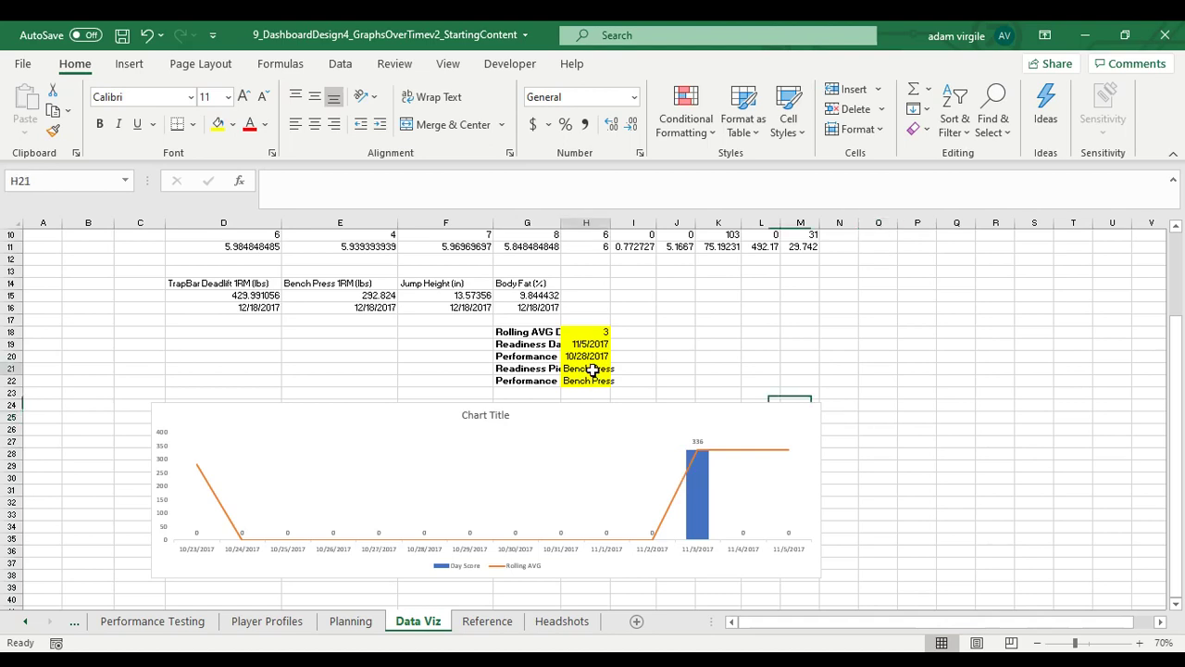
Step: Set the readiness selection in H21 of the Data Viz sheet to Duration
left_click(600, 369)
left_click(614, 369)
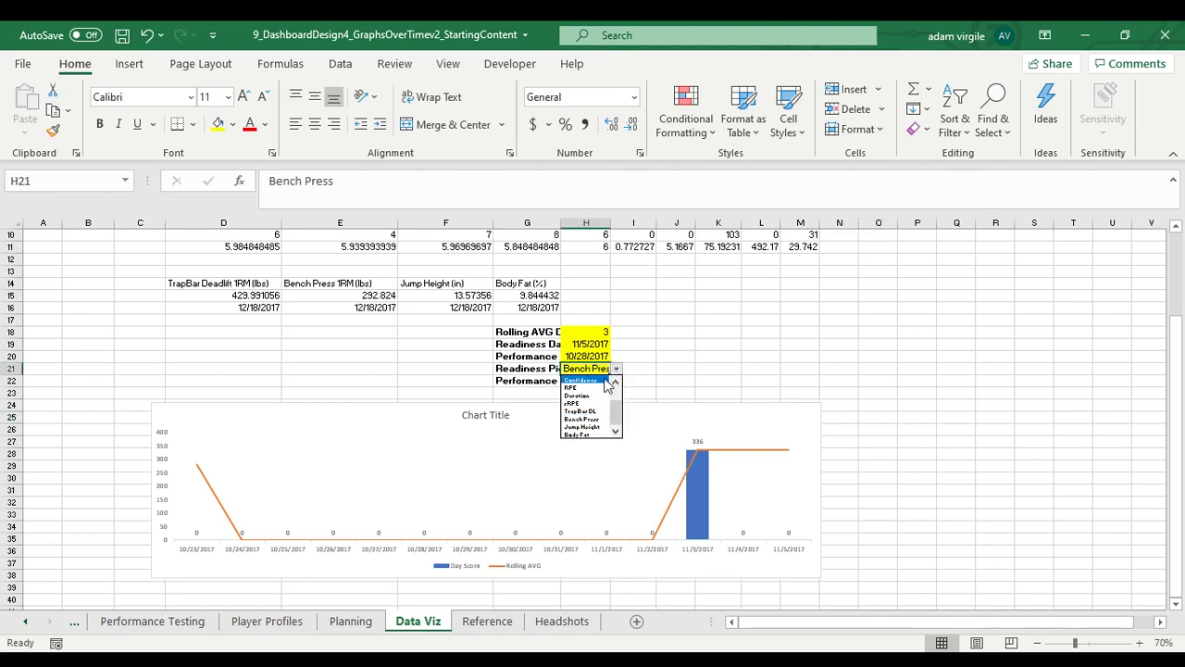
left_click(598, 395)
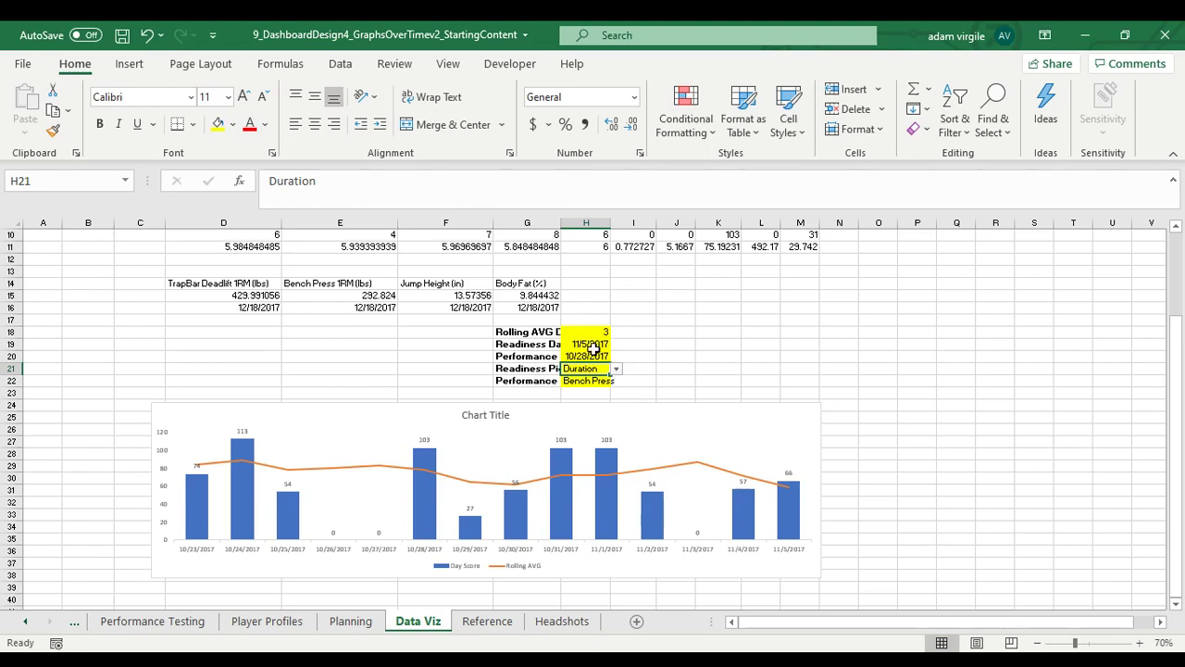
Step: Examine the performance selection in H22, the readiness chart and the player summary on the Data Viz sheet
left_click(620, 407)
left_click(558, 379)
left_click(583, 380)
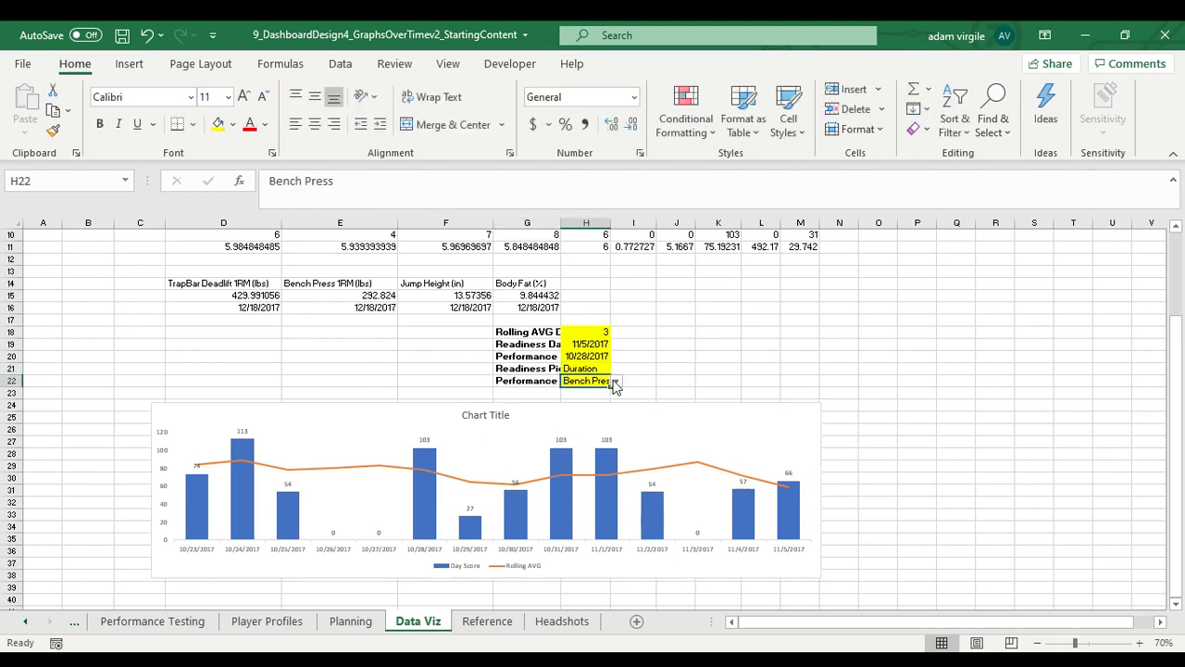
left_click(617, 380)
left_click(617, 385)
scroll(468, 341, "up", 3)
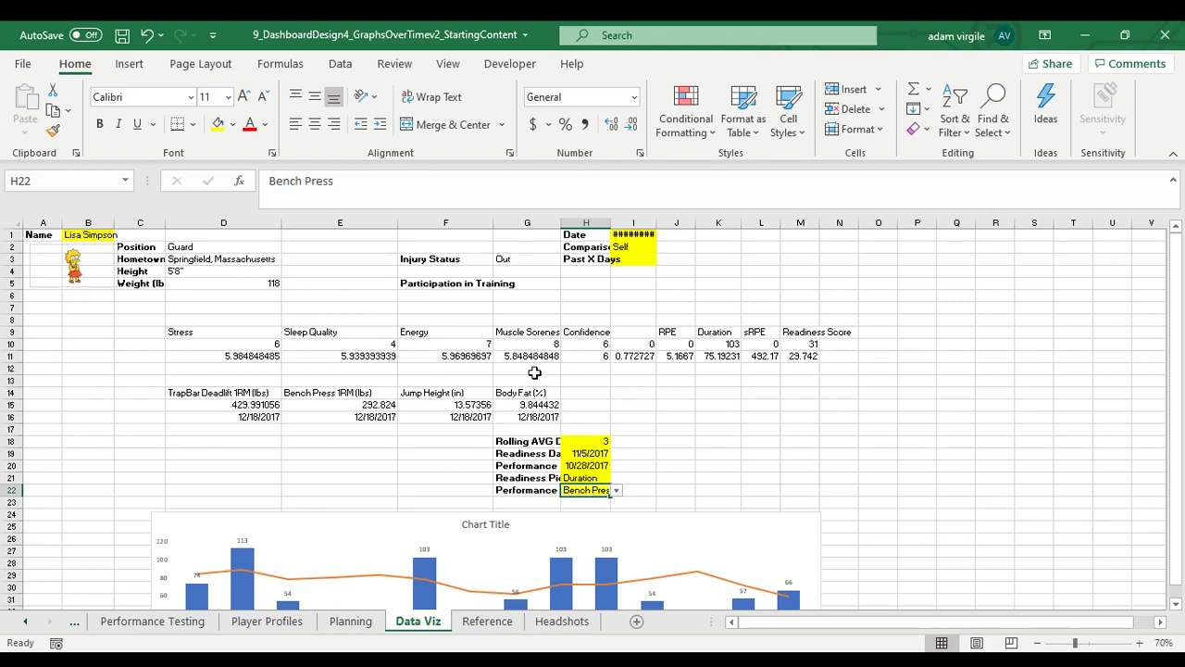
scroll(531, 359, "down", 3)
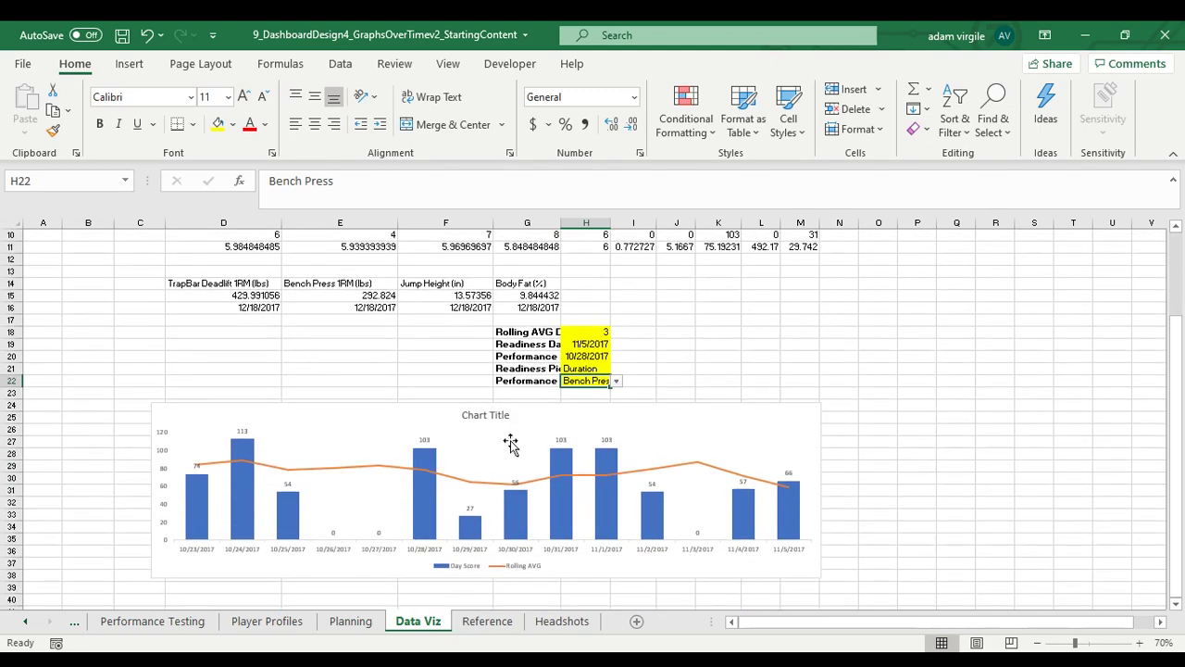
scroll(508, 445, "up", 3)
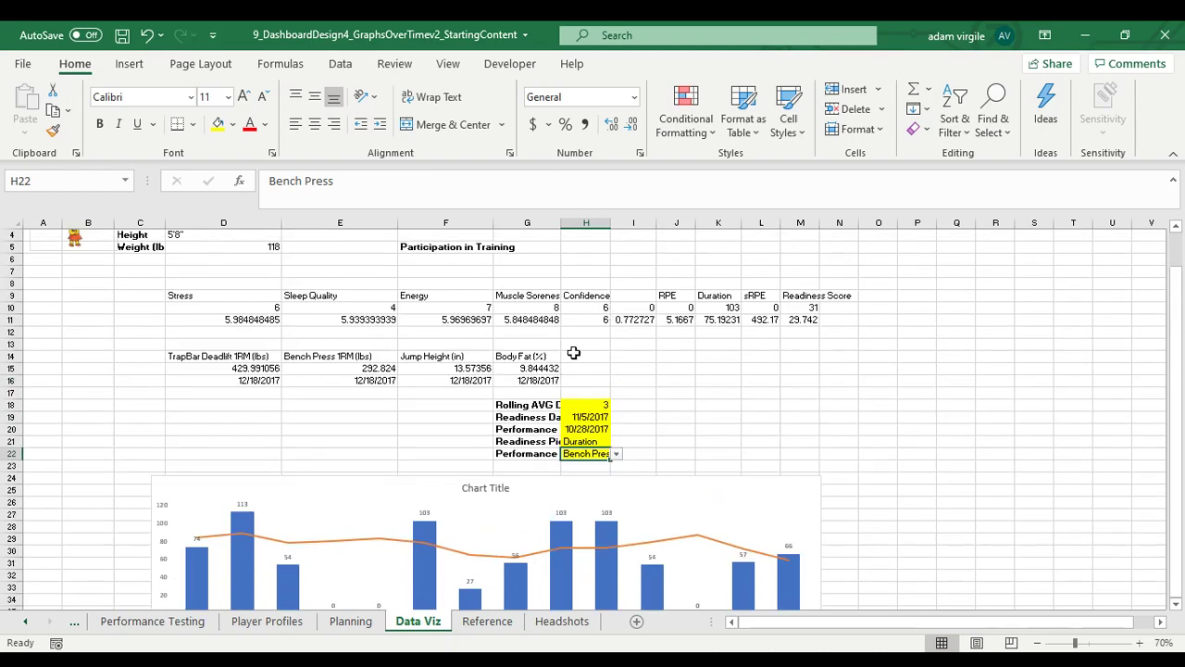
scroll(583, 360, "up", 1)
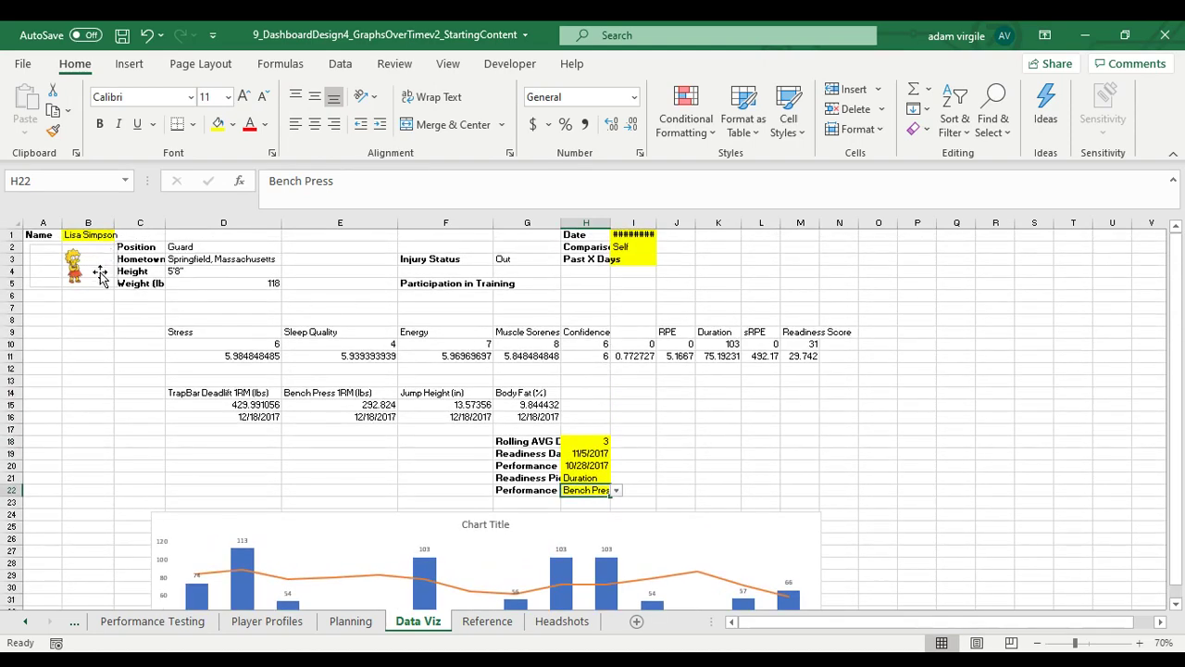
scroll(431, 546, "down", 1)
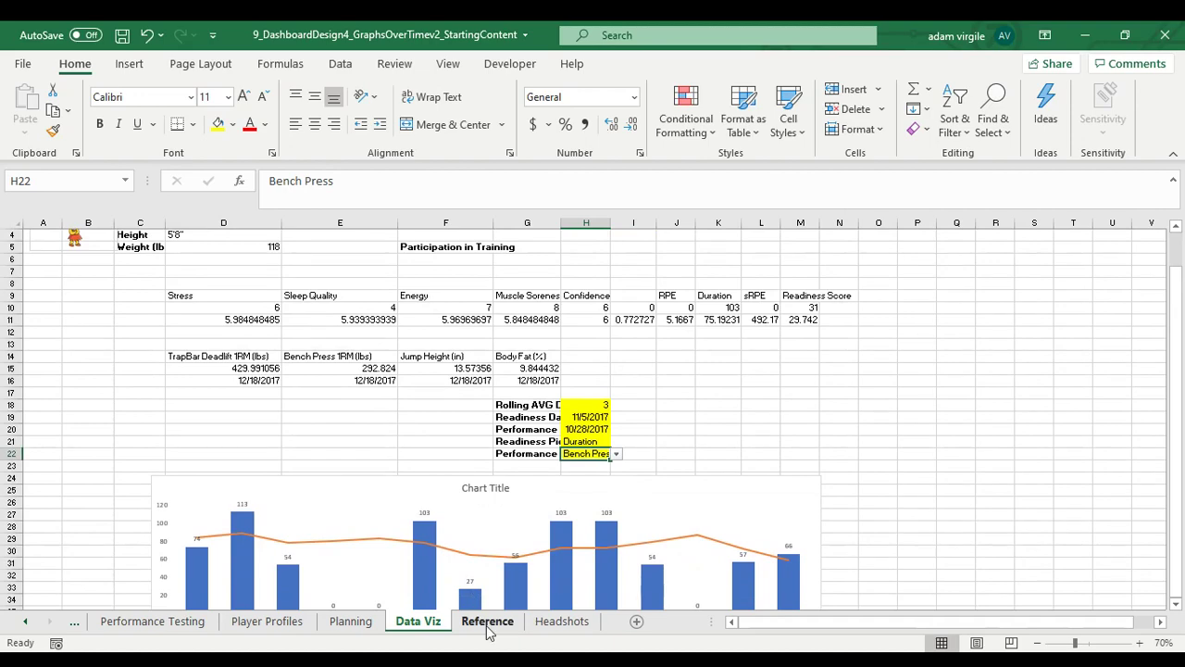
Step: Label cell G2 of the Reference sheet "Dates"
left_click(487, 621)
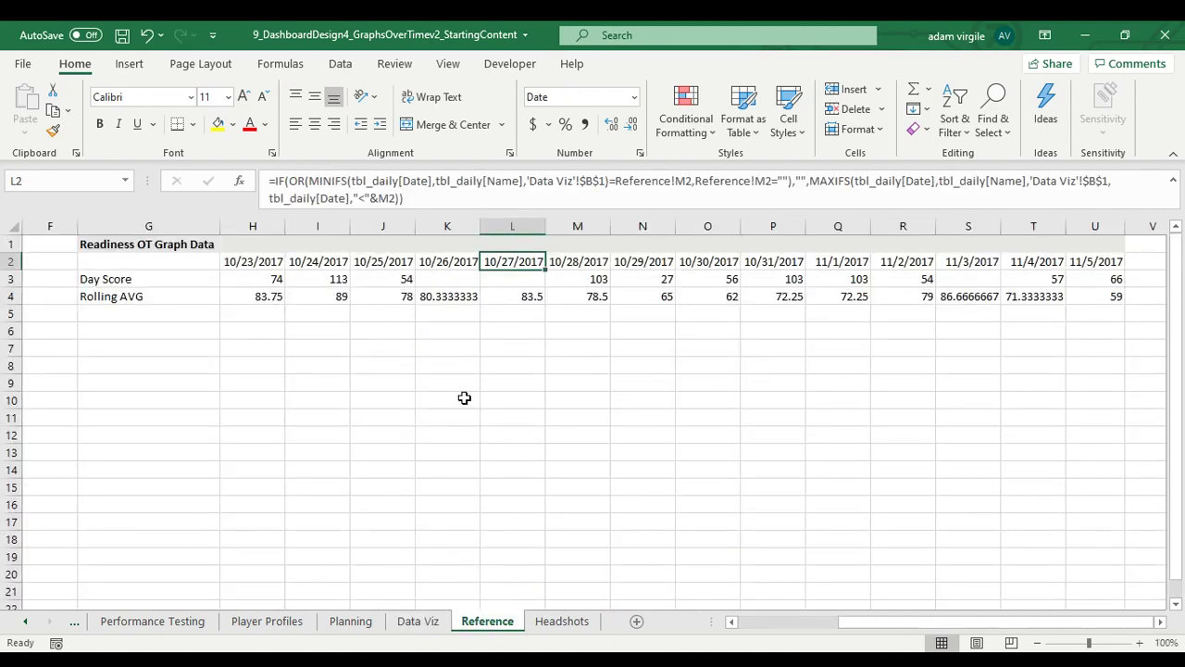
left_click(176, 271)
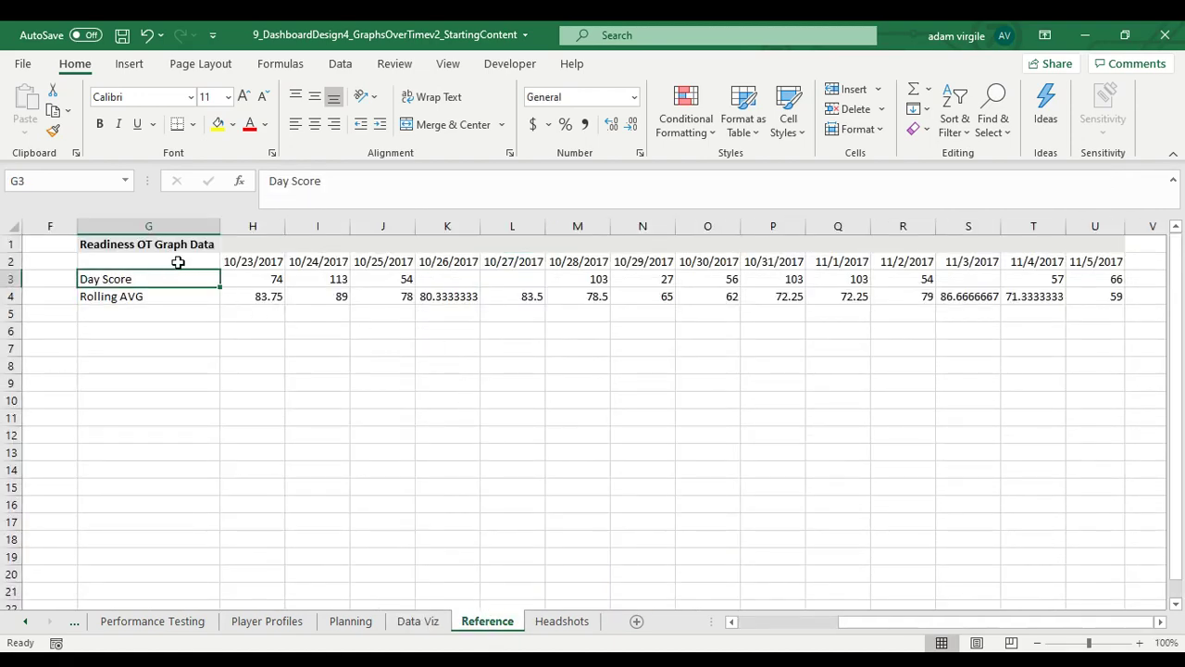
left_click(185, 259)
type("Dates")
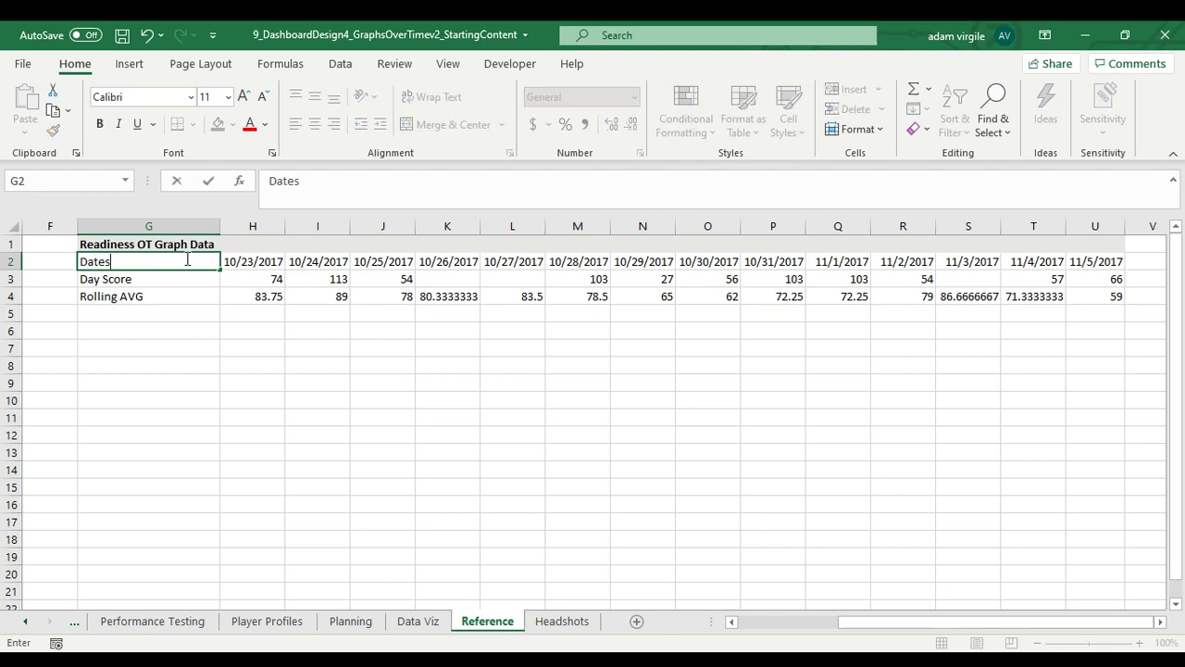
key("Return")
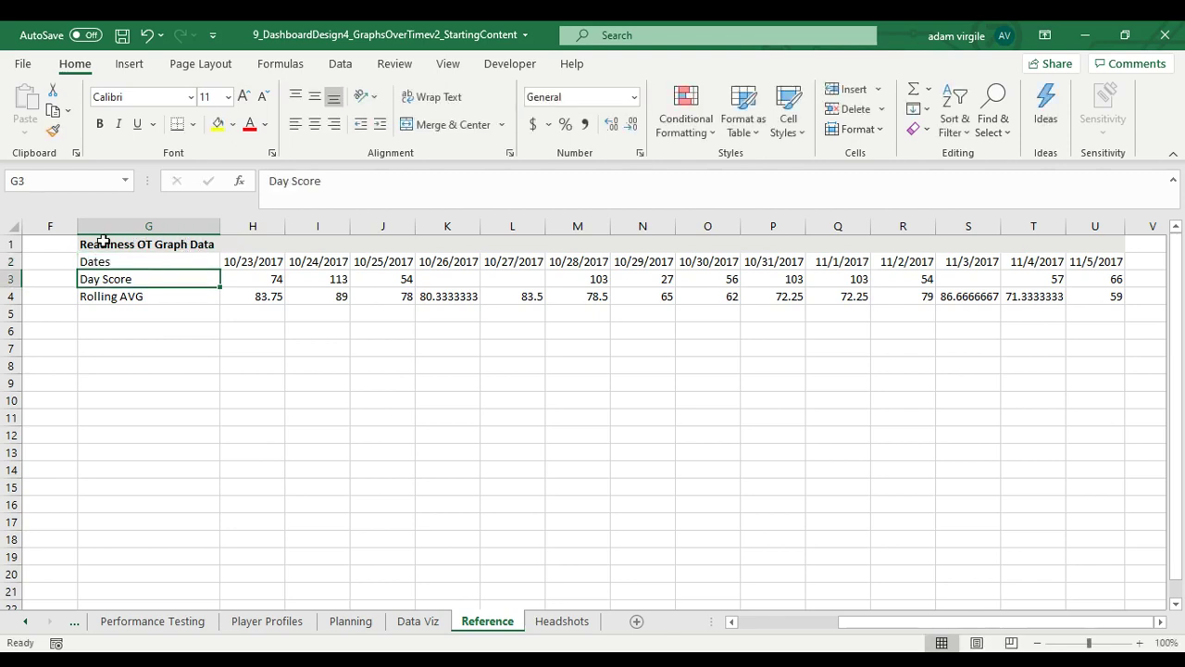
Step: Copy the Readiness OT Graph Data header row to row 6 and retitle the copy "Performance OT Graph Data"
left_click_drag(102, 240, 1085, 212)
key("ctrl+c")
left_click(157, 336)
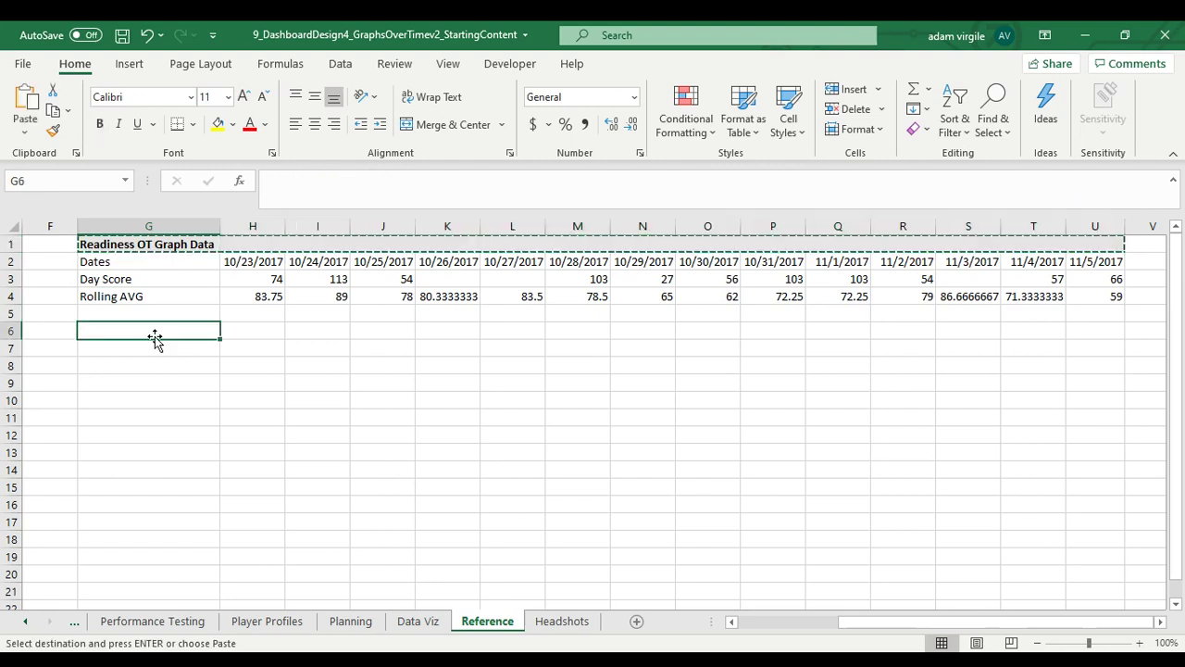
key("ctrl+v")
double_click(136, 331)
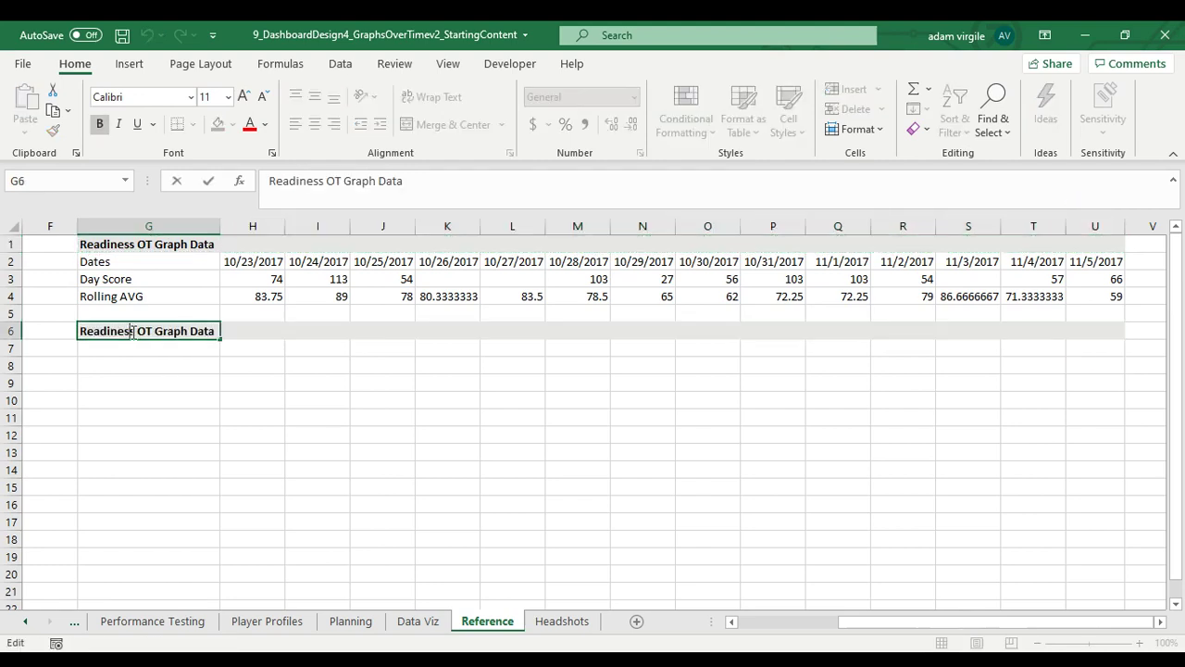
left_click_drag(136, 332, 32, 332)
type("Performance")
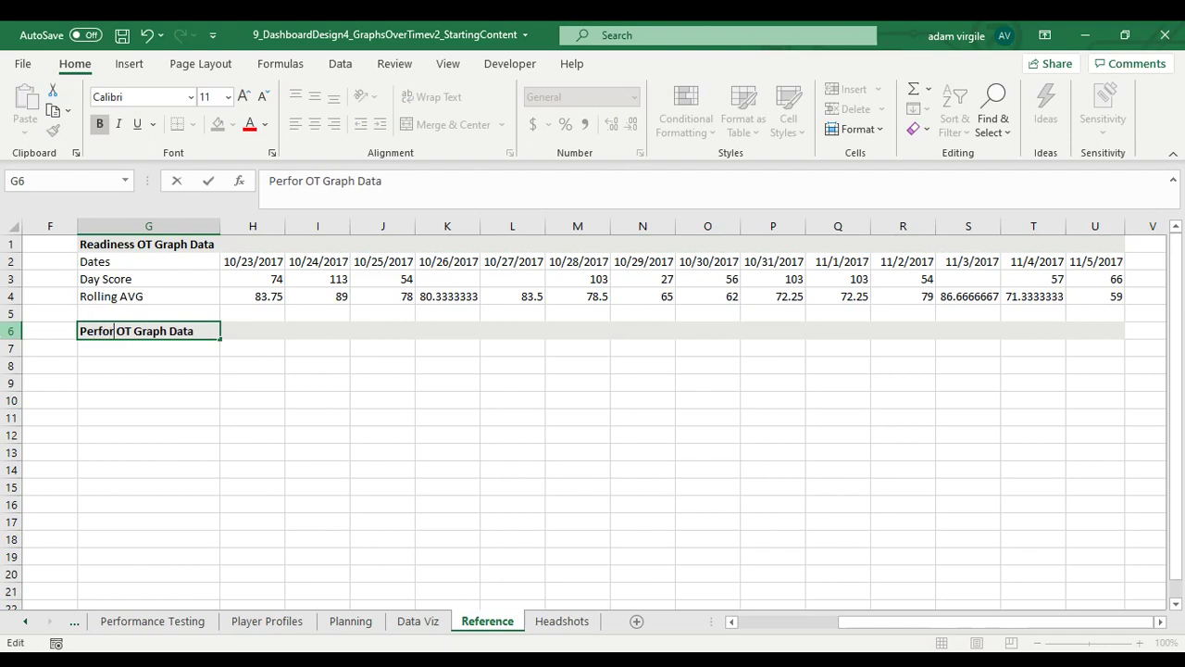
key("Return")
left_click(144, 332)
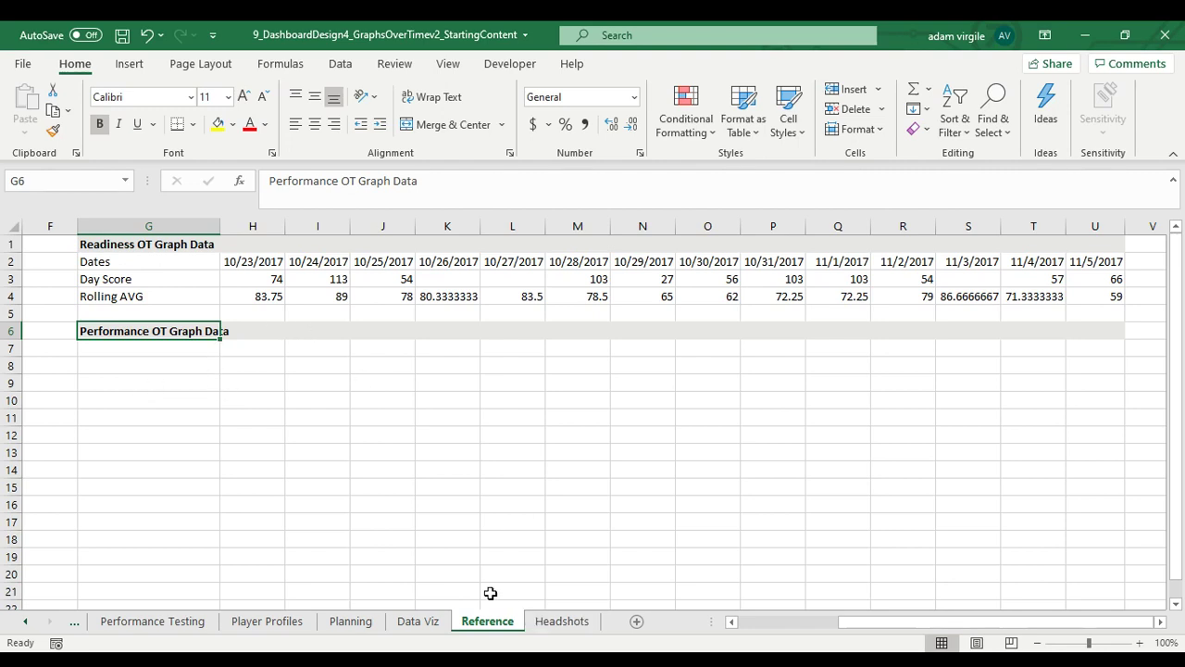
Step: Copy the Dates and Day Score labels from G2:G3 to G7:G8 under the performance header
left_click(153, 261)
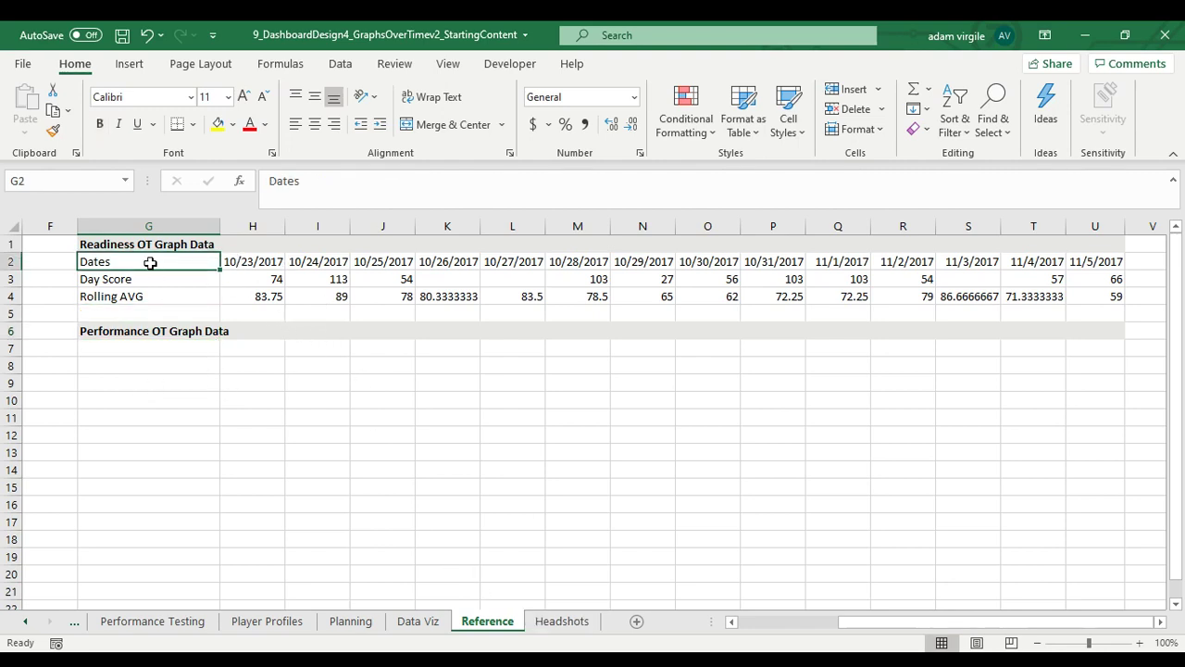
left_click_drag(148, 267, 145, 278)
key("ctrl+c")
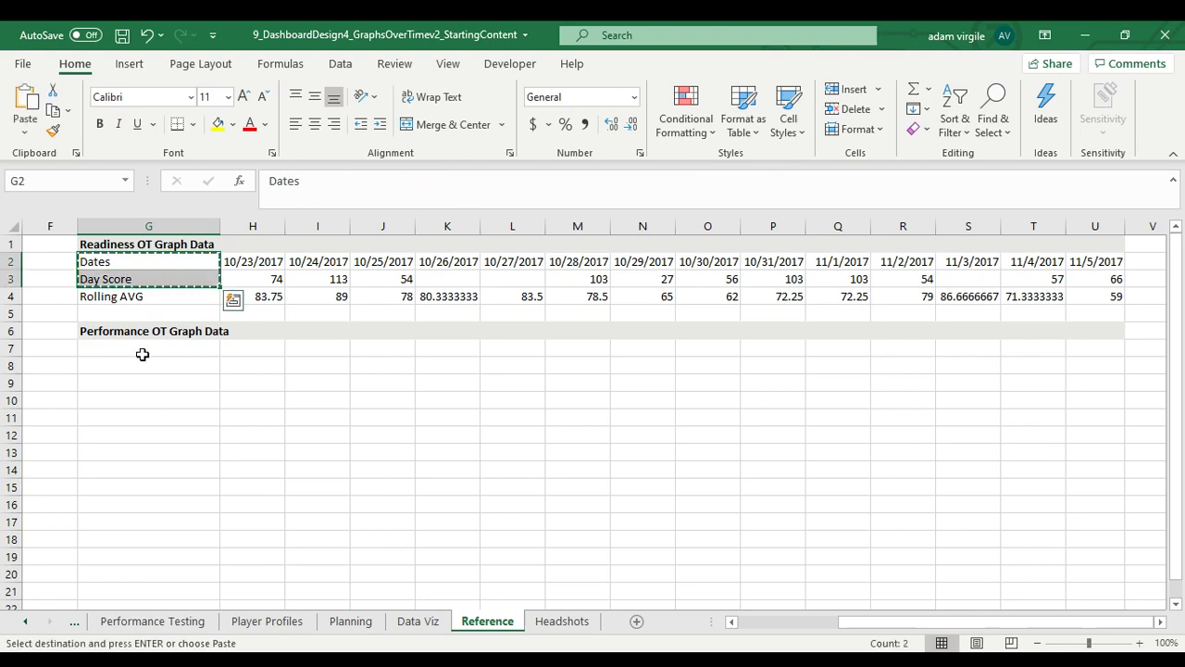
left_click(143, 352)
key("ctrl+v")
Step: Add the row label "All-time Best" in G9
left_click(158, 383)
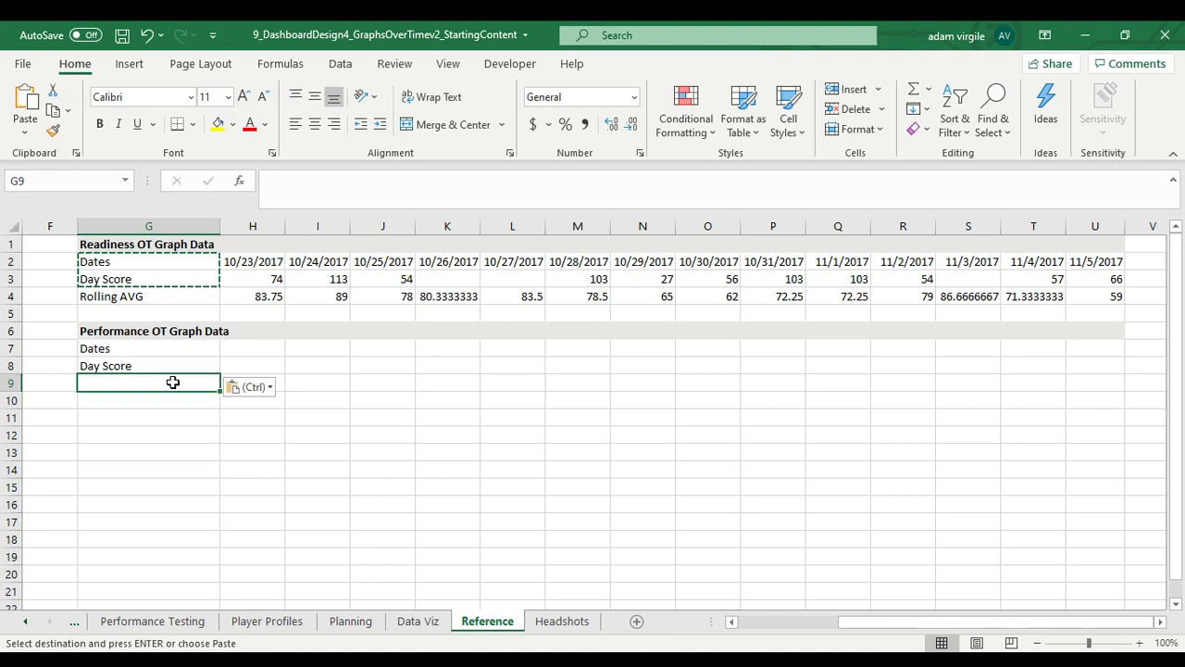
type("All-")
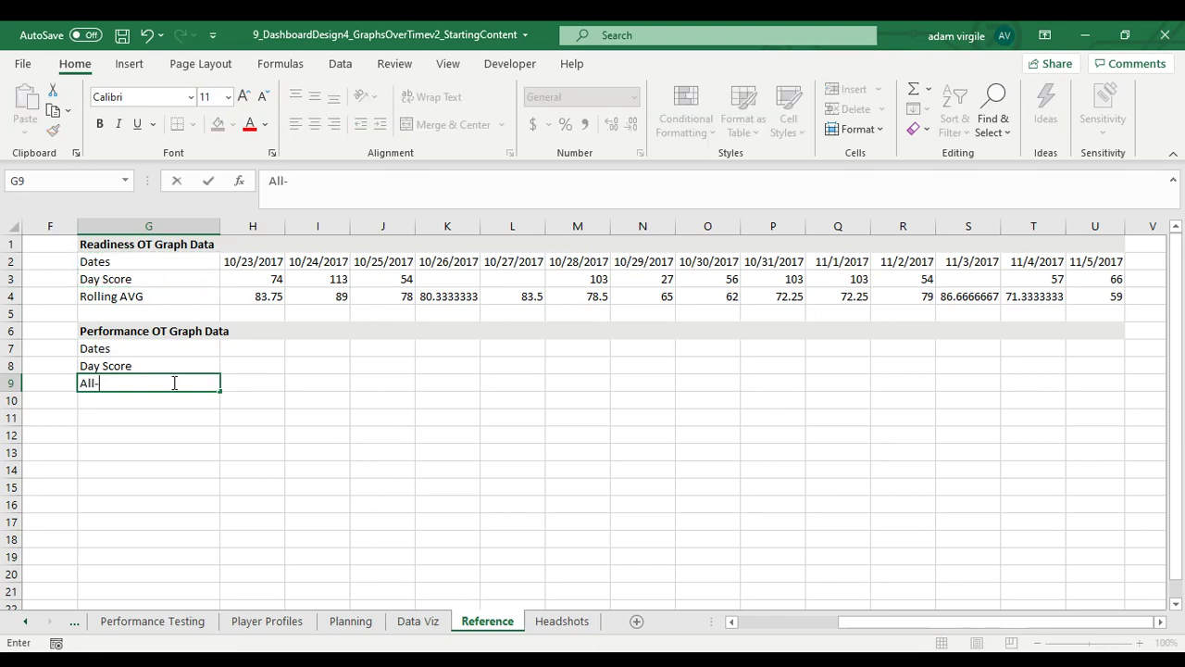
type("tim")
key("BackSpace")
type("ime Best")
key("Return")
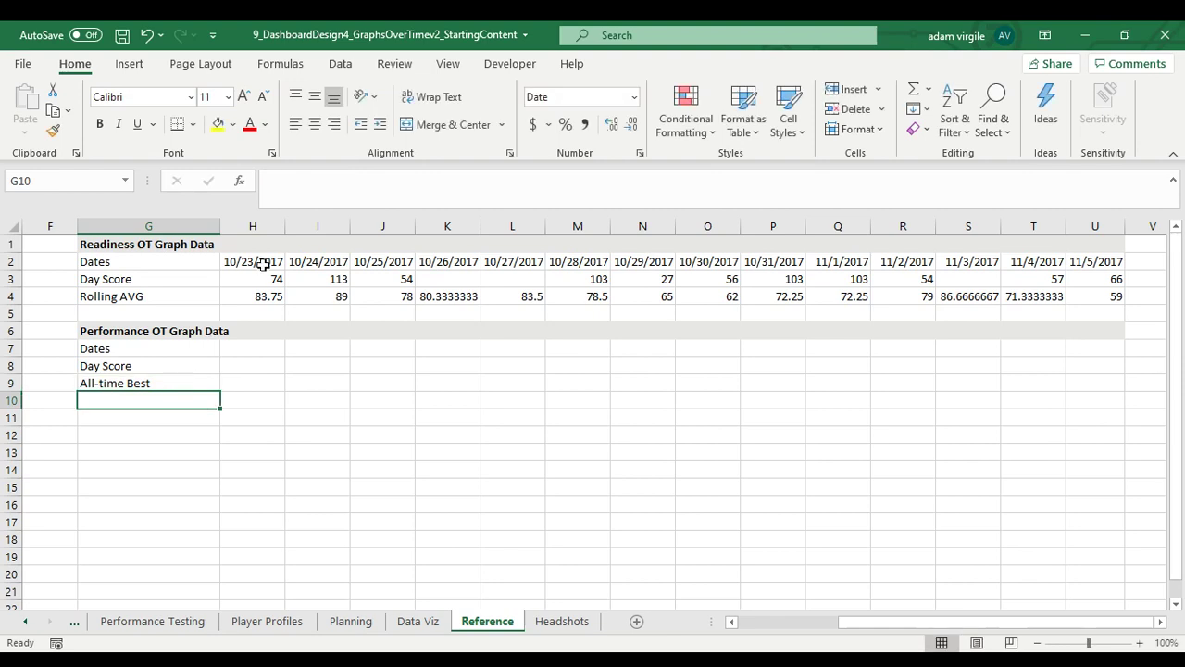
Step: Trace the last readiness date in U2 to its source, H19 on the Data Viz sheet, and set that cell to 12/25/2017
left_click(248, 267)
left_click(1108, 261)
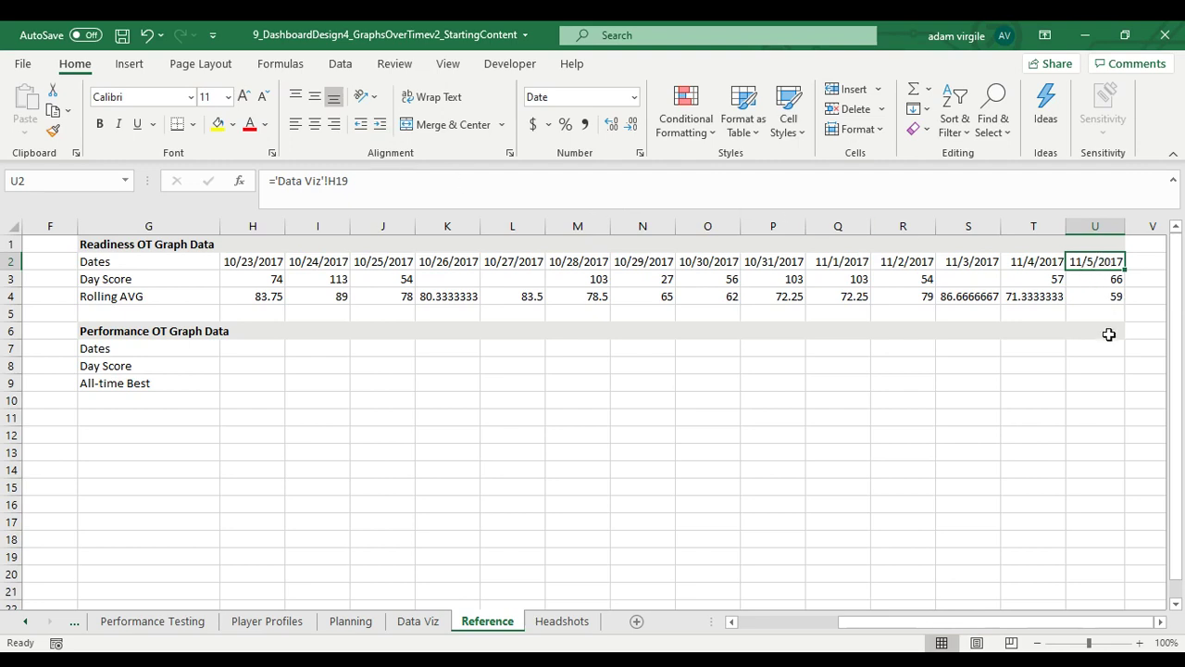
left_click(457, 184)
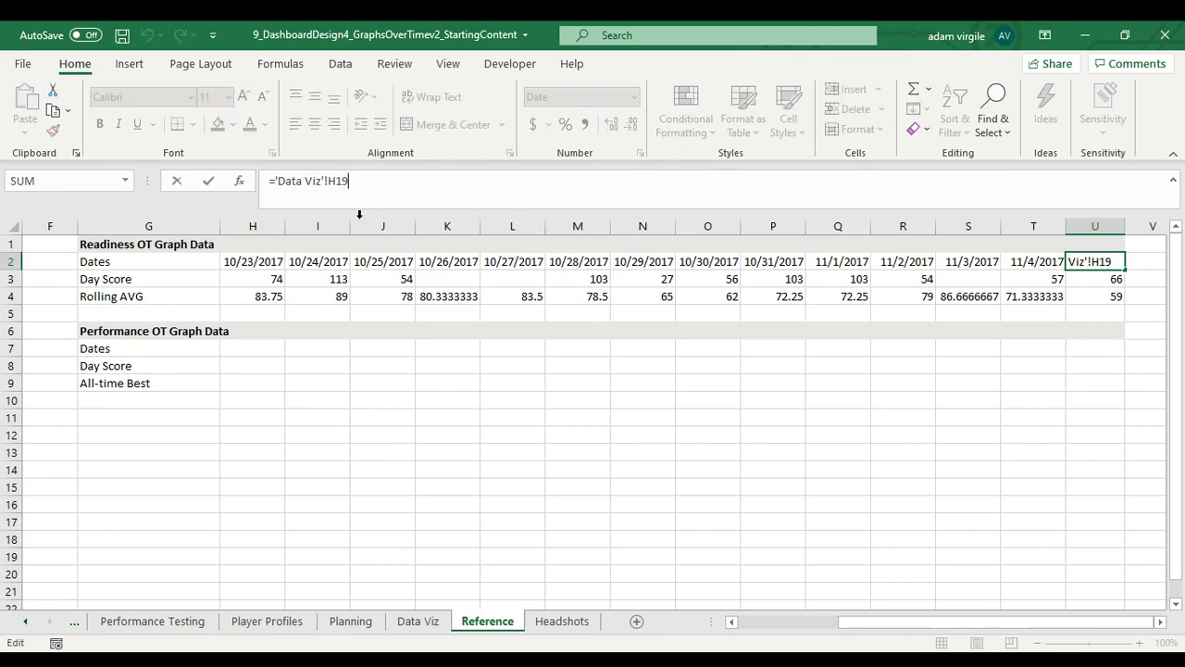
key("Escape")
left_click(410, 628)
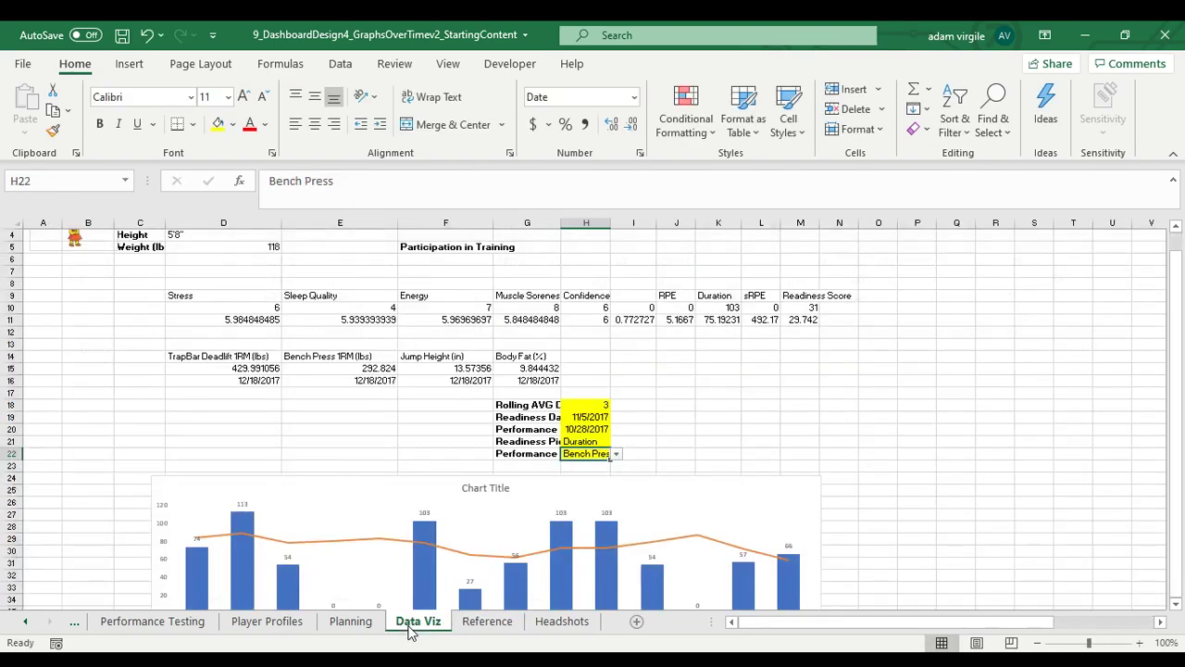
left_click(602, 416)
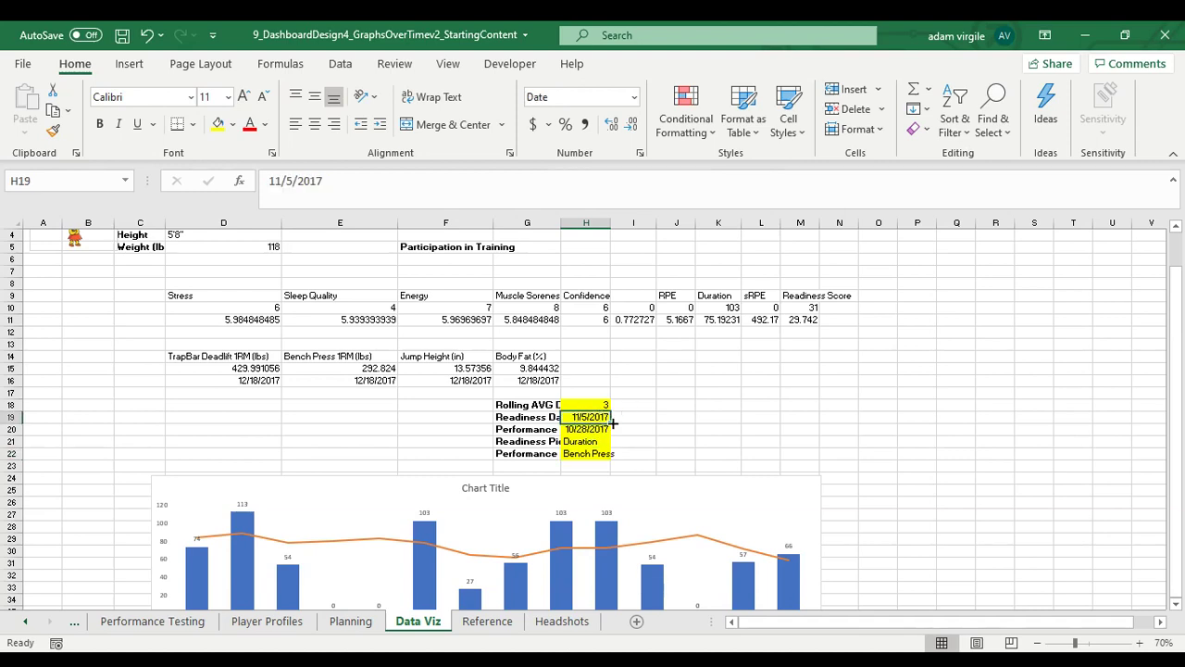
type("12/")
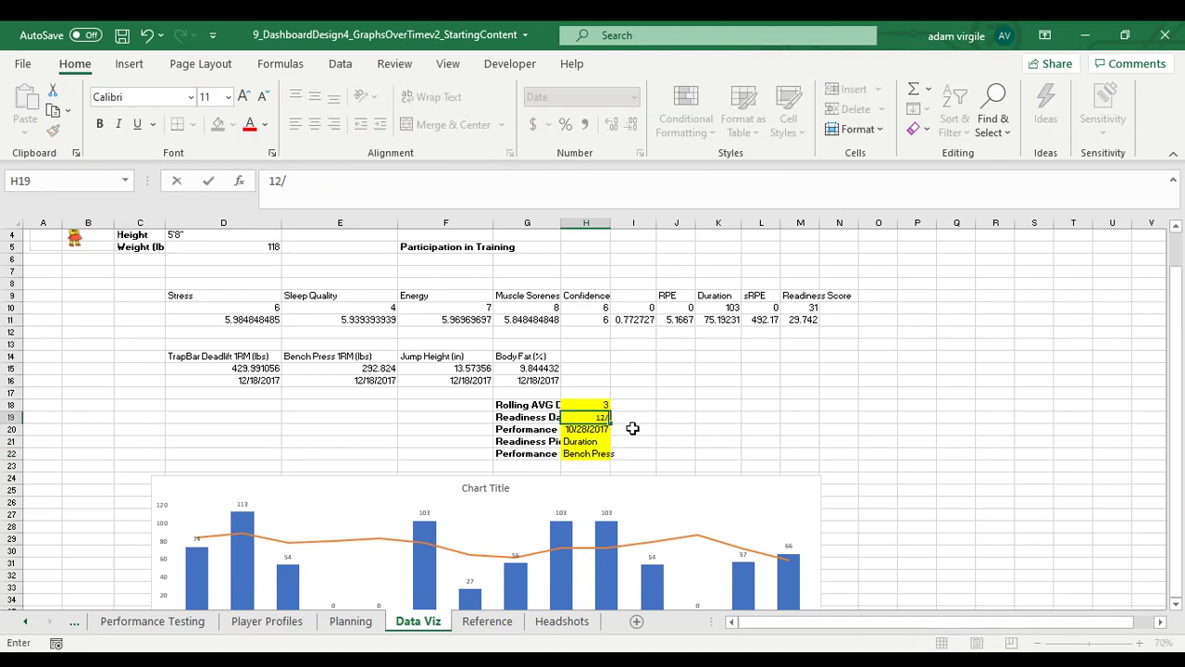
type("25/2017")
key("Return")
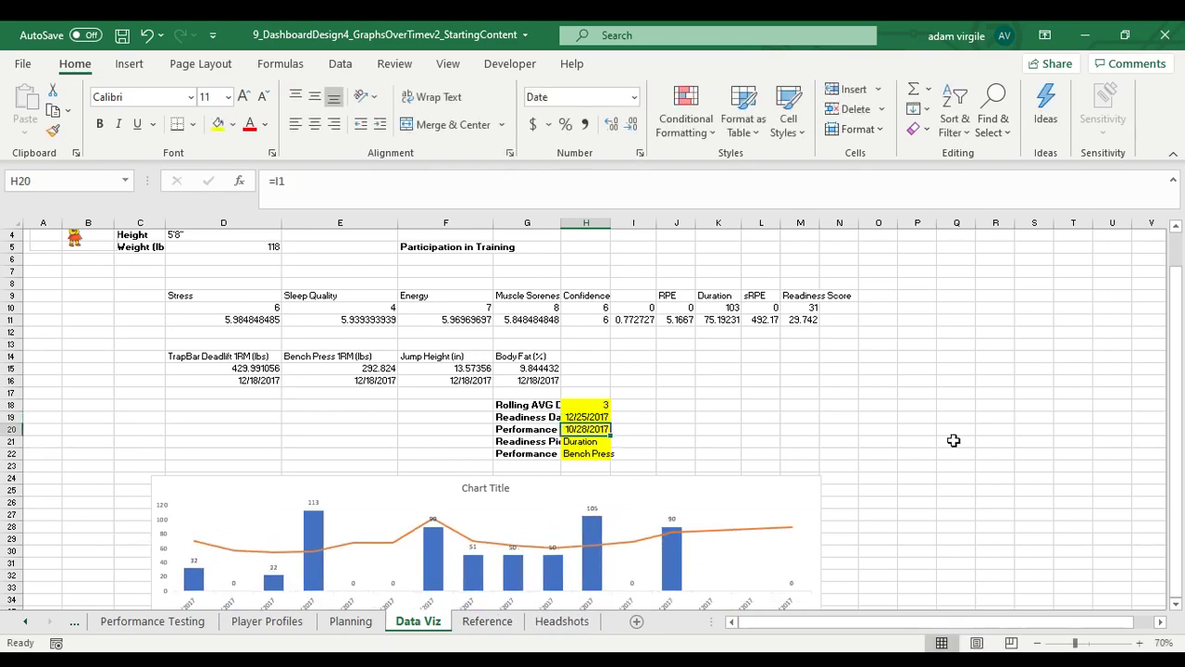
Step: Make the reference in U2 of the Reference sheet absolute, as ='Data Viz'!$H$19
left_click(489, 622)
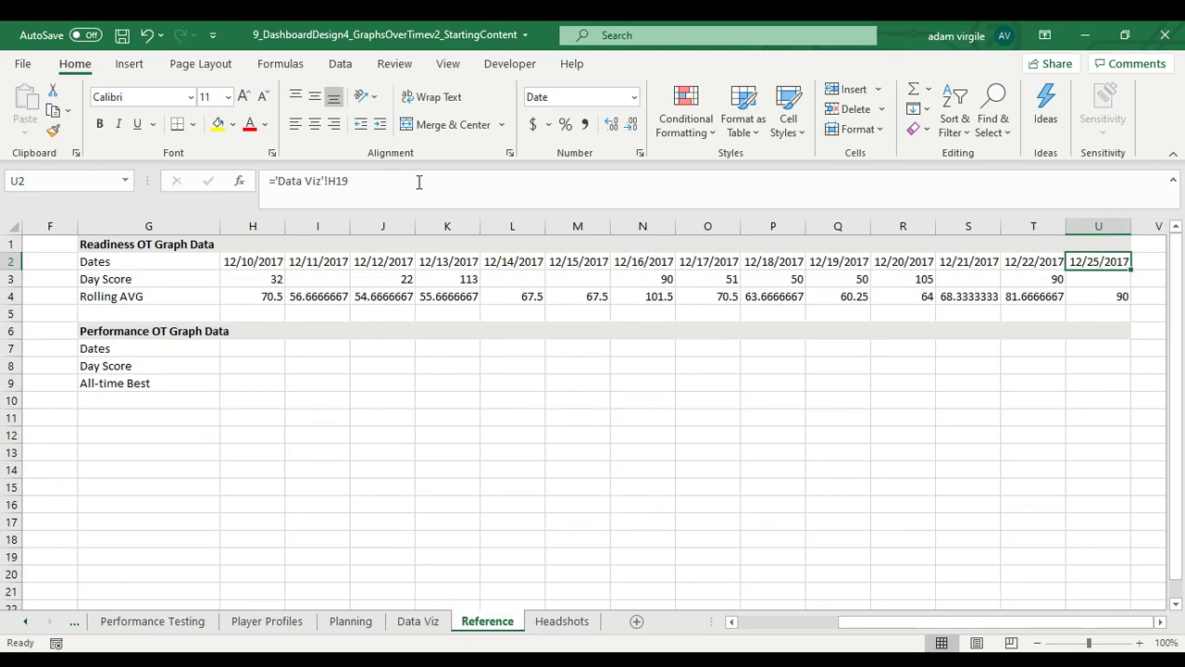
left_click(329, 182)
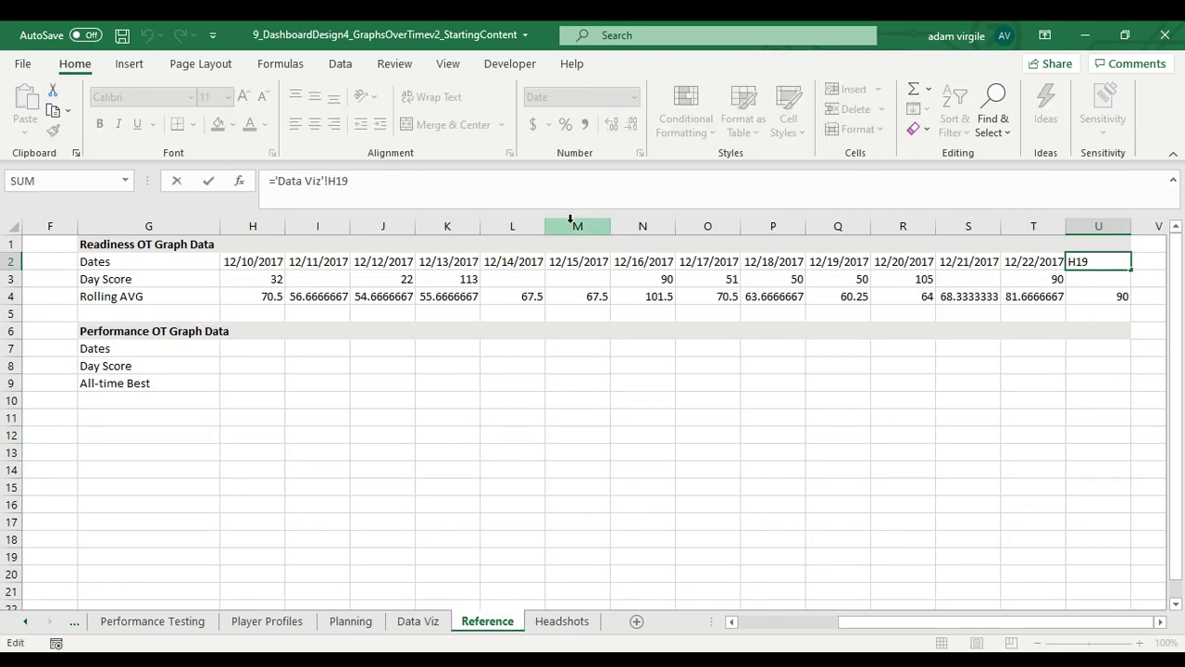
type("$H$")
key("Return")
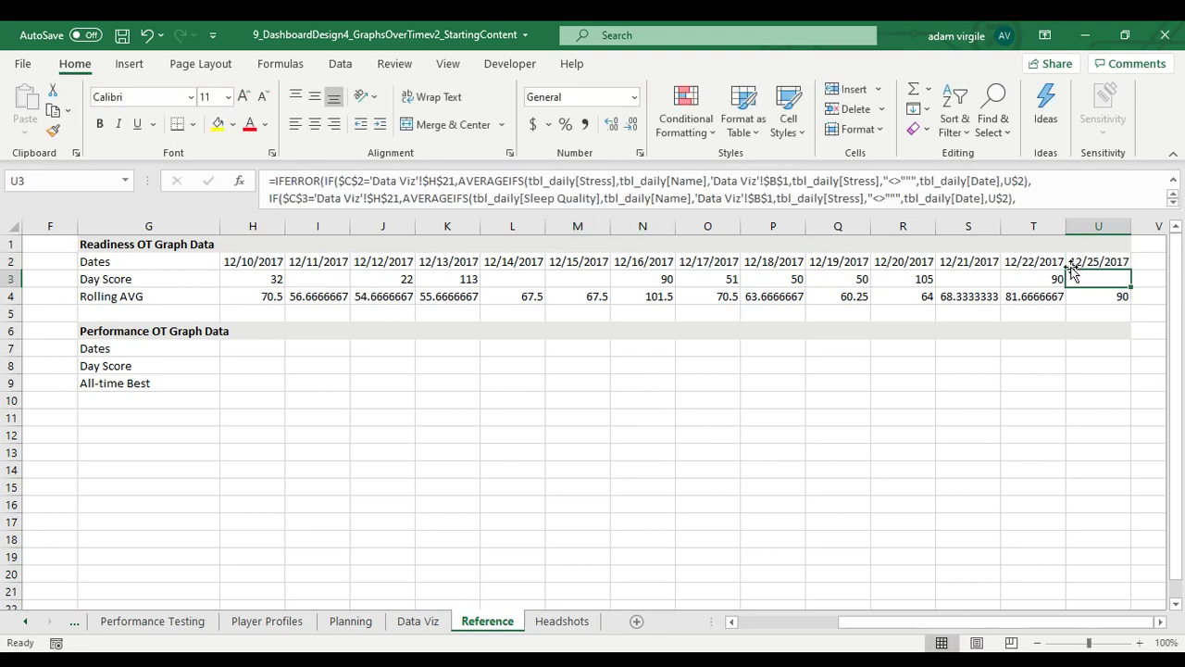
Step: Copy the date formula from U2 to U7 in the performance Dates row
left_click(1096, 260)
key("ctrl+c")
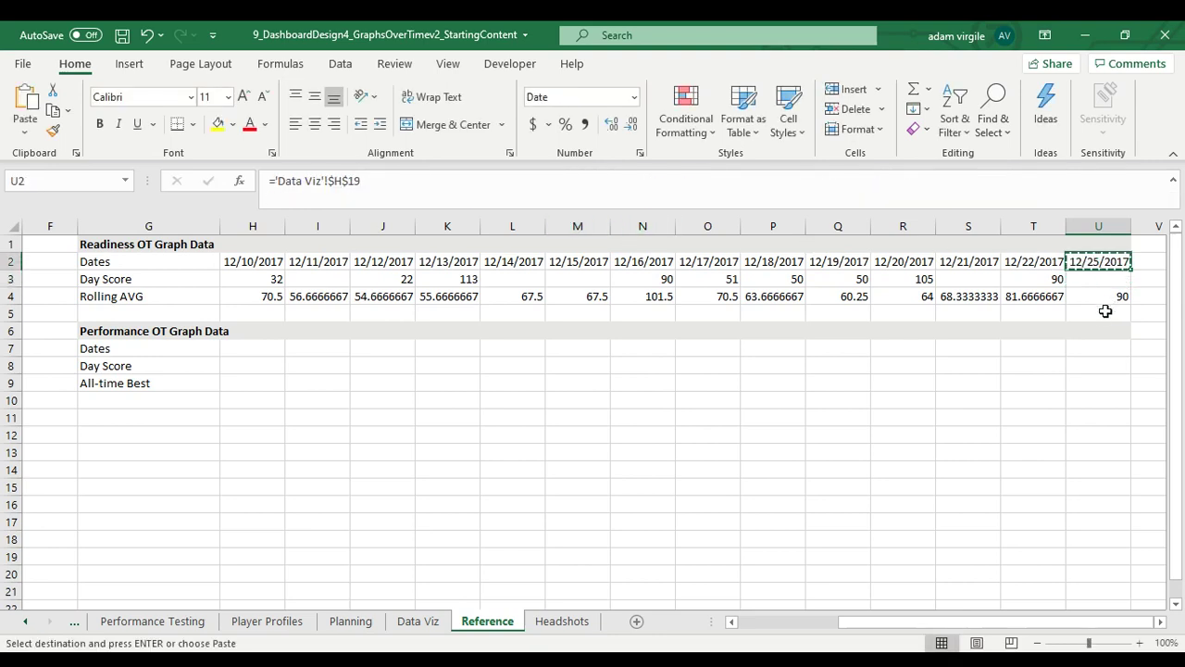
left_click(1085, 365)
left_click(1092, 348)
key("ctrl+v")
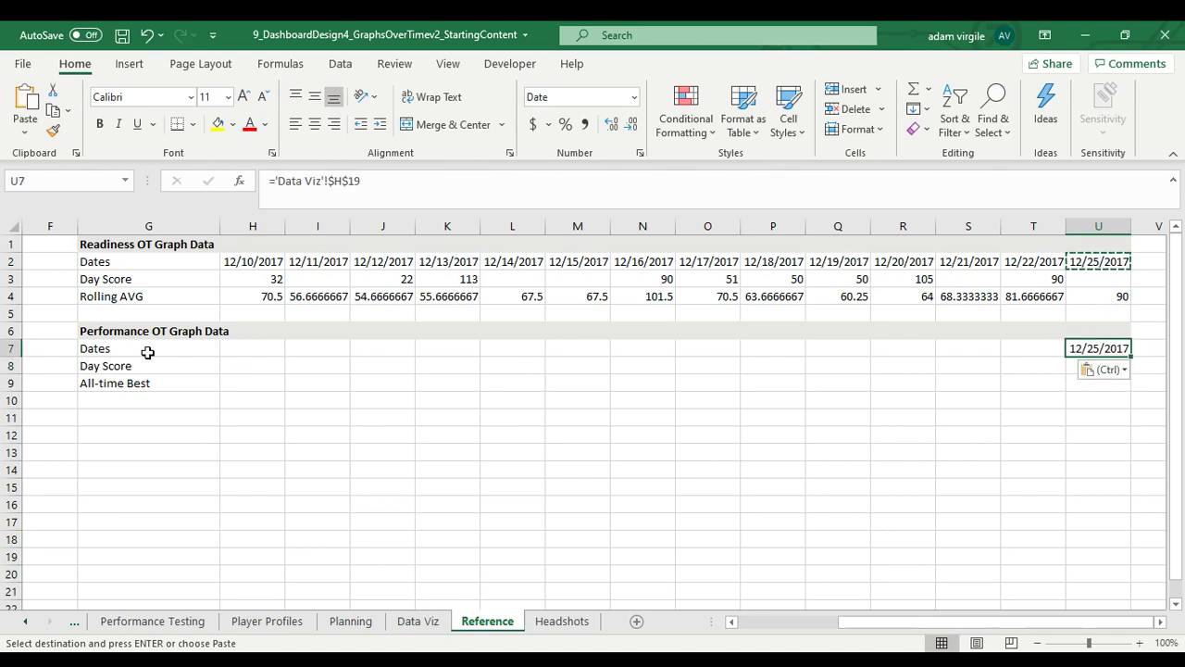
Step: Change the date reference in U7 of the Reference sheet to ='Data Viz'!$H$20
left_click(361, 181)
left_click_drag(363, 182, 283, 184)
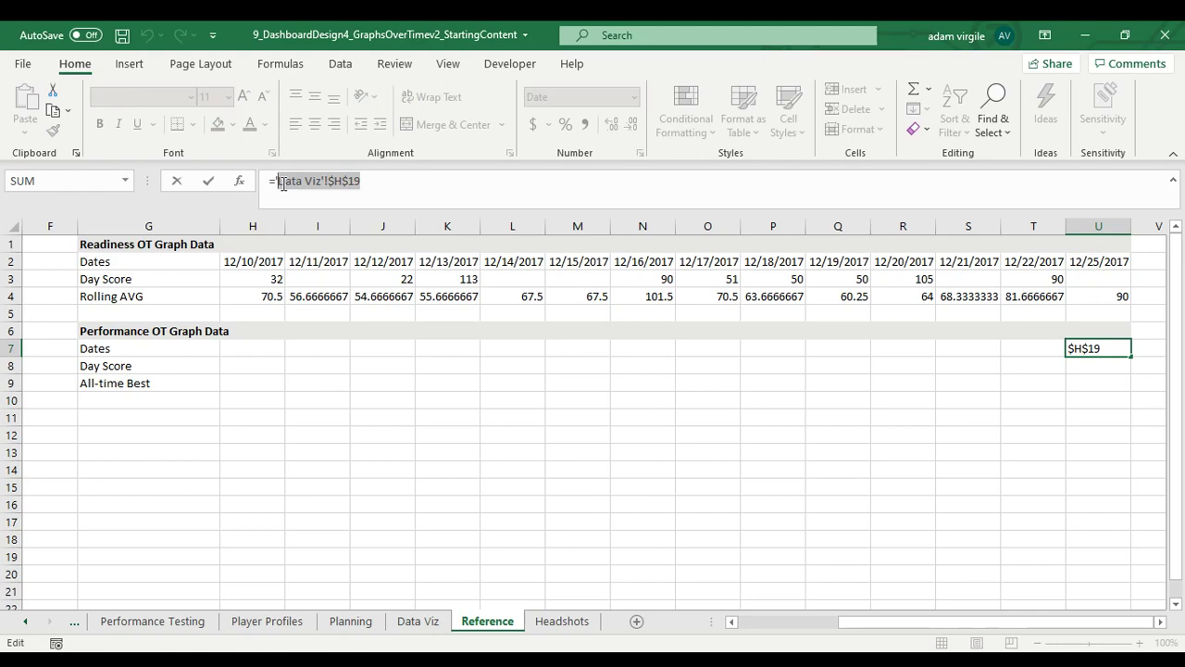
type("'")
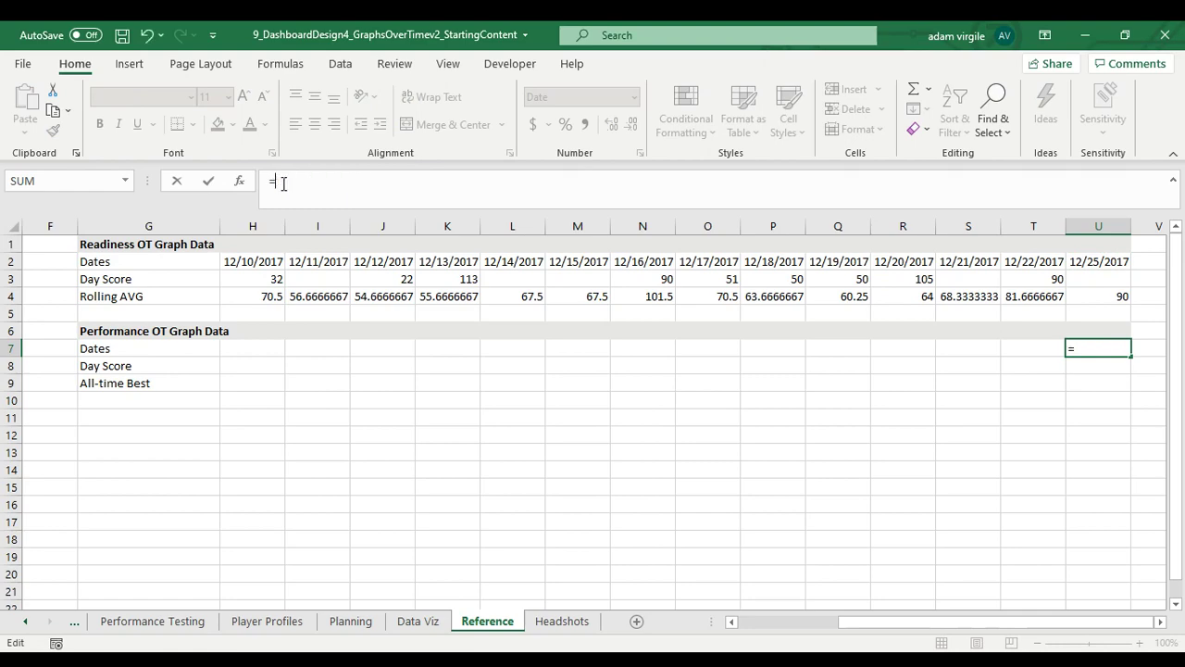
left_click(417, 620)
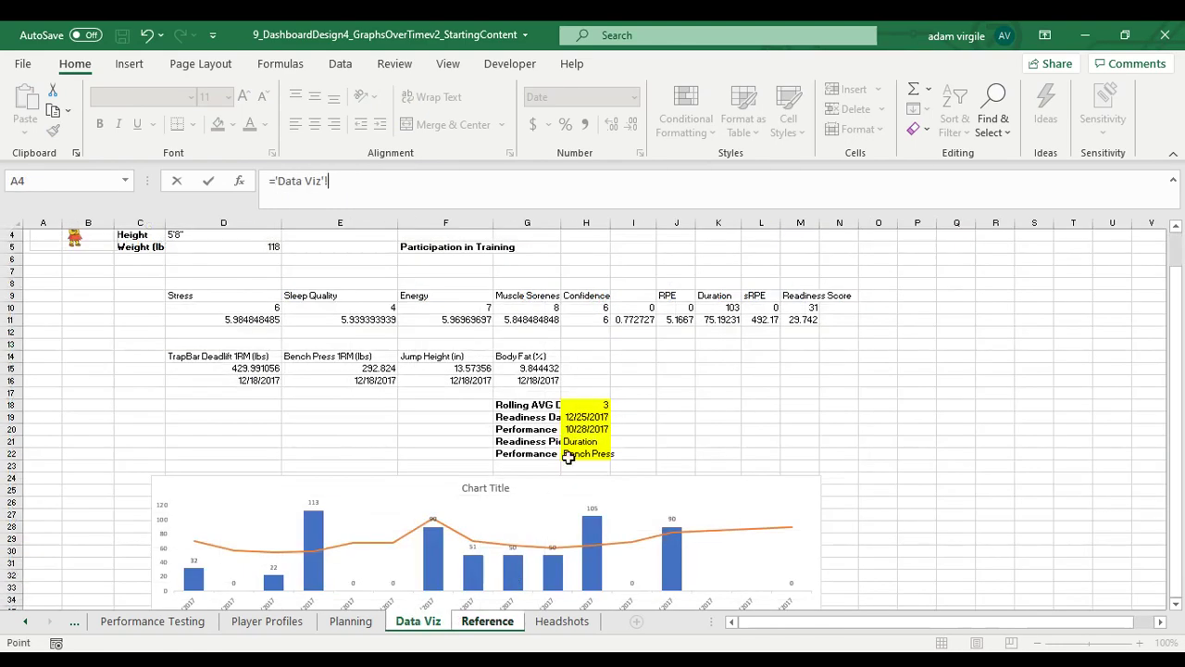
left_click(592, 430)
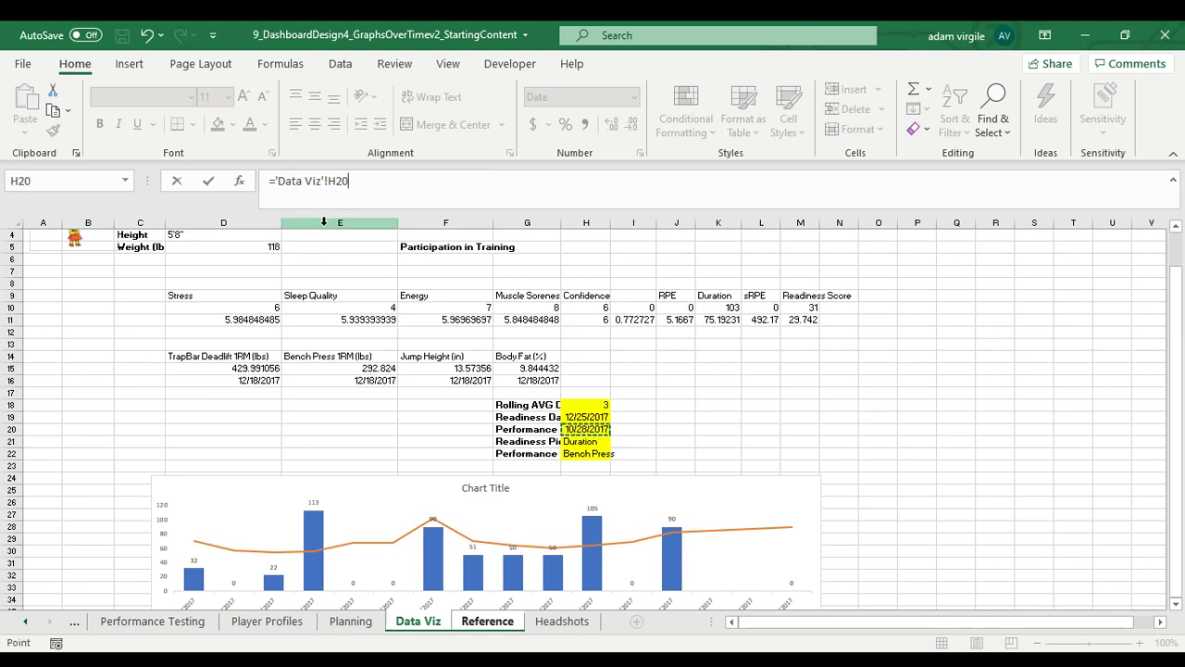
left_click(331, 184)
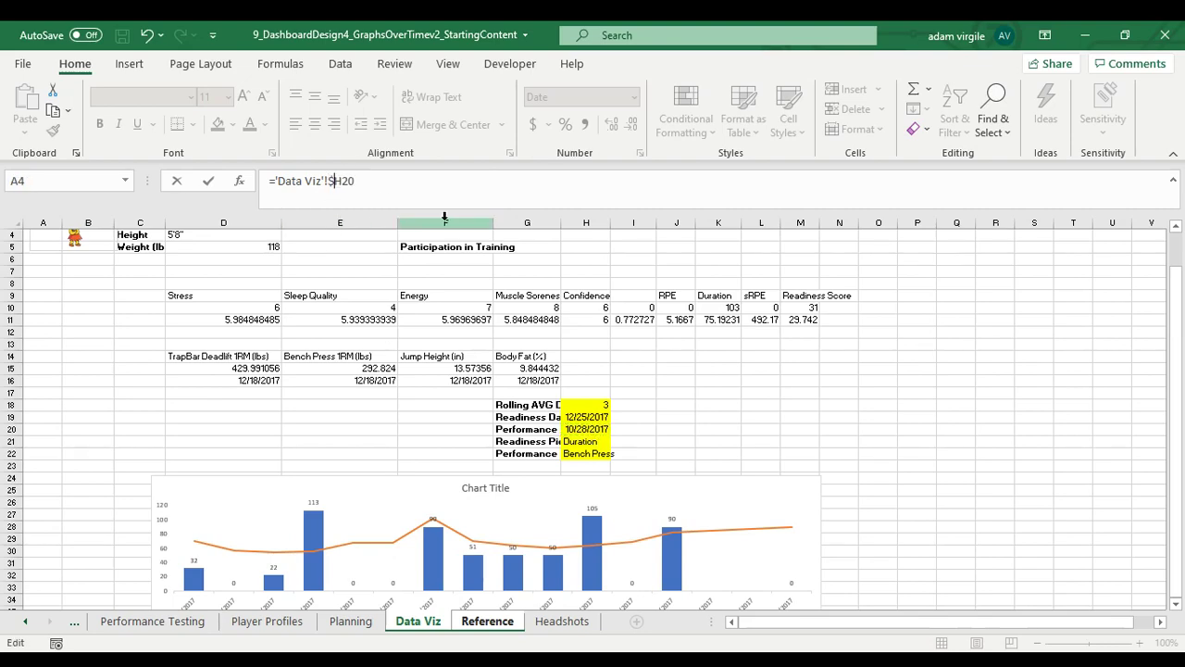
key("Return")
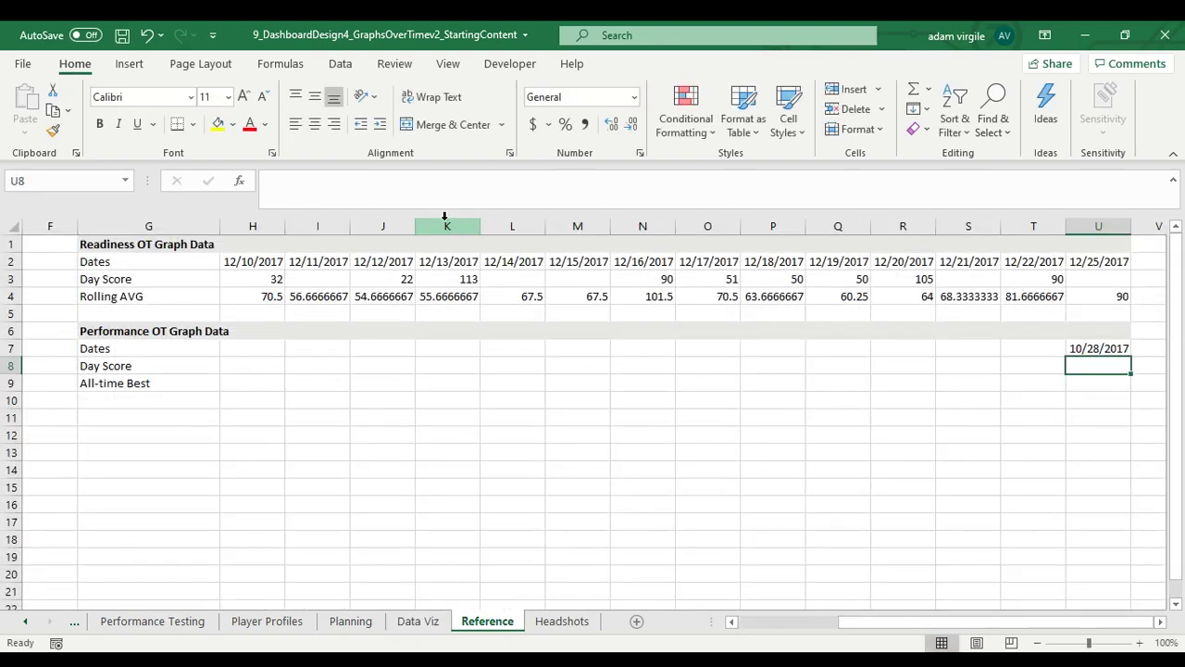
left_click(1111, 349)
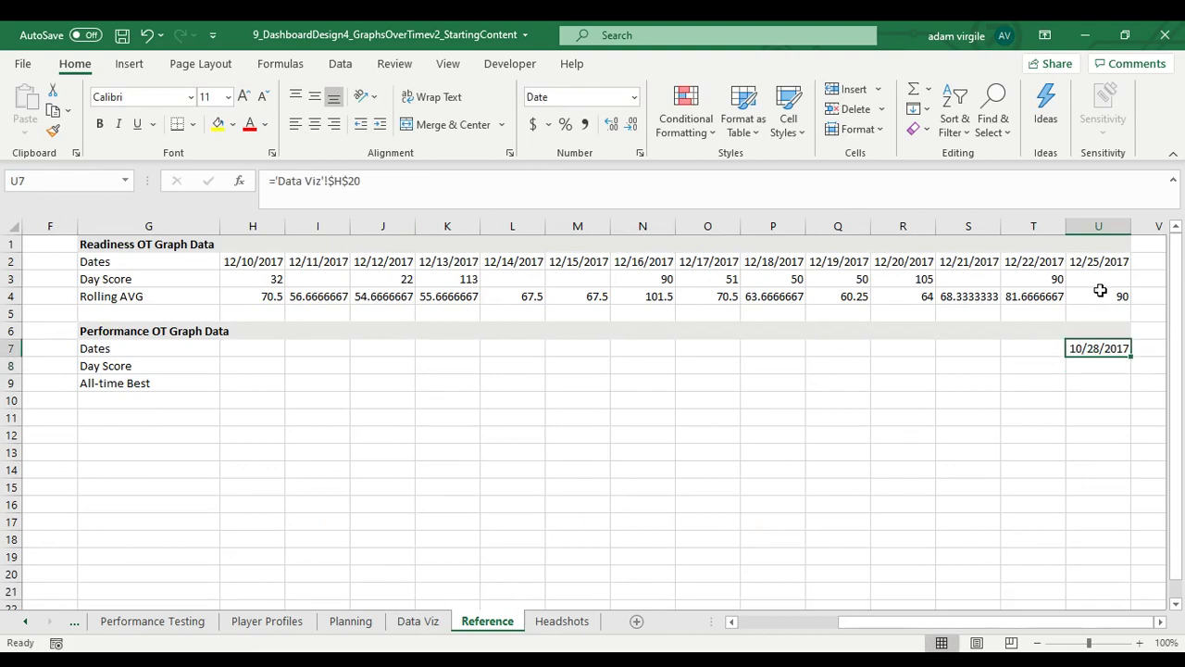
Step: Copy the prior-date formula from T2 to T7 in the performance Dates row
left_click(1097, 262)
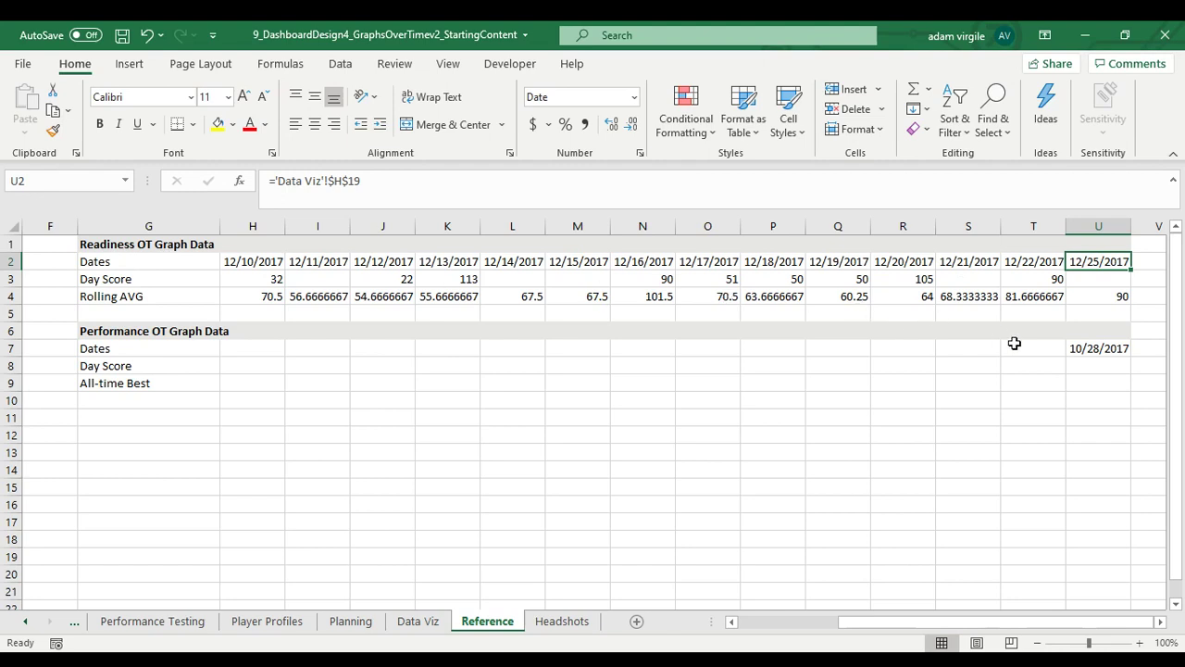
left_click(1046, 265)
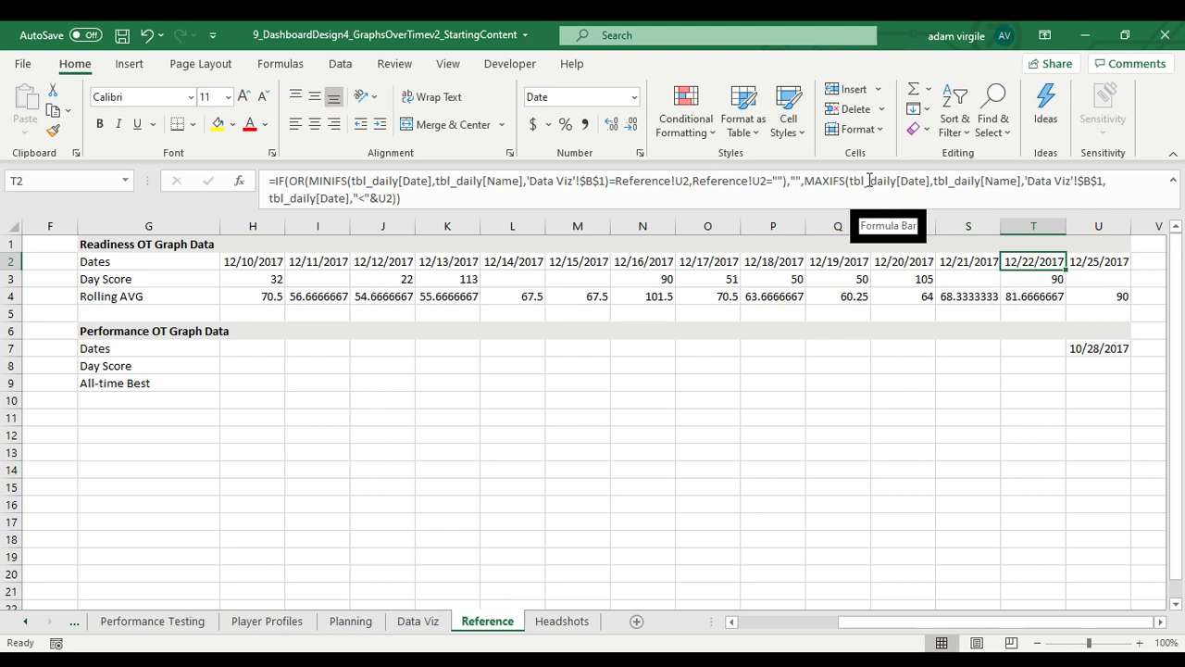
left_click(1096, 261)
left_click(1053, 262)
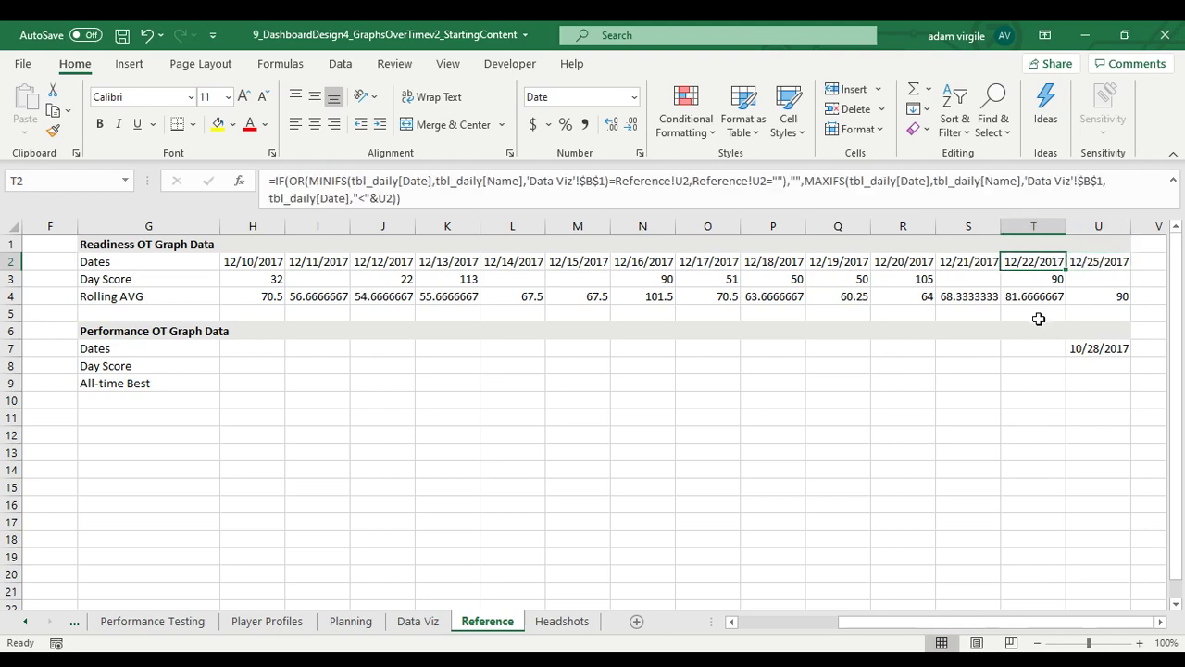
left_click(1112, 263)
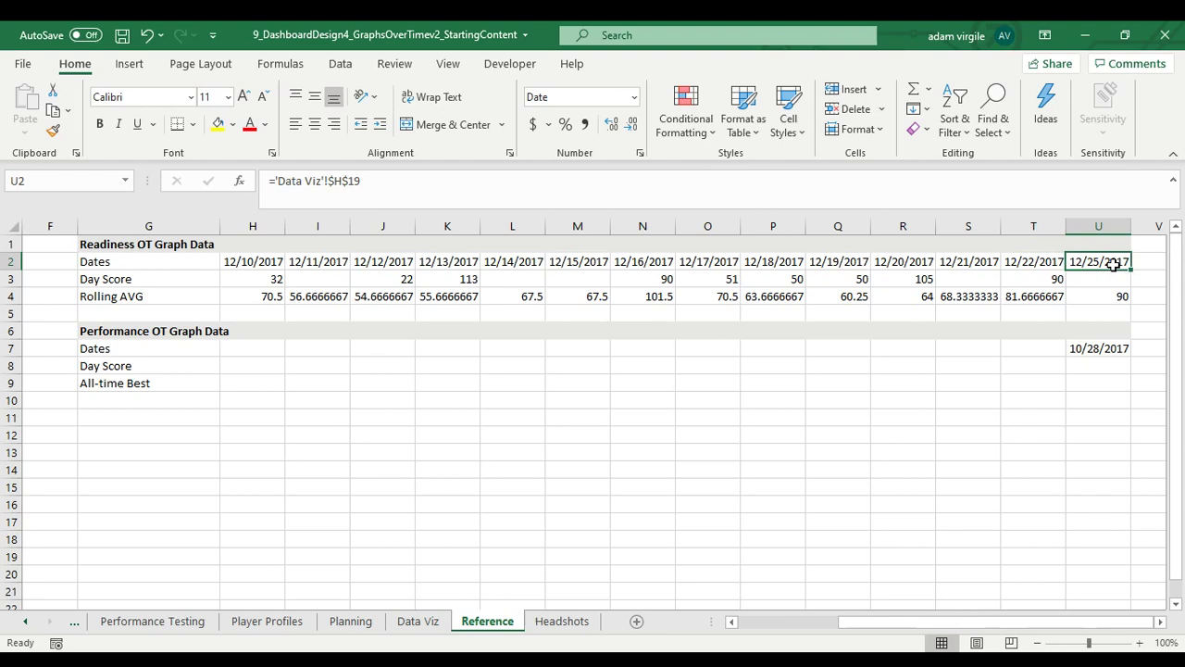
left_click(1039, 264)
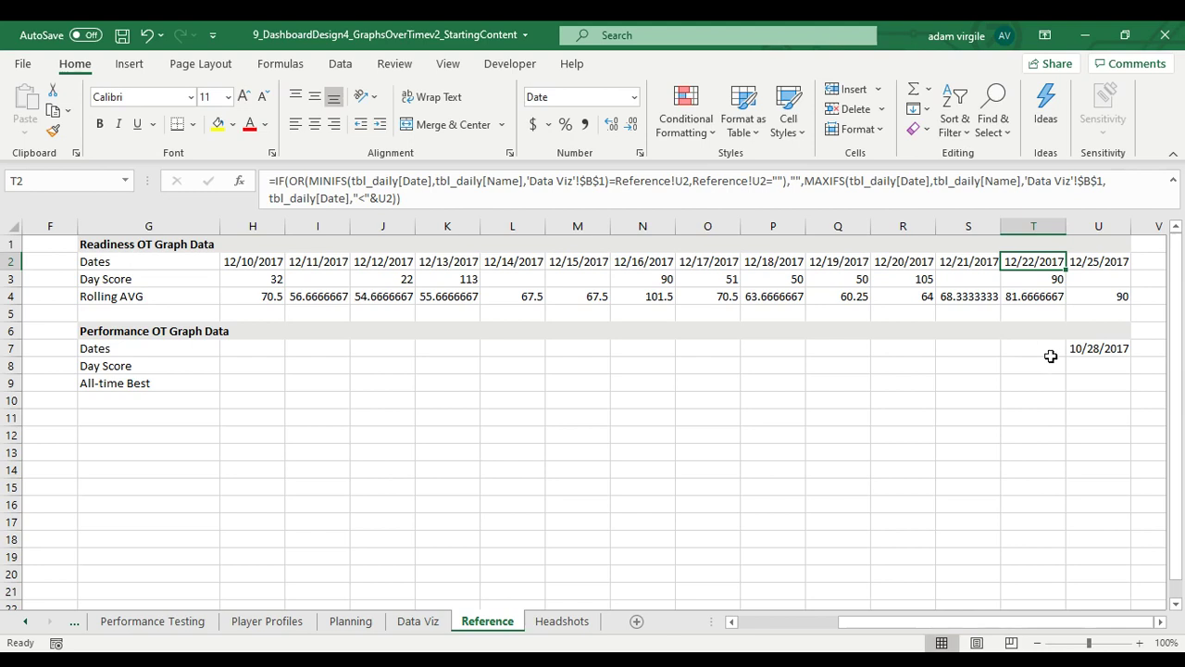
key("ctrl+c")
left_click(1037, 348)
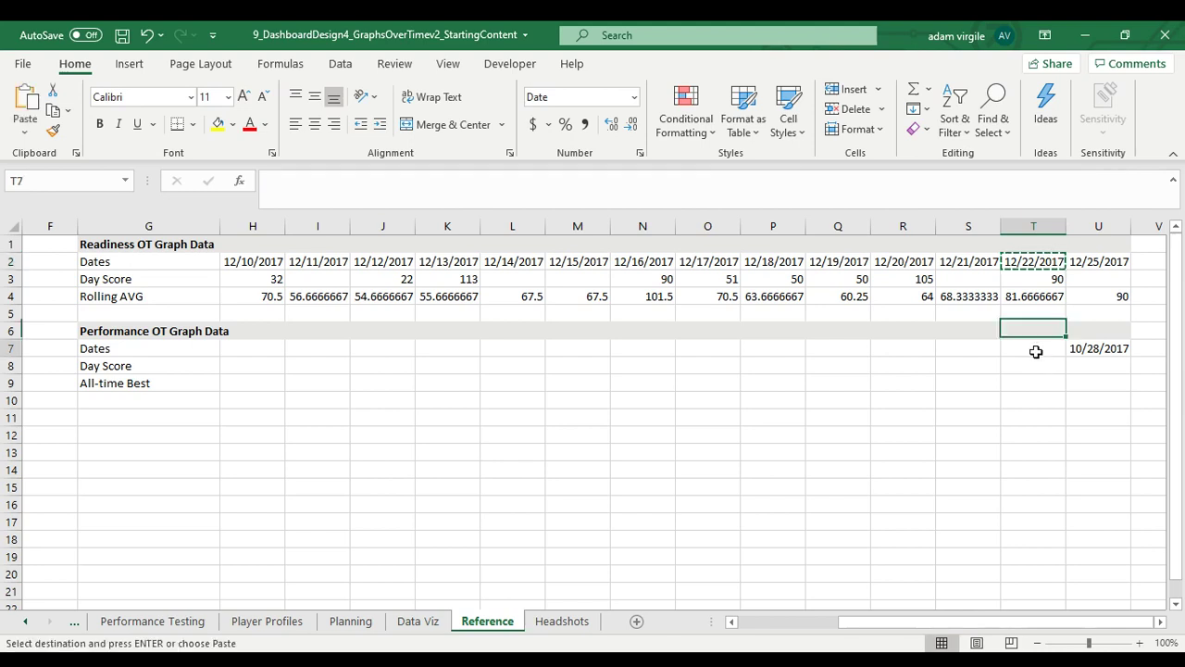
key("ctrl+v")
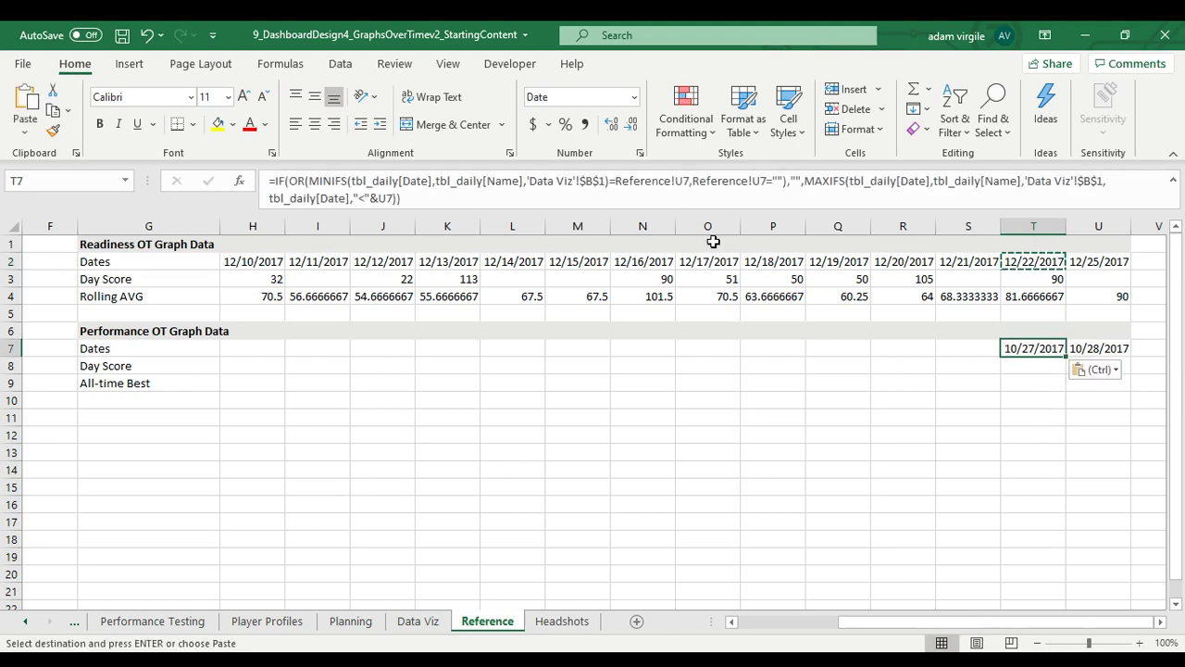
Step: Examine the table and cell references used by the MINIFS and MAXIFS parts of the formula in T7
left_click(759, 181)
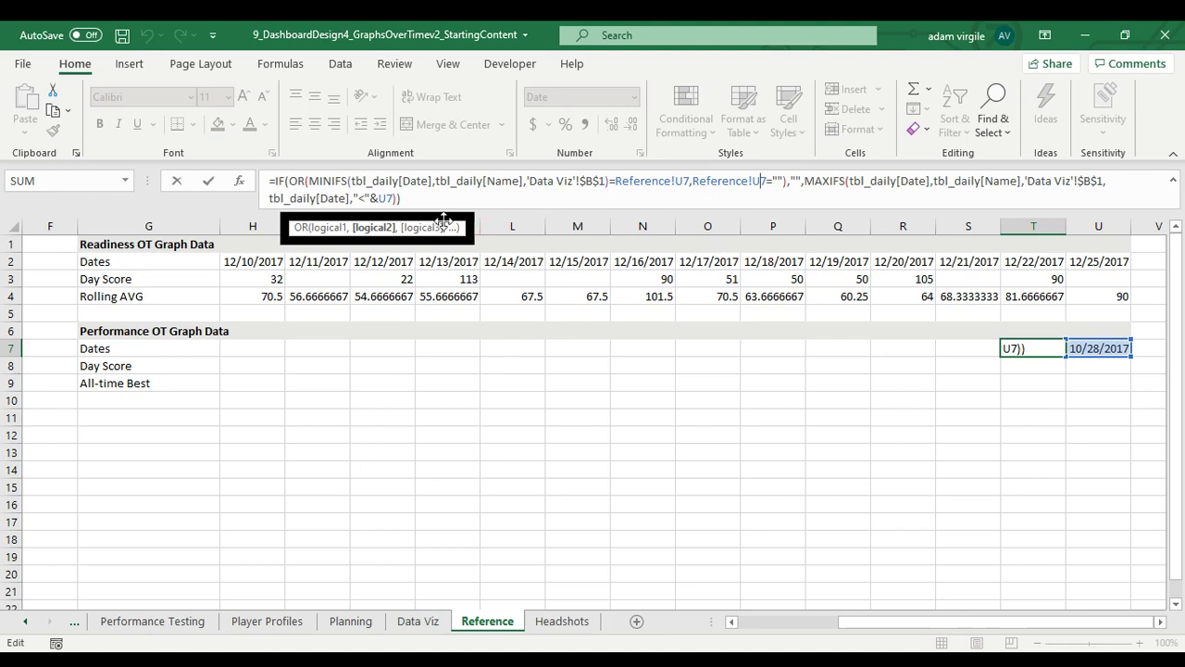
left_click(401, 198)
left_click(384, 181)
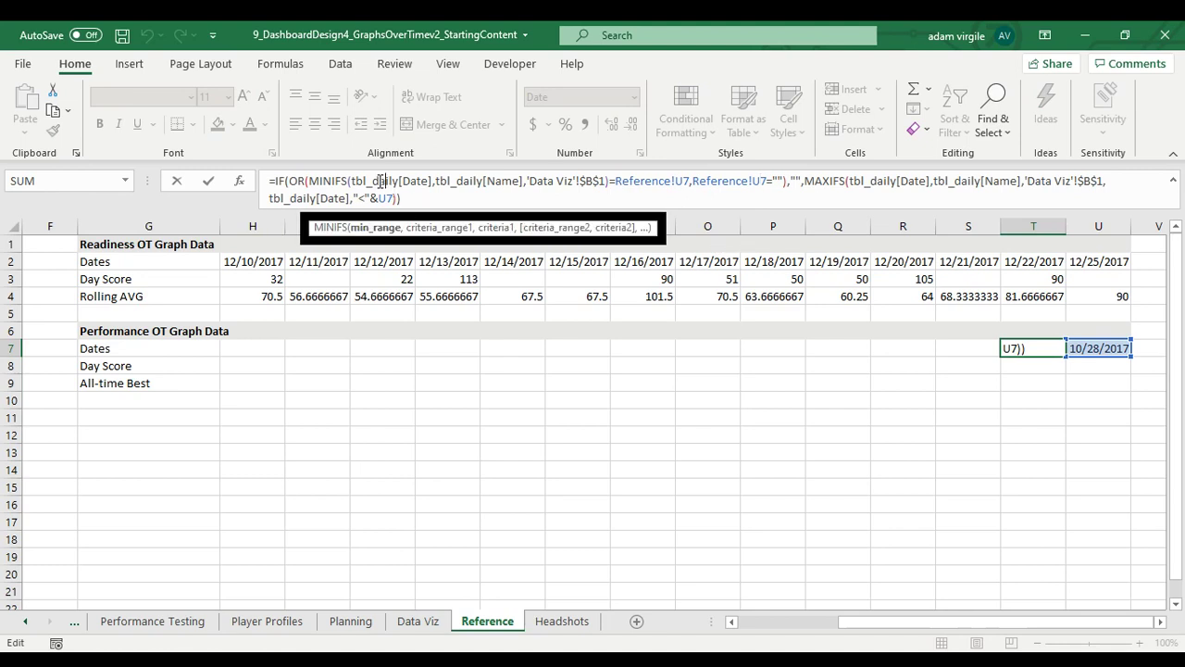
double_click(392, 180)
key("Escape")
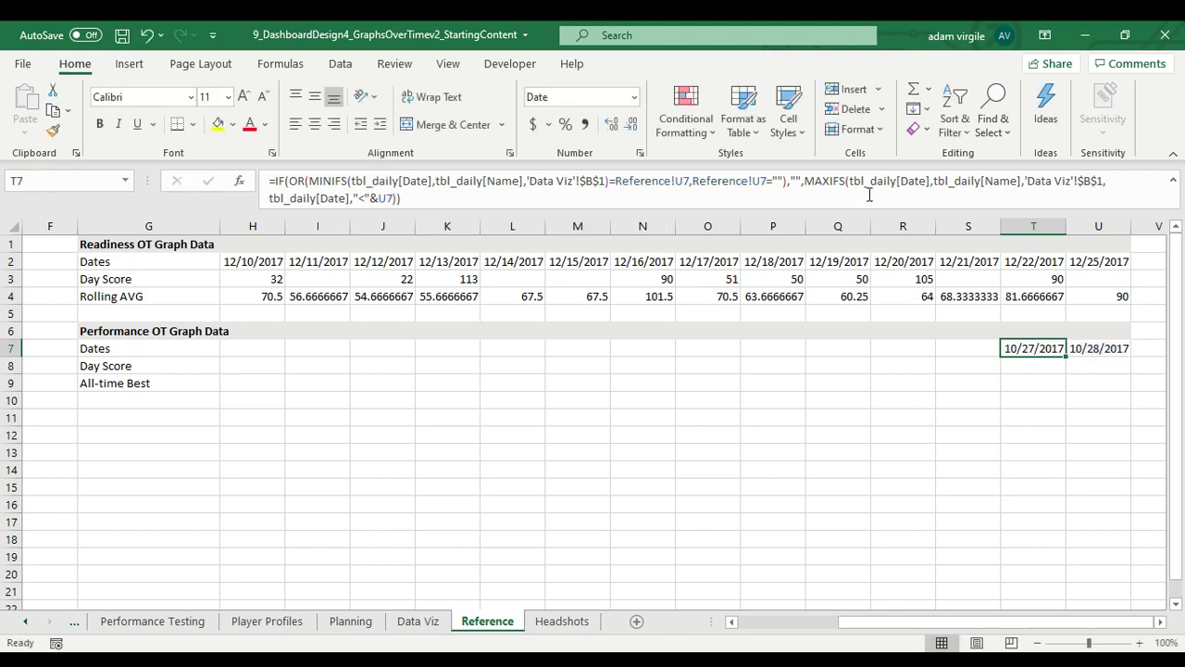
key("shift+Right")
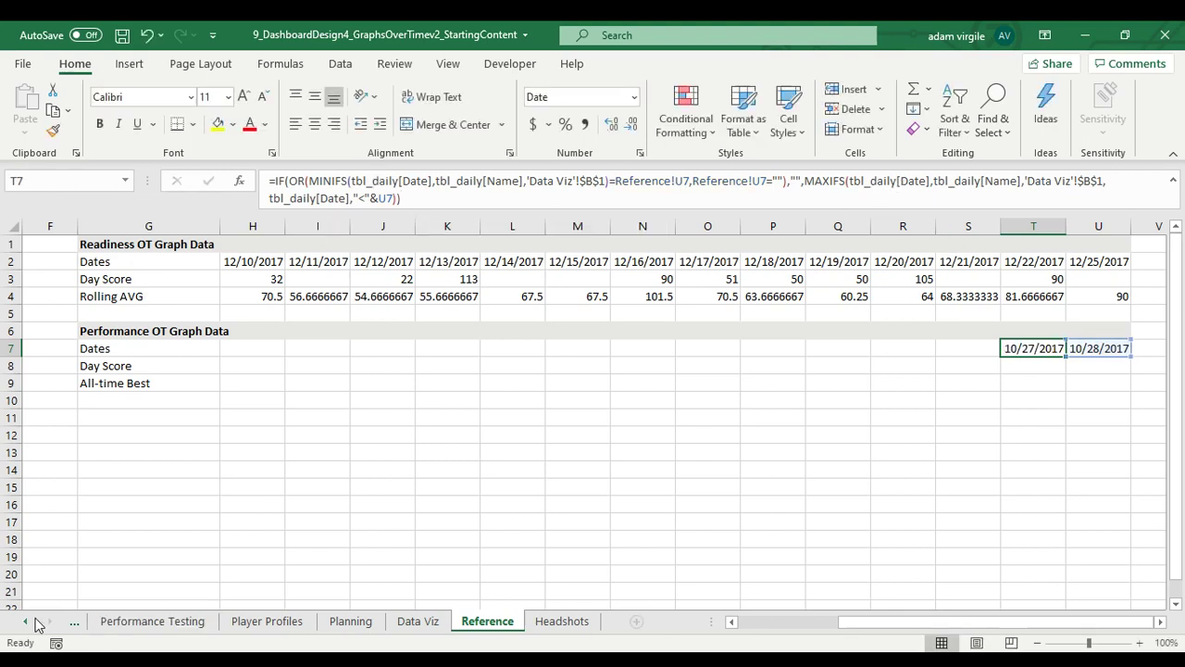
key("shift+Left")
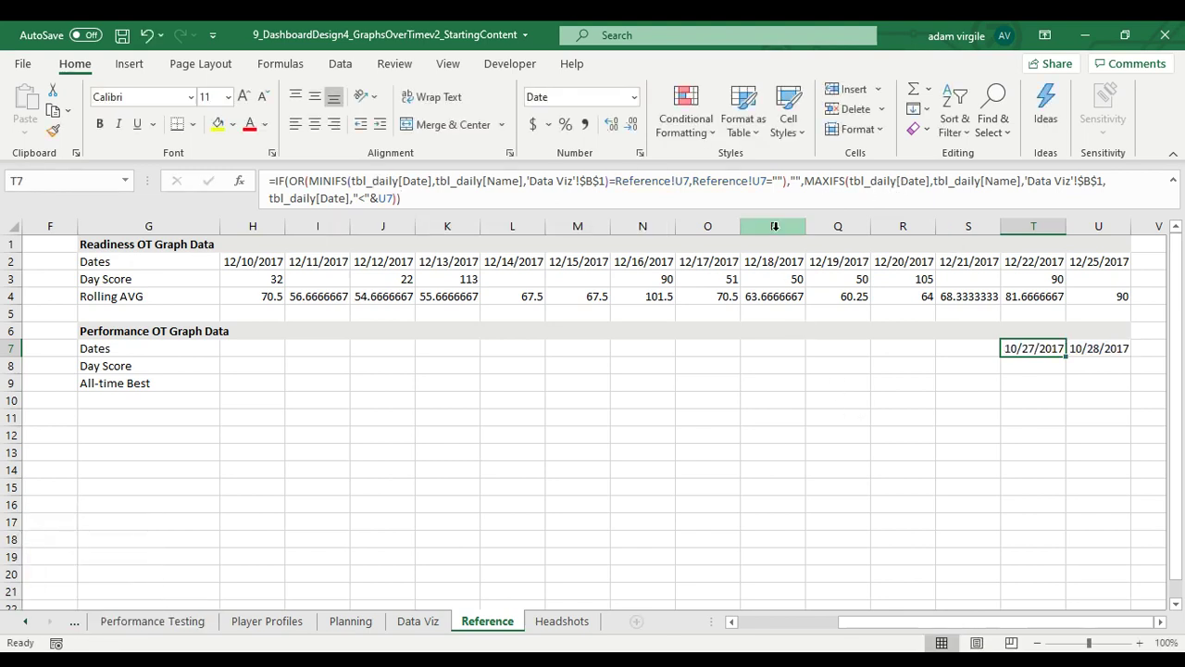
left_click(764, 182)
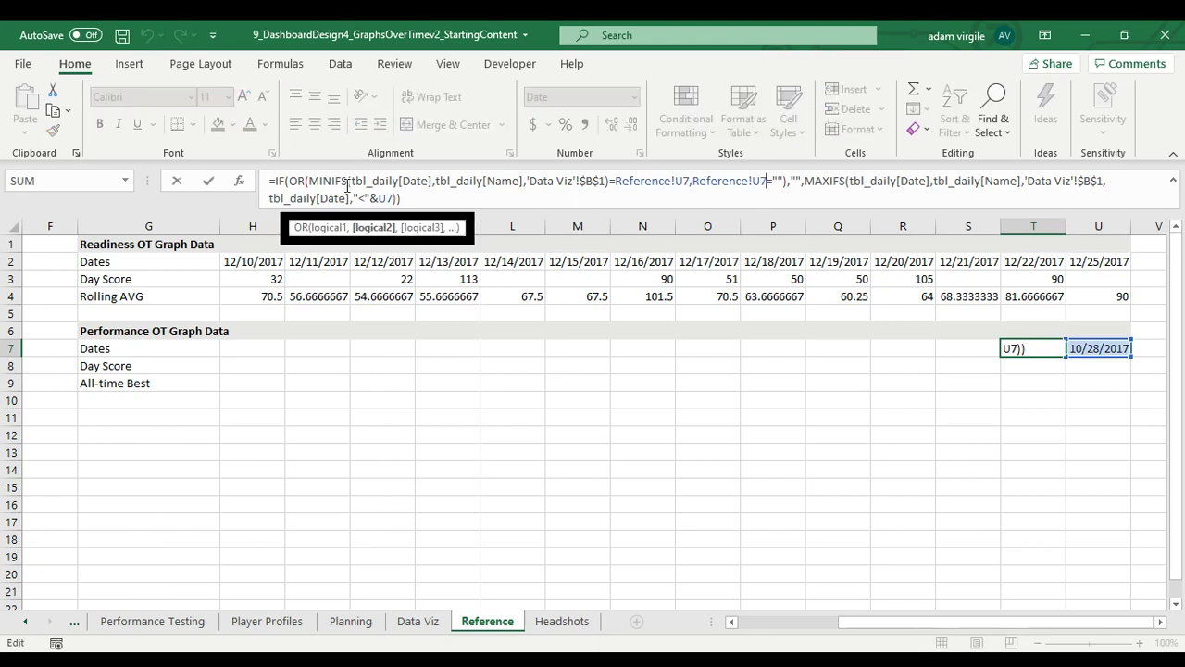
left_click_drag(389, 180, 434, 181)
left_click(431, 181)
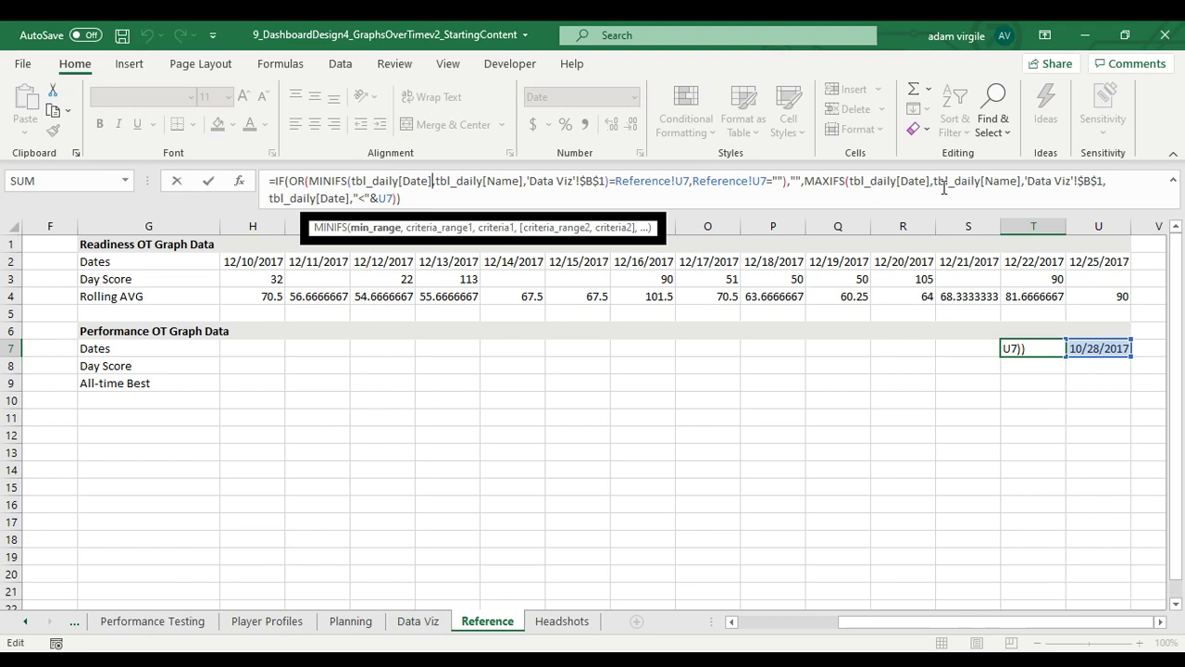
left_click(1023, 181)
key("ctrl+Return")
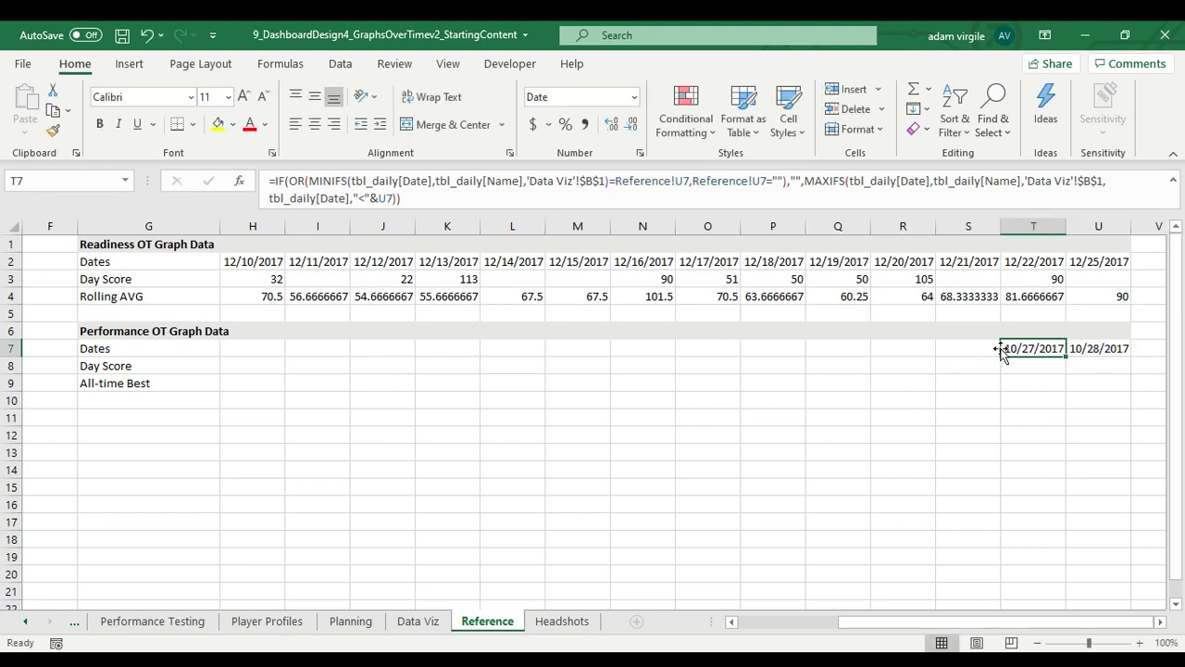
Step: Repoint the MINIFS ranges in T7's formula to tbl_performance[Date] and tbl_performance[Name]
left_click(670, 182)
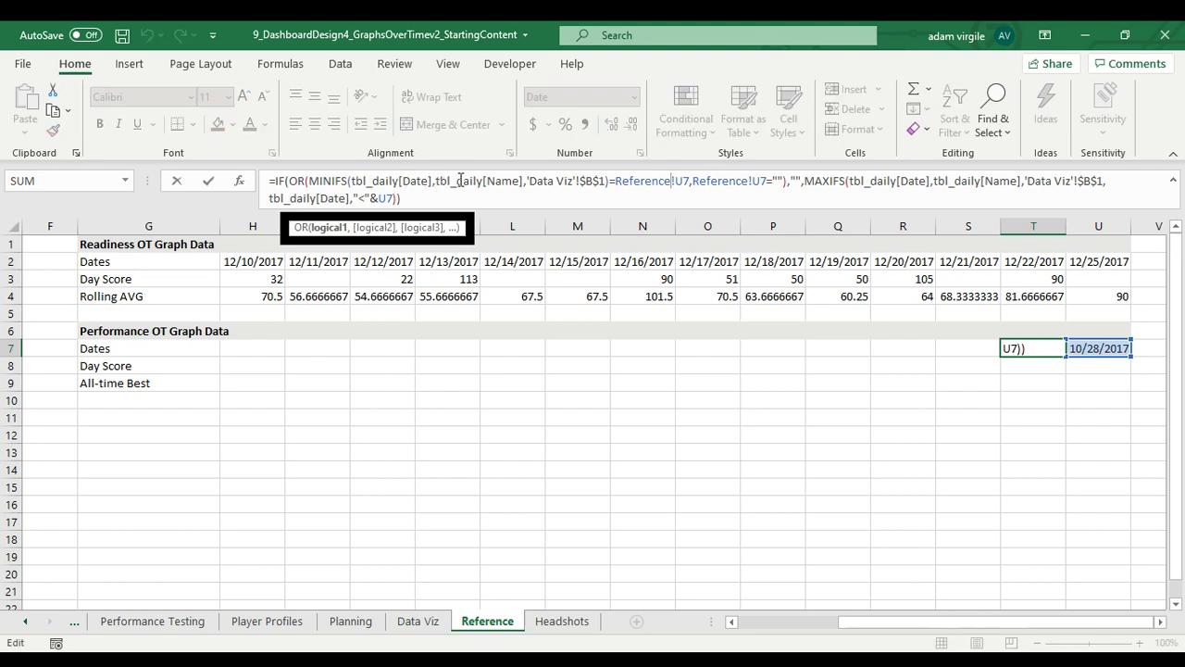
left_click_drag(374, 183, 402, 183)
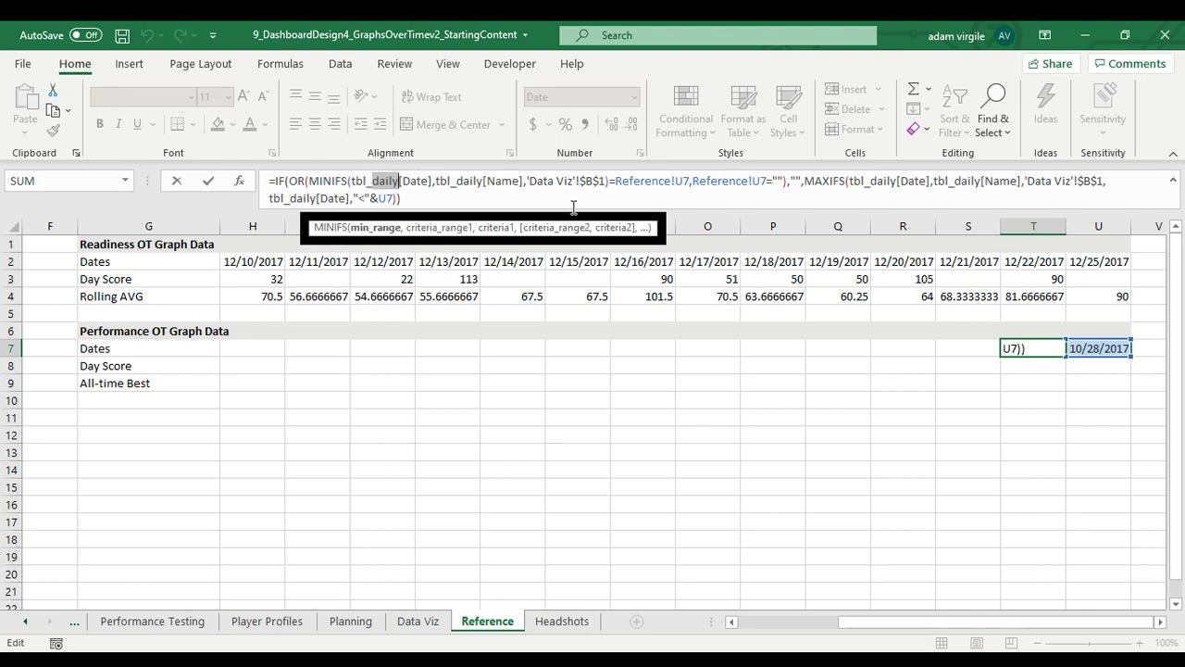
type("performance")
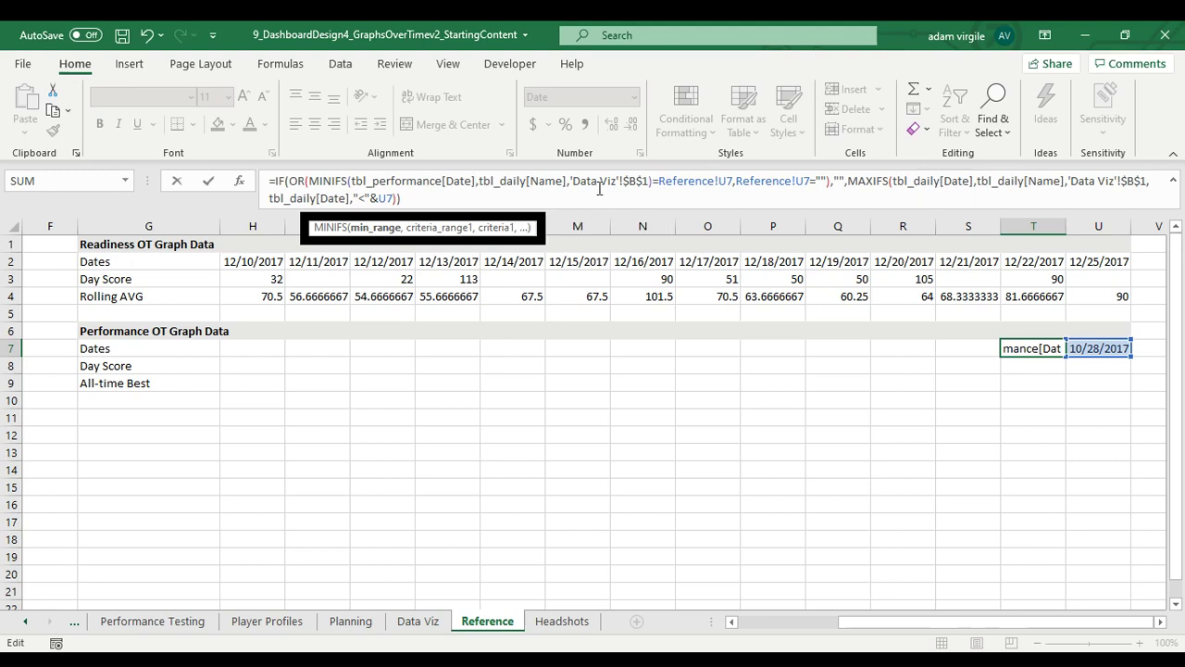
key("BackSpace")
key("BackSpace")
key("BackSpace")
key("BackSpace")
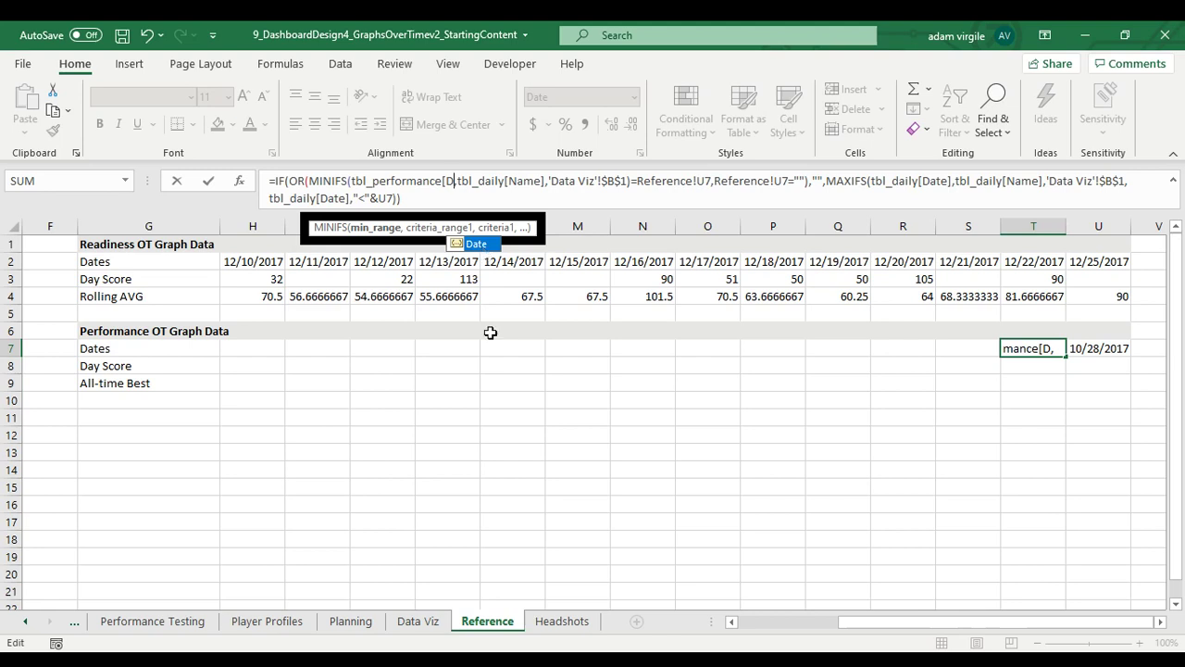
double_click(476, 245)
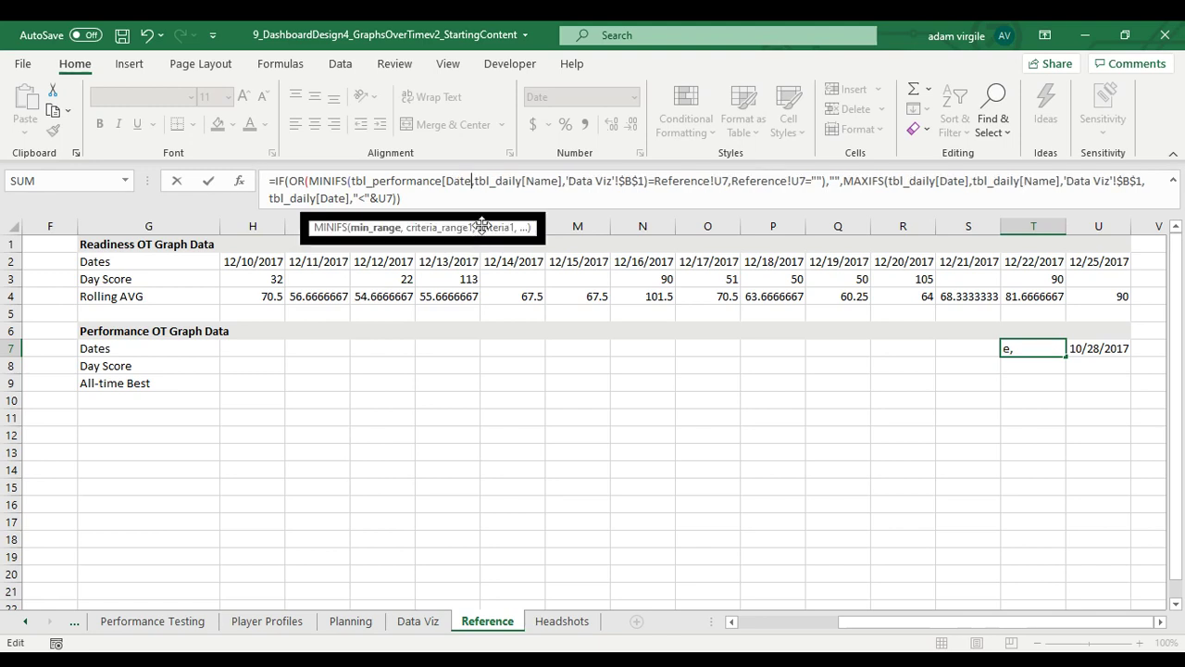
type("]")
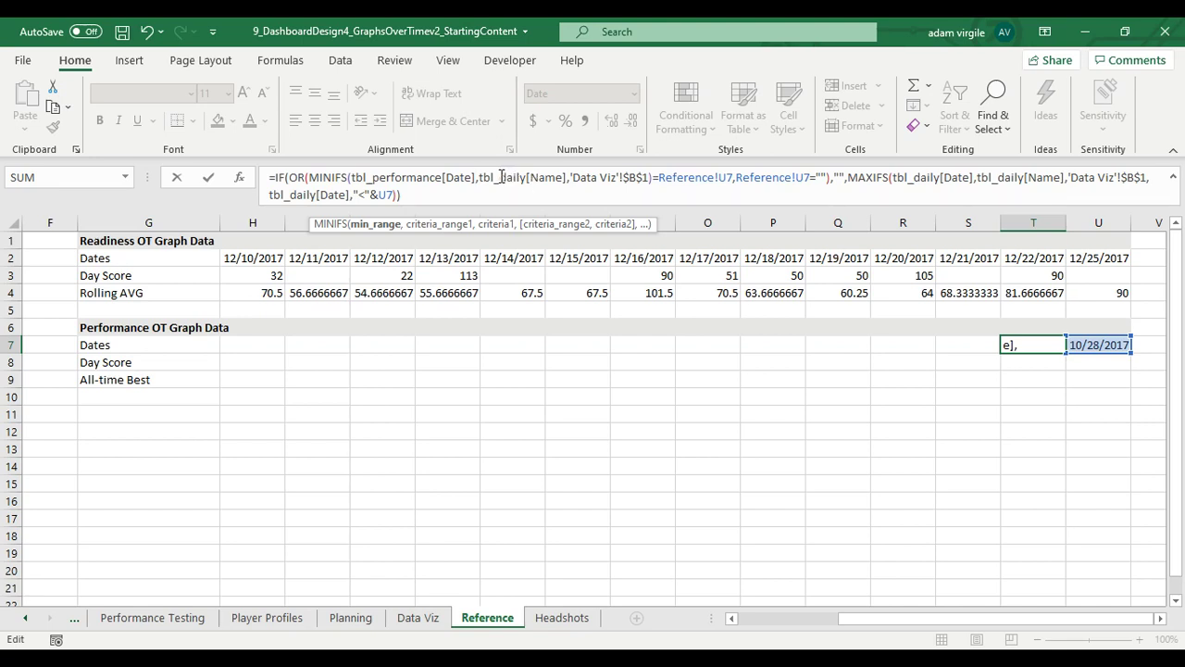
left_click_drag(525, 175, 526, 176)
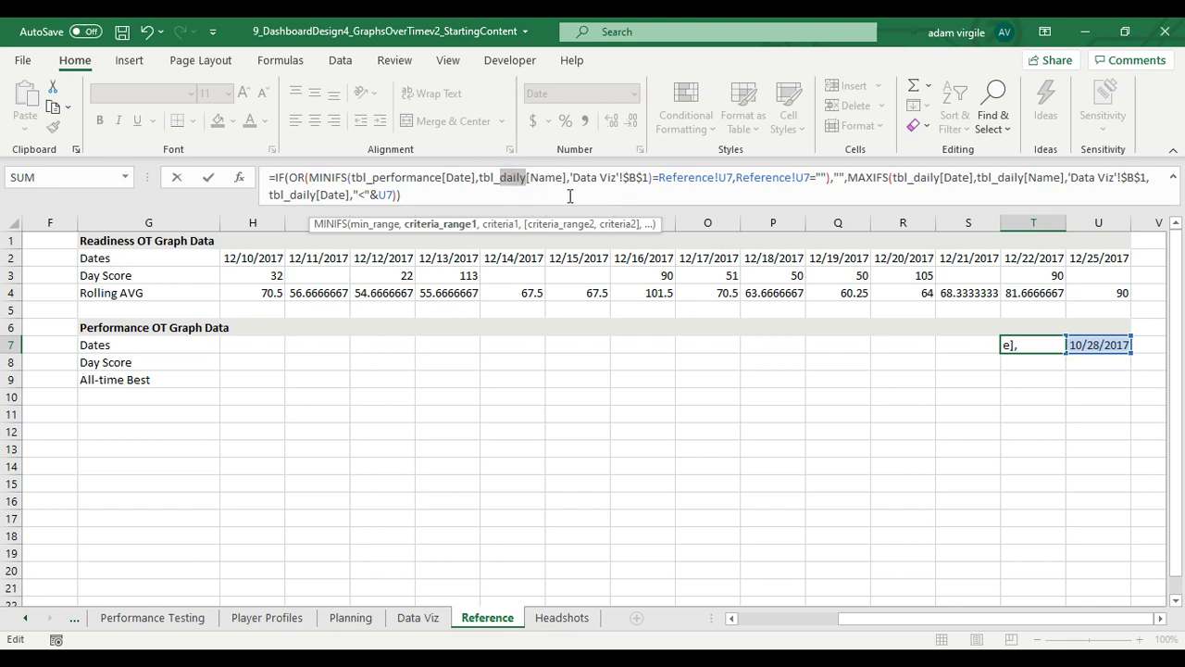
type("performance")
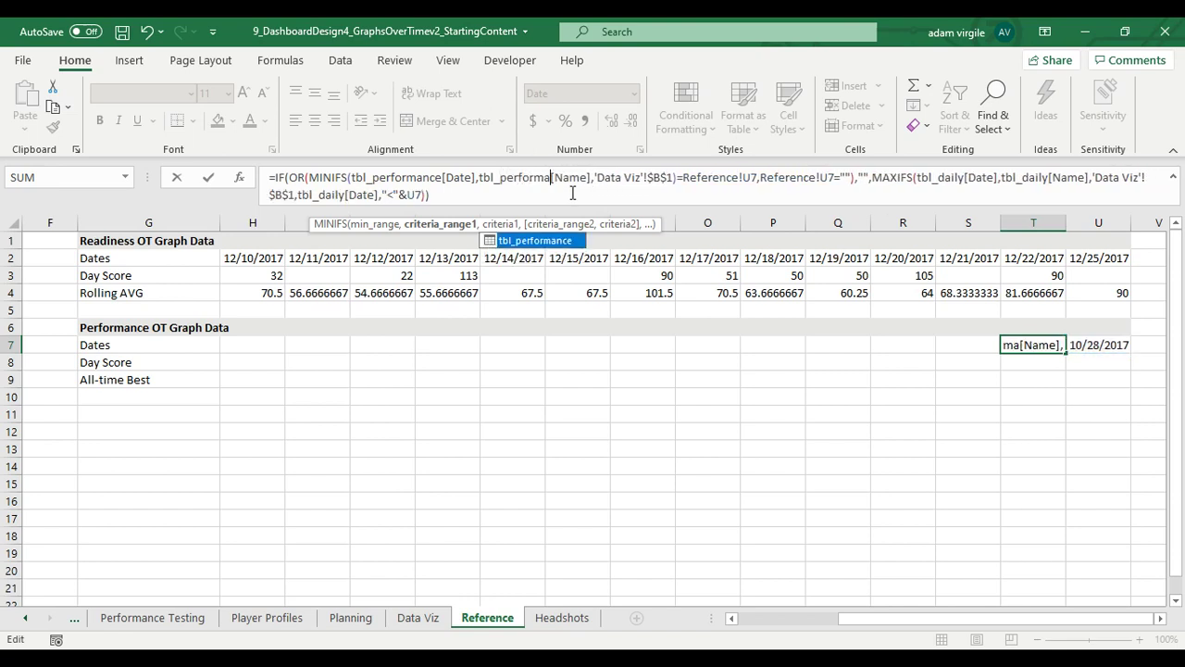
Step: Change the MAXIFS max range in T7's formula to tbl_performance[Date]
left_click(982, 178)
key("BackSpace")
key("BackSpace")
key("BackSpace")
key("BackSpace")
key("BackSpace")
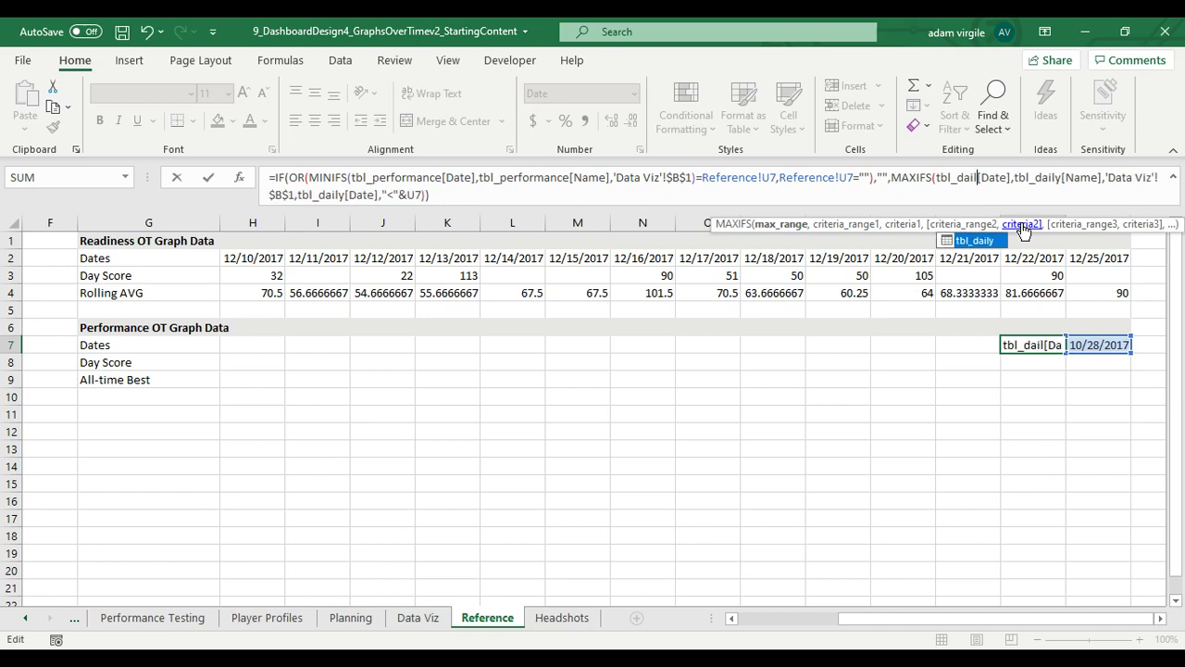
type("performance")
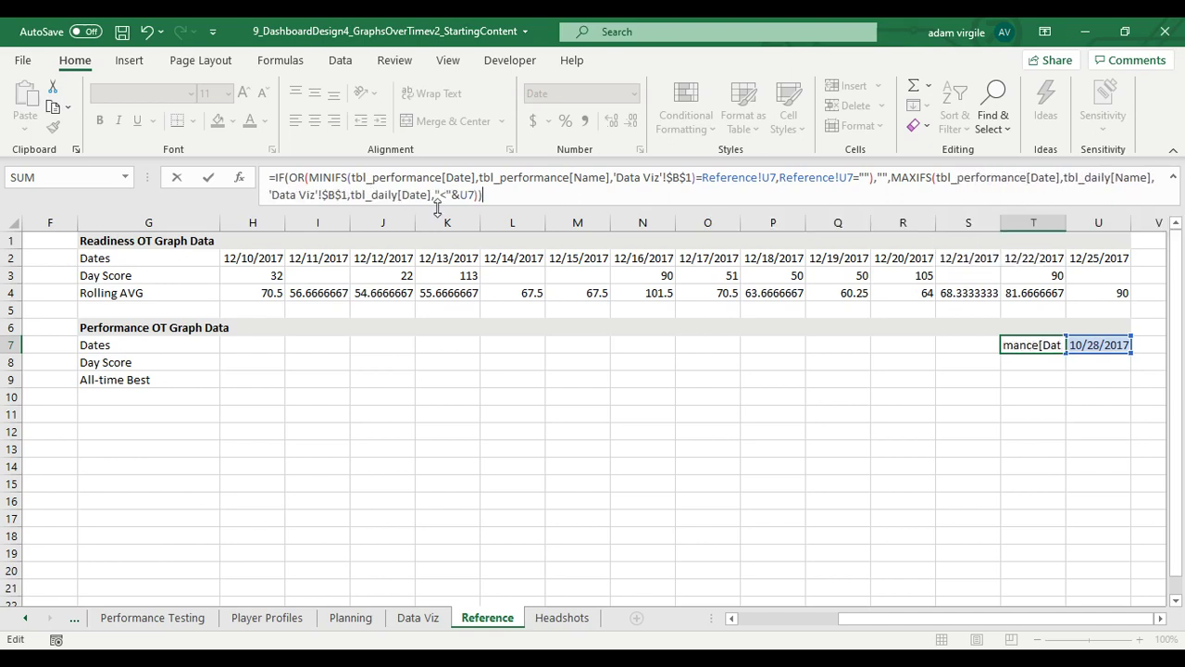
Step: Change the first MAXIFS criteria range in T7's formula to tbl_performance[Name]
left_click(404, 178)
left_click(533, 178)
left_click(989, 171)
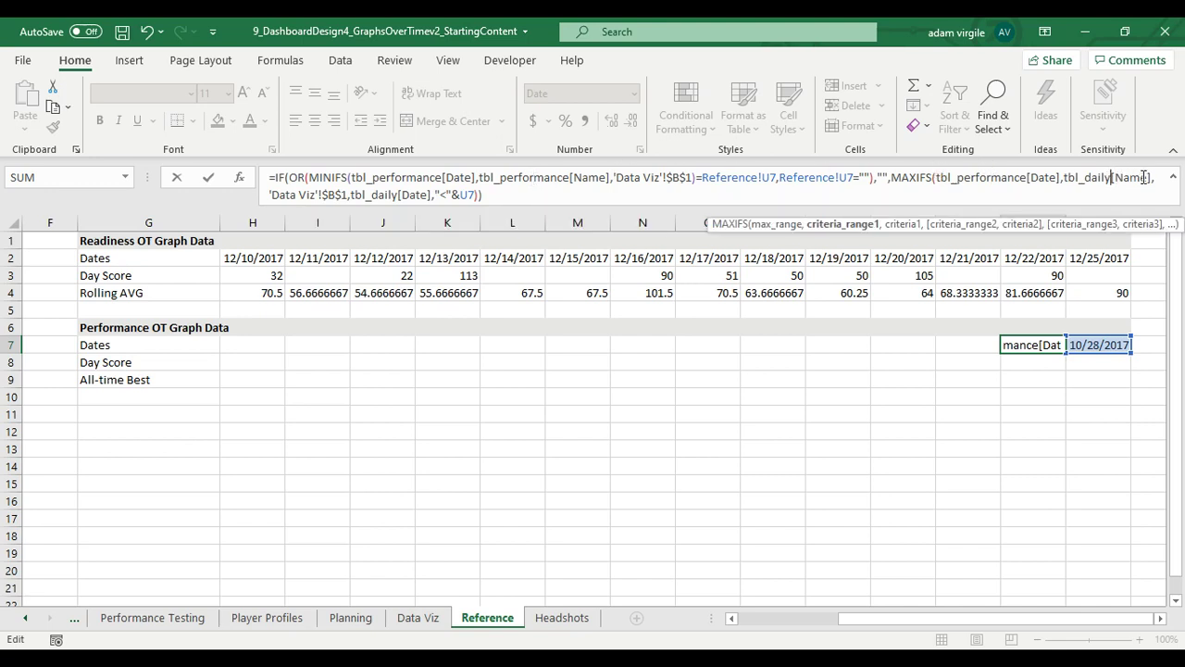
left_click(1110, 178)
key("BackSpace")
key("BackSpace")
key("BackSpace")
key("BackSpace")
key("BackSpace")
type("perfo")
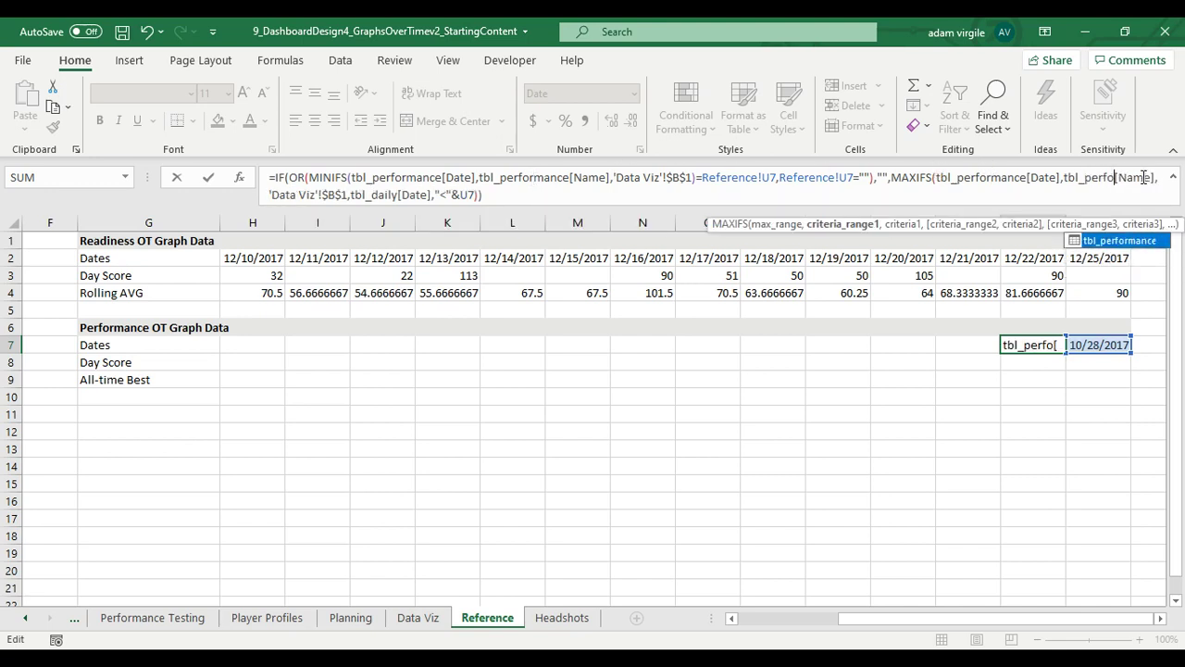
key("Tab")
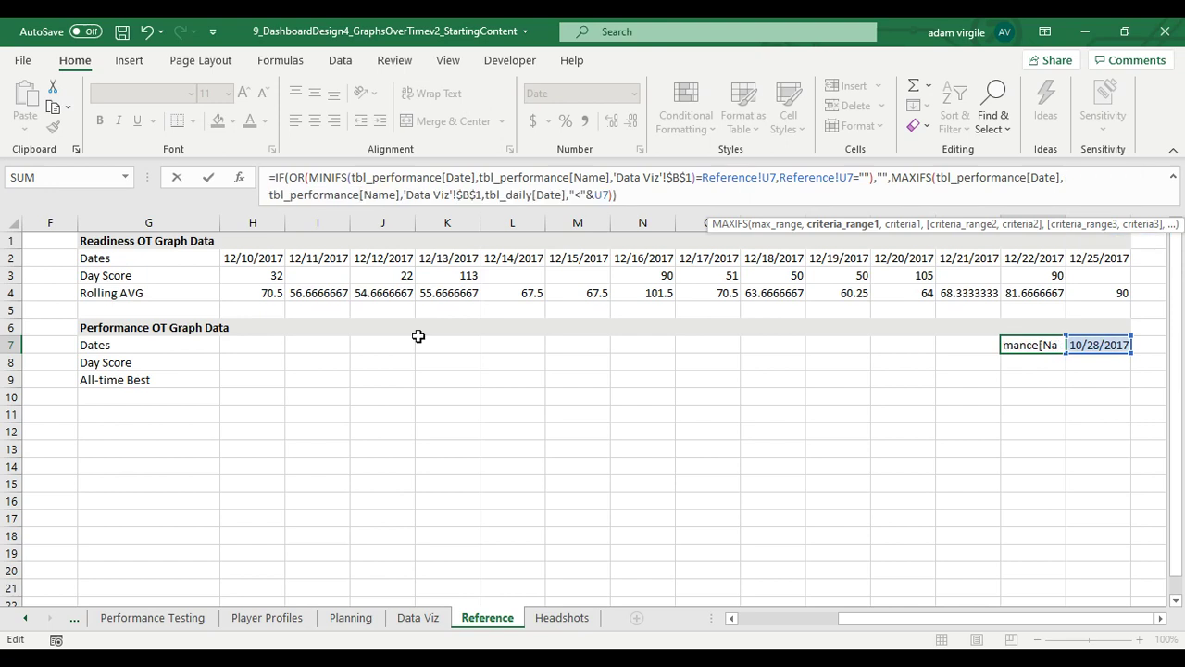
Step: Change the second MAXIFS criteria range in T7's formula to tbl_performance[Date] and commit the formula
left_click(534, 194)
key("BackSpace")
key("BackSpace")
key("BackSpace")
key("BackSpace")
key("BackSpace")
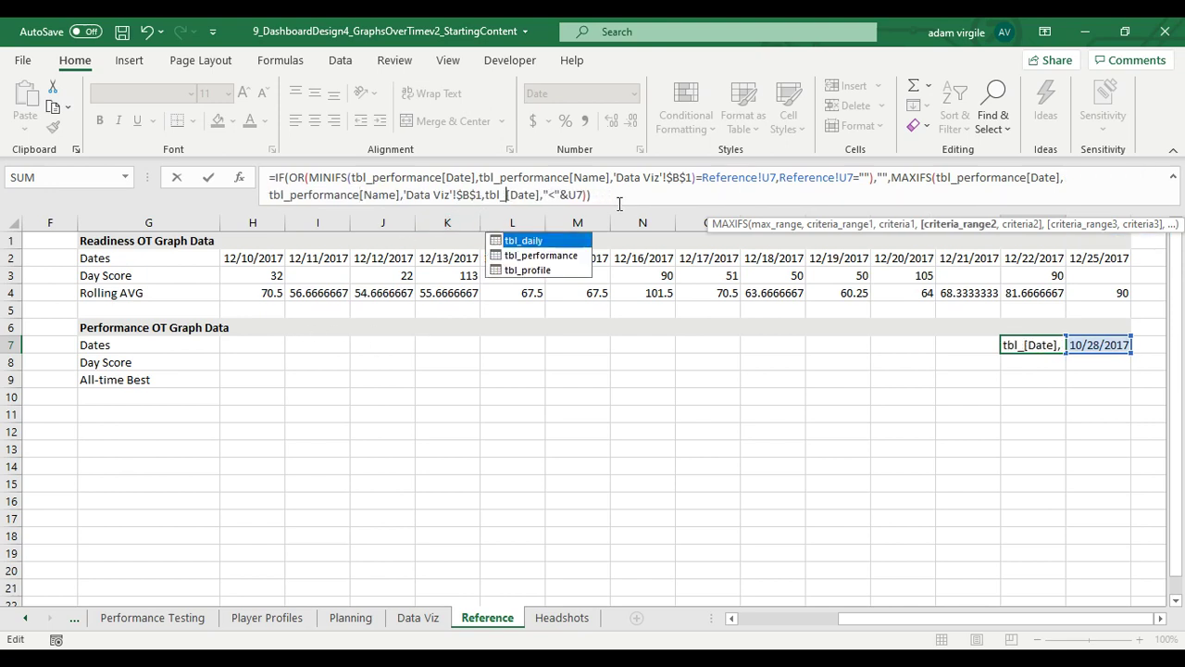
type("per")
key("Tab")
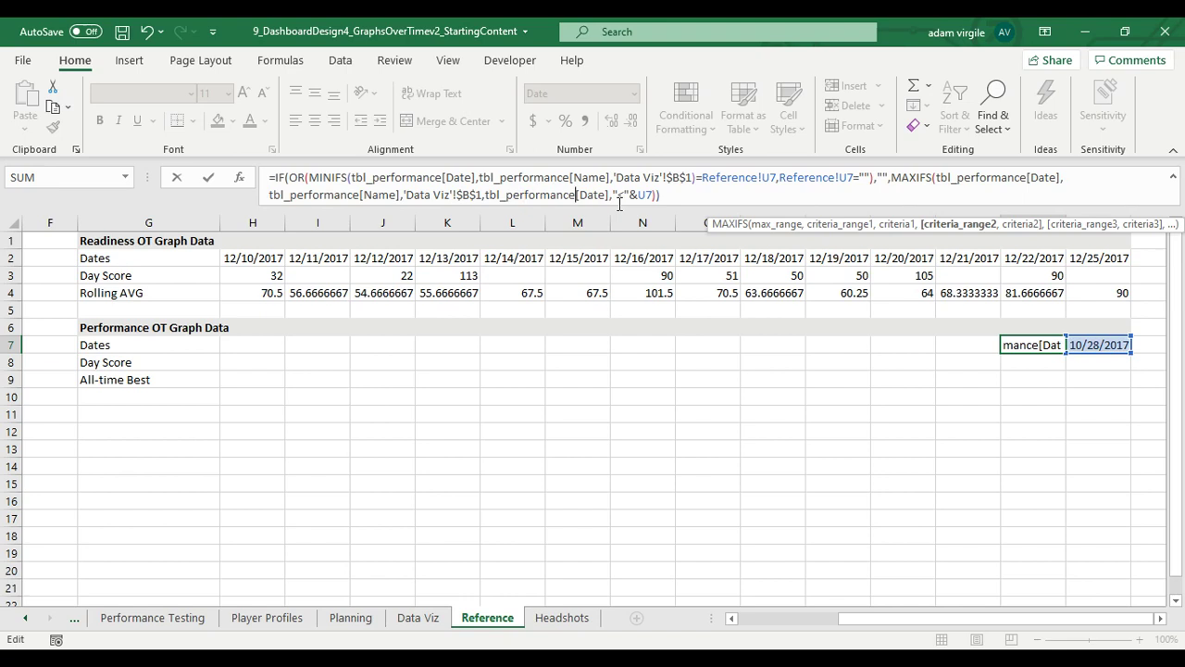
key("Return")
Step: Compare the dates and formulas in T7 and U7 of Reference, then look at the Performance Testing data
left_click(1036, 345)
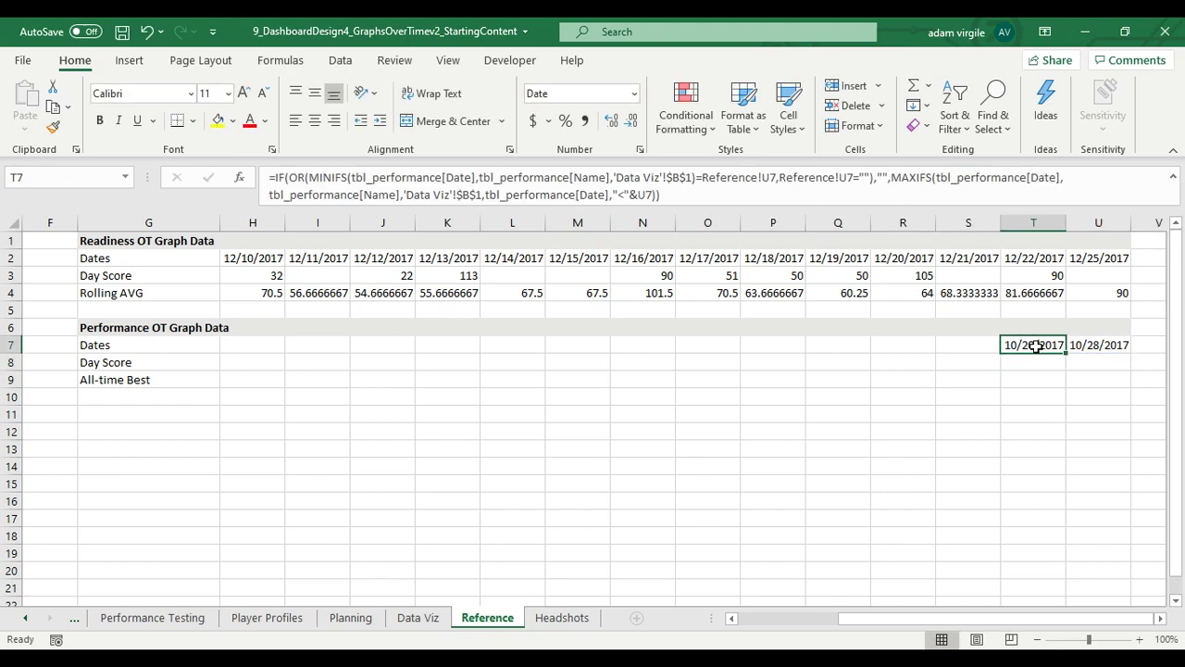
left_click(1076, 348)
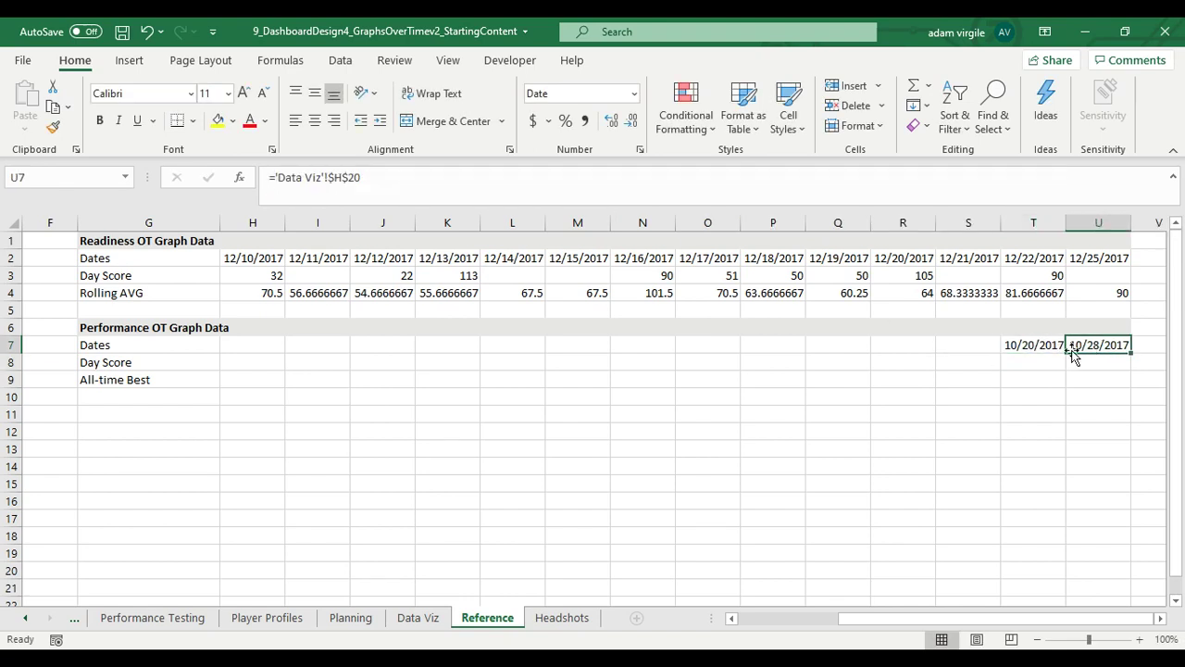
left_click(1047, 345)
left_click(1094, 342)
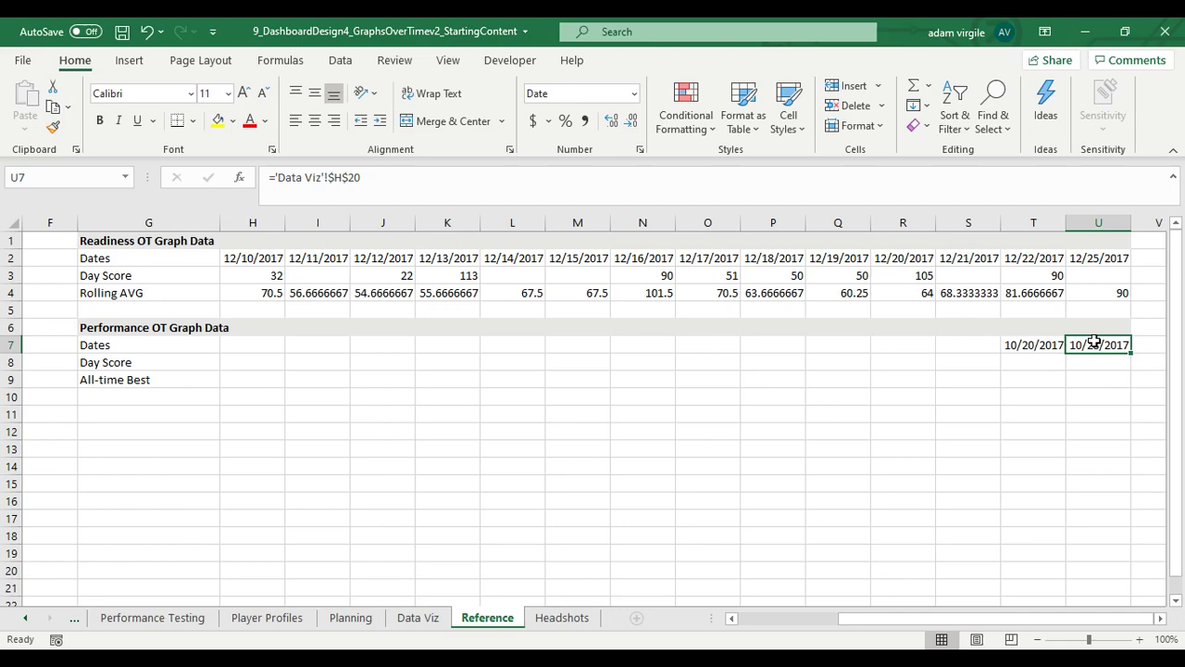
left_click(1046, 344)
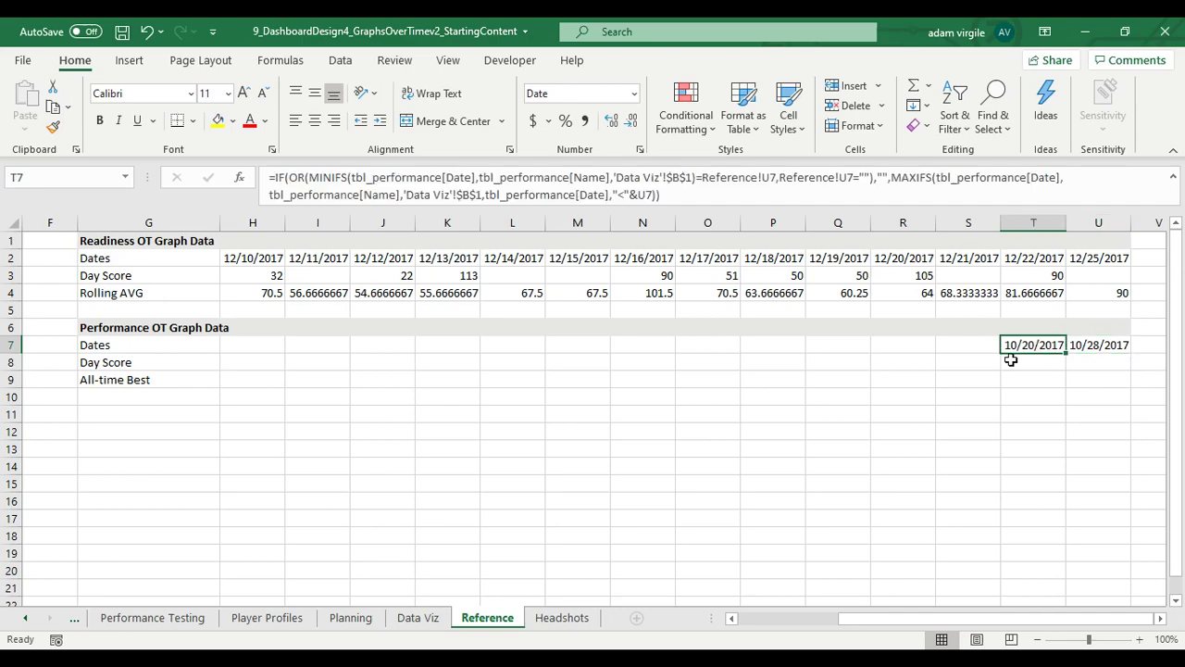
left_click(153, 617)
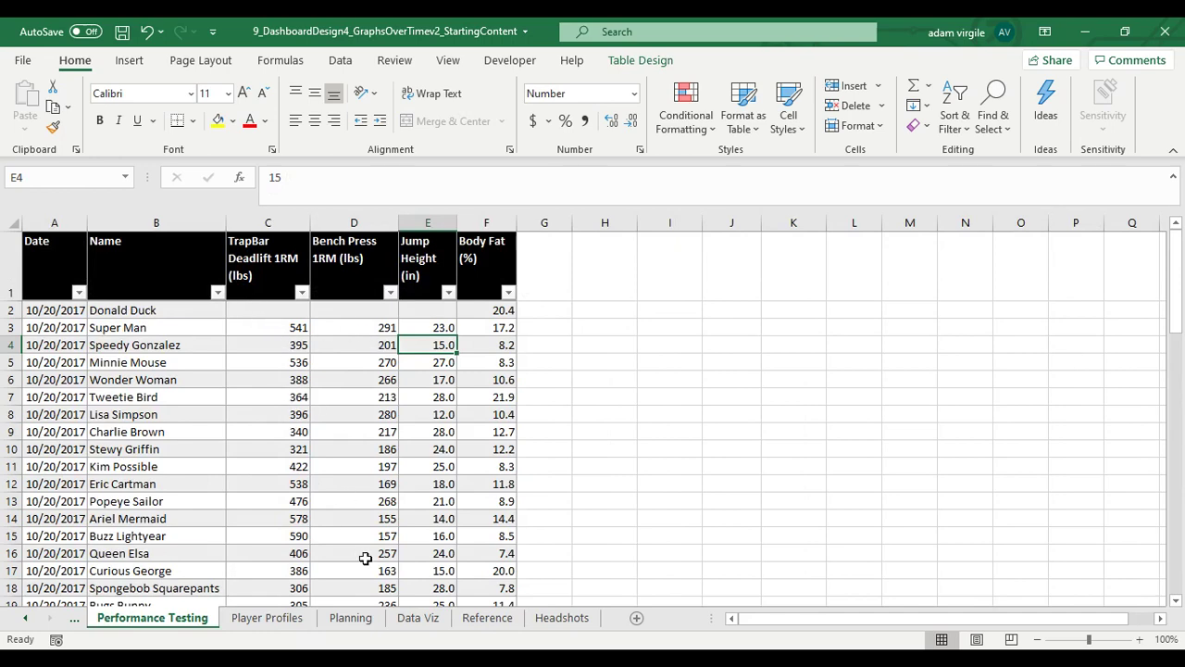
left_click(417, 618)
left_click(500, 619)
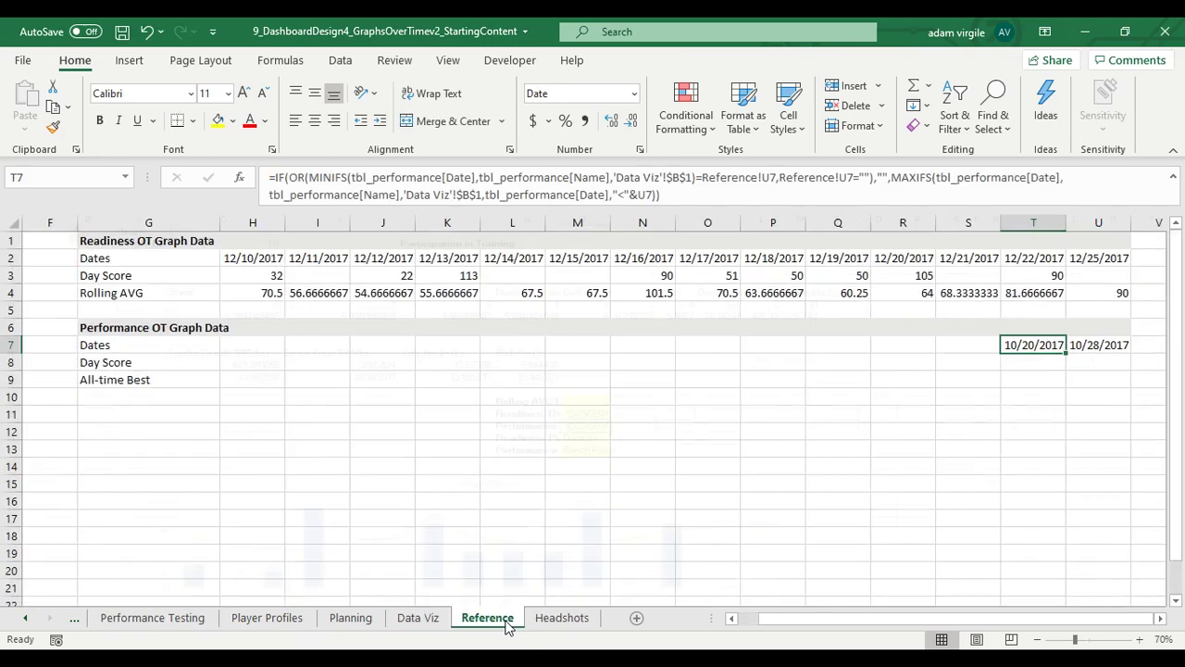
Step: Review the MINIFS and MAXIFS arguments in T7's formula and check the player selection on Data Viz
left_click(384, 178)
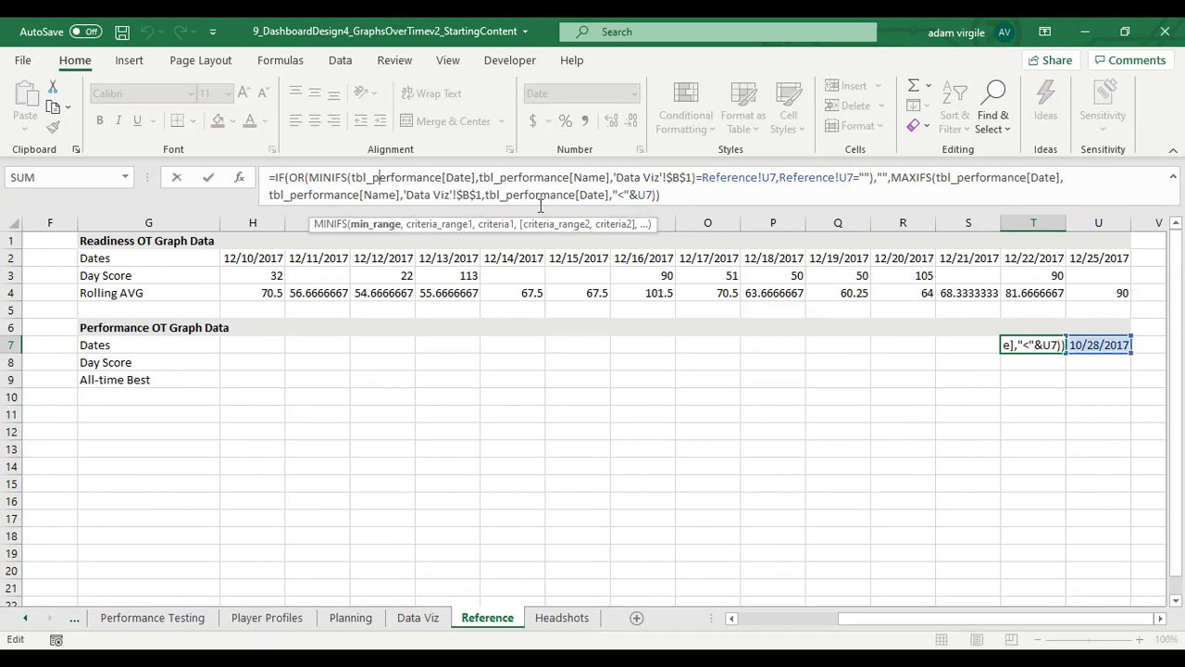
left_click(471, 195)
mouse_move(474, 195)
left_mouse_down()
mouse_move(269, 194)
mouse_move(484, 194)
left_mouse_up()
left_click(268, 195)
left_click(484, 195)
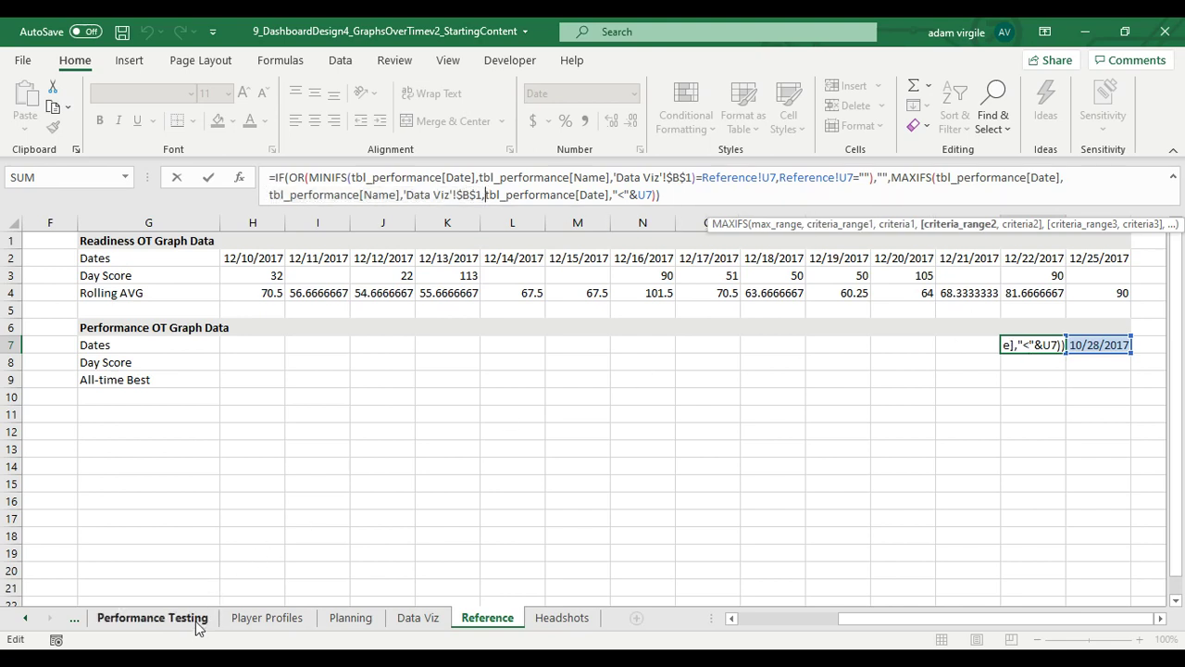
key("Escape")
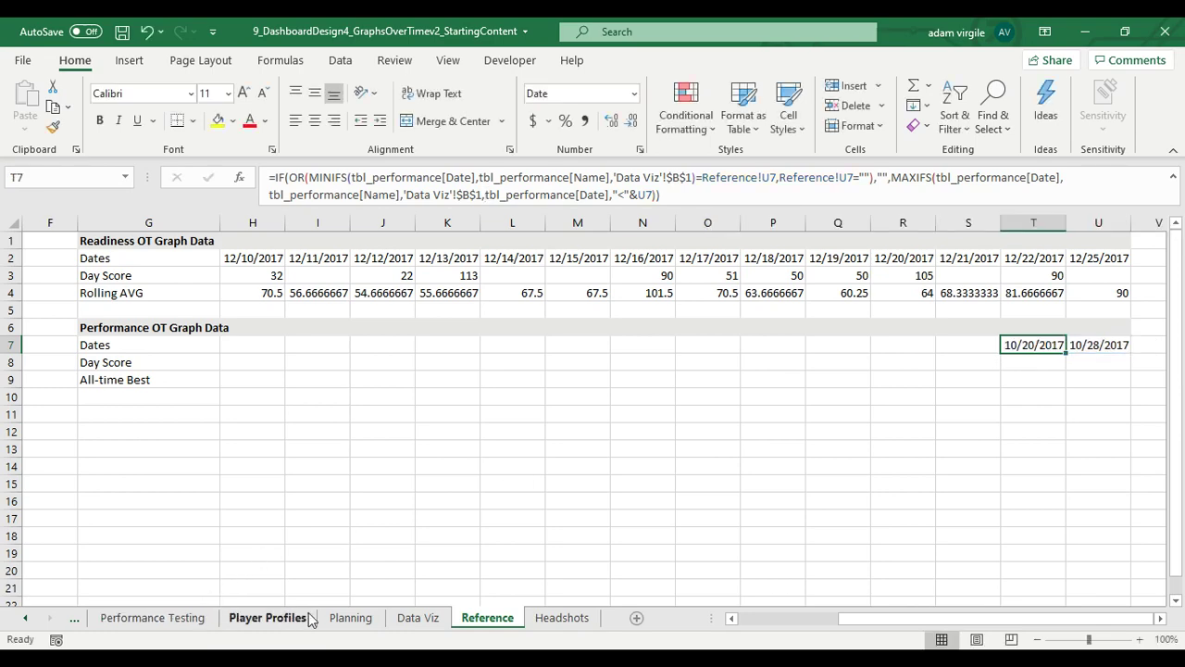
left_click(417, 618)
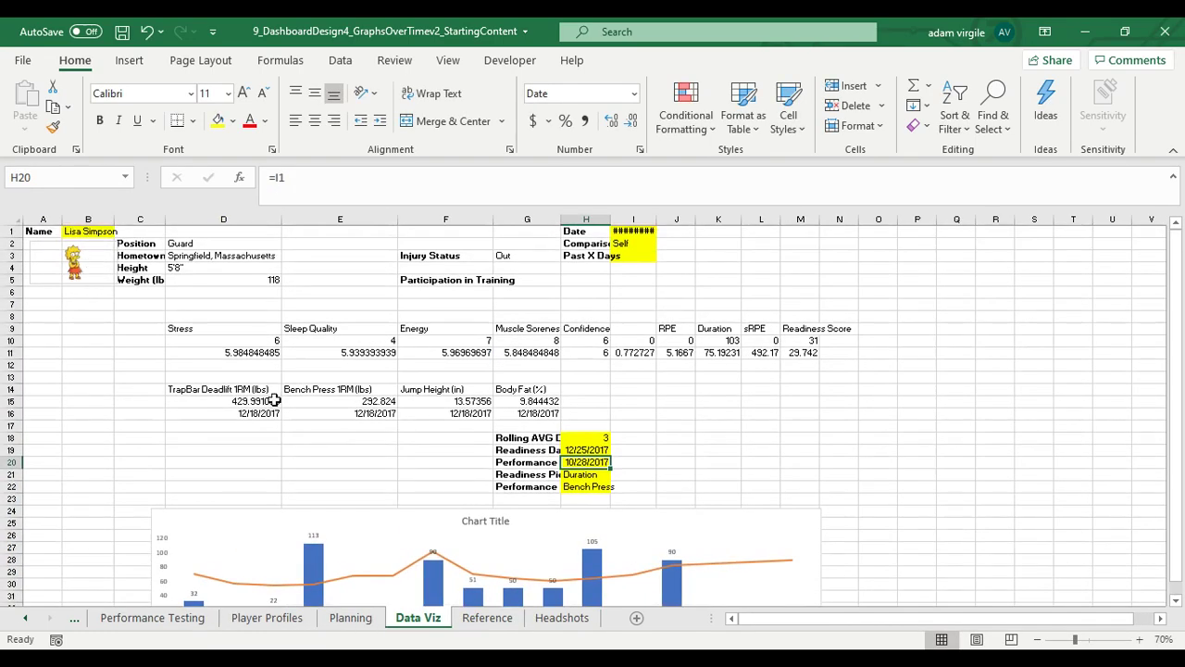
left_click(487, 617)
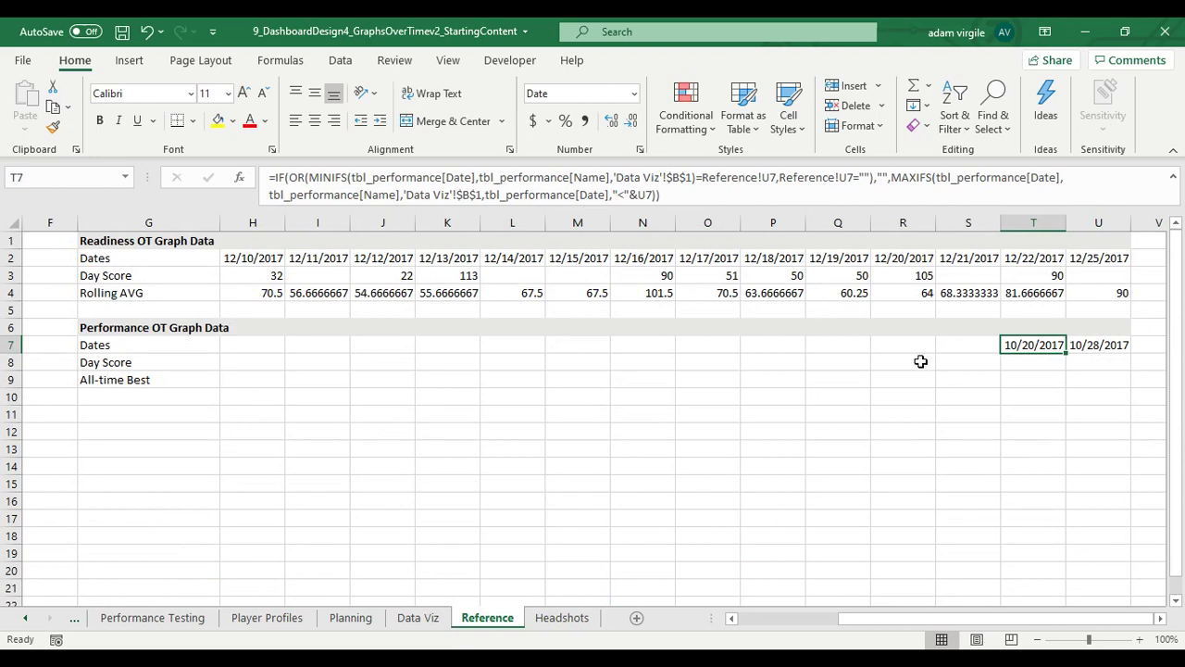
Step: Copy the date formula from T7 into cells H7 through S7 of the Performance OT Graph Data
key("ctrl+c")
left_click(965, 344)
left_click(902, 347)
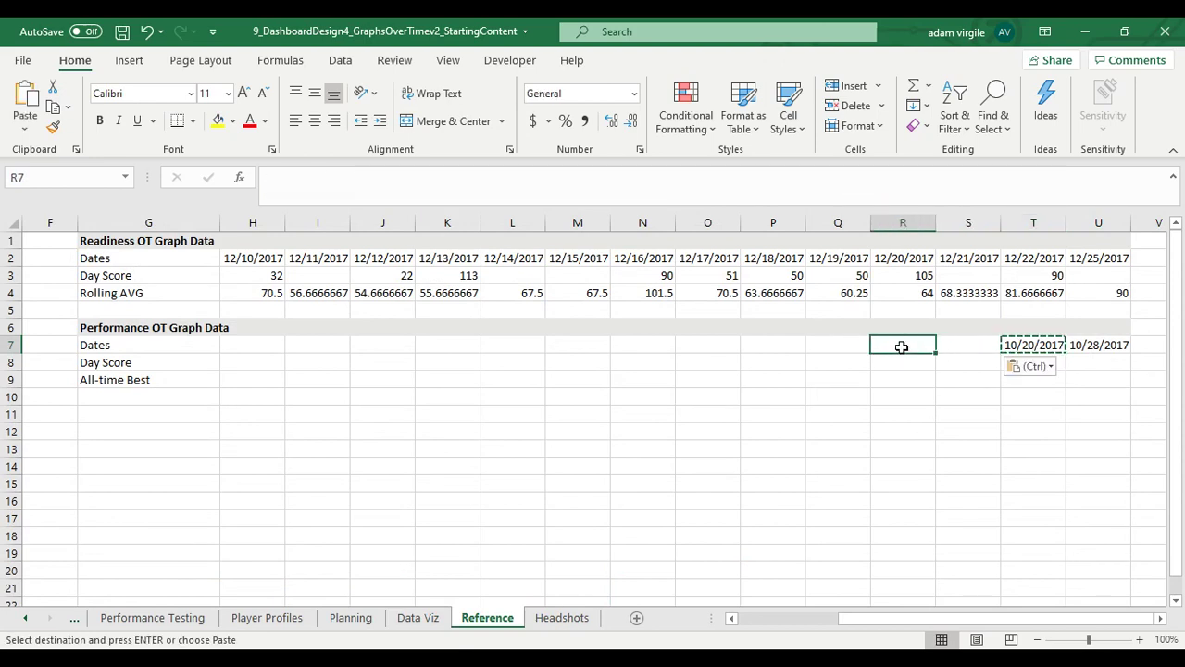
key("ctrl+v")
left_click(833, 345)
key("ctrl+v")
left_click(769, 346)
key("ctrl+v")
left_click(708, 346)
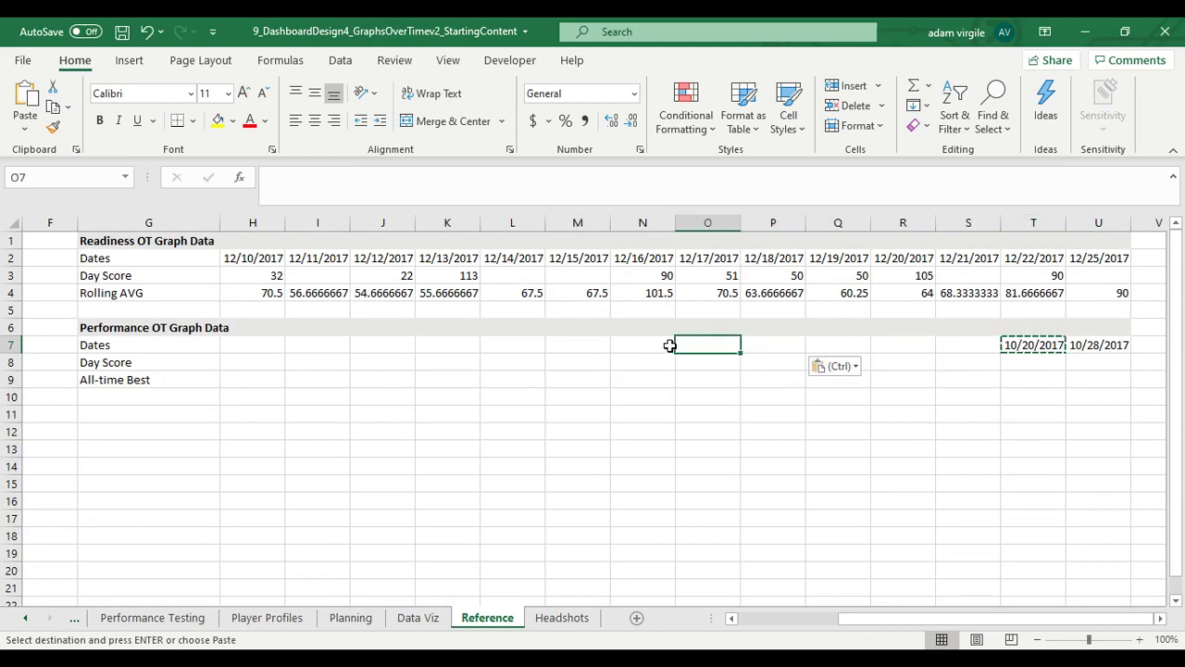
key("ctrl+v")
left_click(639, 346)
key("ctrl+v")
left_click(584, 346)
key("ctrl+v")
left_click(505, 346)
key("ctrl+v")
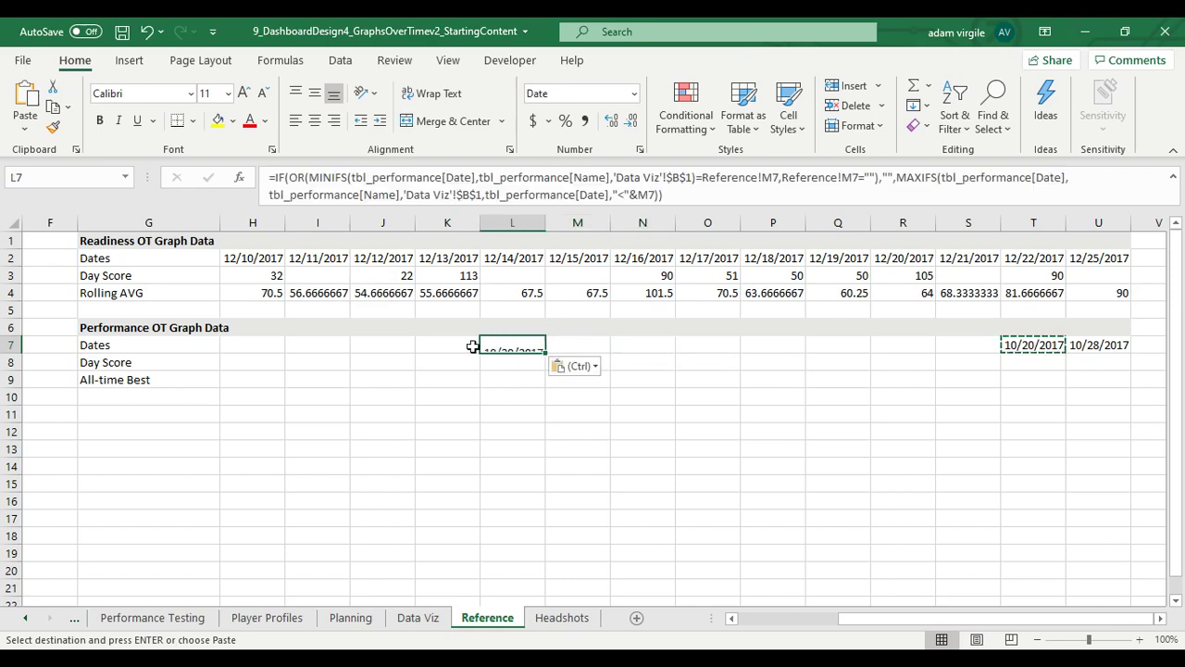
left_click(454, 346)
key("ctrl+v")
left_click(370, 346)
key("ctrl+v")
left_click(320, 345)
key("ctrl+v")
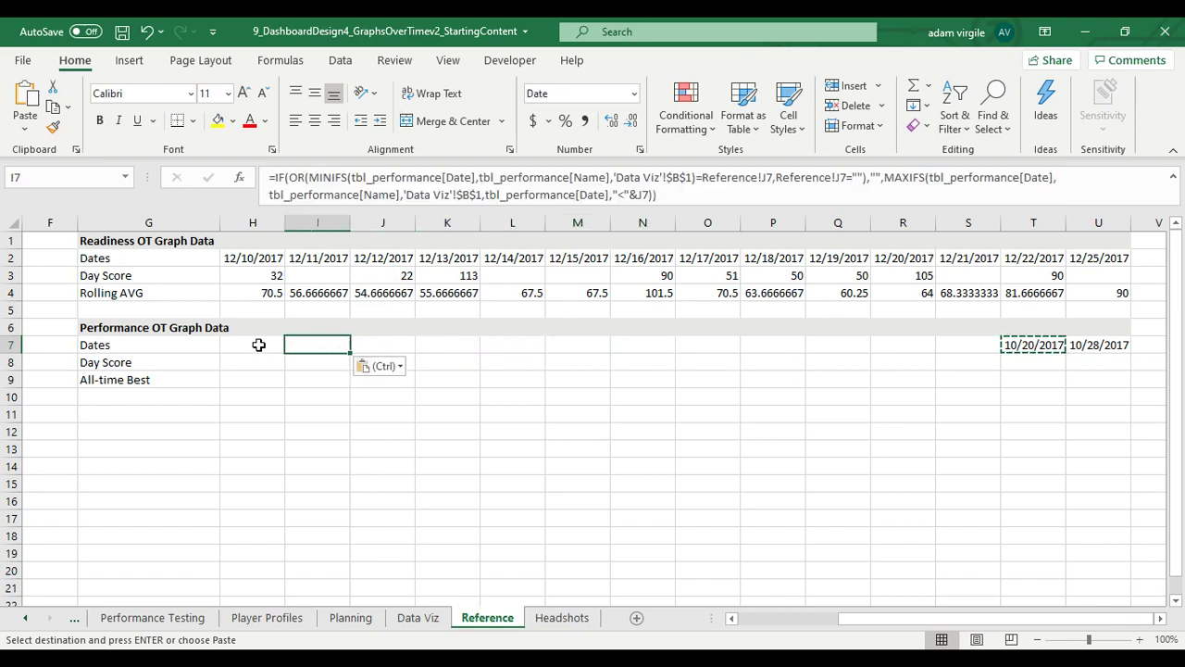
left_click(258, 345)
key("ctrl+v")
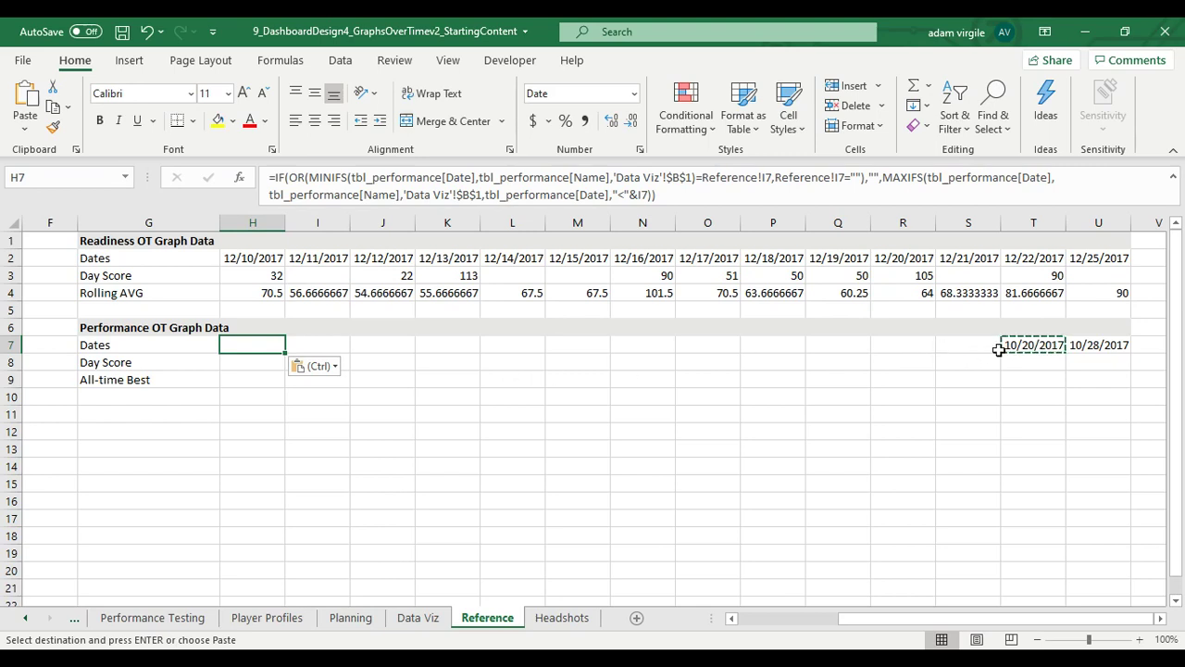
Step: Check where U7's date comes from and find the latest test date in the Performance Testing table
left_click(1081, 345)
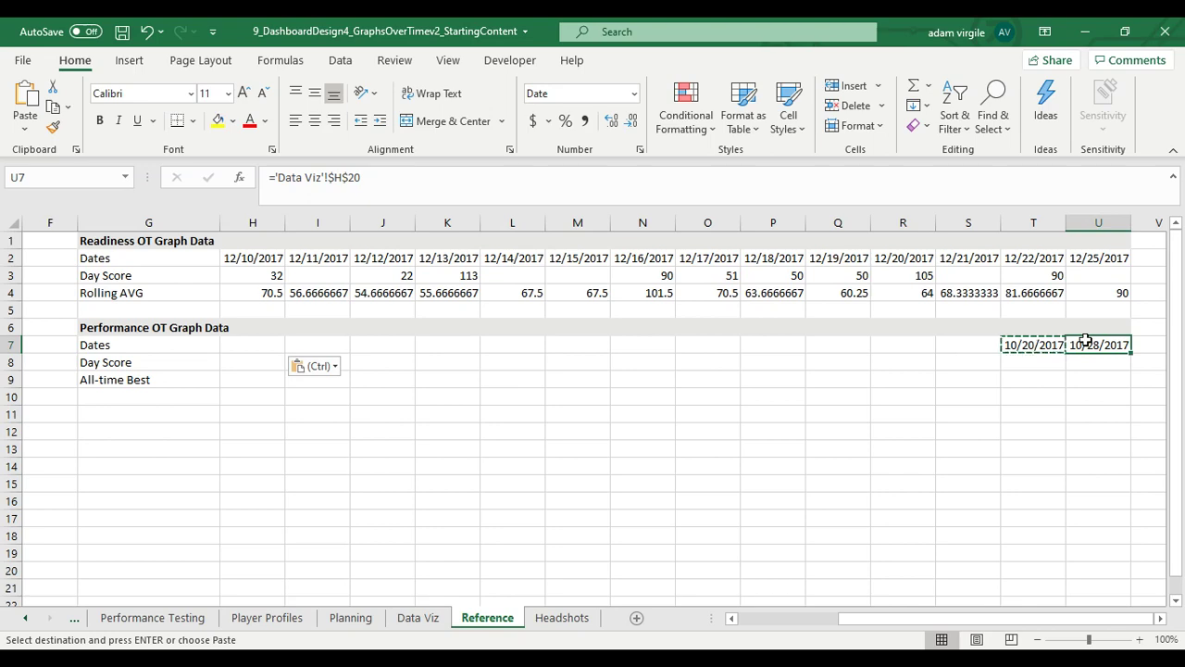
left_click(412, 617)
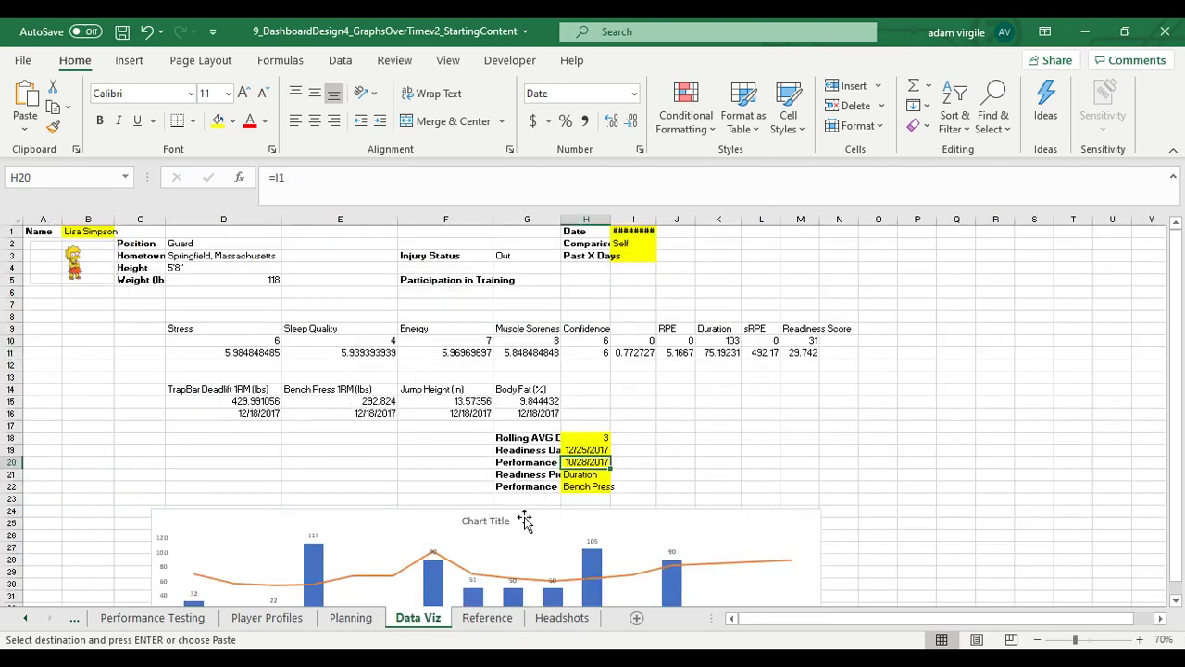
left_click(174, 626)
scroll(129, 447, "down", 20)
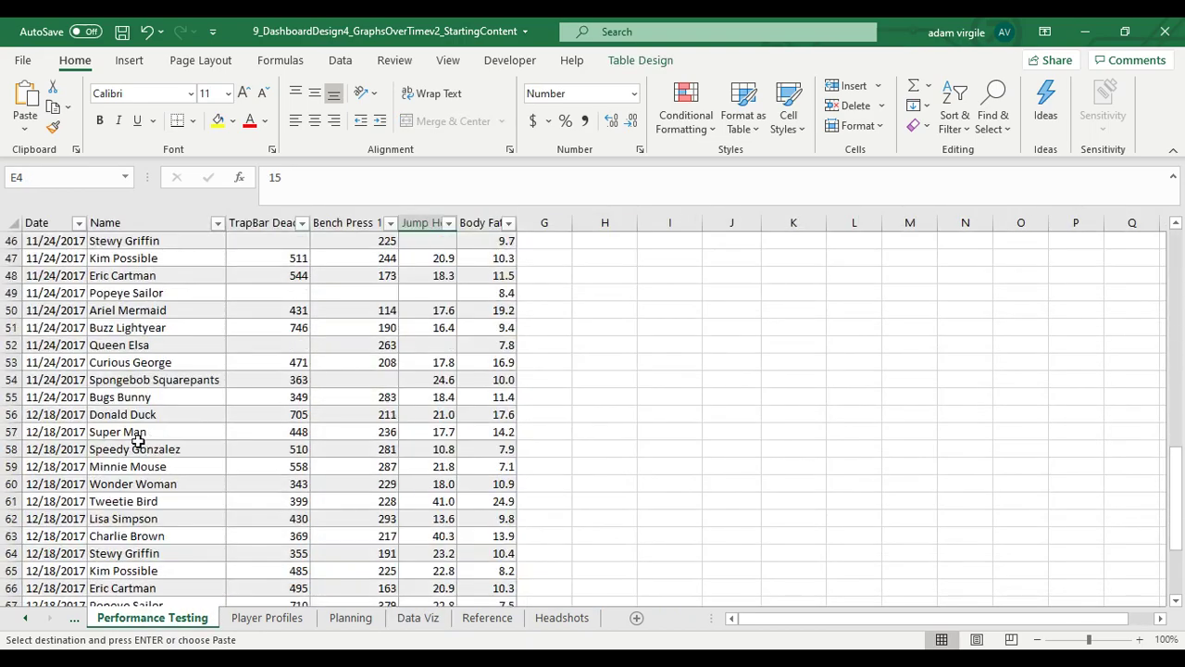
scroll(141, 447, "up", 7)
key("ctrl+a")
left_click(52, 397)
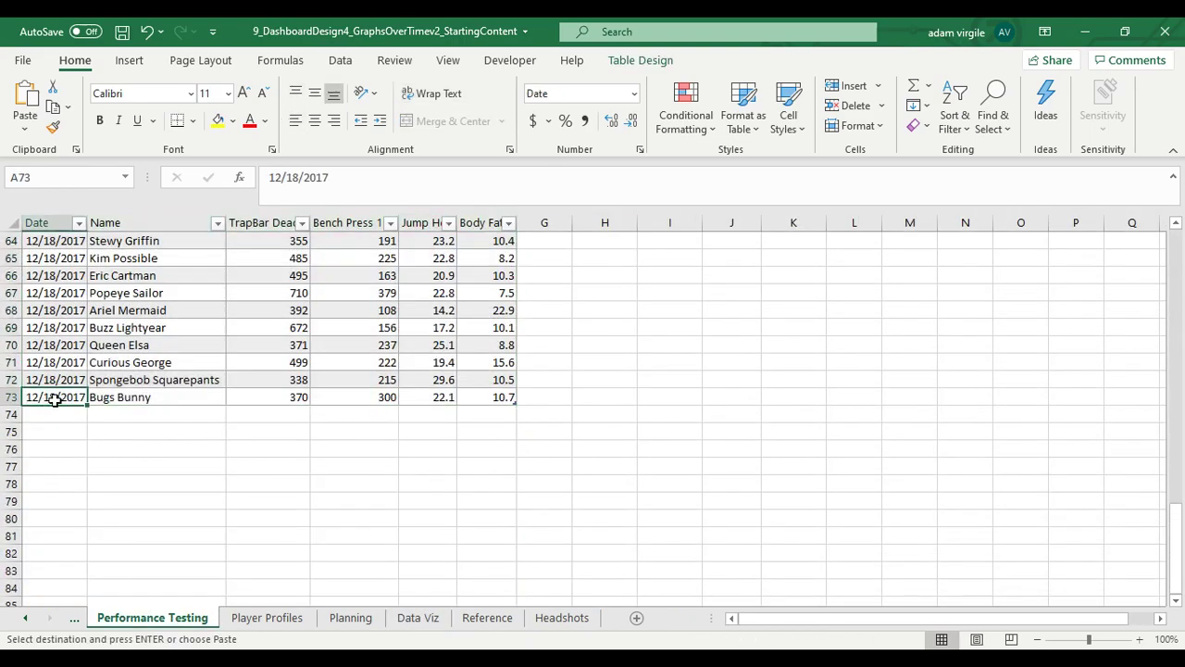
Step: Set the performance date in cell H20 of Data Viz to 12/18/2017
left_click(487, 617)
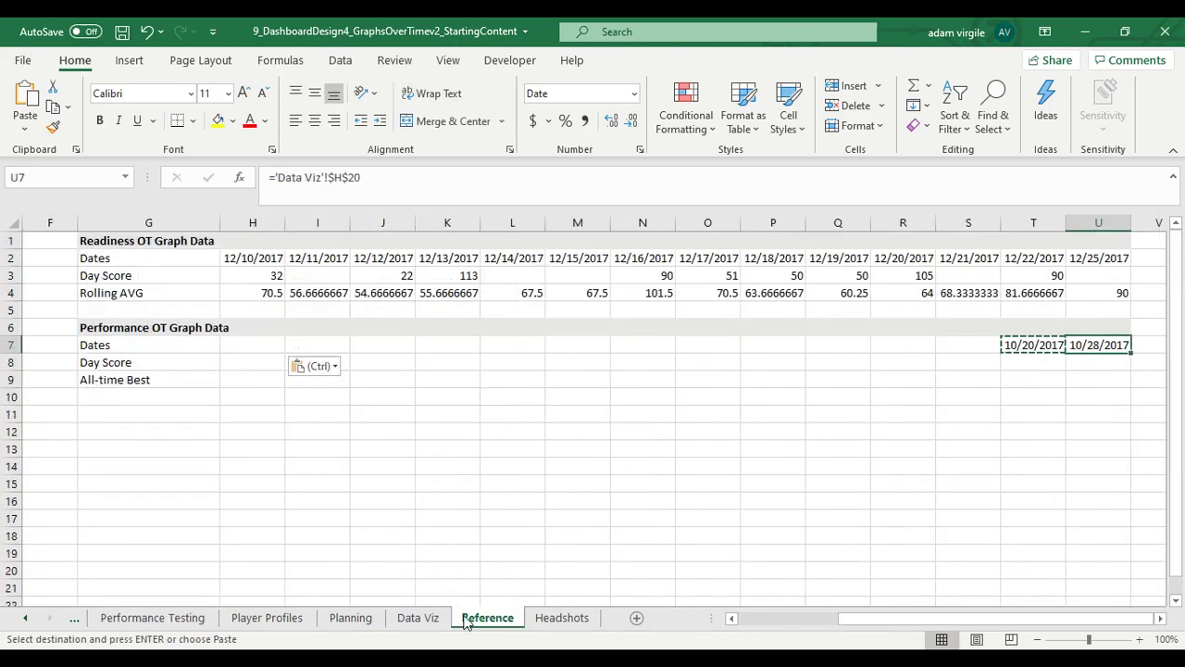
left_click(417, 617)
type("12/18/2017")
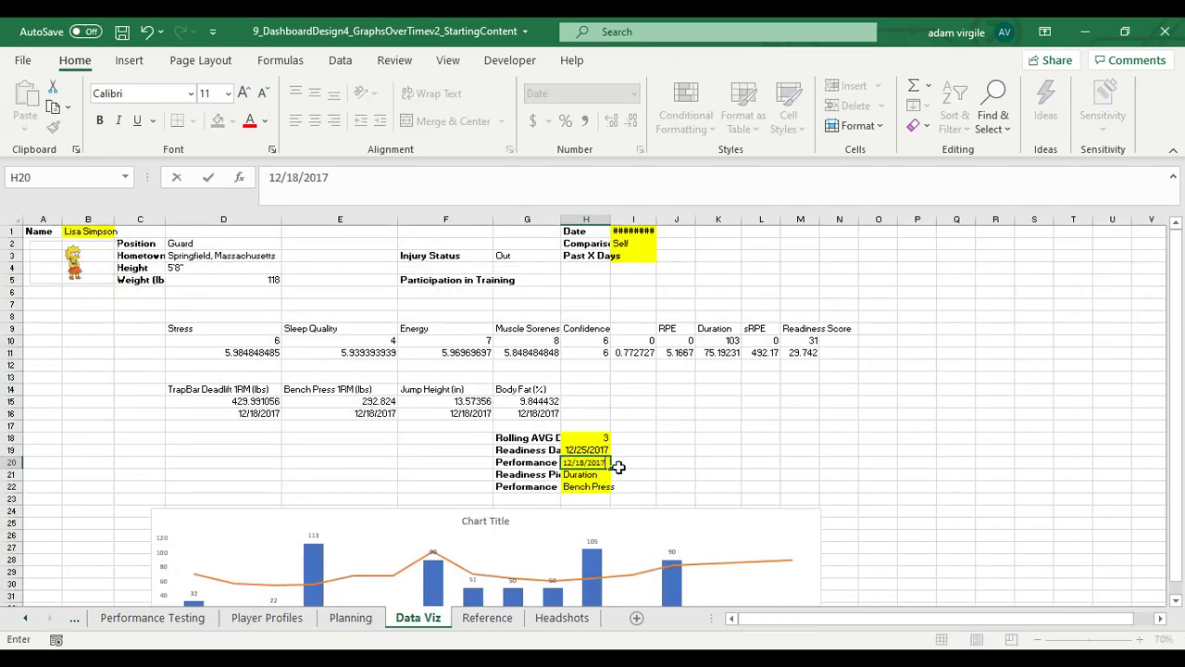
key("Return")
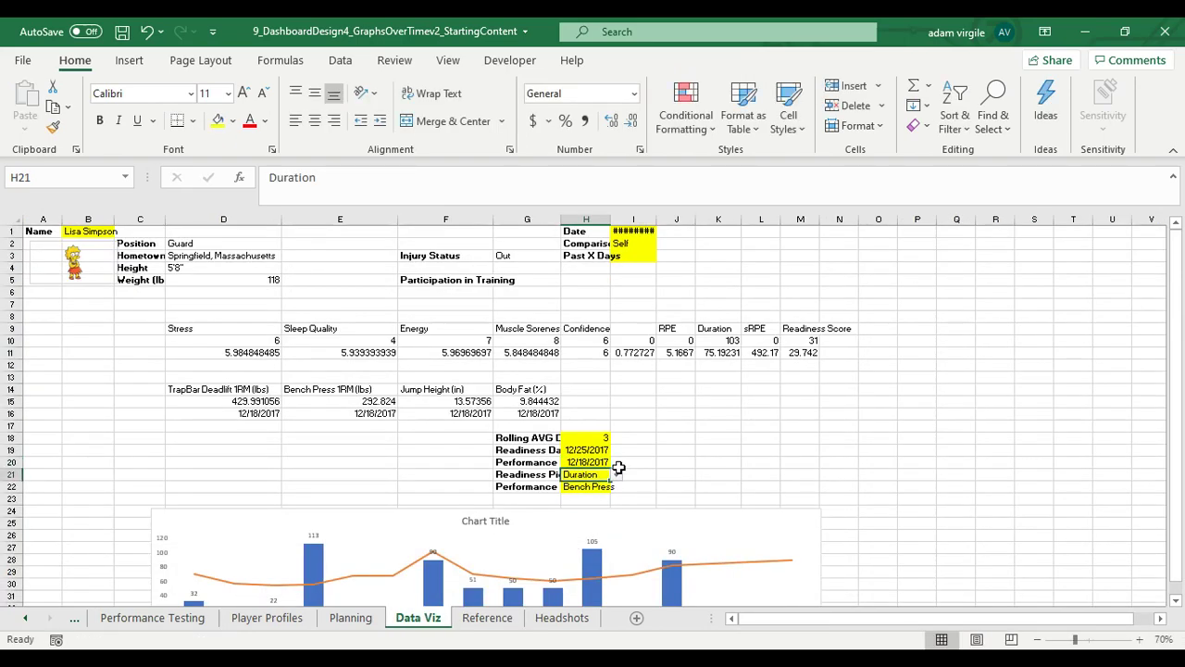
Step: Check the performance dates and their formulas in R7 through T7 on the Reference sheet
left_click(488, 620)
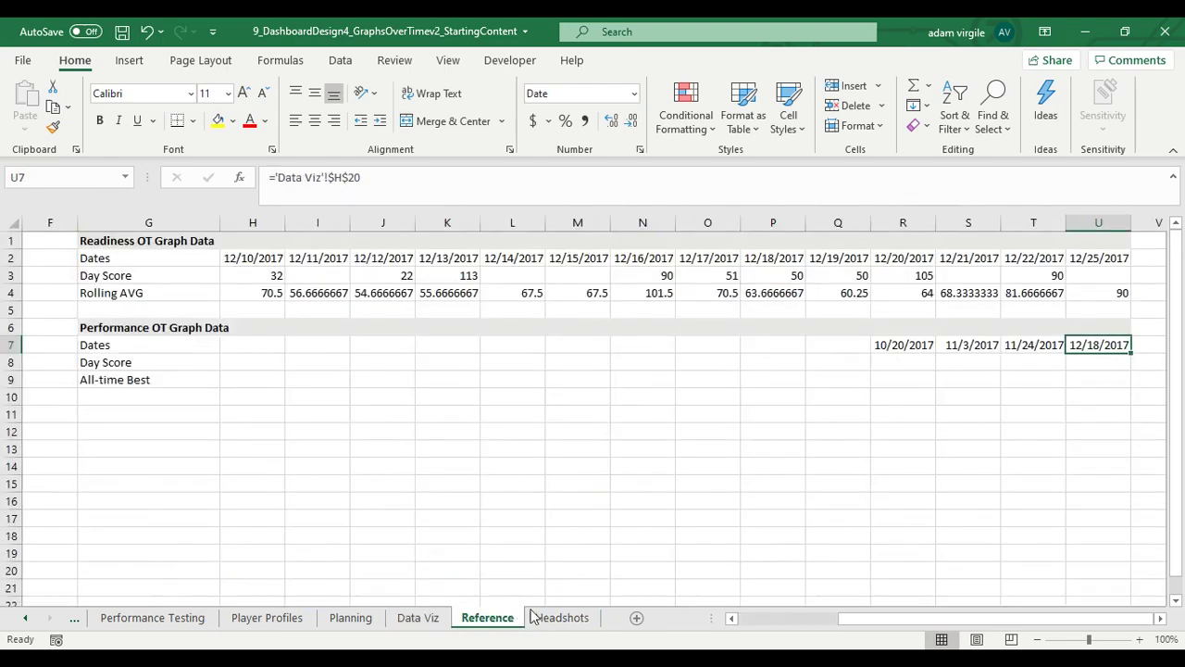
left_click(1030, 345)
left_click(963, 347)
left_click(904, 349)
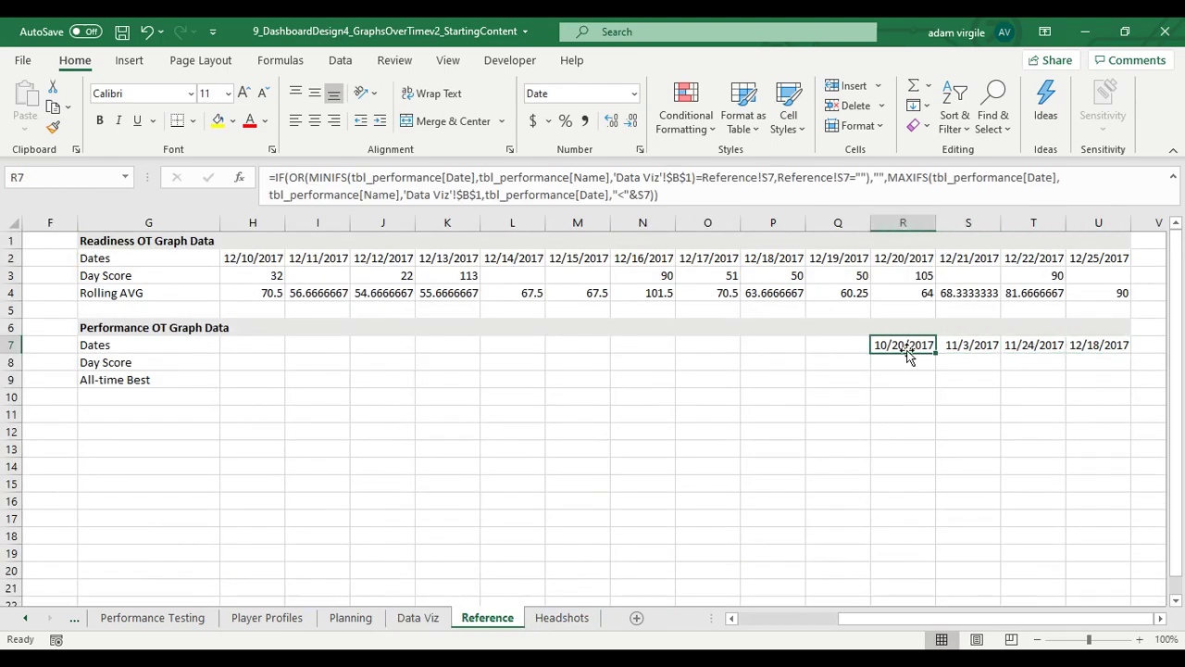
Step: Examine the readiness Day Score formula in U3 and the metric lists it references in the Reference sheet's first columns
left_click(1085, 366)
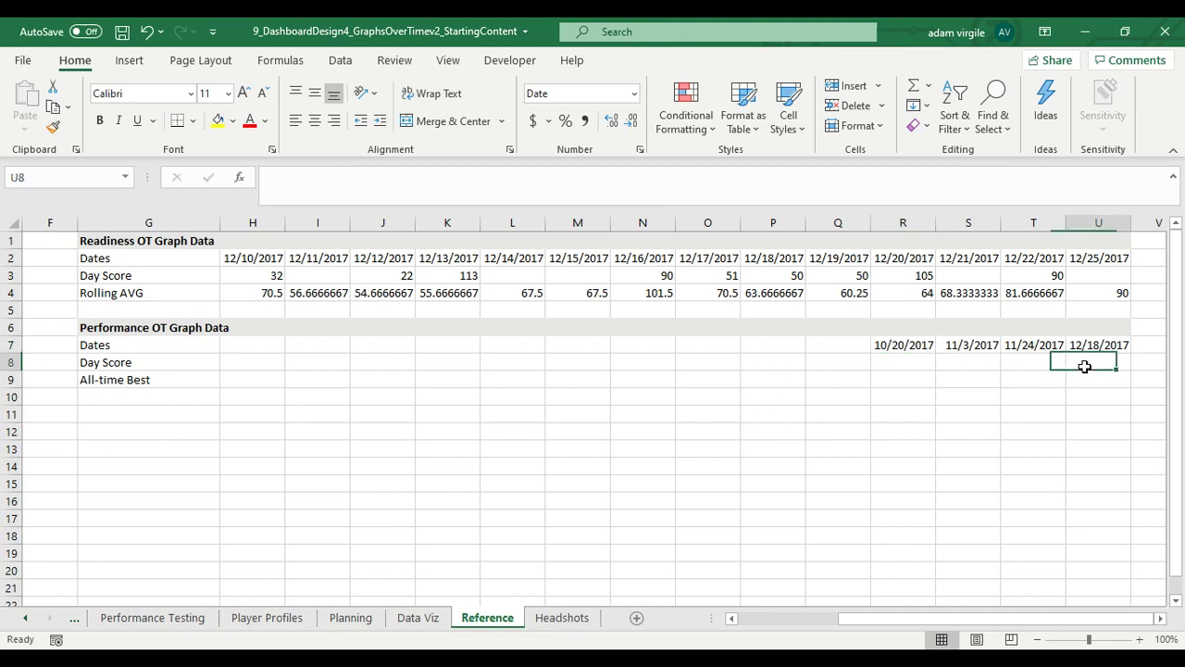
left_click(1107, 278)
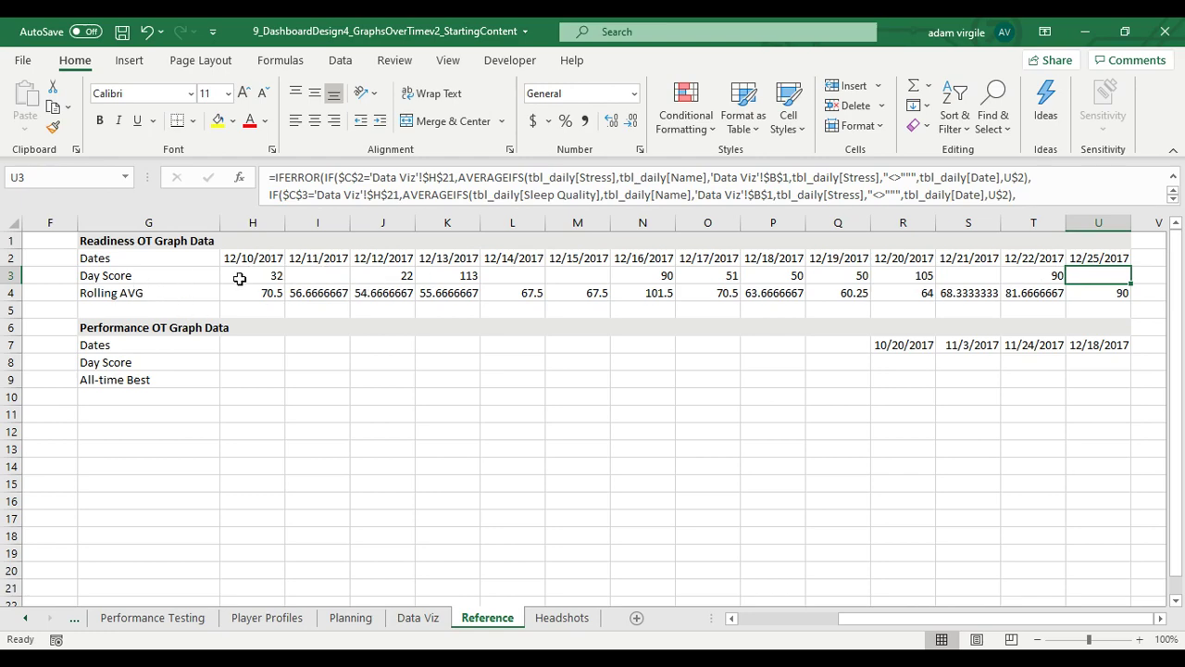
left_click_drag(929, 618, 745, 620)
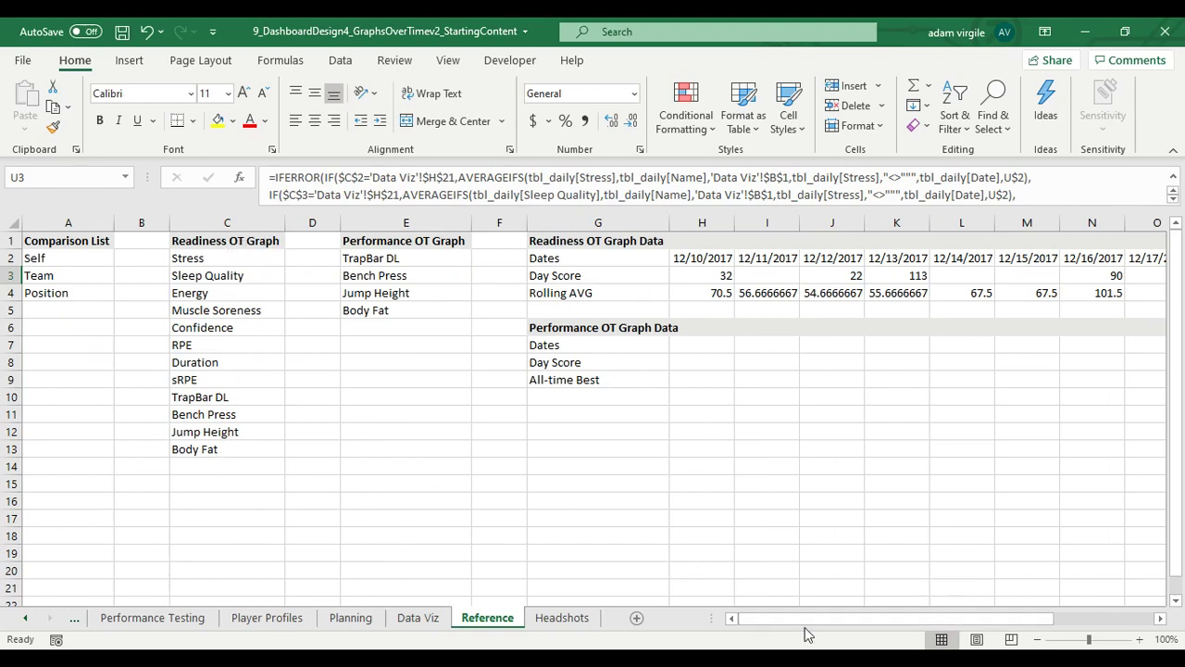
left_click_drag(808, 620, 905, 619)
Step: Copy the readiness Day Score formula from U3 into the performance Day Score cell U8
key("ctrl+c")
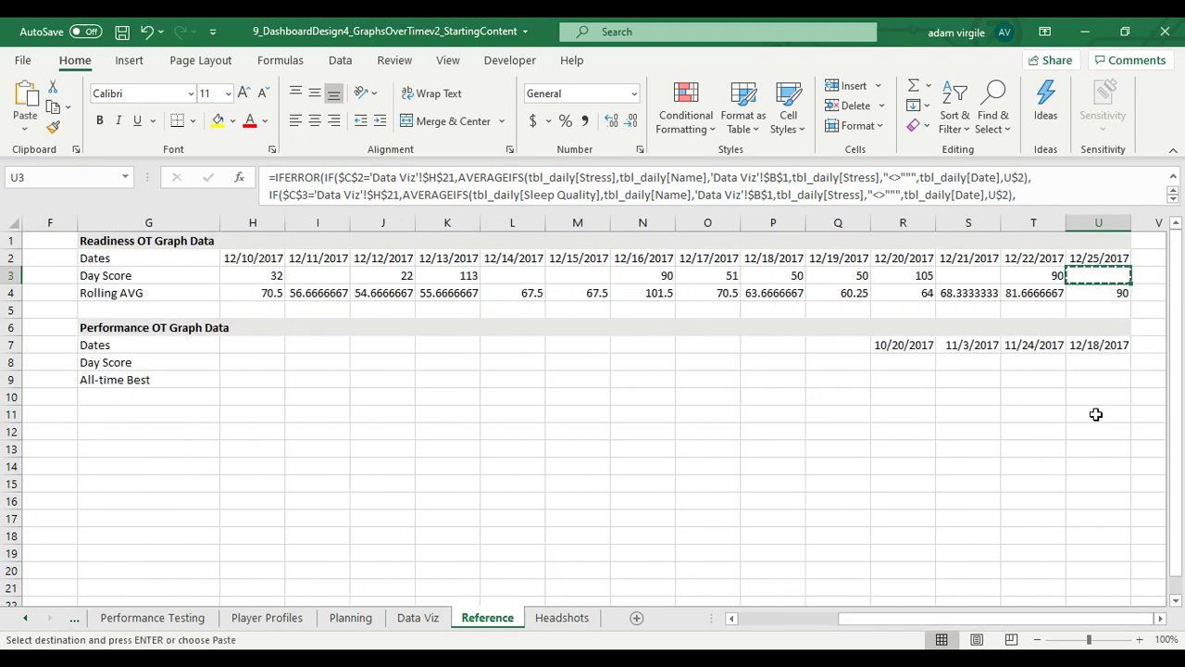
left_click(1098, 362)
key("ctrl+v")
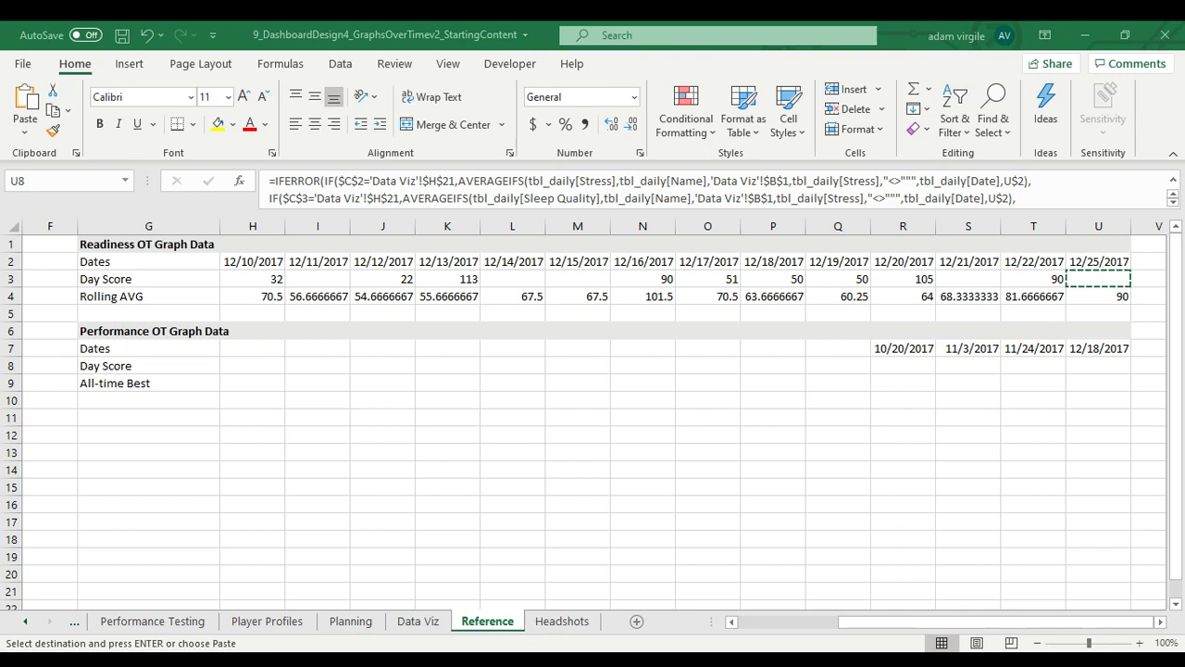
key("Escape")
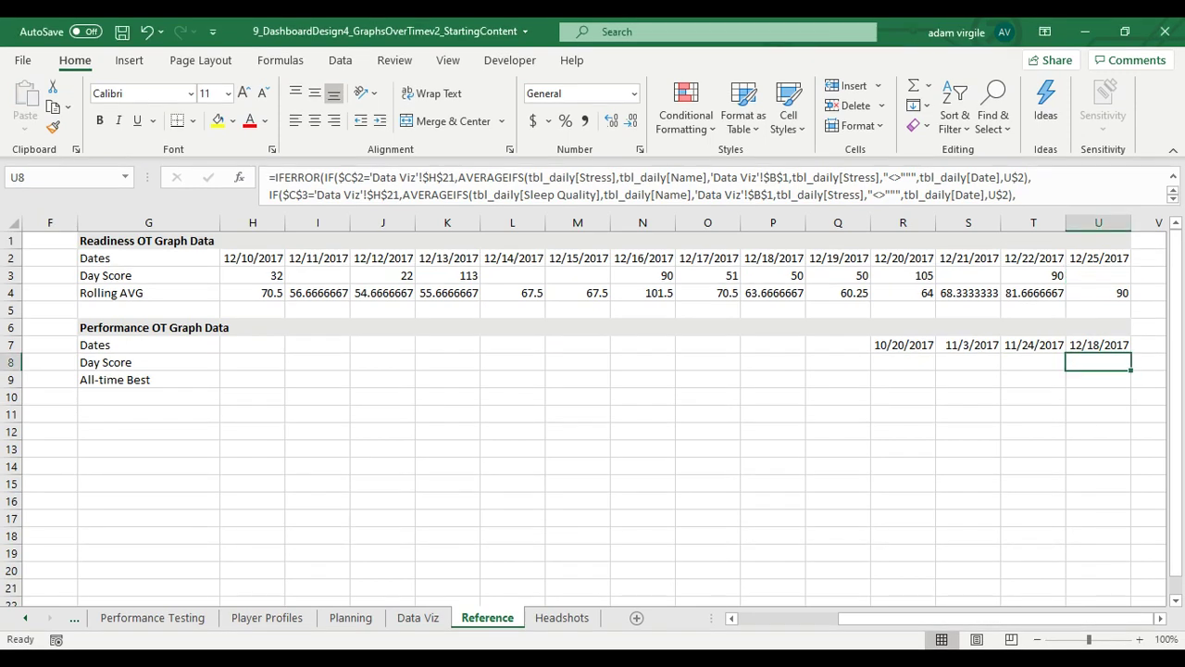
Step: Enlarge the formula display to show about nine lines of U3's Day Score formula
left_click(1093, 274)
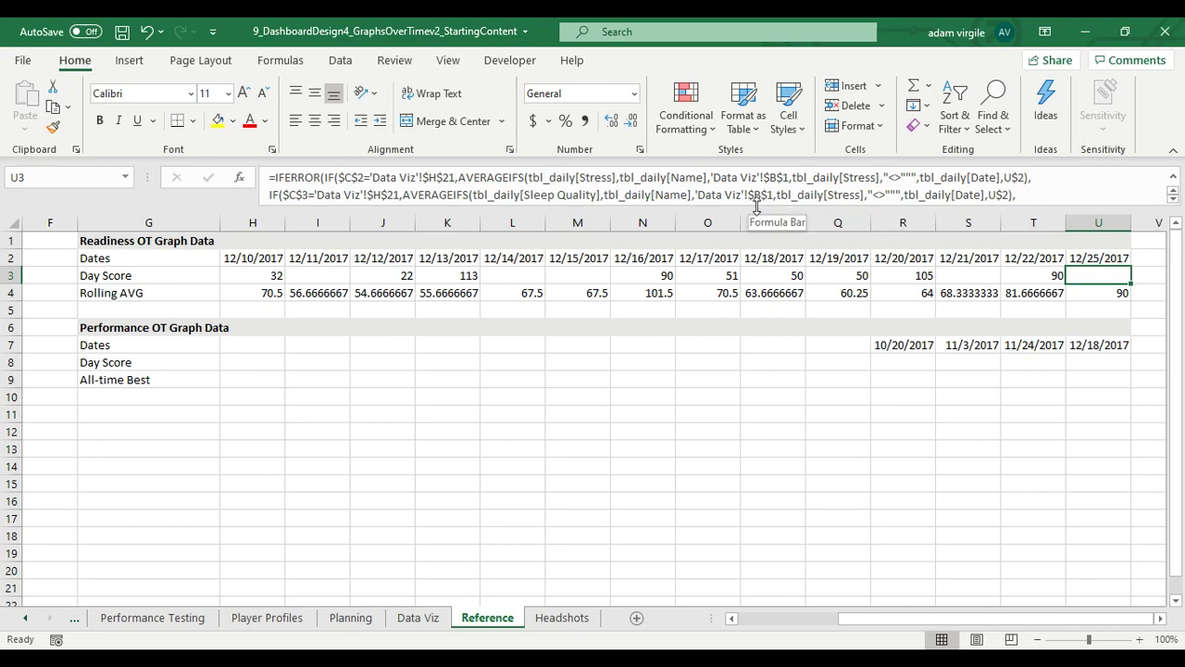
left_click_drag(758, 209, 738, 339)
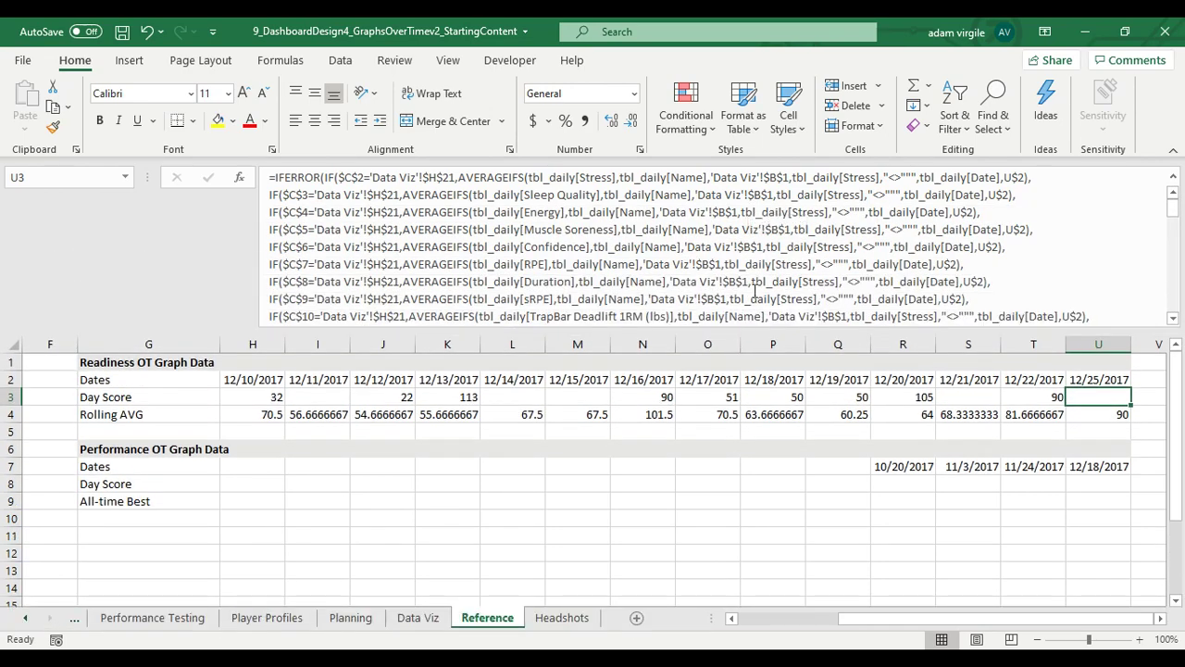
Step: In U3's Day Score formula, change the Sleep Quality condition's non-blank criteria column from Stress to Sleep Quality
left_click_drag(361, 195, 648, 199)
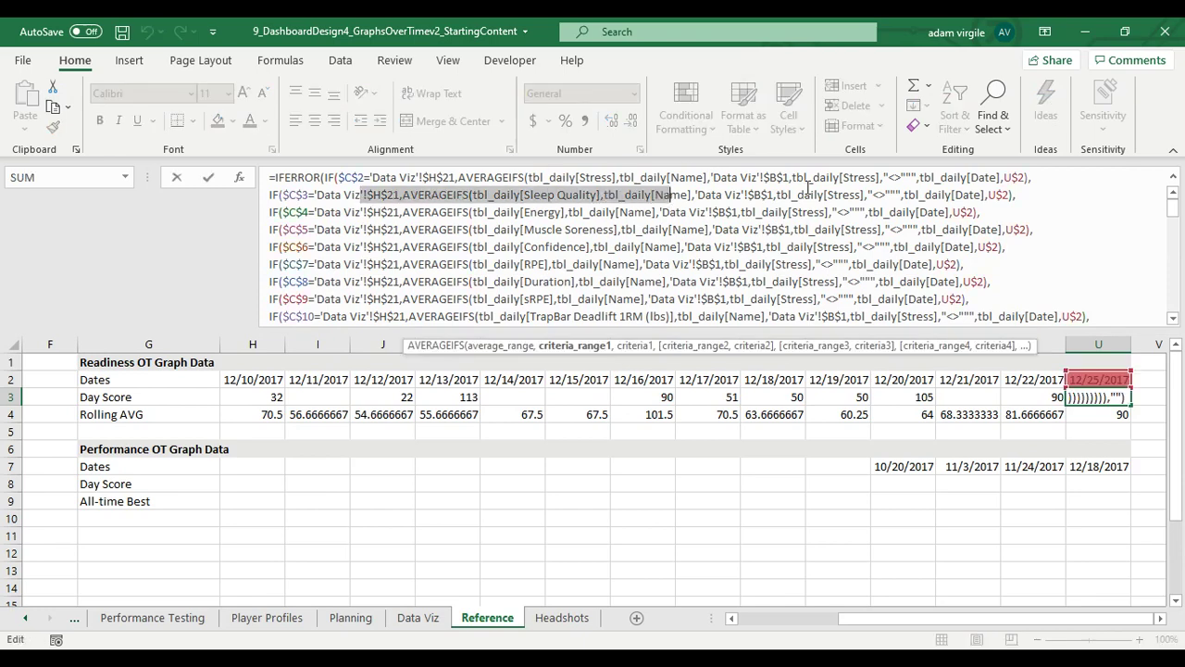
left_click(841, 194)
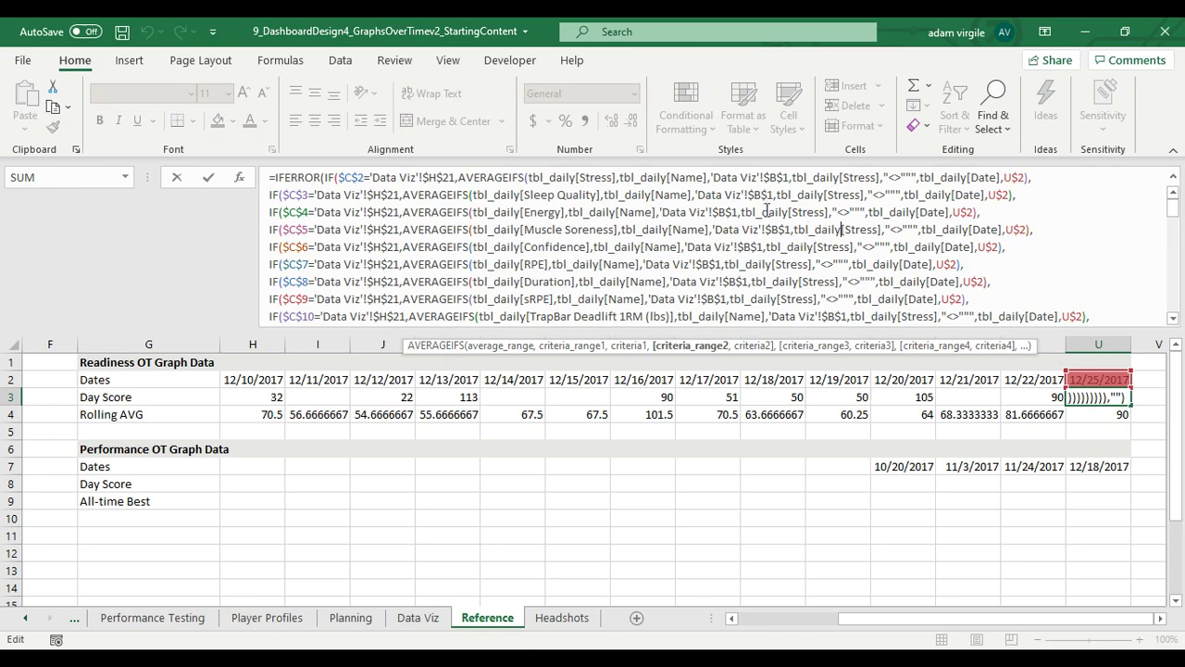
left_click_drag(579, 195, 548, 195)
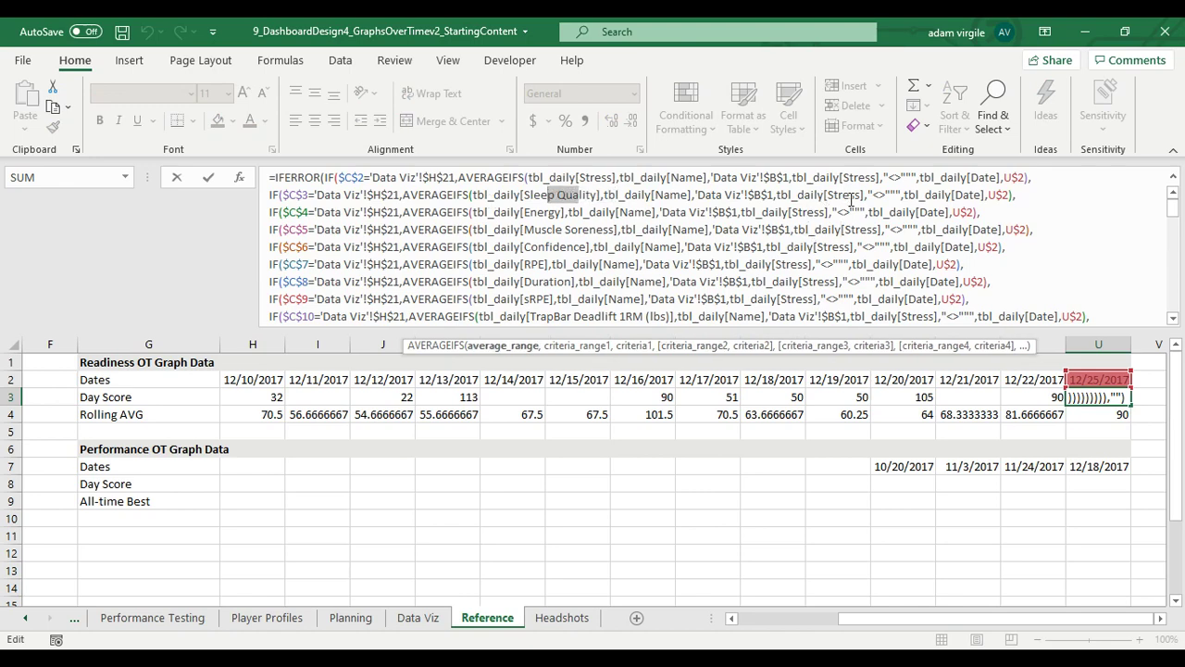
mouse_move(860, 194)
left_mouse_down()
mouse_move(826, 196)
mouse_move(859, 196)
left_mouse_up()
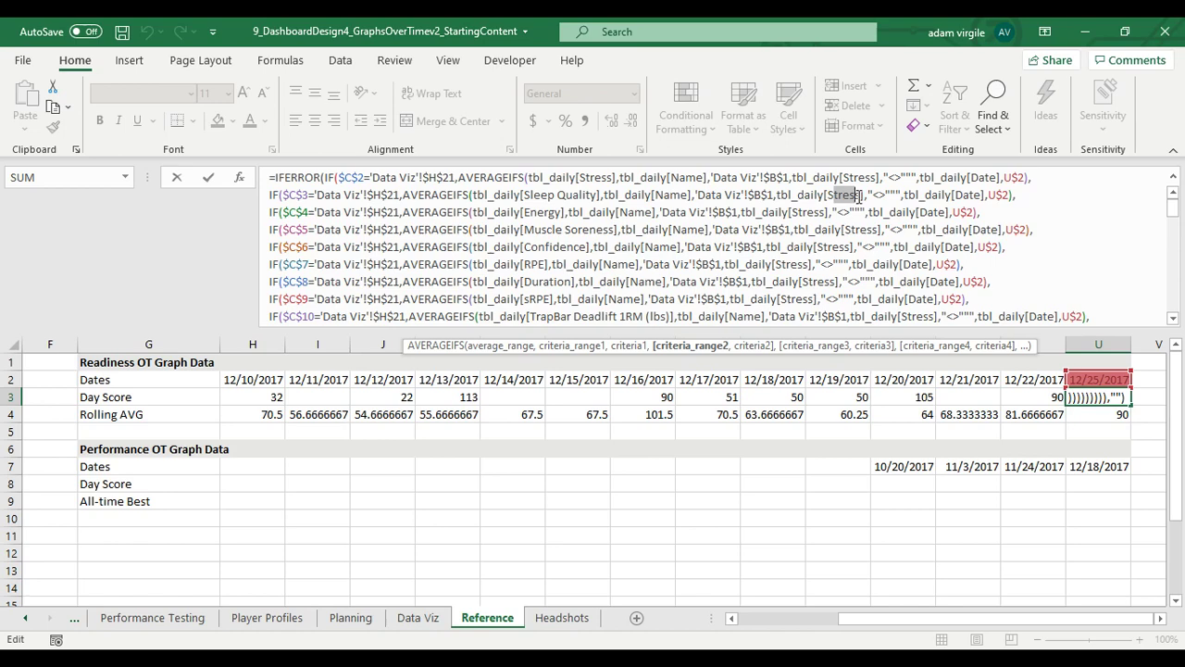
type("Sl")
key("Tab")
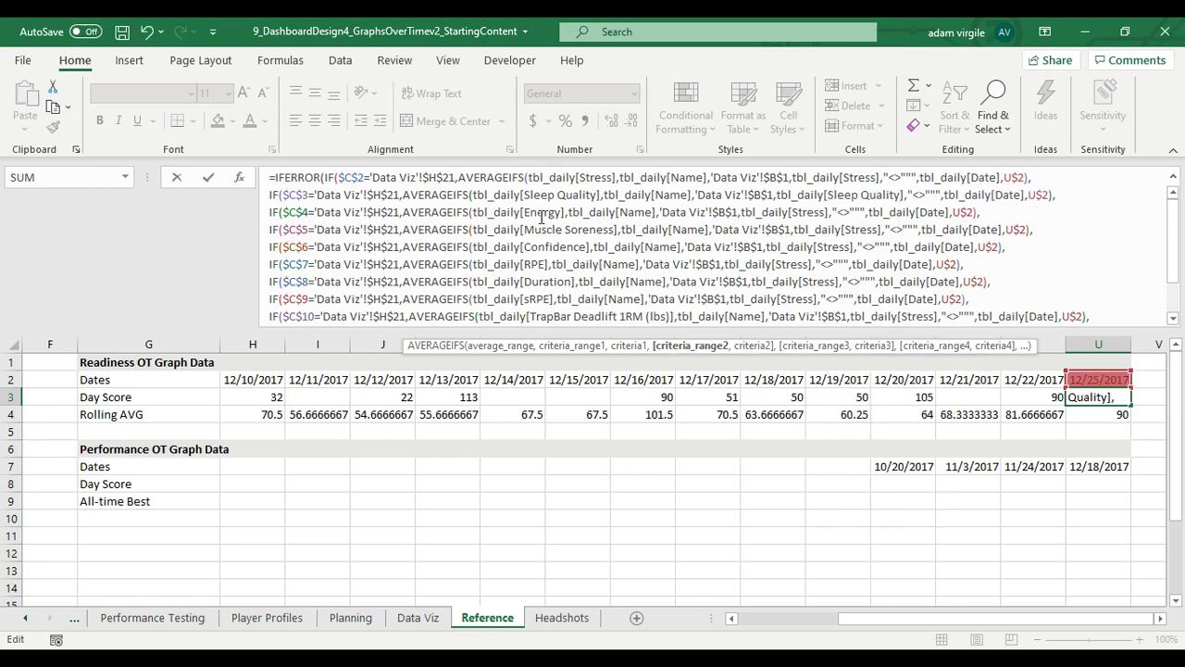
Step: Set the non-blank criteria columns in the Energy and Muscle Soreness conditions of U3's formula to Energy and Muscle Soreness
left_click_drag(538, 212, 800, 212)
left_click(788, 212)
key("BackSpace")
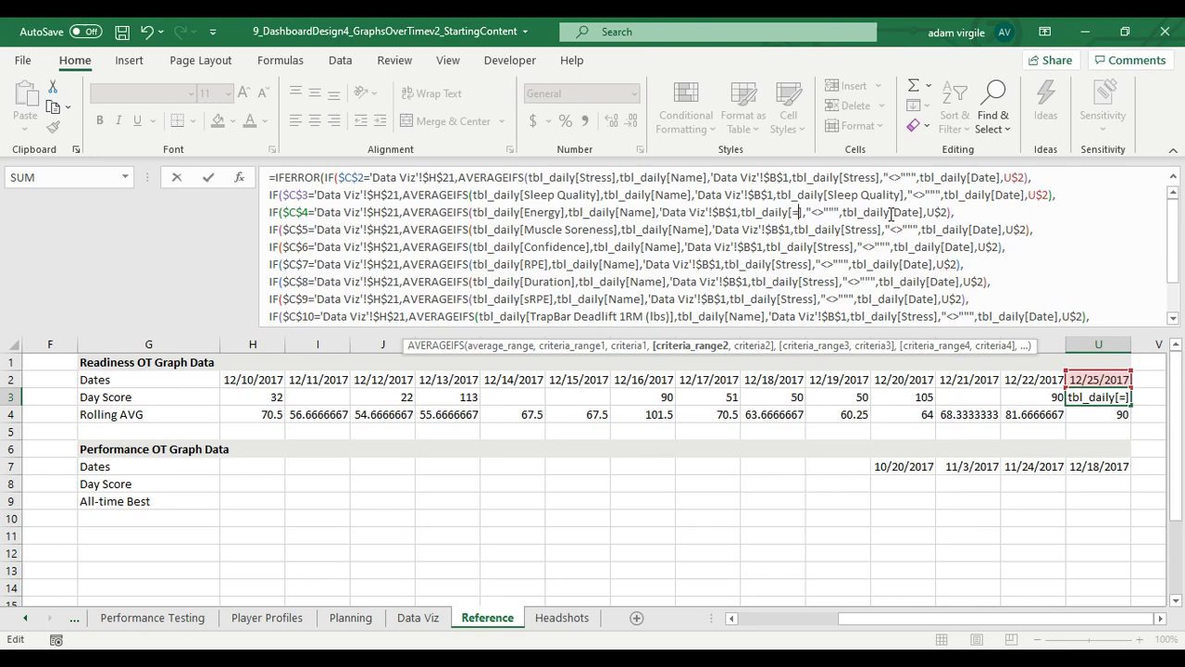
type("Energy")
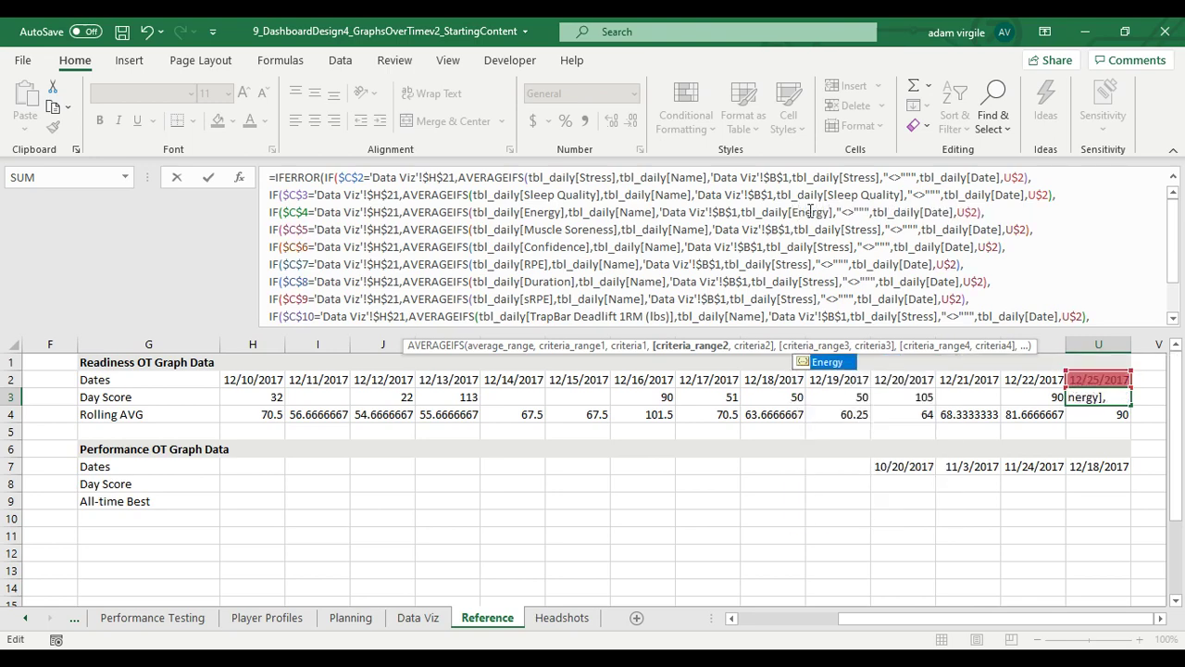
left_click_drag(875, 229, 846, 230)
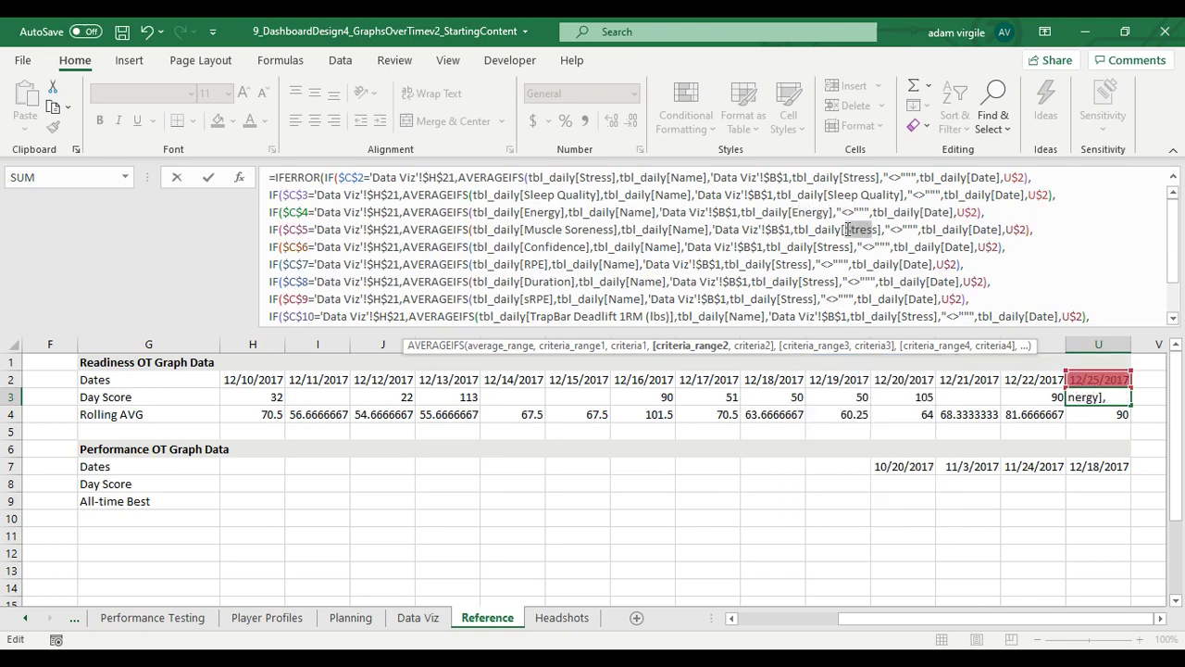
type("Musc")
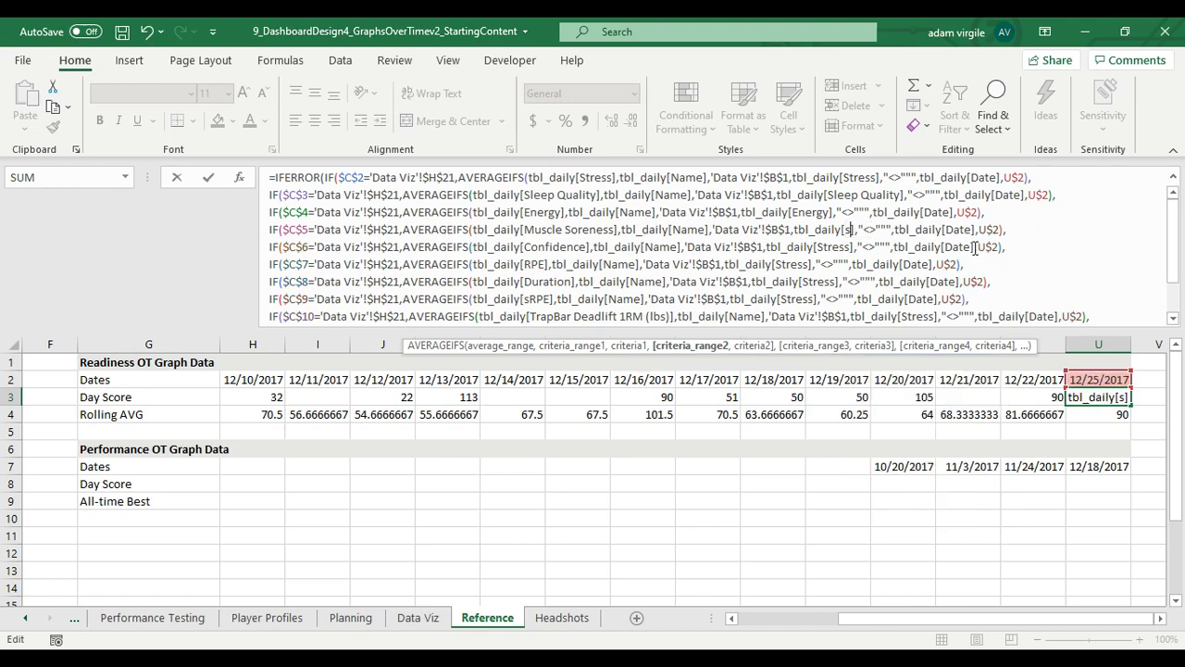
key("Tab")
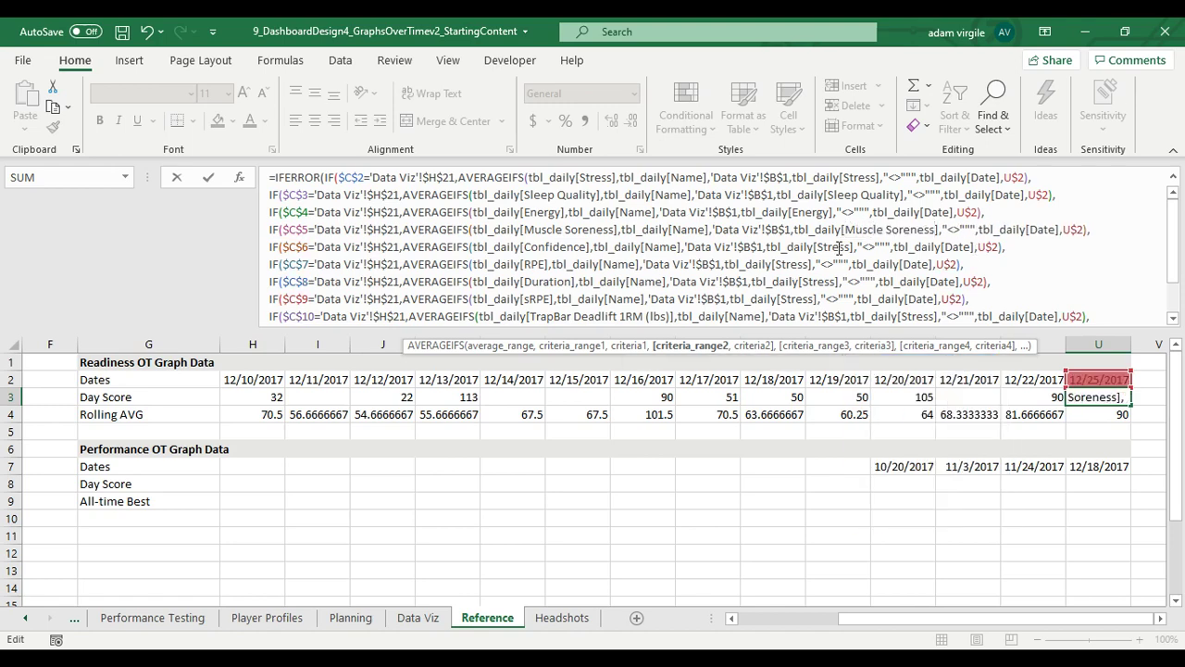
Step: Set the non-blank criteria columns in the Confidence and RPE conditions of U3's formula to Confidence and RPE
left_click_drag(849, 247, 829, 246)
key("BackSpace")
key("BackSpace")
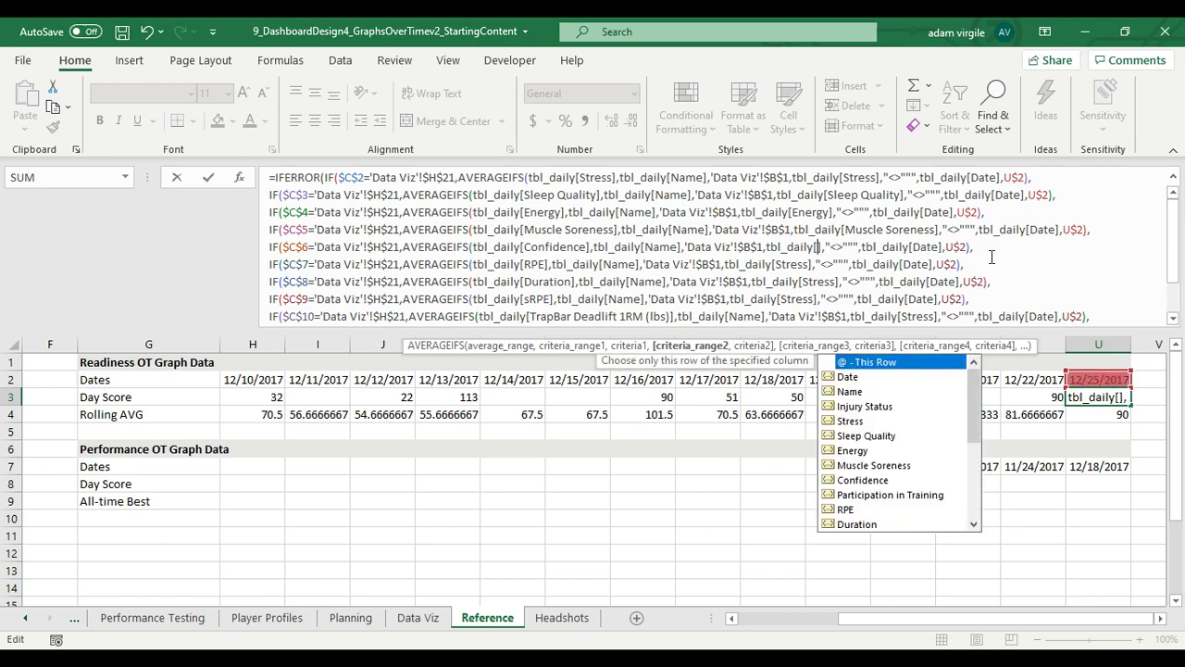
type("Con")
key("Tab")
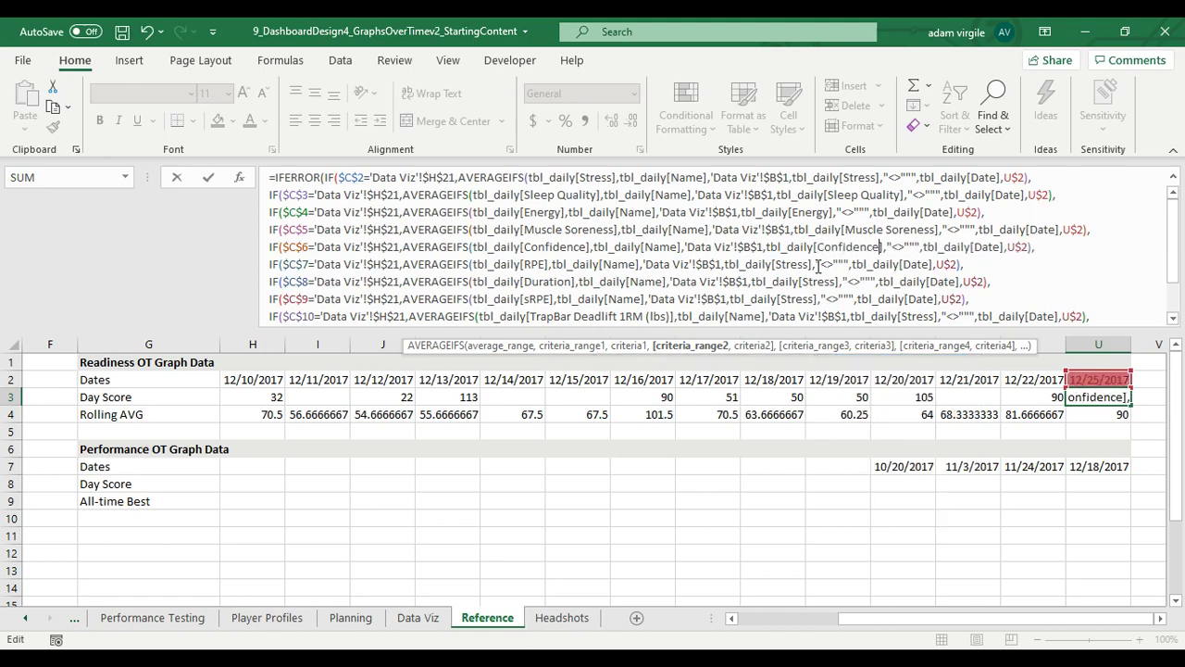
left_click_drag(809, 264, 783, 264)
type("RPE")
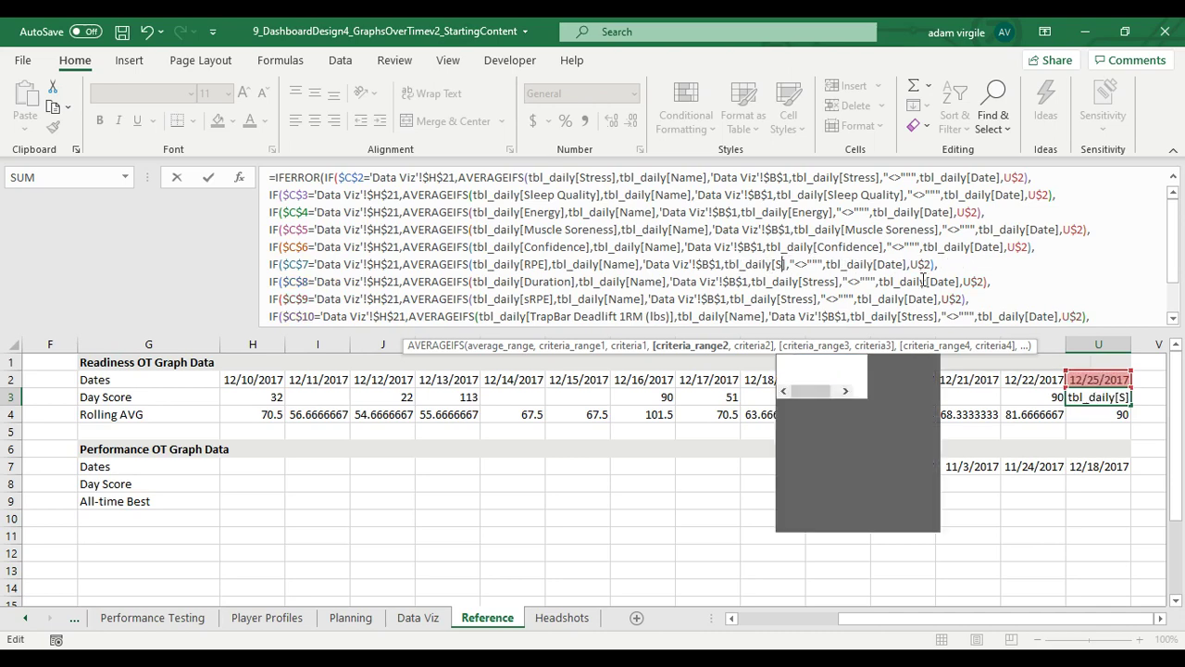
Step: Set the non-blank criteria columns in the Duration and sRPE conditions of U3's formula to Duration and sRPE
scroll(814, 266, "down", 1)
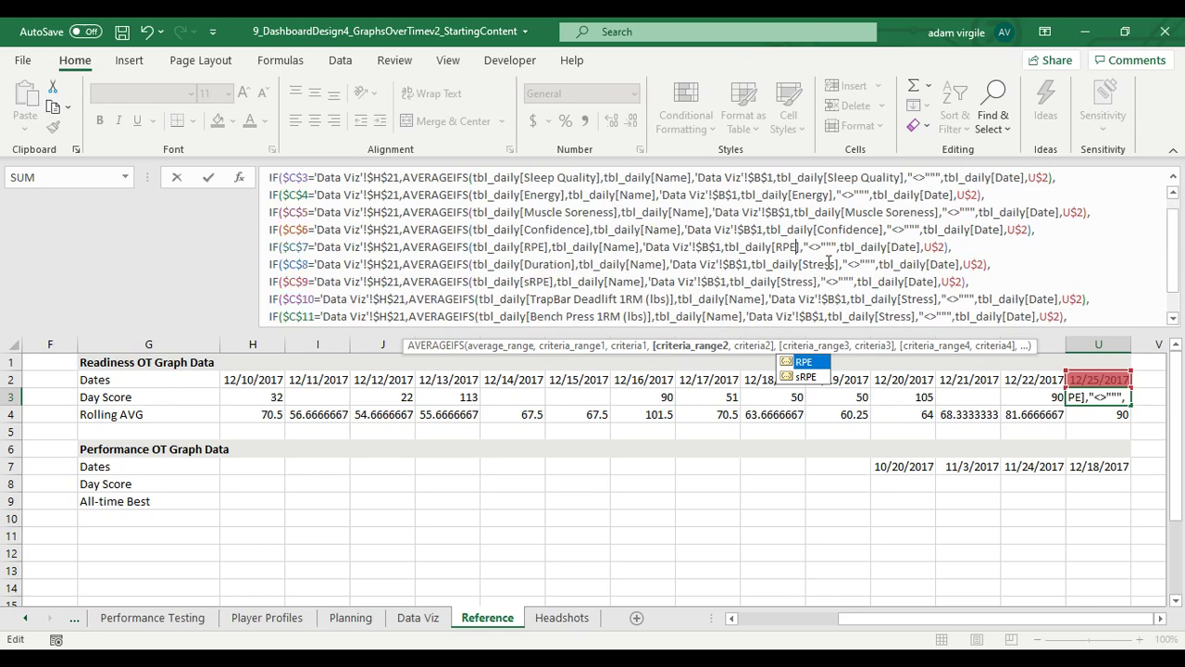
left_click_drag(834, 265, 800, 265)
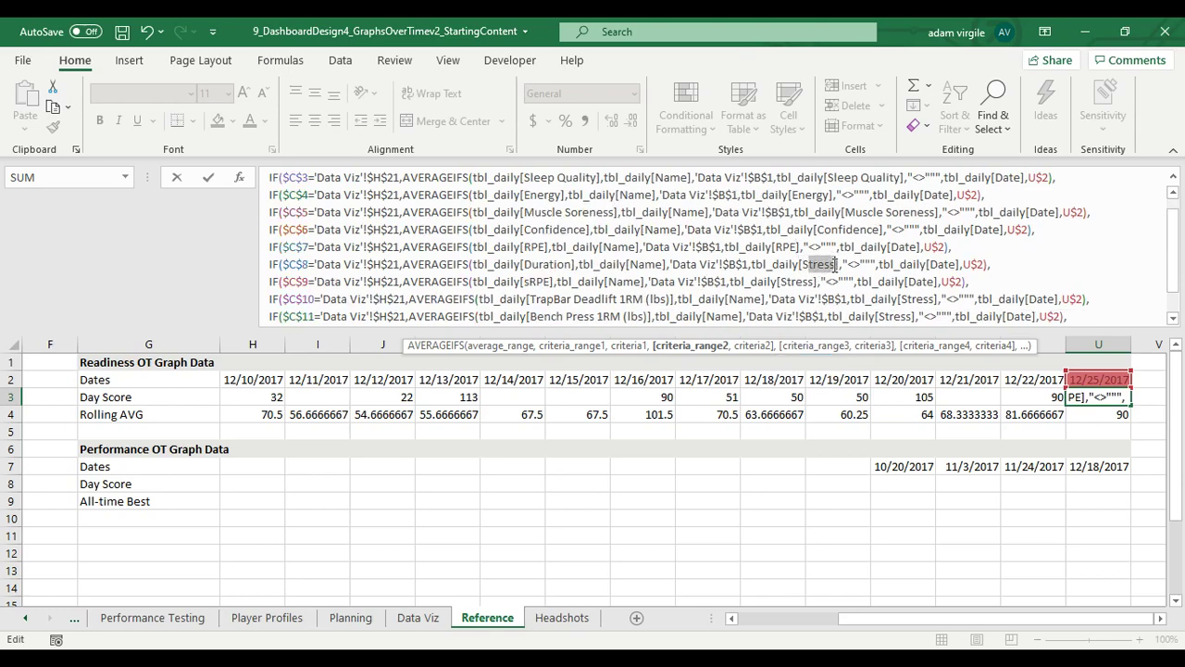
type("Duration")
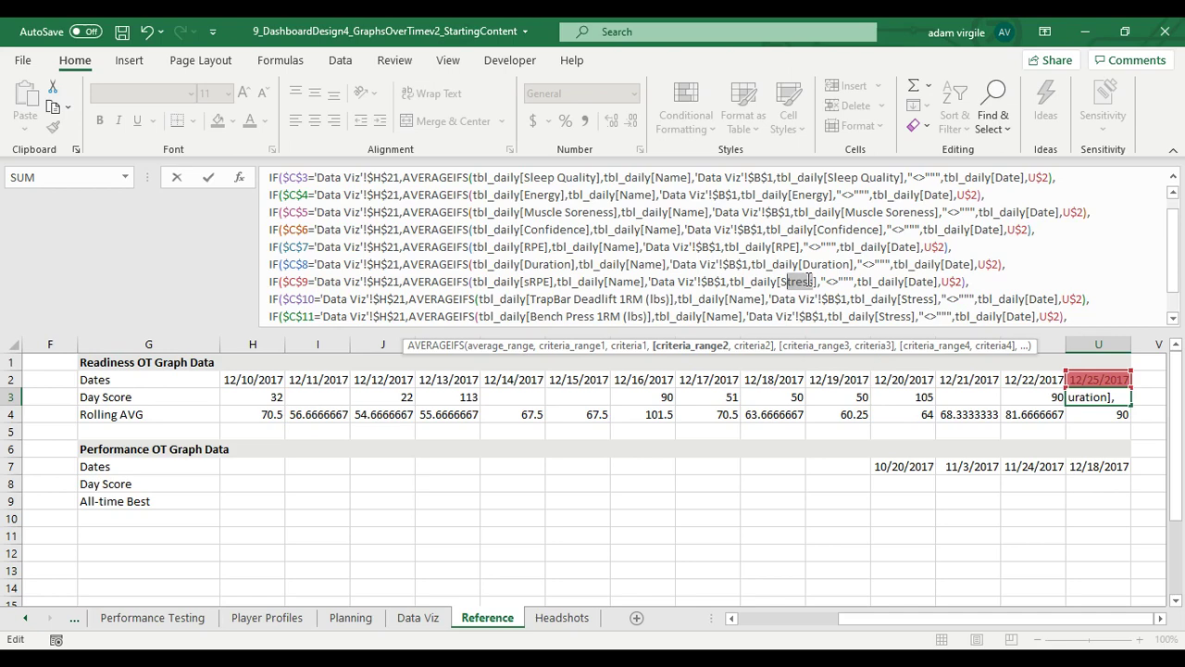
key("BackSpace")
type("sRPE")
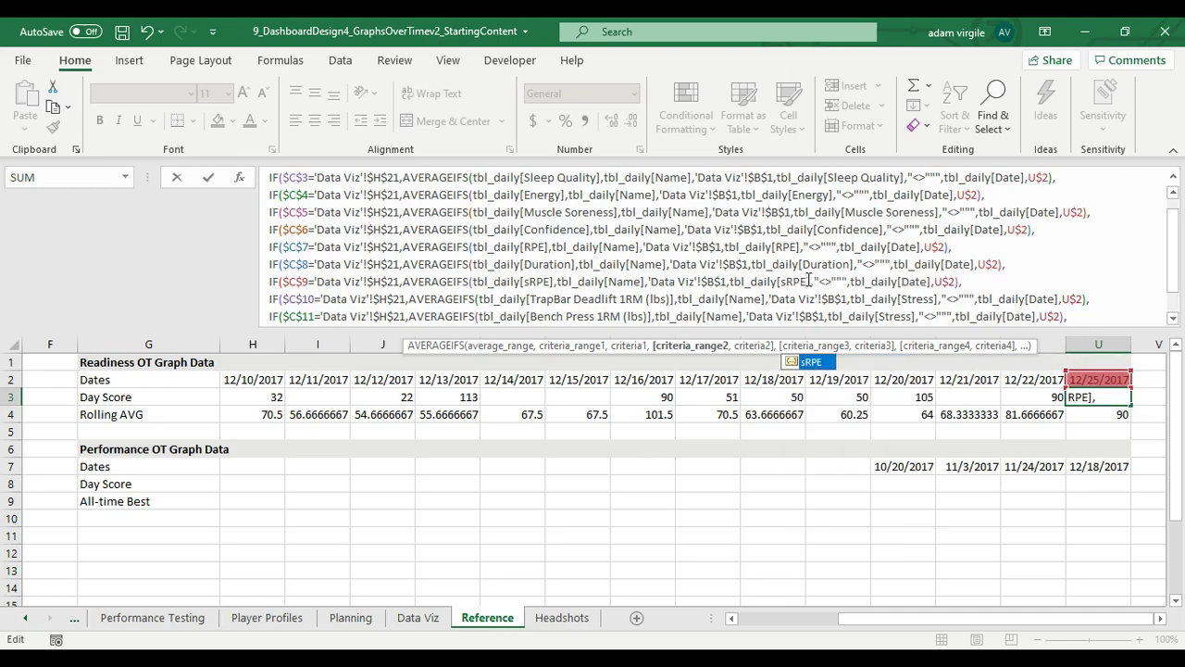
Step: Point the non-blank criteria in U3's deadlift and bench conditions to TrapBar Deadlift 1RM (lbs) and Bench Press 1RM (lbs)
scroll(849, 281, "down", 1)
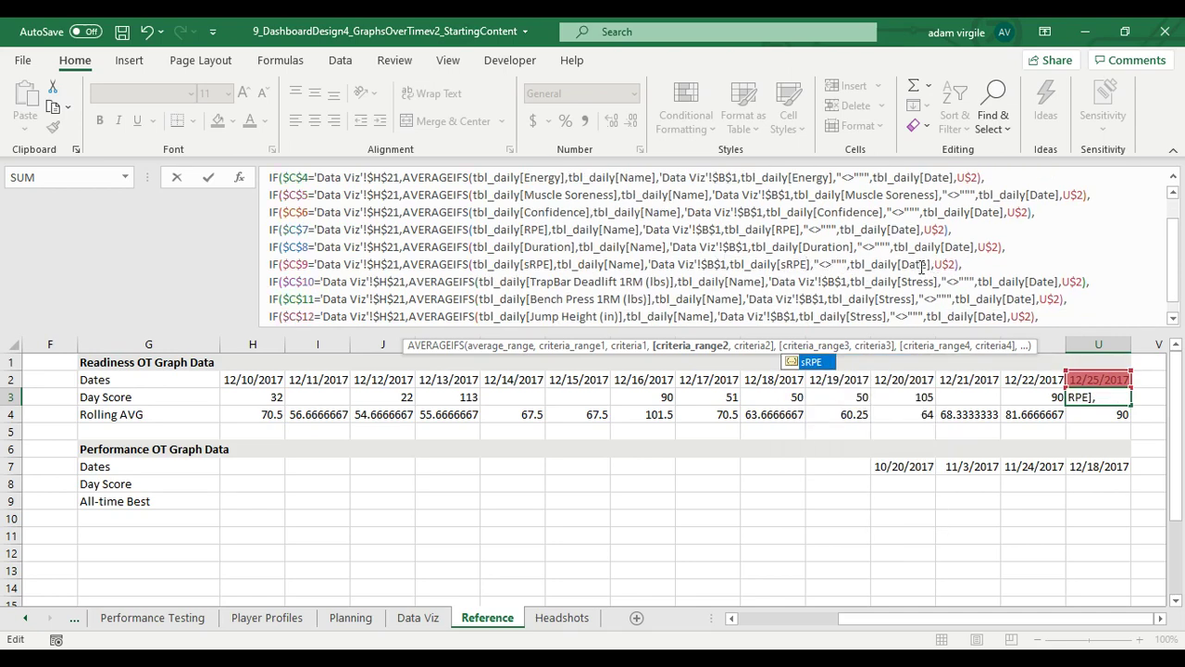
left_click_drag(936, 280, 898, 280)
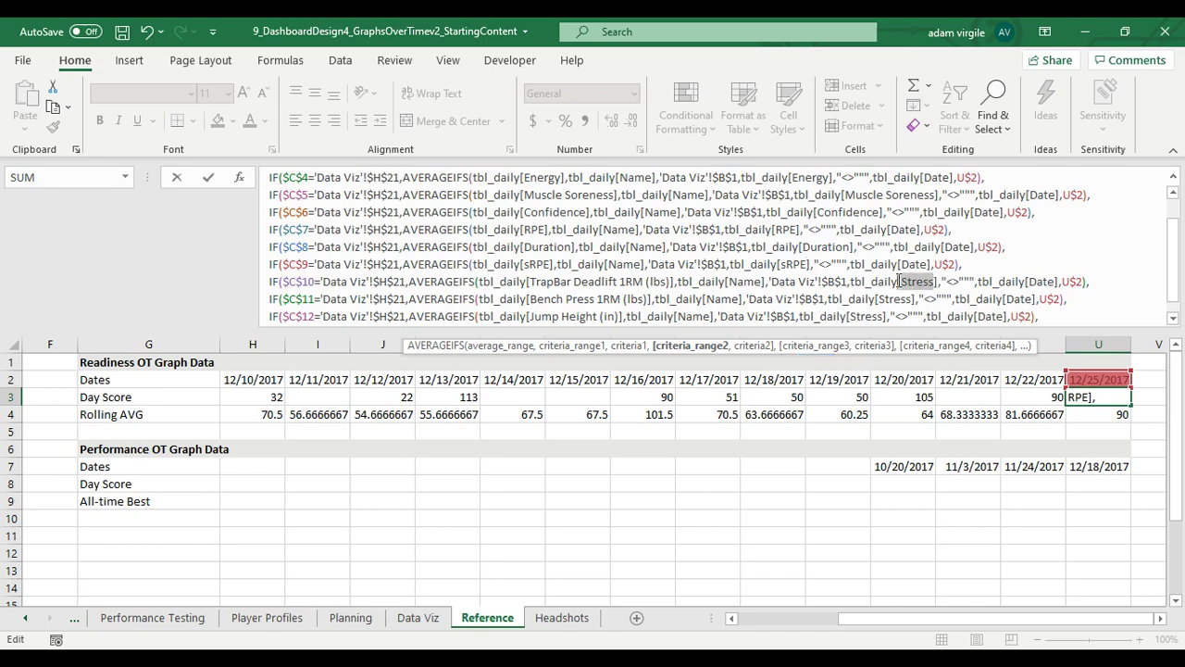
type("Tr")
key("Tab")
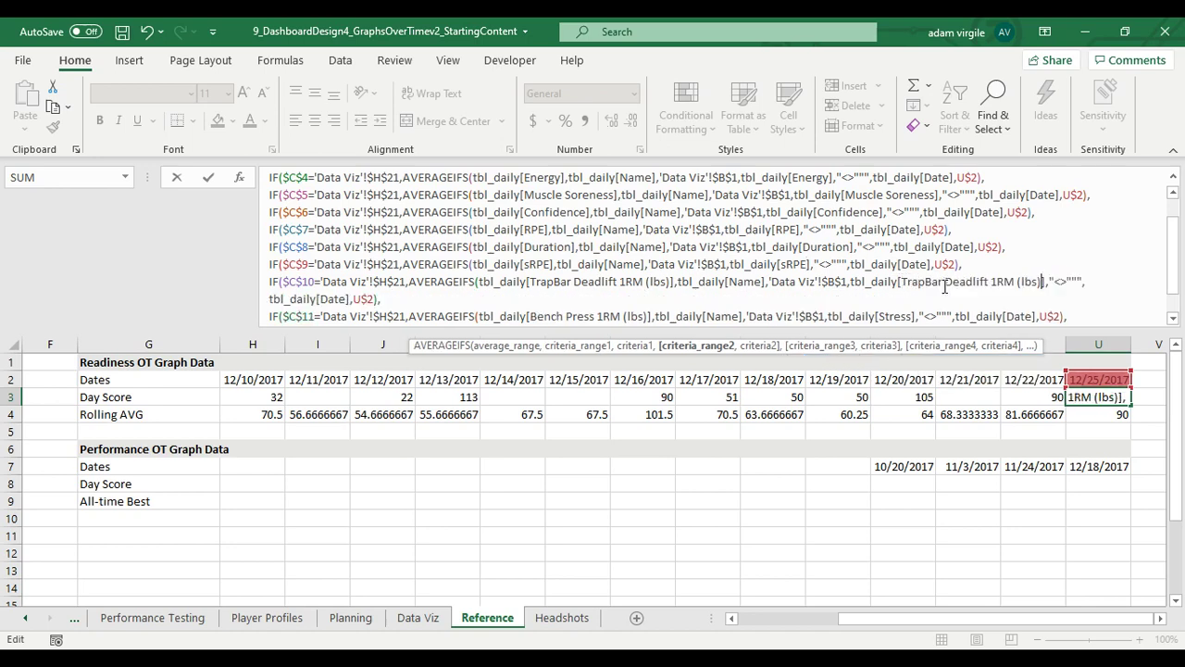
scroll(869, 261, "down", 2)
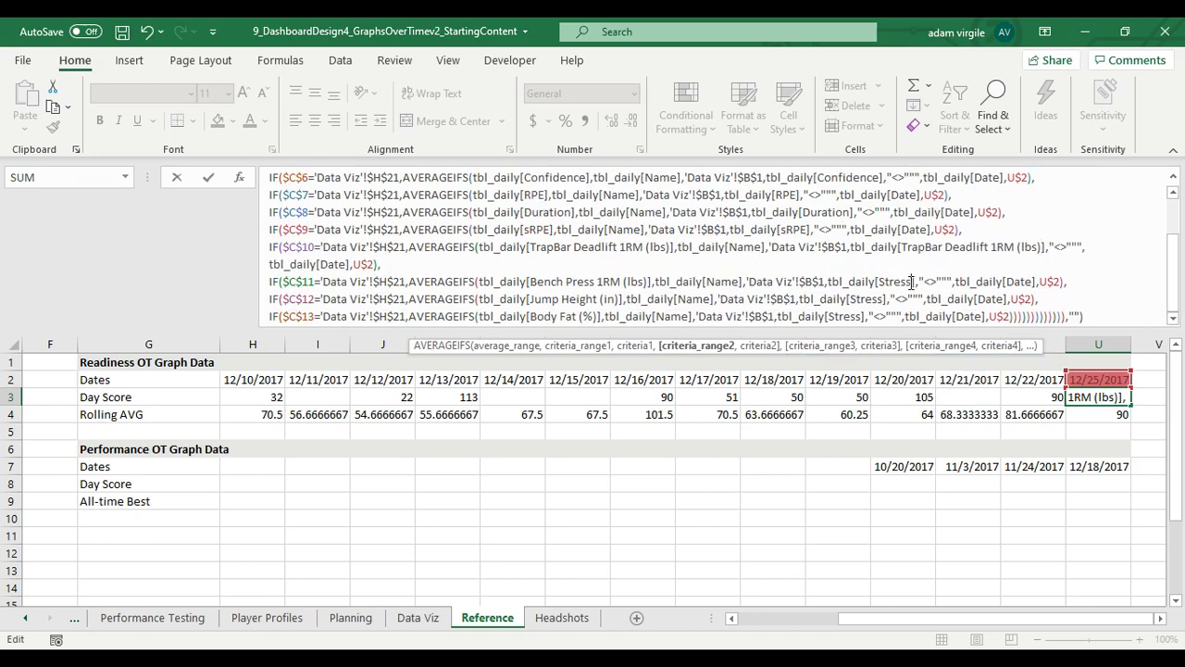
left_click_drag(912, 282, 884, 280)
type("Ben")
key("Tab")
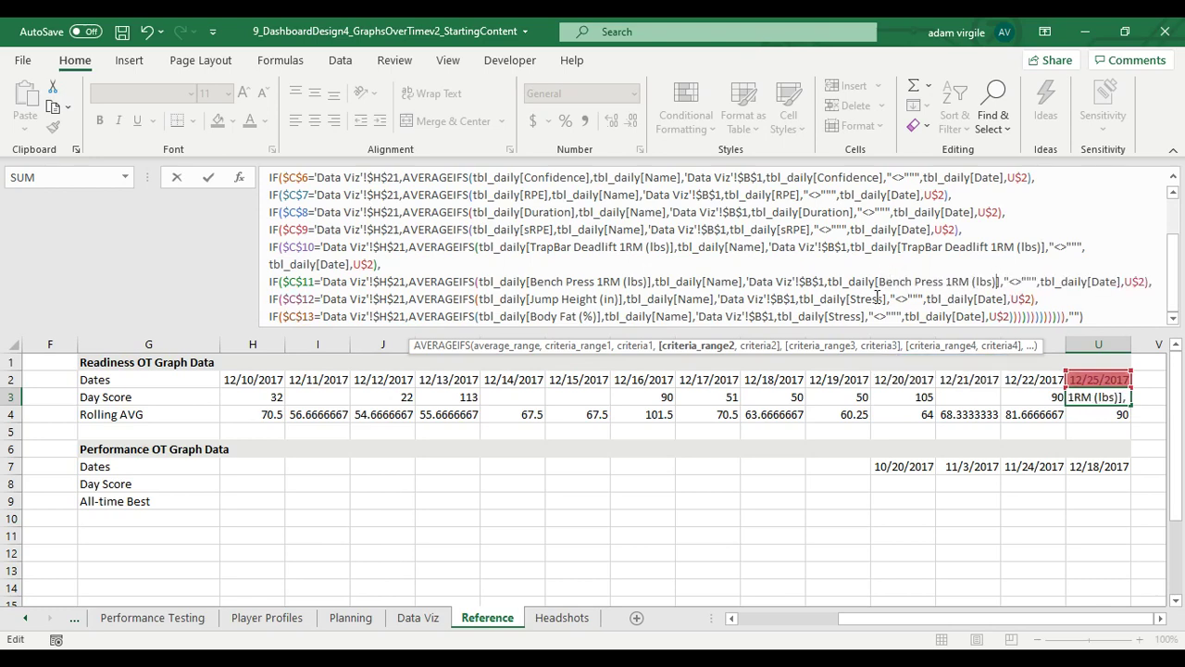
Step: Point the non-blank criteria in U3's last two conditions to Jump Height (in) and Body Fat (%), and commit the formula
left_click_drag(882, 298, 851, 298)
key("BackSpace")
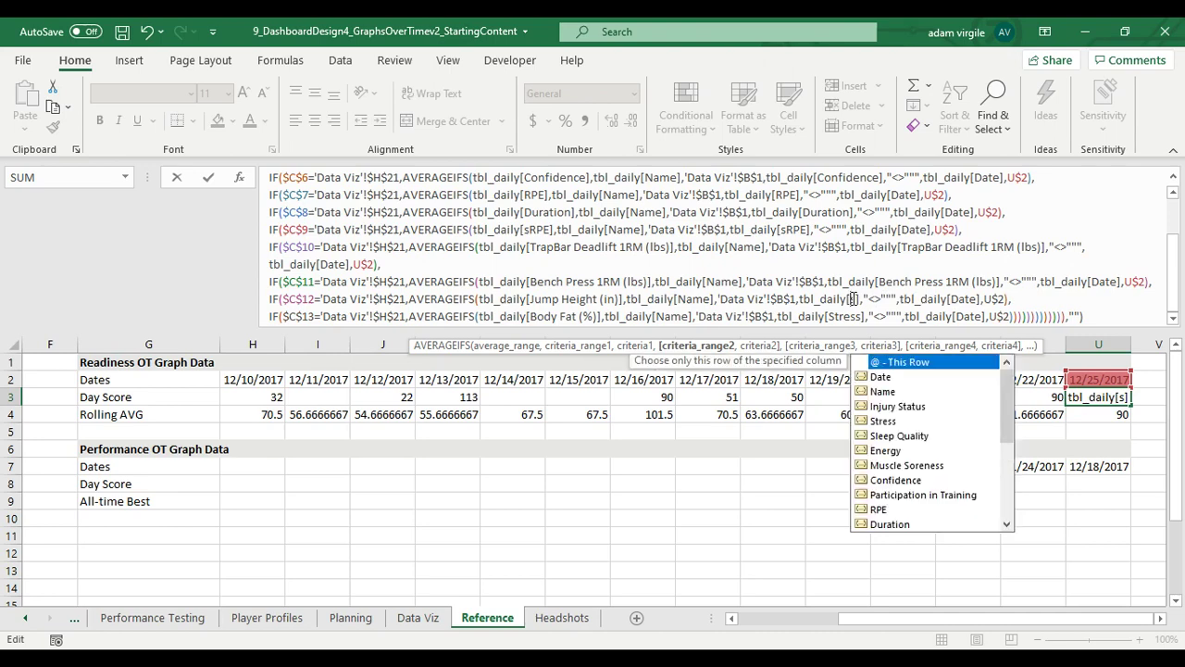
type("J")
key("Tab")
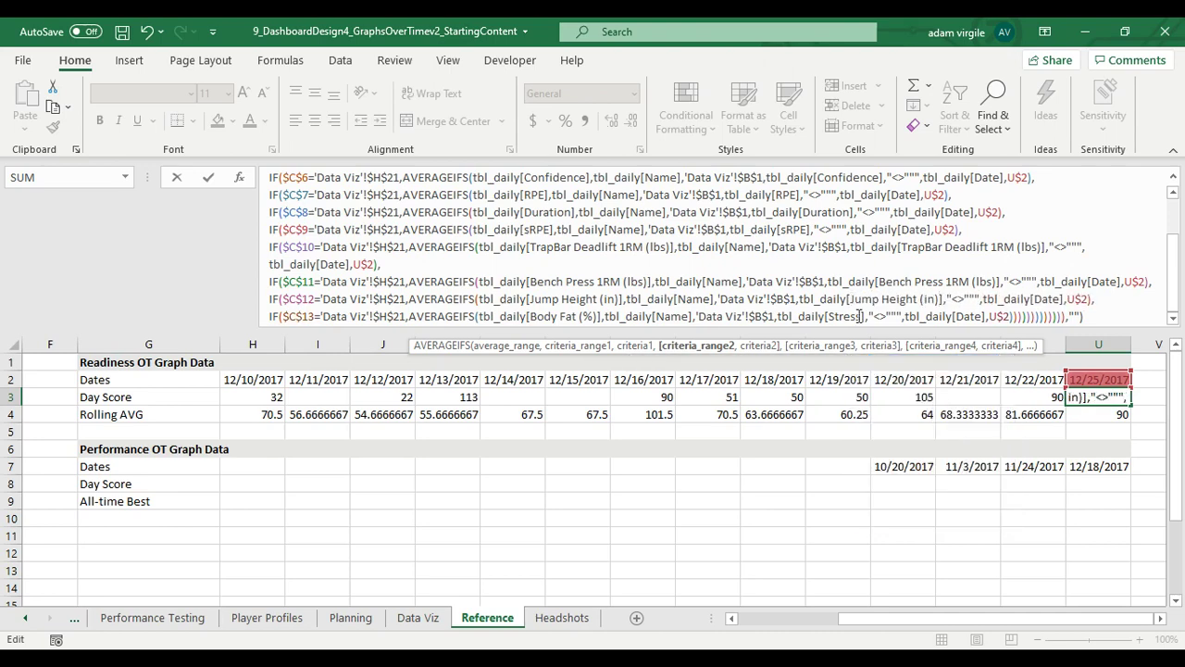
left_click_drag(862, 318, 841, 316)
type("Body")
key("Tab")
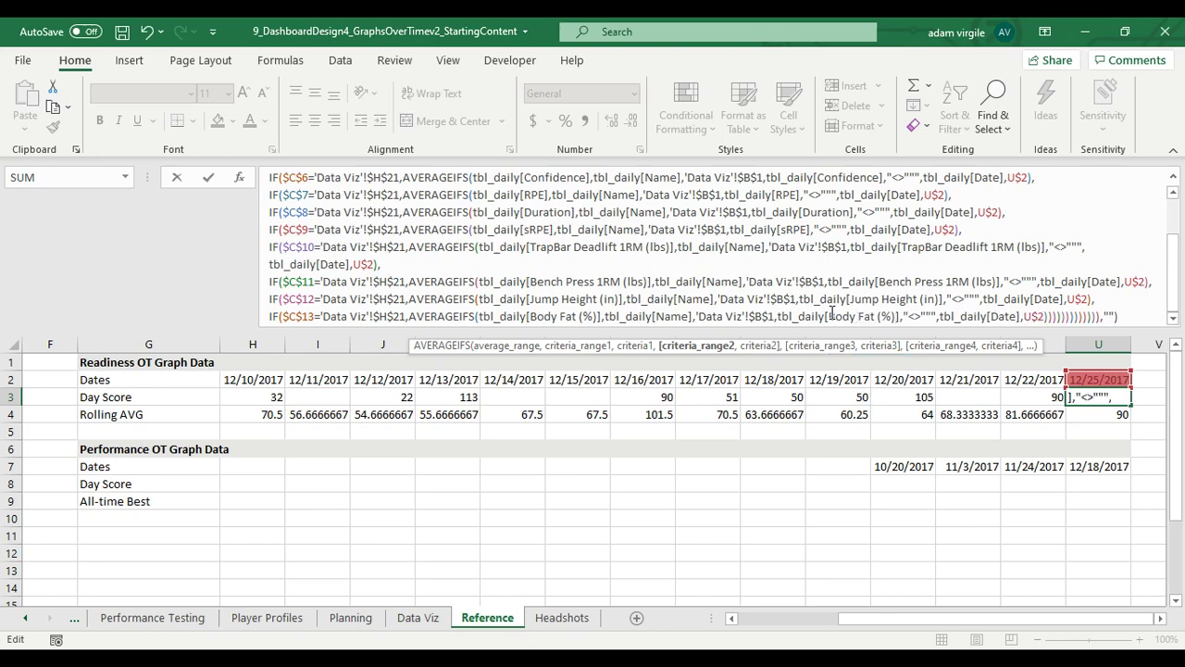
key("ctrl+Return")
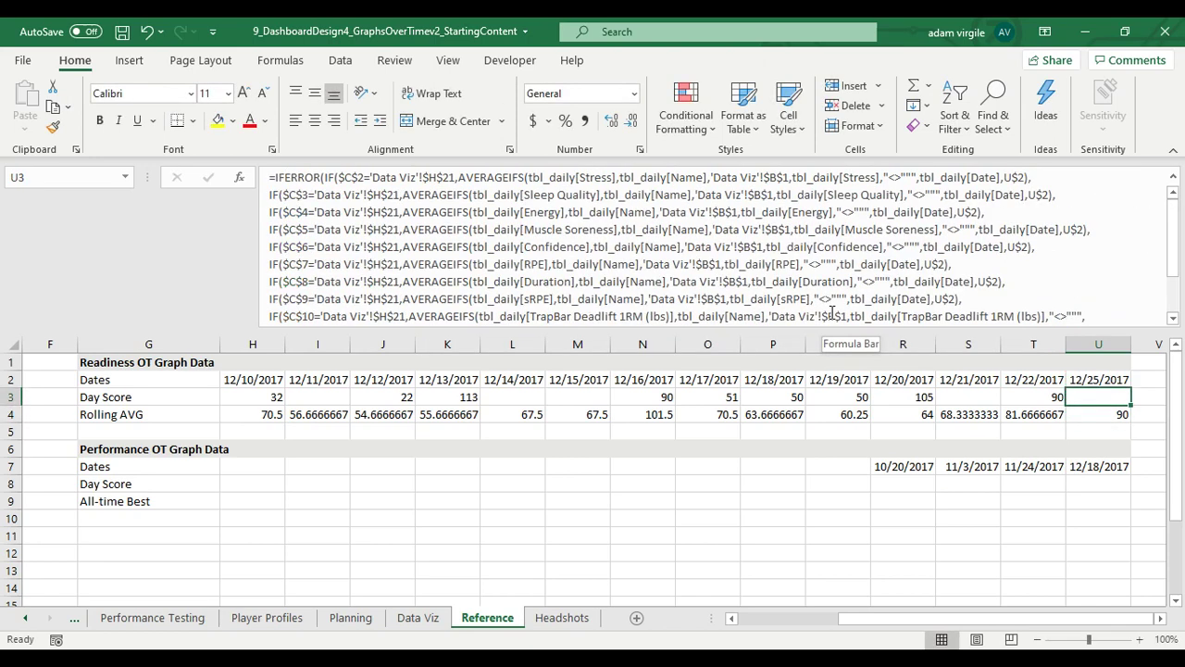
Step: Copy the corrected Day Score formula from U3 into the other readiness Day Score cells, T3 back through H3
left_click(1051, 399)
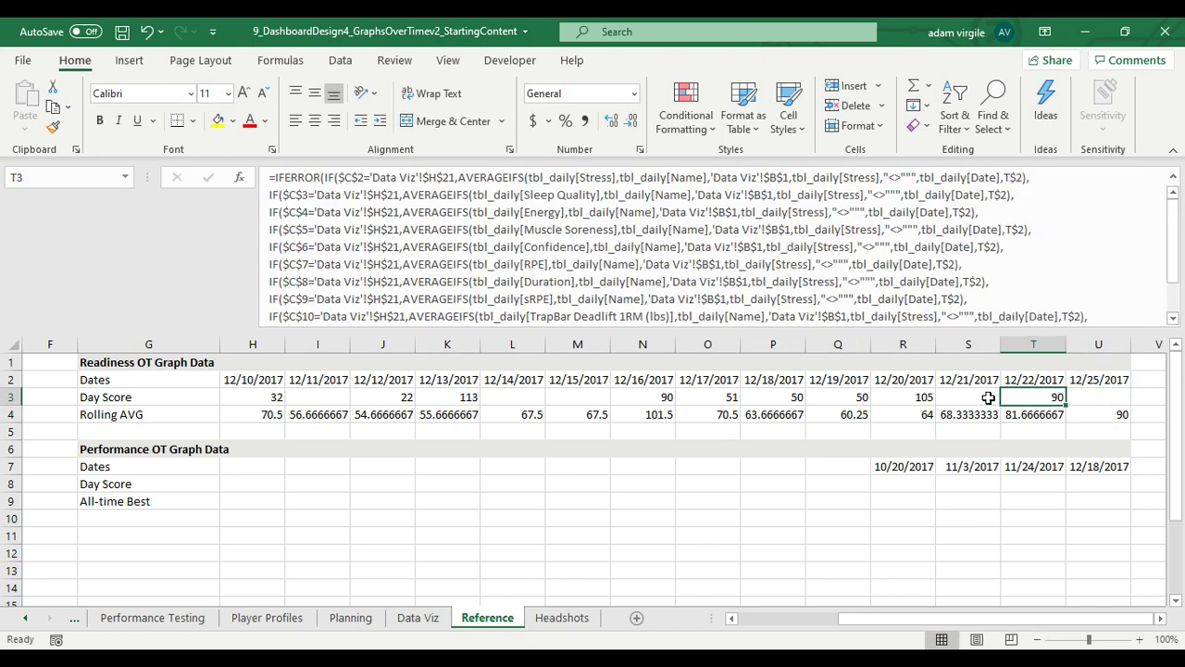
left_click(981, 398)
left_click(1089, 397)
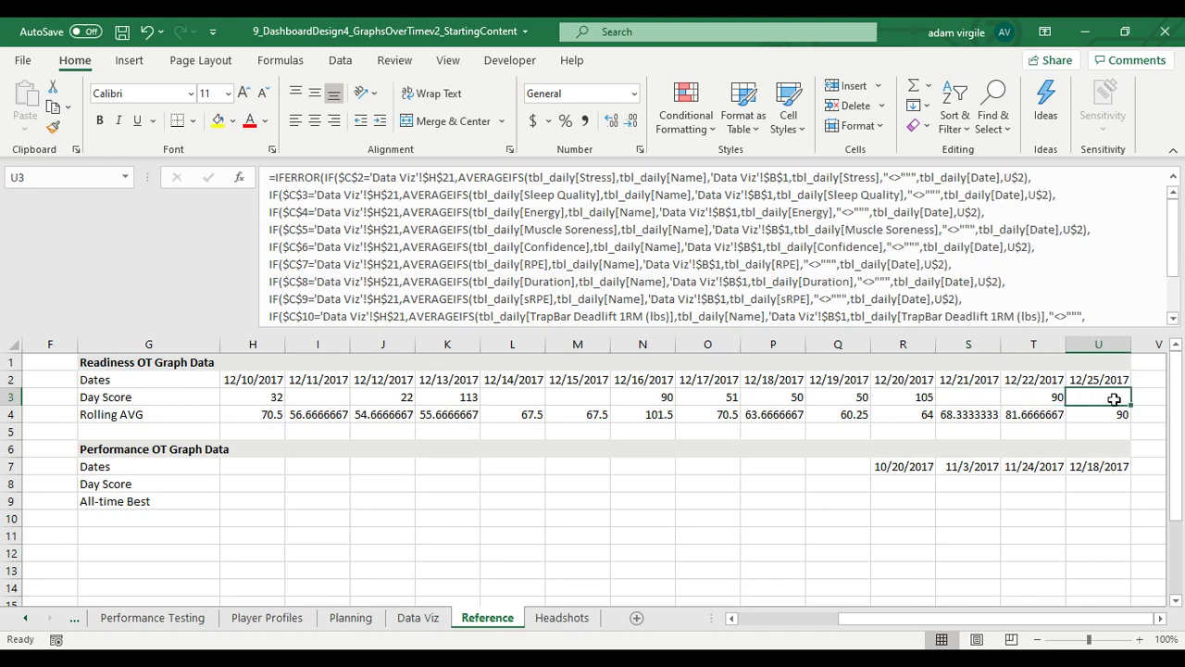
key("ctrl+c")
left_click(1049, 396)
key("ctrl+v")
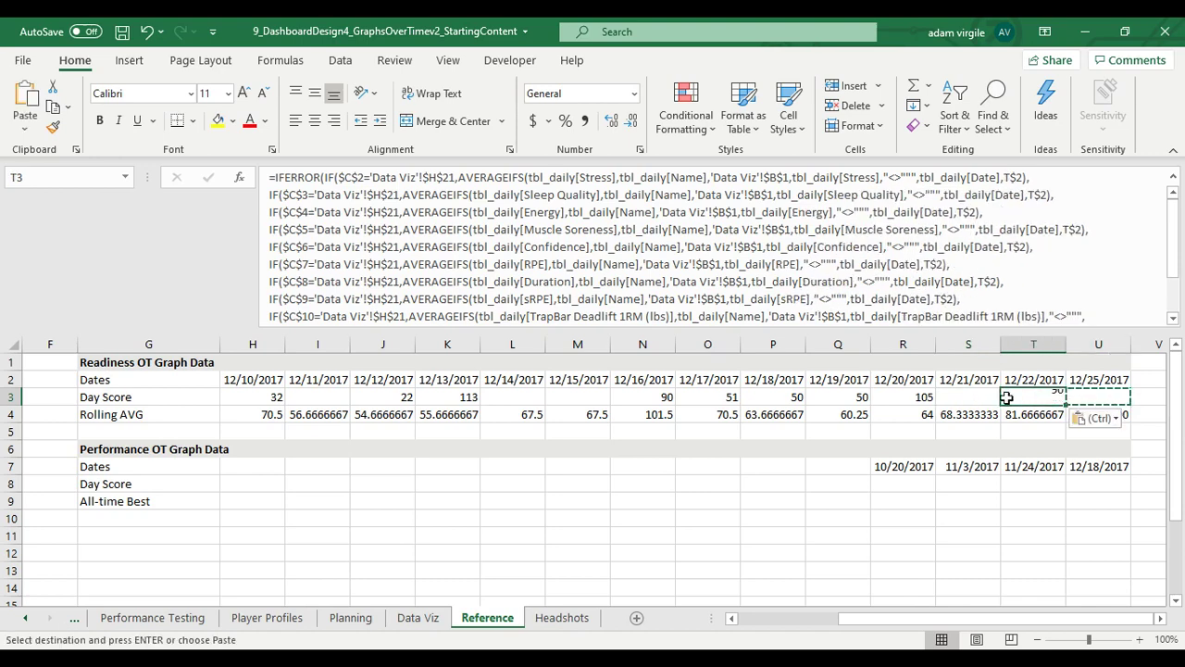
left_click(937, 398)
key("ctrl+v")
left_click(912, 397)
key("ctrl+v")
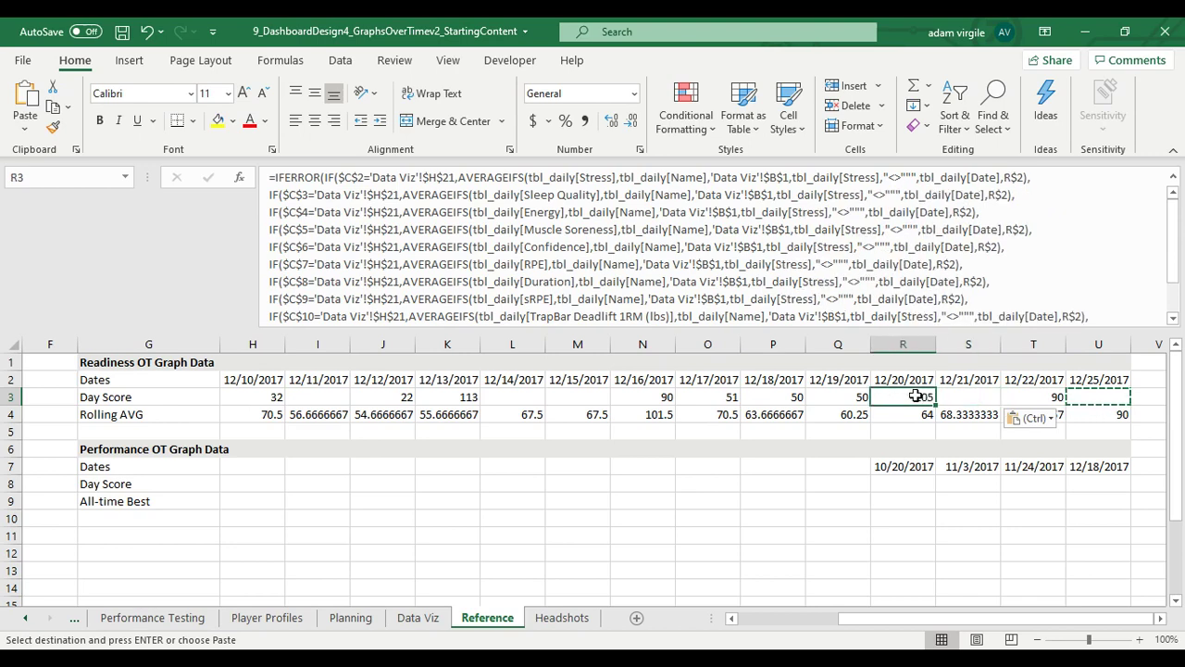
left_click(843, 397)
key("ctrl+v")
left_click(769, 397)
key("ctrl+v")
left_click(730, 396)
key("ctrl+v")
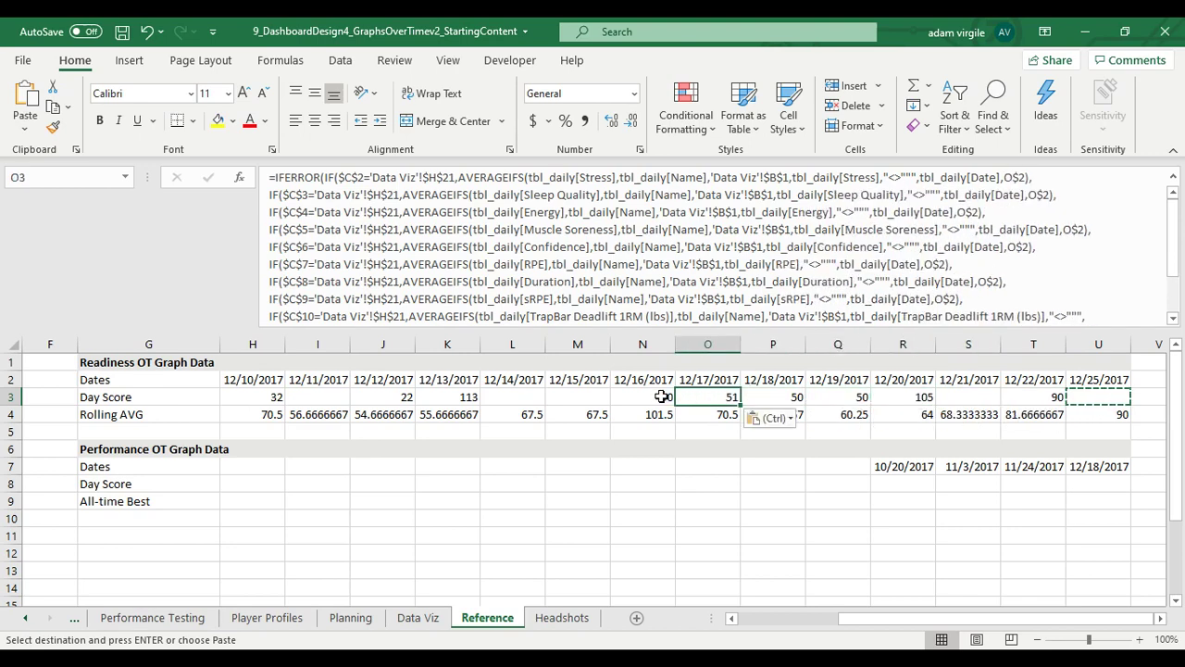
left_click(660, 396)
key("ctrl+v")
left_click(602, 397)
key("ctrl+v")
left_click(501, 397)
key("ctrl+v")
left_click(435, 396)
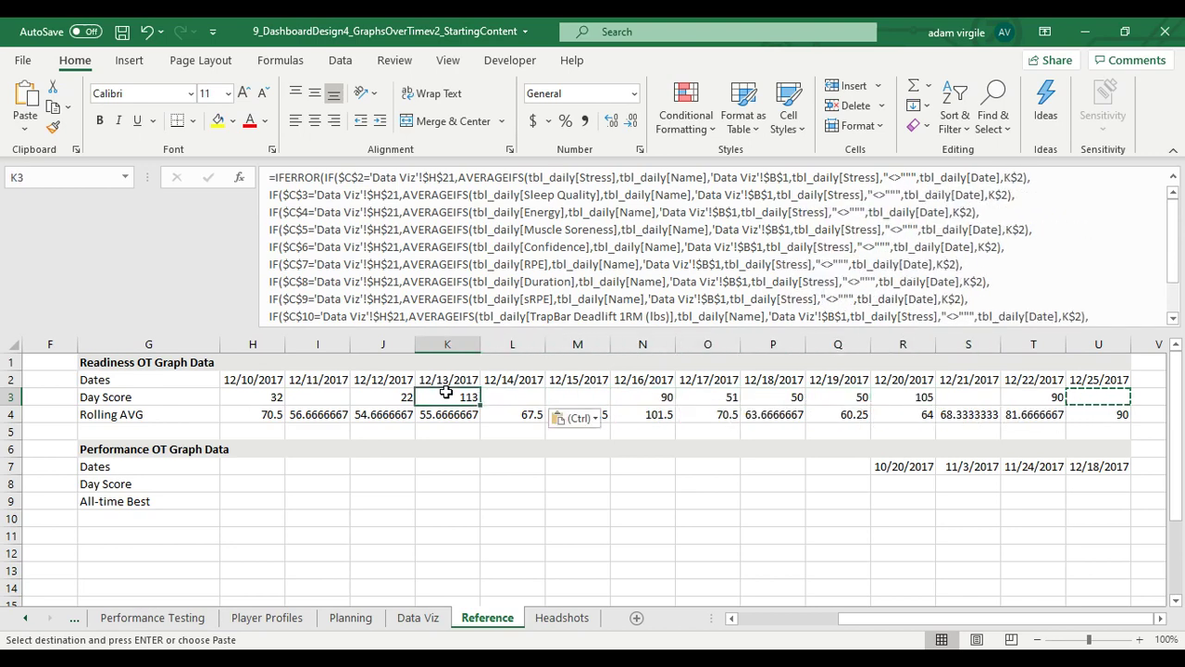
key("ctrl+v")
left_click(370, 396)
key("ctrl+v")
left_click(310, 396)
key("ctrl+v")
left_click(274, 395)
key("ctrl+v")
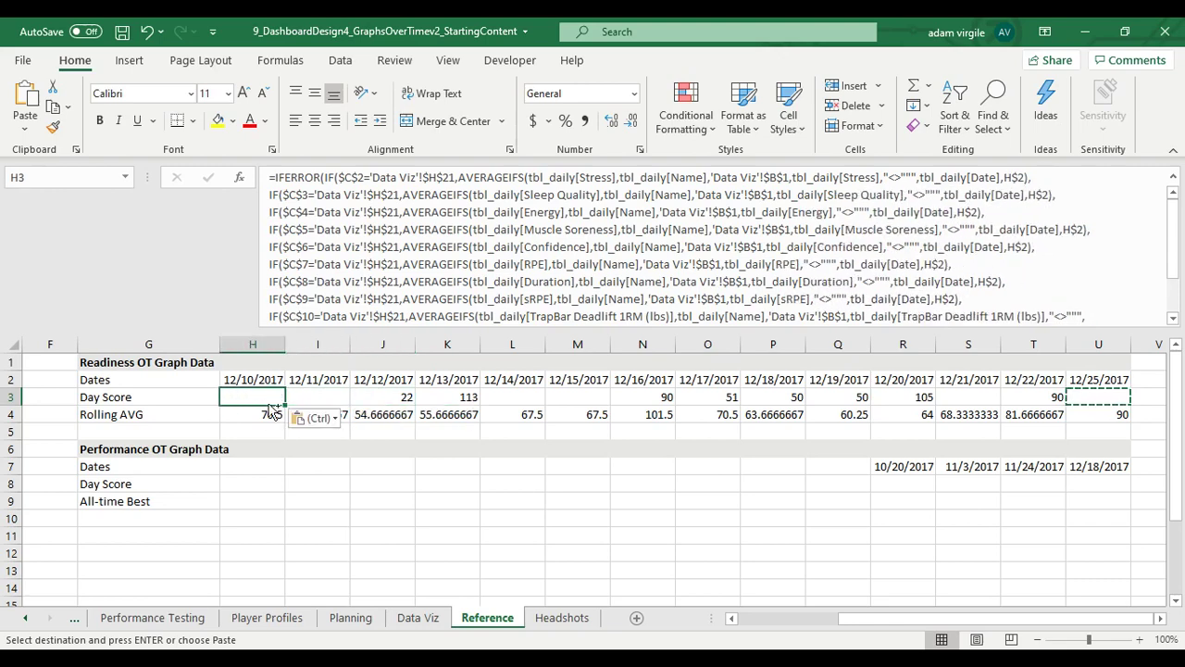
Step: In H4's Rolling AVG formula, set the non-blank criteria columns in the Sleep Quality and Energy conditions to Sleep Quality and Energy
left_click(267, 415)
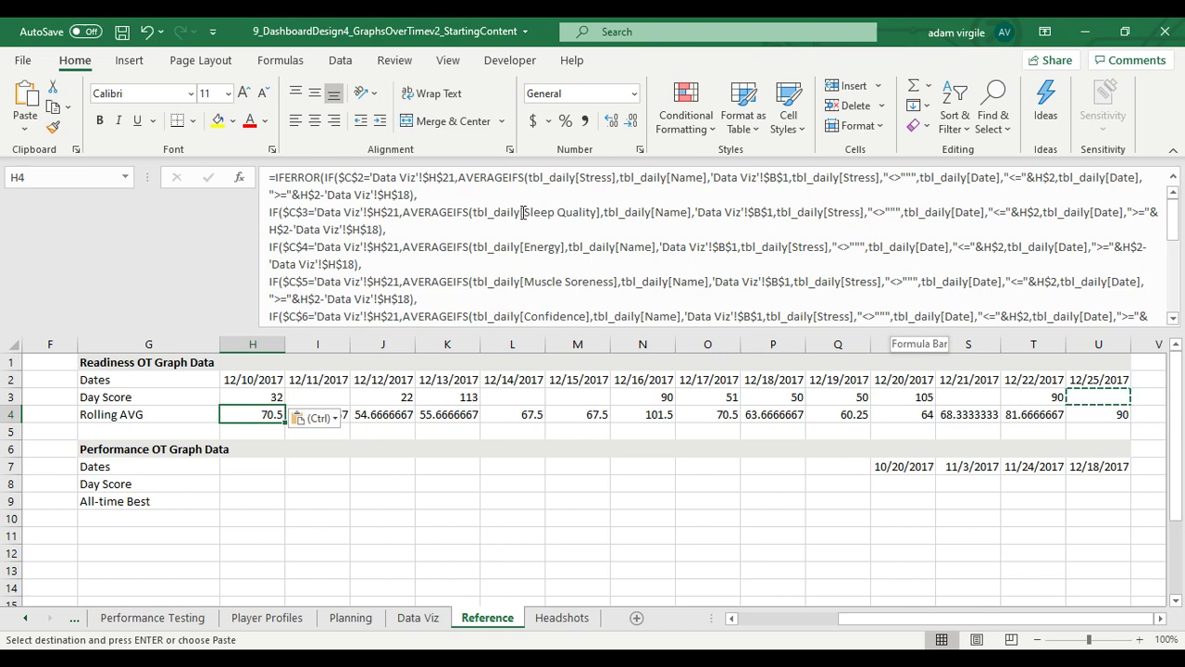
double_click(843, 212)
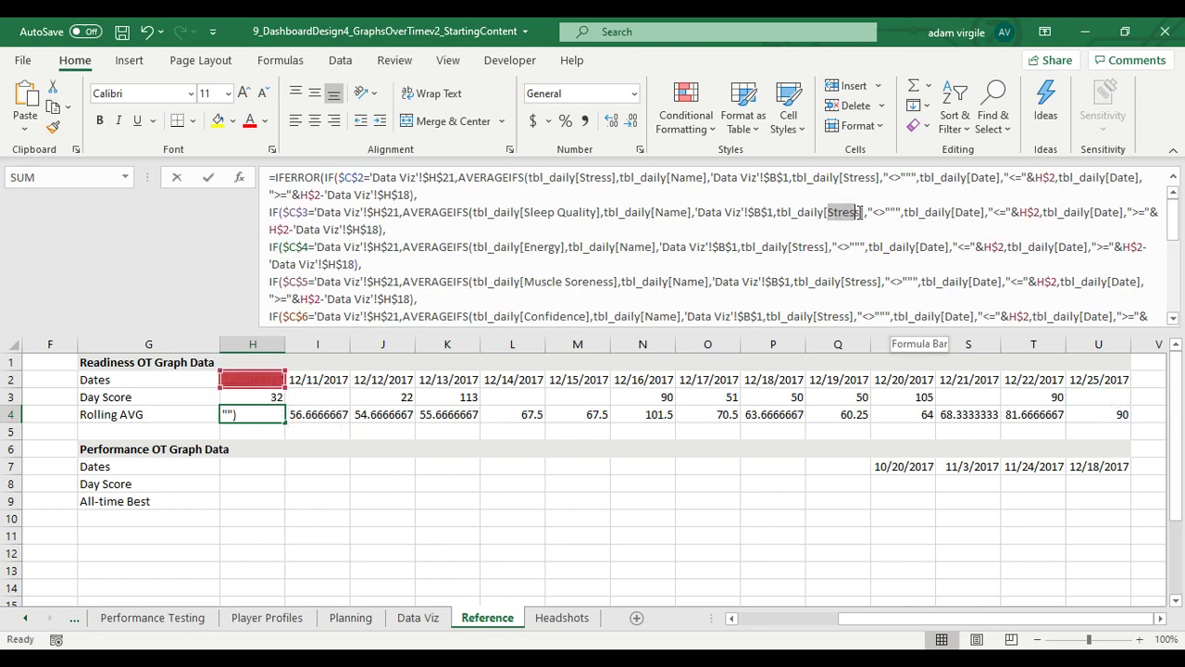
type("Sl")
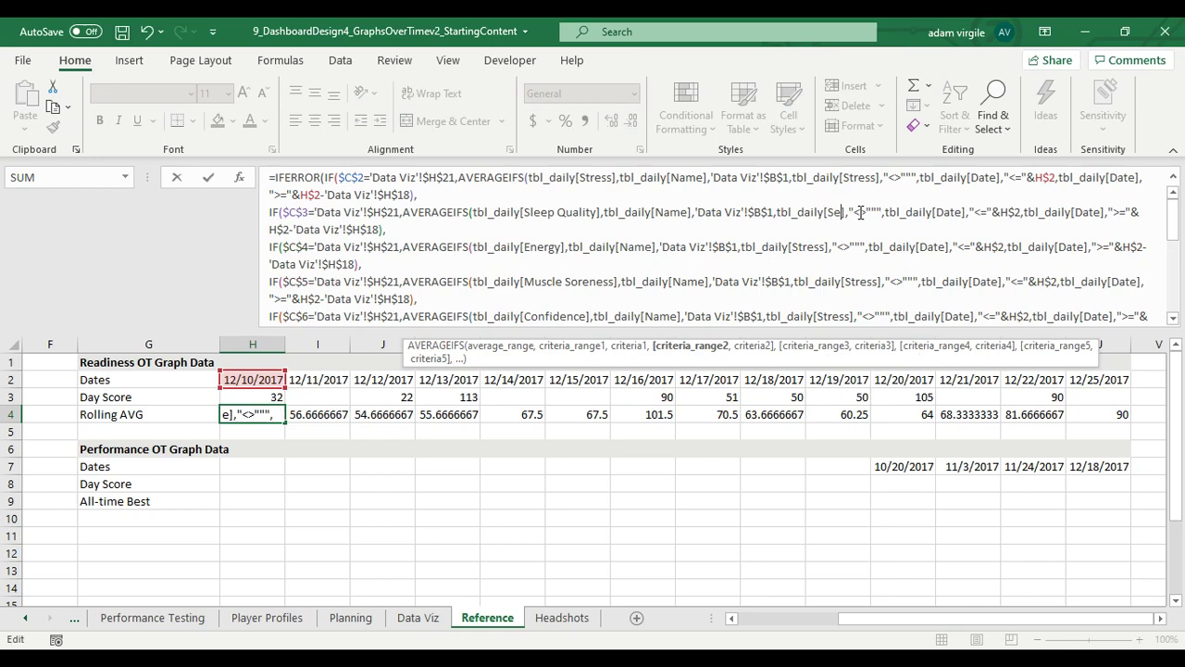
type("e")
key("Tab")
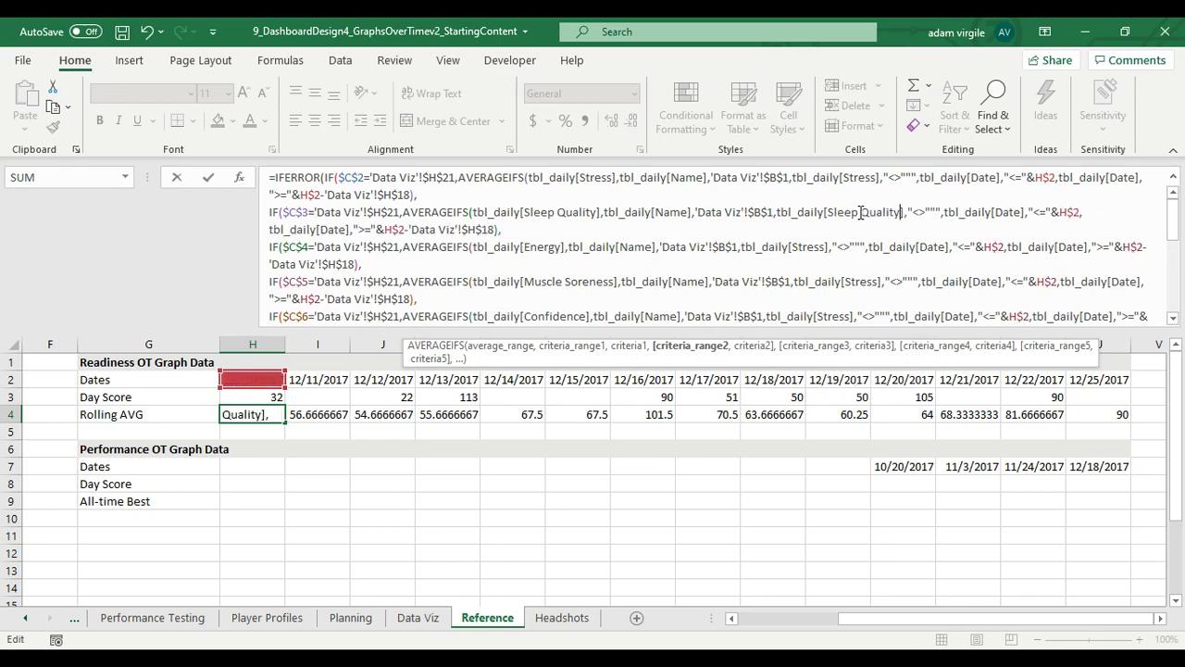
double_click(799, 250)
key("BackSpace")
type("En")
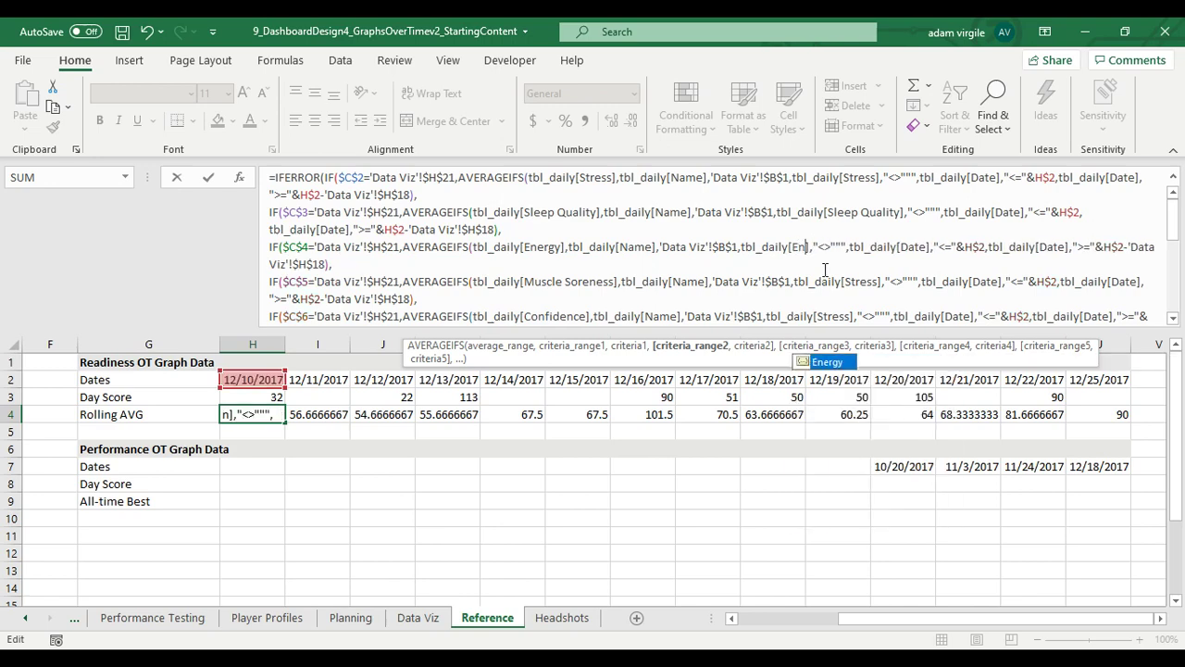
key("Tab")
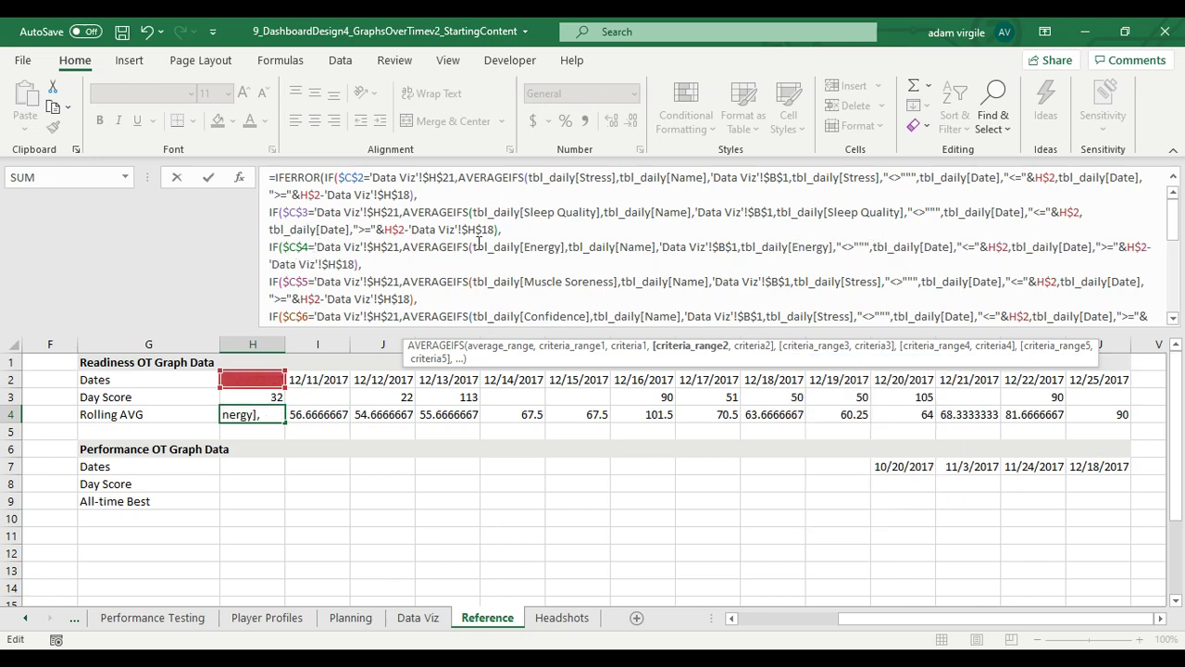
Step: Change the non-blank criteria columns in H4's Muscle Soreness and Confidence conditions to Muscle Soreness and Confidence
left_click(549, 248)
left_click(811, 244)
left_click(581, 282)
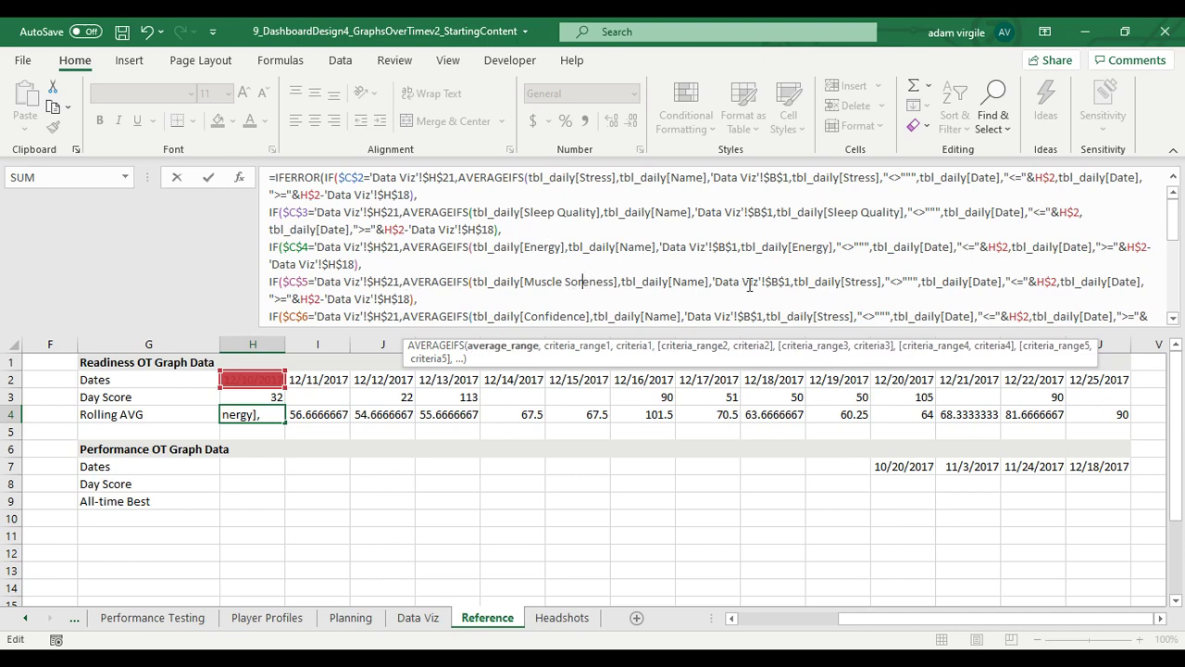
left_click(864, 279)
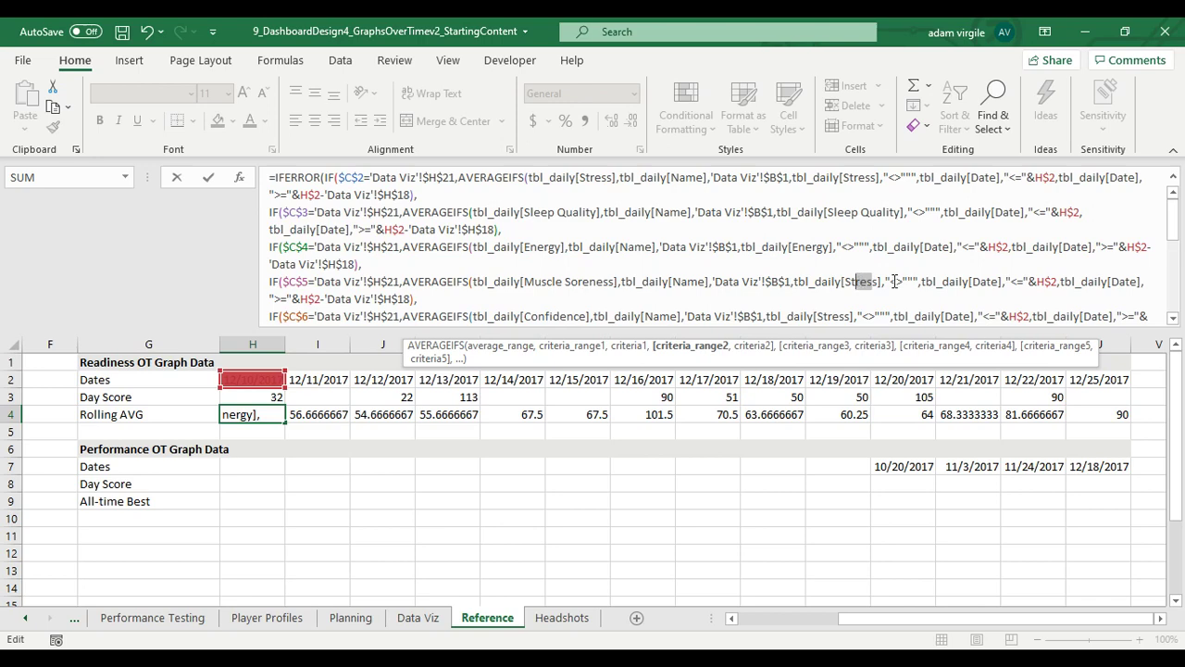
type("smu")
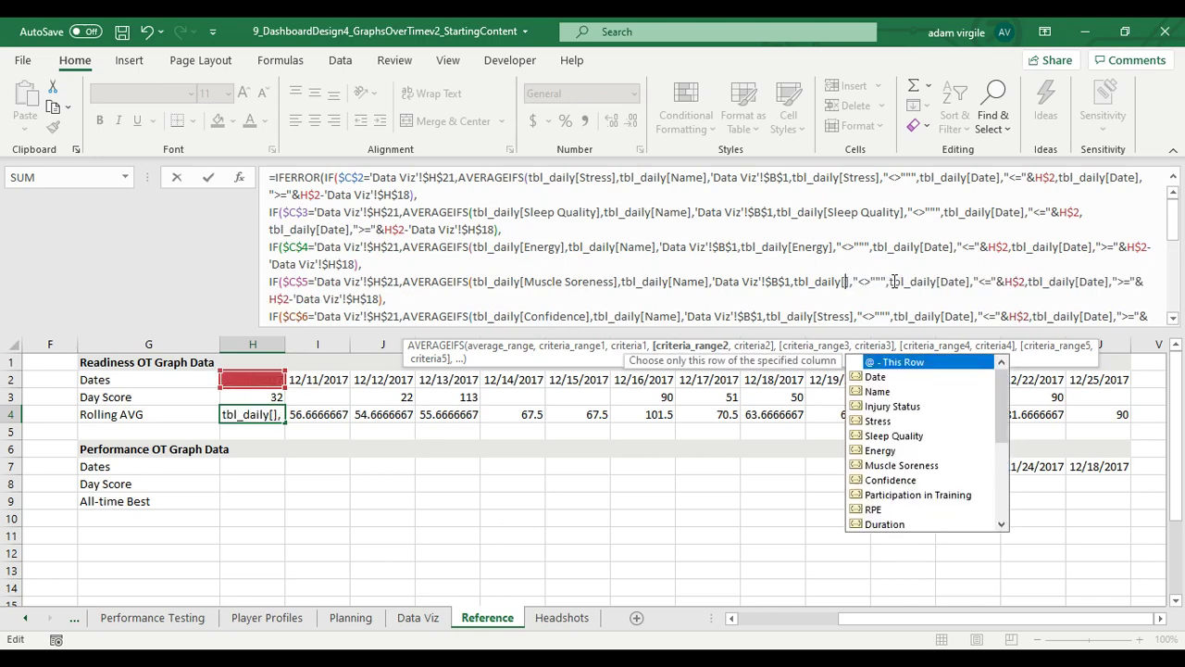
key("Tab")
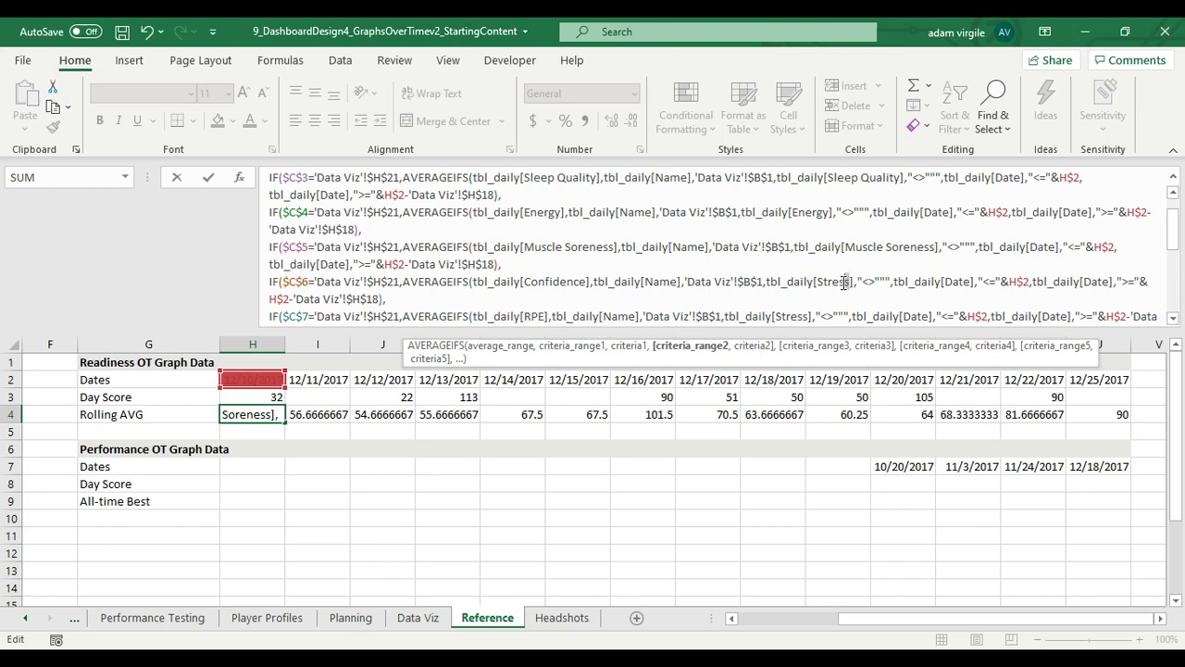
left_click_drag(844, 282, 818, 280)
type("co")
key("Tab")
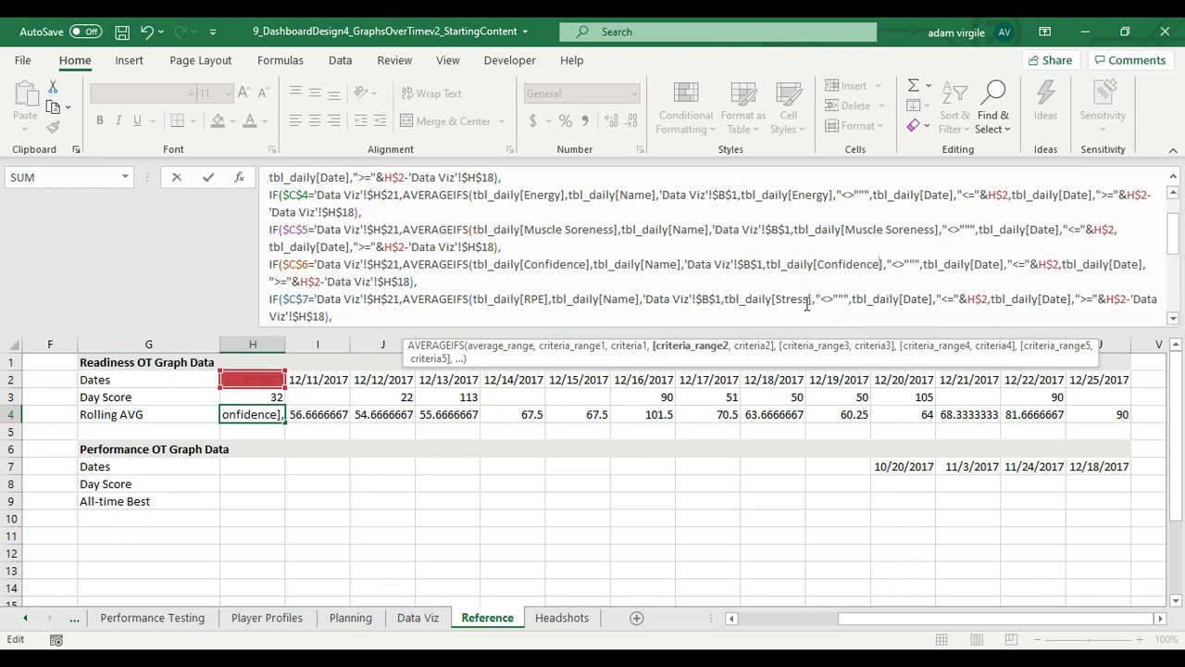
Step: Replace Stress in the non-blank criteria of H4's RPE, Duration and sRPE conditions with RPE, Duration and sRPE respectively
left_click_drag(808, 299, 774, 299)
type("RPE")
scroll(832, 280, "down", 3)
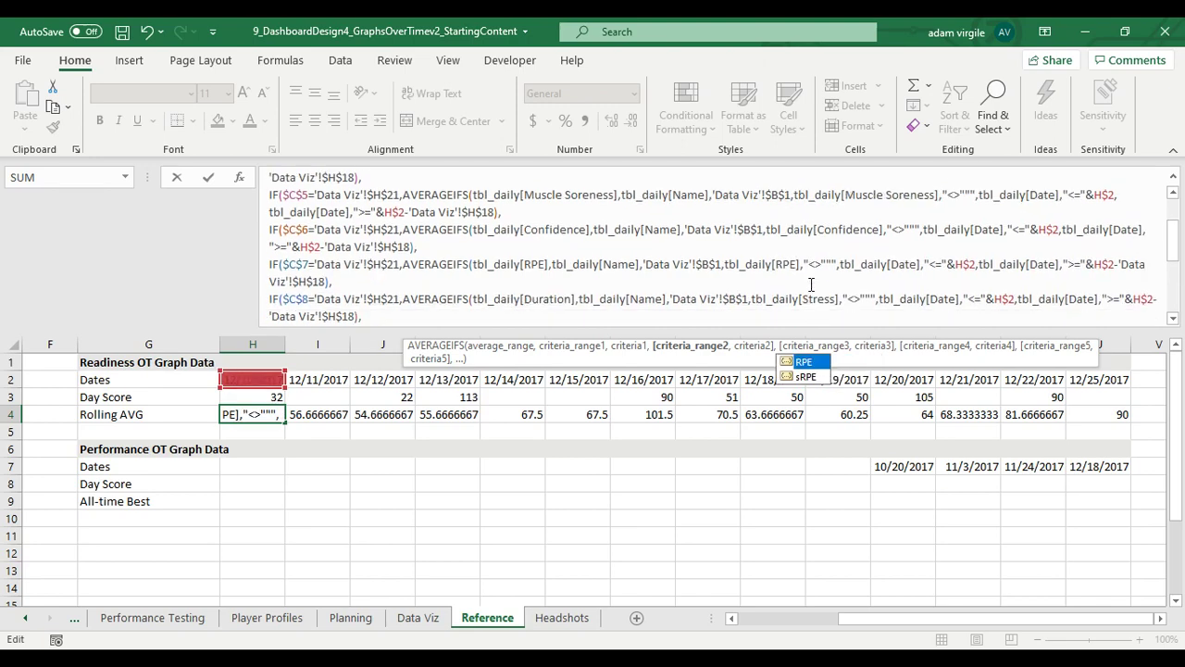
left_click_drag(836, 281, 809, 281)
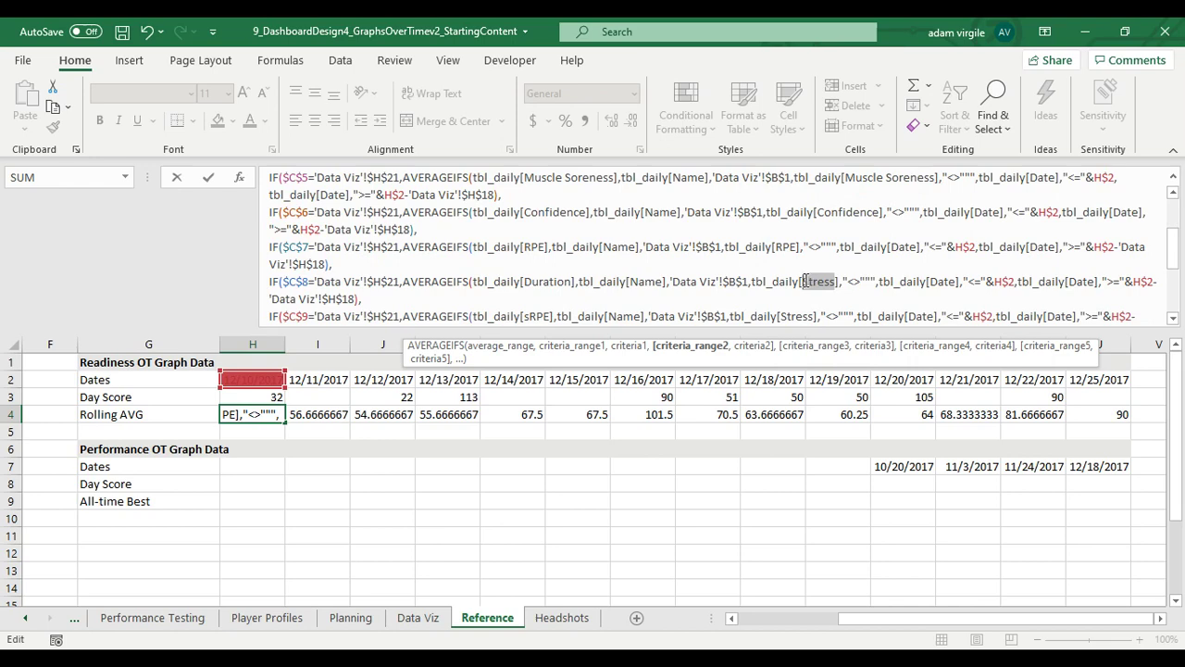
type("Duration")
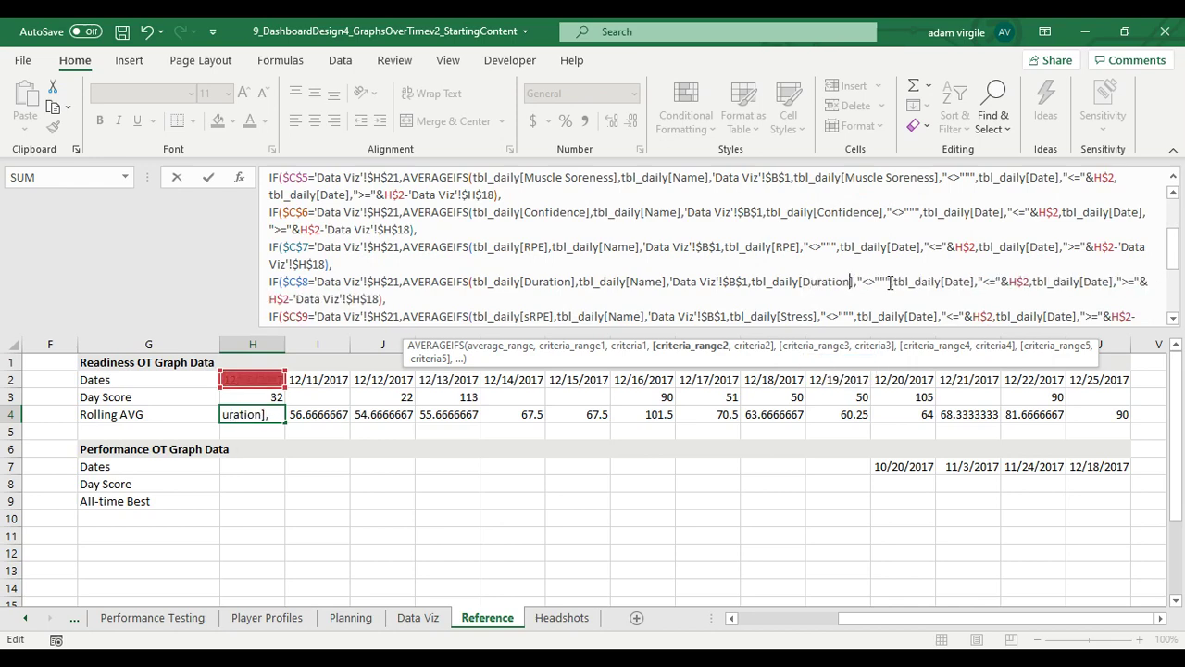
scroll(875, 282, "down", 1)
left_click_drag(815, 281, 786, 283)
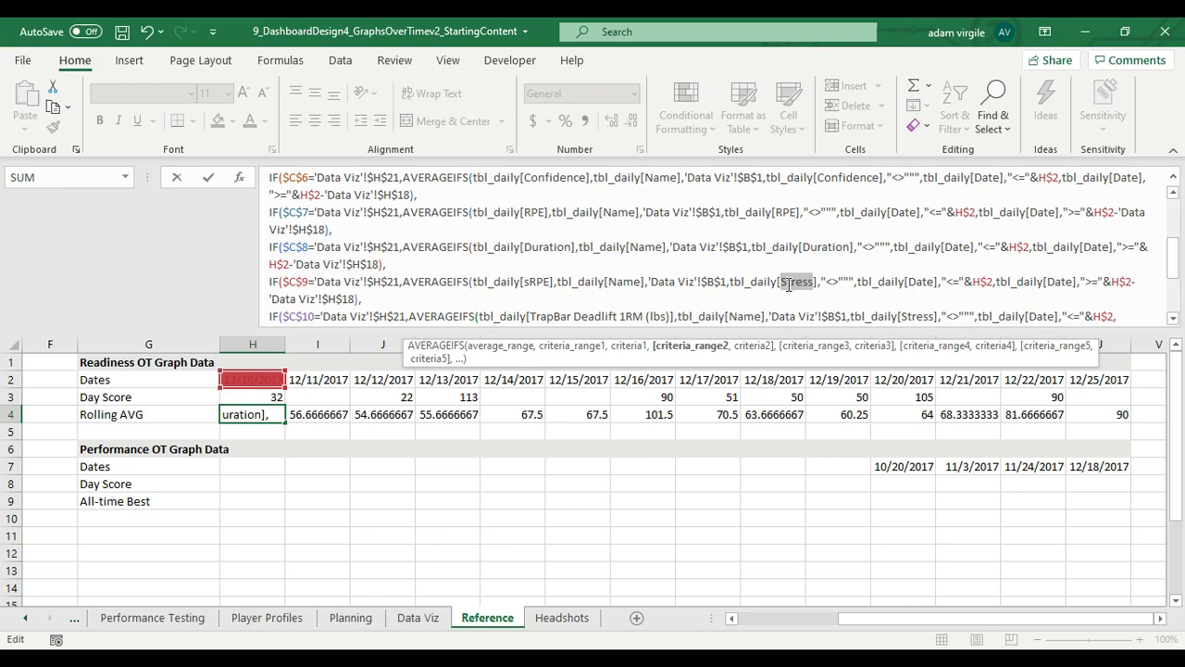
type("sRPE")
Step: Point the non-blank criteria in H4's deadlift and bench conditions to TrapBar Deadlift 1RM (lbs) and Bench Press 1RM (lbs)
scroll(788, 284, "down", 1)
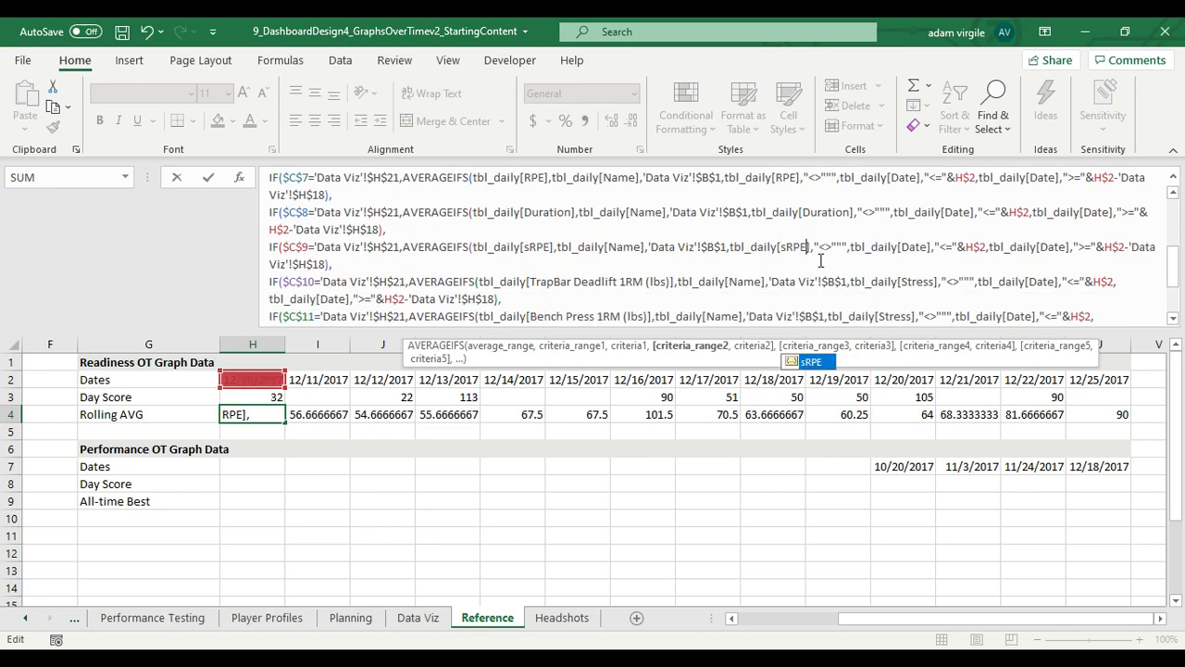
left_click(756, 284)
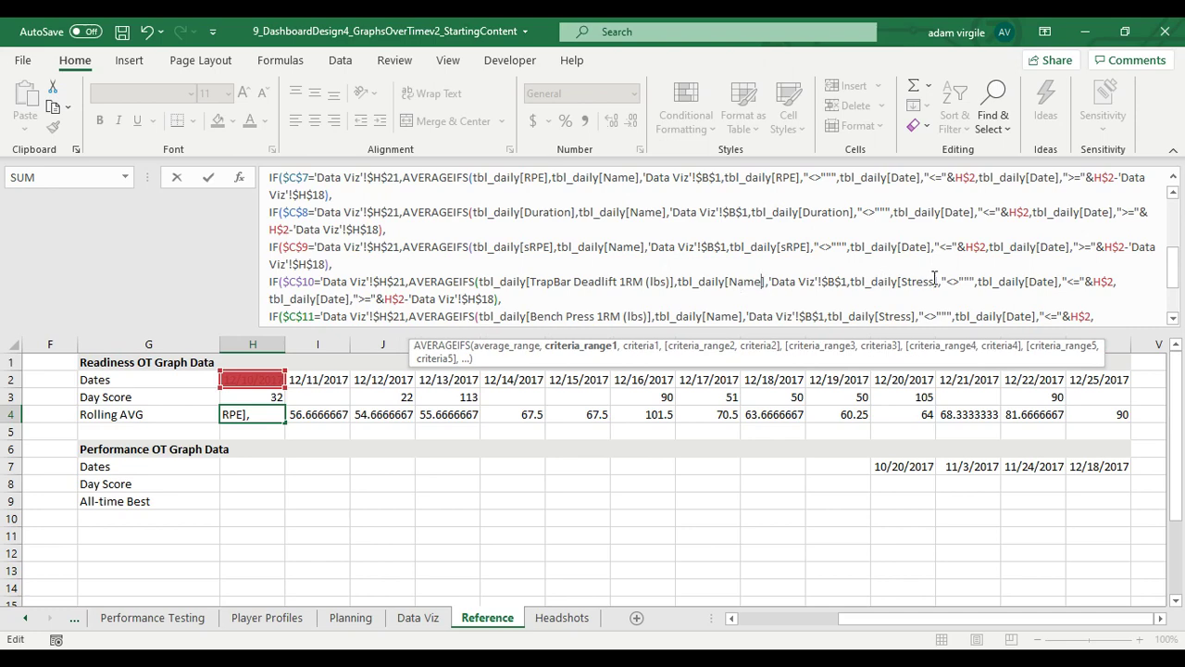
left_click_drag(935, 280, 900, 280)
type("T")
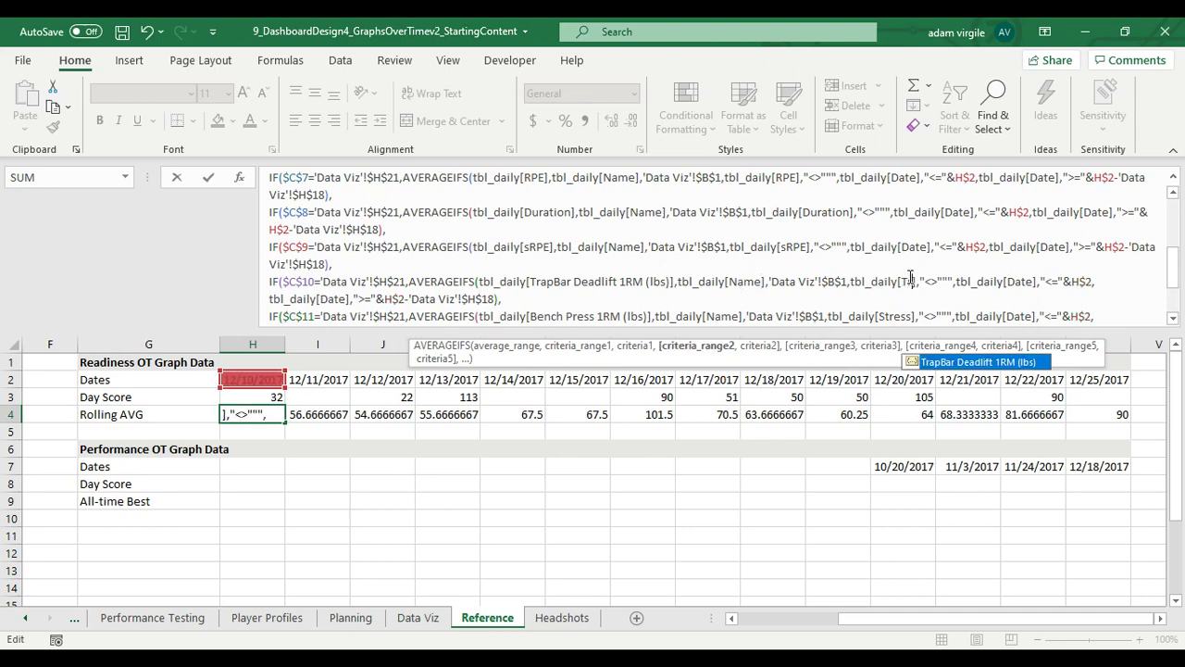
key("Tab")
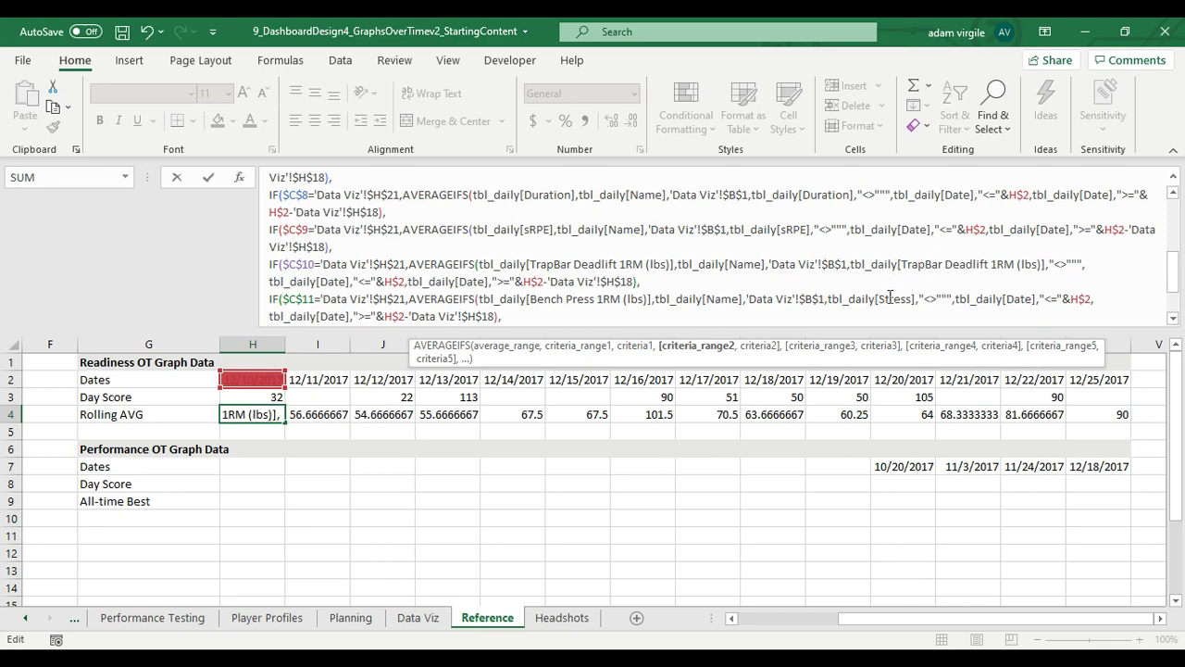
left_click_drag(912, 299, 880, 296)
key("BackSpace")
type("Ben")
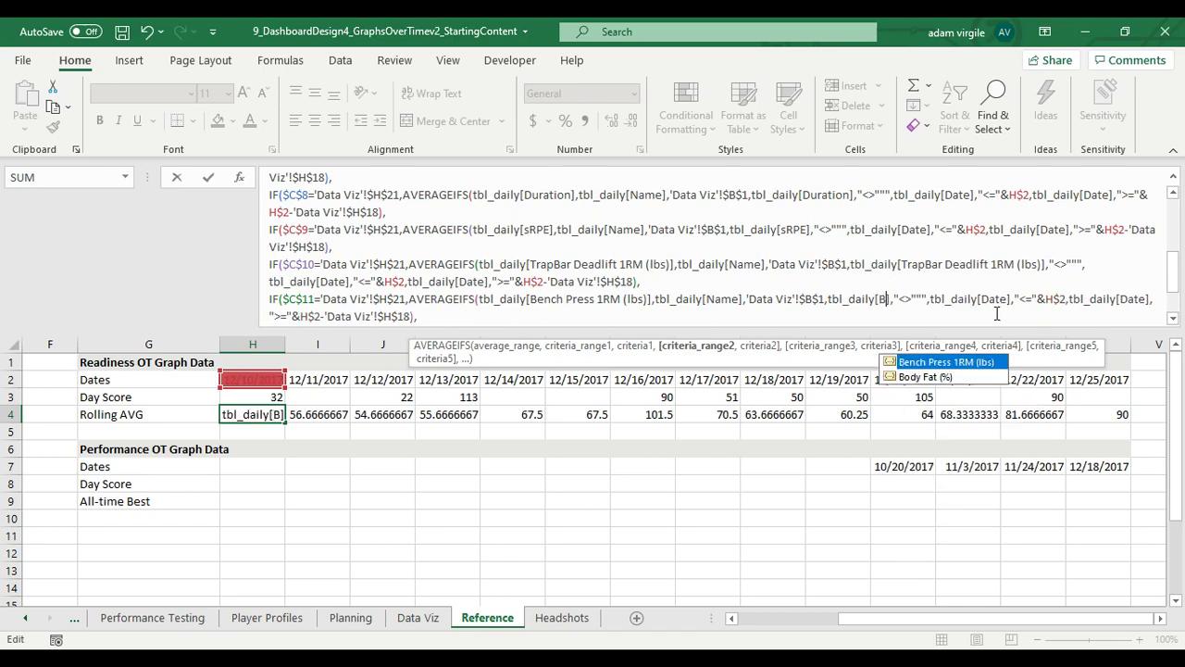
key("Tab")
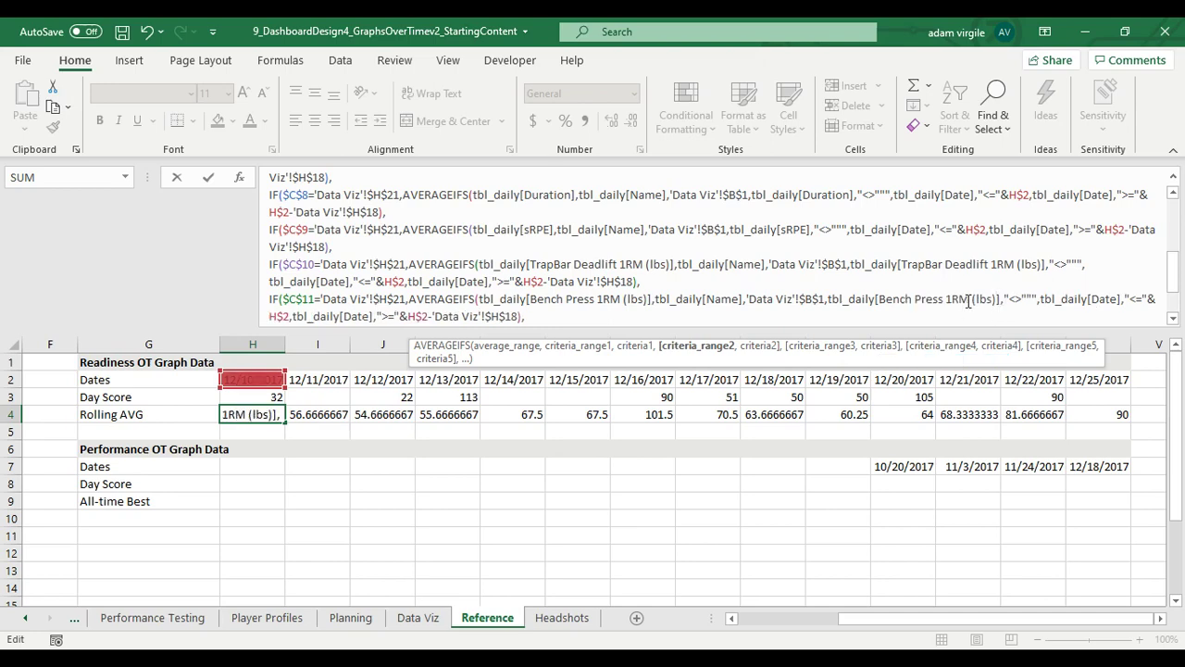
Step: Point the non-blank criteria in H4's last two conditions to Jump Height (in) and Body Fat (%), and commit the formula
scroll(969, 301, "down", 3)
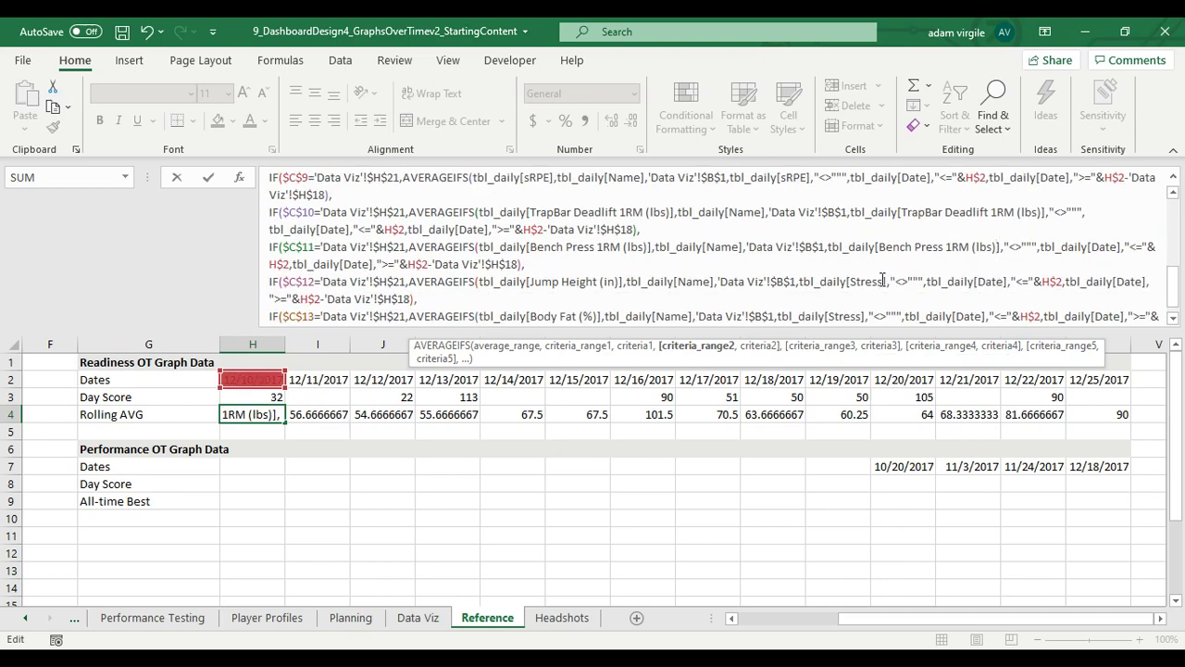
left_click_drag(884, 280, 856, 281)
type("Jump")
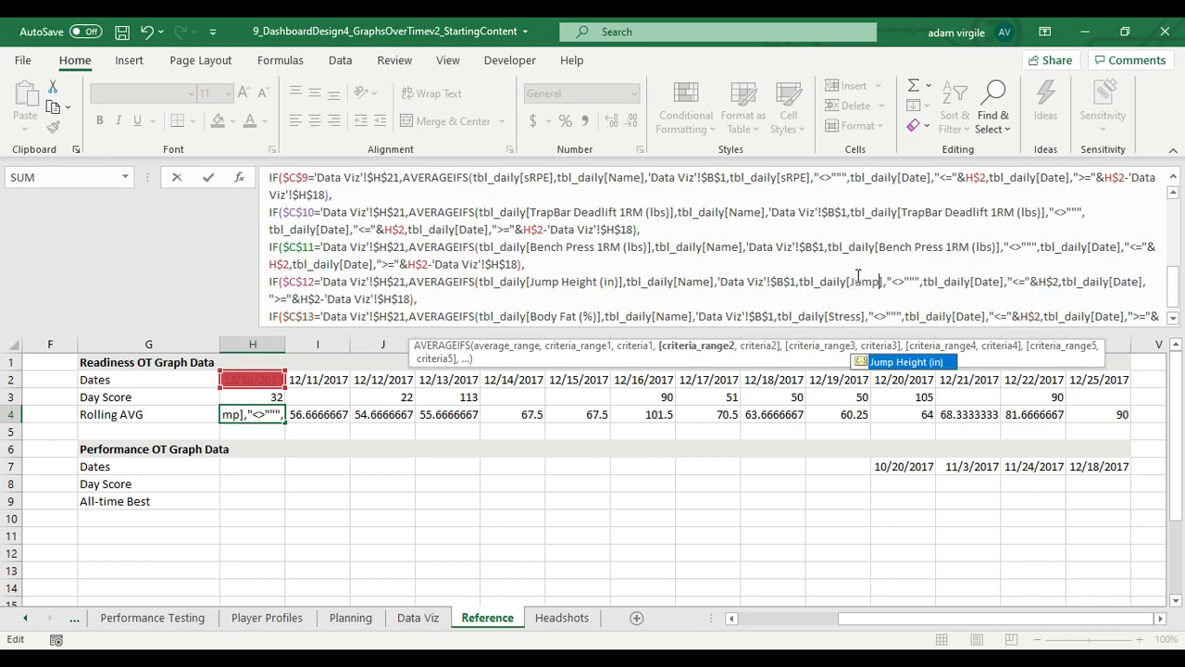
key("Tab")
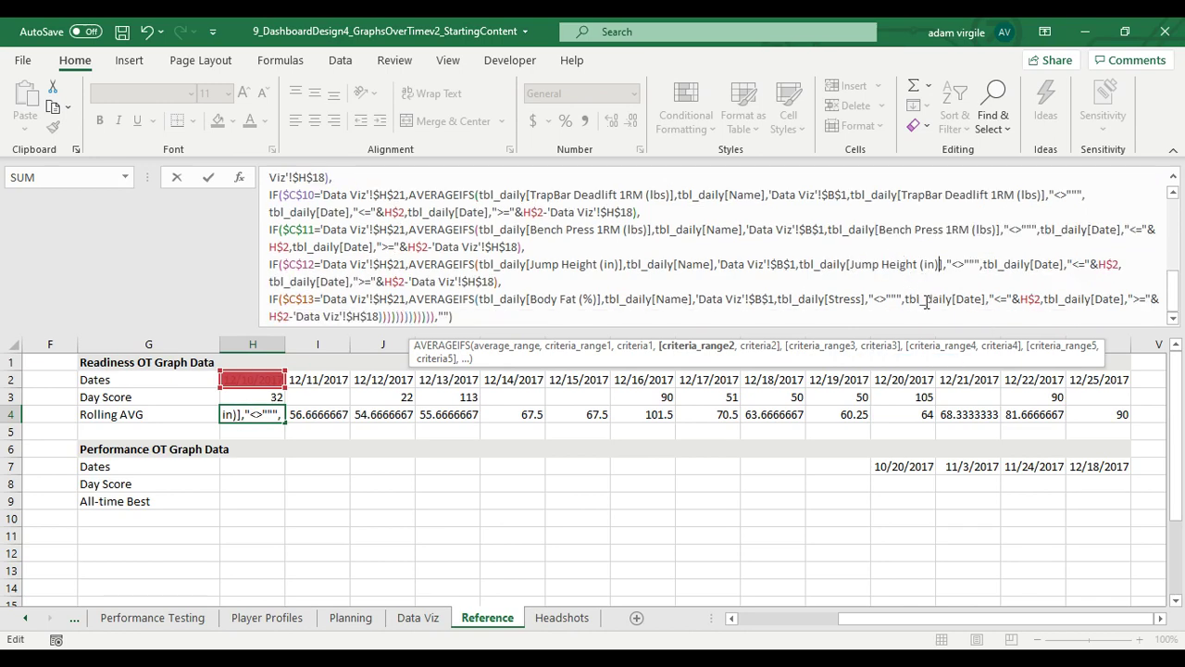
left_click_drag(829, 299, 867, 298)
type("Stre")
key("BackSpace")
key("BackSpace")
key("BackSpace")
key("BackSpace")
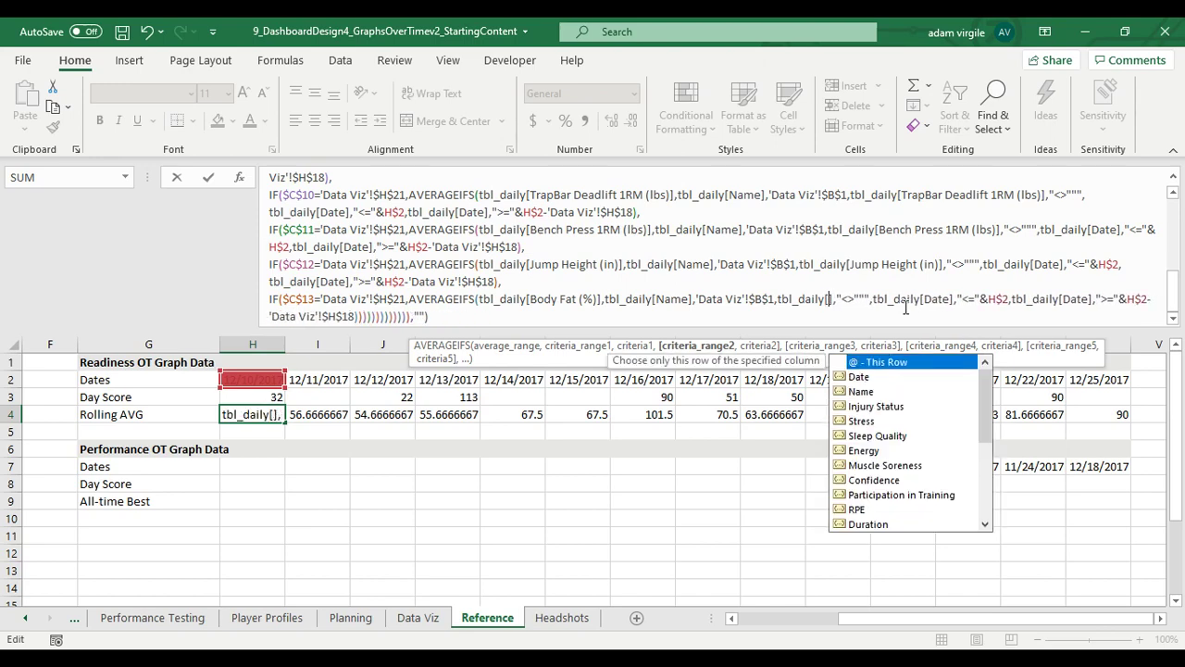
type("B")
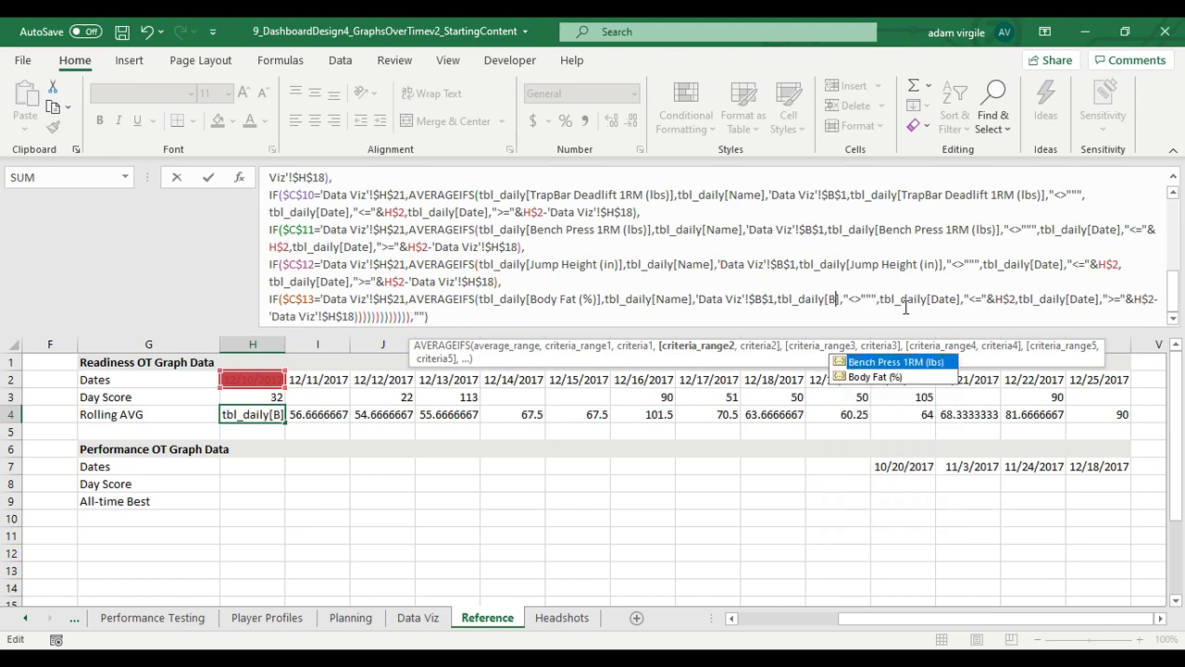
key("Down")
key("Tab")
key("Return")
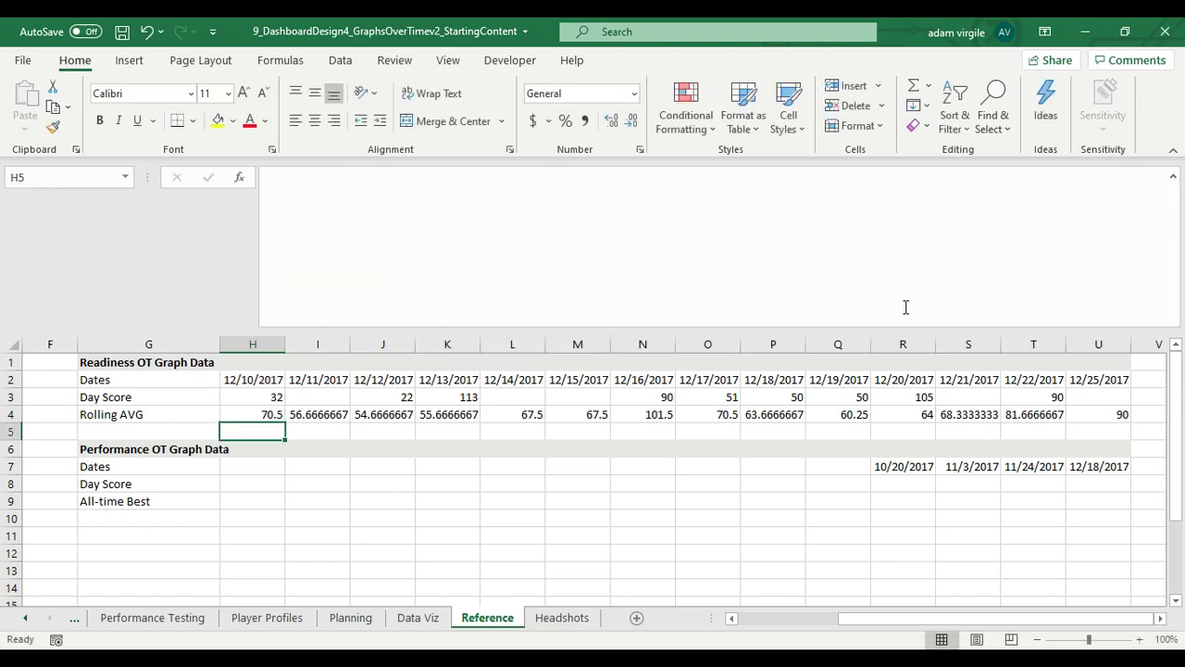
Step: Copy the corrected Rolling AVG formula from H4 into the other readiness Rolling AVG cells, I4 through U4
key("Up")
key("ctrl+c")
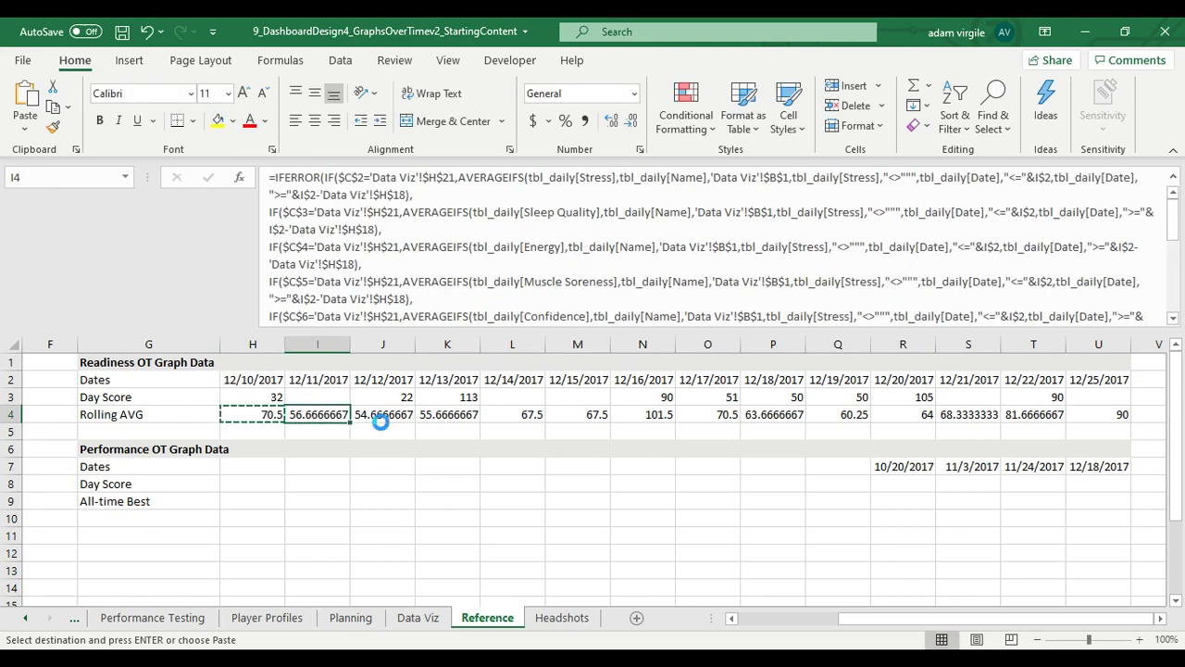
left_click(380, 414)
key("ctrl+v")
left_click(447, 415)
key("ctrl+v")
left_click(513, 414)
key("ctrl+v")
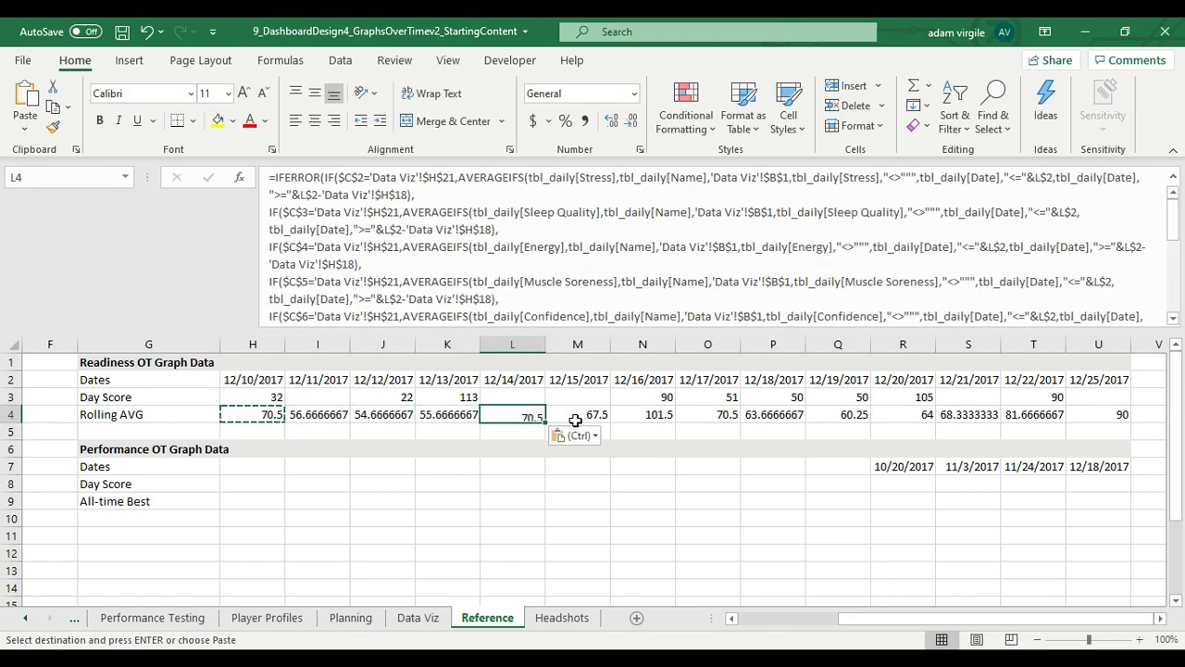
left_click(579, 414)
key("ctrl+v")
left_click(643, 415)
key("ctrl+v")
left_click(713, 415)
left_click(773, 415)
key("ctrl+v")
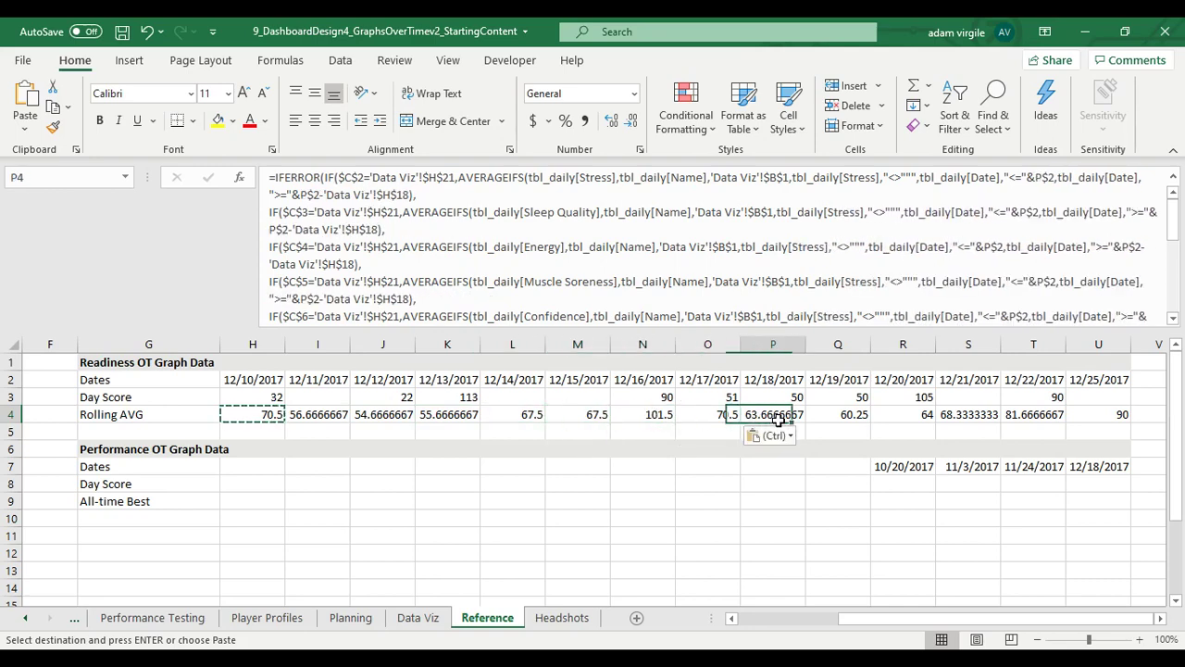
left_click(838, 415)
key("ctrl+v")
left_click(898, 414)
key("ctrl+v")
left_click(968, 414)
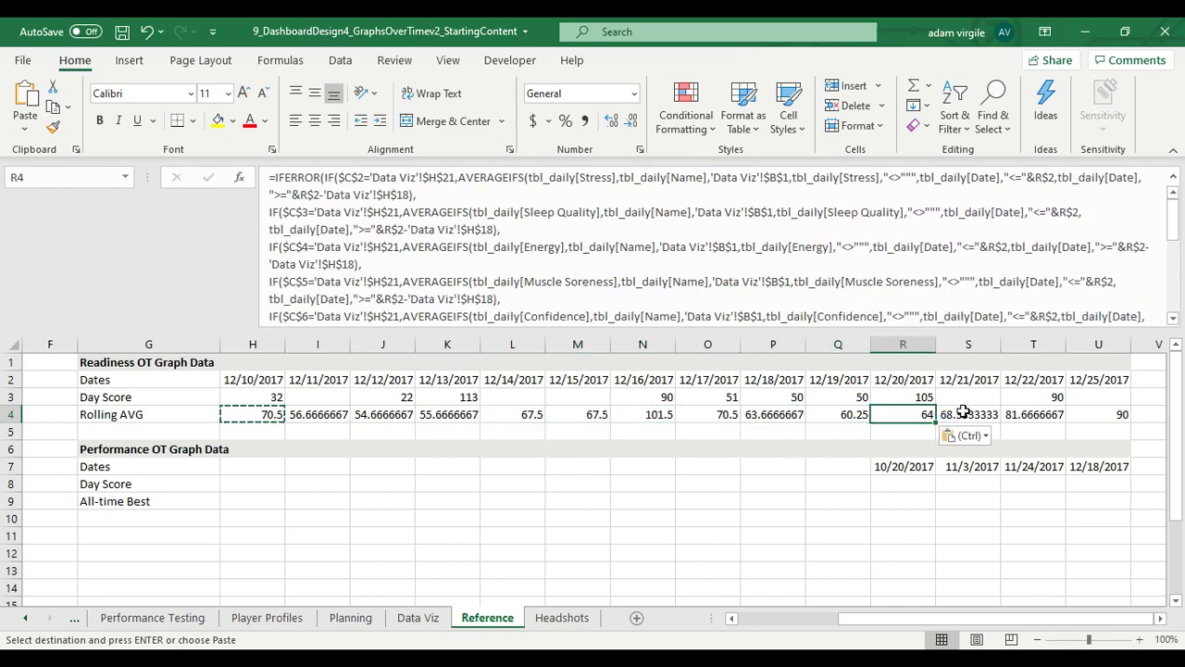
key("ctrl+v")
left_click(1033, 414)
key("ctrl+v")
left_click(1116, 412)
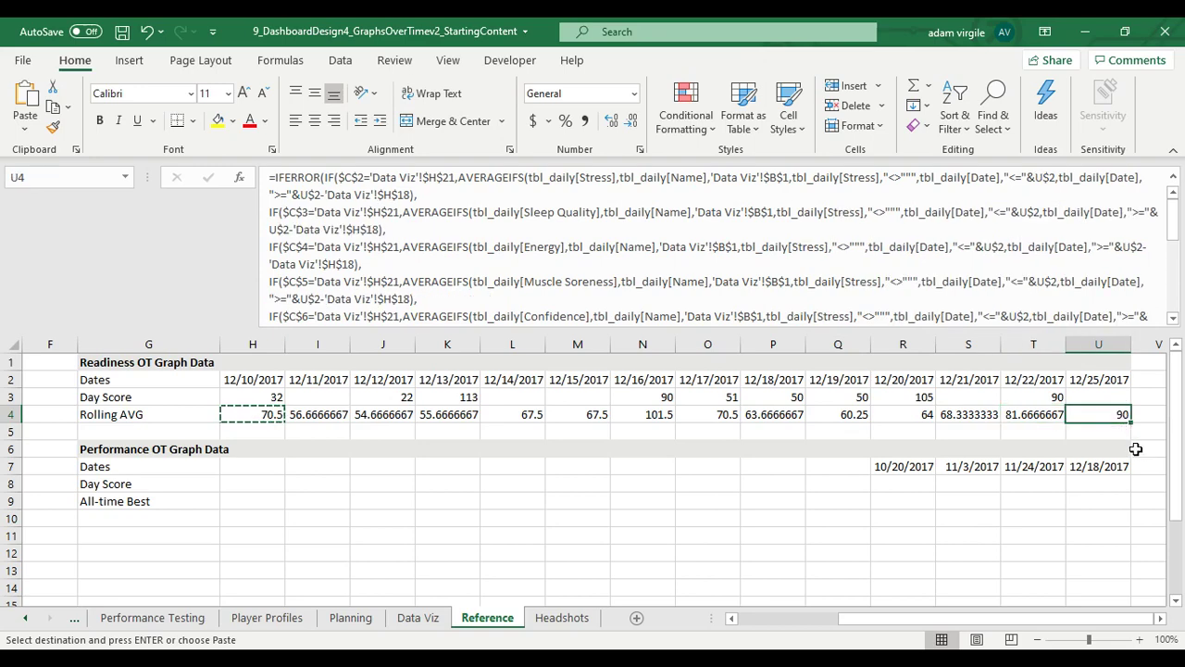
key("ctrl+v")
key("Escape")
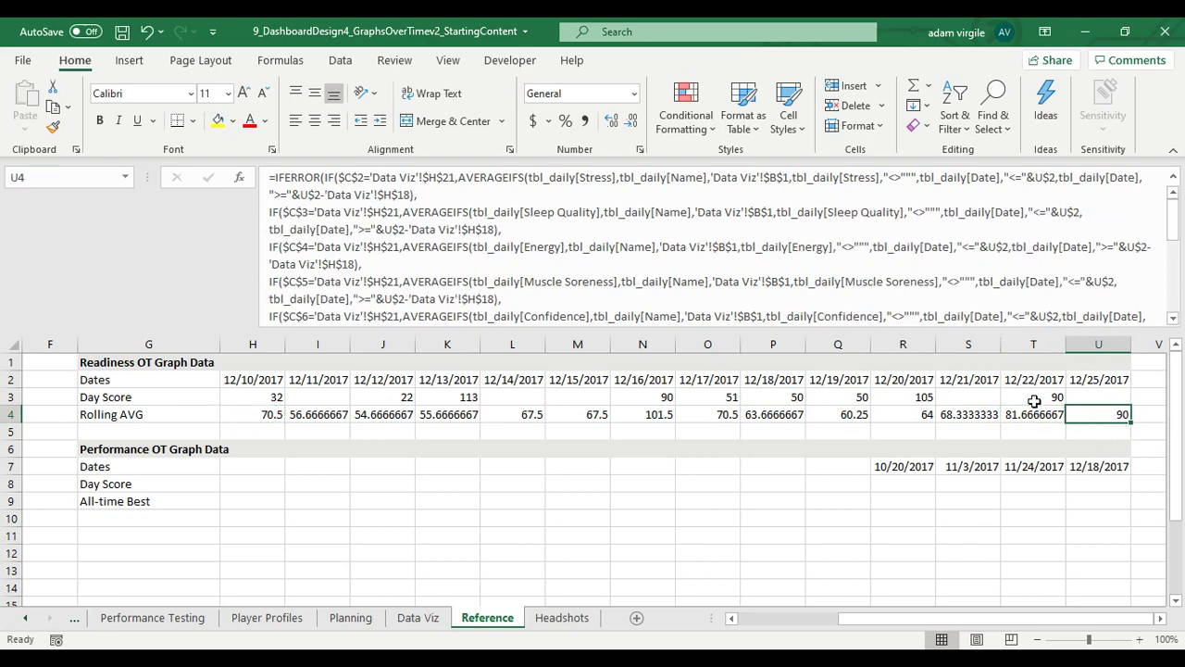
Step: Copy the readiness Day Score formula from U3 into the performance Day Score cell U8
left_click(1107, 393)
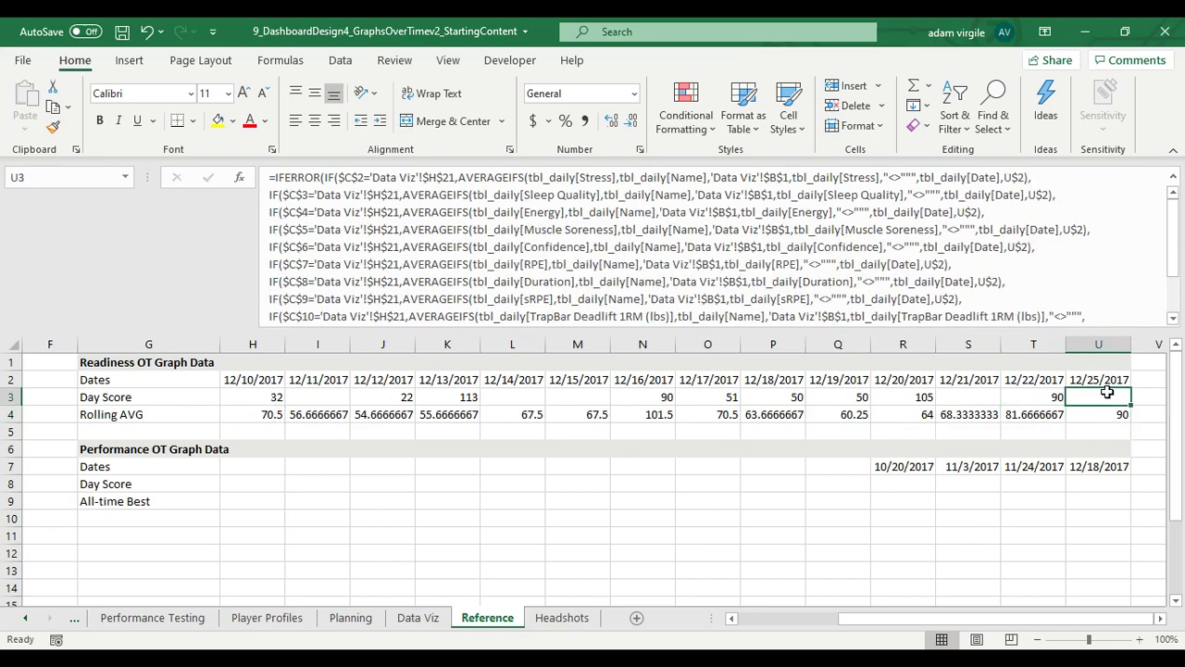
key("ctrl+c")
left_click(1107, 483)
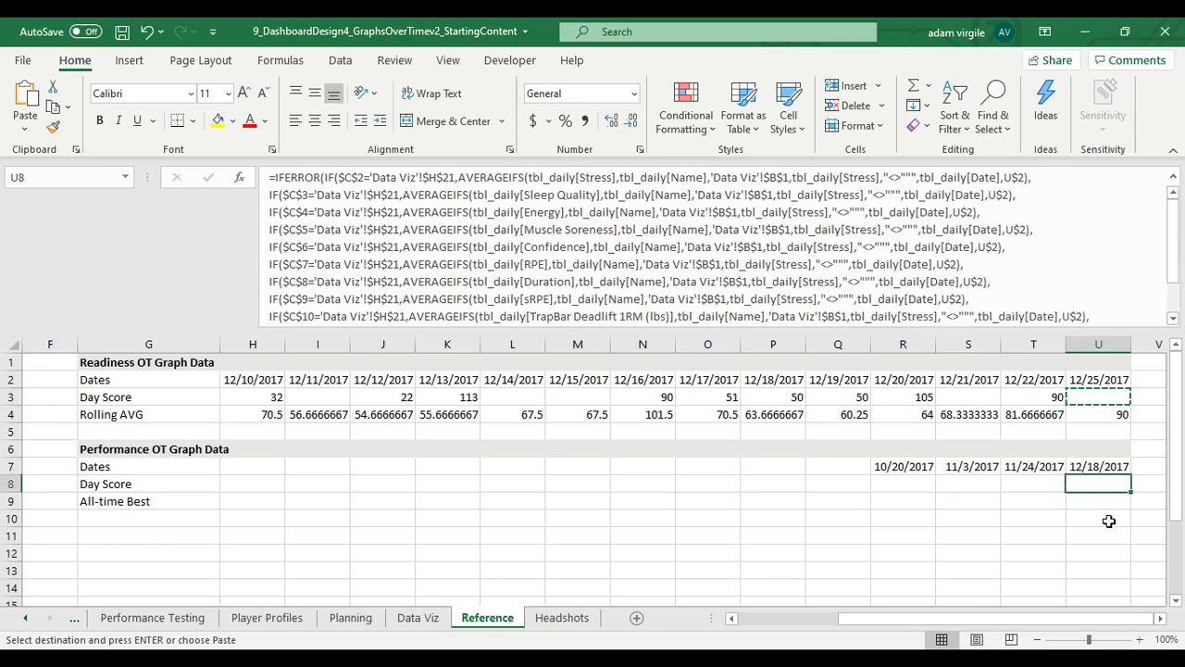
key("ctrl+v")
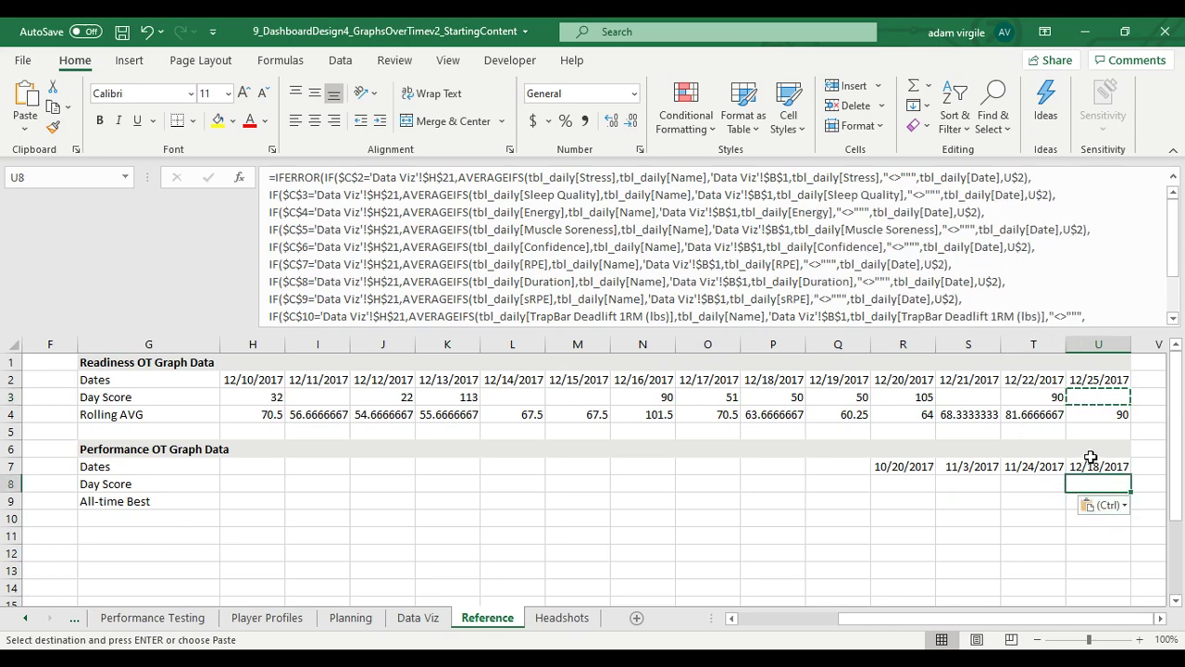
Step: Examine the date references in U8's formula against the performance dates in row 7
left_click(1008, 272)
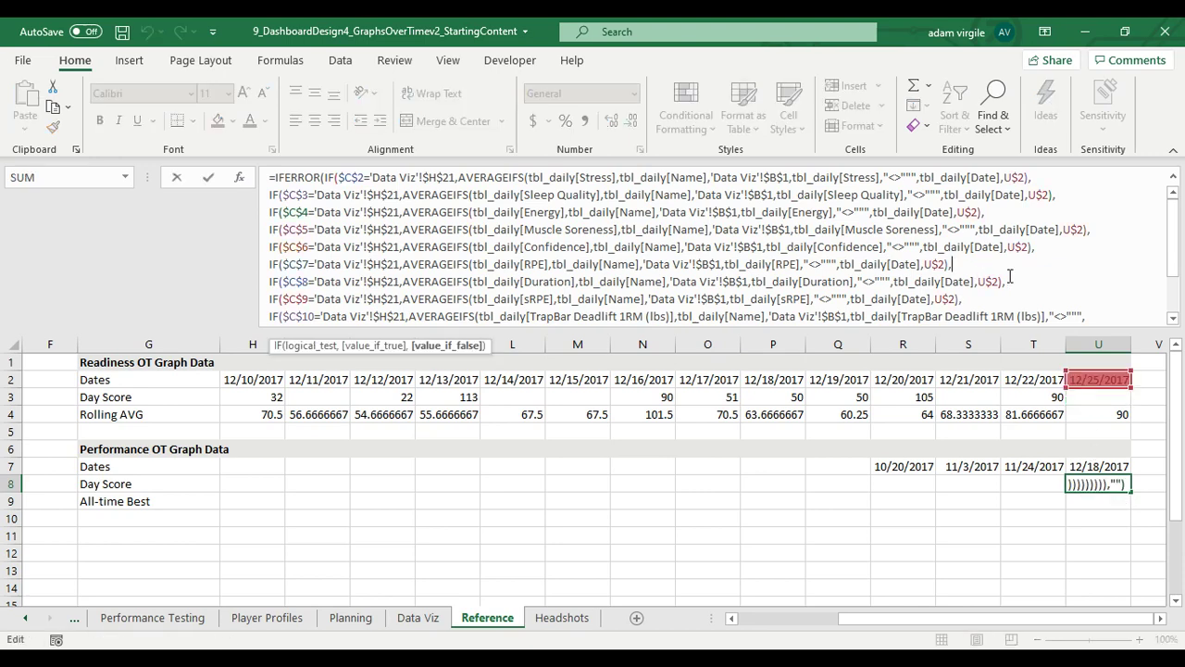
left_click(1022, 177)
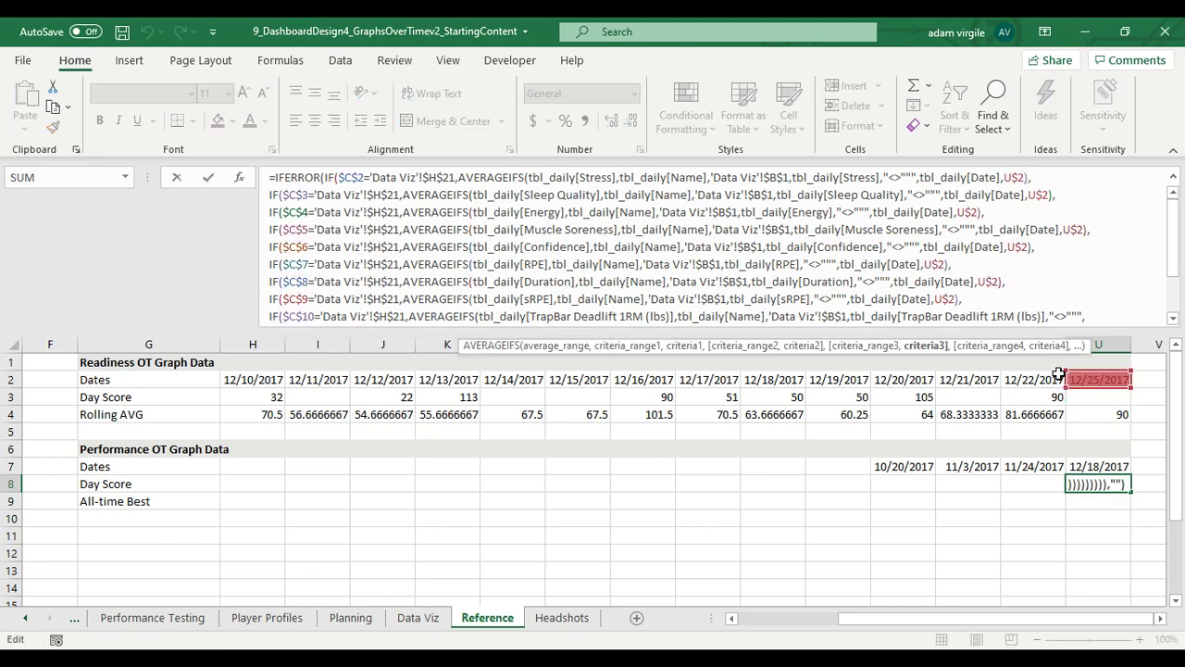
key("Escape")
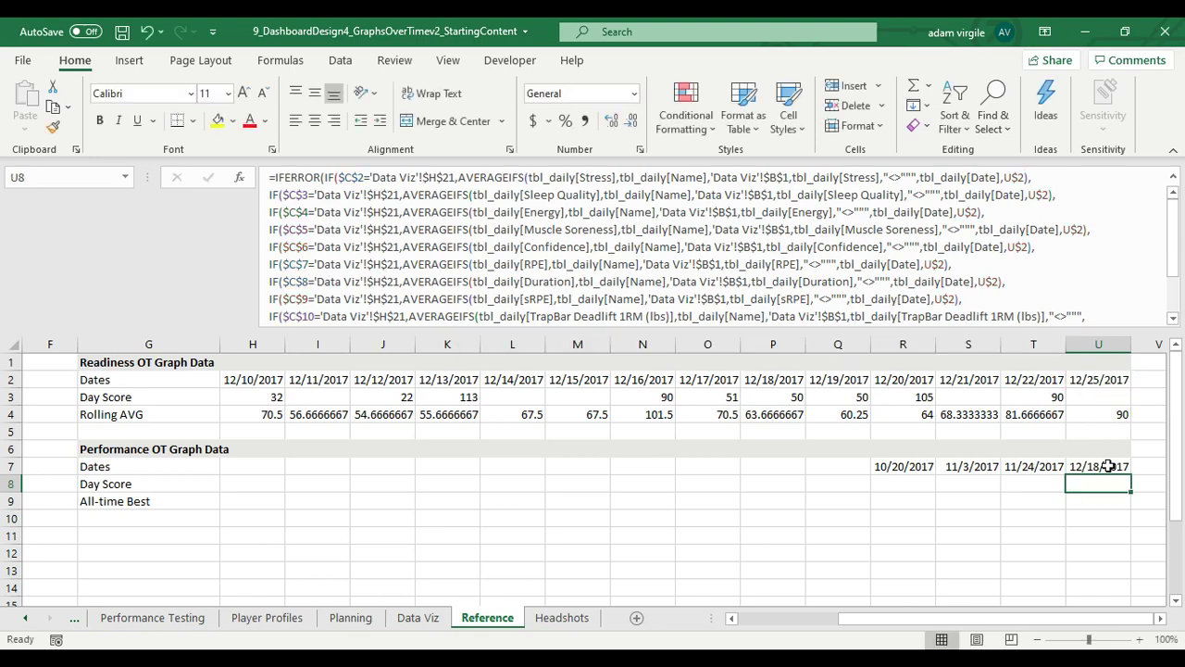
left_click(1107, 471)
left_click(11, 467)
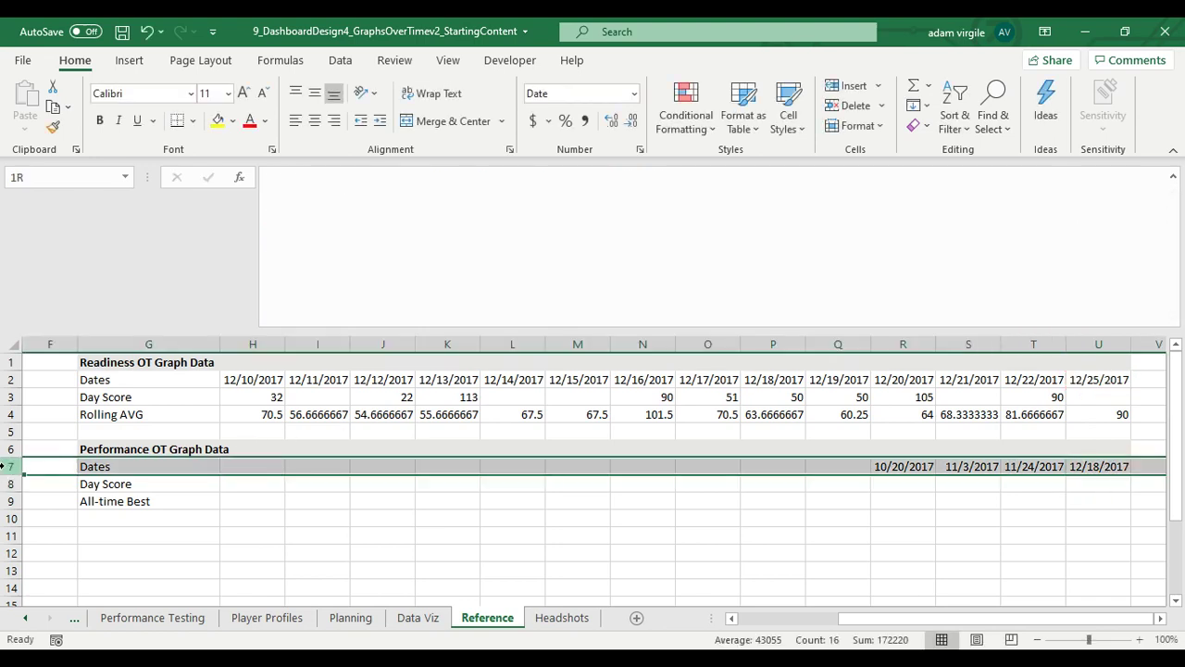
left_click(1085, 344)
left_click(1107, 479)
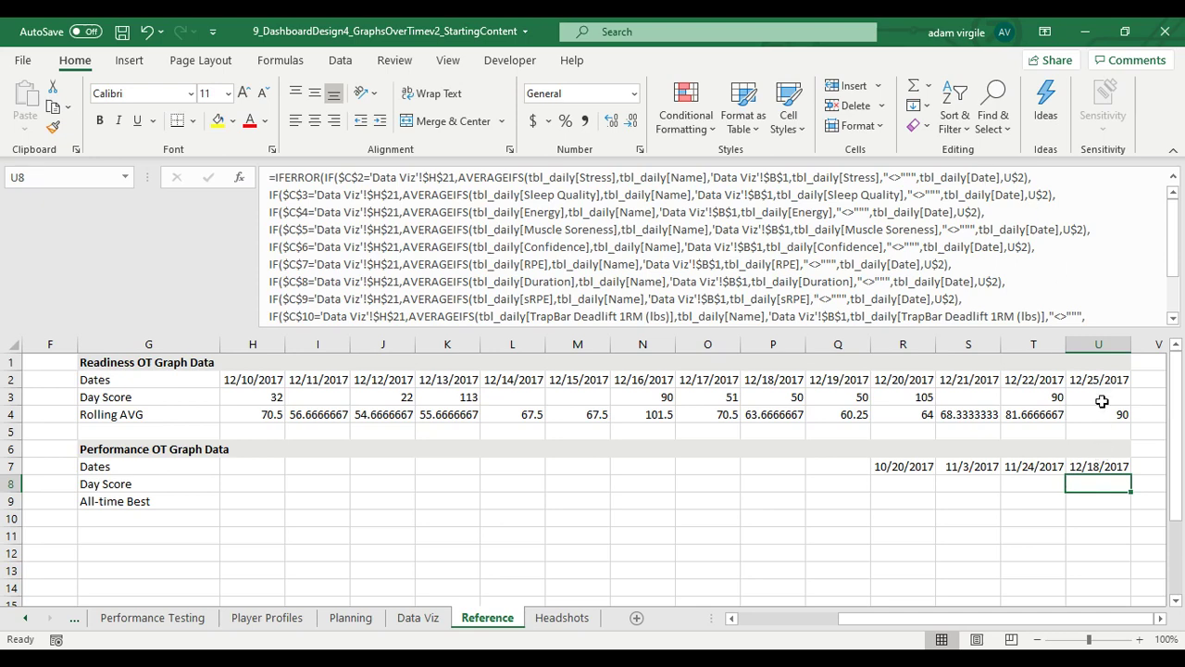
left_click(1109, 470)
left_click(1108, 480)
Step: Replace every U$2 reference with U$7 in the performance Day Score formula in U8
left_click_drag(1102, 483, 1101, 513)
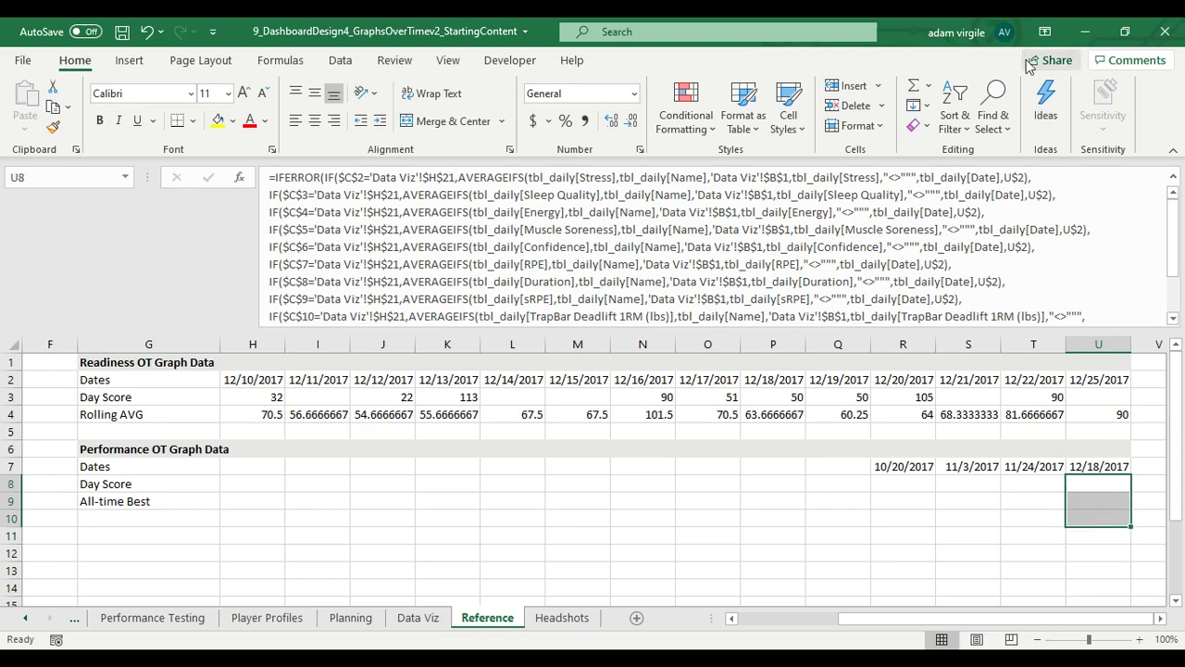
left_click(993, 115)
left_click(1029, 175)
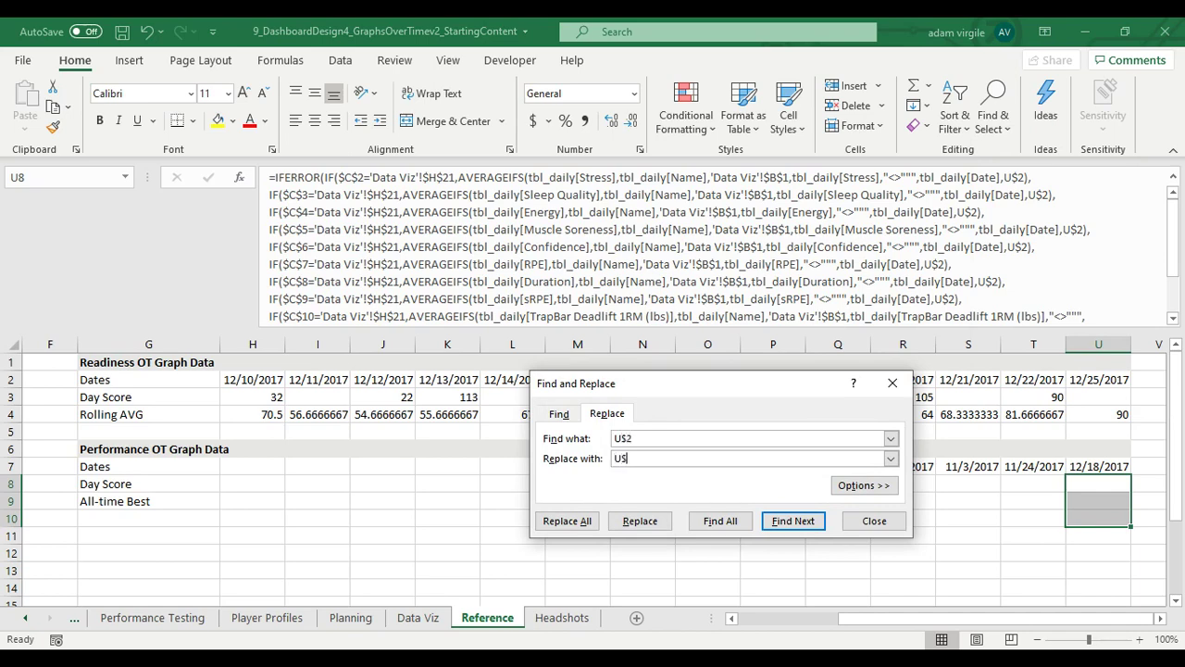
key("alt+a")
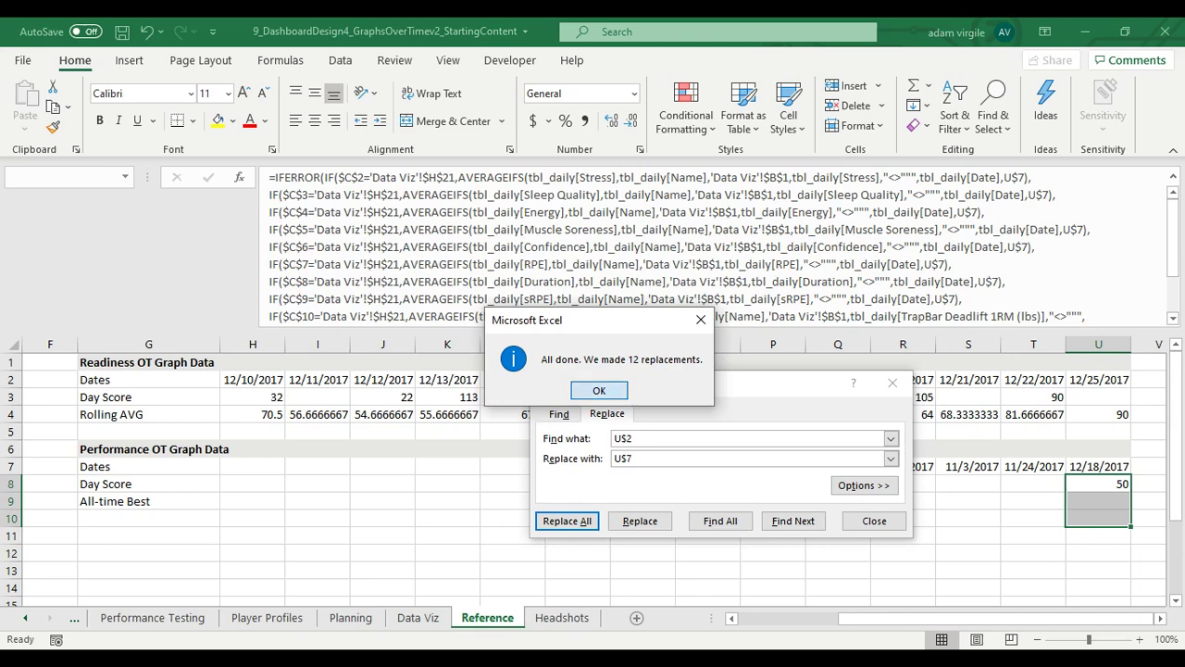
key("Return")
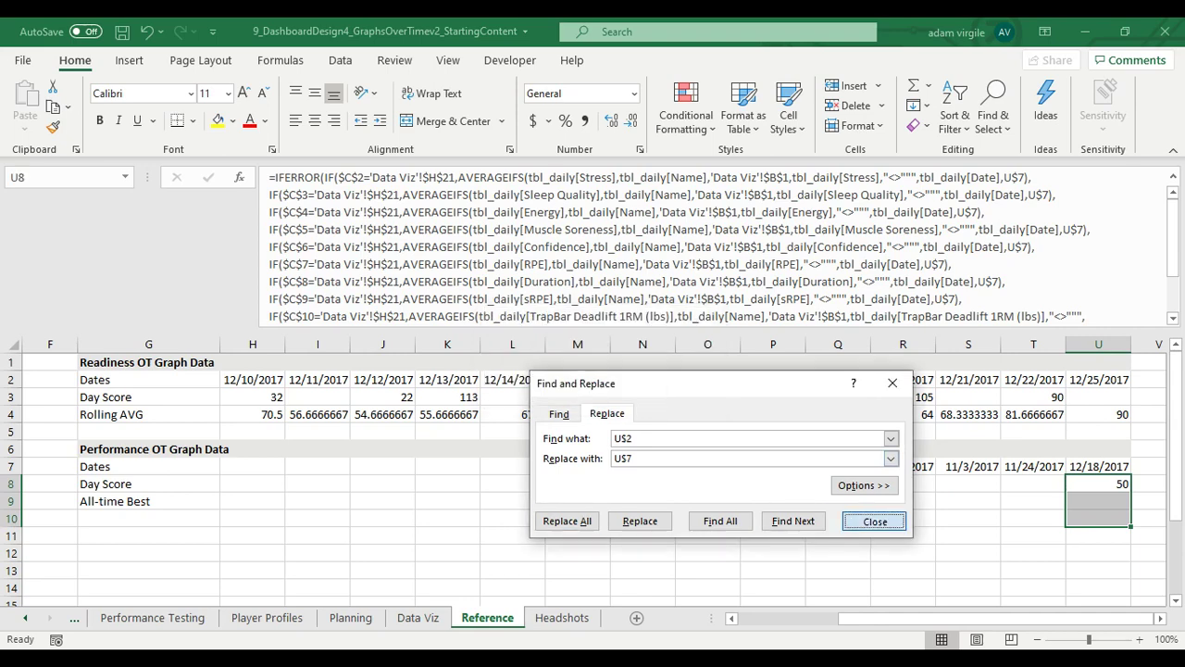
key("Escape")
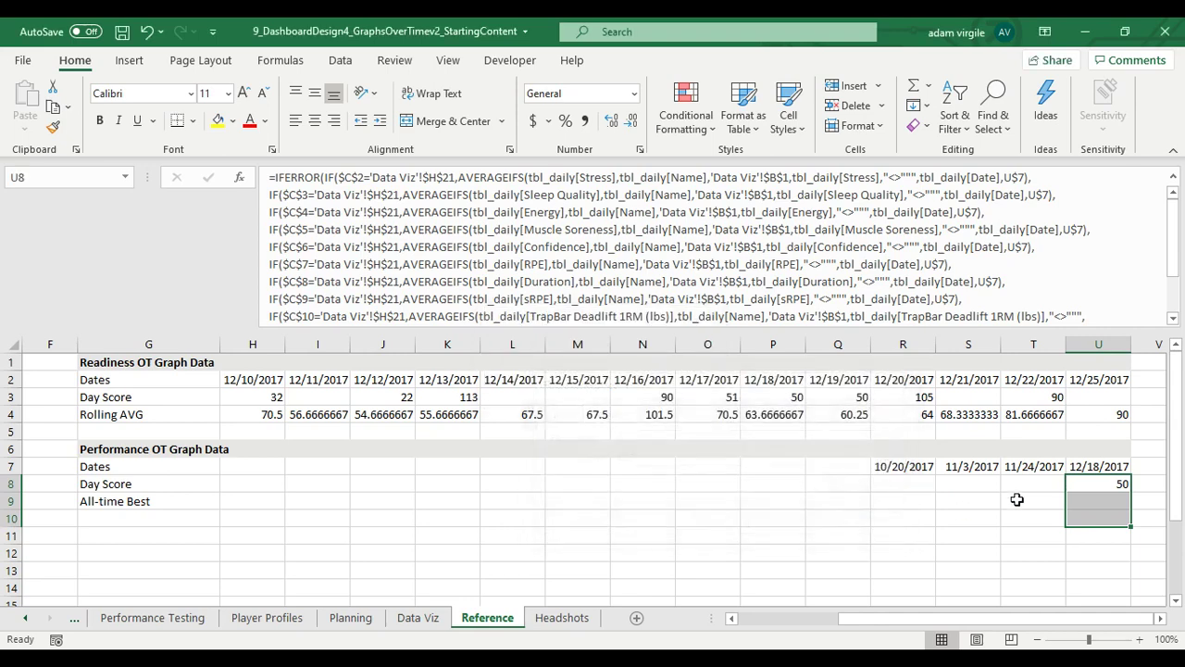
Step: Examine U8's condition references and compare the Performance OT Graph list in column E with the Readiness OT Graph list in column C
left_click(1100, 486)
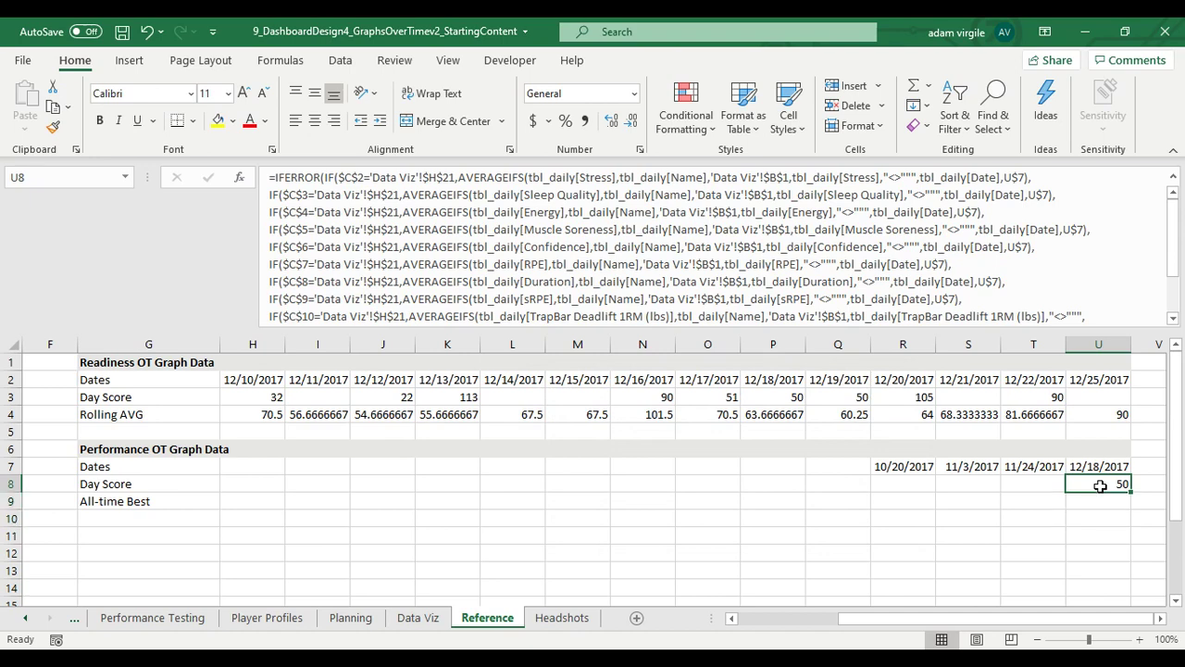
left_click(302, 194)
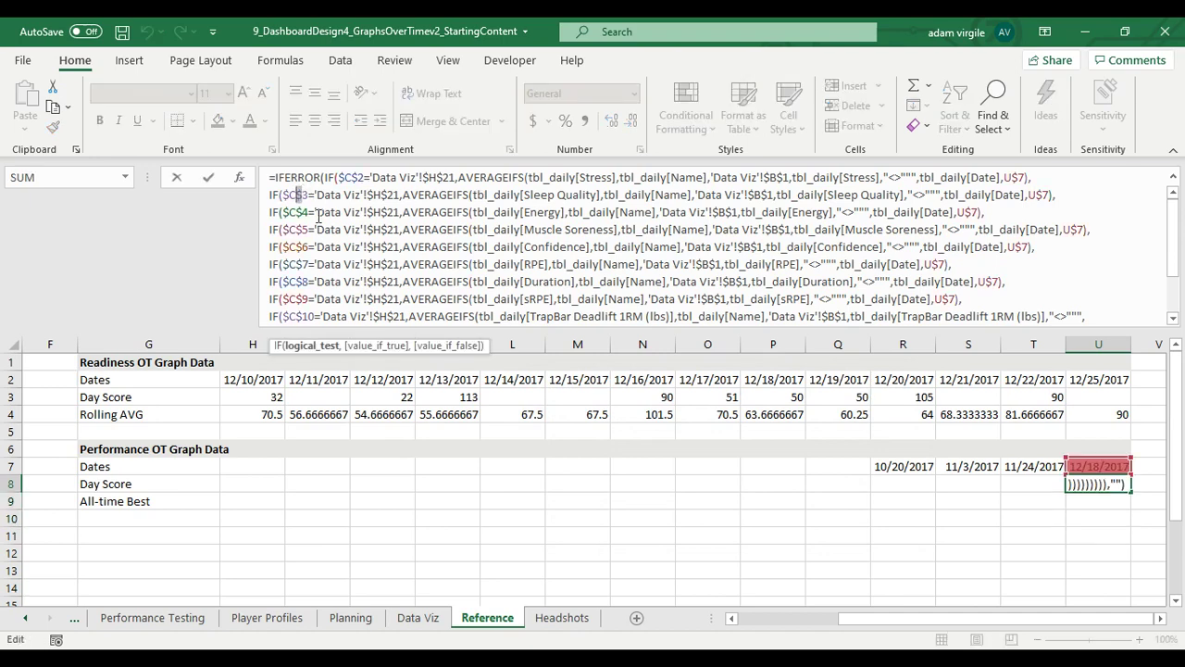
left_click_drag(905, 618, 804, 617)
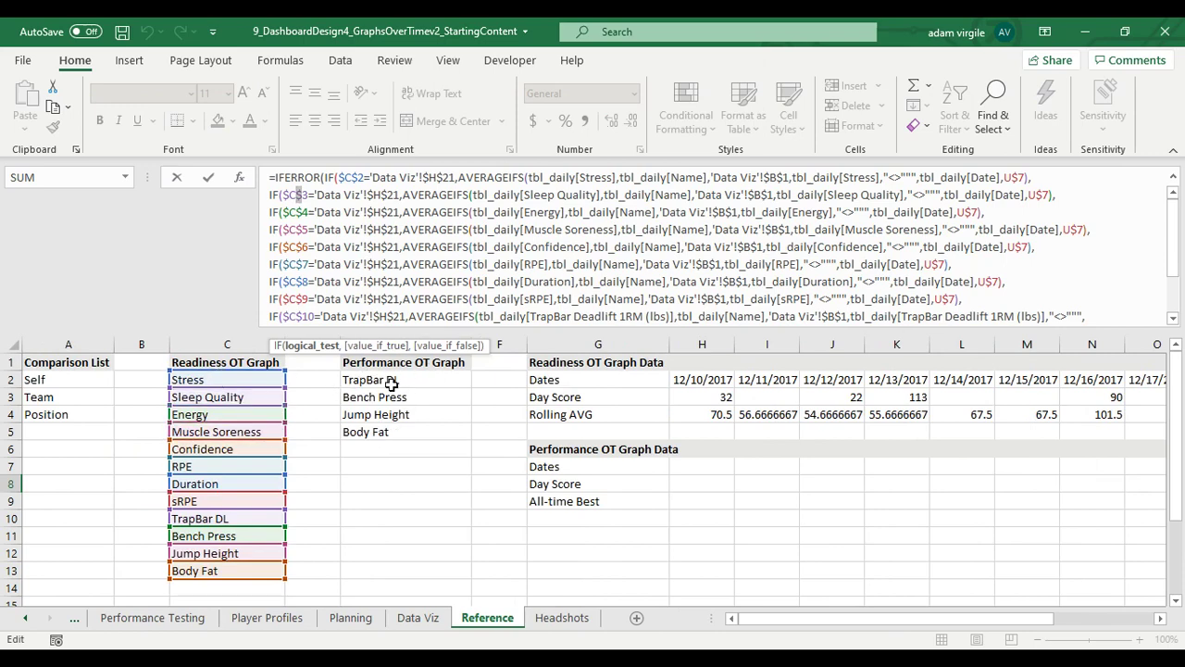
key("Escape")
left_click_drag(1000, 627, 893, 626)
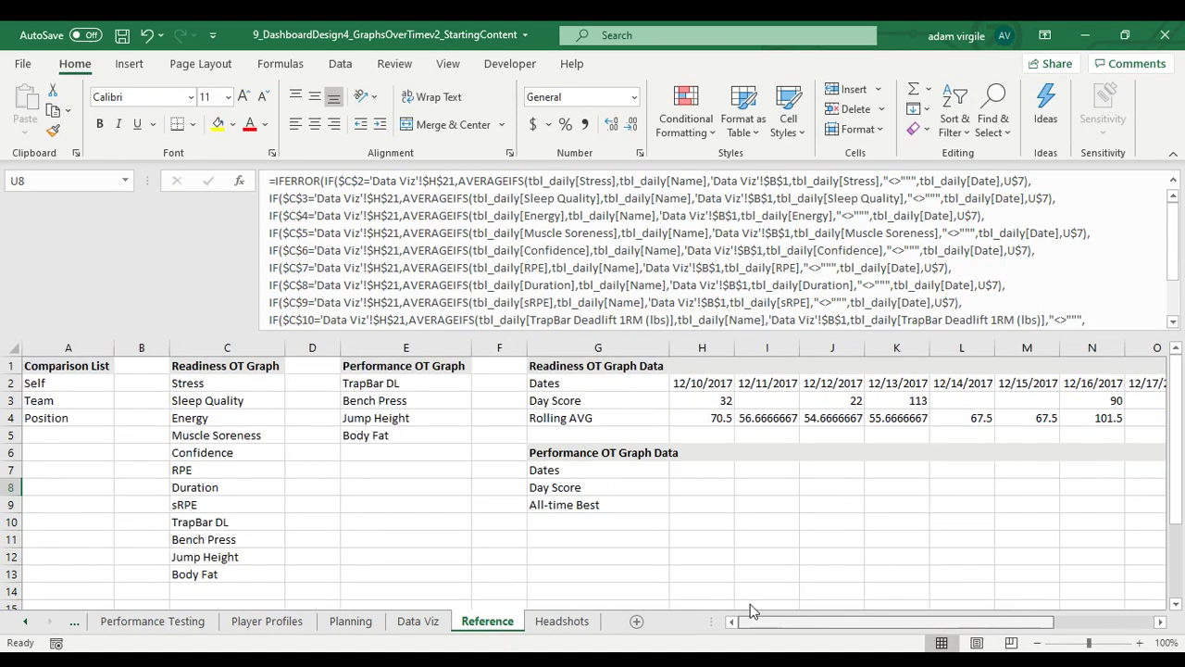
left_click(435, 362)
key("ctrl+space")
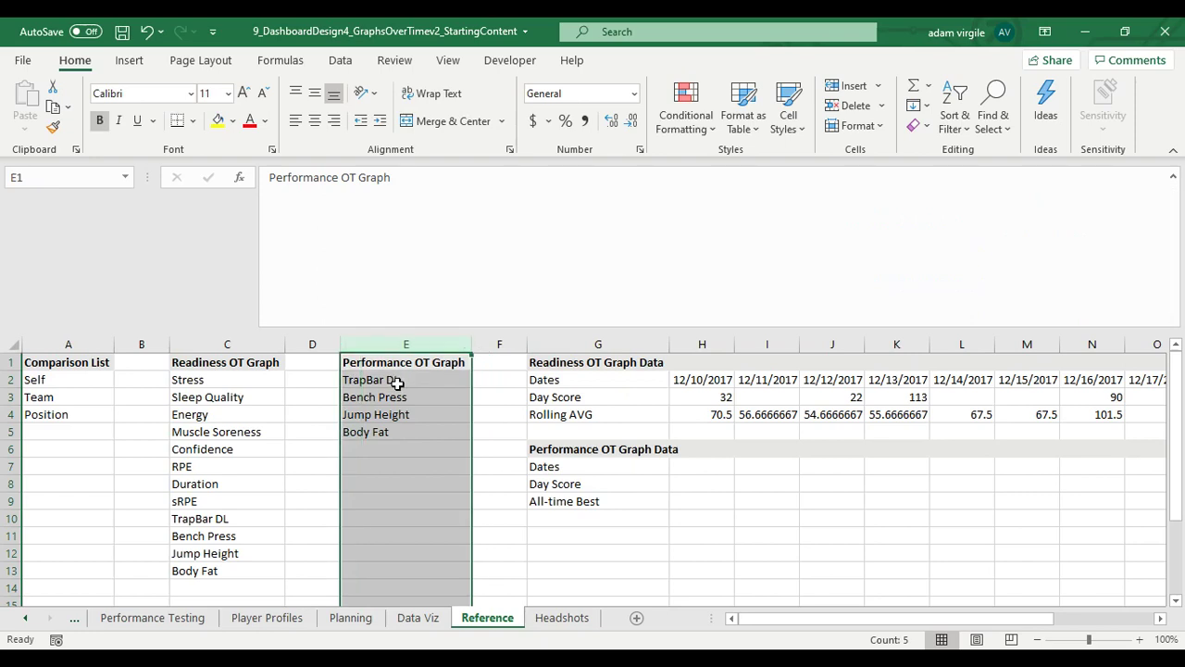
left_click_drag(396, 379, 392, 432)
left_click(393, 433)
left_click(395, 453)
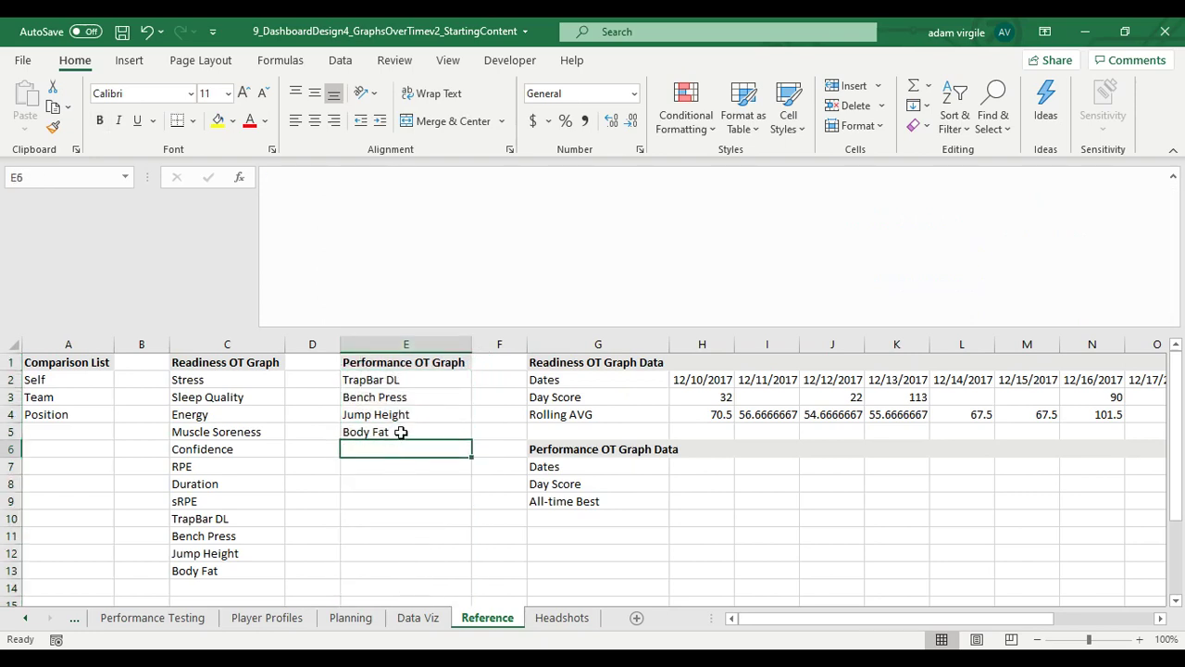
left_click_drag(224, 567, 233, 532)
key("ctrl+c")
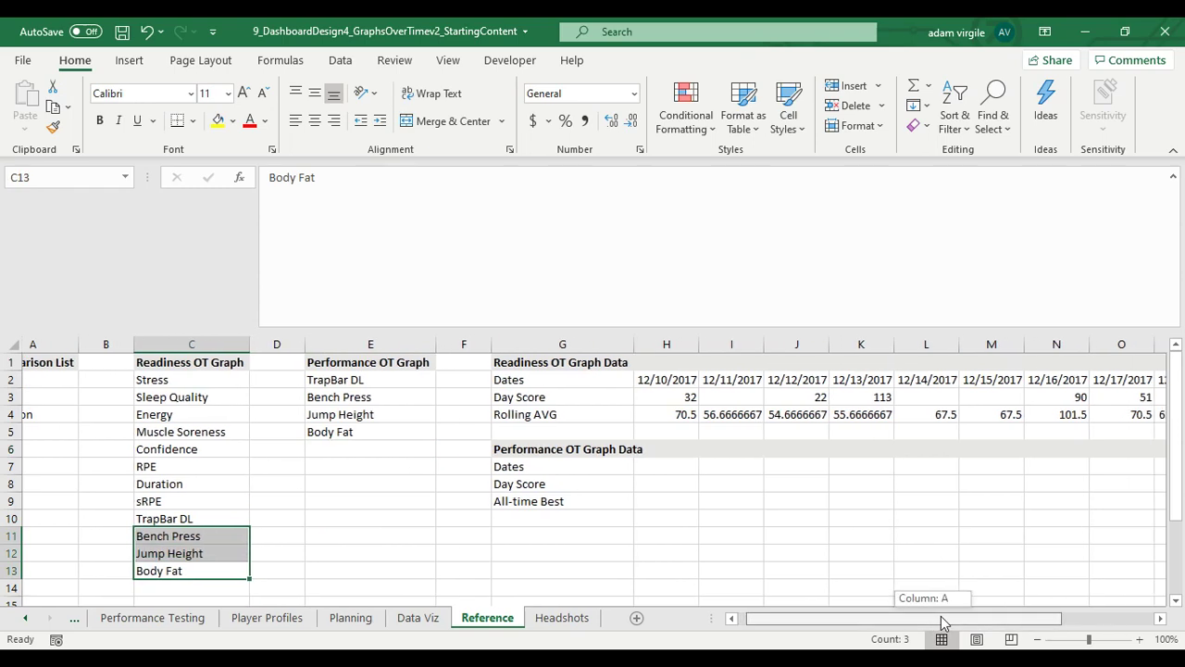
key("ctrl+v")
left_click(238, 567)
left_click_drag(238, 567, 238, 522)
left_click_drag(794, 625, 921, 630)
Step: Replace every $C$ reference with $E$ in the performance Day Score formula in U8
left_click(1111, 485)
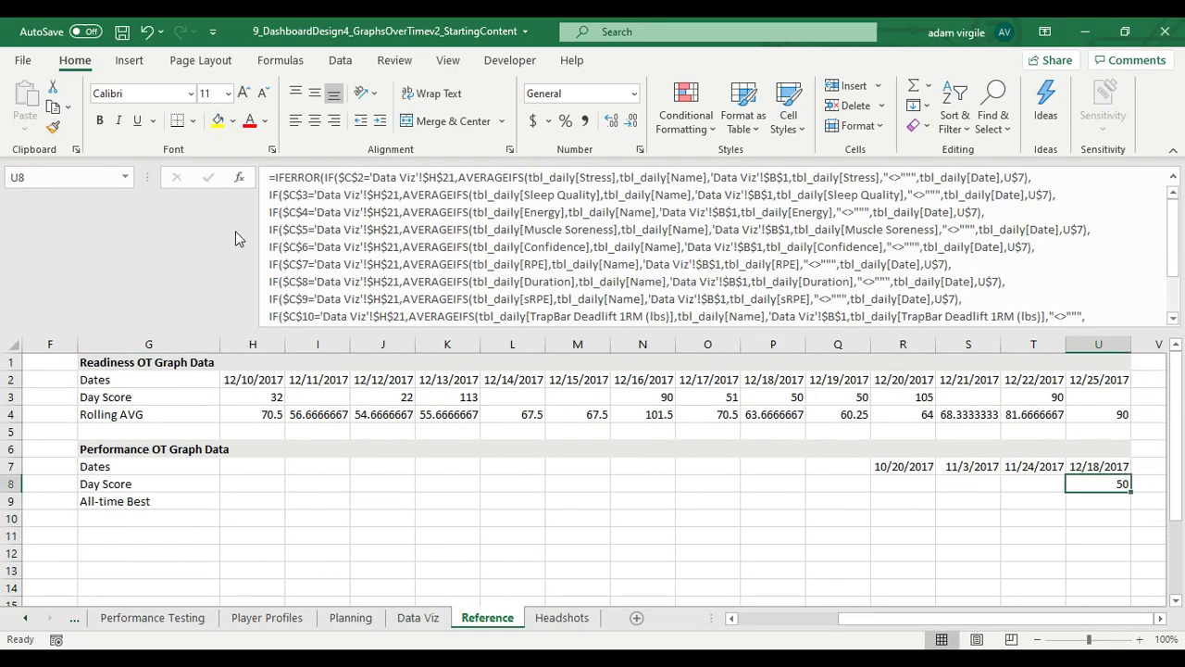
left_click(305, 212)
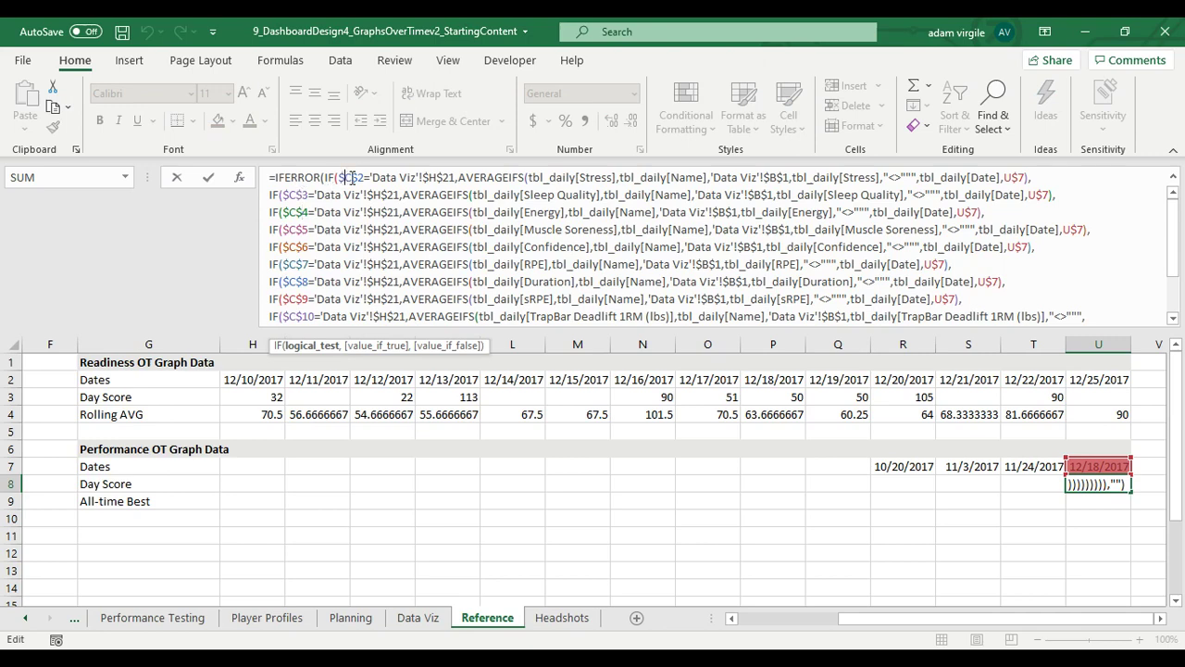
left_click_drag(359, 176, 339, 177)
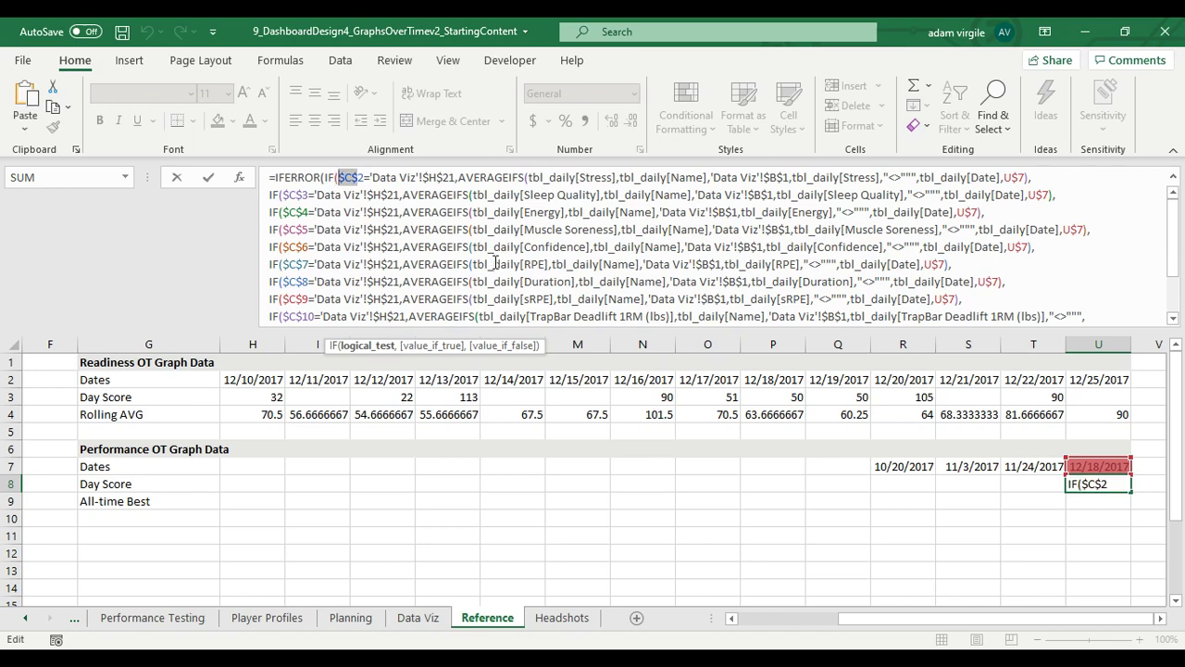
key("ctrl+Return")
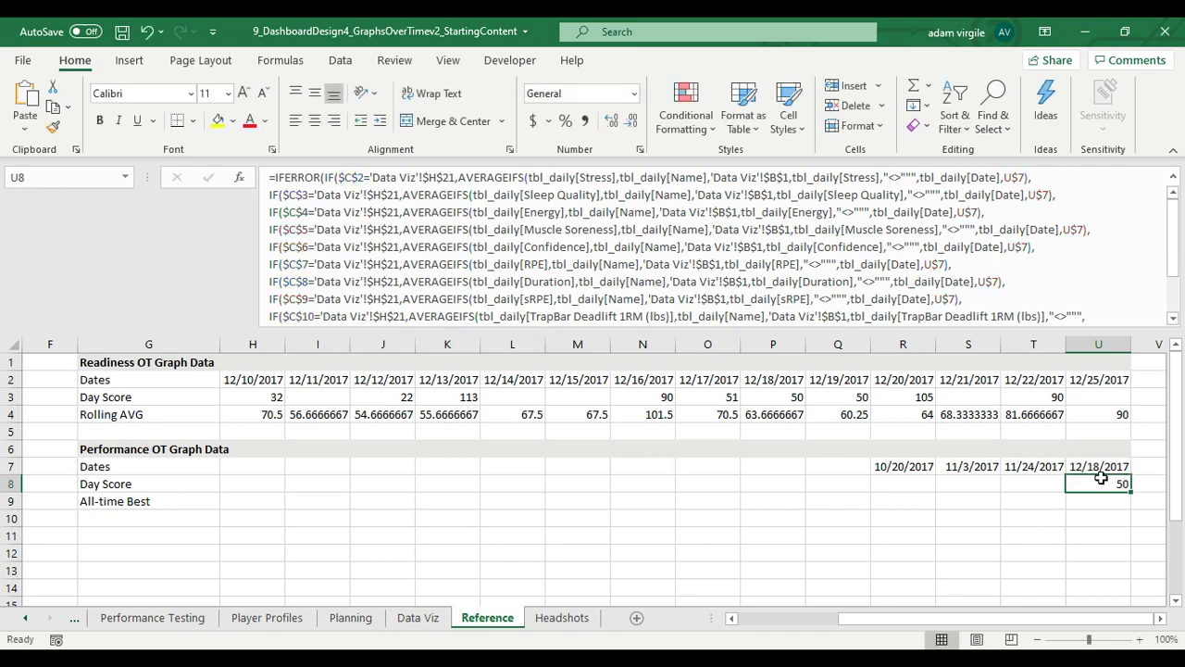
left_click_drag(1102, 481, 1102, 501)
left_click(991, 119)
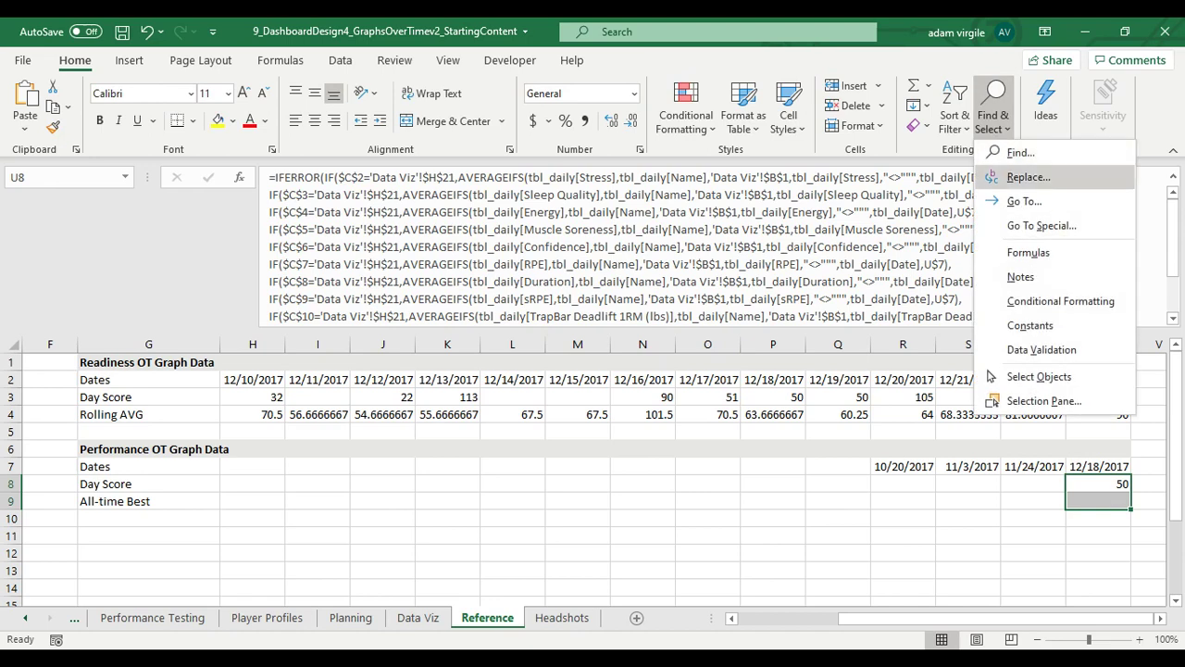
left_click(1021, 177)
key("shift+Tab")
type("$C$")
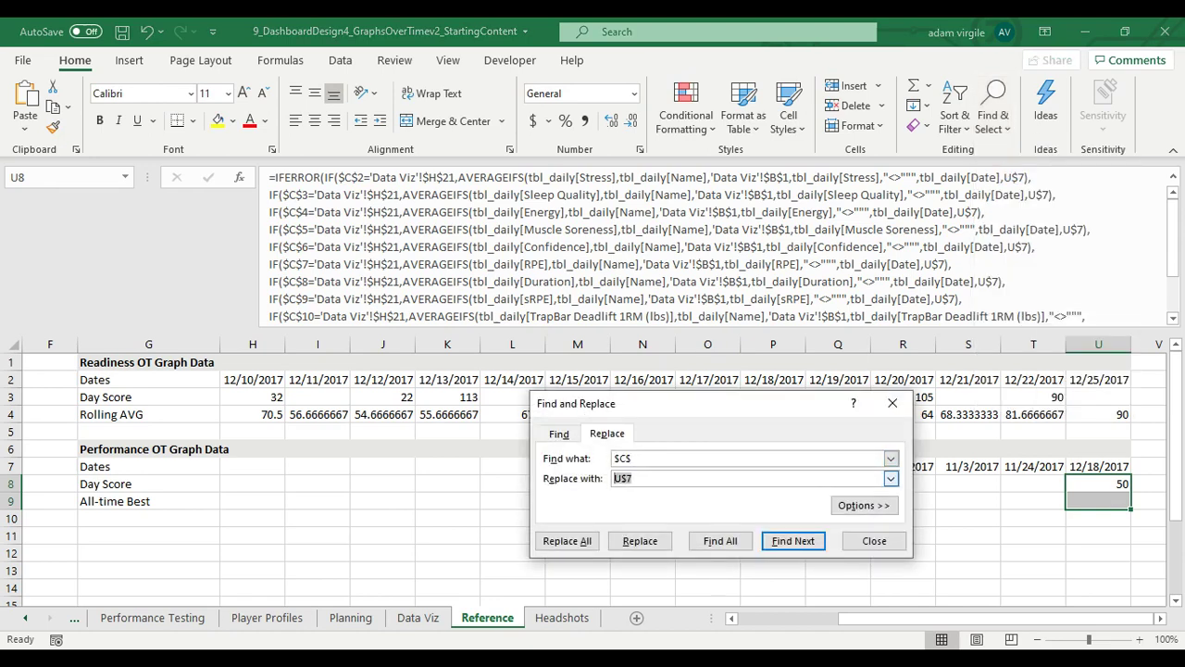
type("$E$")
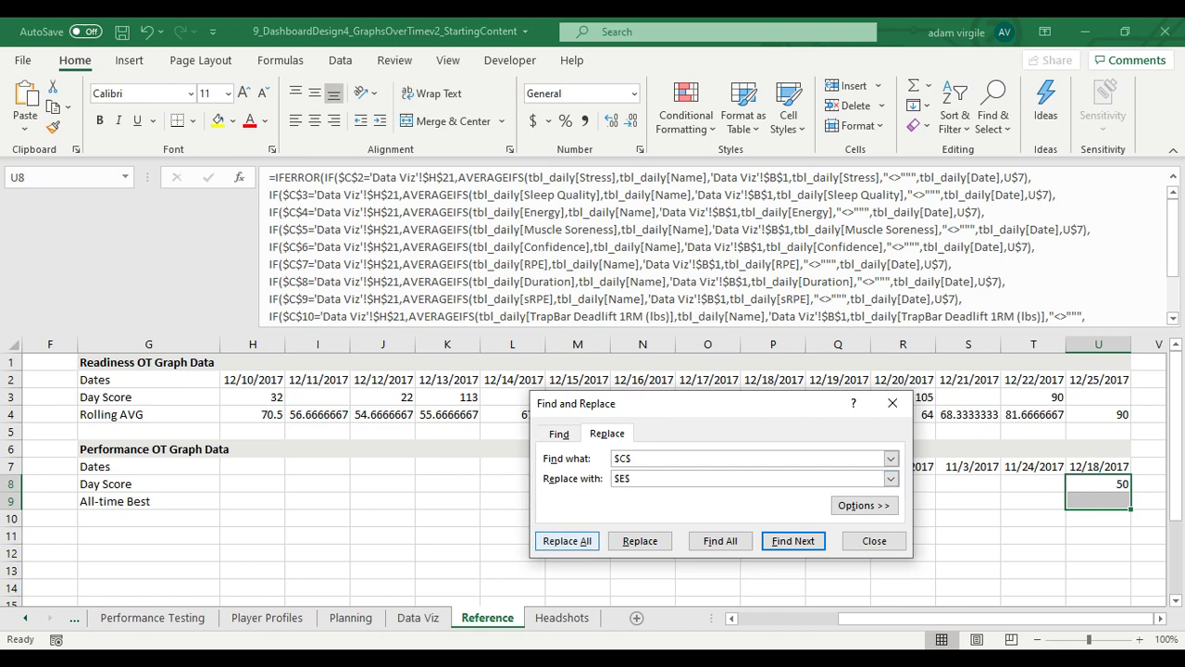
left_click(567, 541)
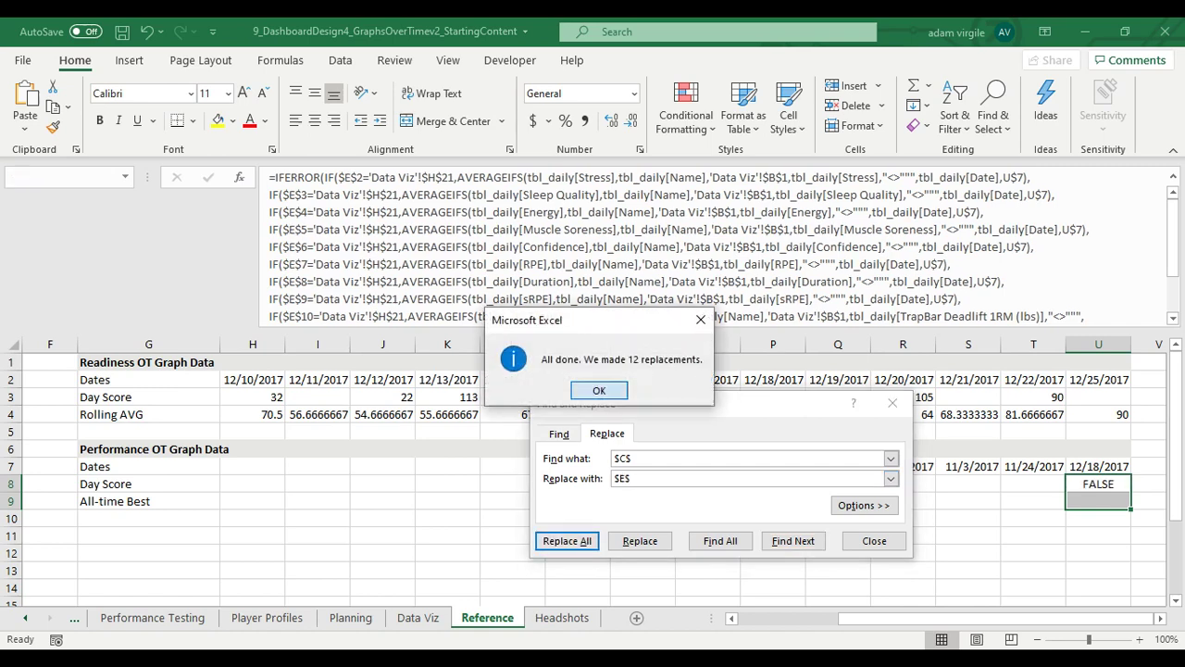
key("Return")
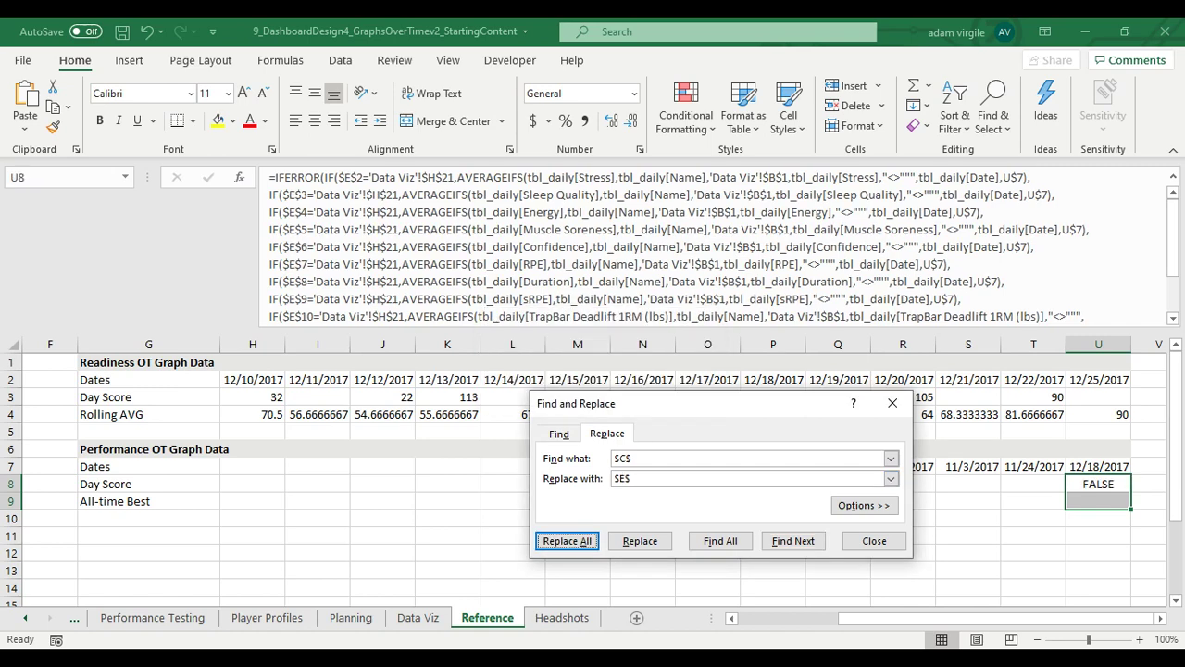
left_click(874, 540)
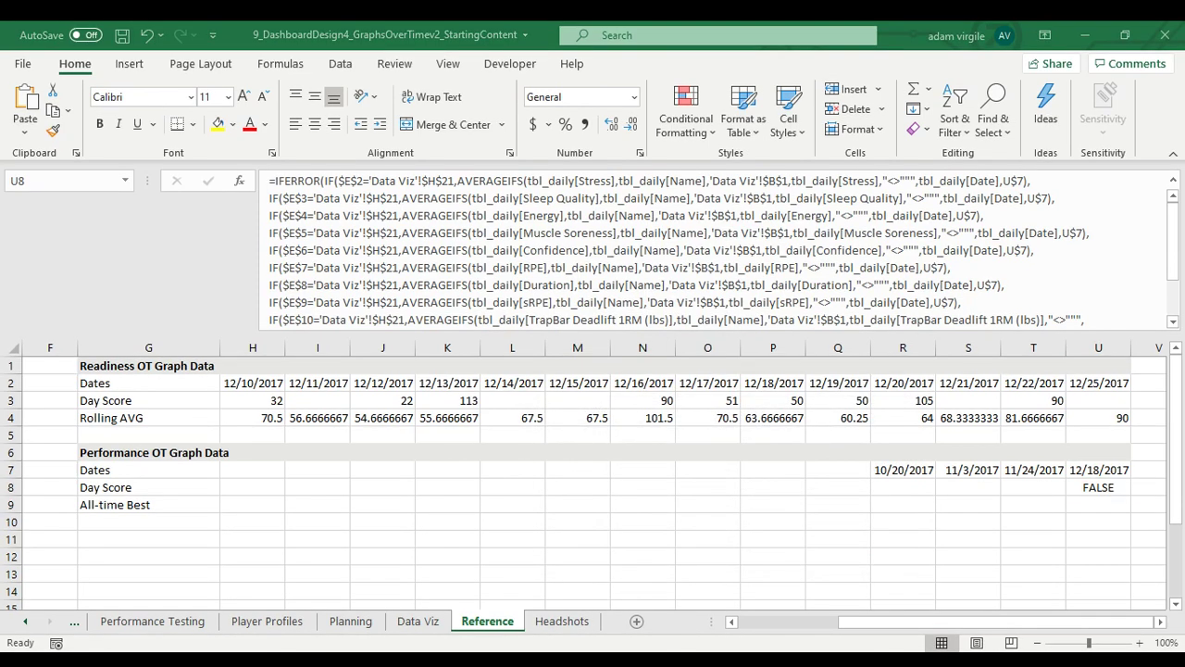
Step: Check U8's 'Data Viz'!$H$21 reference against the readiness and performance selections in H21 and H22 on the Data Viz sheet, and return to Reference
left_click(1098, 505)
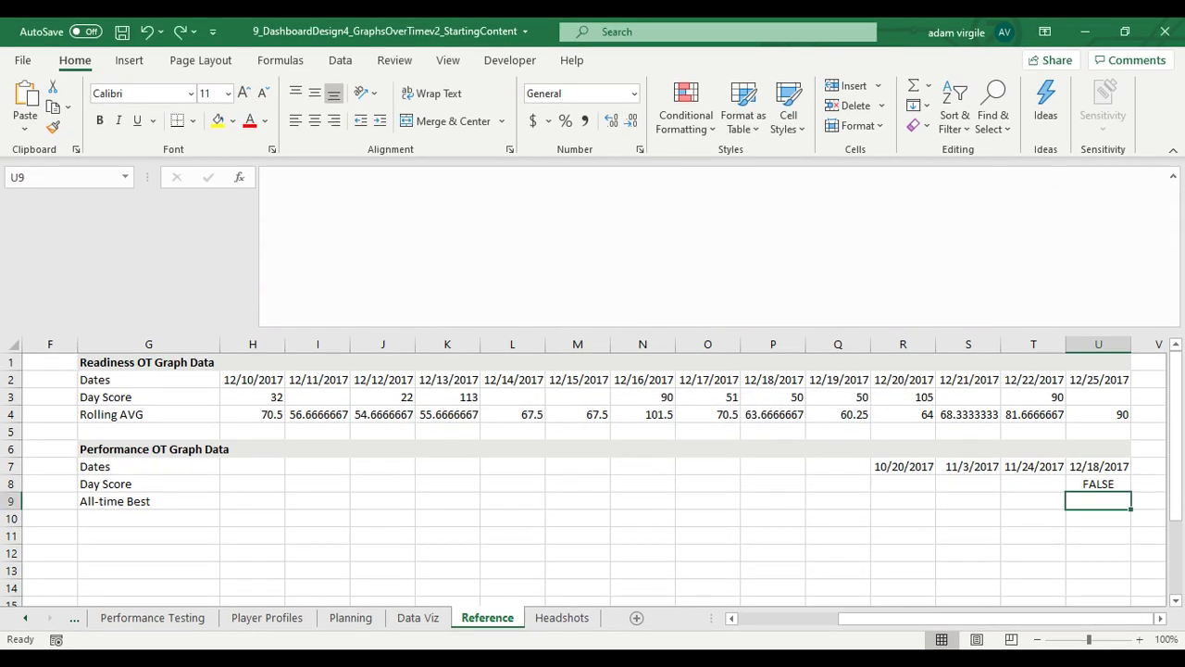
left_click_drag(1093, 487, 1093, 503)
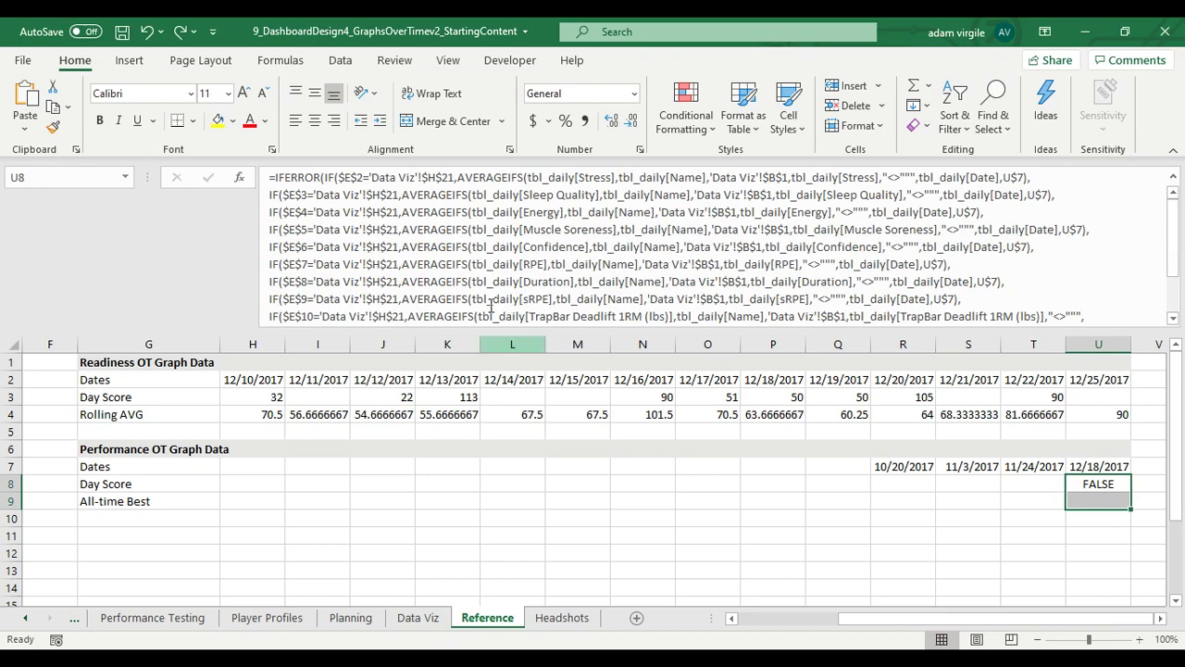
left_click(424, 178)
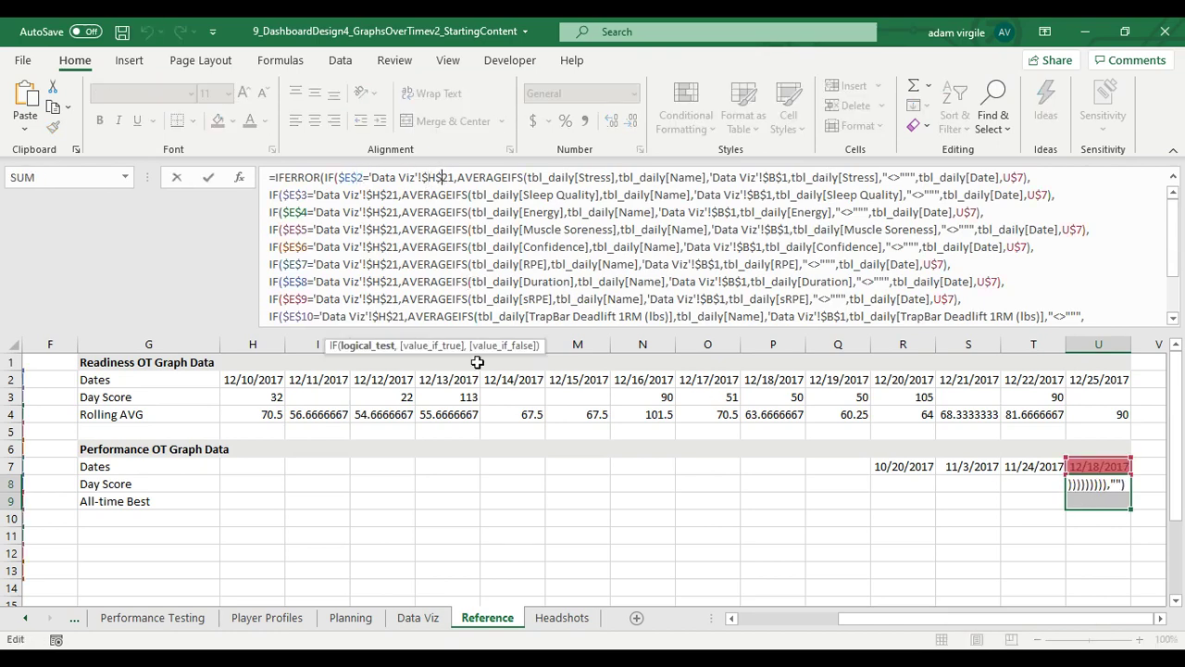
key("Return")
left_click(417, 617)
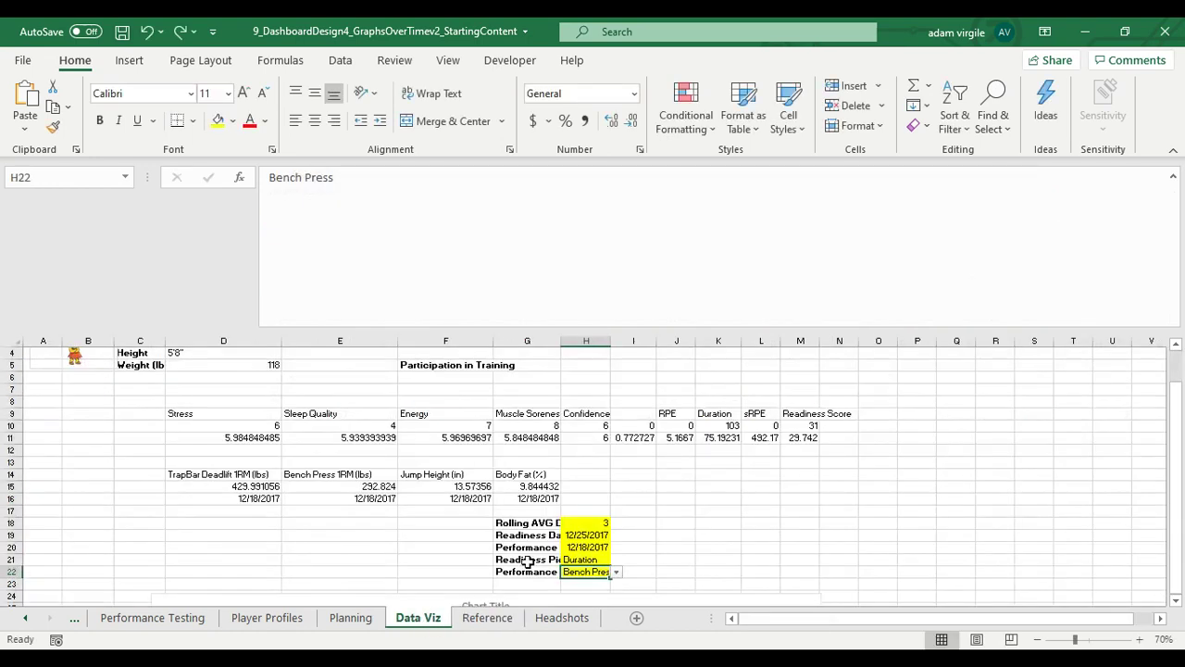
left_click(582, 560)
left_click(593, 571)
left_click(561, 617)
left_click(487, 617)
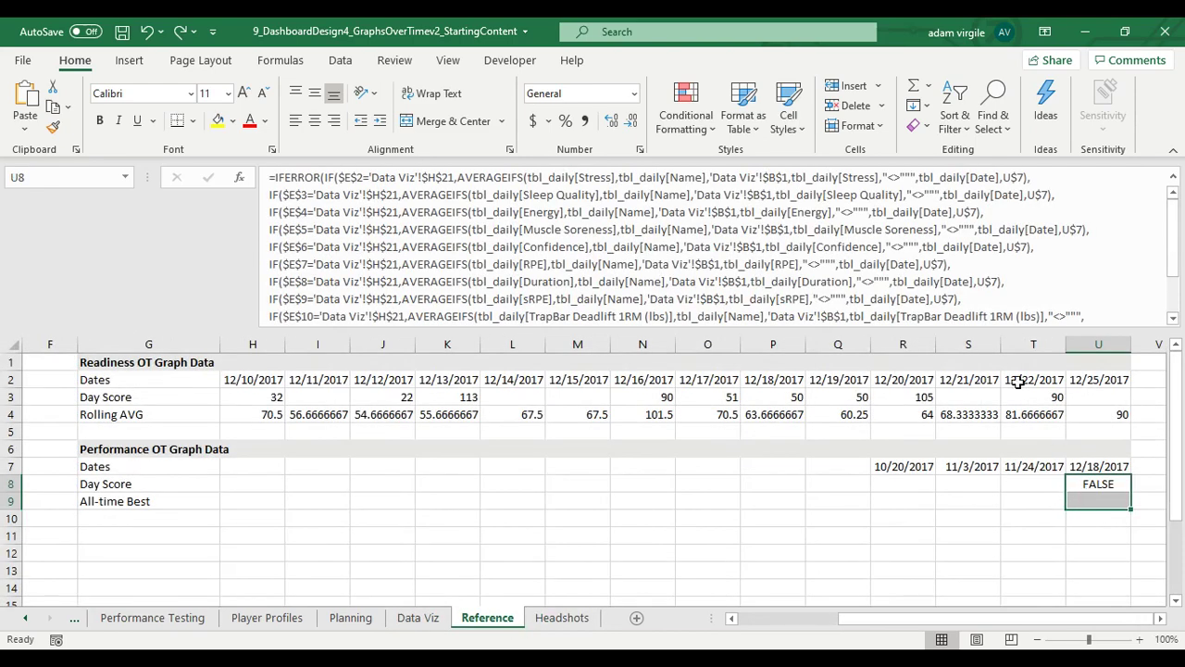
Step: Replace every 'Data Viz'!$H$21 reference with 'Data Viz'!$H$22 in the performance Day Score formula in U8
left_click(993, 109)
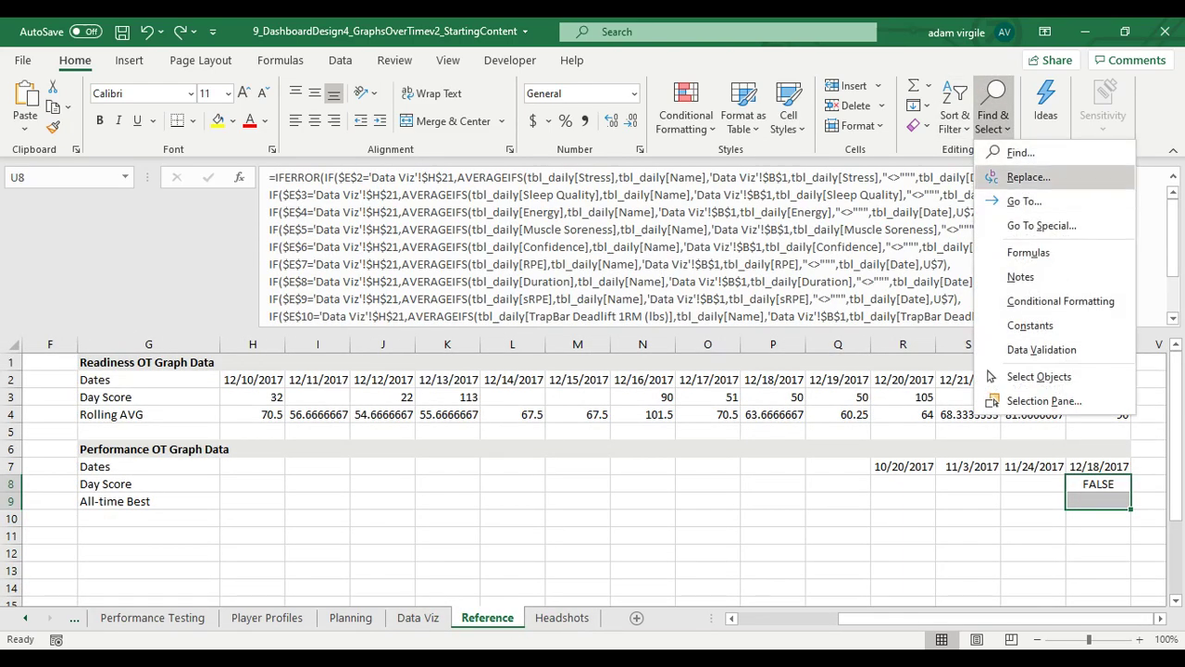
left_click(1028, 176)
left_click(740, 491)
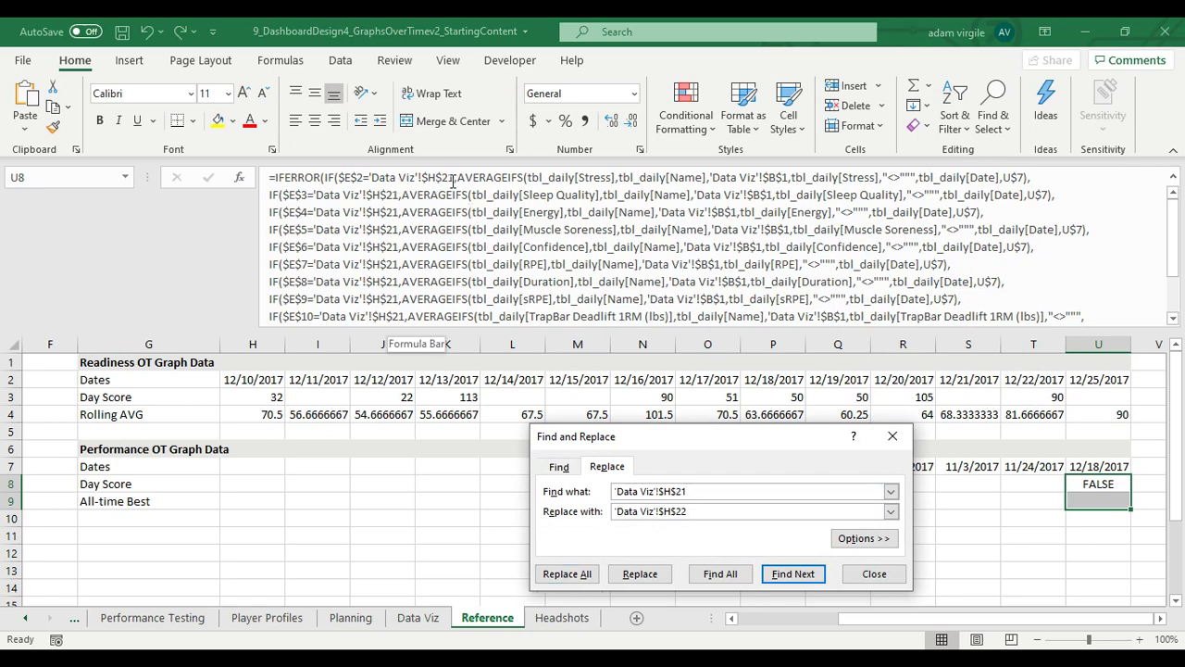
left_click_drag(454, 177, 370, 177)
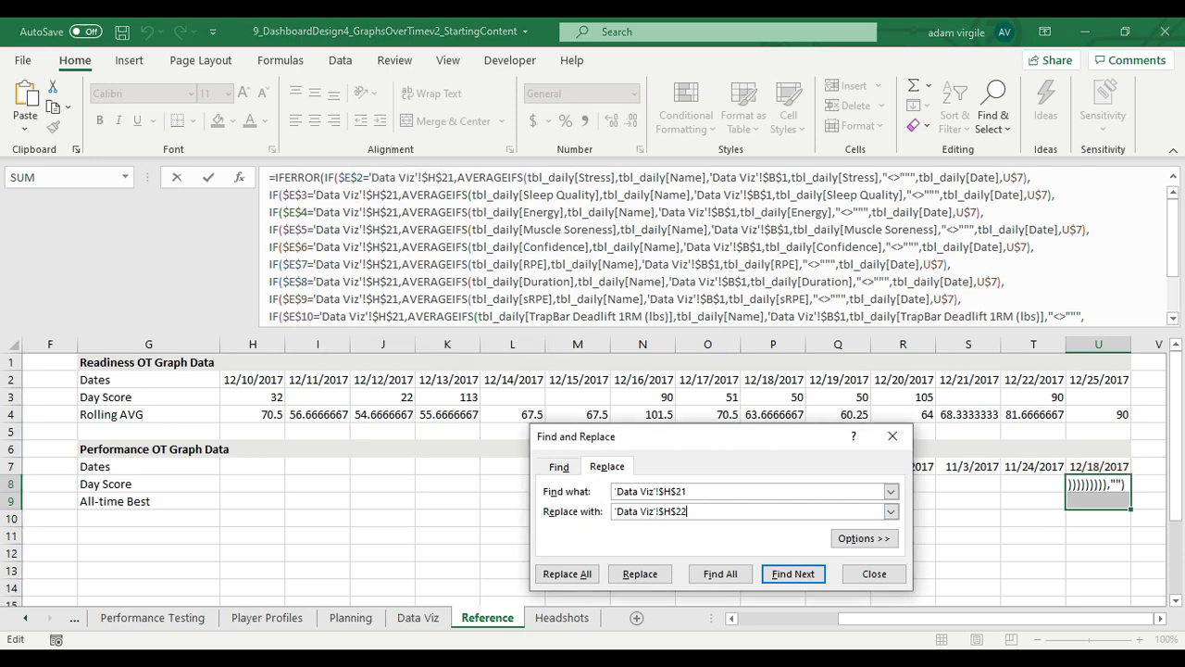
left_click(567, 573)
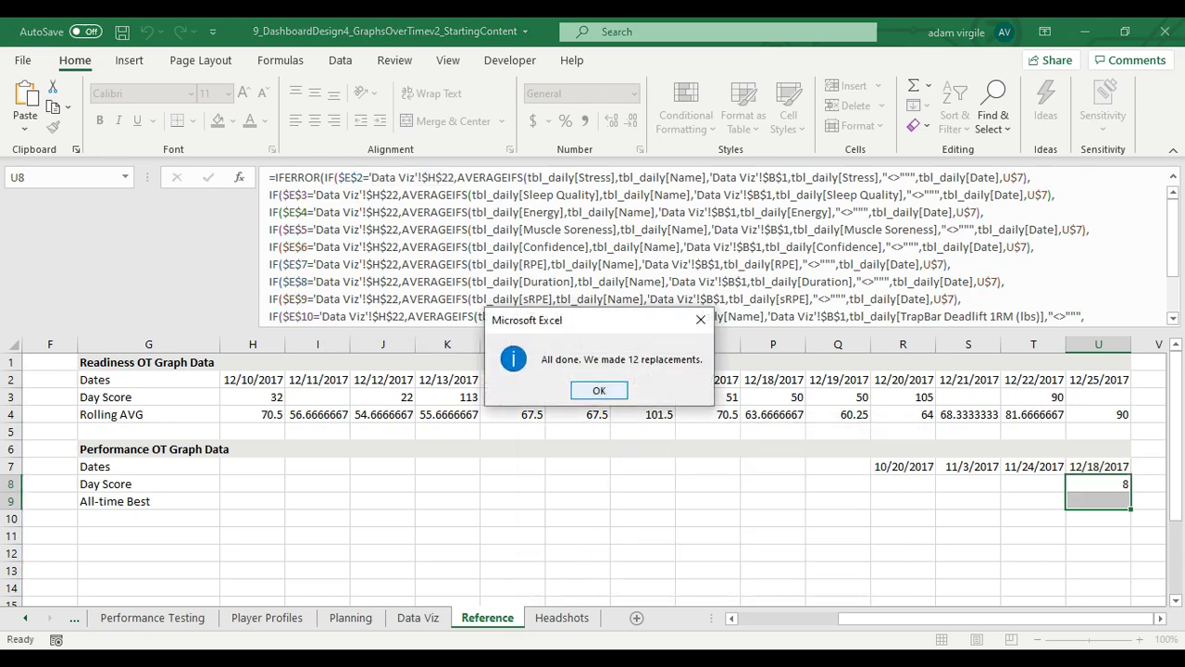
left_click(599, 390)
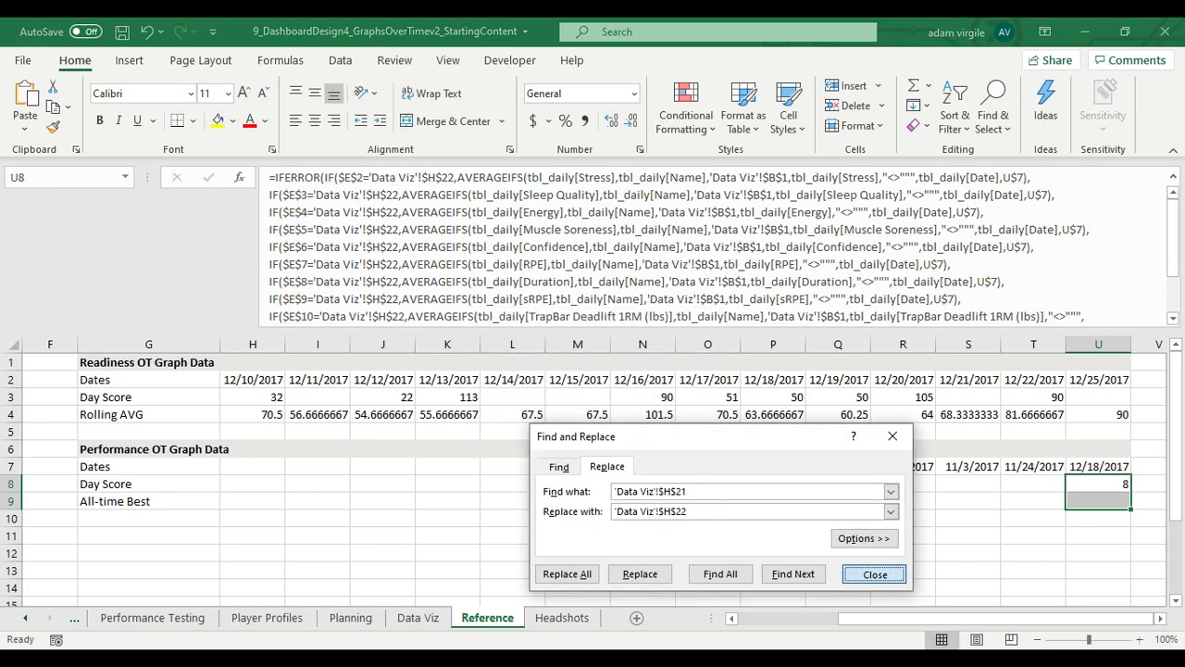
left_click(874, 573)
Step: Delete the $E$6 through $E$13 IF conditions and their surplus closing parentheses from U8's formula, ending it after the $E$5 condition
left_click(1109, 486)
left_click(456, 179)
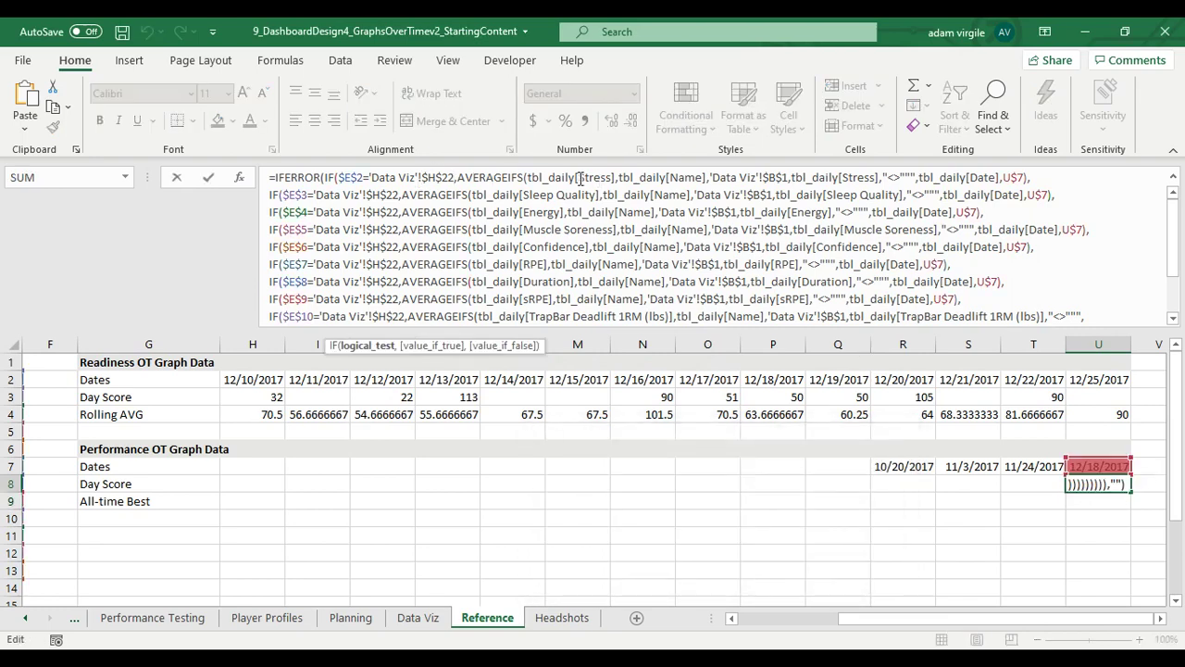
scroll(651, 212, "down", 2)
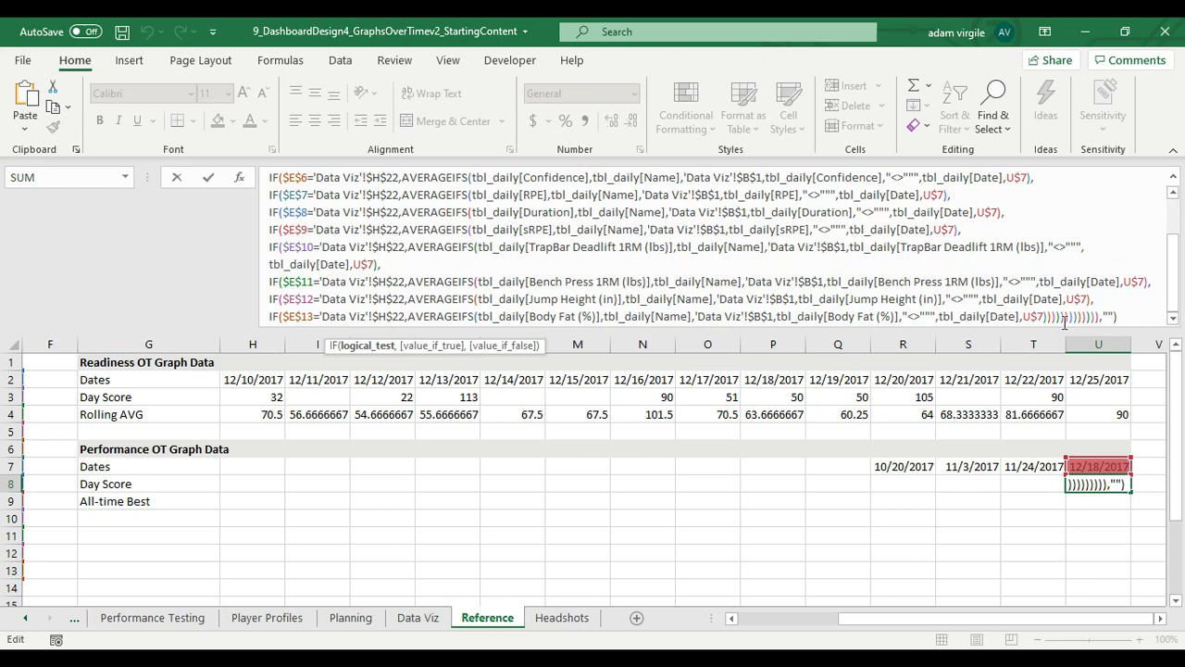
left_click_drag(1077, 317, 266, 241)
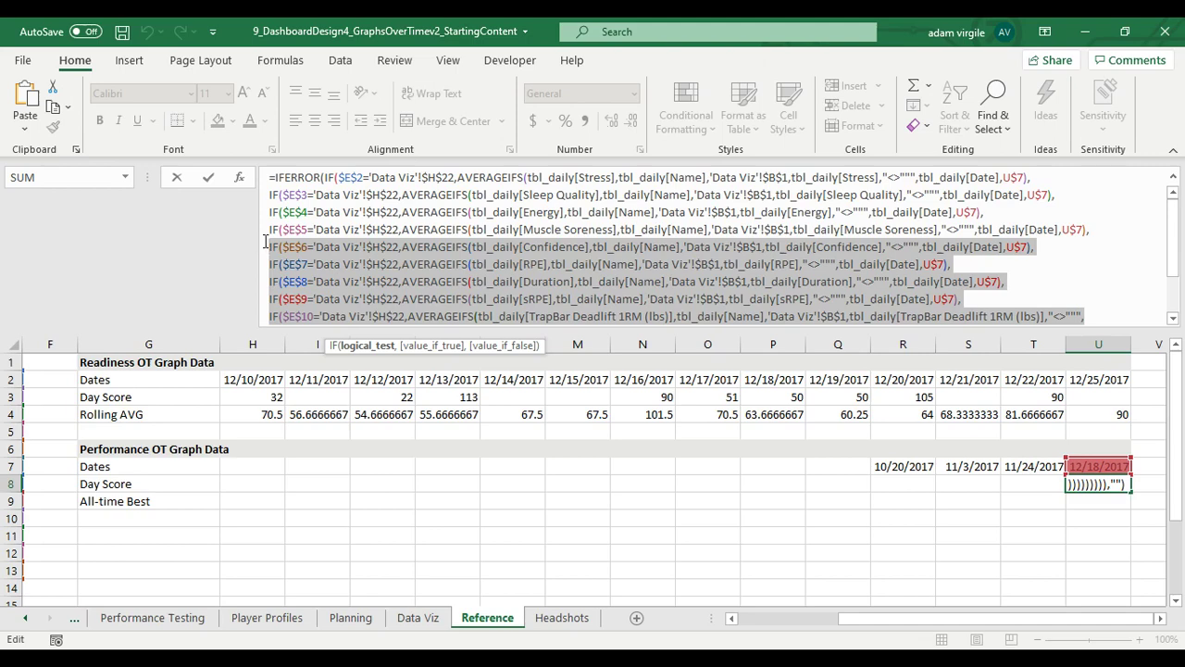
left_click_drag(266, 241, 269, 242)
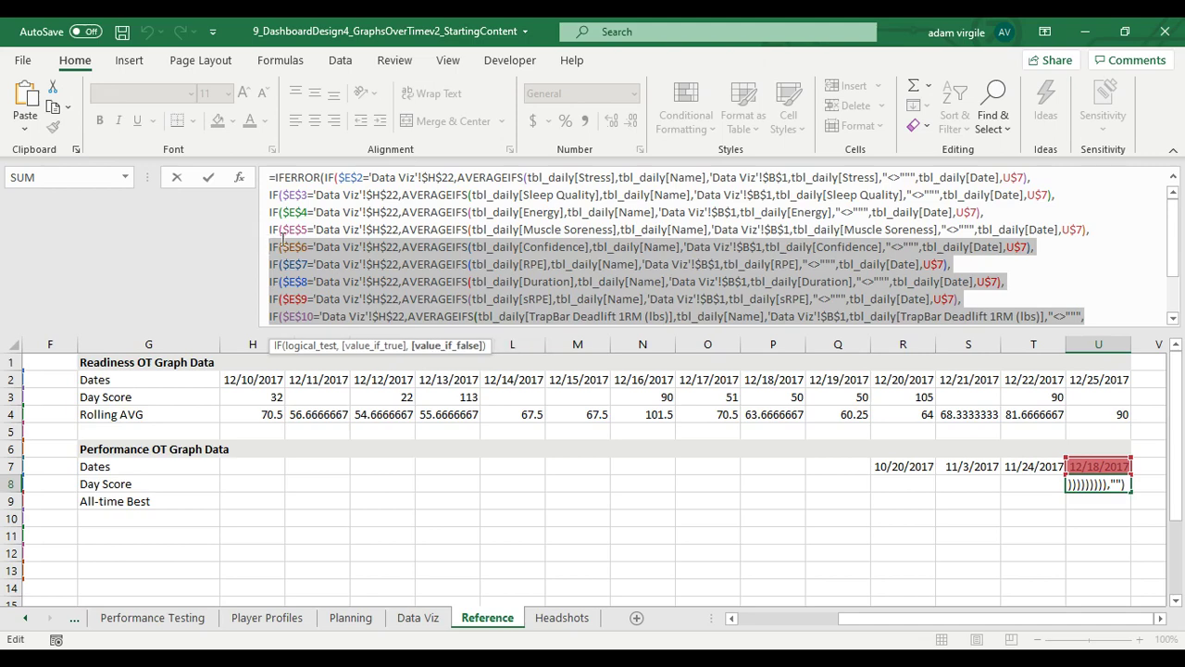
key("BackSpace")
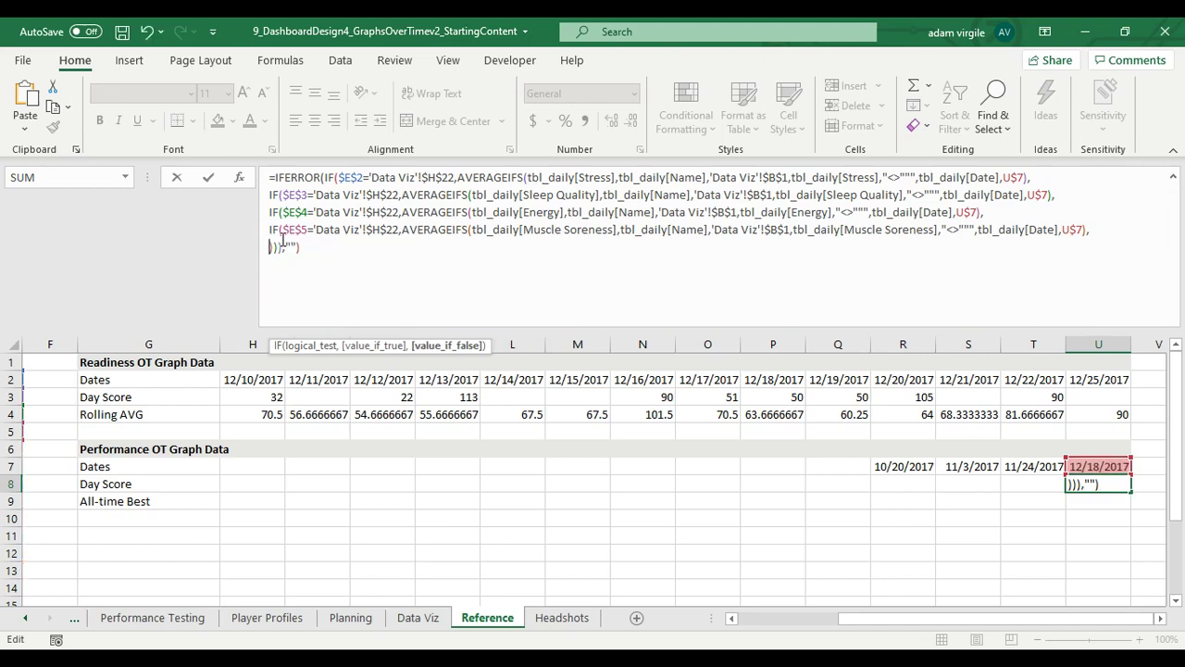
key("BackSpace")
key("BackSpace")
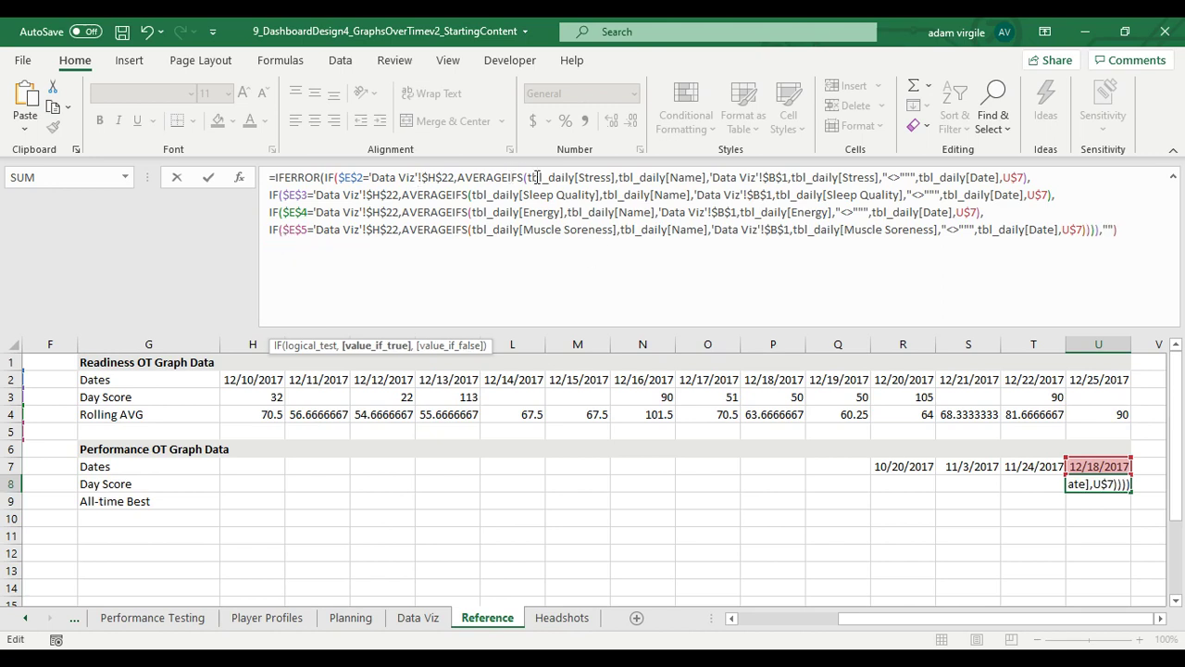
Step: Change both Stress column references in U8's $E$2 condition to TrapBar Deadlift 1RM (lbs)
left_click_drag(581, 178, 613, 180)
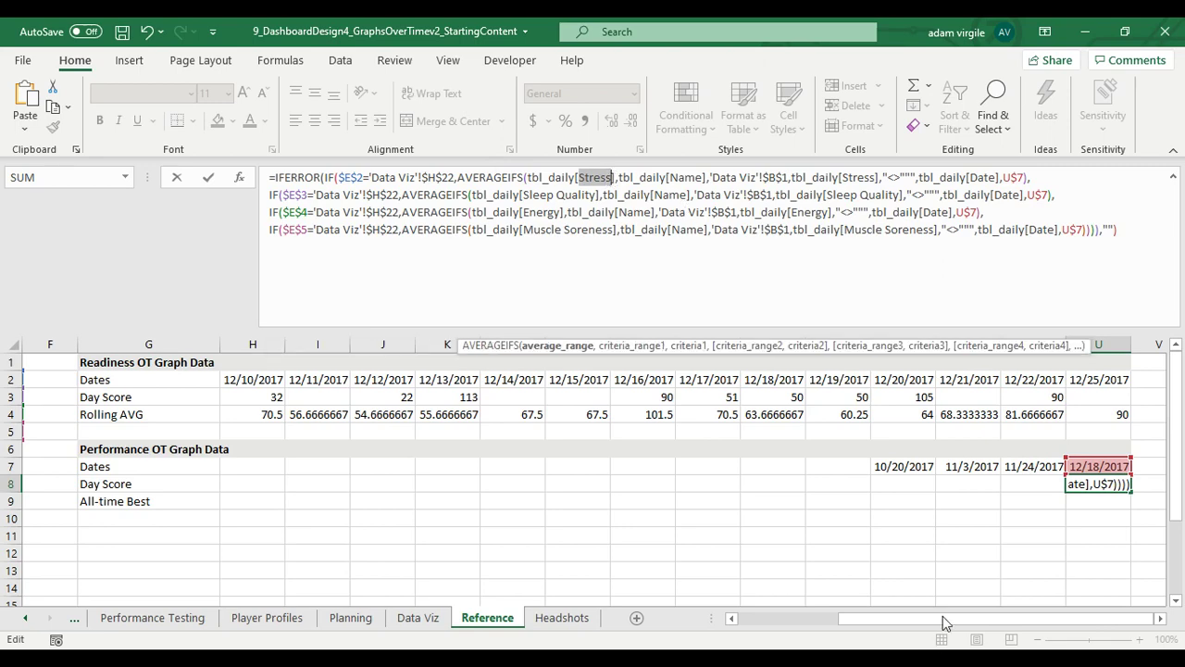
left_click_drag(920, 628, 940, 628)
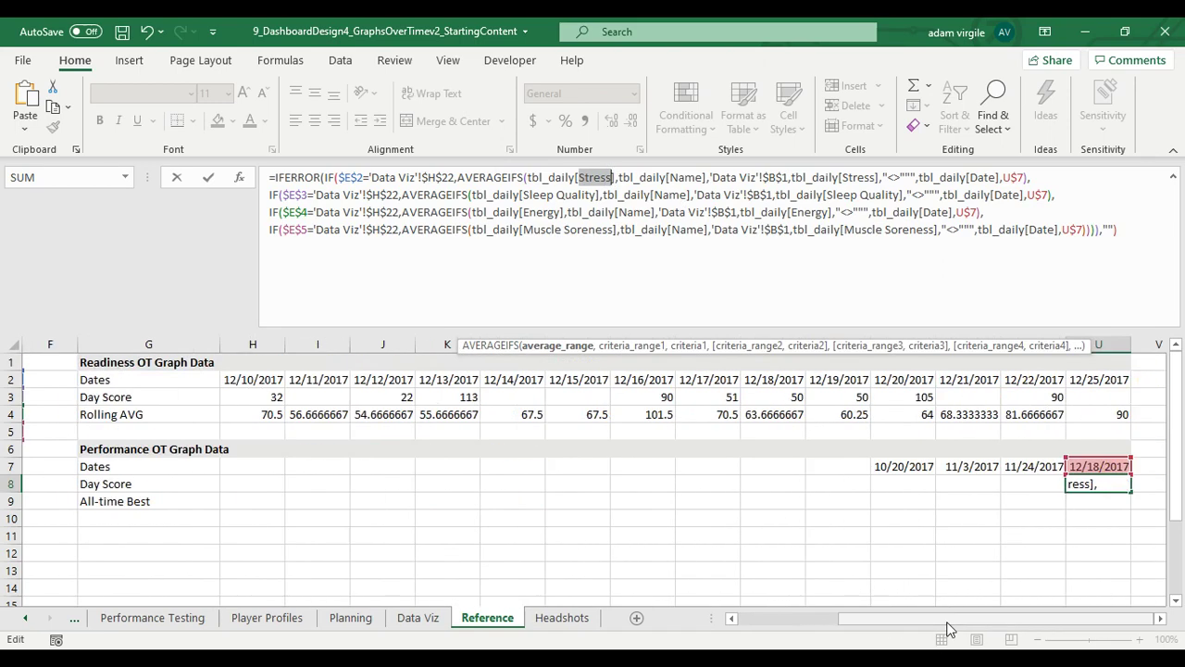
type("T")
key("Tab")
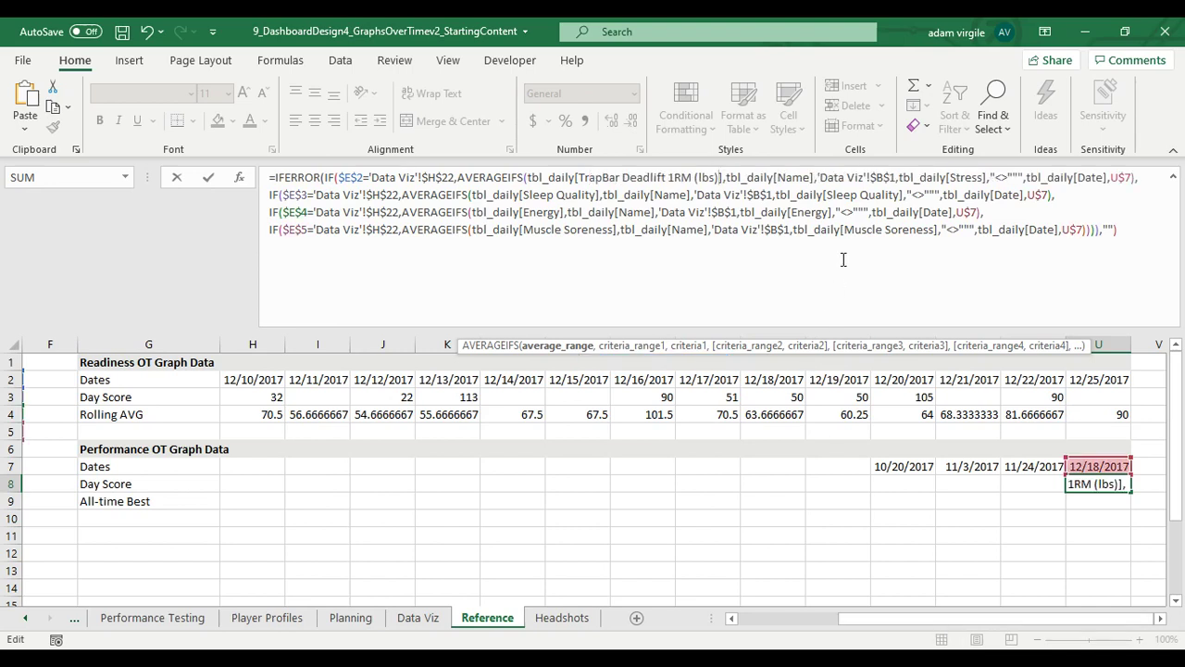
left_click_drag(954, 177, 986, 177)
key("BackSpace")
type("T")
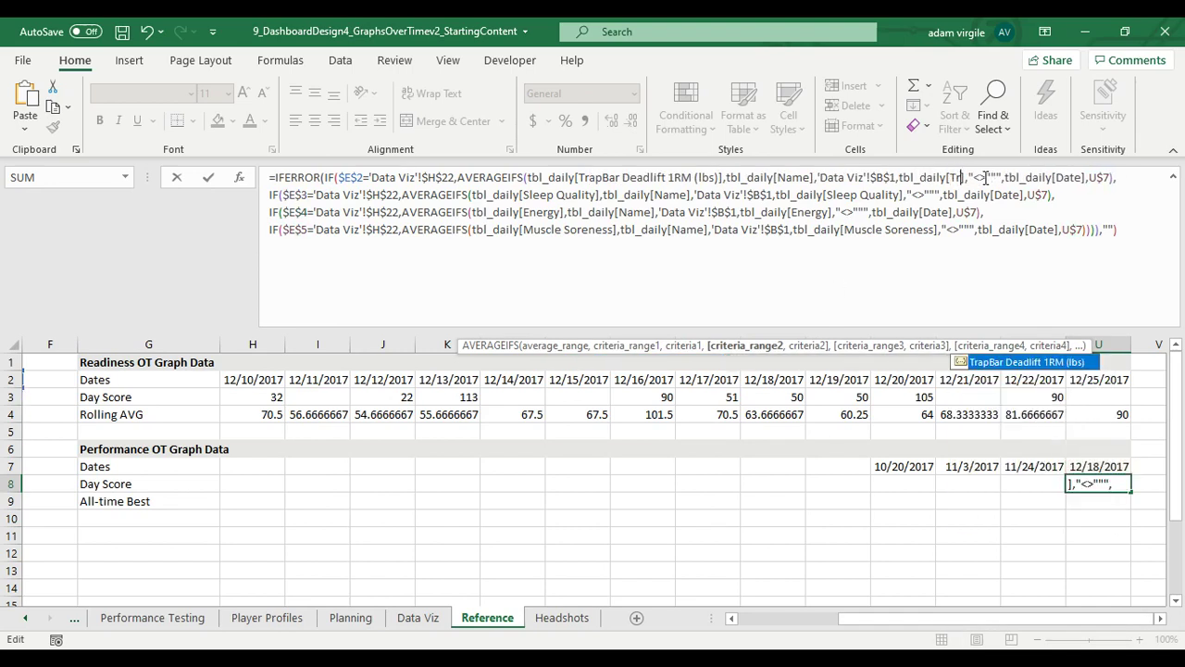
key("Tab")
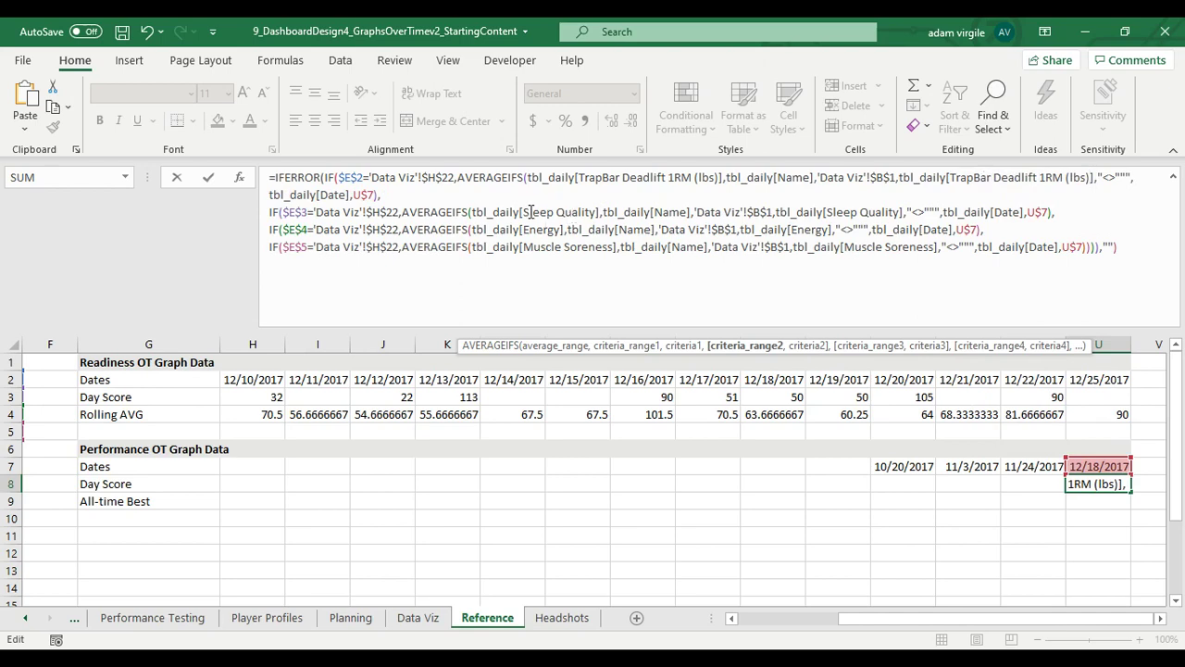
Step: Change both Sleep Quality column references in U8's $E$3 condition to Bench Press 1RM (lbs)
left_click_drag(524, 212, 598, 212)
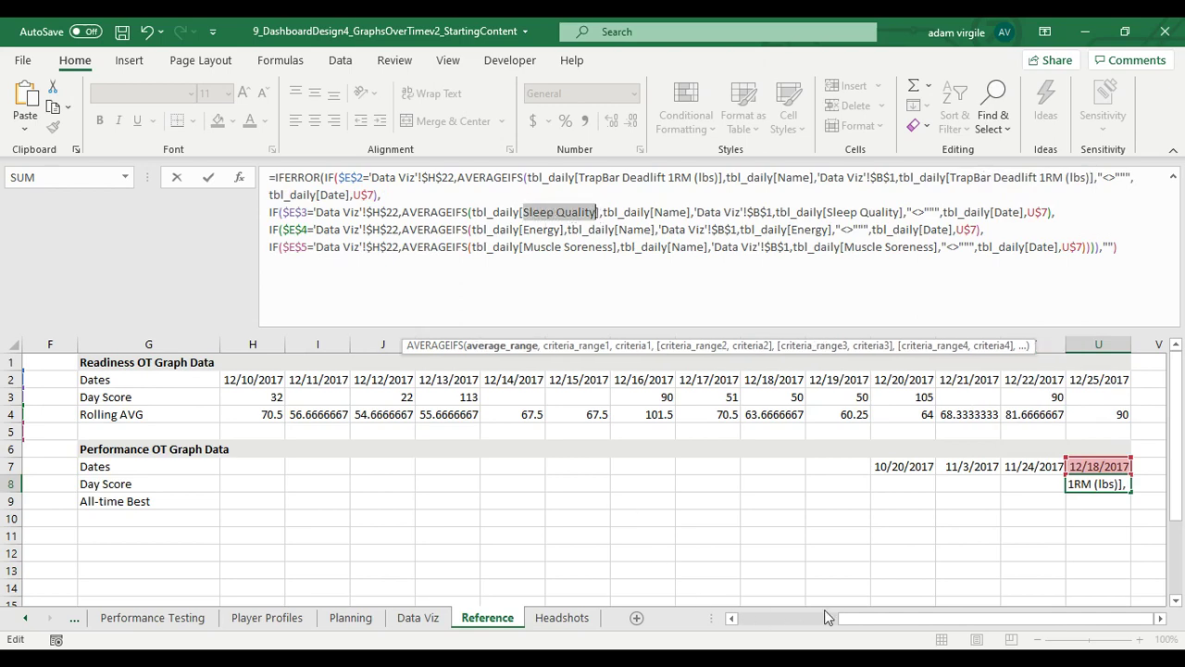
left_click_drag(846, 622, 780, 618)
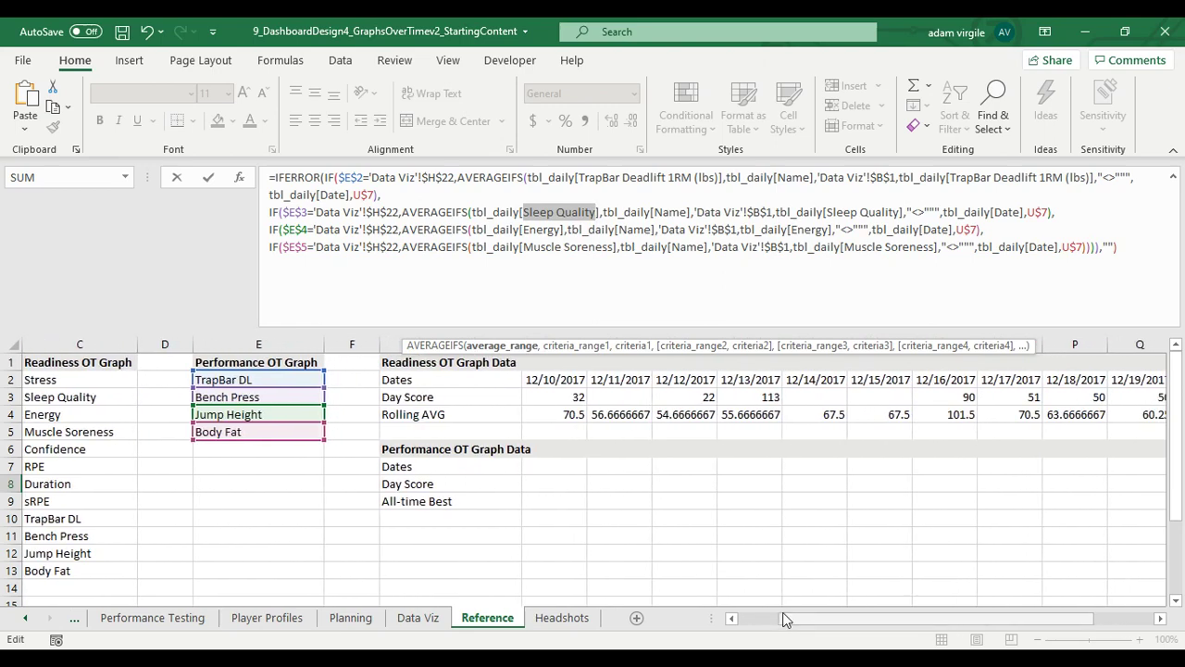
type("Be")
key("Tab")
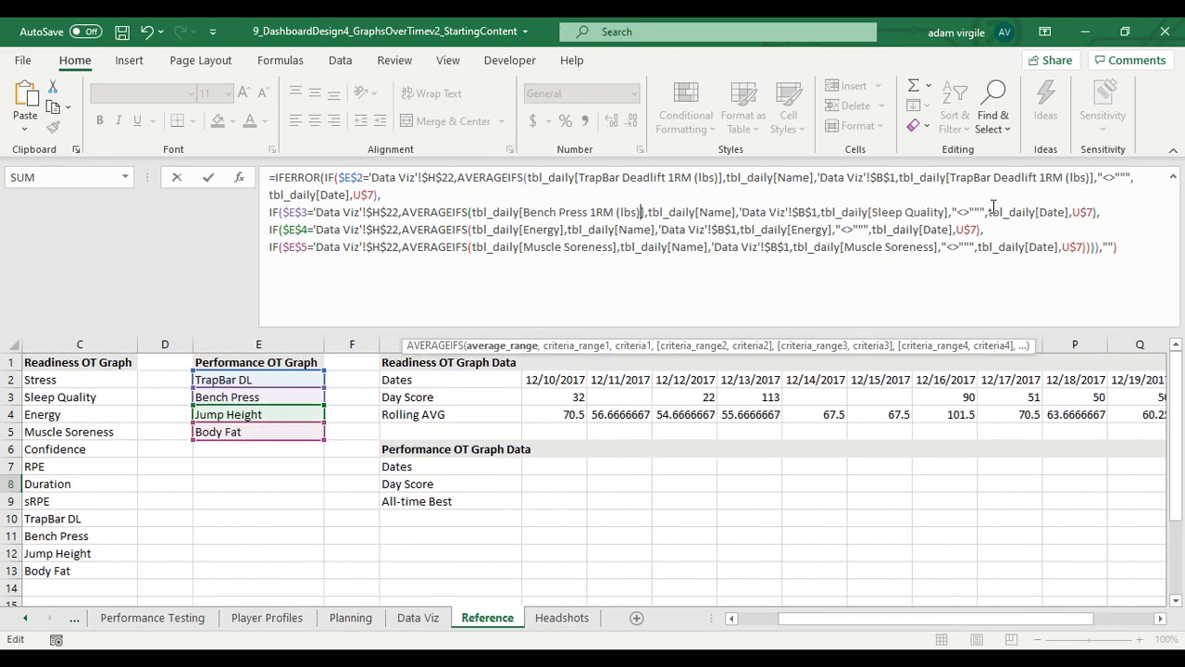
left_click_drag(874, 211, 946, 212)
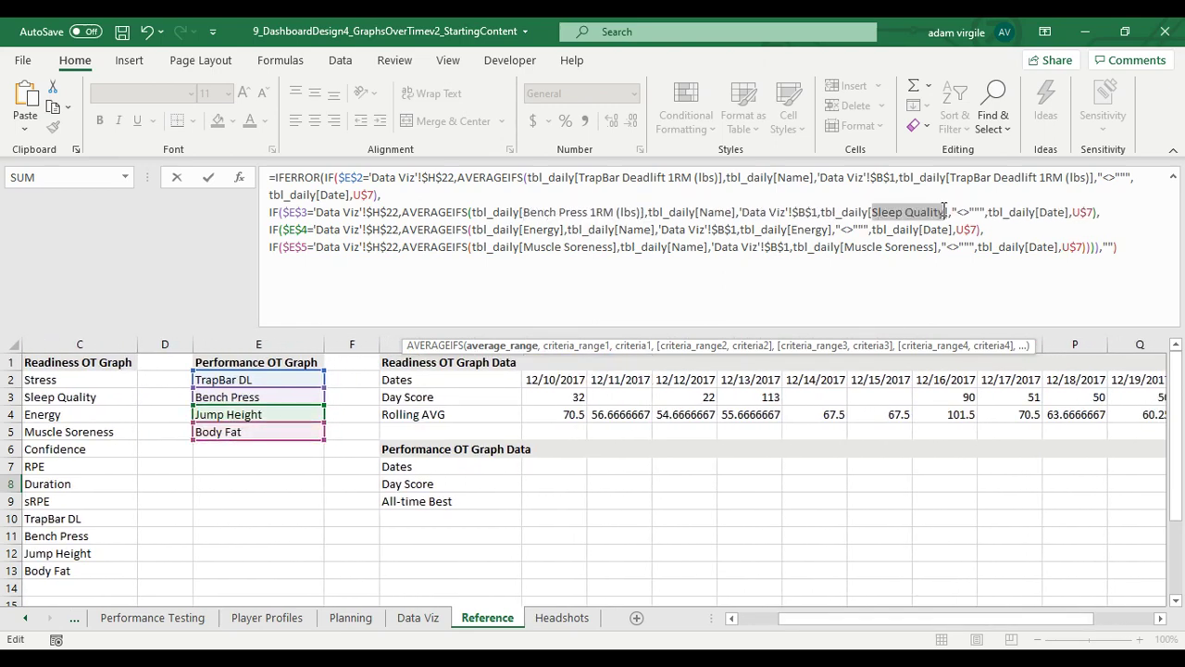
type("Be")
key("Tab")
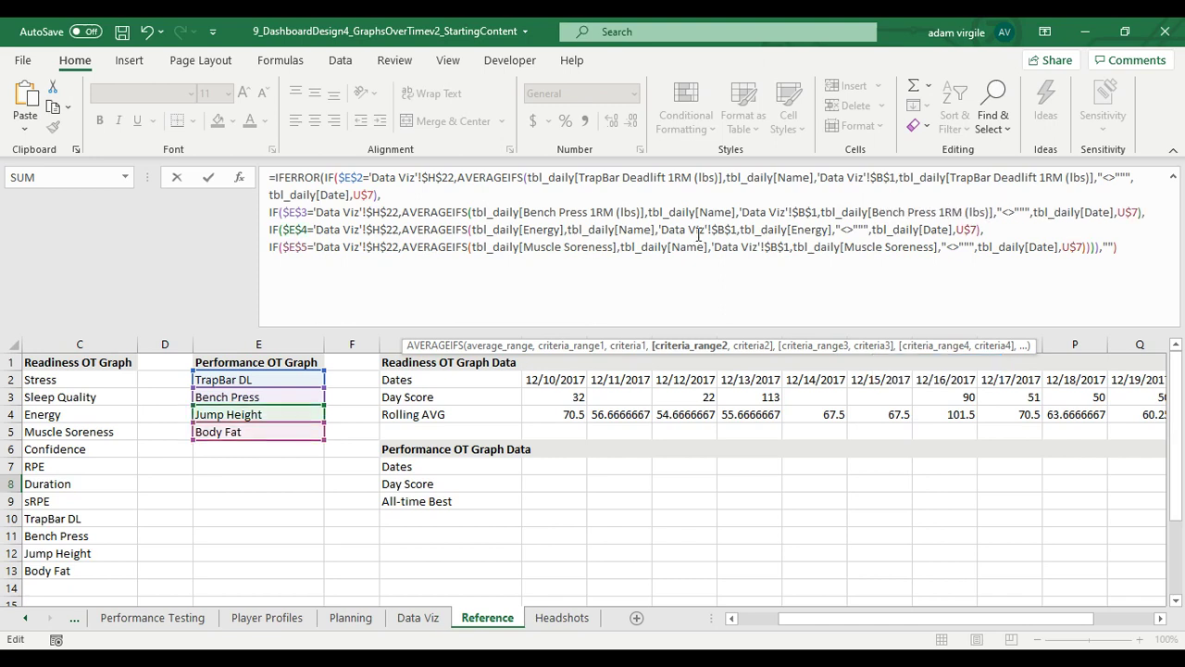
Step: Change both Energy column references in U8's $E$4 condition to Jump Height (in)
left_click_drag(539, 230, 562, 229)
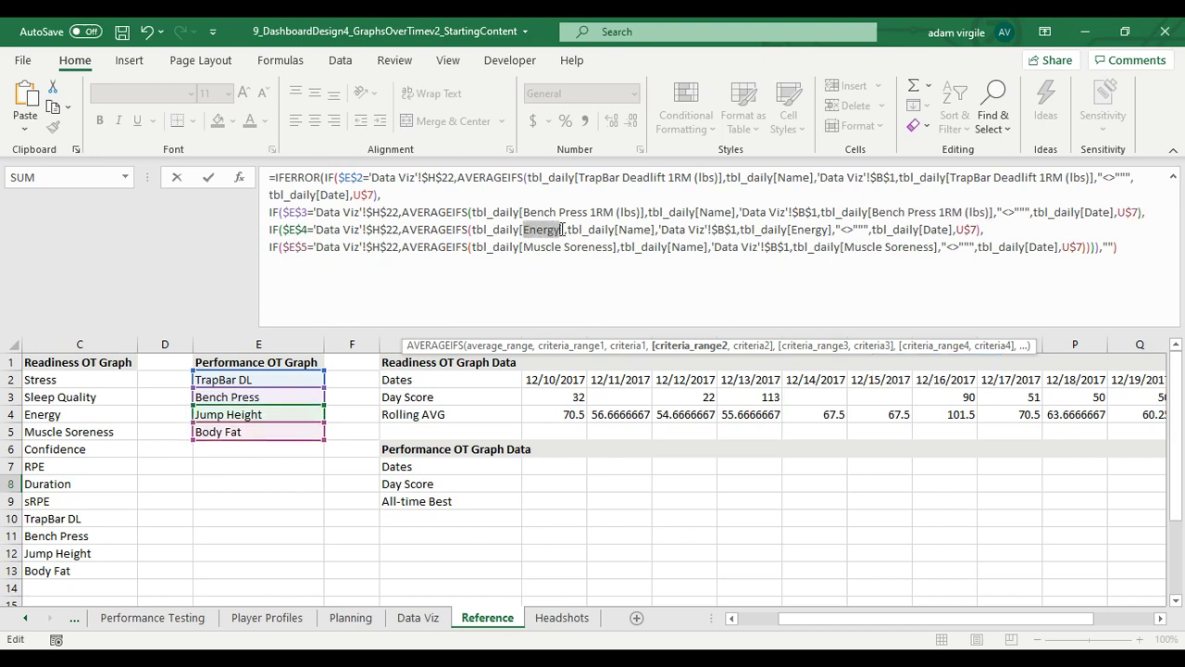
type("Ju")
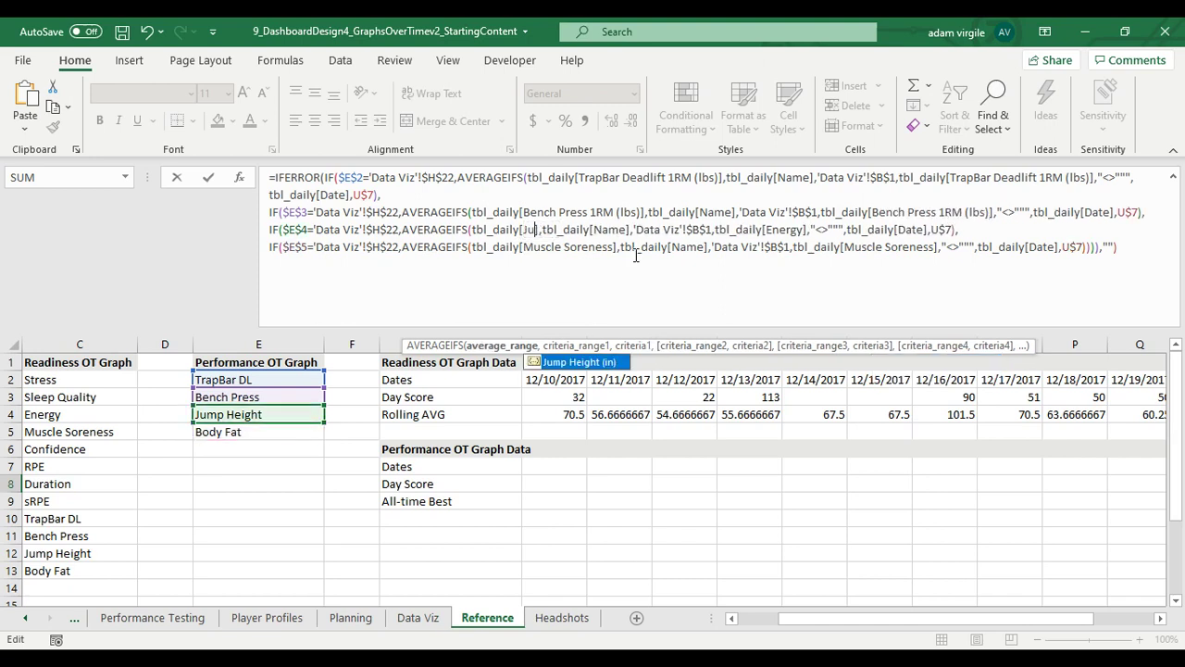
key("Tab")
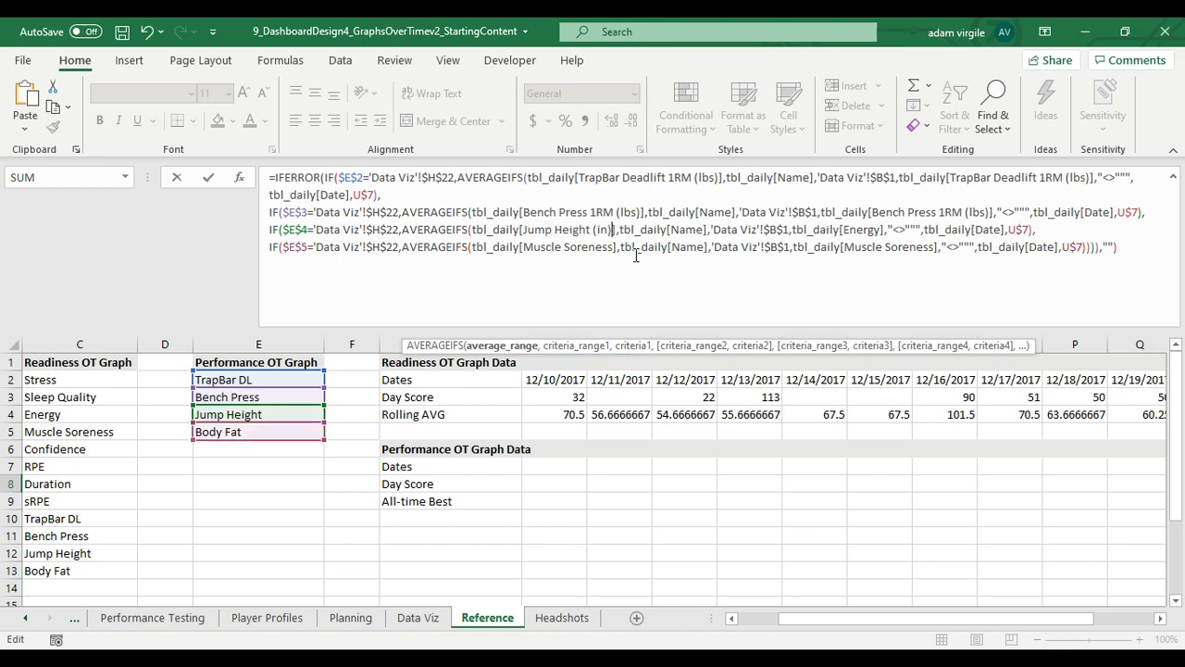
double_click(863, 229)
type("Jum")
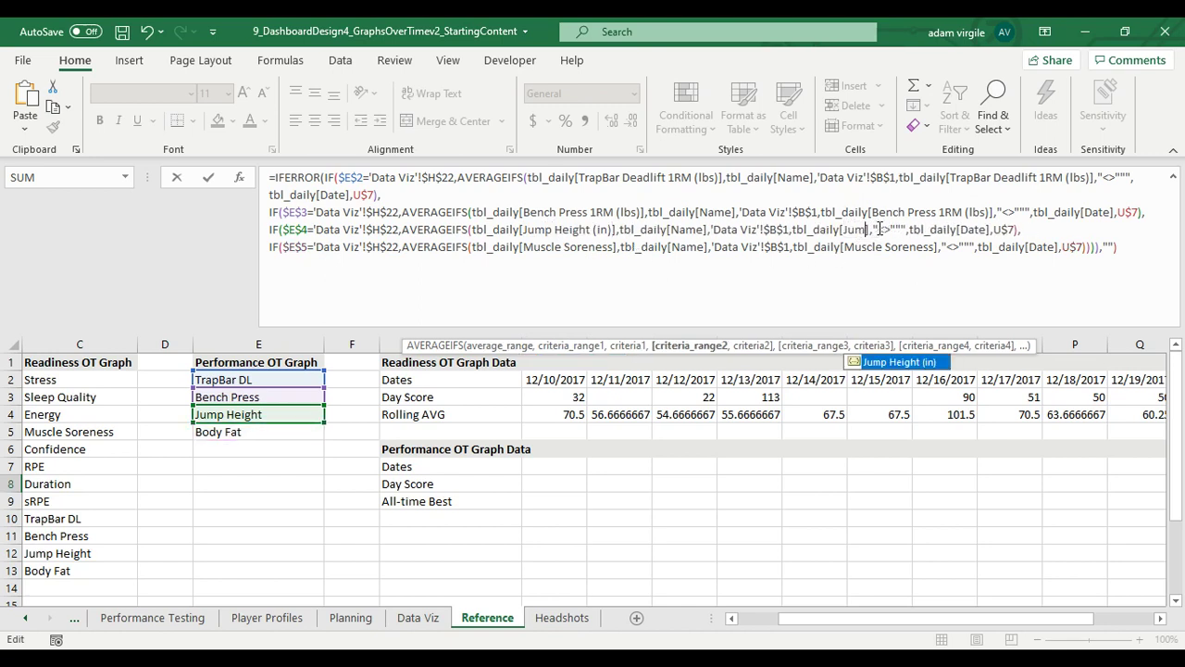
key("Tab")
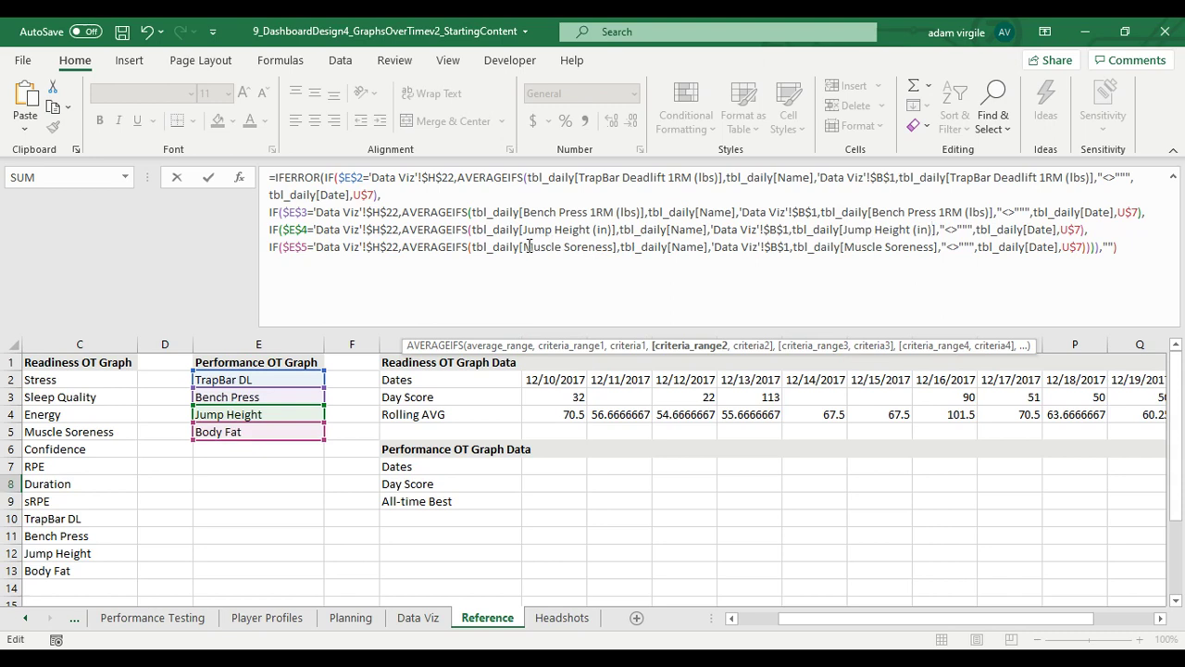
Step: Change both Muscle Soreness column references in U8's $E$5 condition to Body Fat (%)
left_click_drag(528, 247, 612, 246)
type("B")
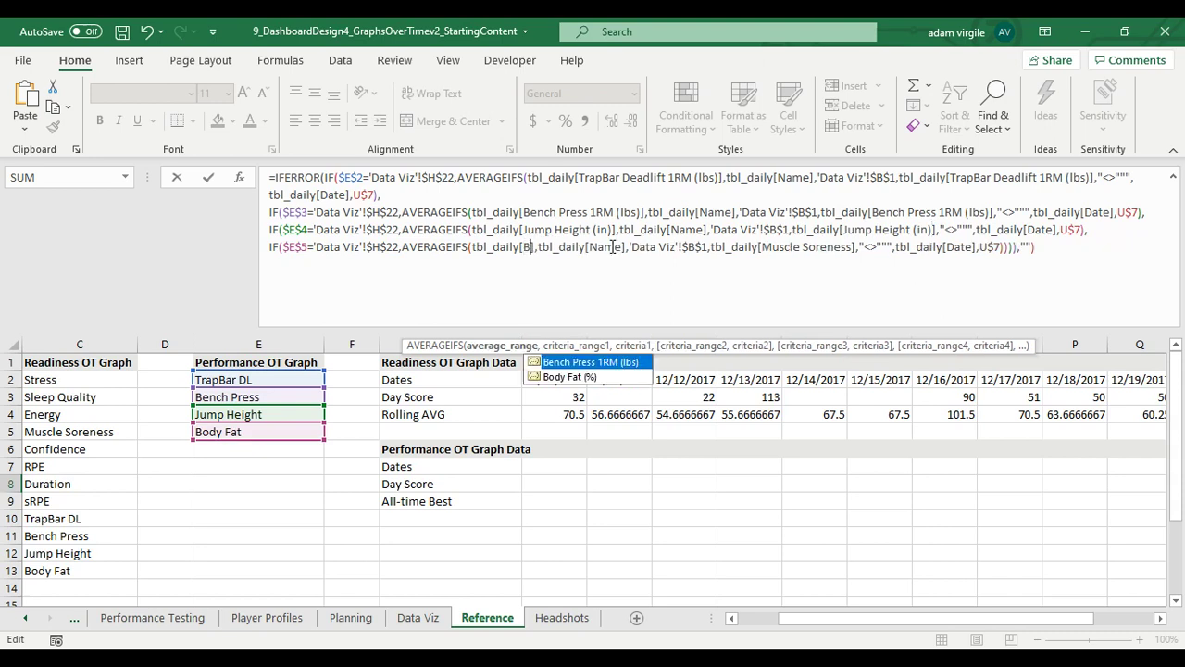
type("od")
key("Tab")
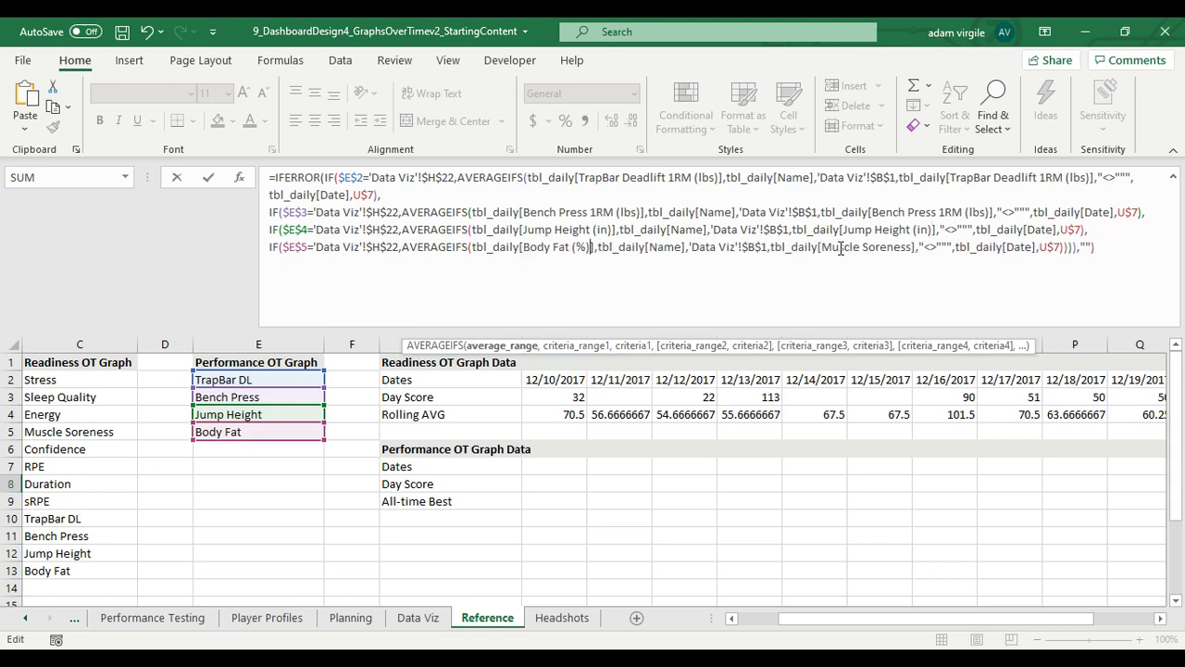
left_click_drag(825, 247, 917, 247)
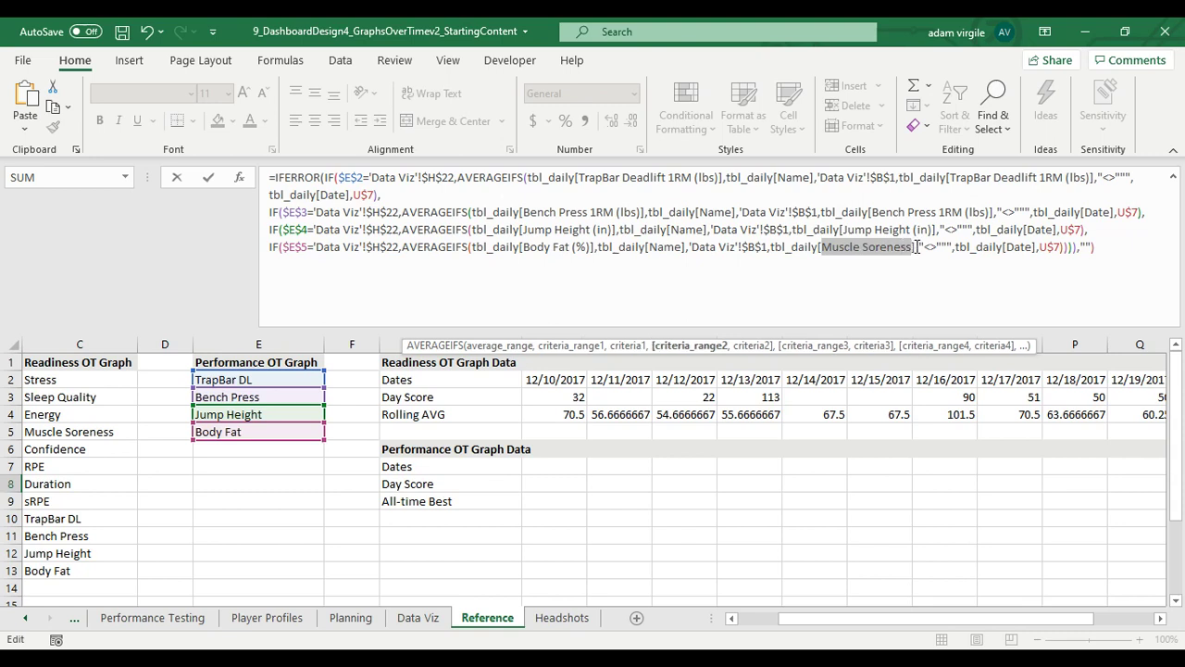
type("Bod")
key("Tab")
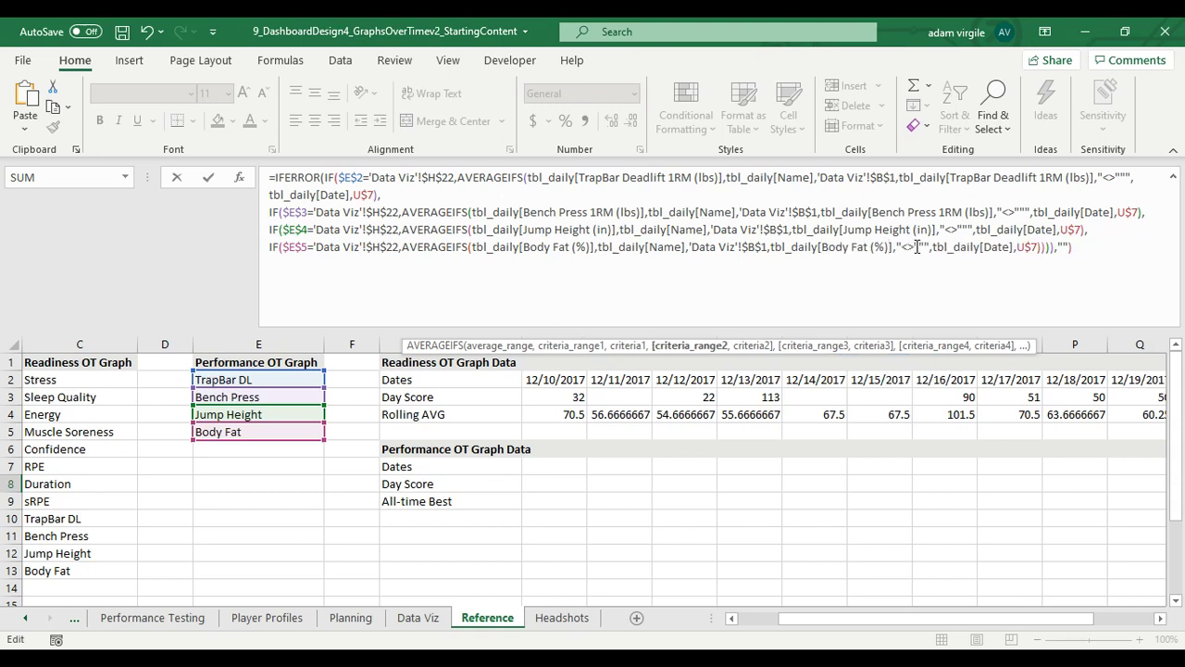
Step: Add the missing closing parenthesis before the IFERROR fallback in U8's formula and commit it, keeping U8 selected
key("Return")
key("Return")
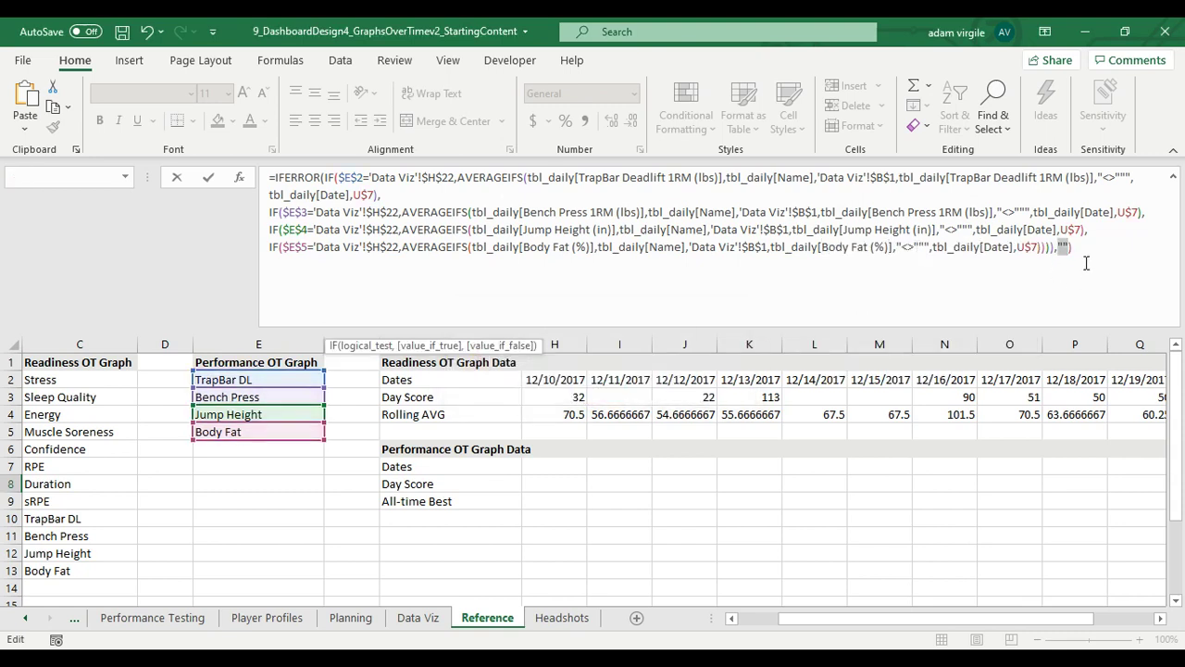
key("Left")
key("Left")
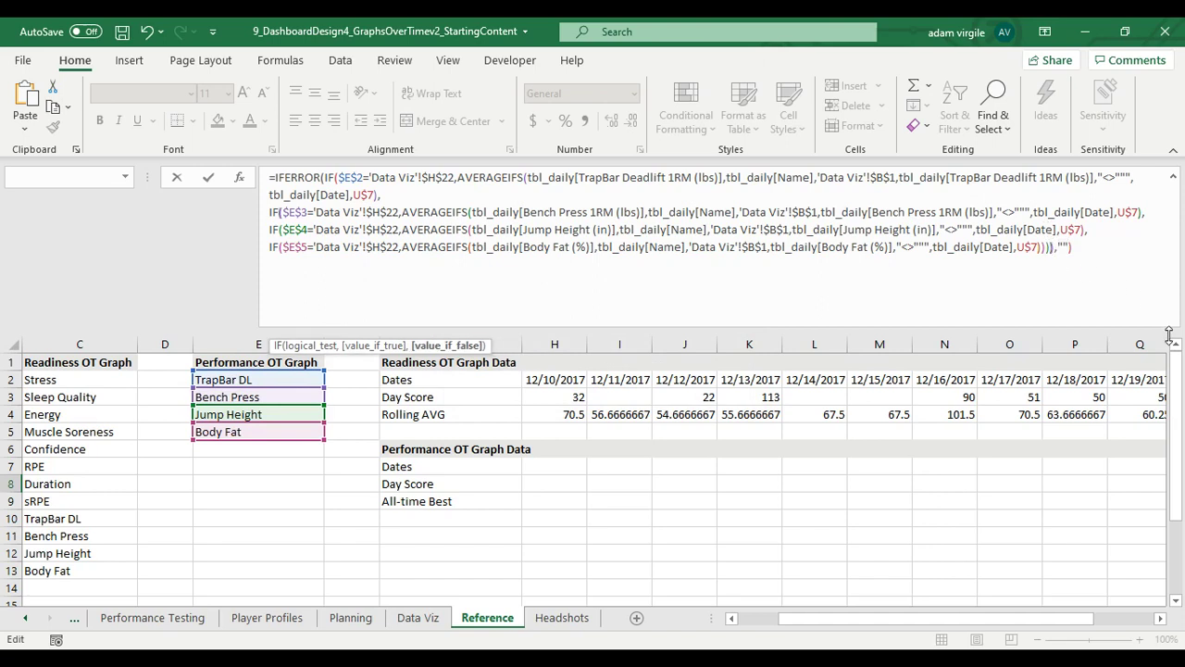
type(")")
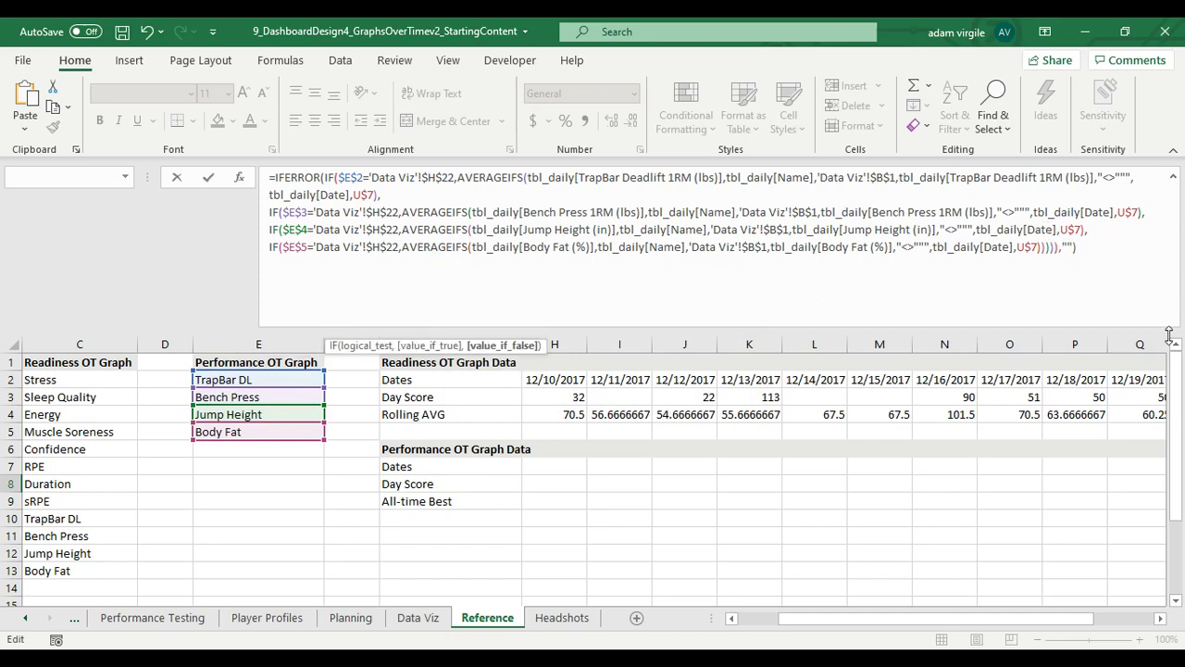
left_click(1099, 248)
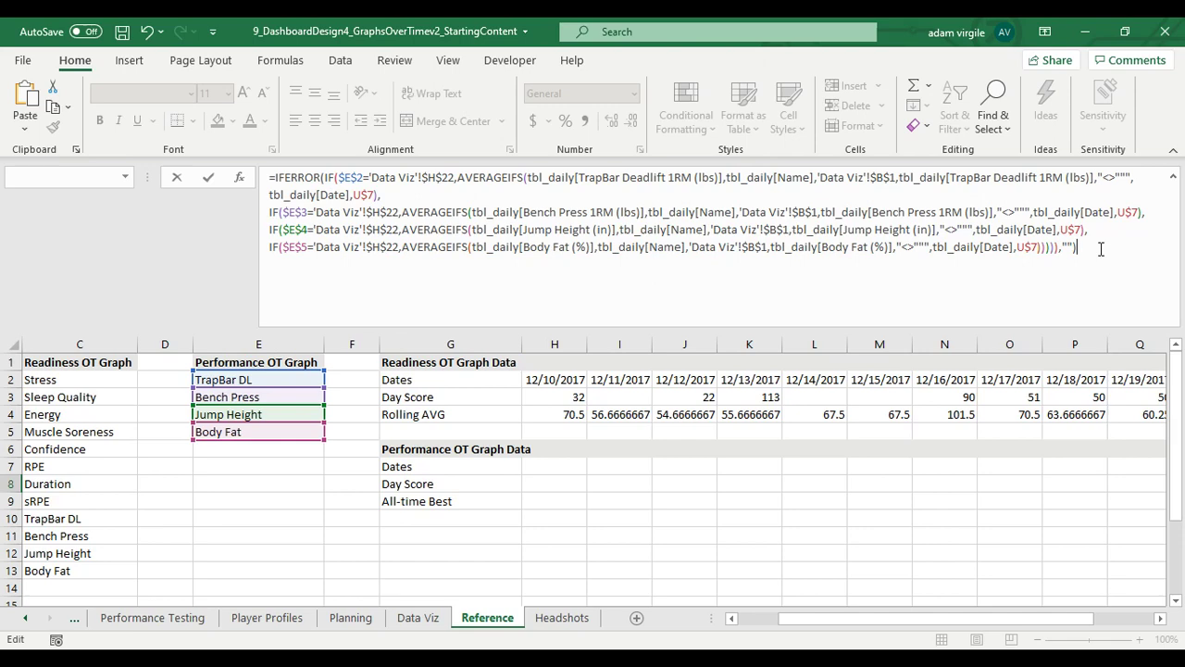
key("ctrl+Return")
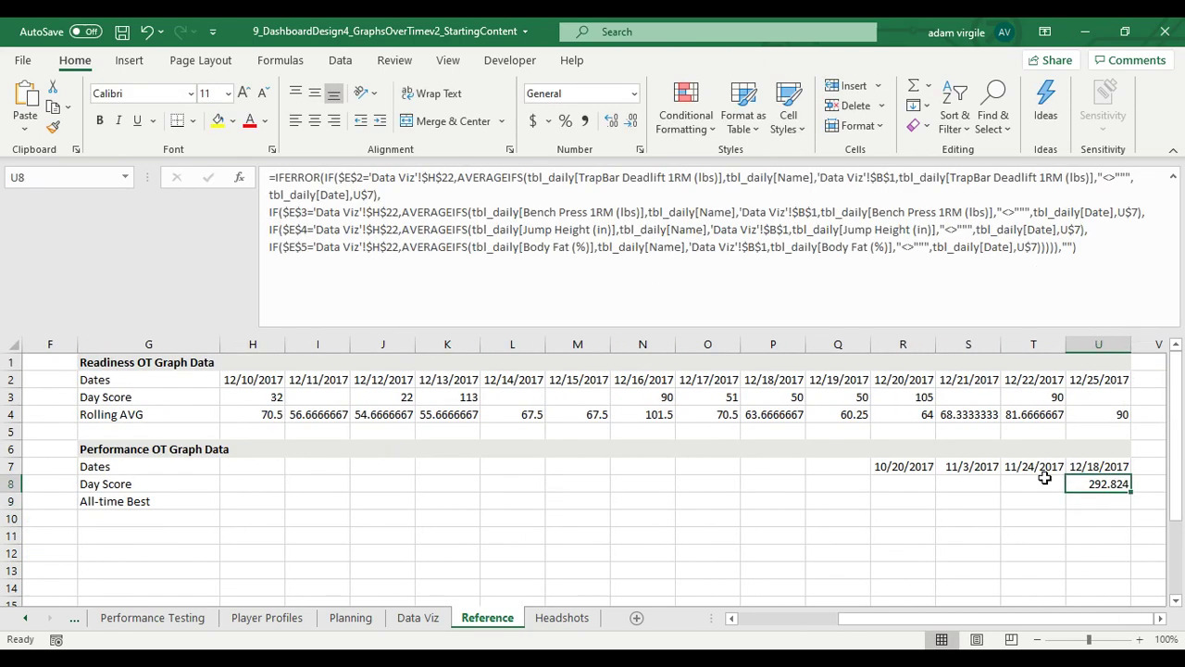
Step: Copy the Day Score formula from U8 into each cell of the Performance Day Score row from T8 back to H8
left_click(432, 247)
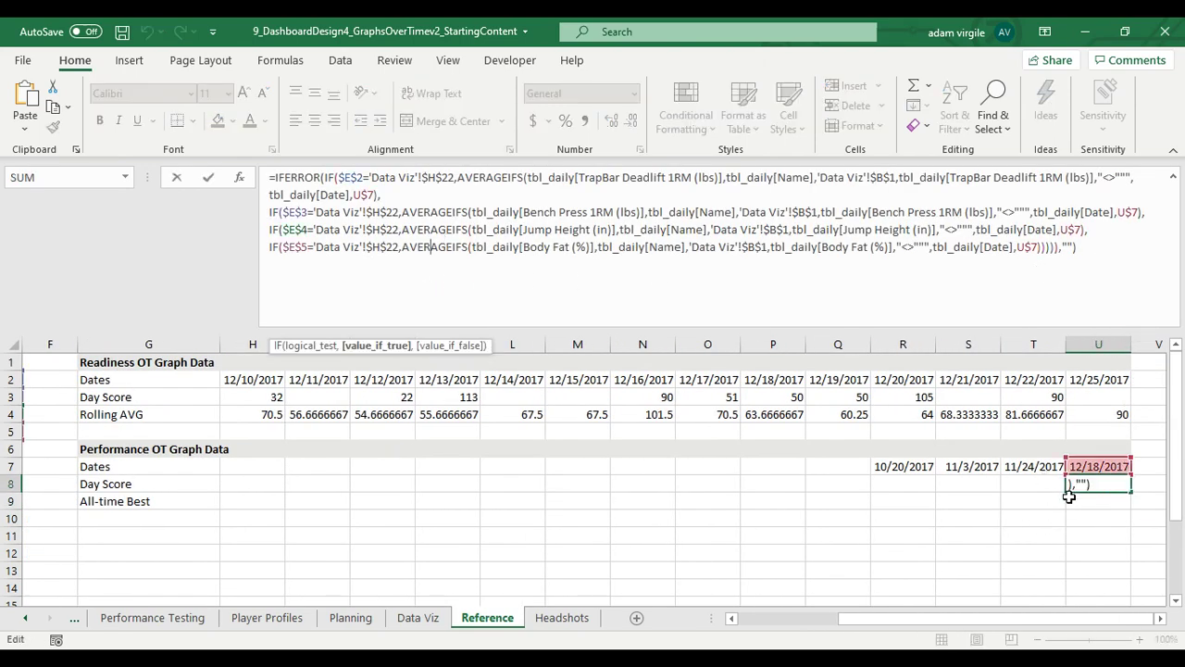
key("Escape")
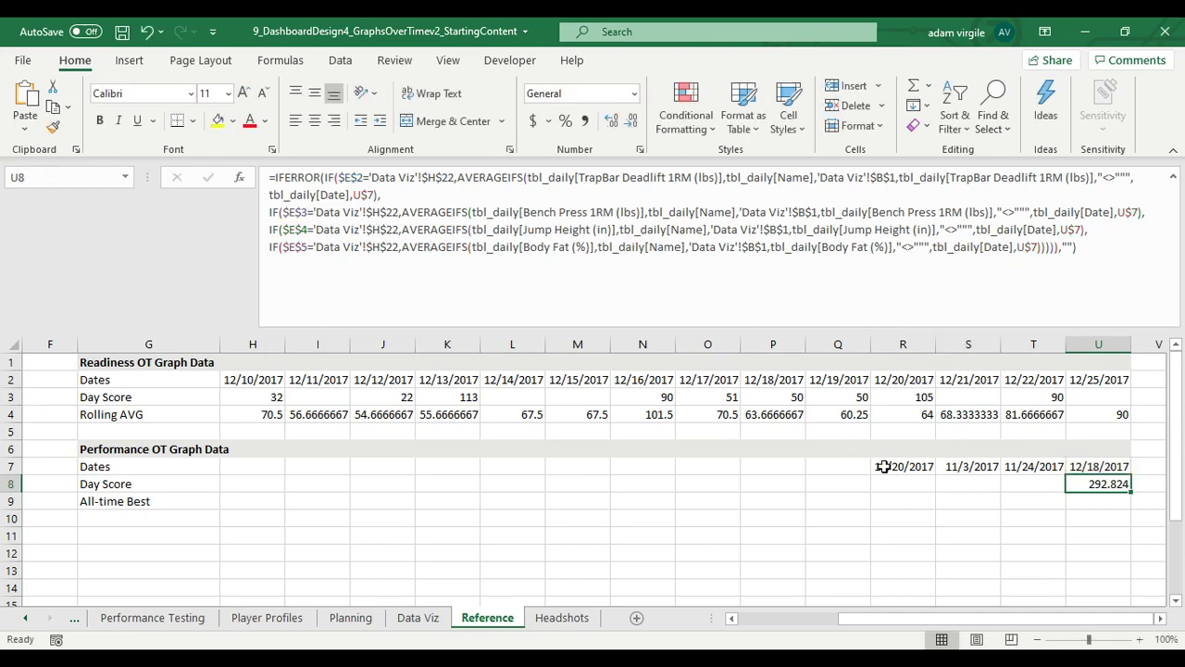
key("ctrl+c")
left_click(1019, 483)
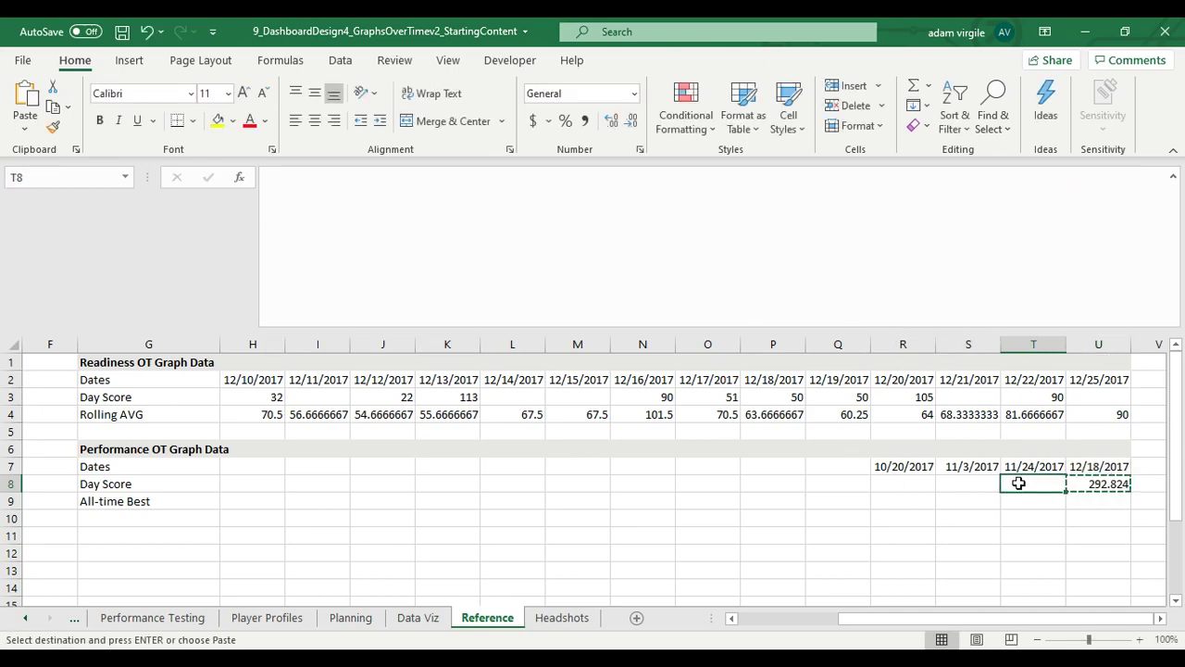
key("ctrl+v")
left_click(953, 488)
key("ctrl+v")
left_click(912, 486)
key("ctrl+v")
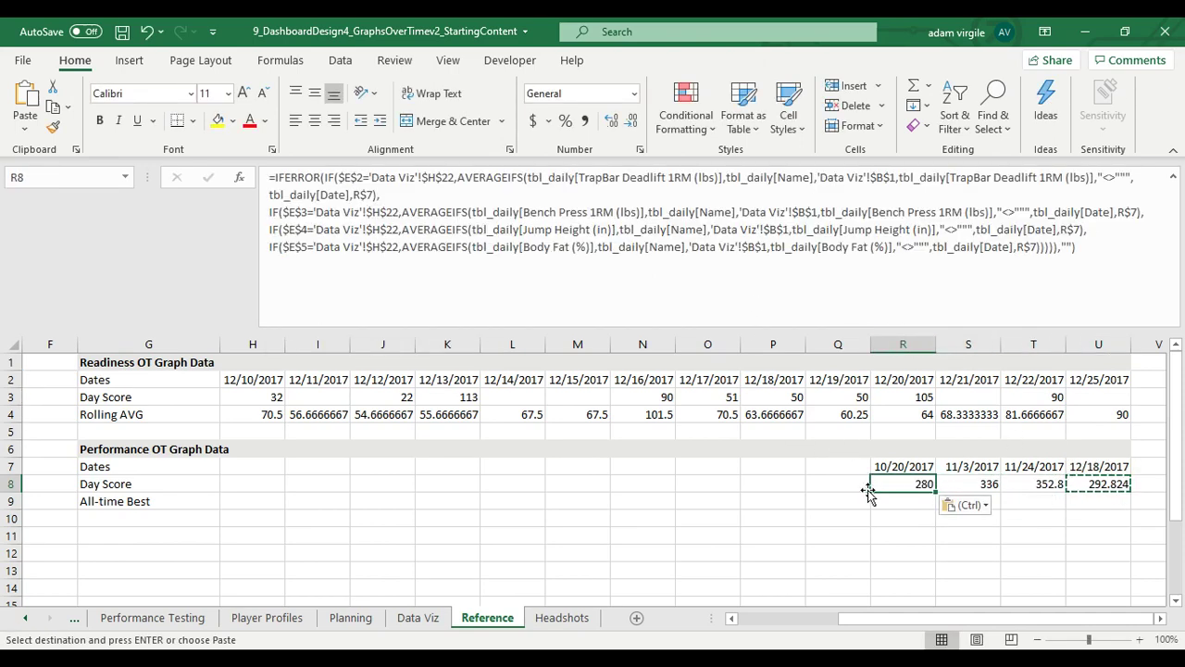
left_click(833, 488)
key("ctrl+v")
left_click(777, 487)
key("ctrl+v")
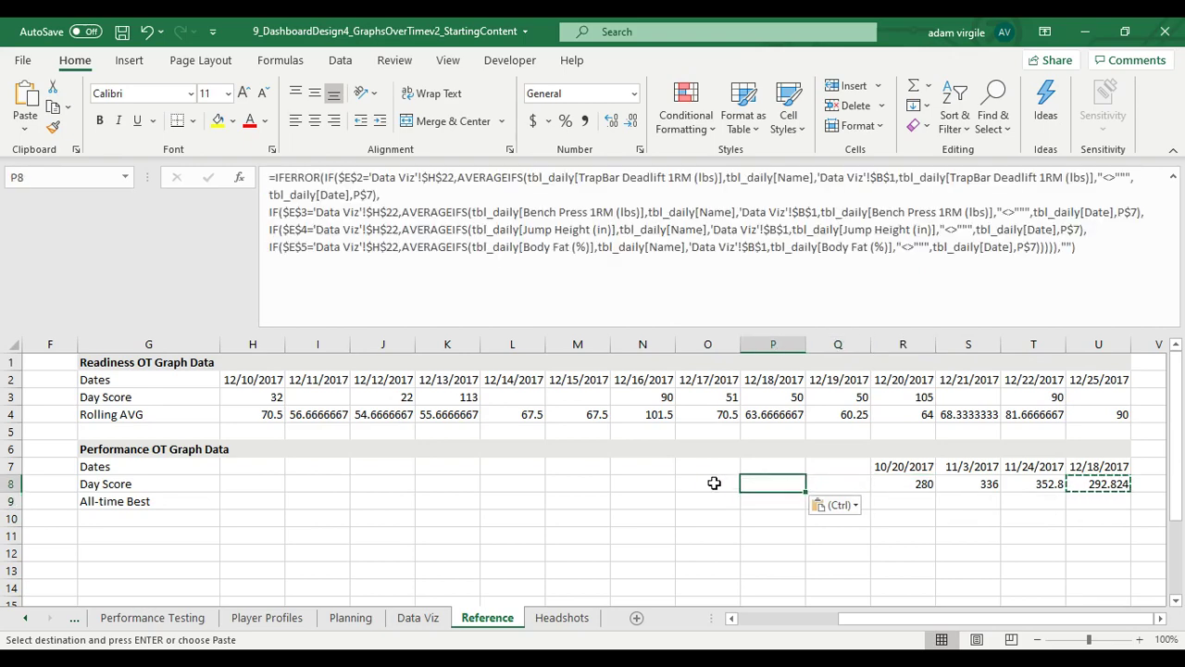
left_click(708, 484)
key("ctrl+v")
left_click(640, 486)
key("ctrl+v")
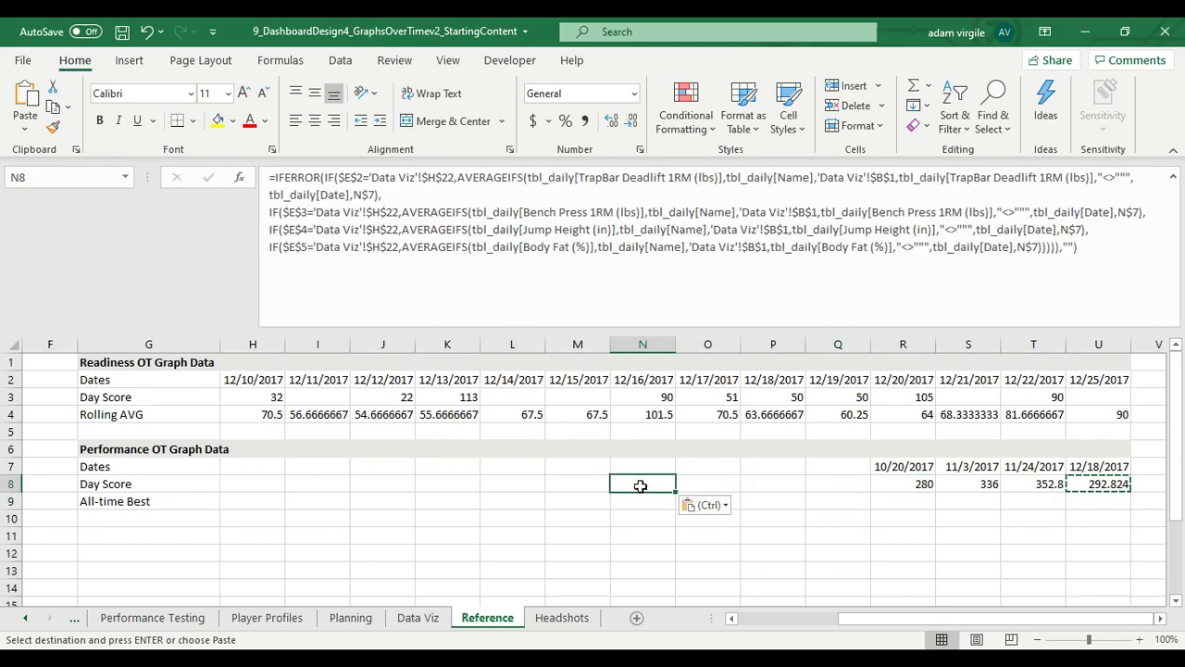
left_click(588, 488)
key("ctrl+v")
left_click(511, 488)
key("ctrl+v")
left_click(446, 483)
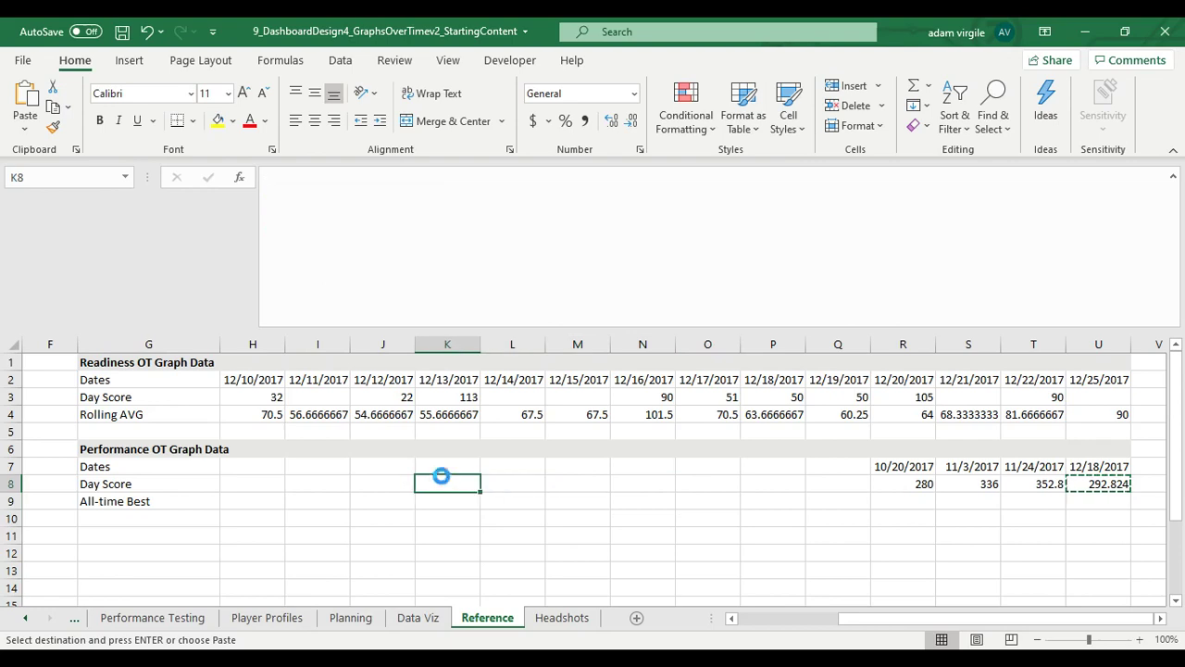
key("ctrl+v")
left_click(374, 486)
key("ctrl+v")
left_click(319, 486)
key("ctrl+v")
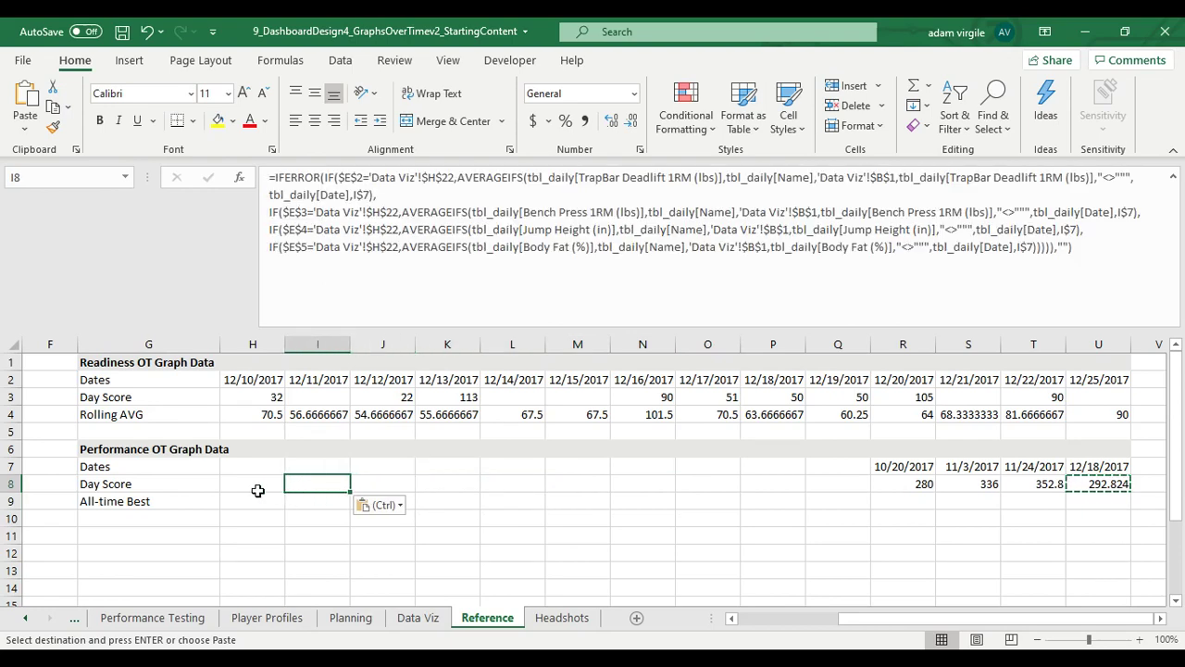
left_click(257, 488)
key("ctrl+v")
key("Escape")
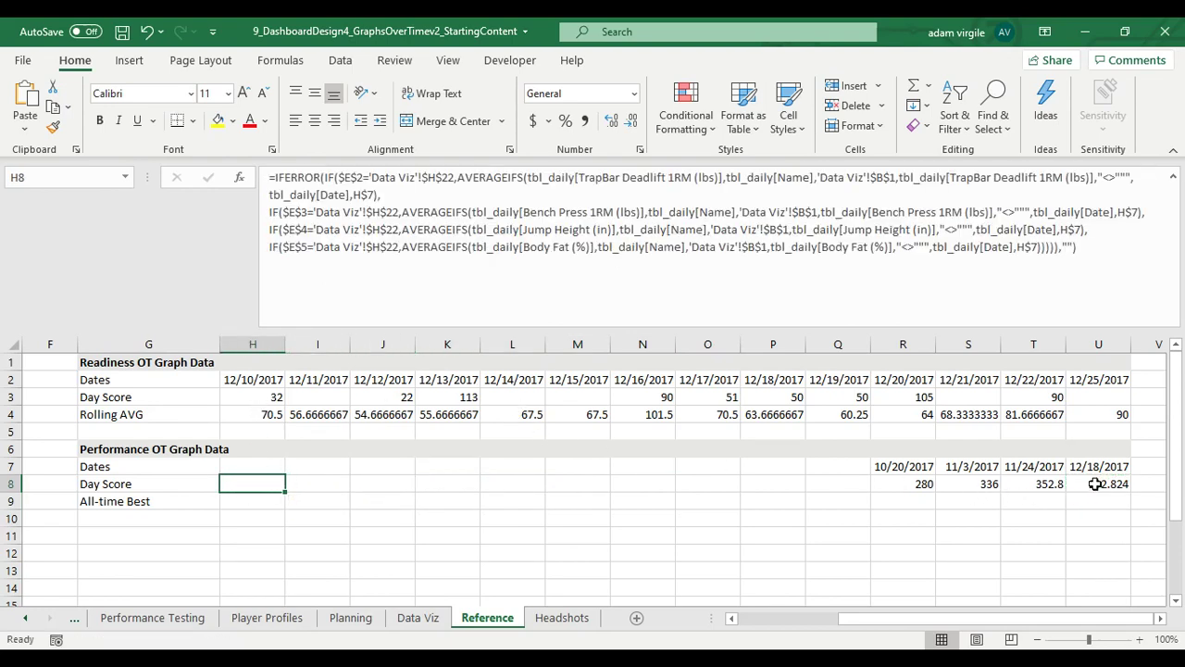
left_click_drag(1108, 467, 881, 486)
left_click(880, 486)
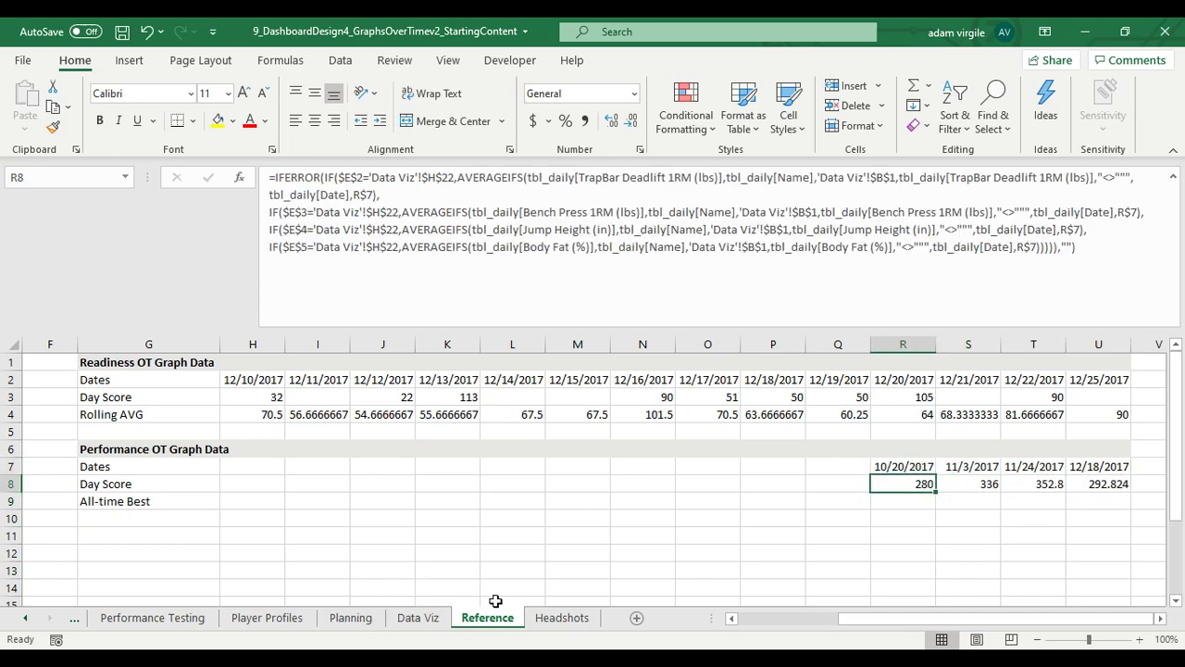
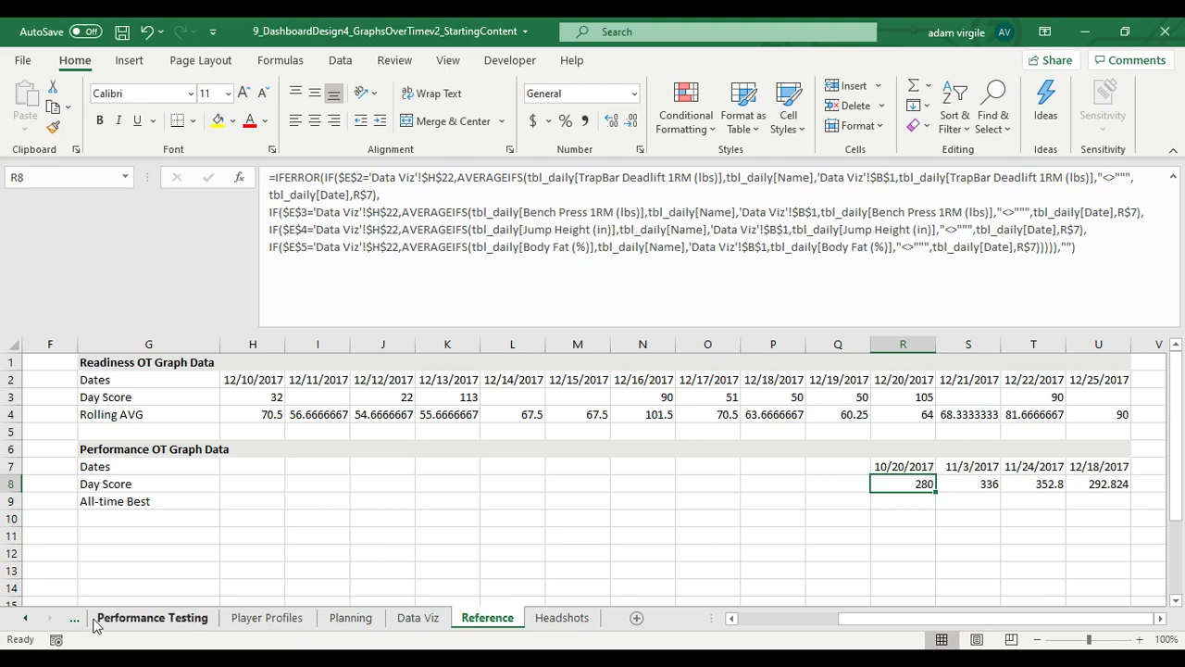
Step: Insert a blank row at row 67 of the Performance Testing sheet for a test entry
left_click(152, 617)
left_click(227, 486)
scroll(228, 486, "up", 1)
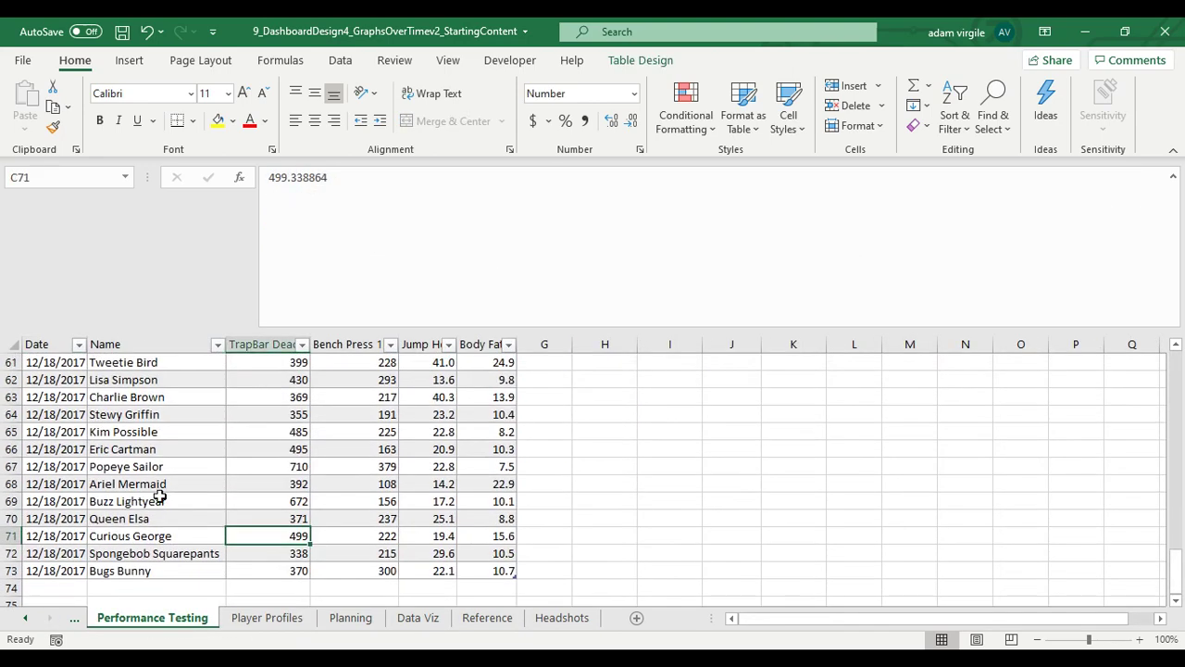
right_click(11, 467)
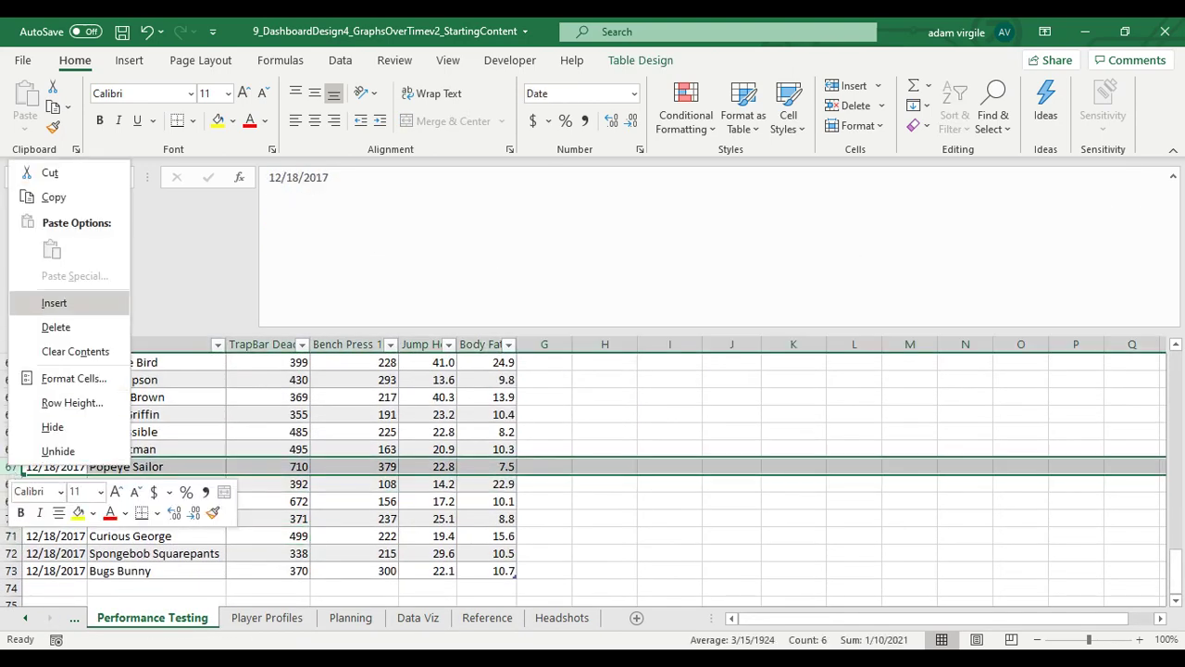
left_click(53, 302)
Step: Enter the dashboard athlete's name and the date 10/25/2017 in the blank row 67
left_click(107, 466)
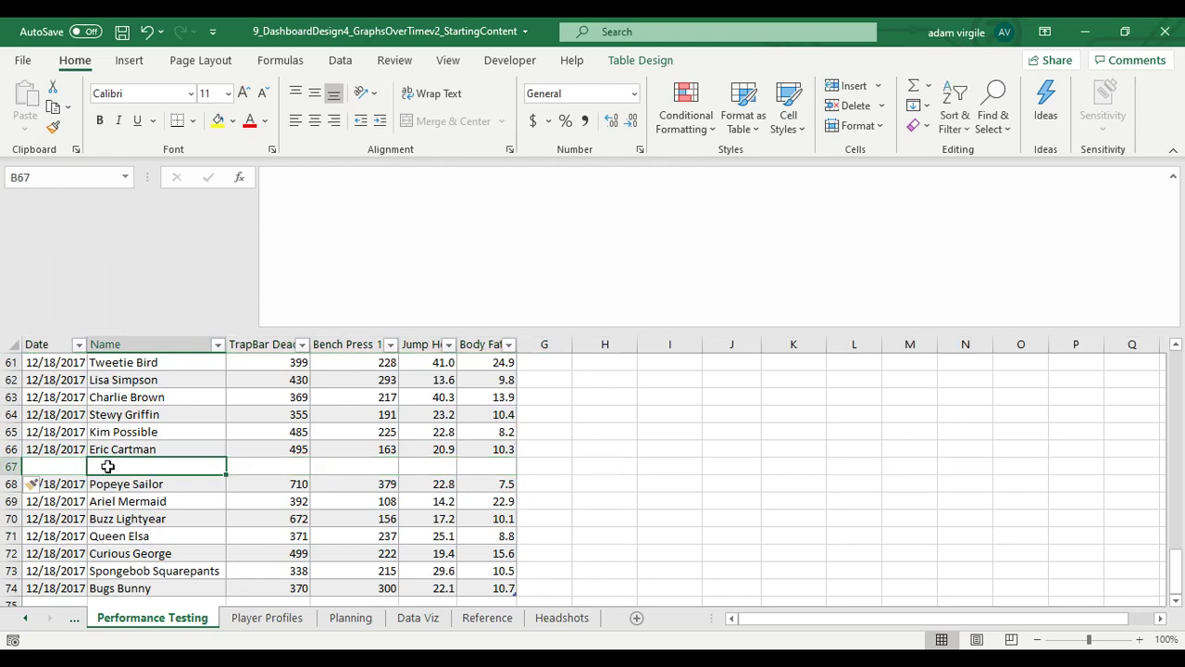
type("Lisa Simpson")
key("Left")
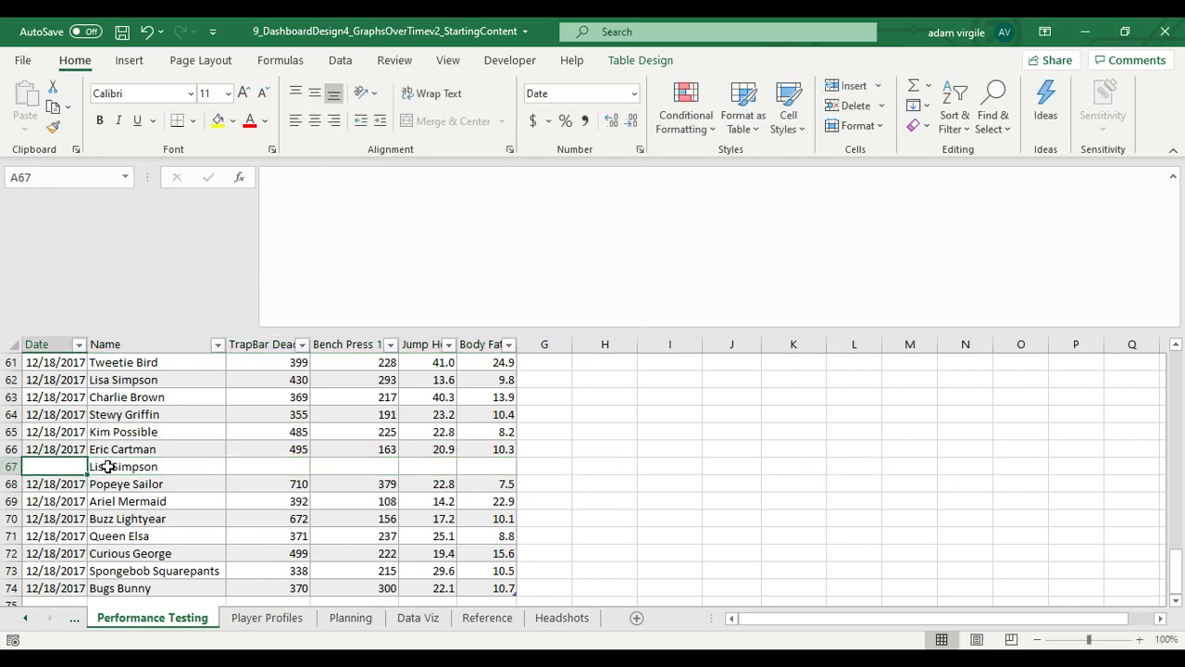
type("9/5/2017")
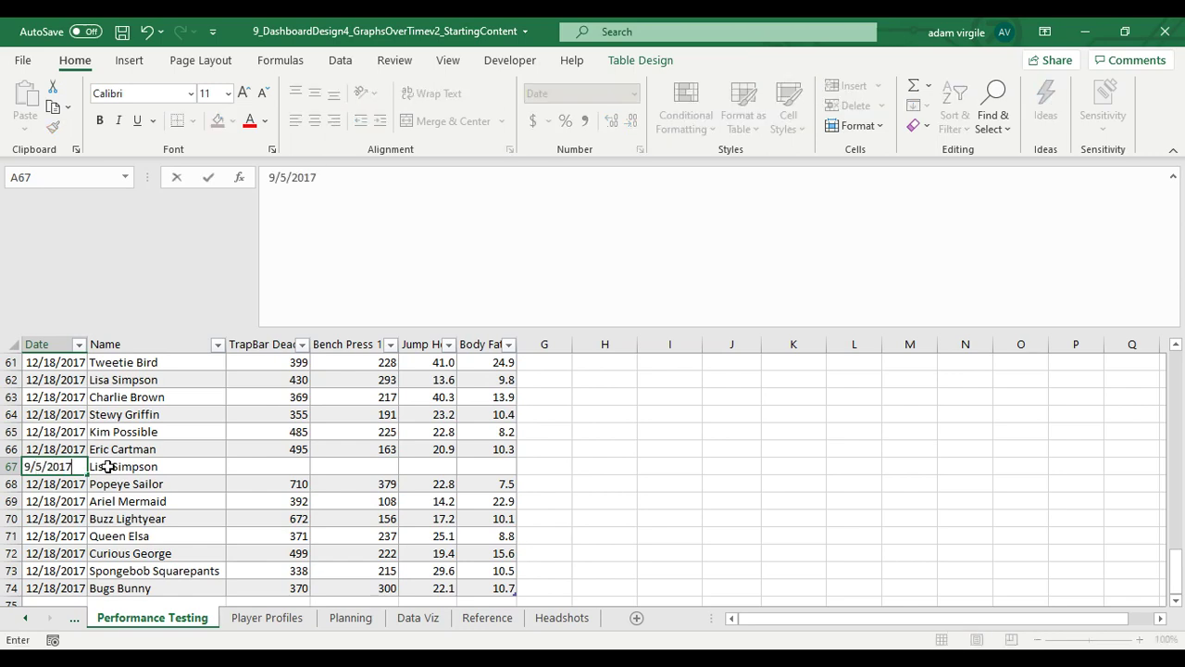
key("BackSpace")
key("BackSpace")
key("BackSpace")
key("BackSpace")
key("BackSpace")
key("BackSpace")
key("BackSpace")
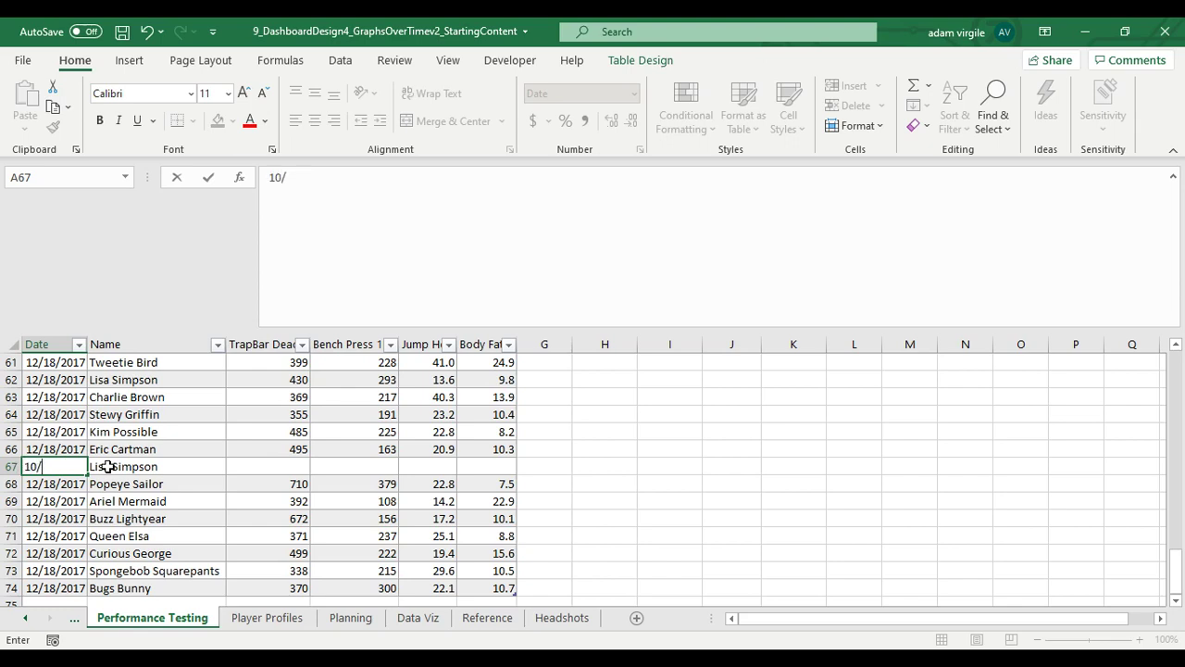
type("10/25/2017")
key("Return")
Step: Fill row 67 with test results: TrapBar Deadlift 1000, Bench Press 2000, Jump Height 3000 and Body Fat 4000
scroll(93, 466, "up", 11)
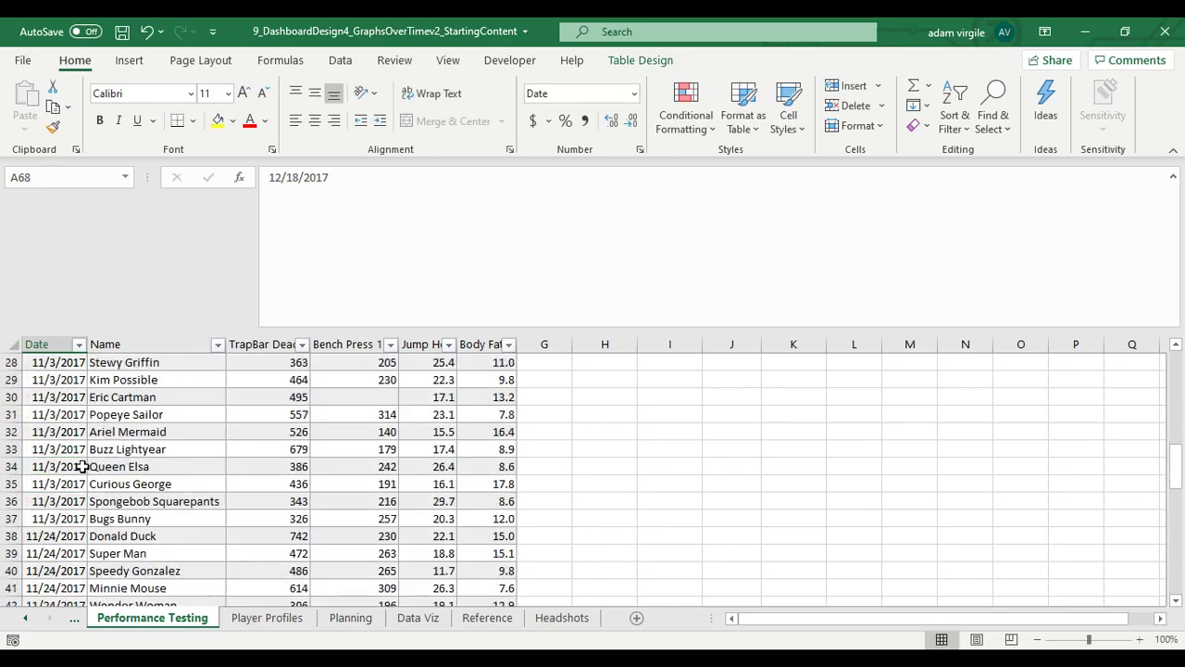
scroll(82, 466, "up", 9)
scroll(79, 465, "down", 17)
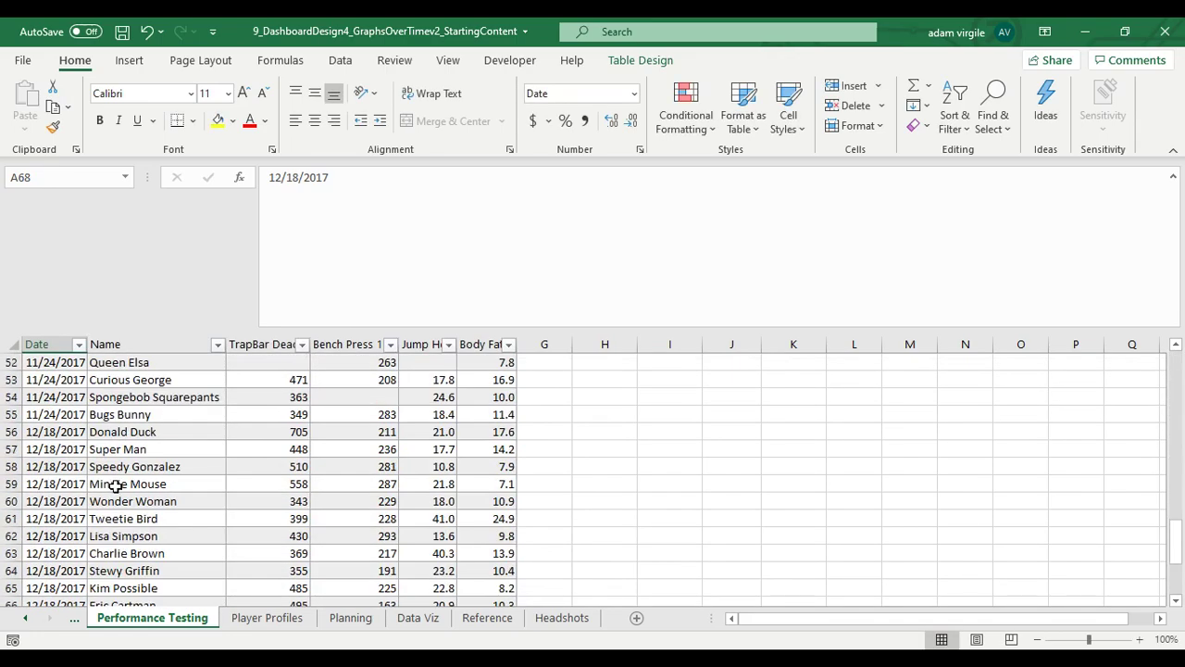
scroll(114, 487, "down", 5)
scroll(115, 490, "up", 2)
left_click(301, 466)
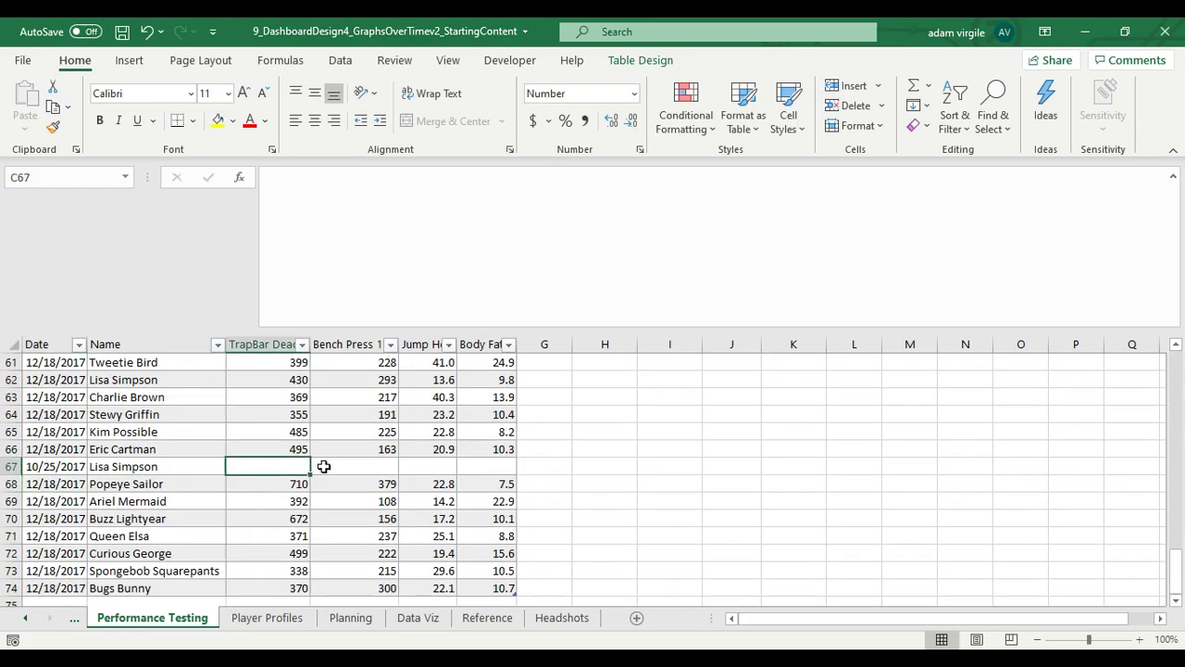
type("1000")
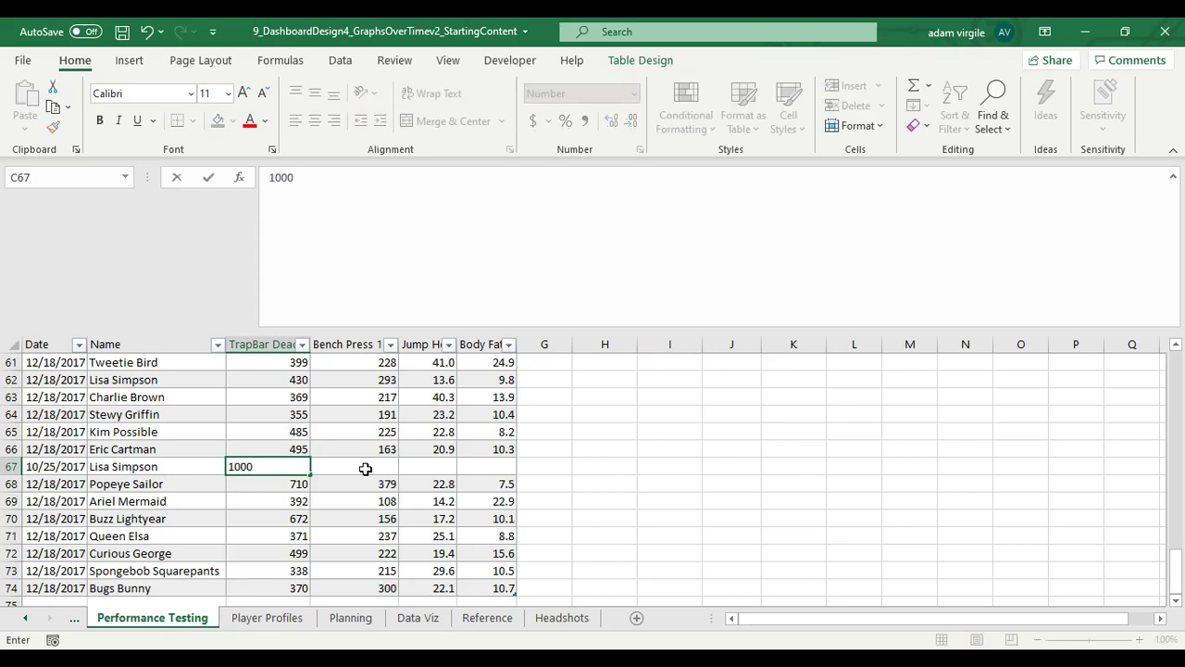
left_click(366, 469)
type("10")
type("000")
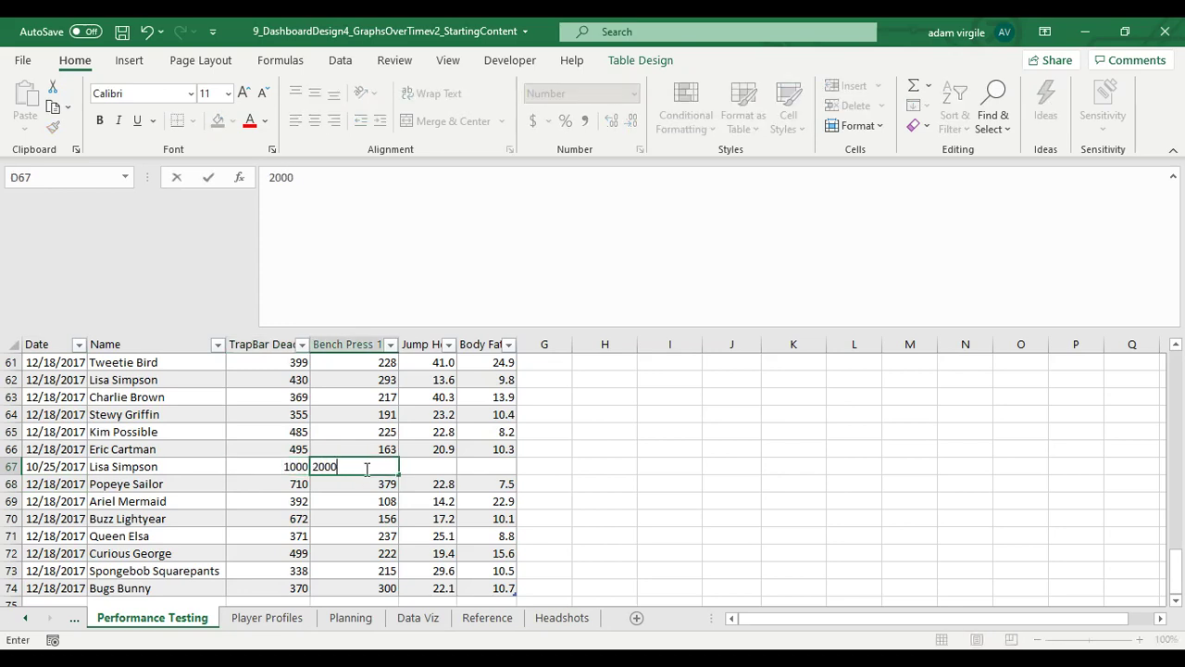
key("Tab")
type("3000")
key("Tab")
type("4000")
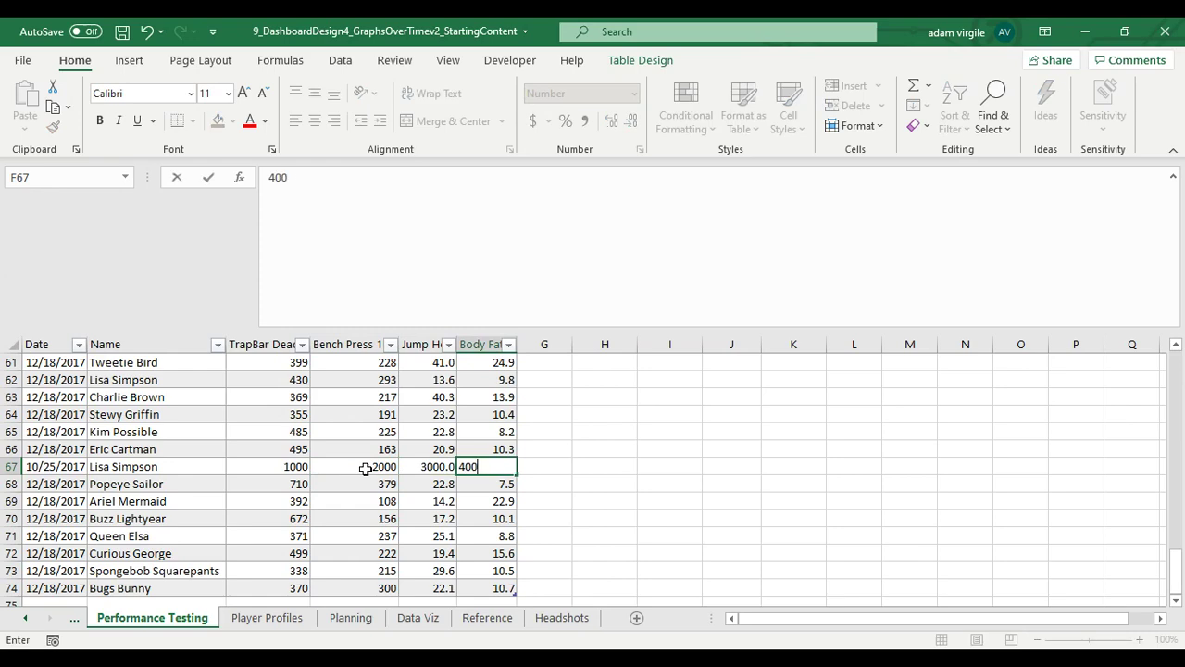
key("Return")
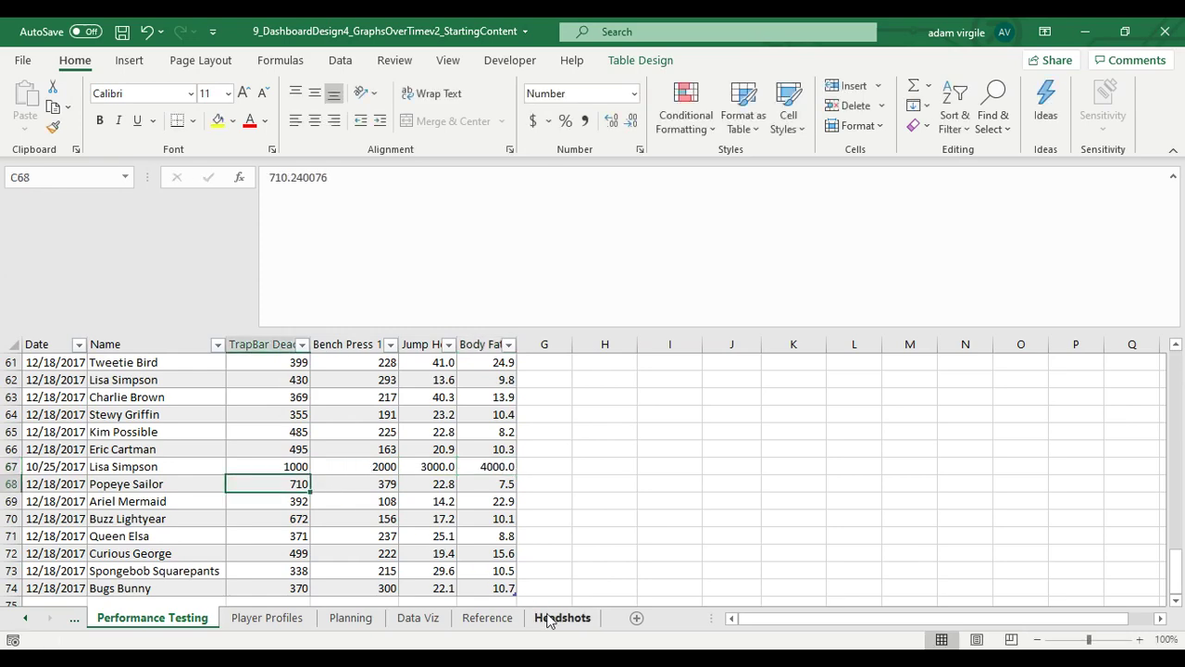
Step: Check how the 10/25/2017 test entry feeds the Performance Dates and Day Score rows on Reference, and which performance metric Data Viz has selected
left_click(424, 622)
left_click(481, 621)
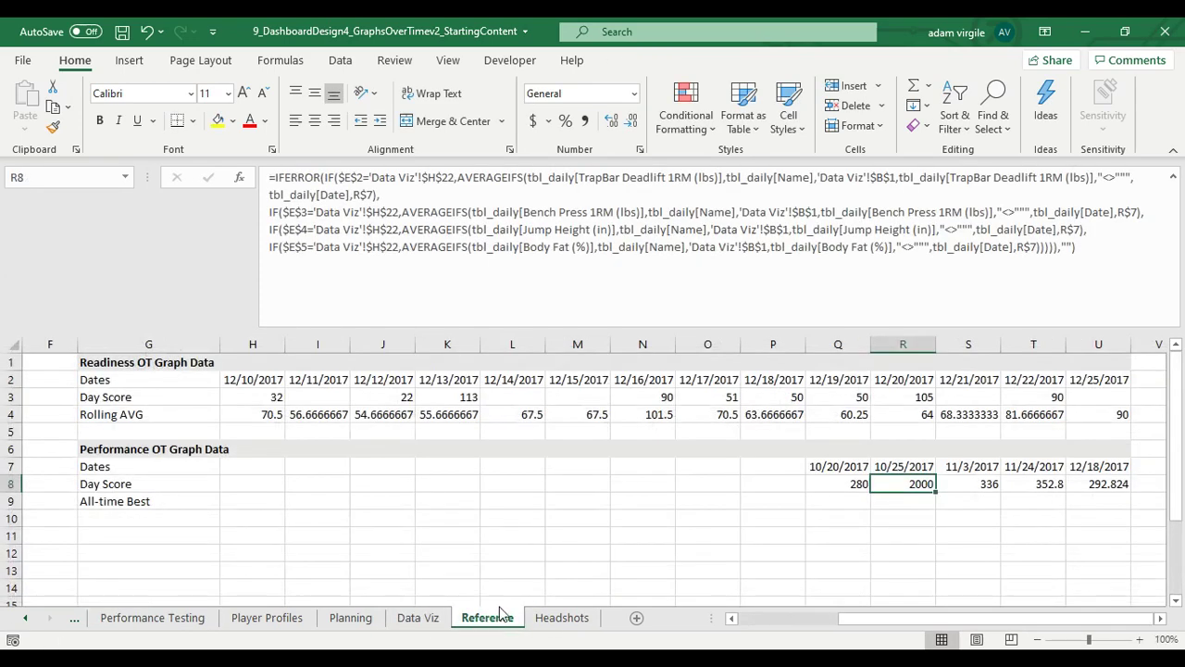
left_click(1018, 515)
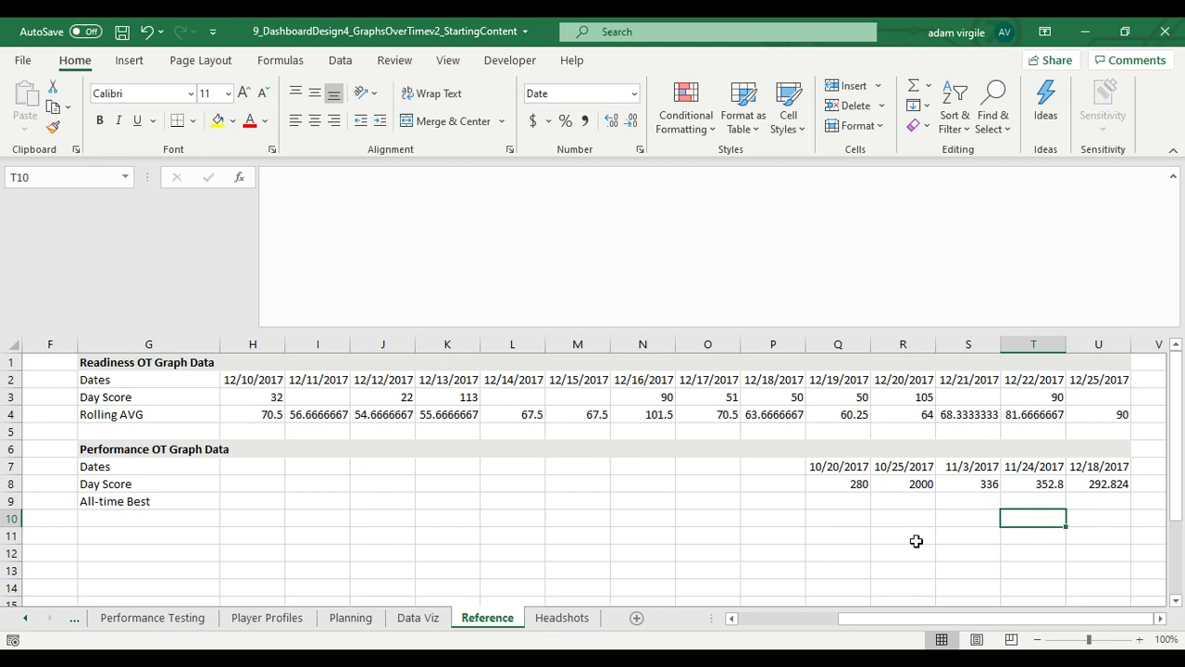
left_click(1104, 468)
left_click(1046, 467)
left_click(972, 467)
left_click(917, 469)
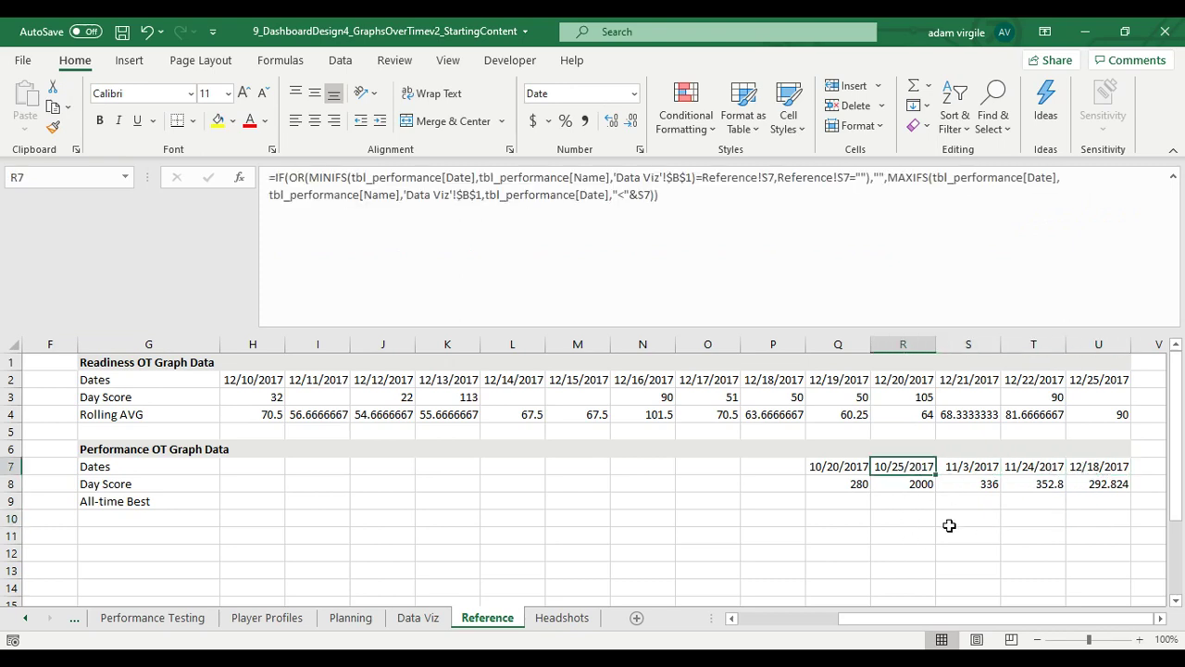
left_click(841, 470)
left_click(914, 483)
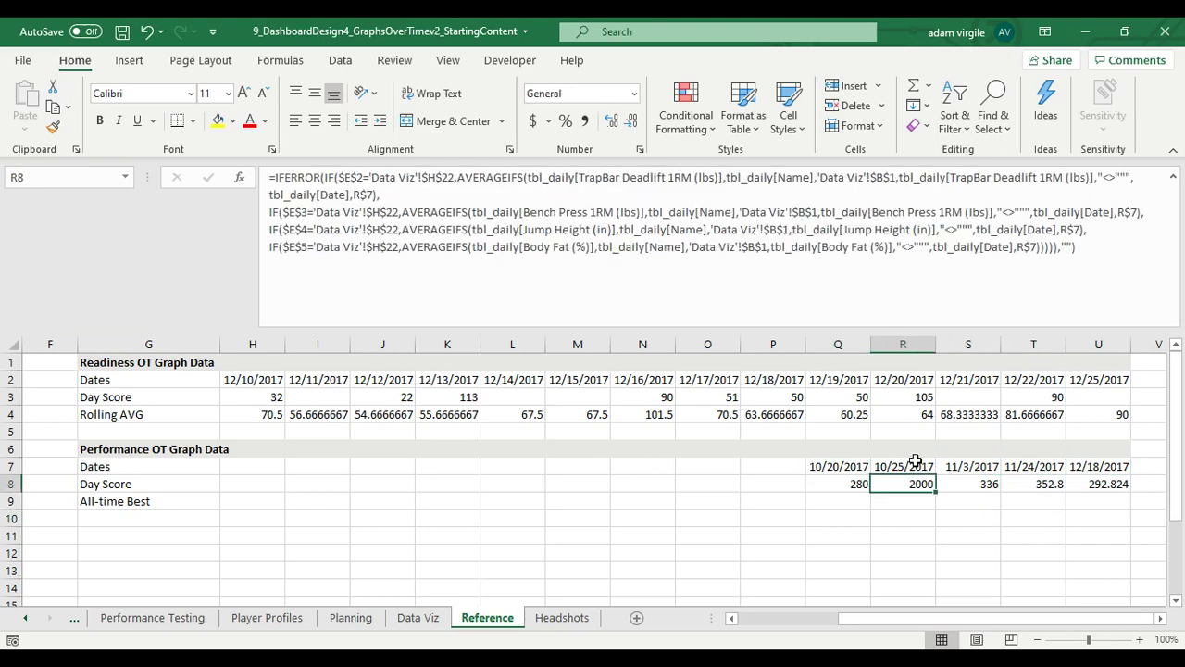
left_click(916, 463)
left_click(915, 482)
left_click_drag(915, 467, 913, 483)
left_click(914, 482)
left_click(407, 619)
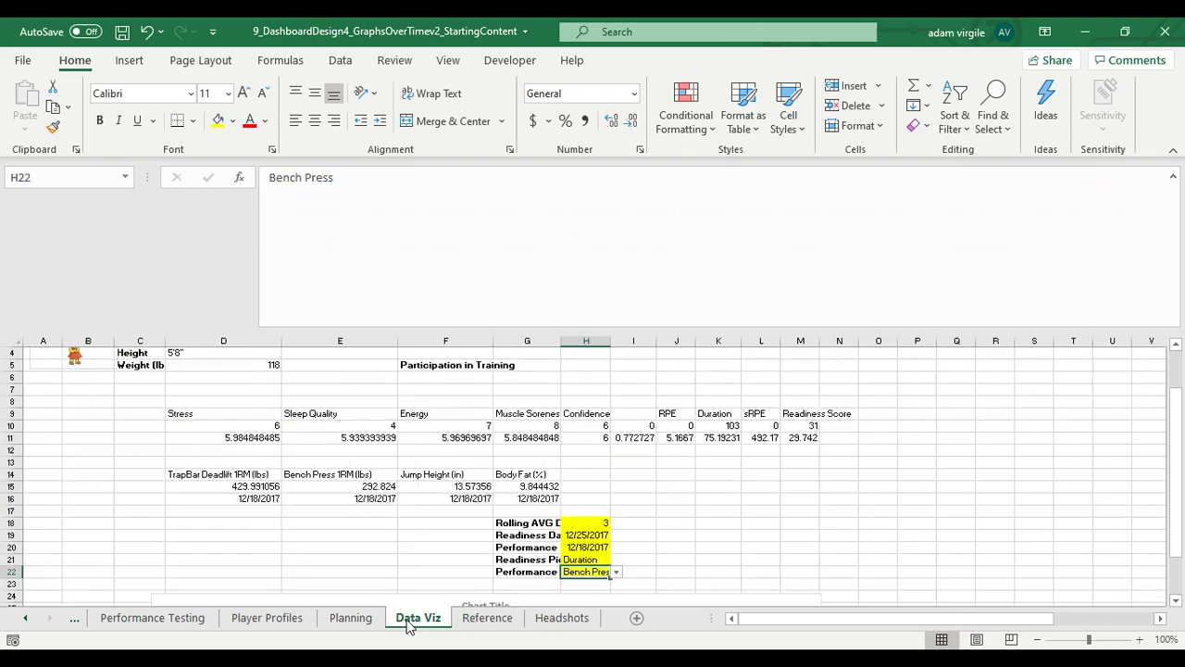
Step: Delete the 10/25/2017 test entry in row 67 of the Performance Testing sheet
left_click(169, 626)
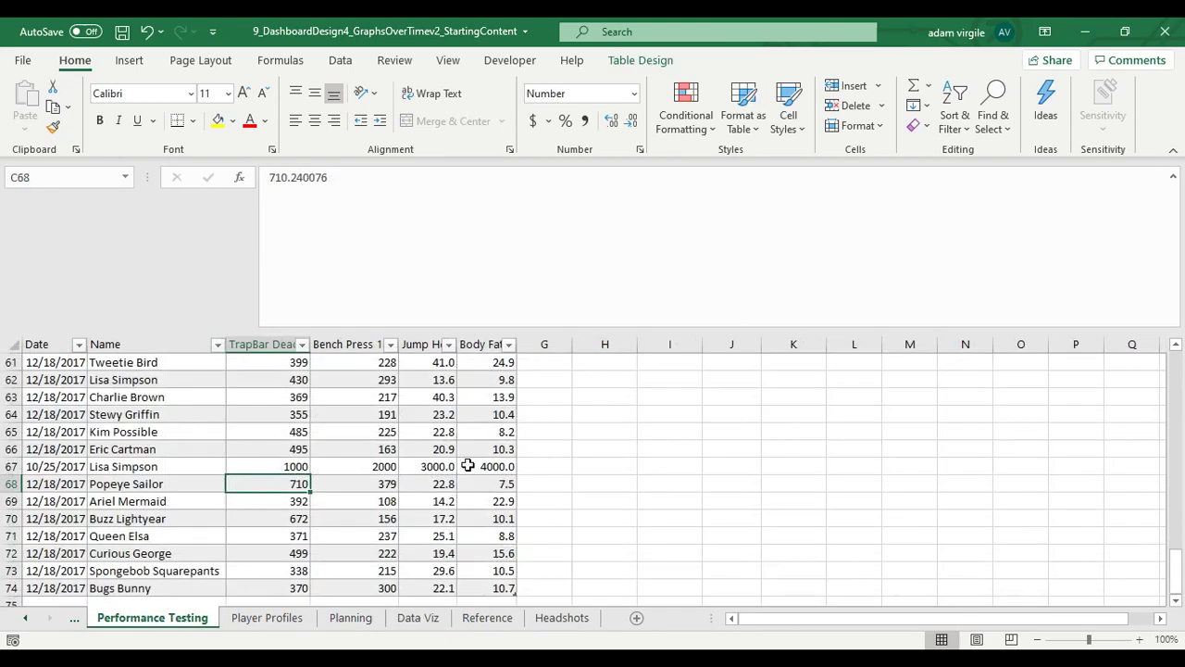
left_click(9, 466)
right_click(9, 466)
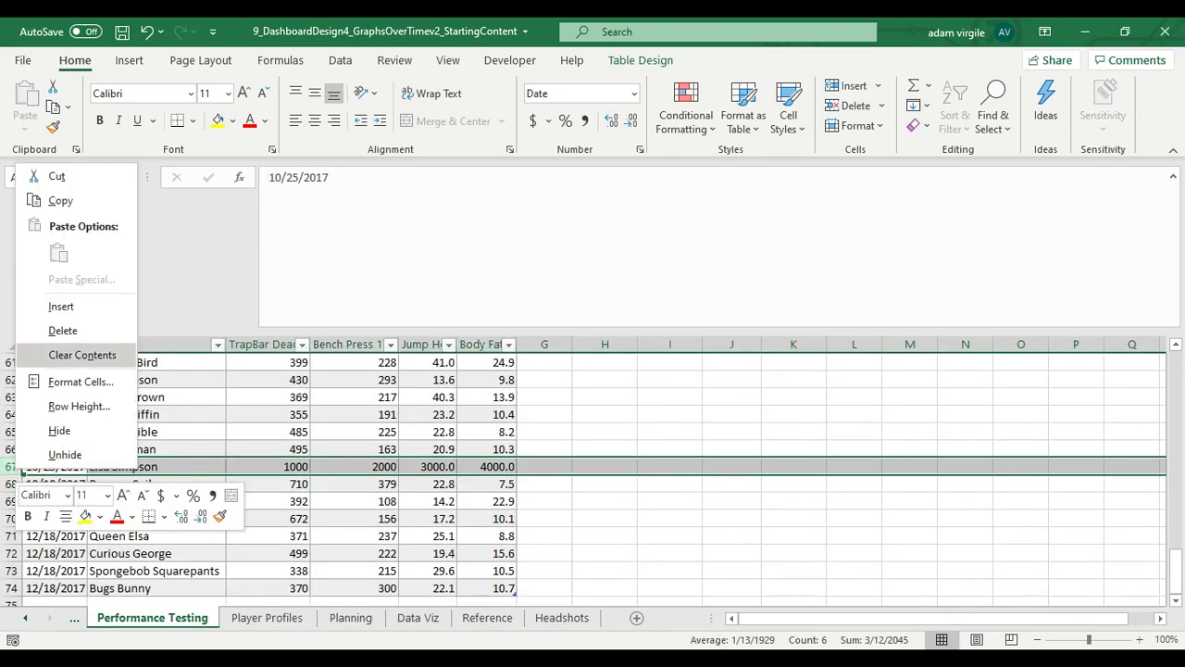
left_click(41, 330)
left_click(545, 431)
scroll(473, 475, "up", 6)
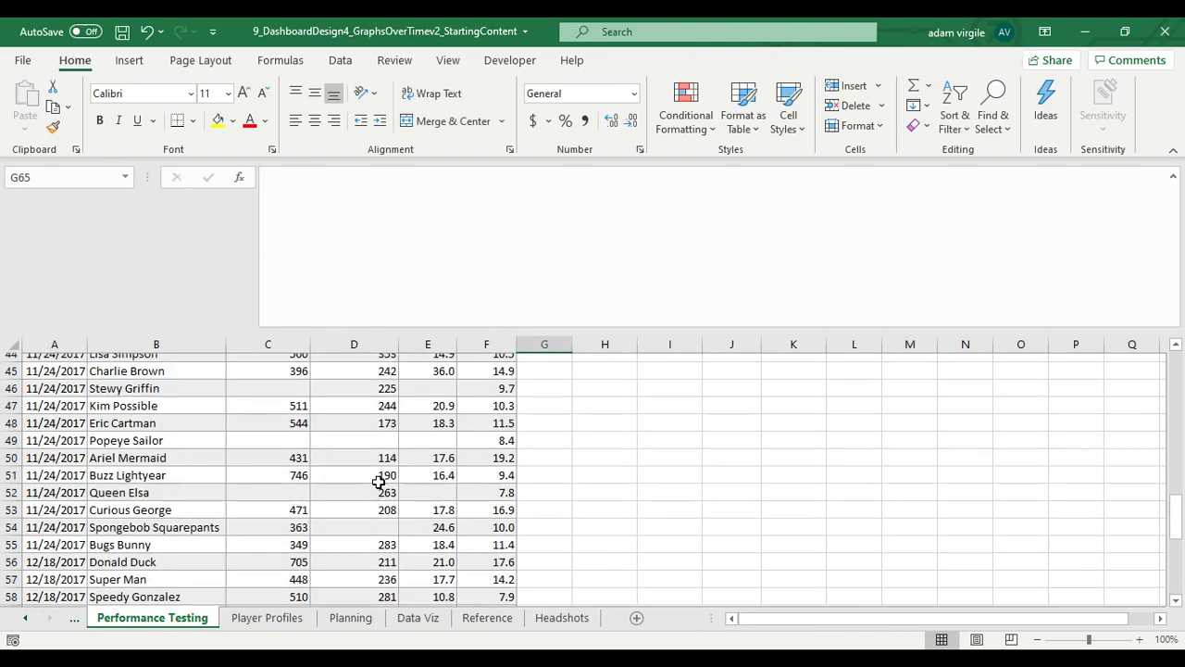
Step: Return to the Reference sheet and review the All-time Best label against the Performance Day Score row
left_click(487, 617)
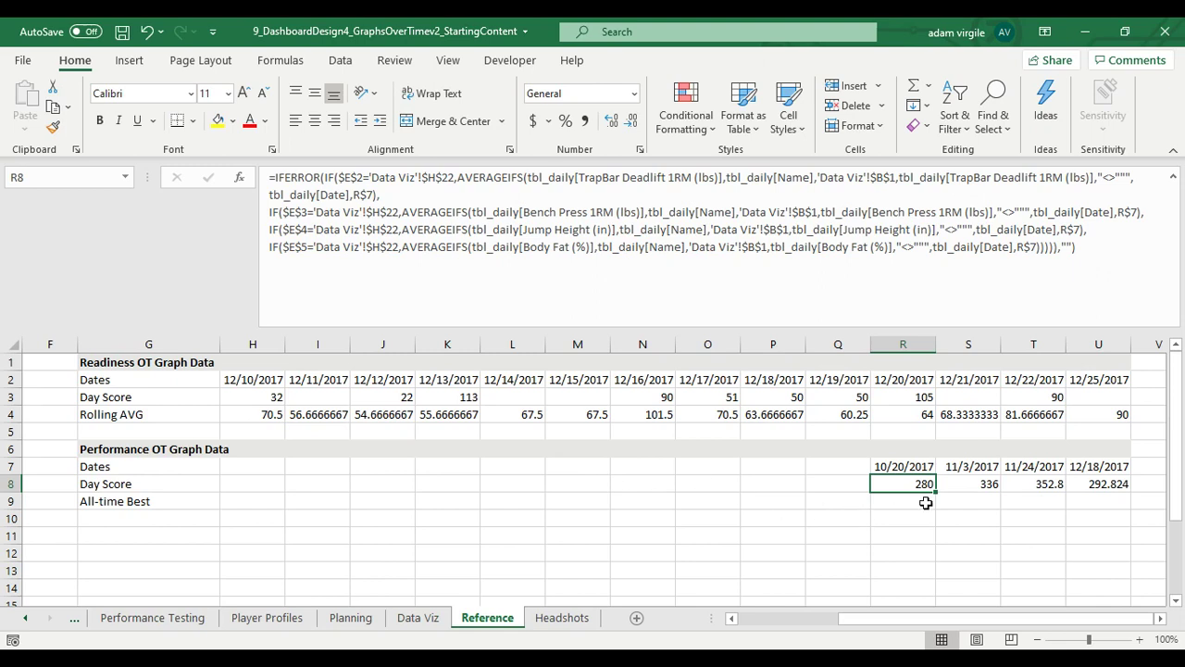
left_click(153, 504)
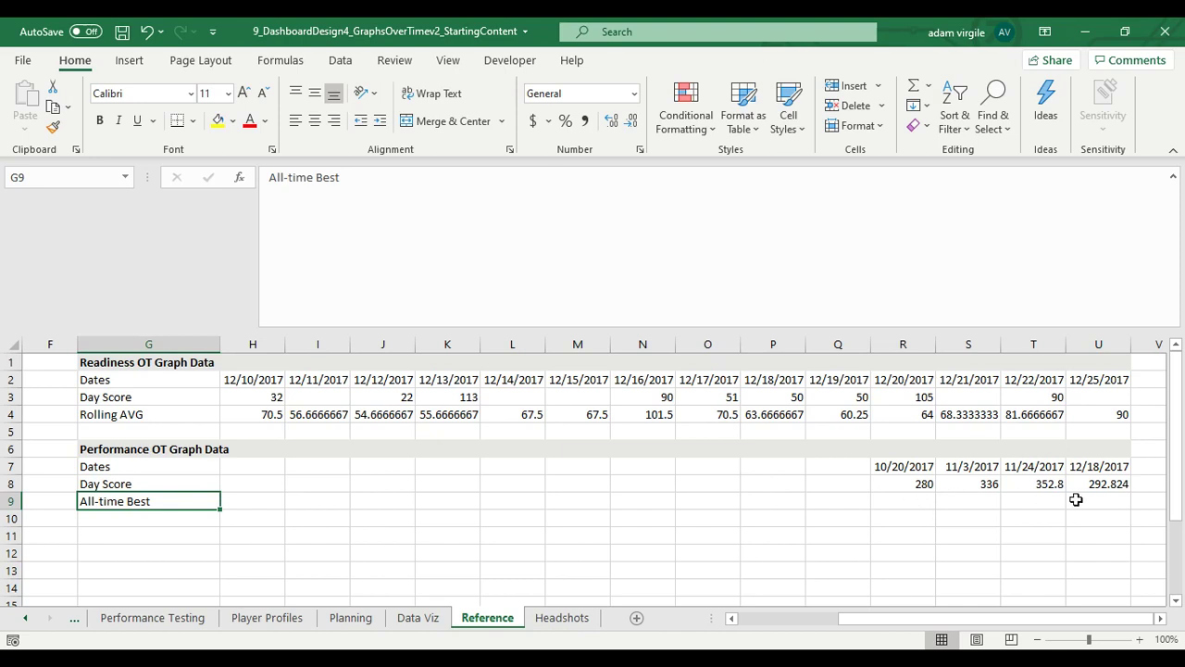
left_click(926, 484)
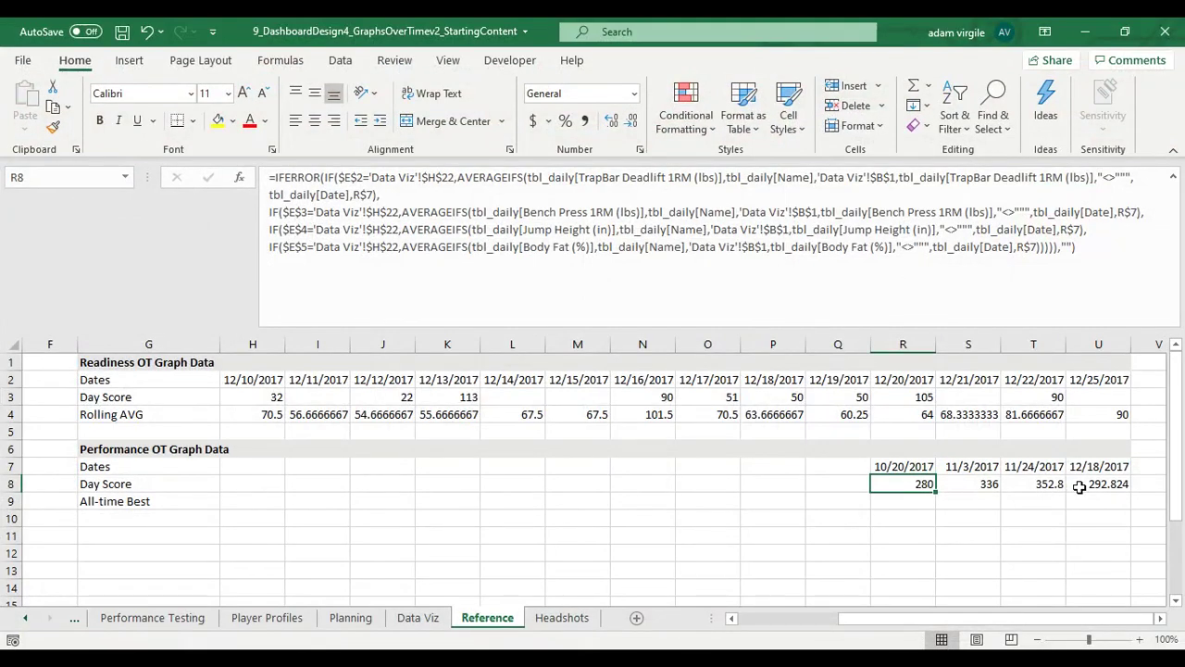
Step: Copy the Day Score formula from U8 into the All-time Best row at U9
left_click(1097, 484)
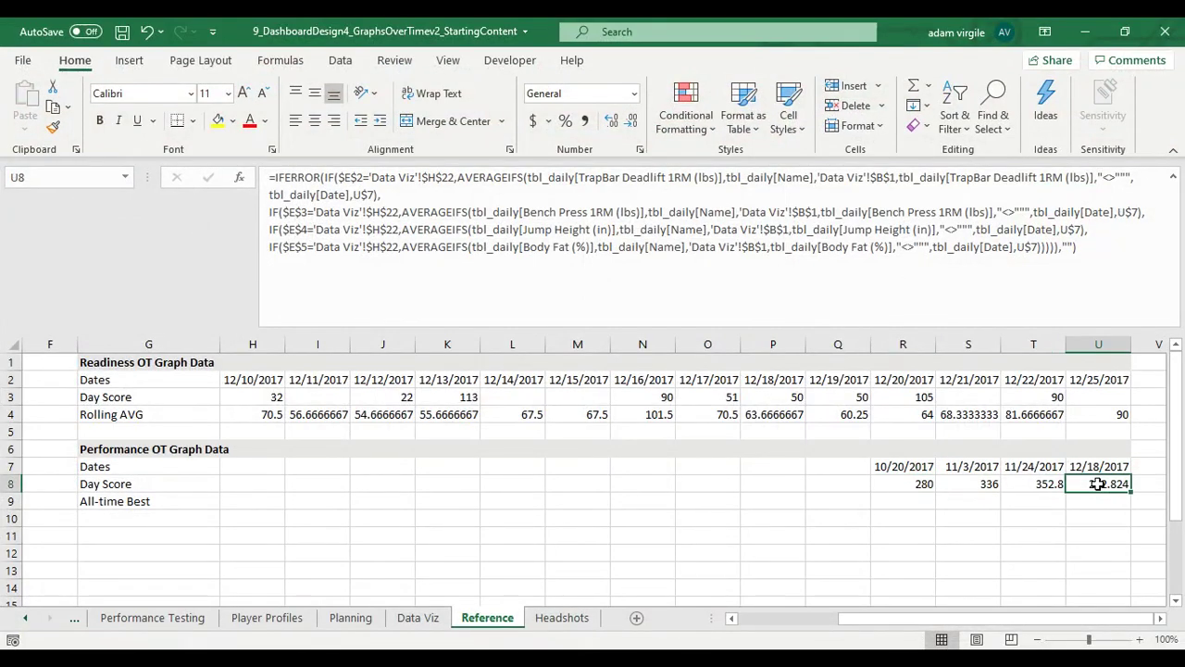
key("ctrl+c")
key("Down")
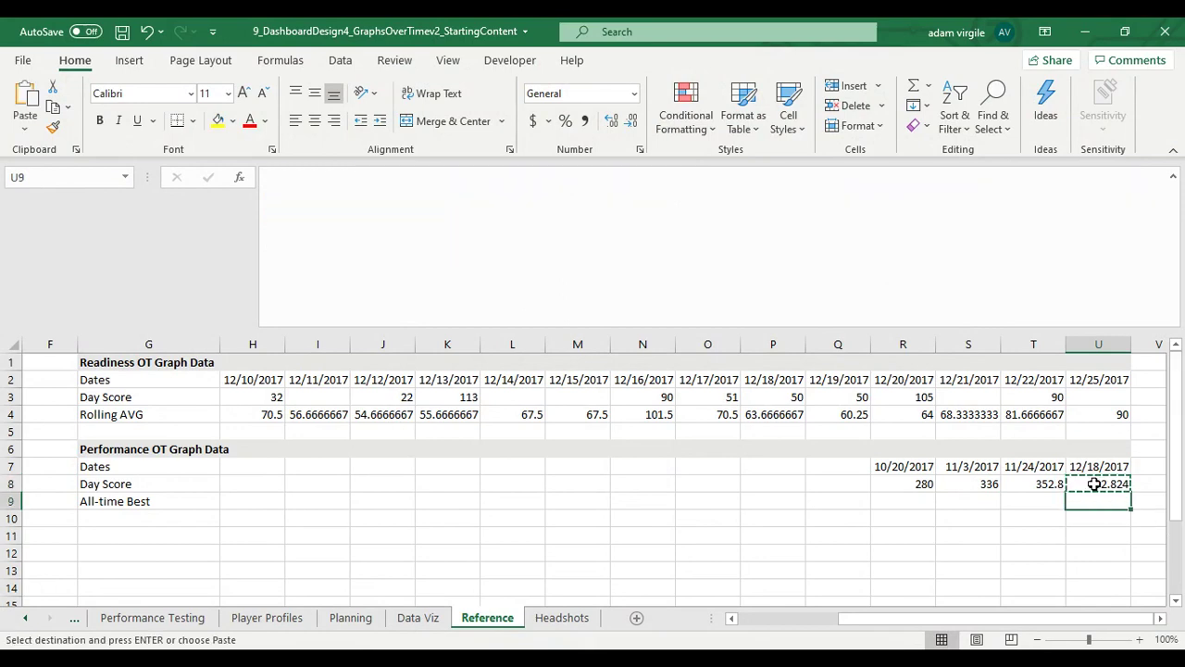
key("ctrl+v")
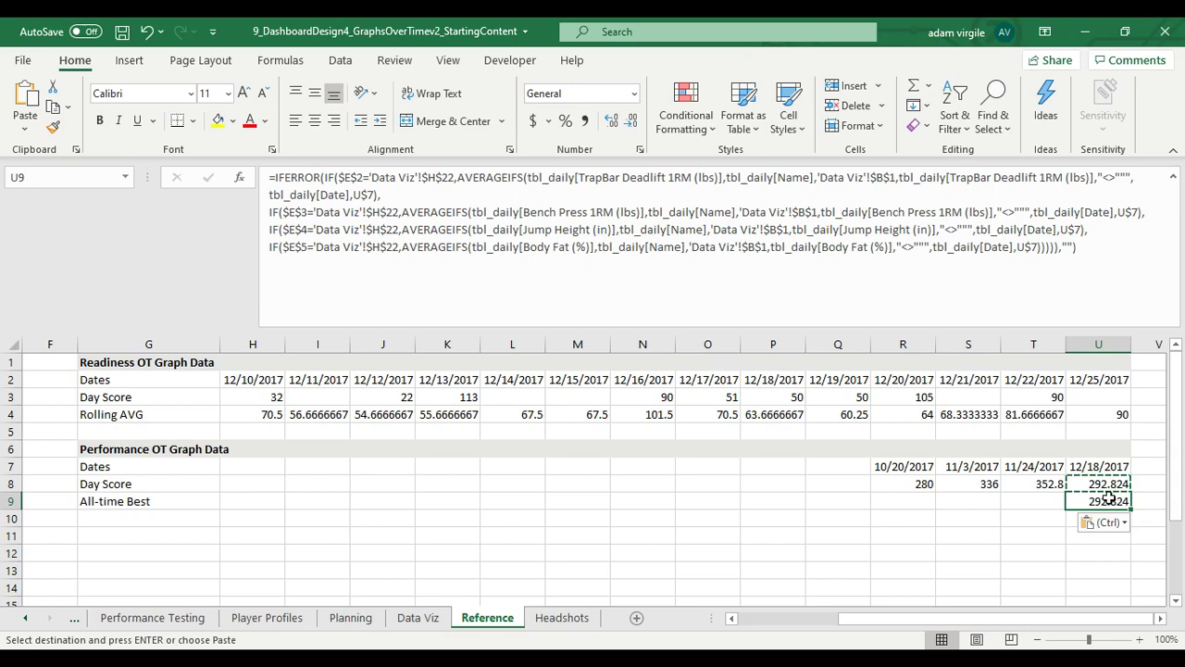
Step: Examine the copied U9 formula's TrapBar Deadlift branch: the metric test against E2, the AVERAGEIFS range, and the name and non-blank criteria
left_click(357, 180)
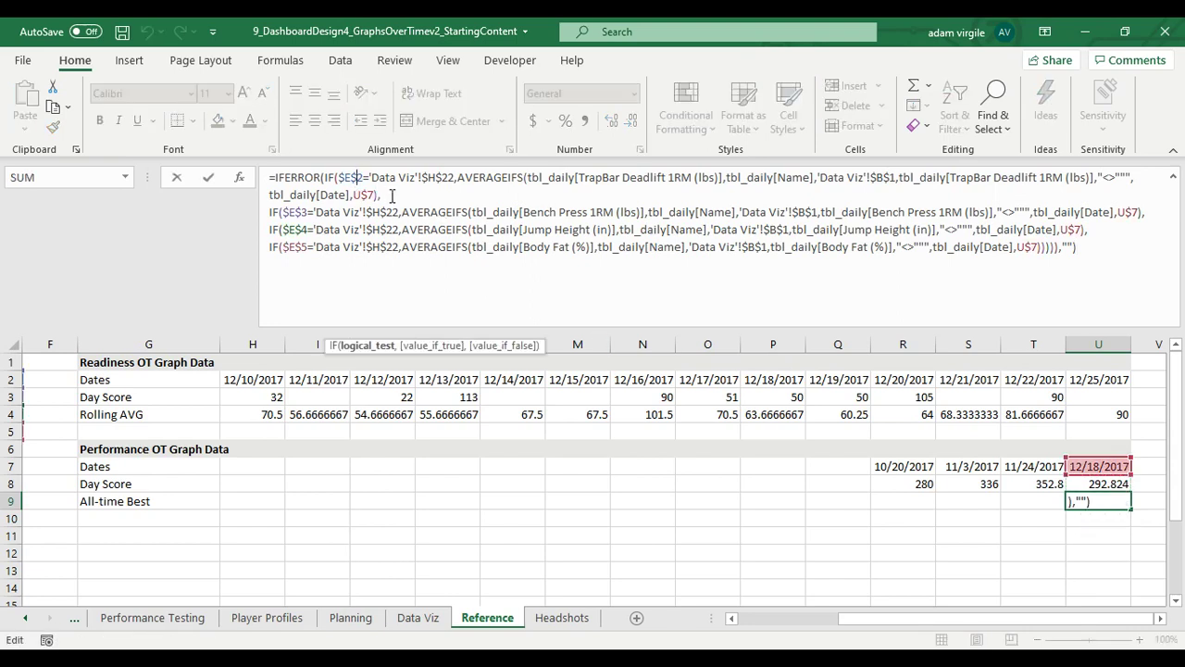
left_click(329, 177)
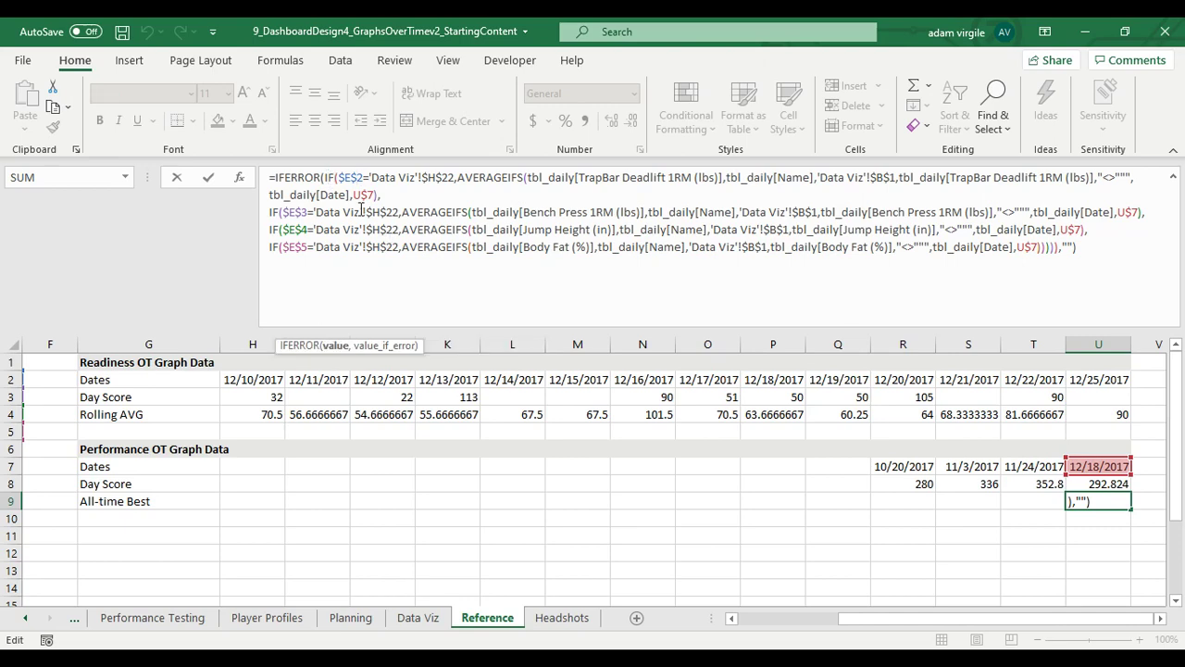
left_click(358, 177)
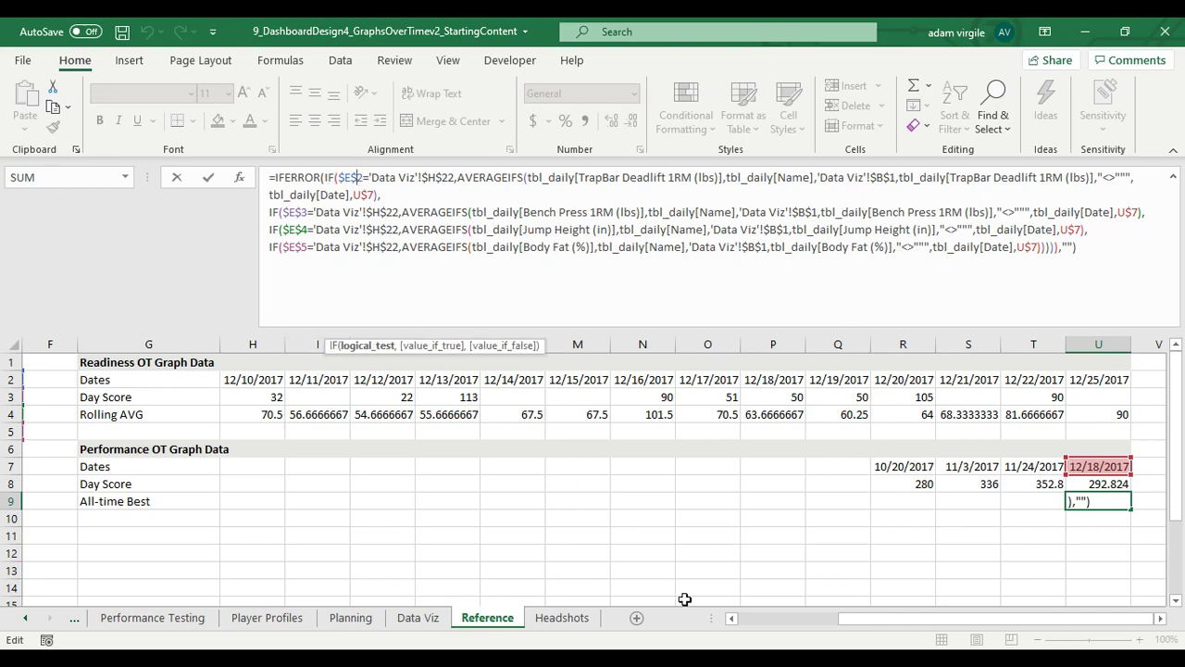
left_click_drag(826, 618, 719, 618)
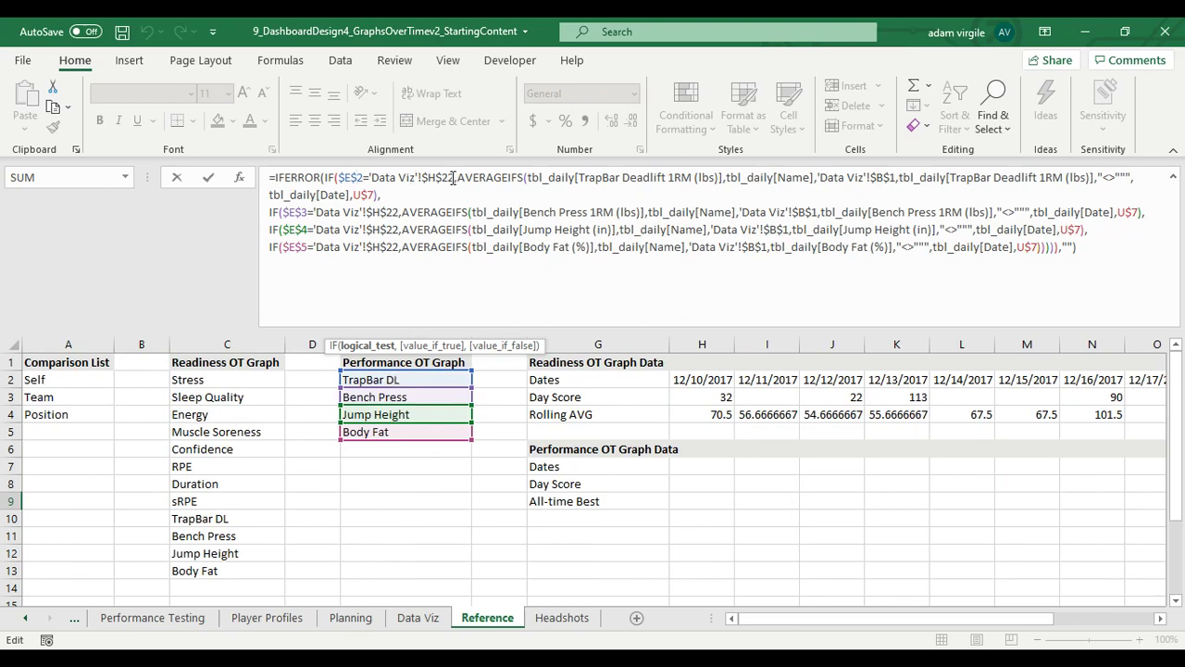
left_click_drag(734, 616, 984, 618)
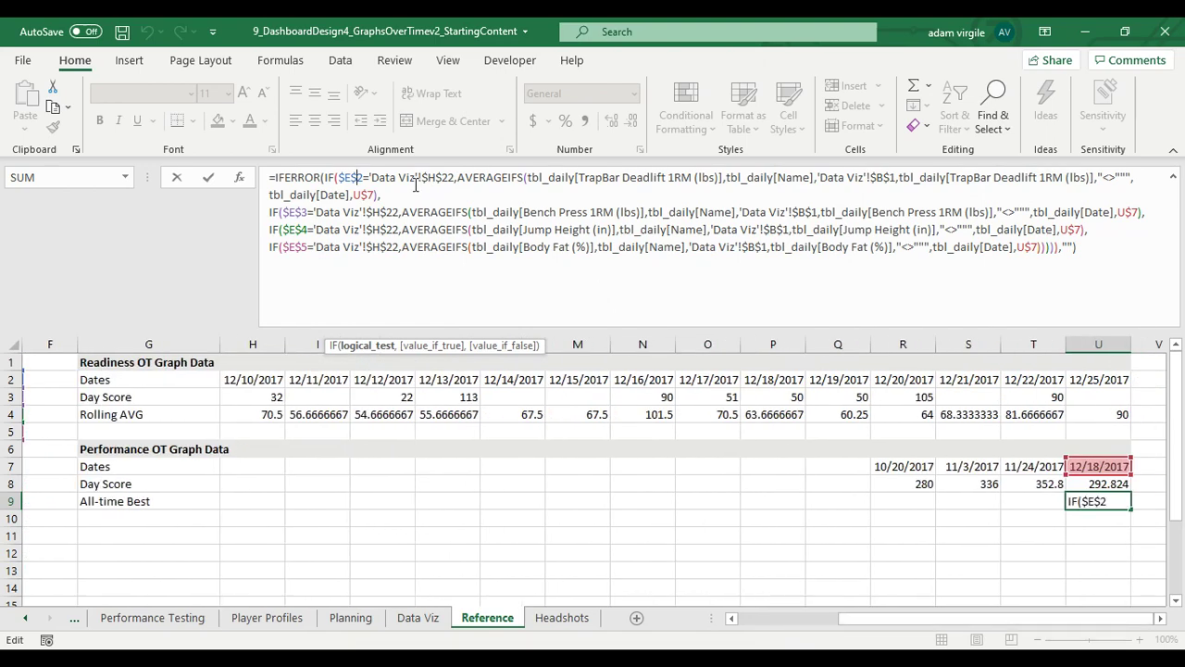
left_click(480, 178)
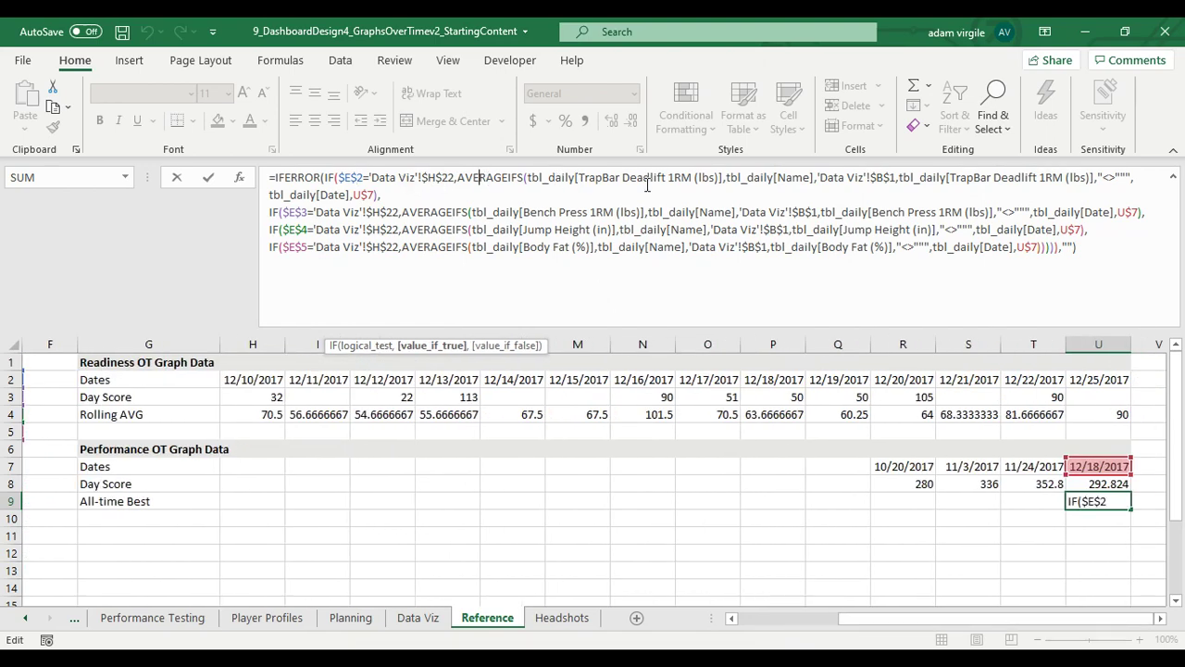
left_click(669, 178)
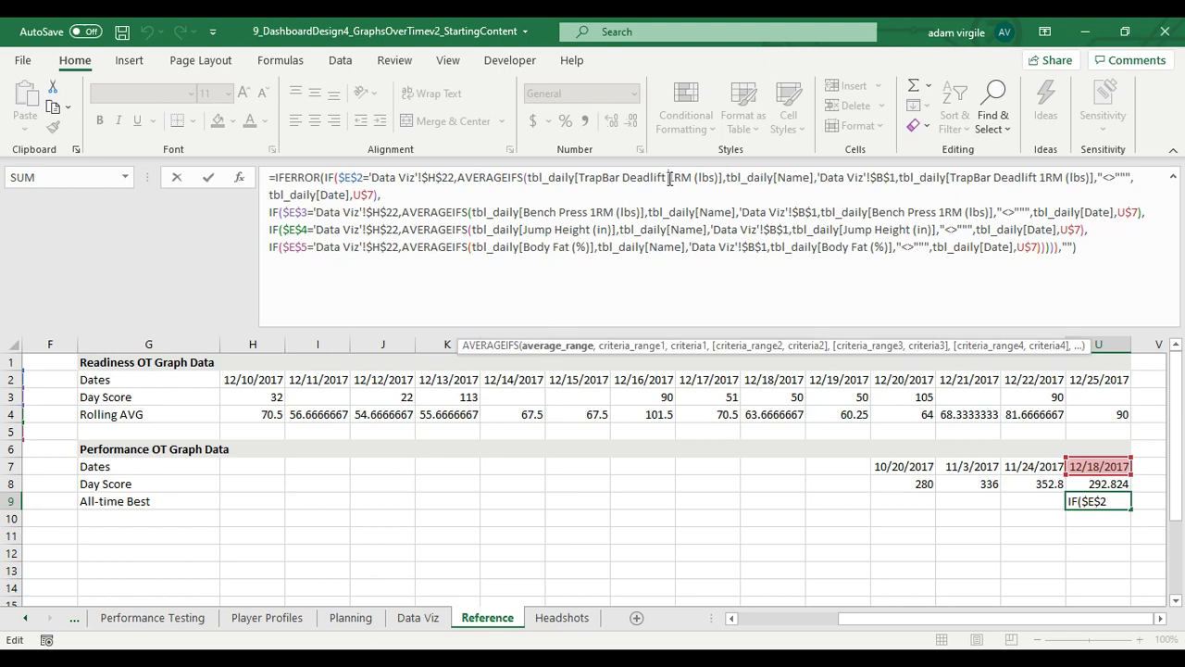
left_click(793, 178)
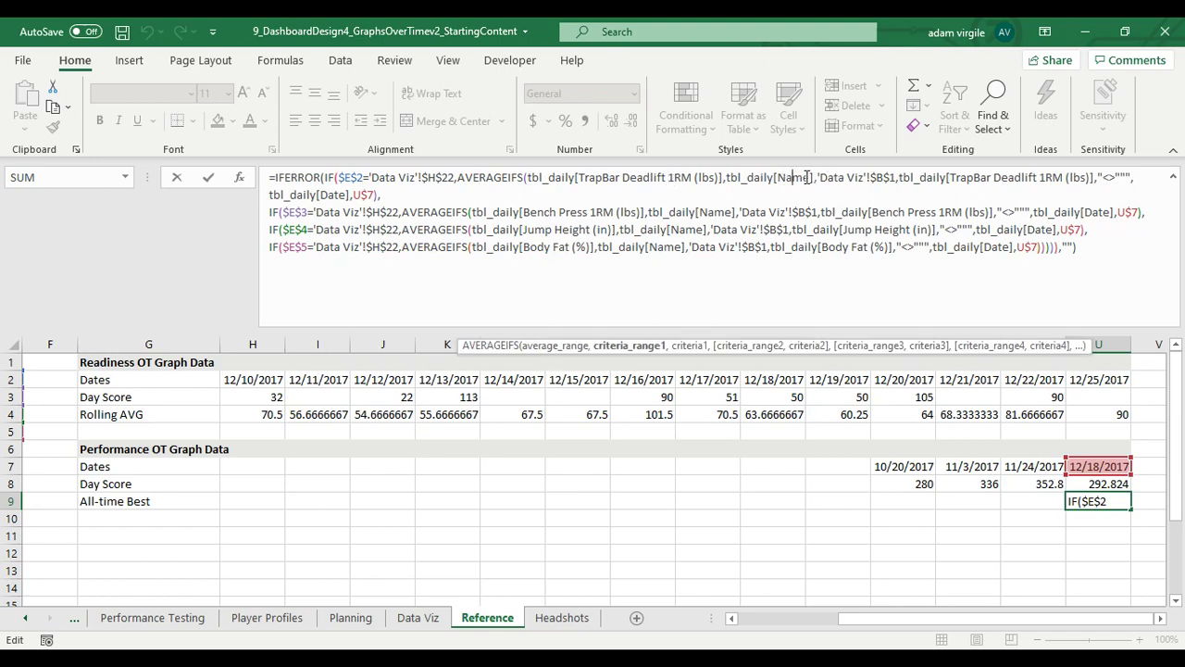
left_click(881, 176)
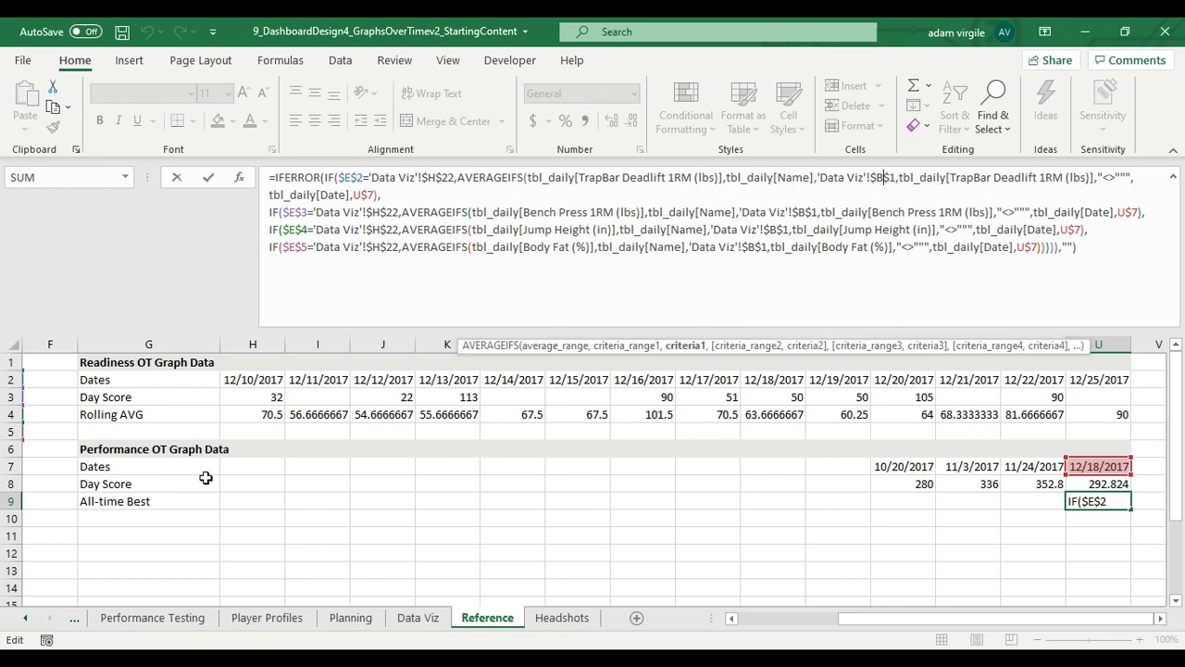
left_click(980, 179)
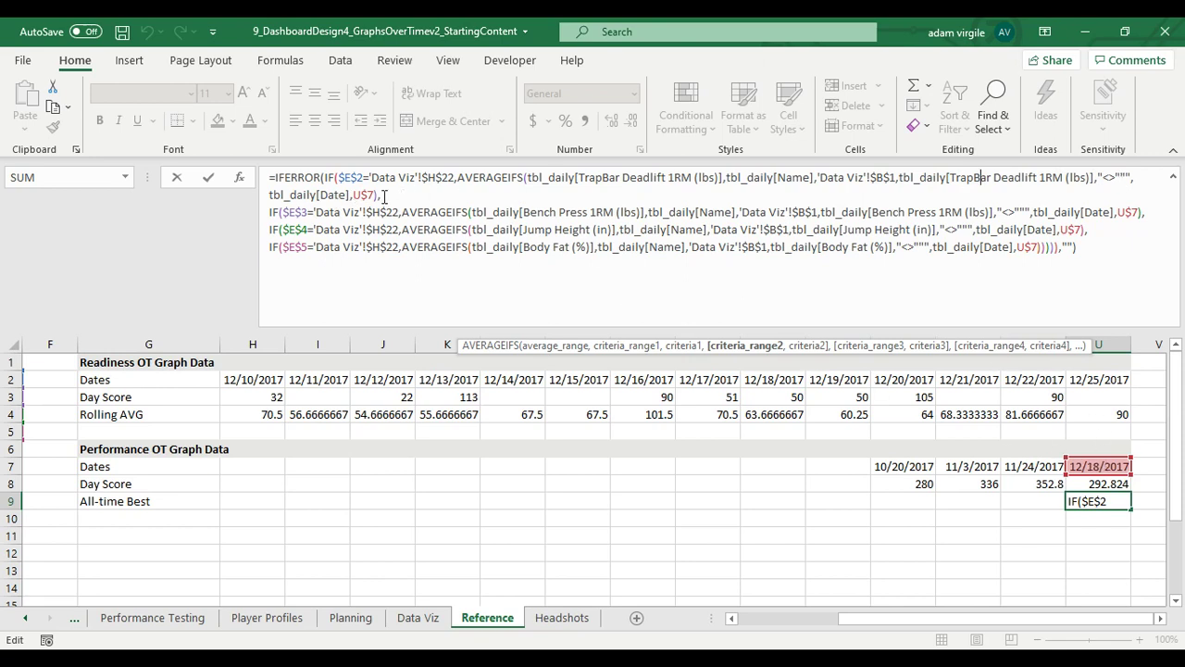
Step: In U9's TrapBar Deadlift branch, remove the tbl_daily[Date],U$7 criterion and change AVERAGEIFS to MAXIFS
left_click_drag(373, 195, 1153, 183)
key("Delete")
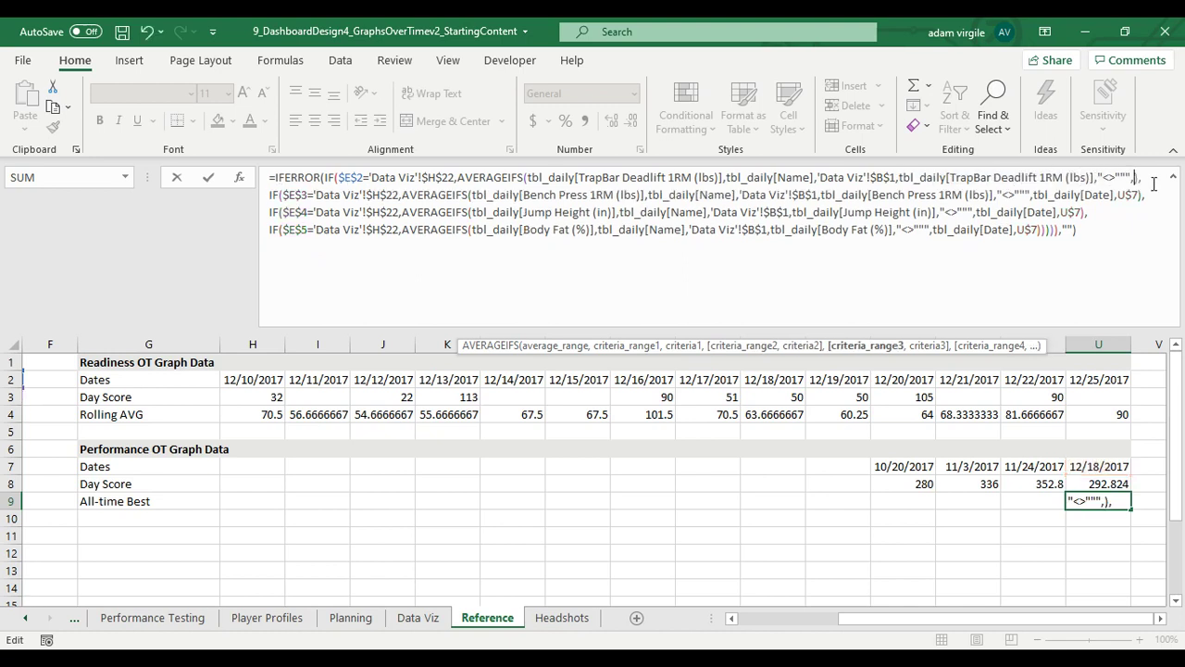
key("BackSpace")
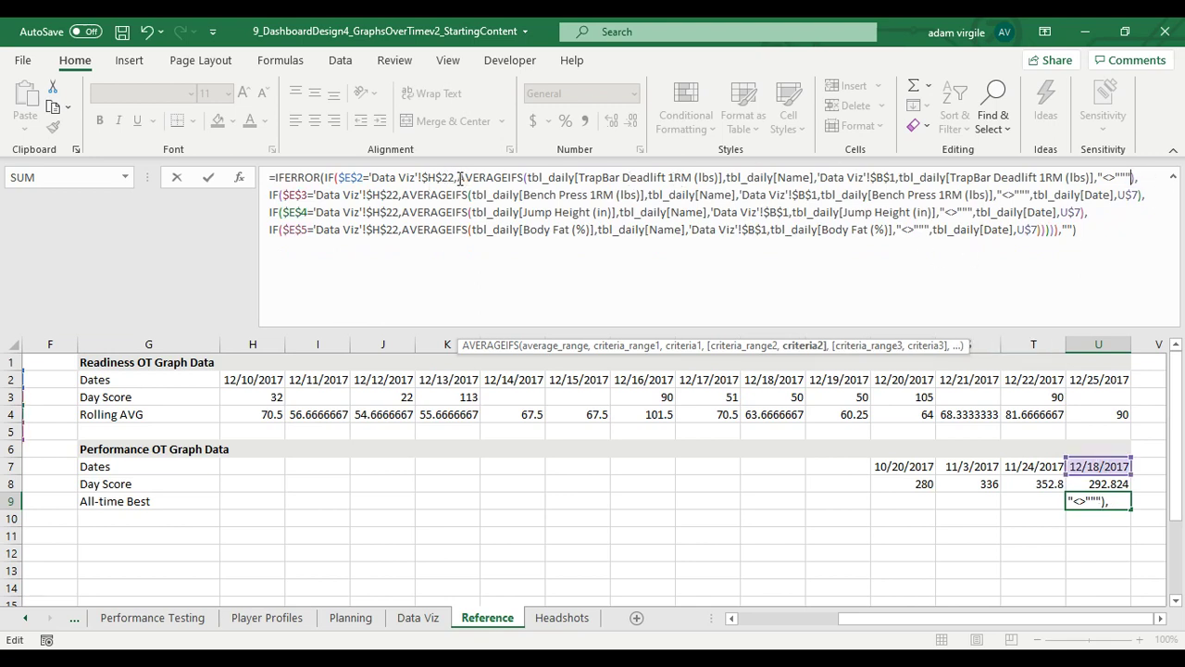
left_click_drag(460, 178, 508, 178)
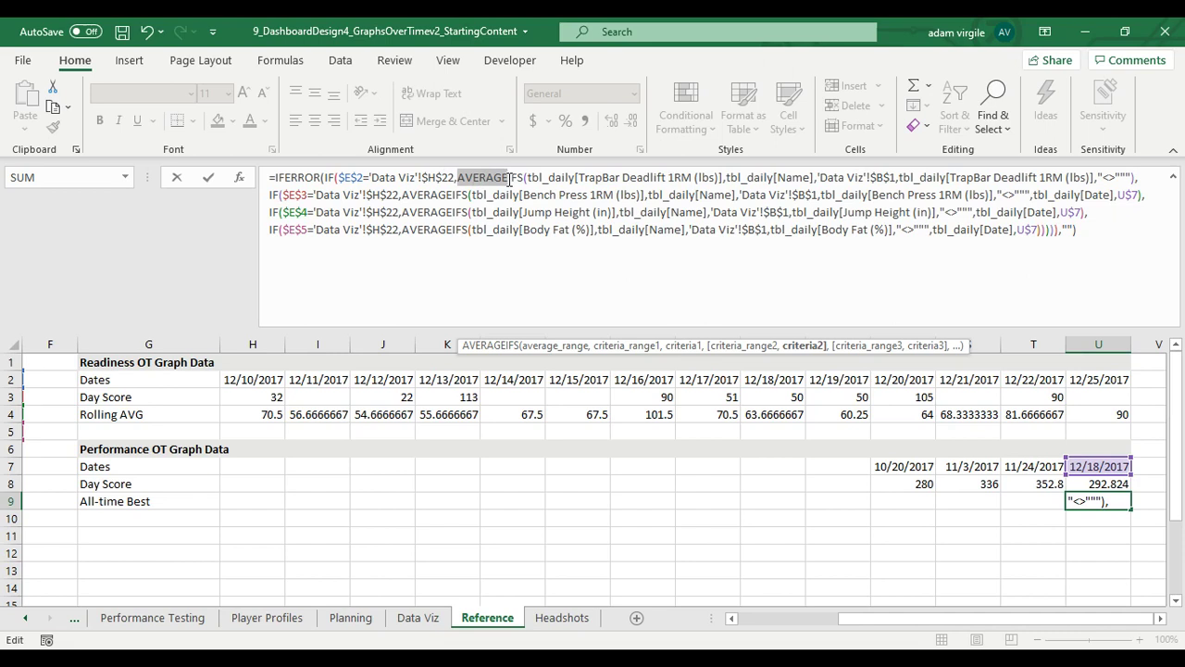
type("MAX")
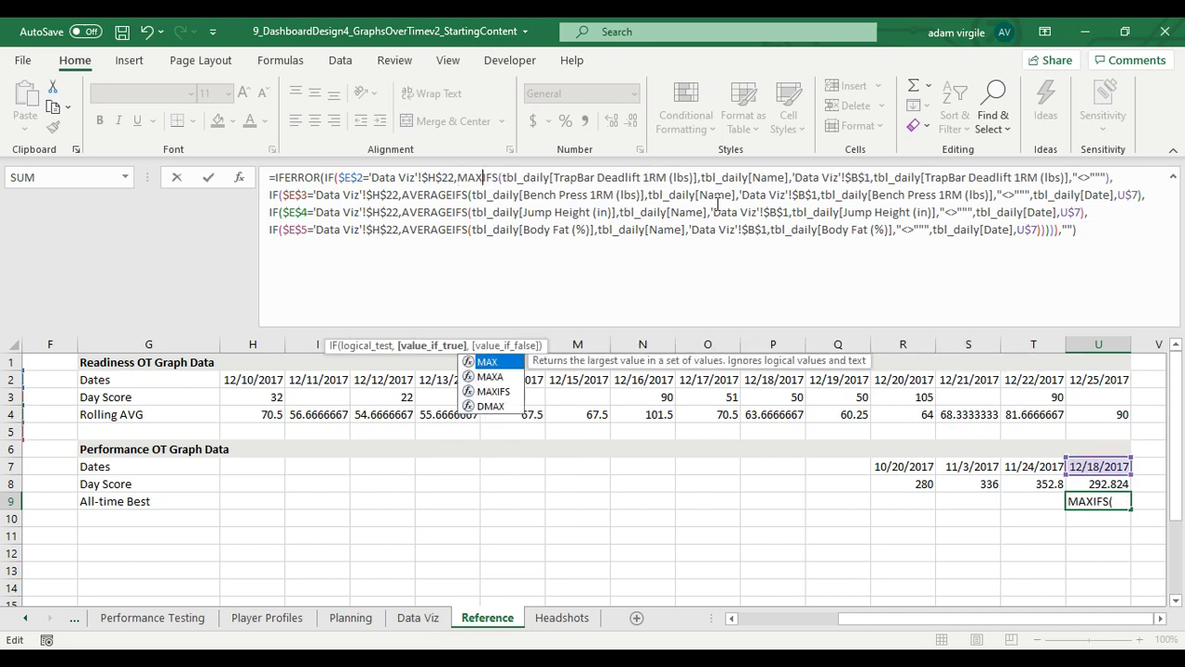
left_click(531, 192)
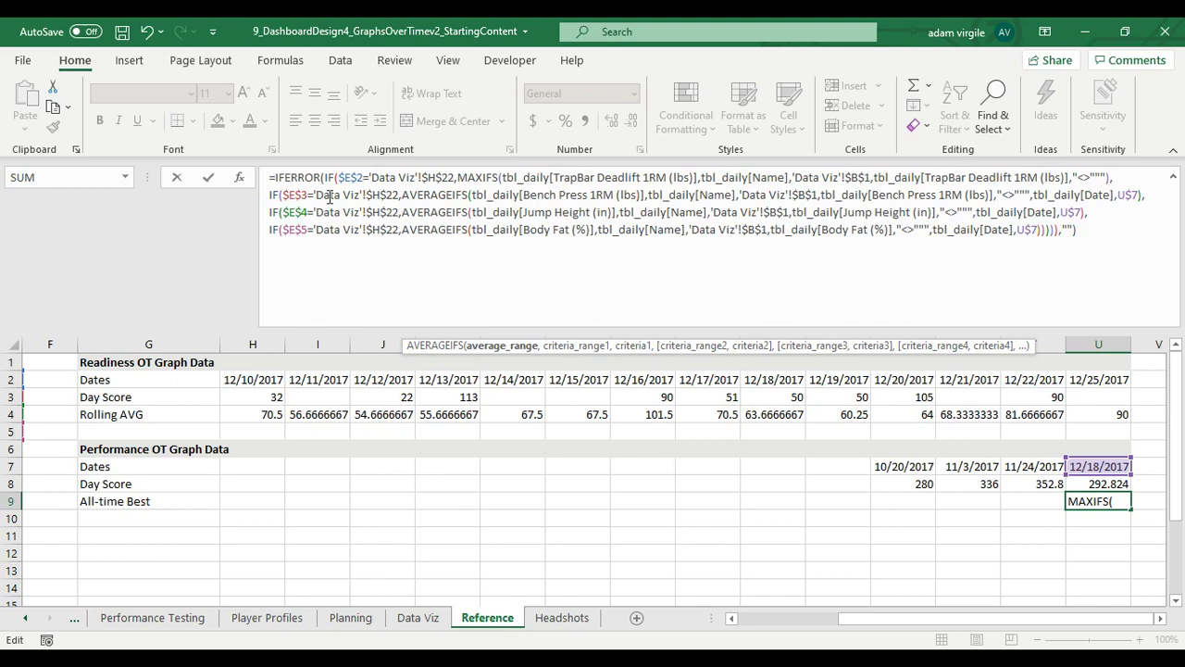
Step: Change AVERAGEIFS to MAXIFS in the Bench Press, Jump Height and Body Fat branches of the U9 formula
left_click_drag(404, 195, 443, 195)
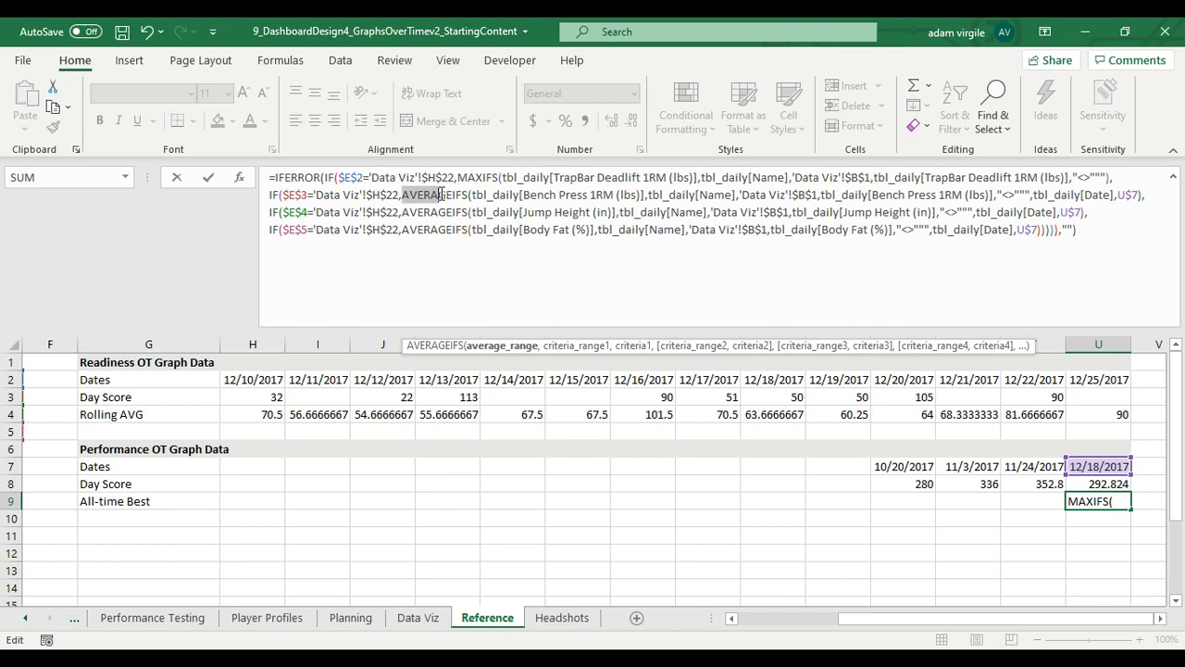
type("MAX")
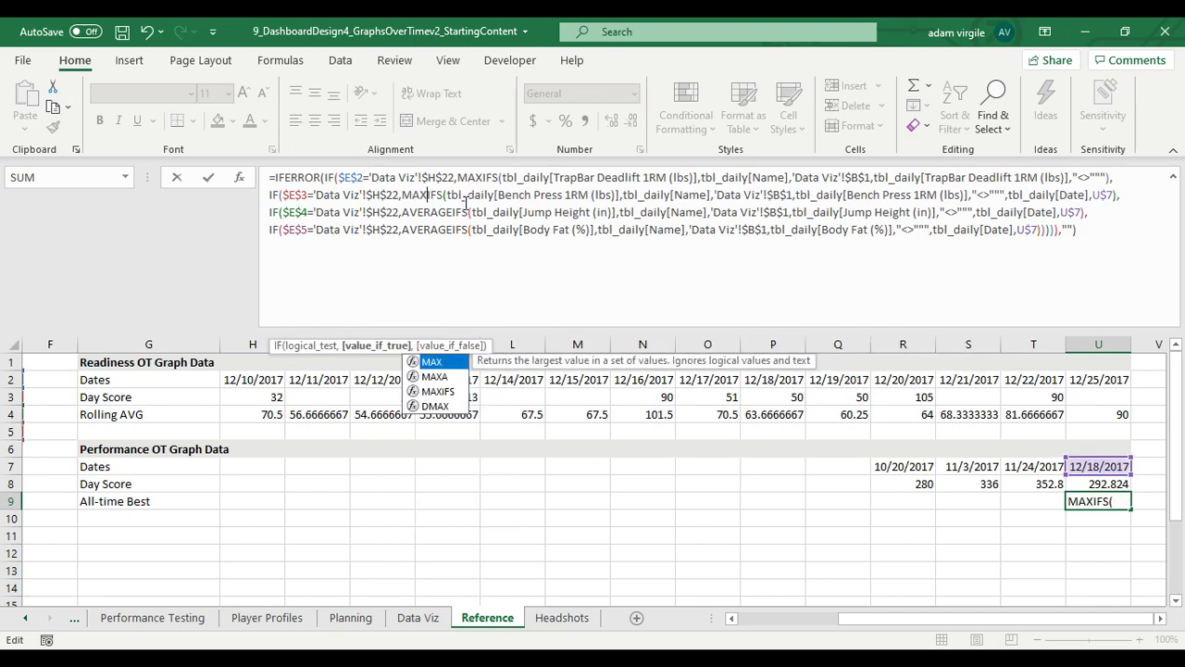
left_click_drag(401, 212, 442, 212)
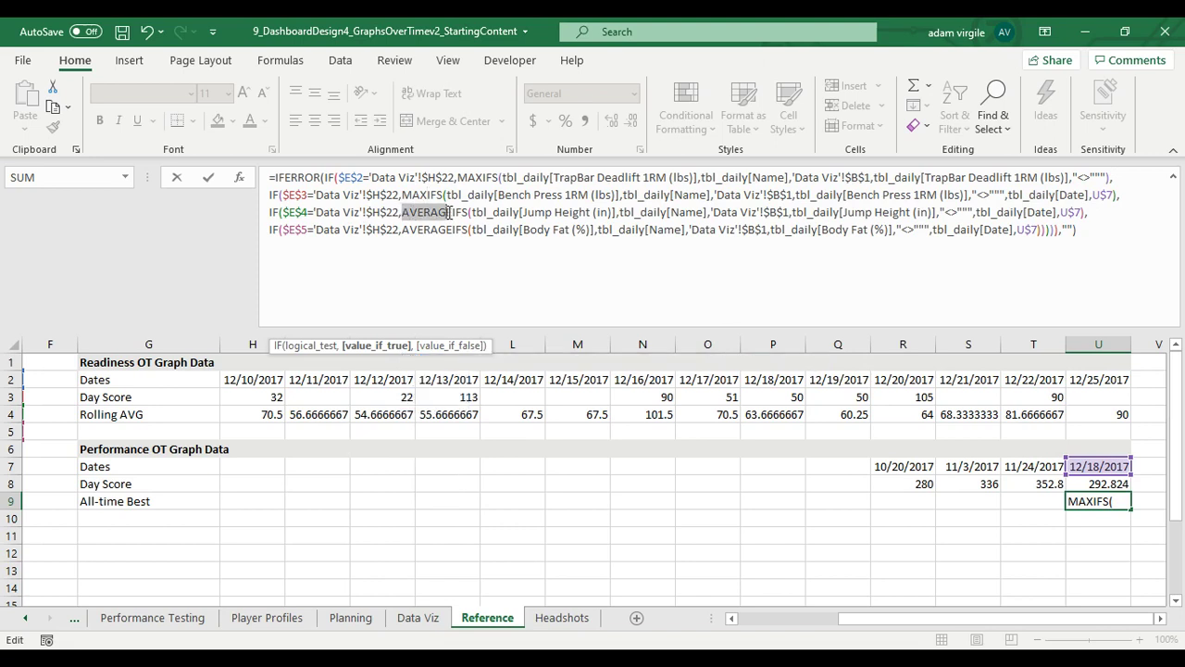
type("MAX")
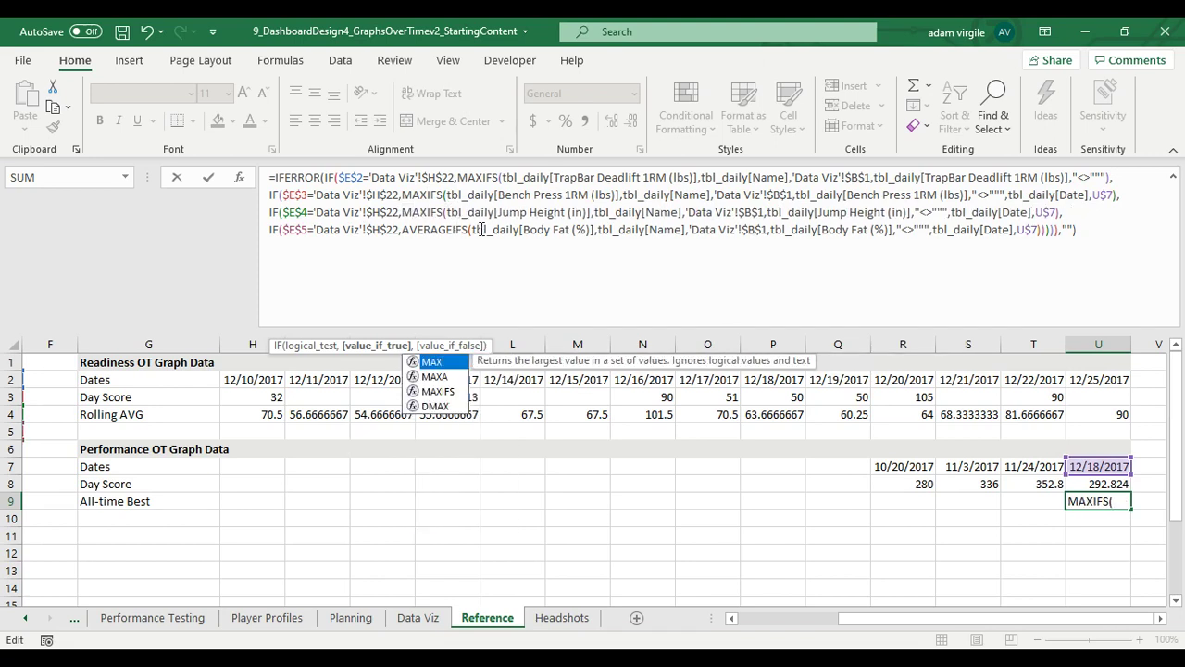
left_click_drag(403, 230, 453, 230)
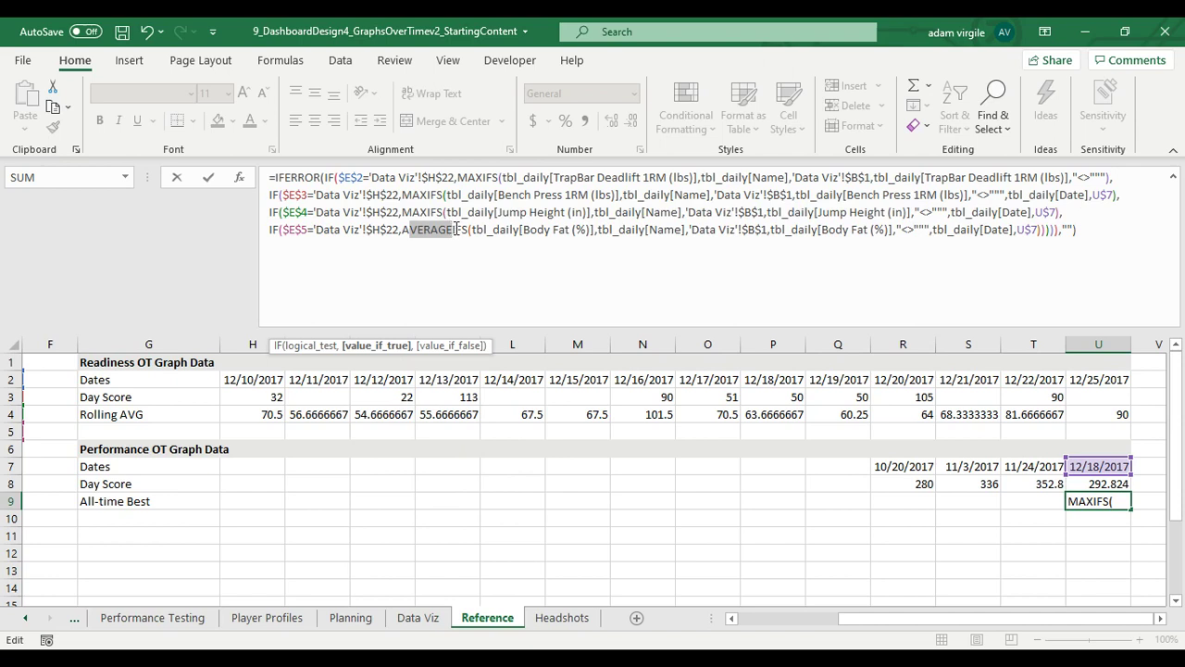
type("MAX")
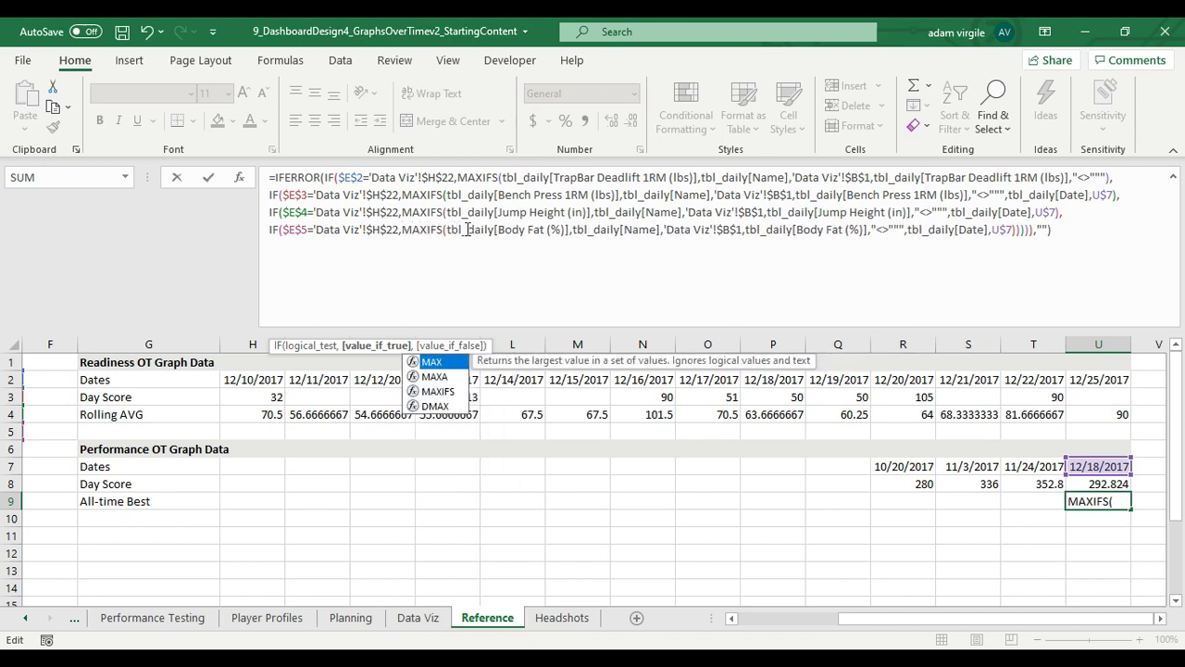
left_click(458, 212)
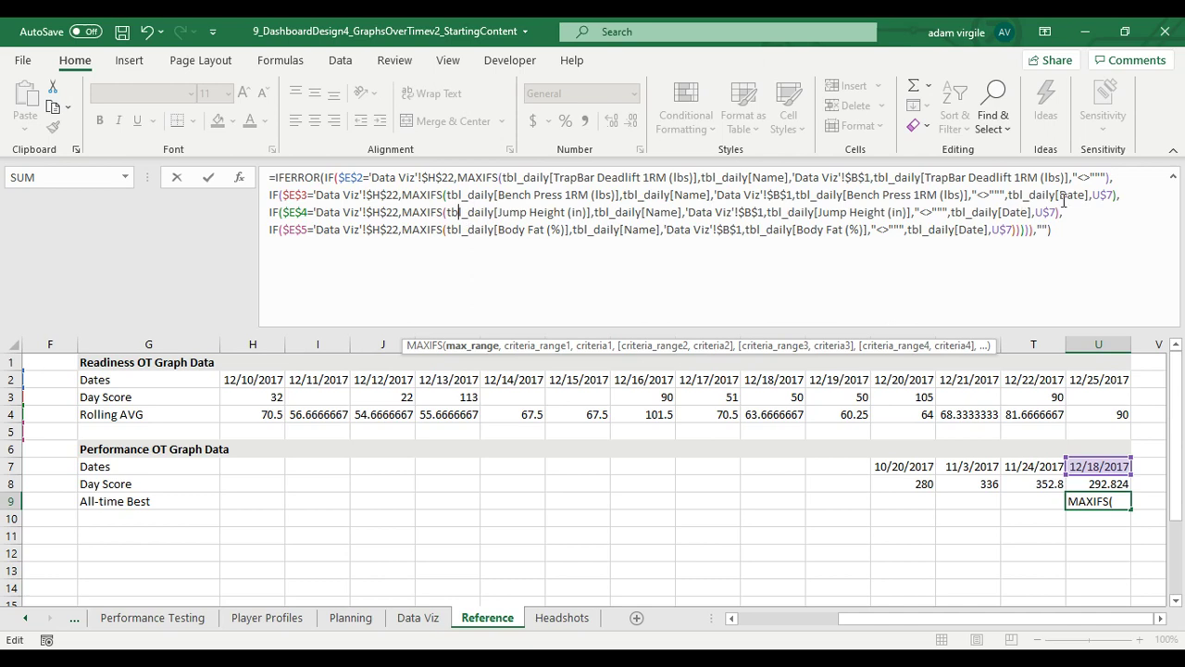
Step: Remove the tbl_daily[Date],U$7 criterion from the Bench Press, Jump Height and Body Fat branches and commit the U9 formula
left_click_drag(1115, 196, 1008, 189)
key("Delete")
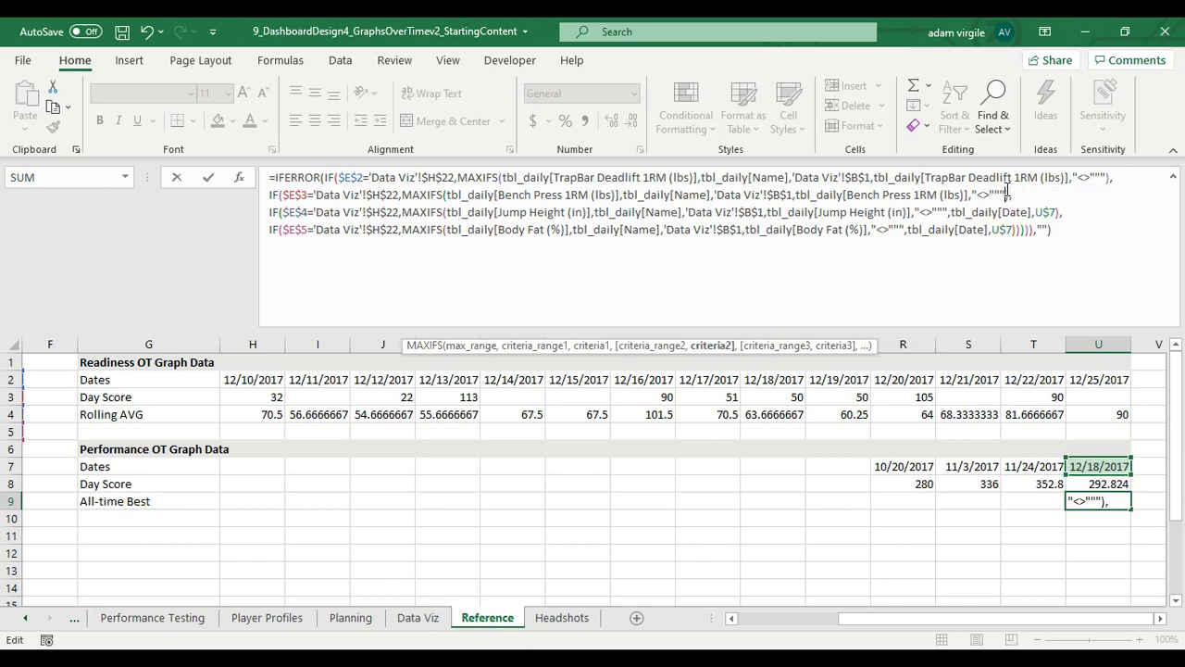
left_click_drag(1054, 214, 951, 213)
key("Delete")
key("BackSpace")
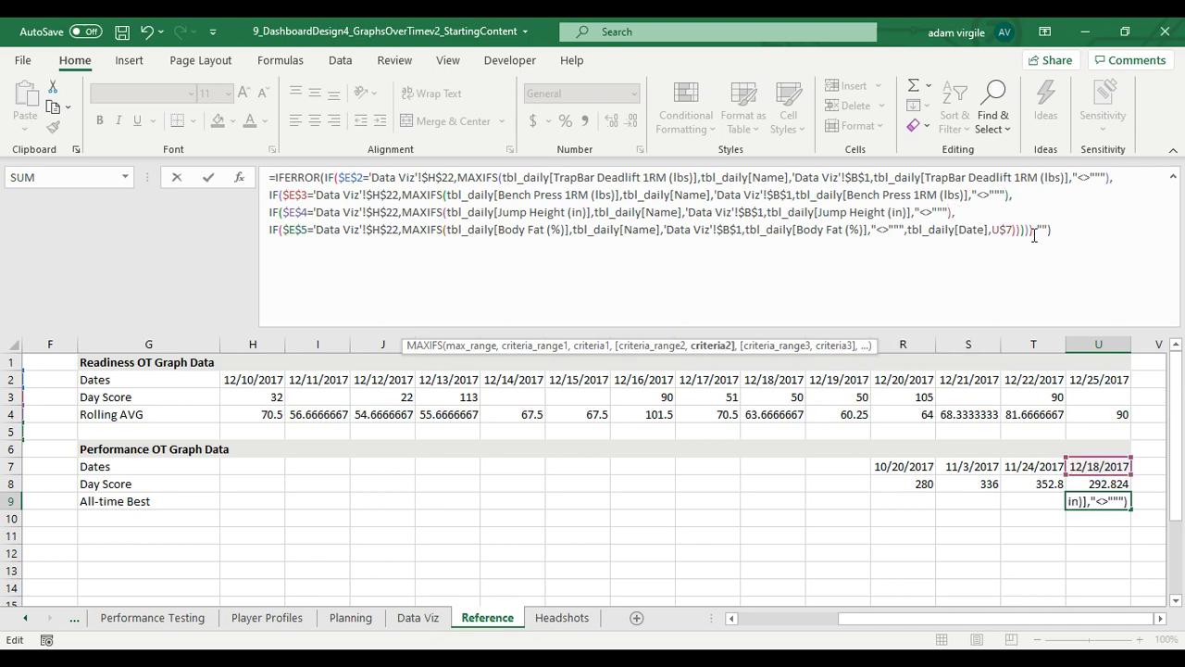
left_click_drag(1012, 229, 903, 232)
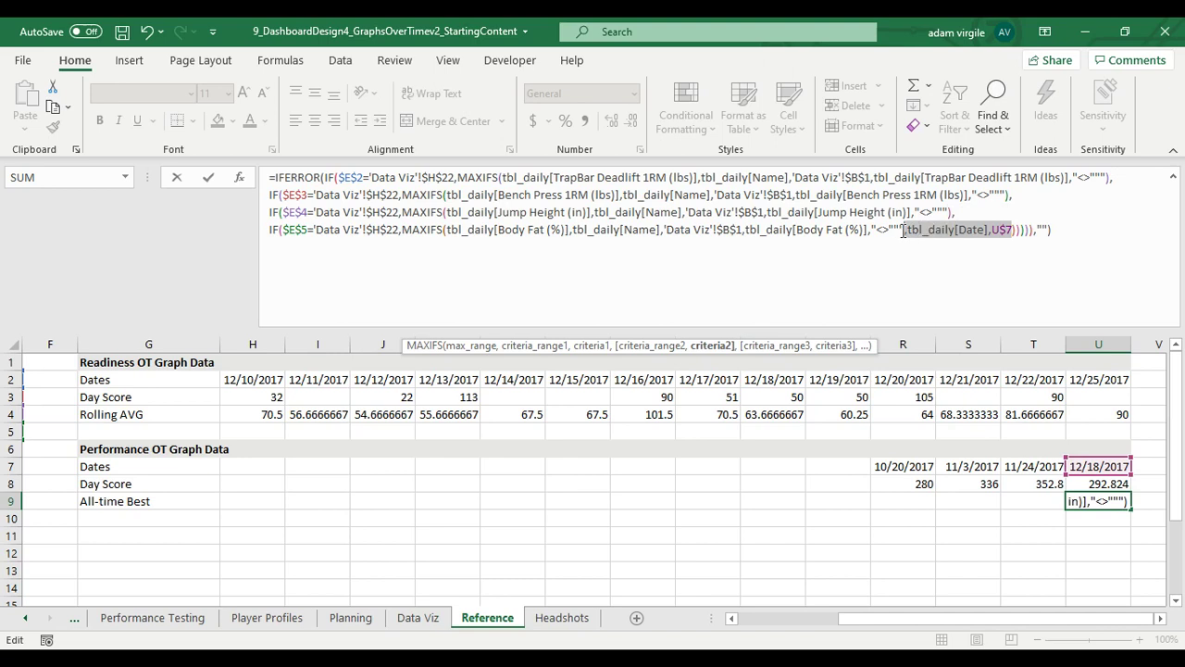
key("Delete")
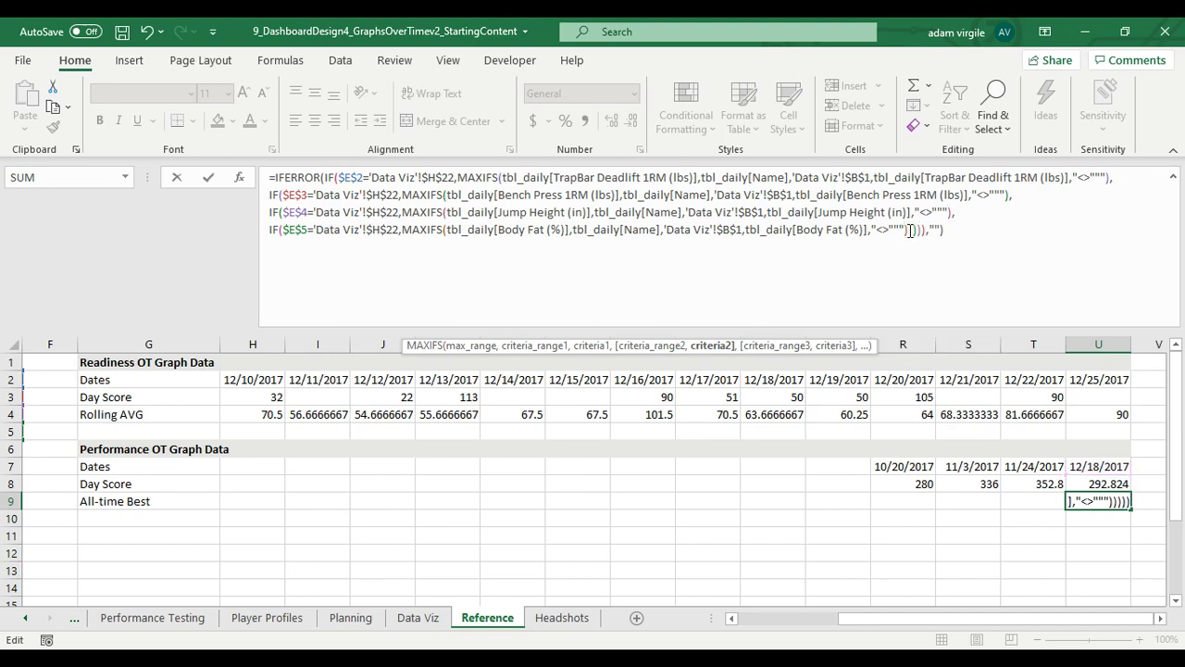
key("Return")
key("Up")
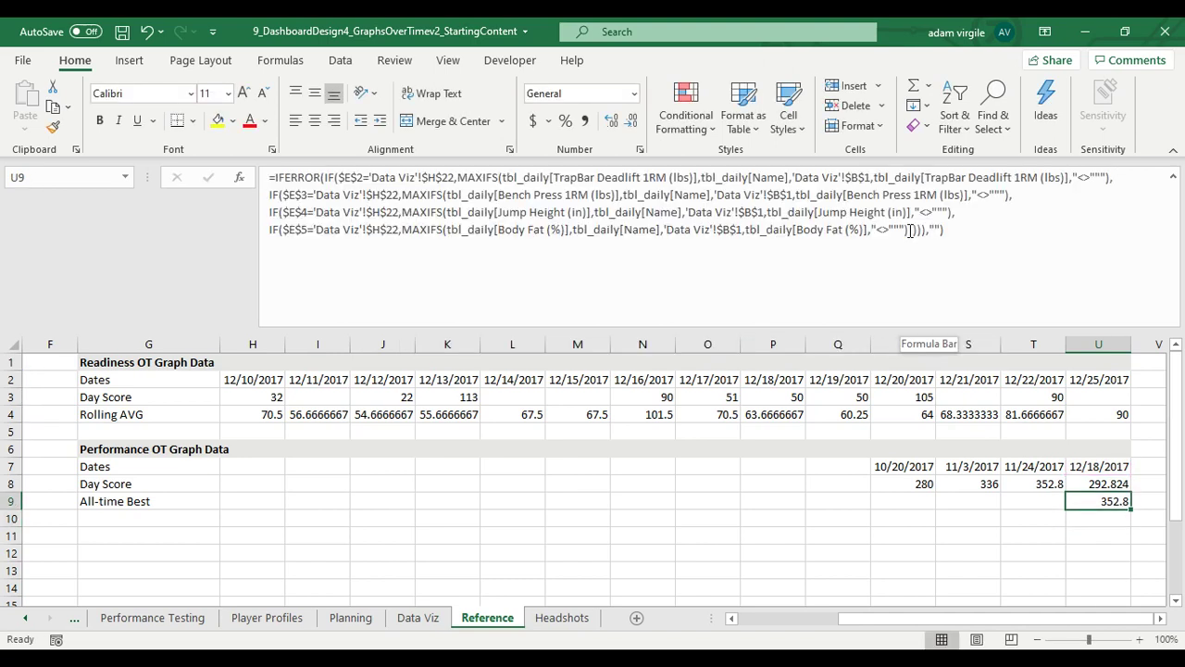
Step: Copy the All-time Best formula from U9 into each row 9 cell from T9 back to K9
key("ctrl+c")
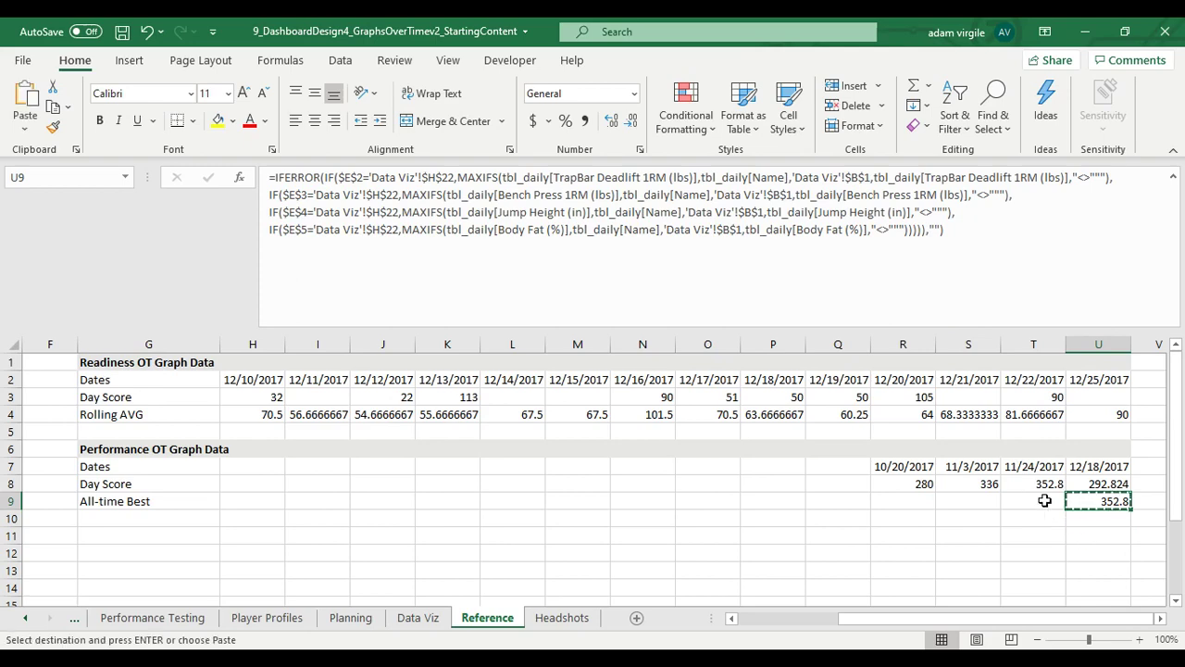
left_click(1002, 503)
key("ctrl+v")
left_click(967, 501)
key("ctrl+v")
left_click(903, 501)
key("ctrl+v")
left_click(838, 501)
key("ctrl+v")
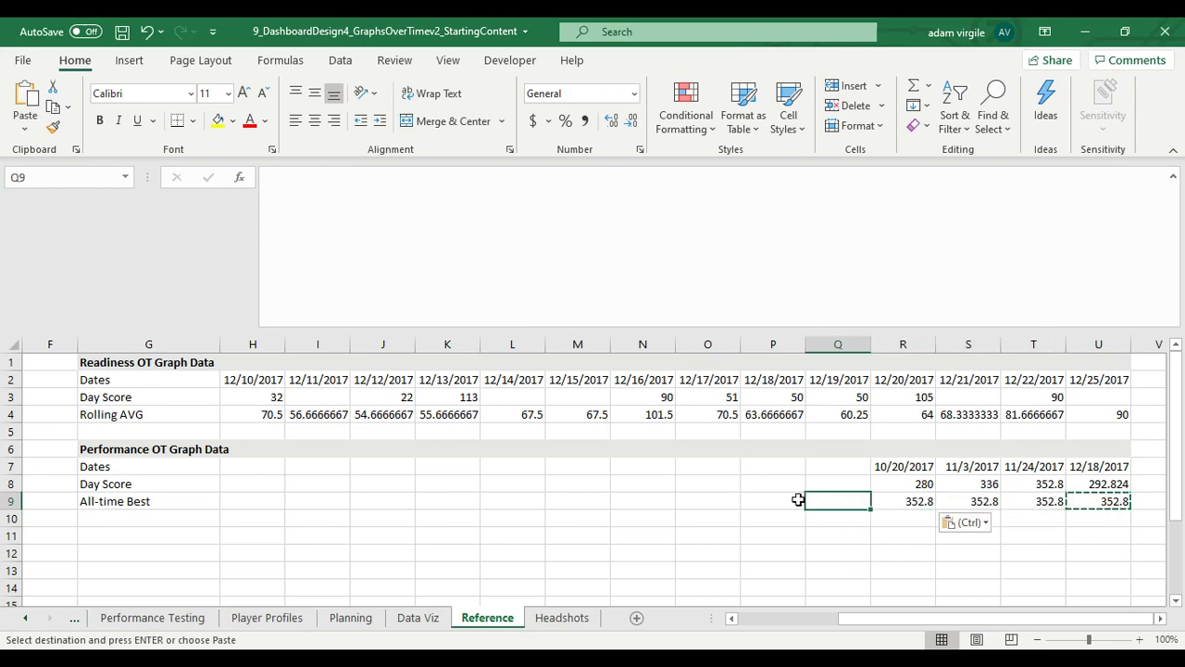
left_click(747, 498)
key("ctrl+v")
left_click(696, 499)
key("ctrl+v")
left_click(623, 499)
key("ctrl+v")
left_click(557, 499)
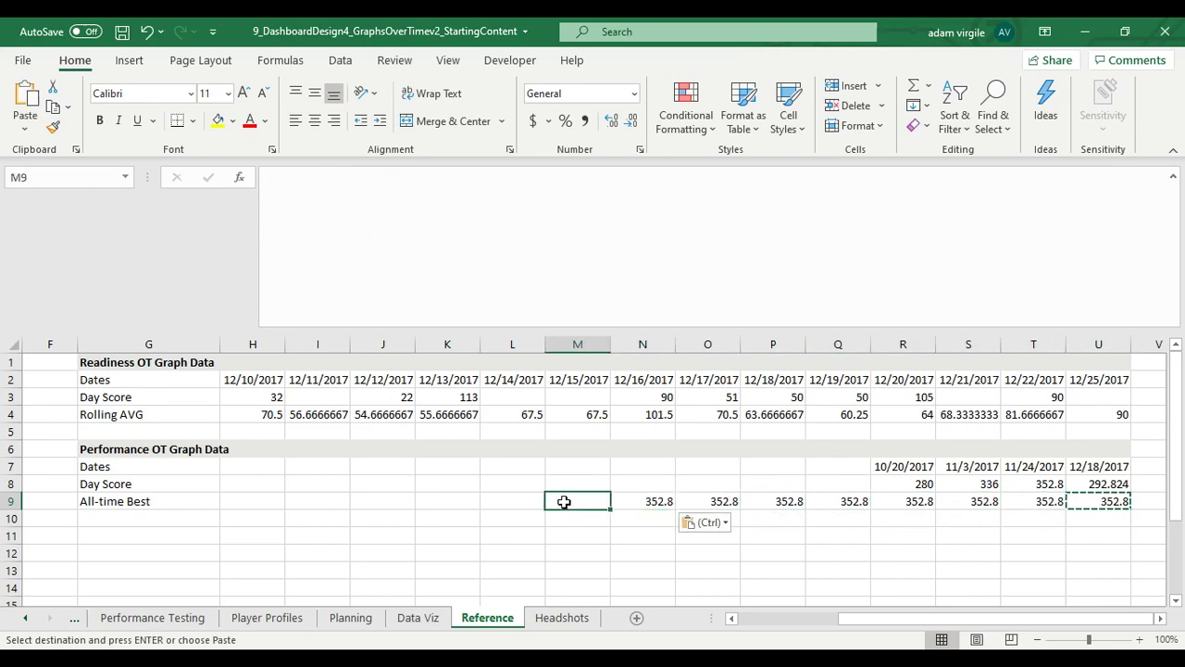
key("ctrl+v")
left_click(515, 501)
key("ctrl+v")
left_click(453, 503)
key("ctrl+v")
left_click(370, 502)
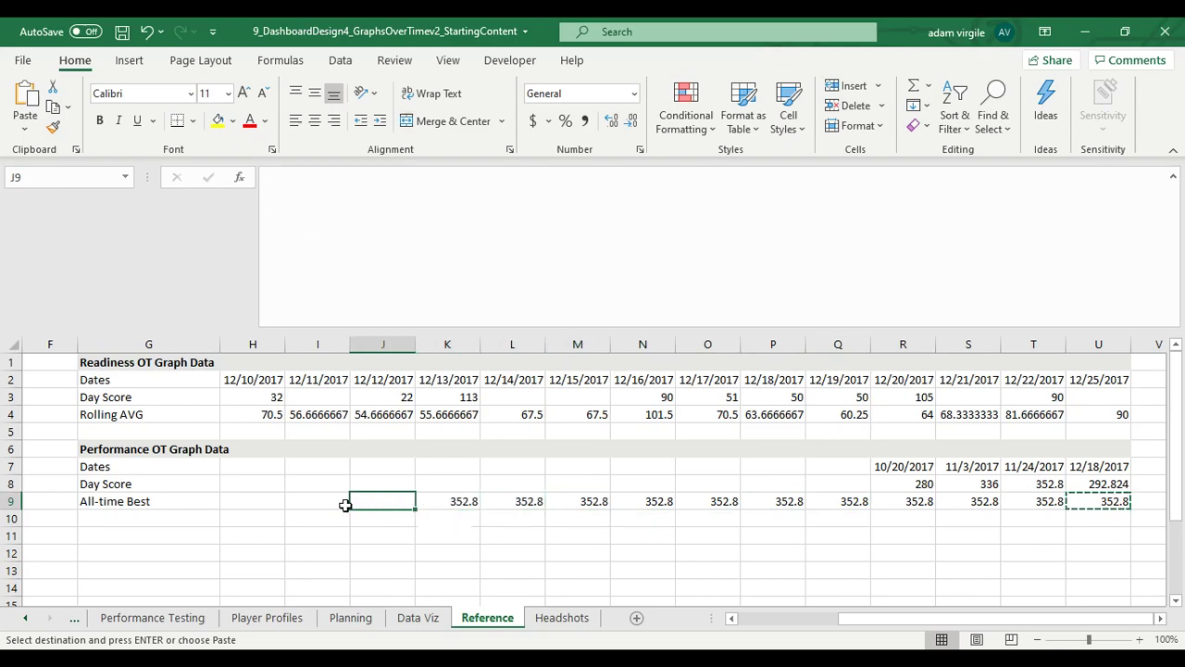
Step: Paste the copied All-time Best formula into J9, I9 and H9, and end the copy mode
key("ctrl+v")
left_click(288, 505)
key("ctrl+v")
left_click(252, 500)
key("ctrl+v")
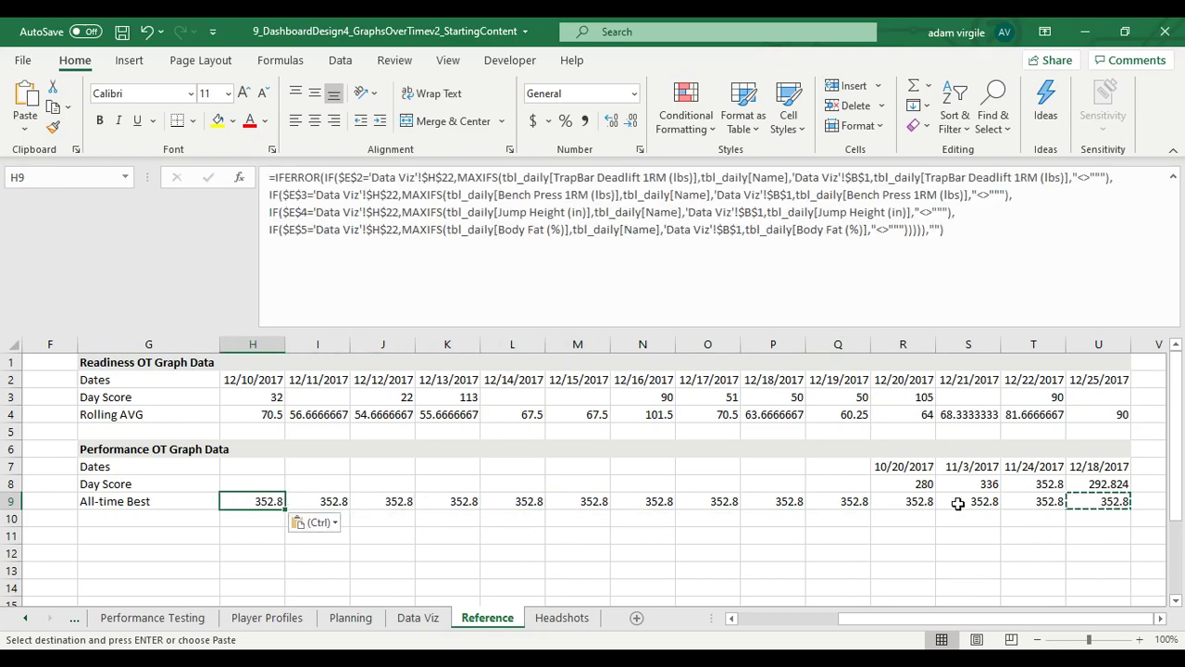
key("Escape")
left_click(1107, 500)
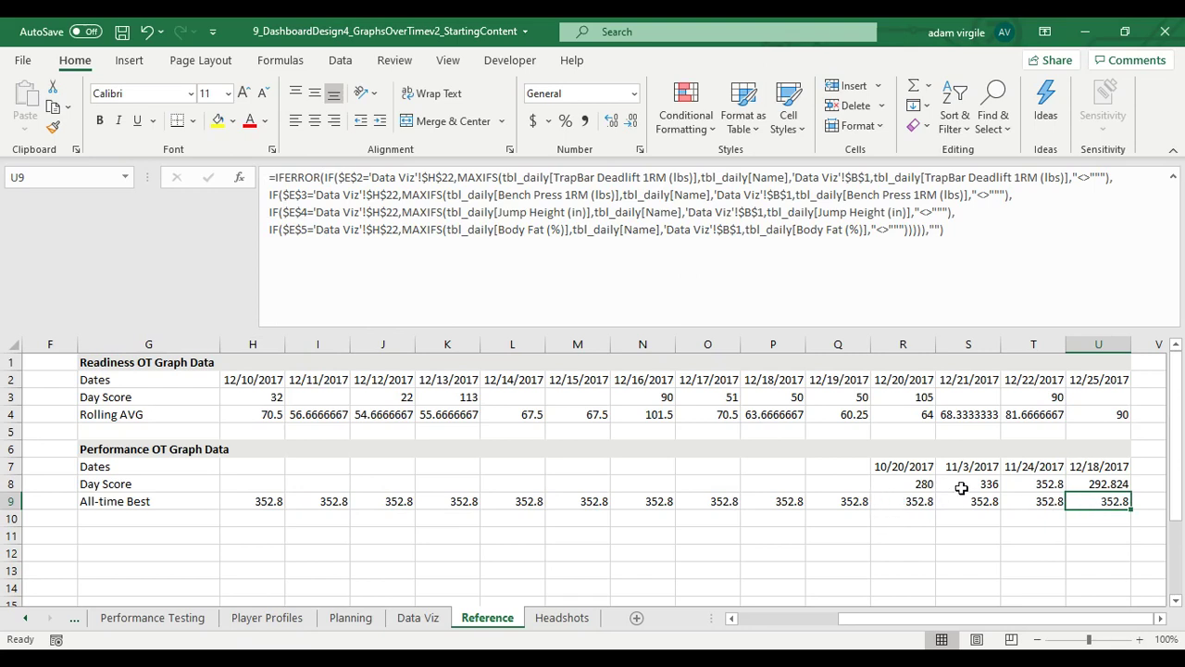
Step: Select the performance dates, day scores and all-time bests in R7:U9 as the data for a new chart
left_click(1044, 485)
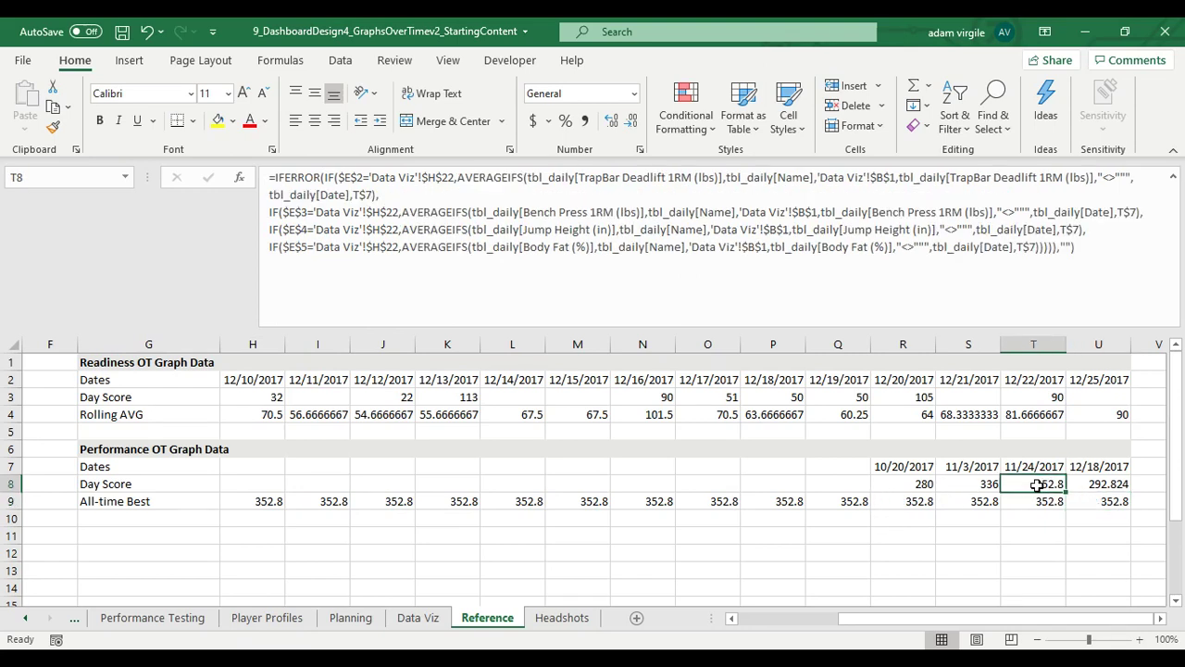
mouse_move(1047, 482)
left_mouse_down()
mouse_move(917, 484)
mouse_move(1115, 488)
mouse_move(1047, 485)
left_mouse_up()
left_click_drag(895, 466, 1098, 498)
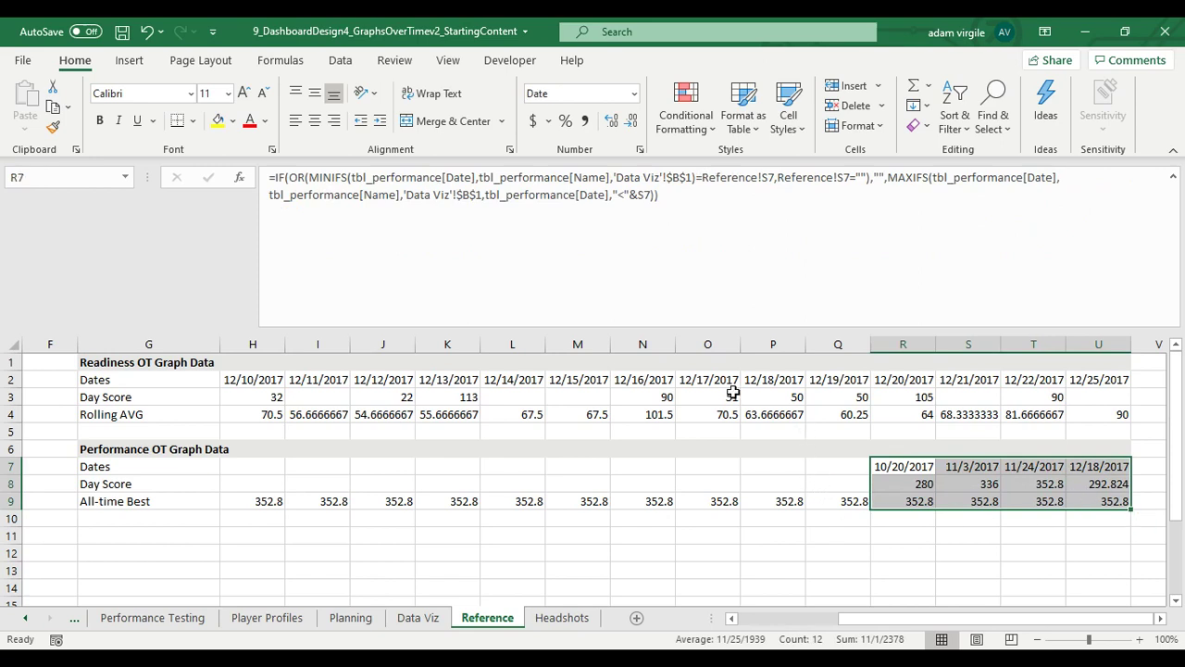
left_click_drag(905, 466, 1111, 499)
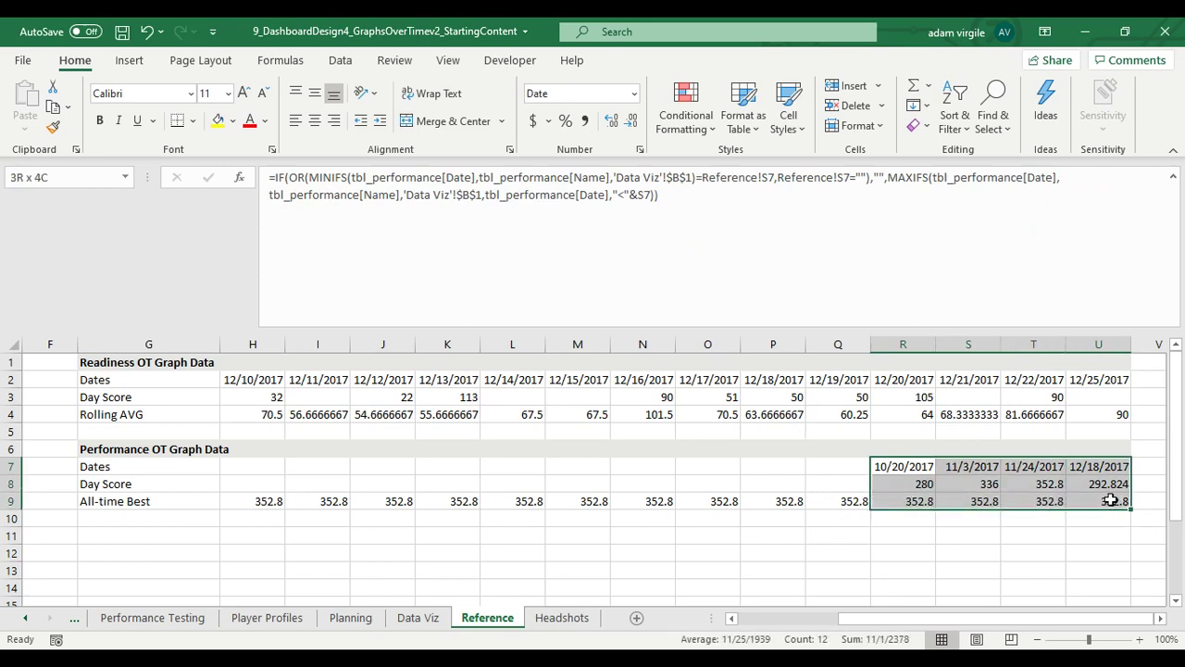
left_click(147, 65)
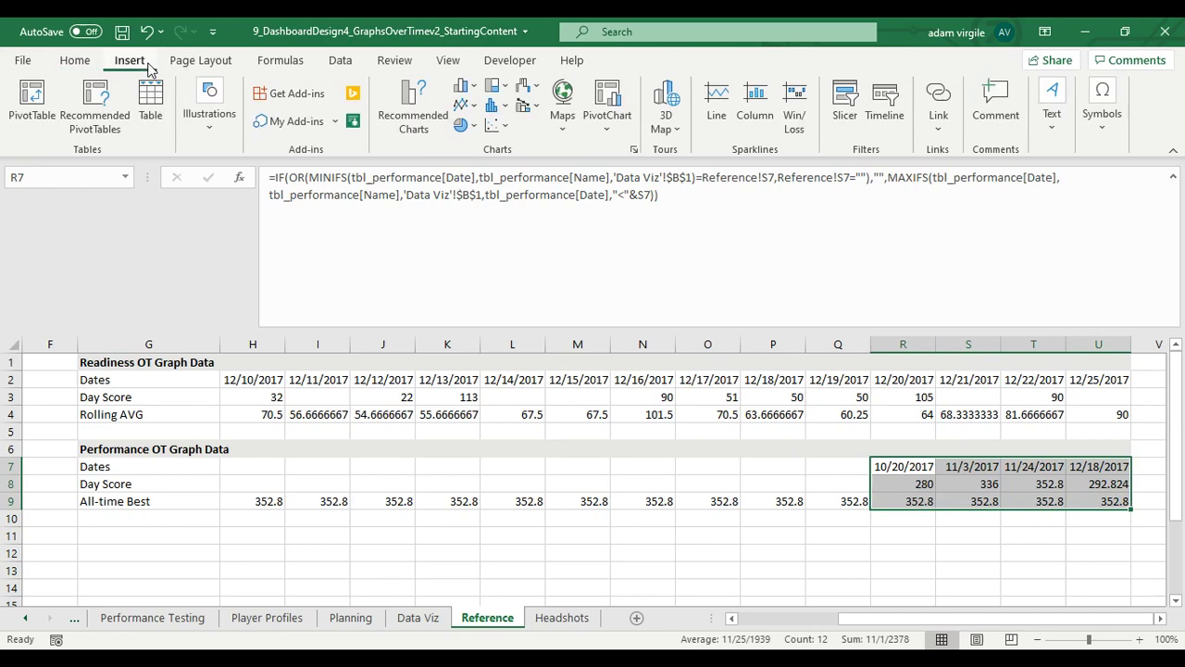
left_click(435, 106)
scroll(407, 343, "down", 5)
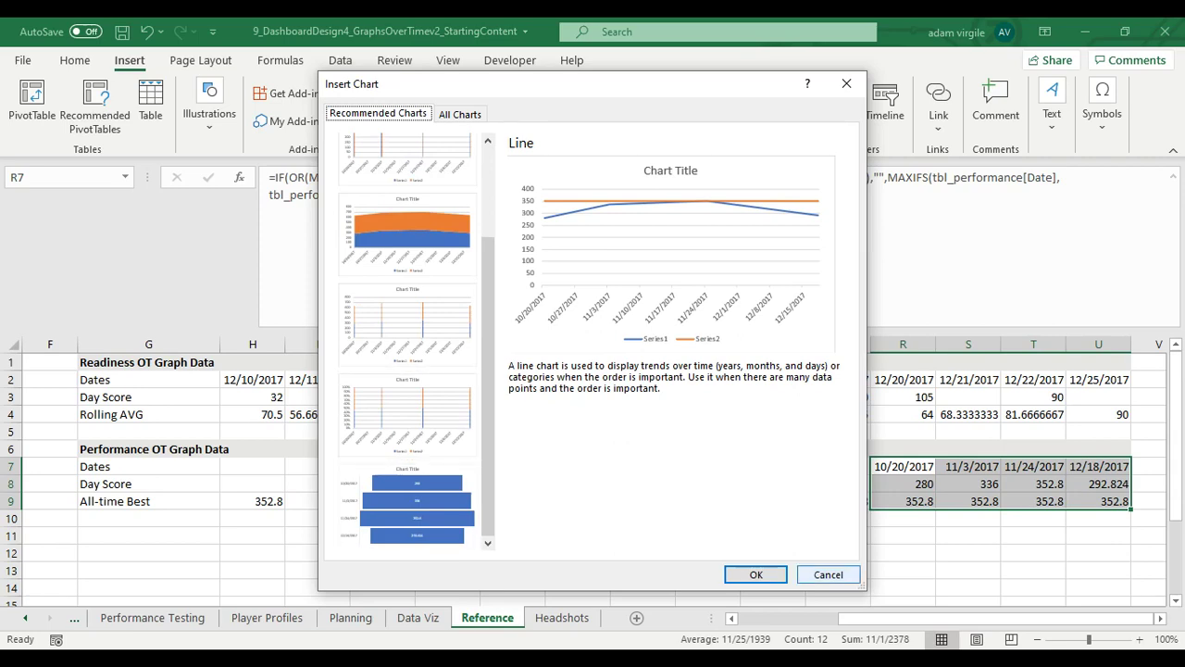
left_click(828, 574)
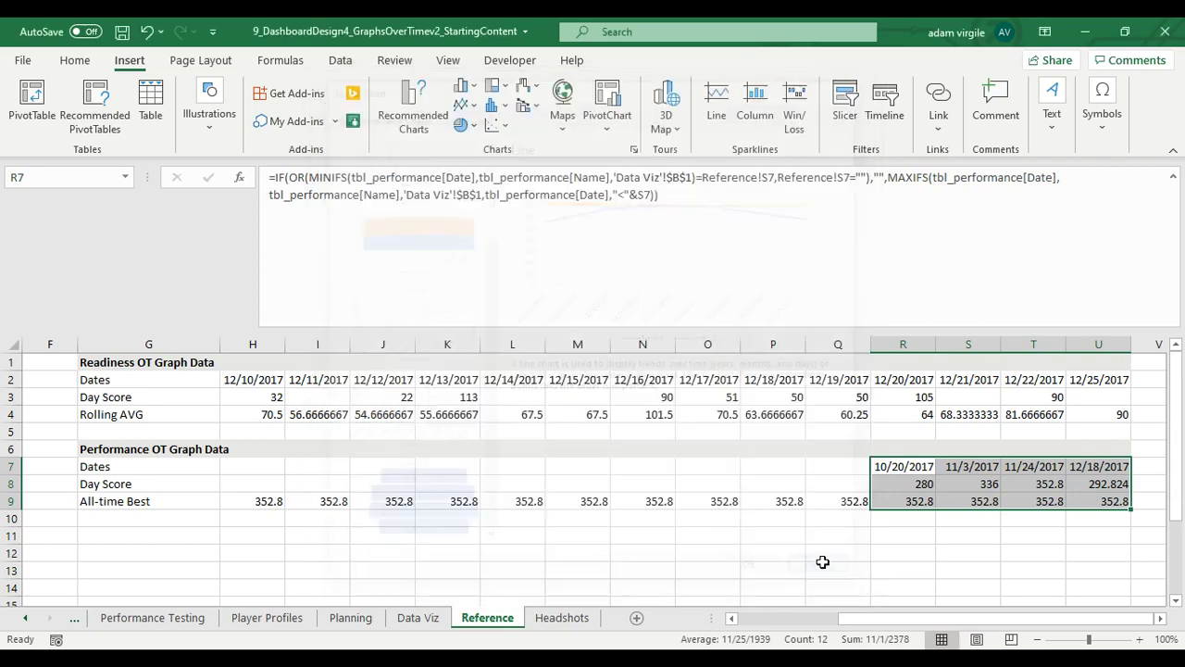
Step: Insert a 2-D clustered column chart from the selected performance data
left_click(462, 85)
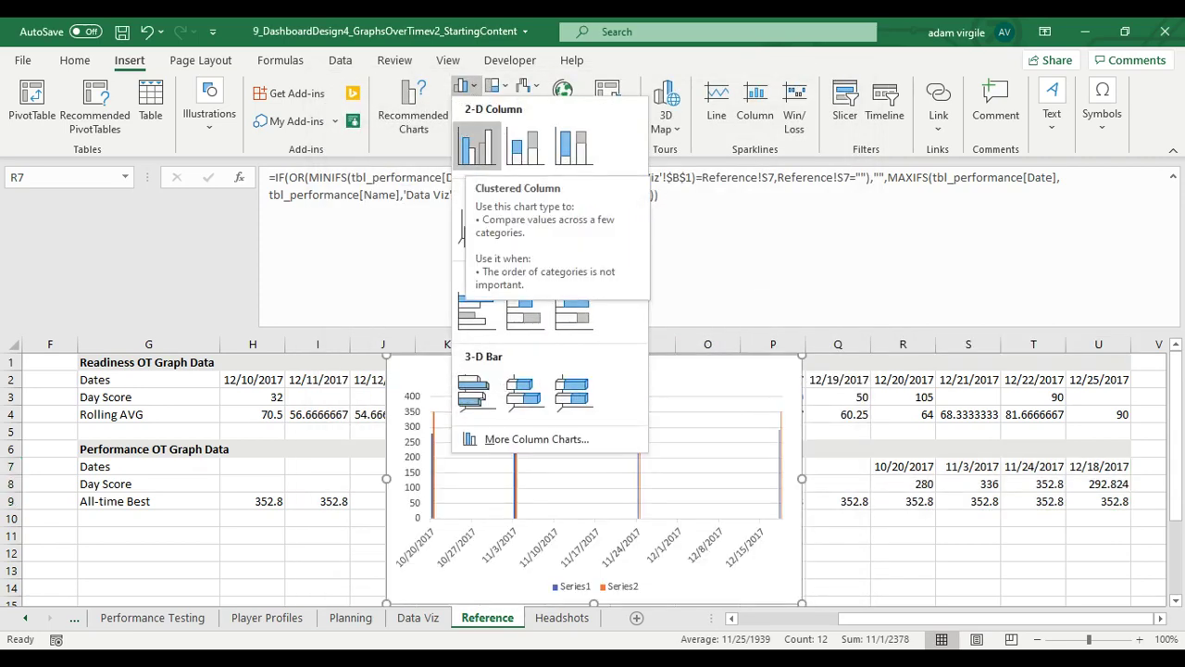
left_click(477, 145)
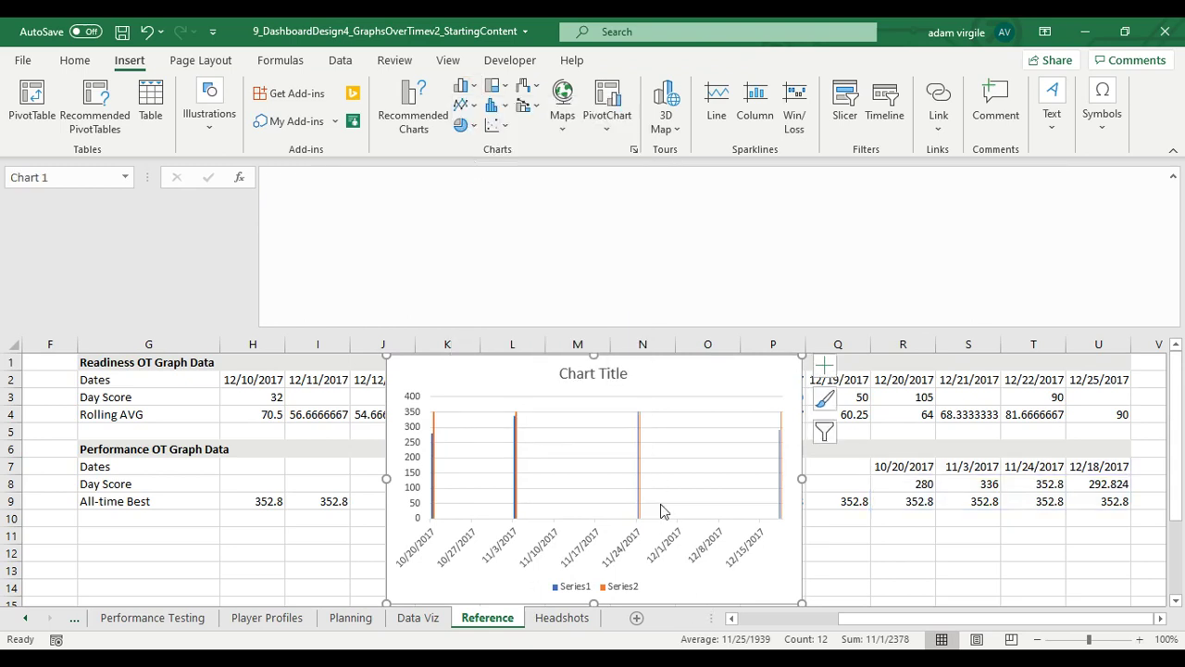
Step: Set the axis type of the chart's horizontal date axis to Text axis
left_click(697, 552)
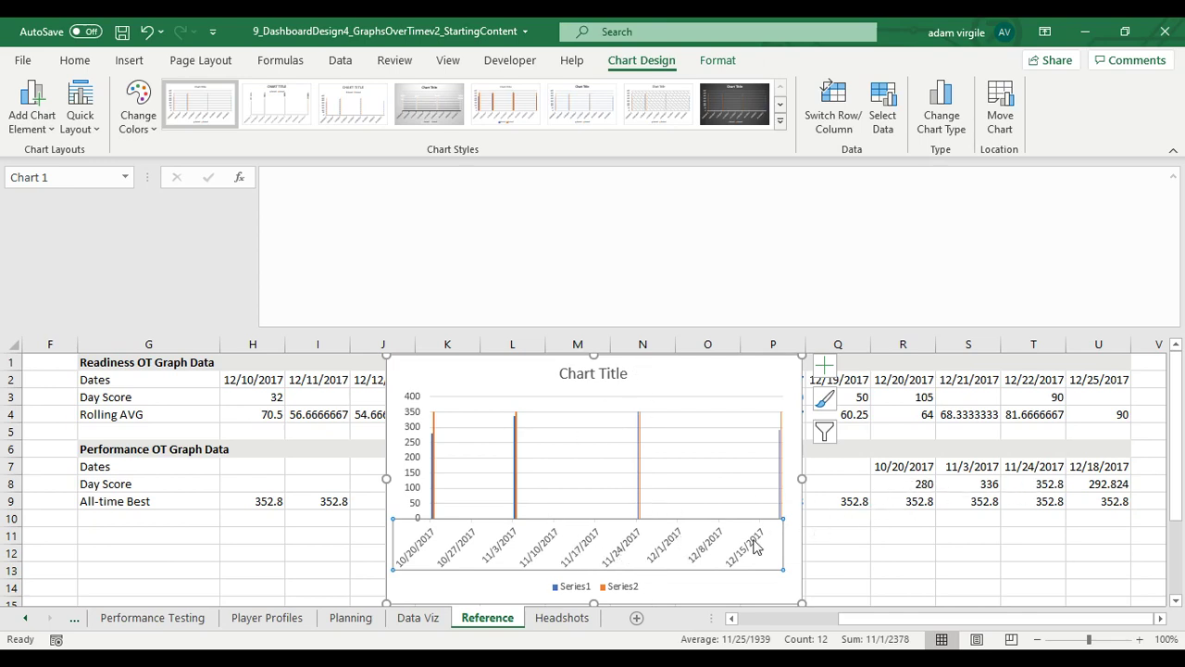
right_click(692, 562)
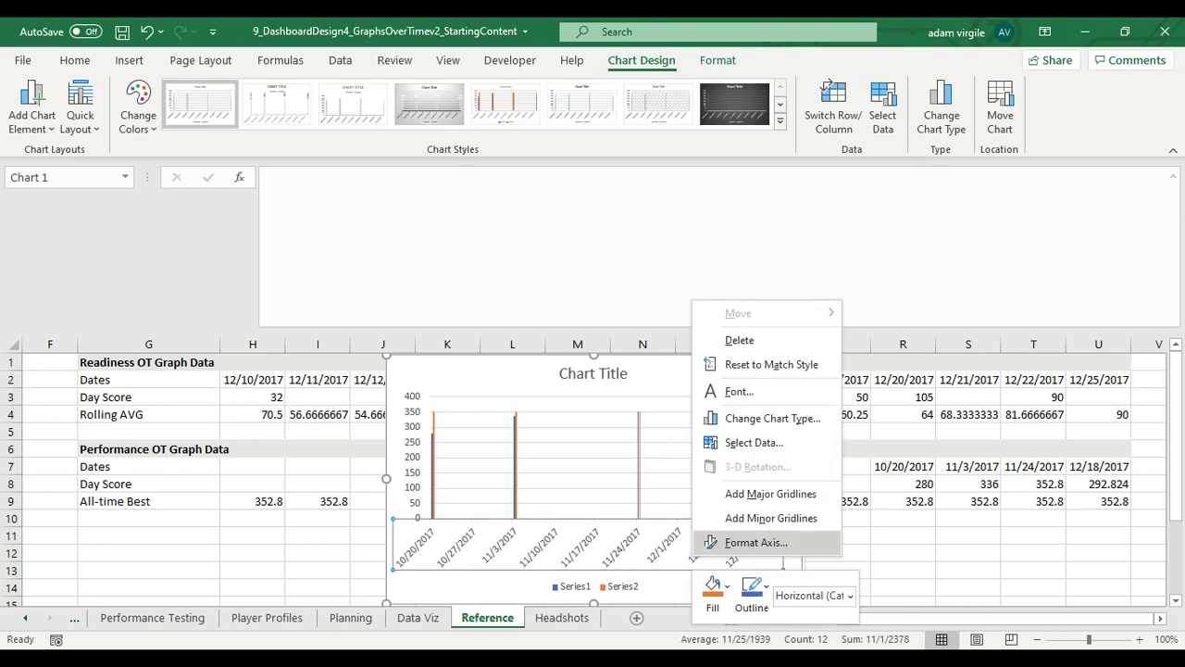
left_click(755, 542)
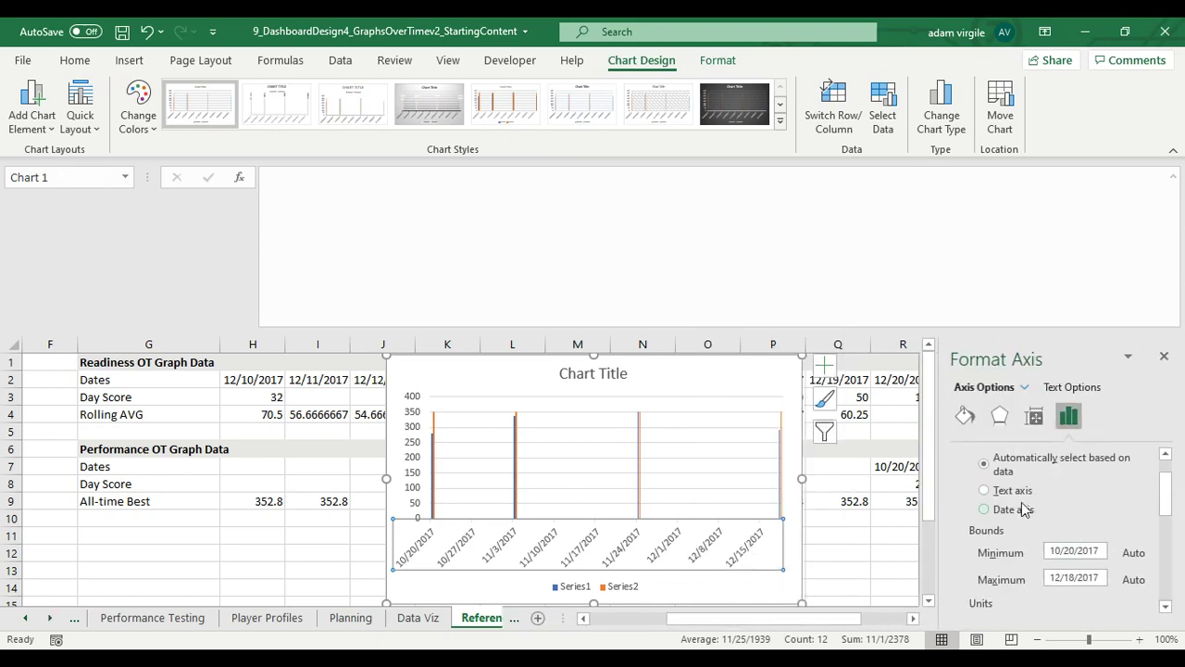
left_click(1005, 554)
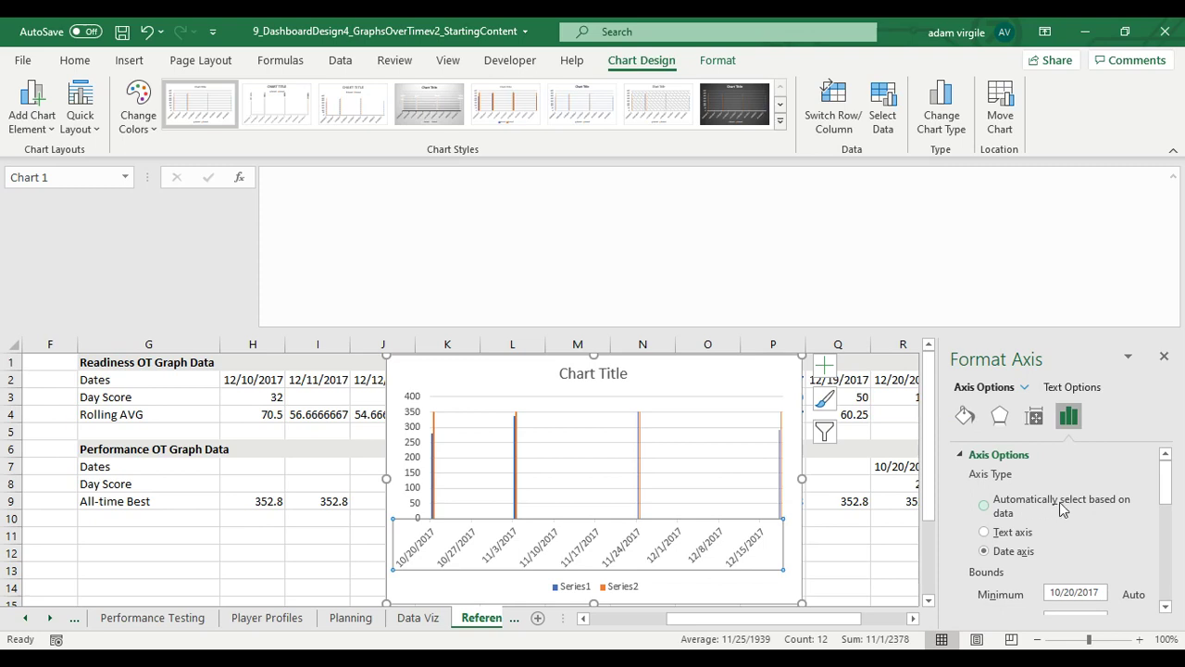
left_click(986, 534)
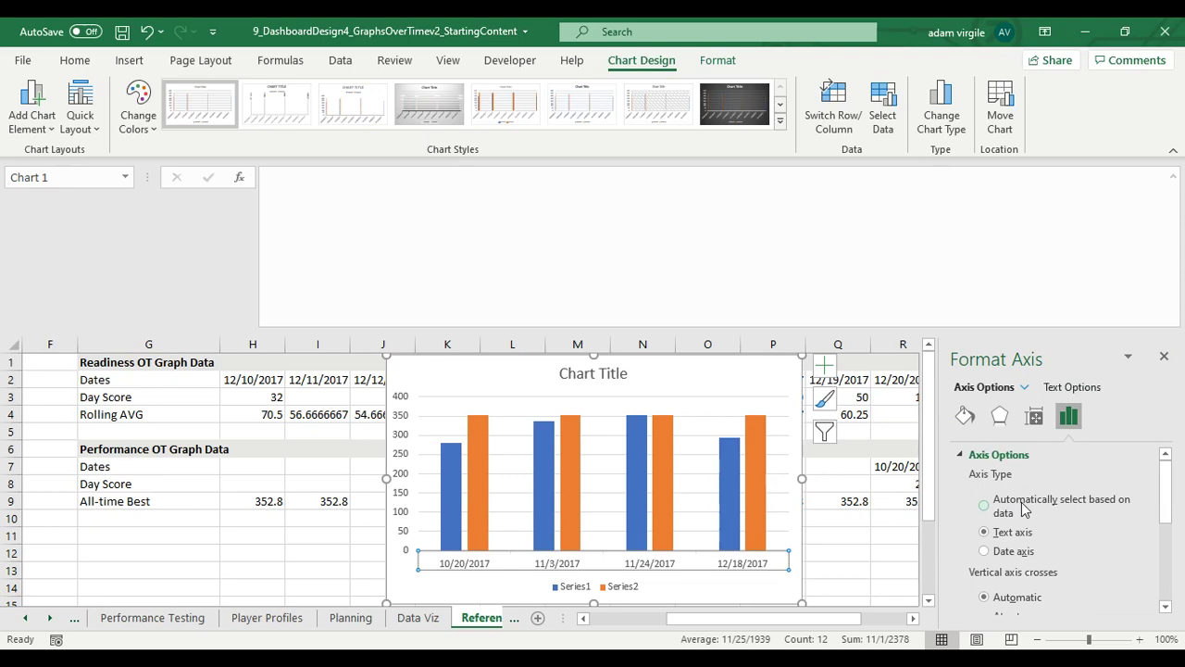
Step: Try the automatic axis type on the chart's date axis, and undo that change
left_click(984, 504)
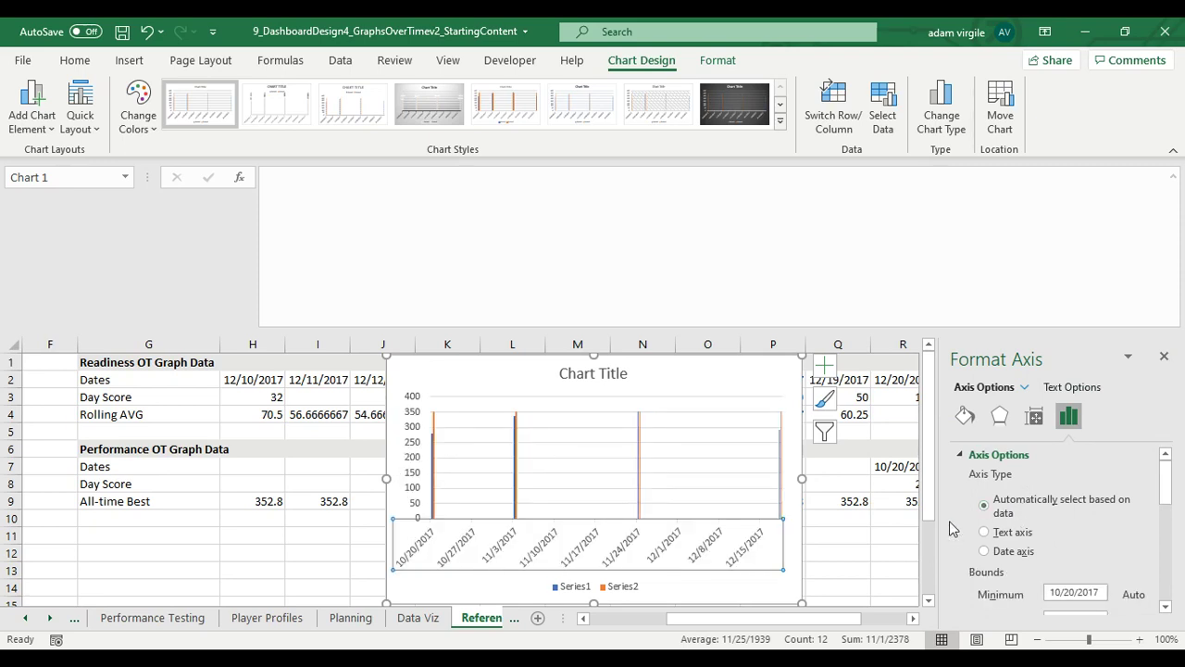
left_click(781, 481)
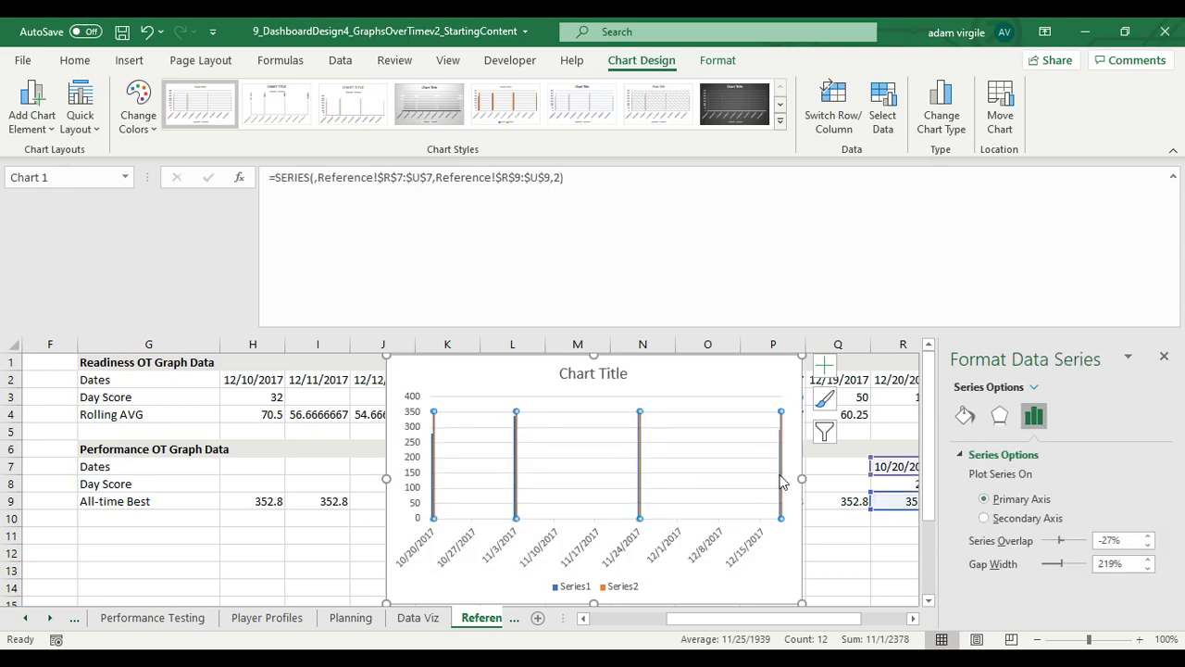
left_click(146, 31)
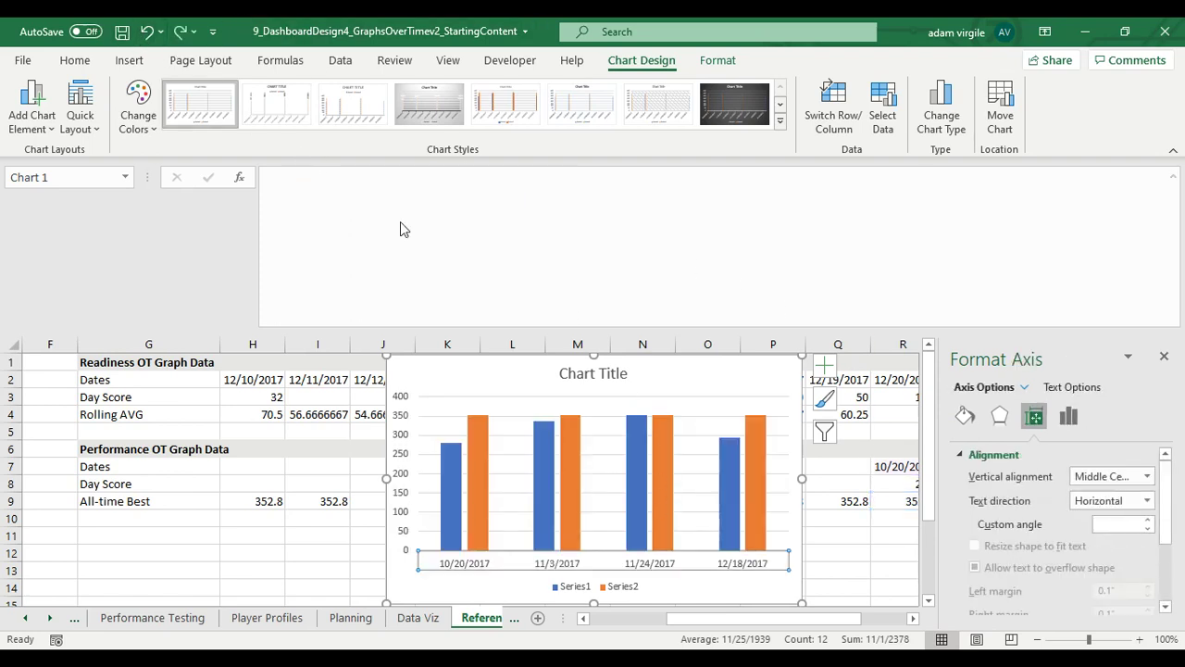
Step: Change the chart type of Series2, the all-time best values, to Line in a custom combination chart
left_click(657, 468)
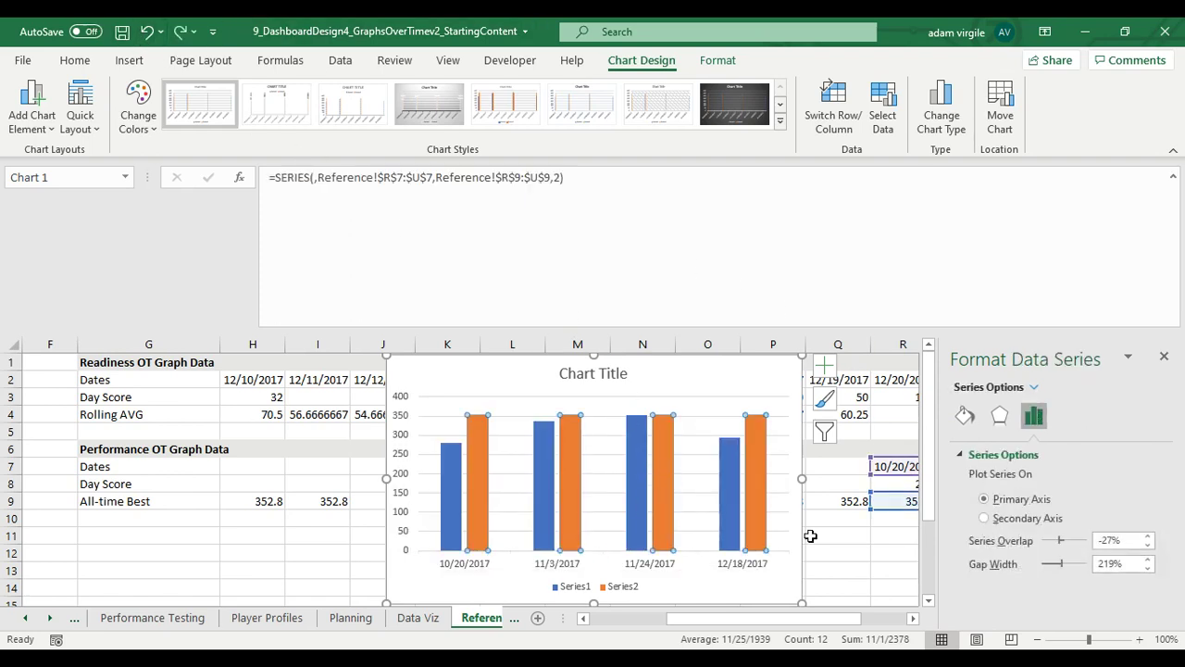
right_click(660, 492)
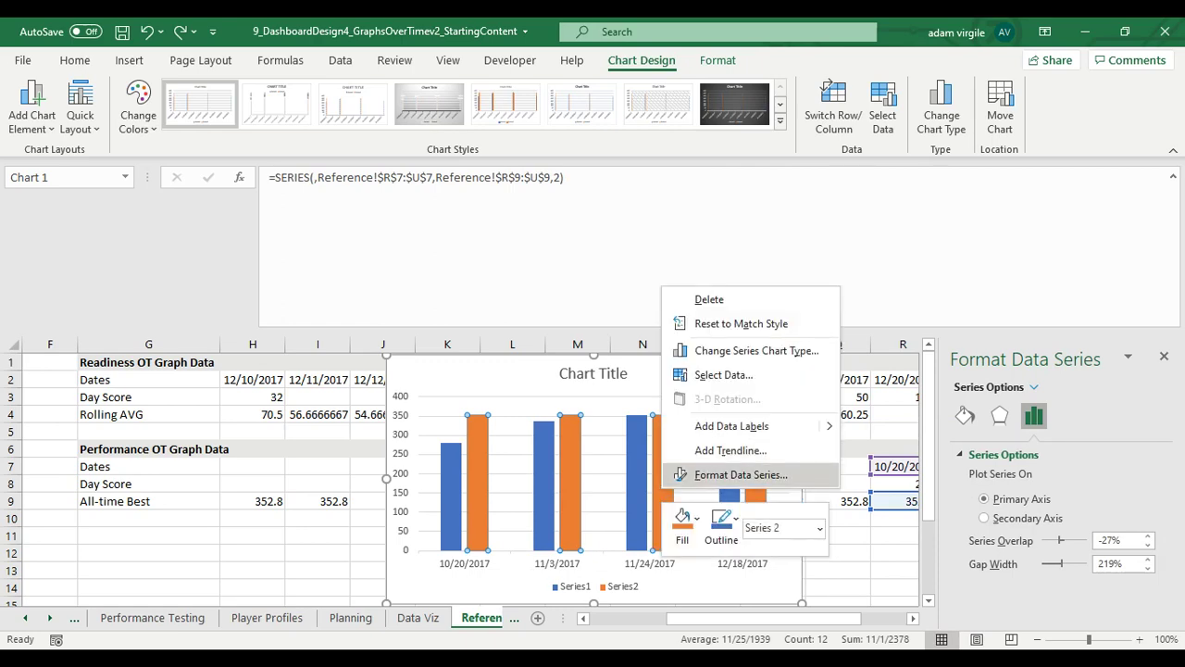
left_click(731, 349)
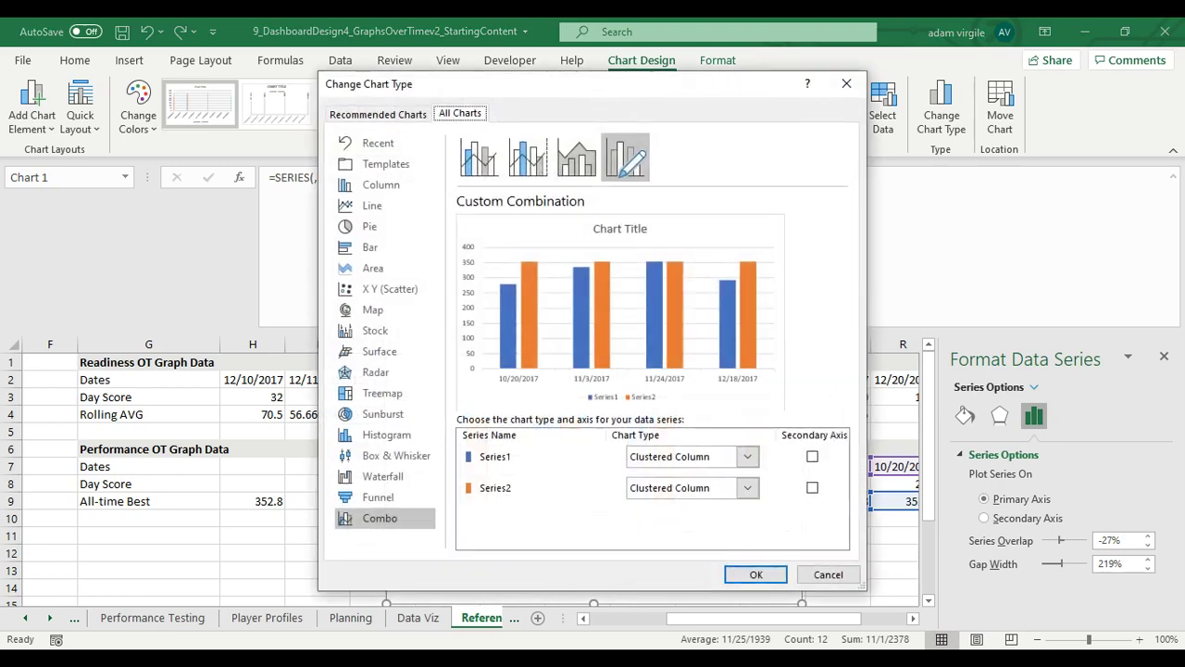
left_click(747, 488)
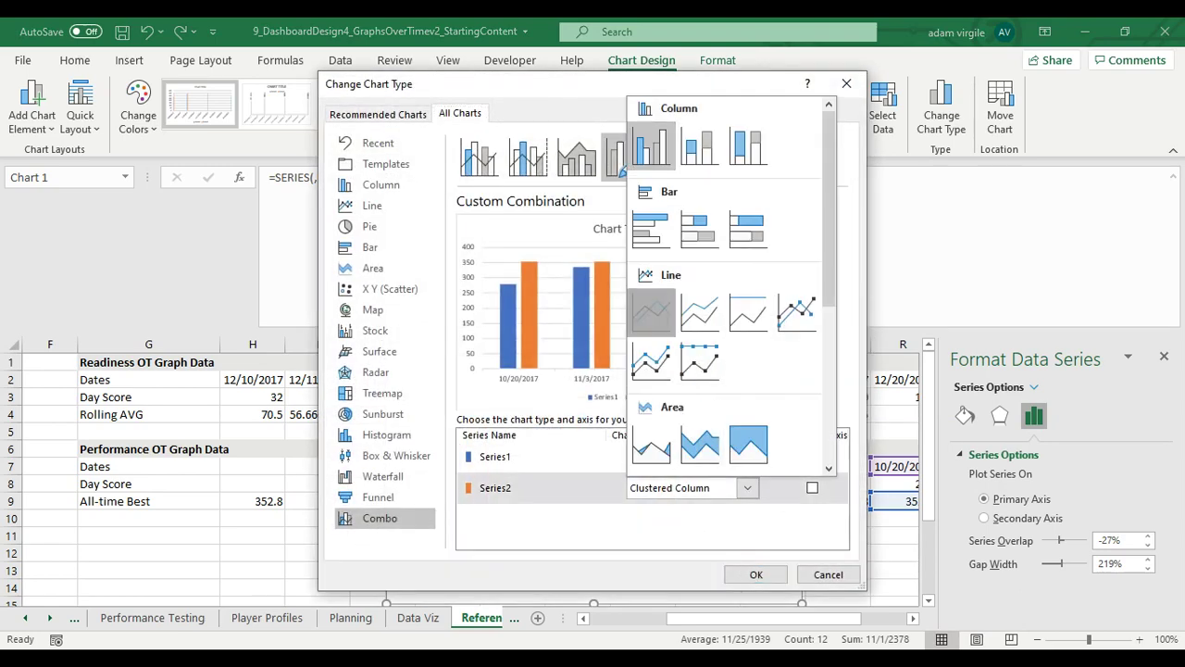
left_click(651, 312)
left_click(756, 574)
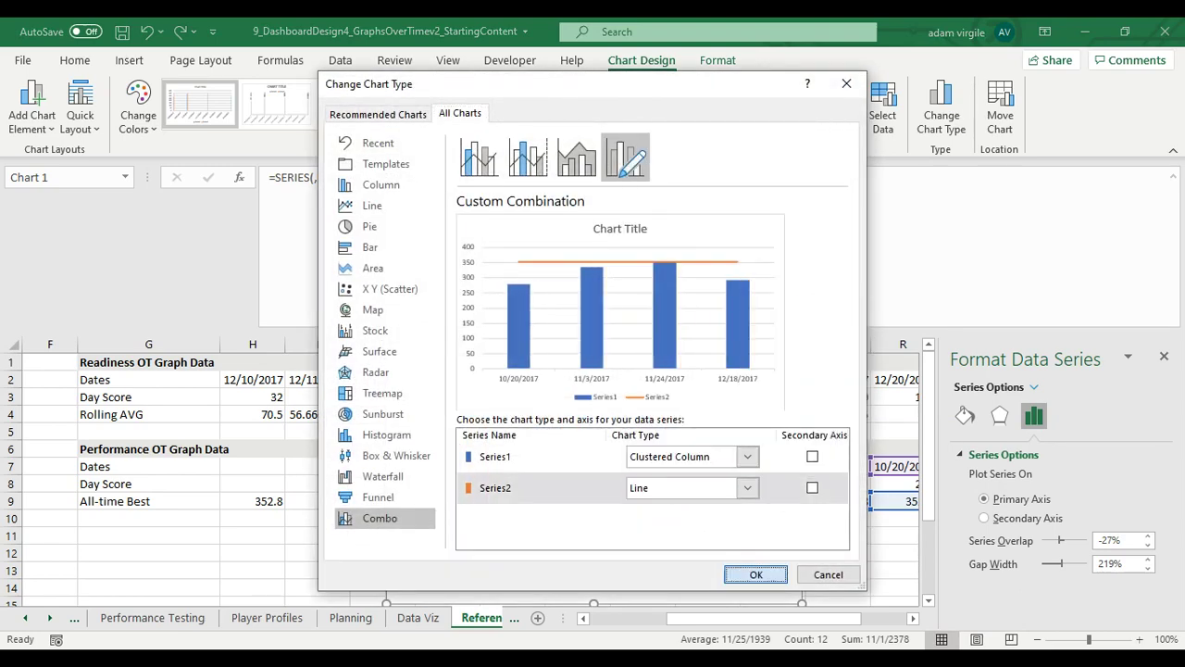
Step: Examine the chart's line and column series against the source cells in R7:R9, closing the formatting pane
left_click(675, 417)
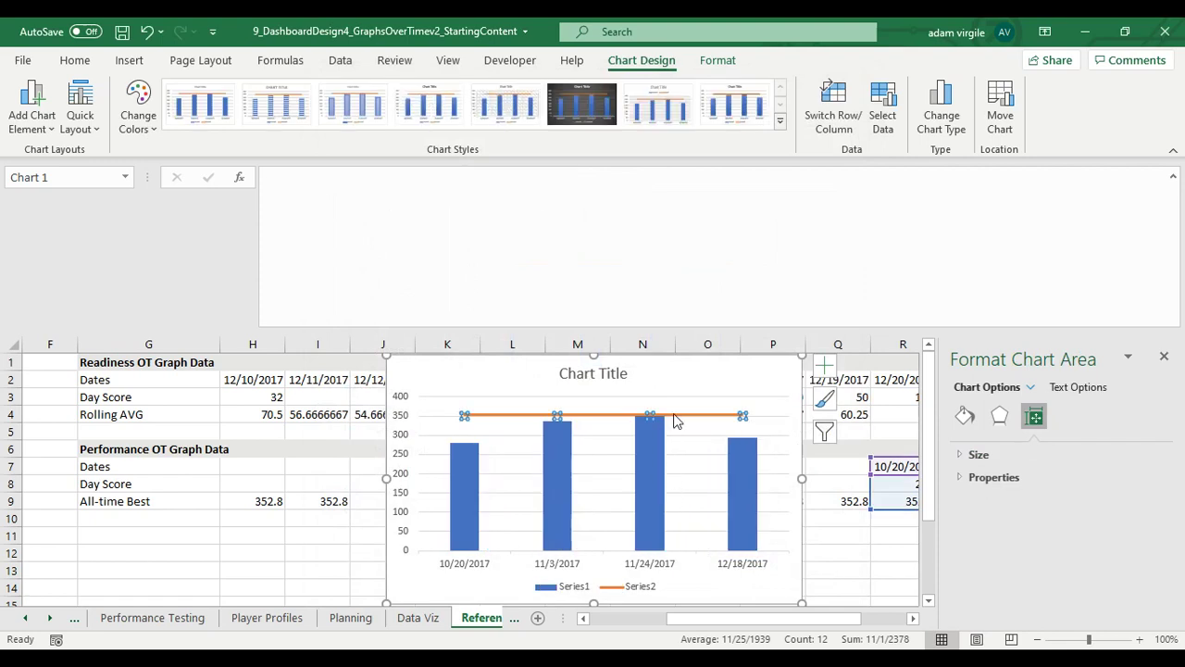
left_click(651, 471)
left_click(582, 417)
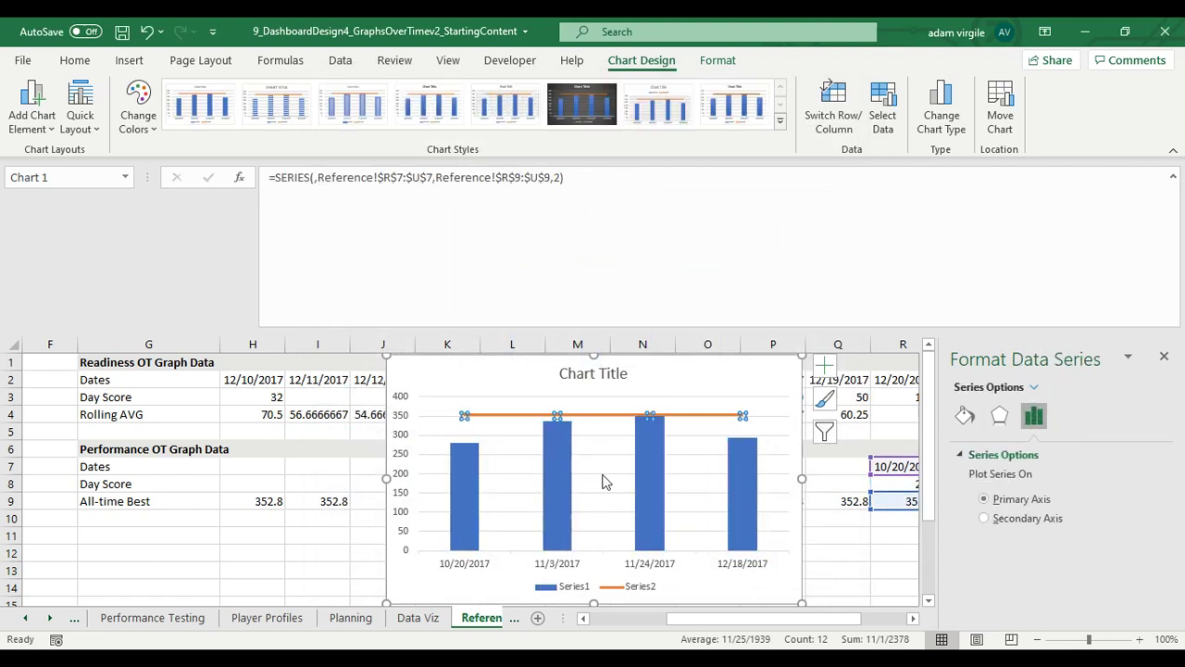
left_click(564, 503)
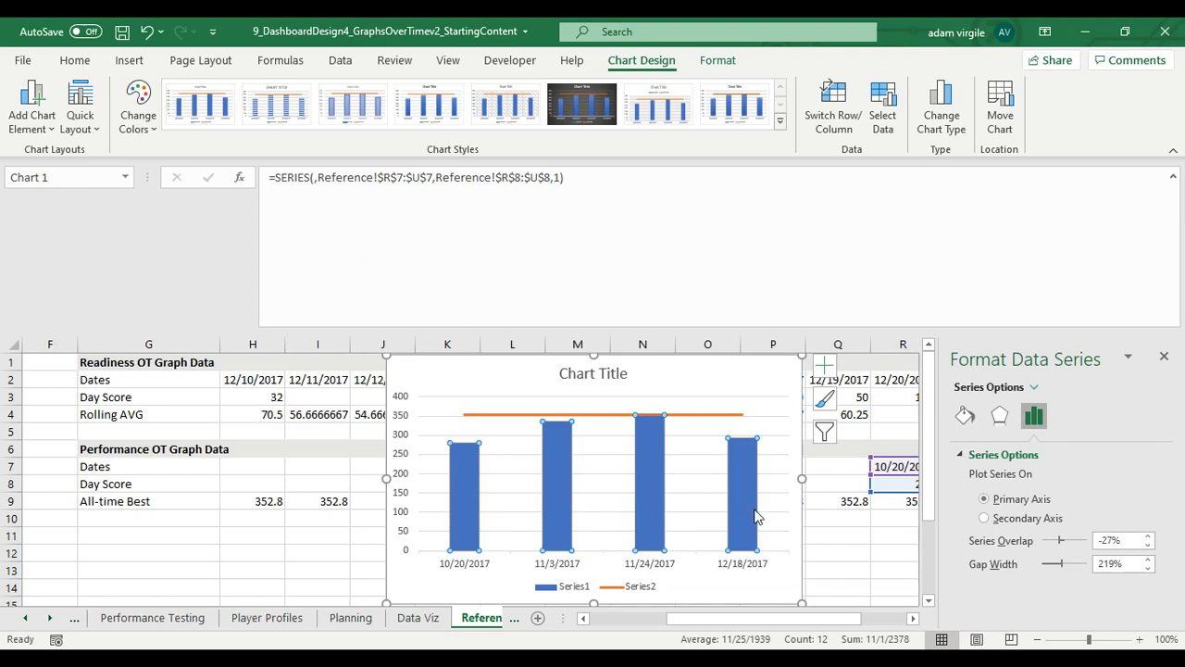
left_click(613, 434)
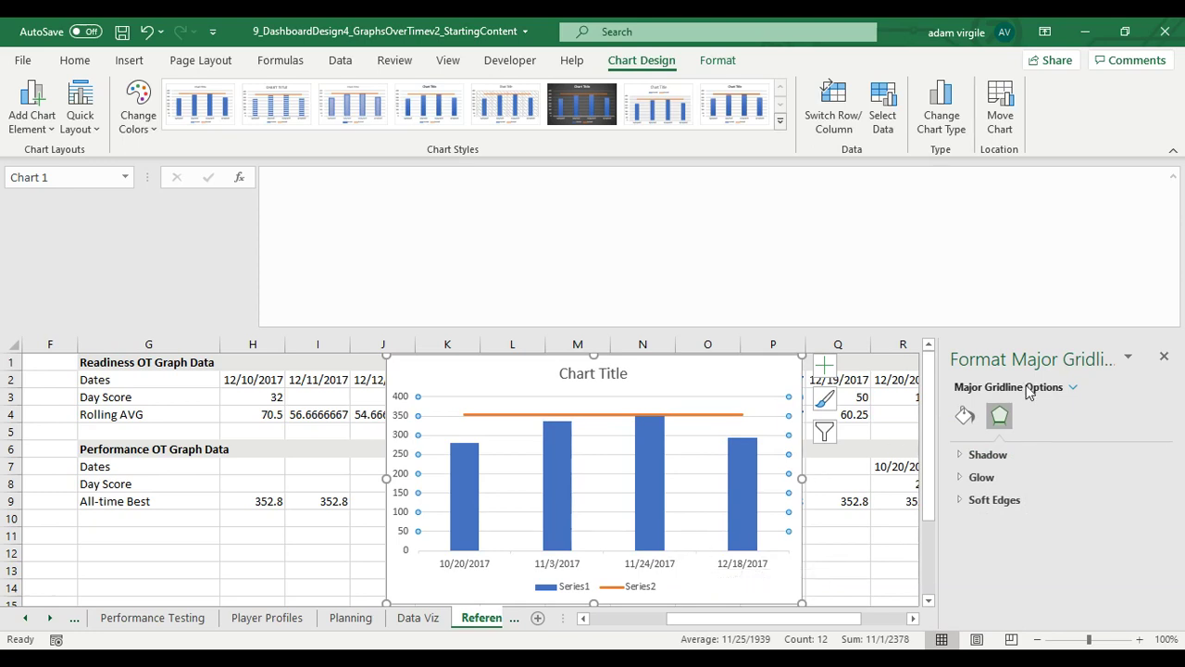
left_click(1165, 360)
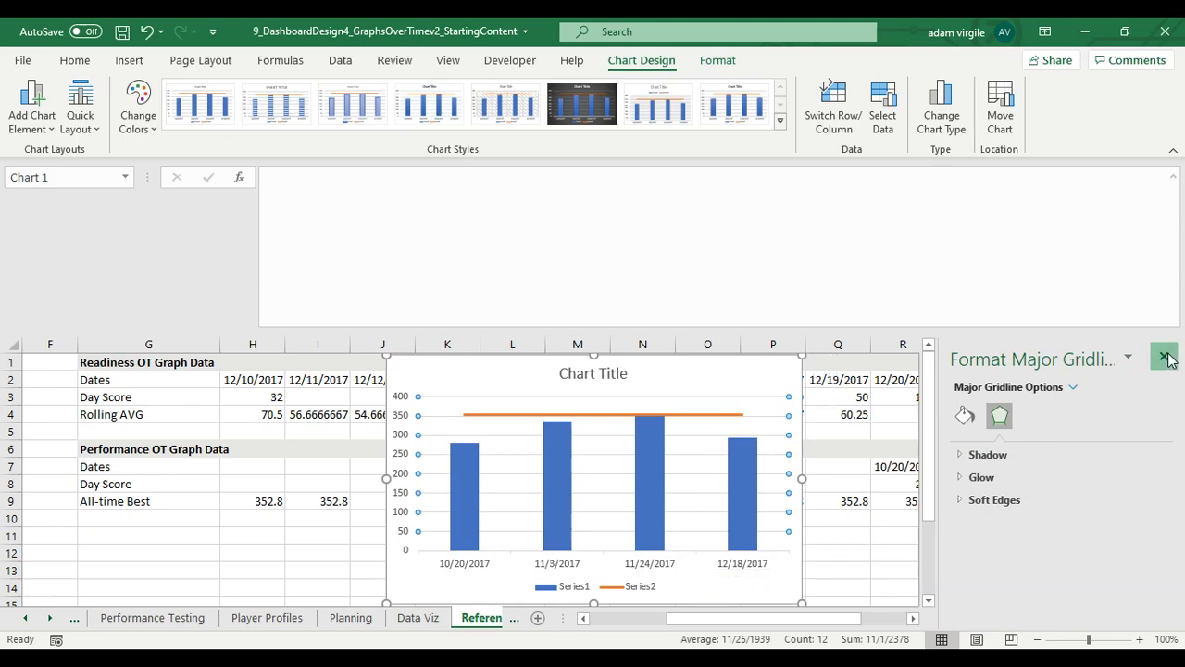
left_click(732, 469)
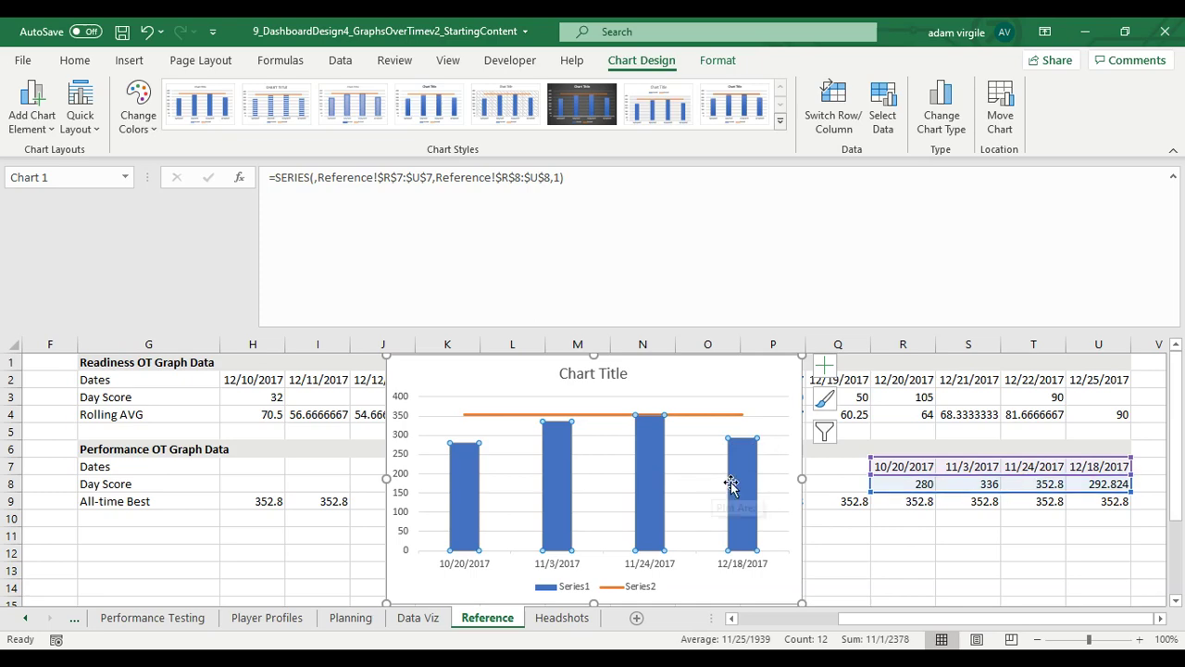
left_click(905, 470)
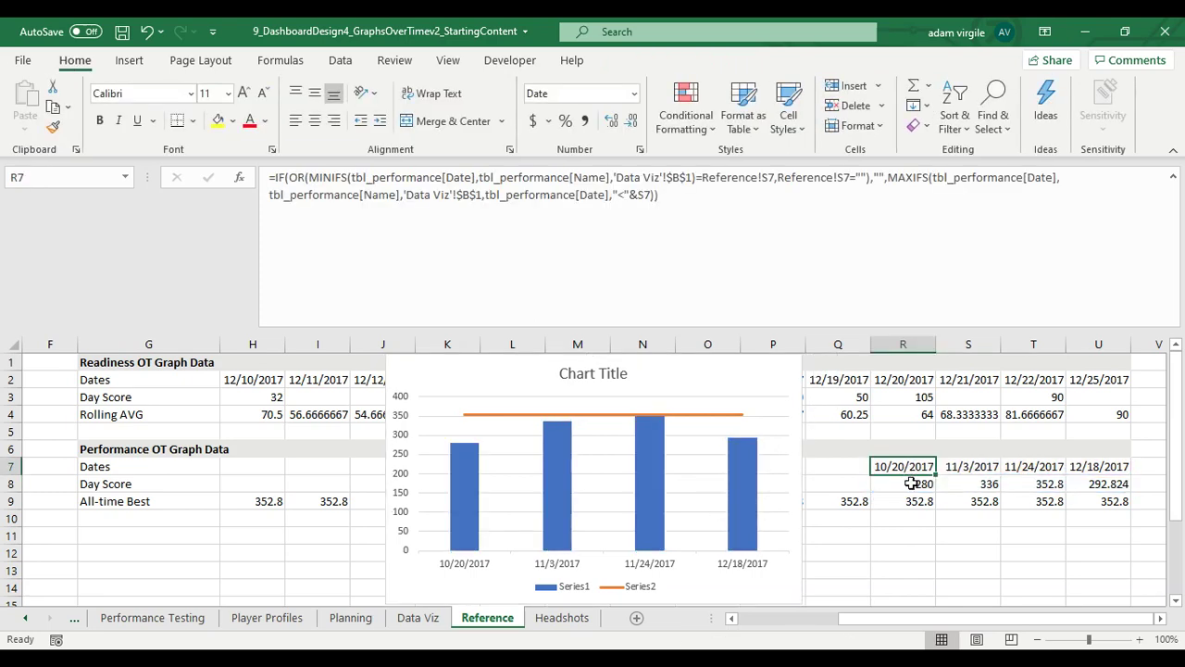
left_click(912, 483)
left_click_drag(906, 469, 912, 497)
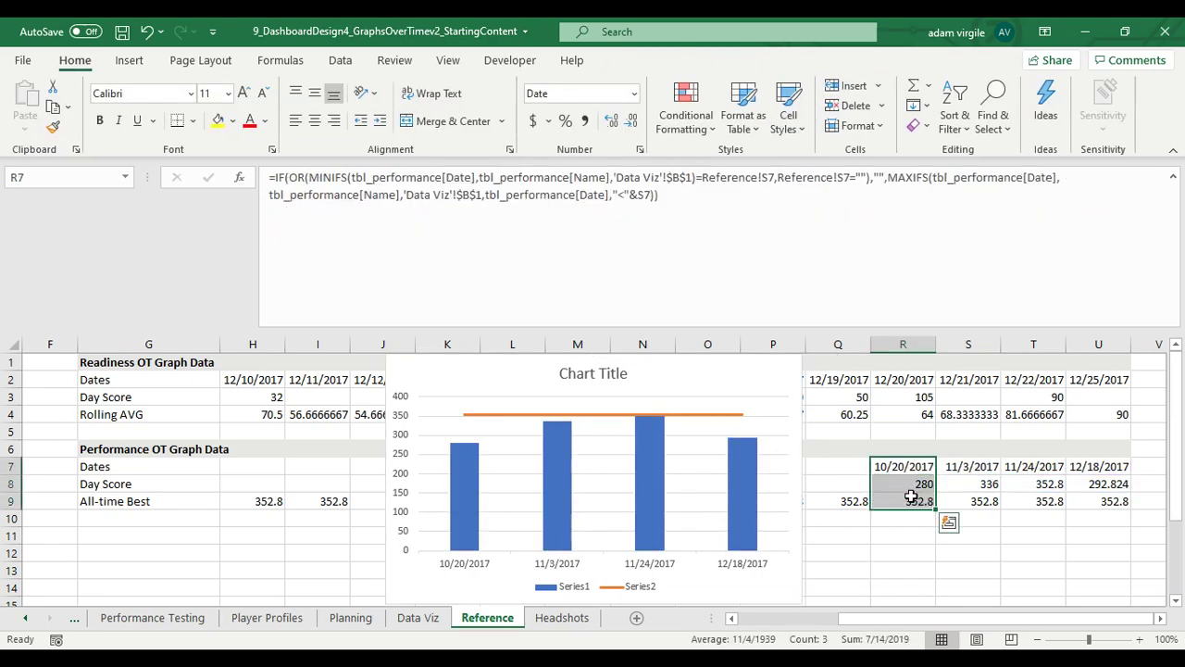
Step: Insert a blank table row at row 36 on the Performance Testing sheet
left_click(153, 617)
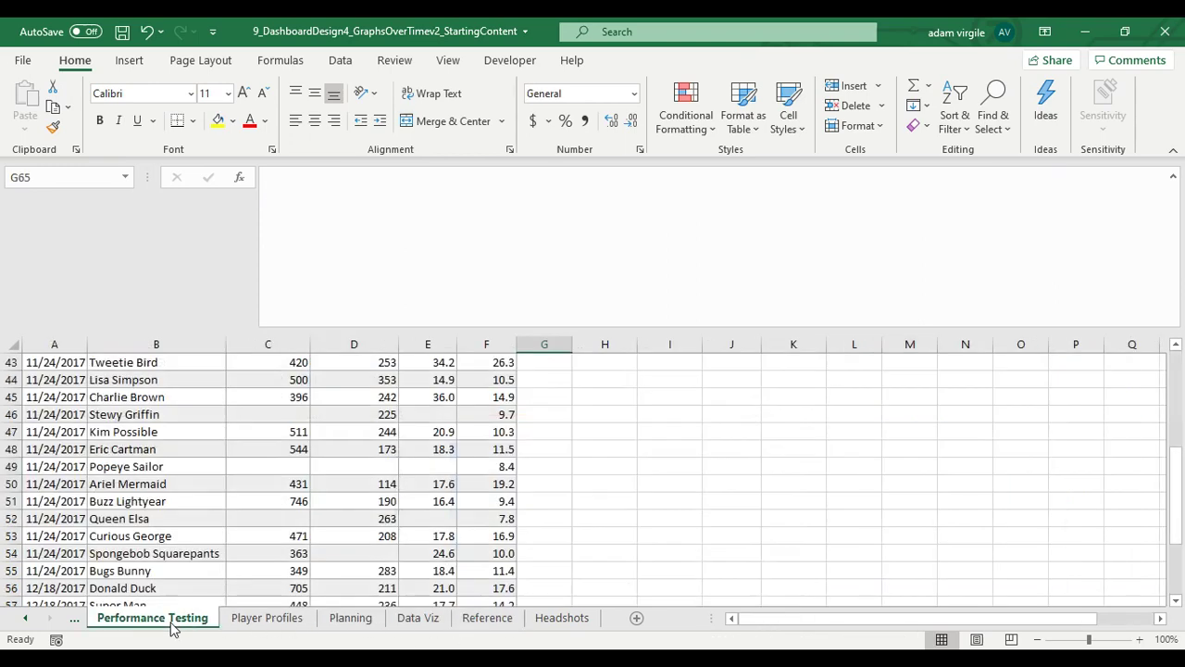
scroll(132, 484, "up", 3)
left_click(11, 398)
right_click(16, 398)
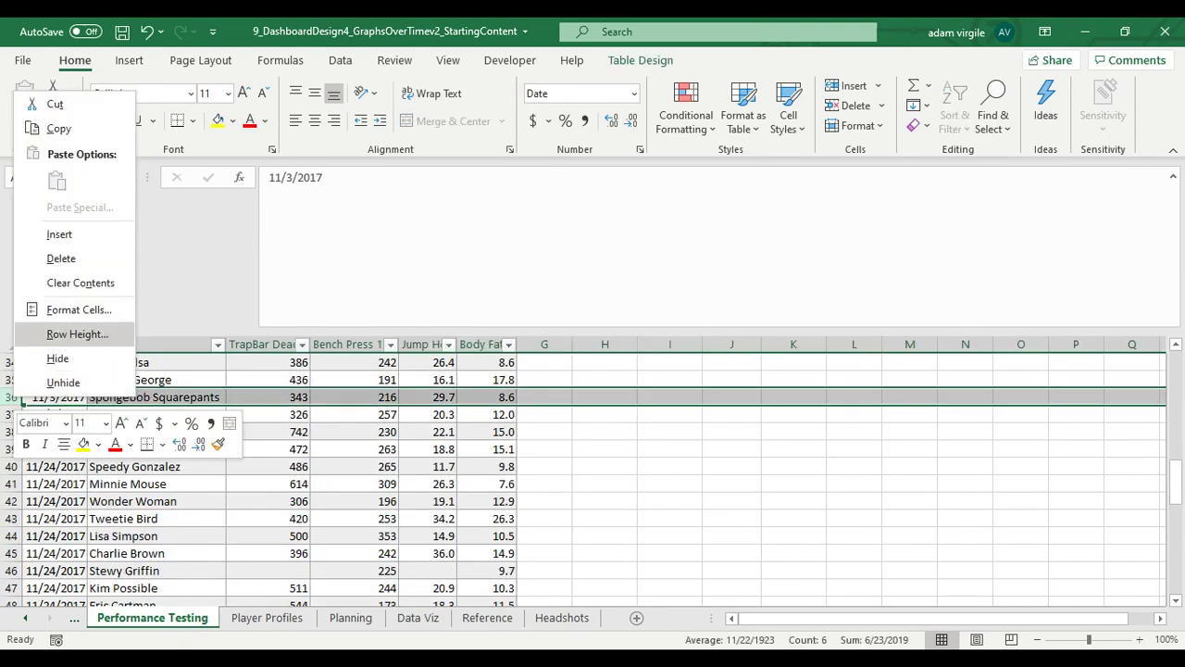
left_click(60, 234)
left_click(55, 397)
Step: Fill the blank row 36 with date 10/18/2017, the dashboard athlete's name, and 1000 for deadlift, bench press, jump height and body fat
type("10")
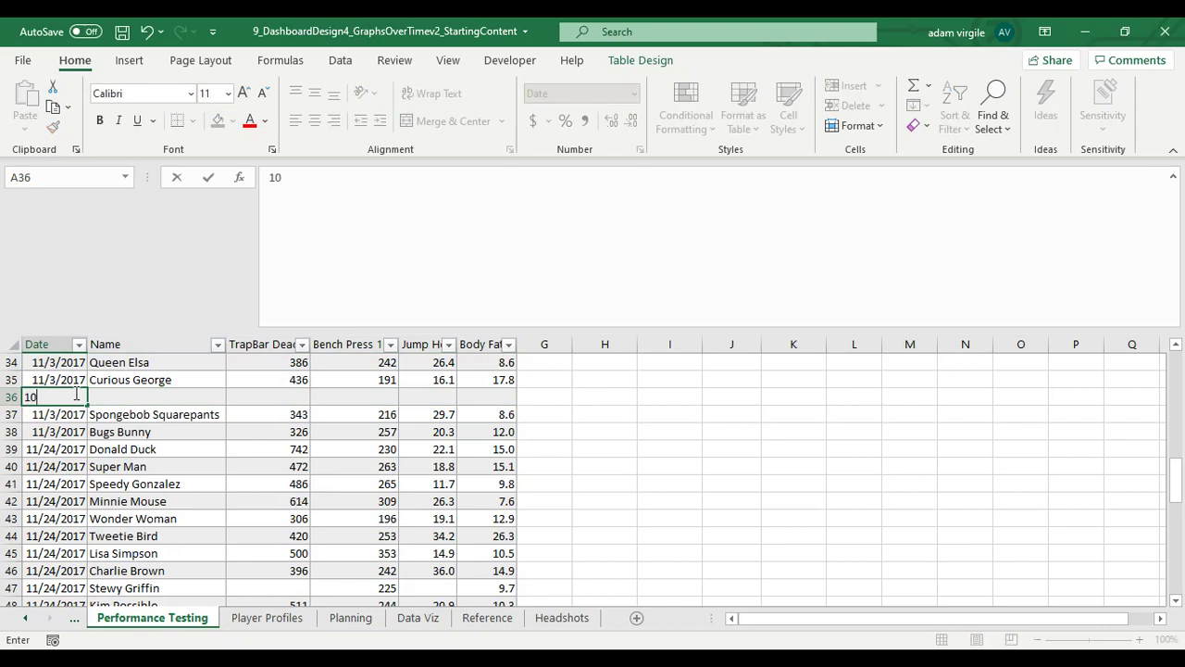
type("/18/2017")
key("Tab")
type("Lisa Simpson")
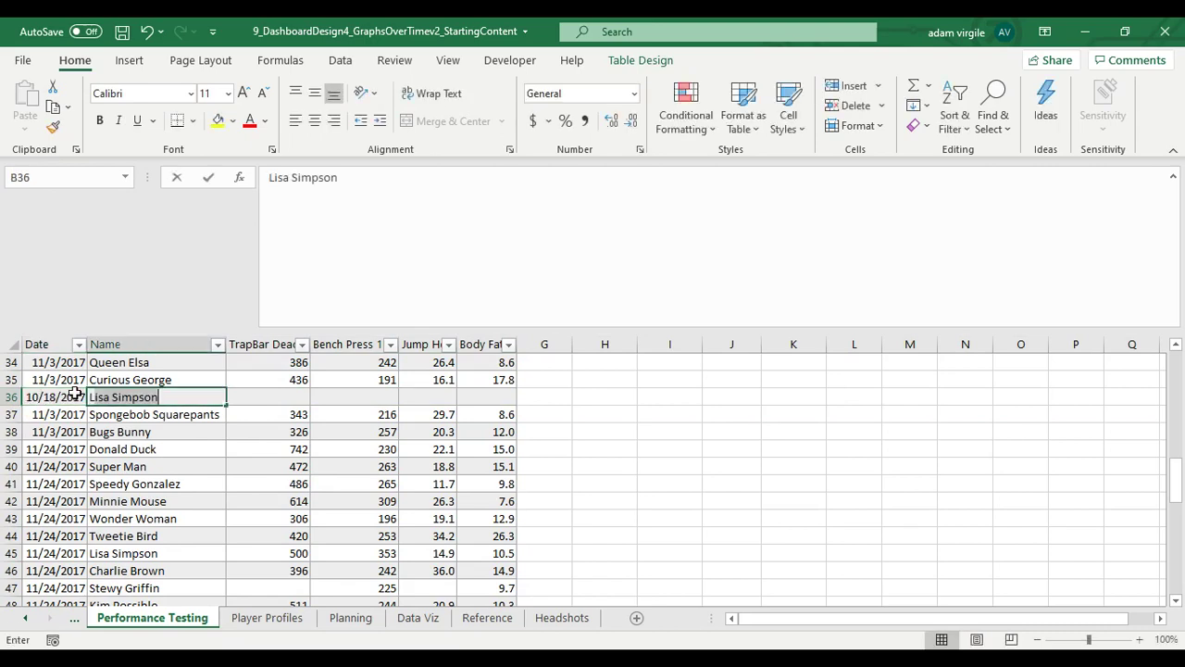
key("Tab")
type("1000")
key("Tab")
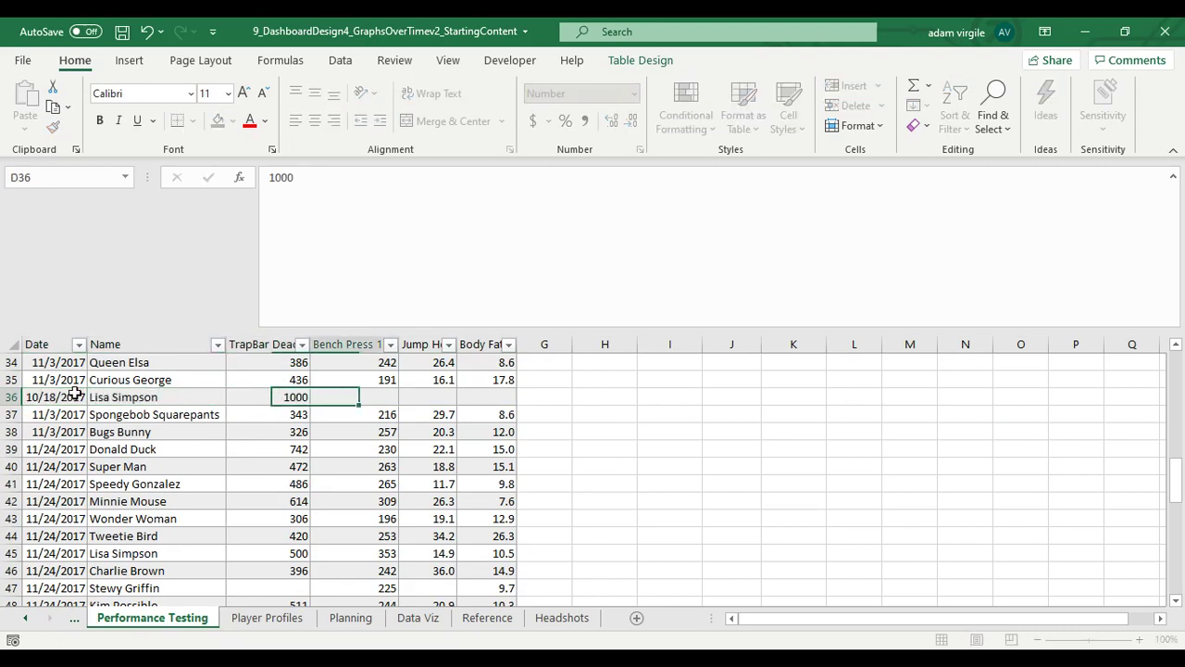
type("1000")
key("Tab")
type("1000")
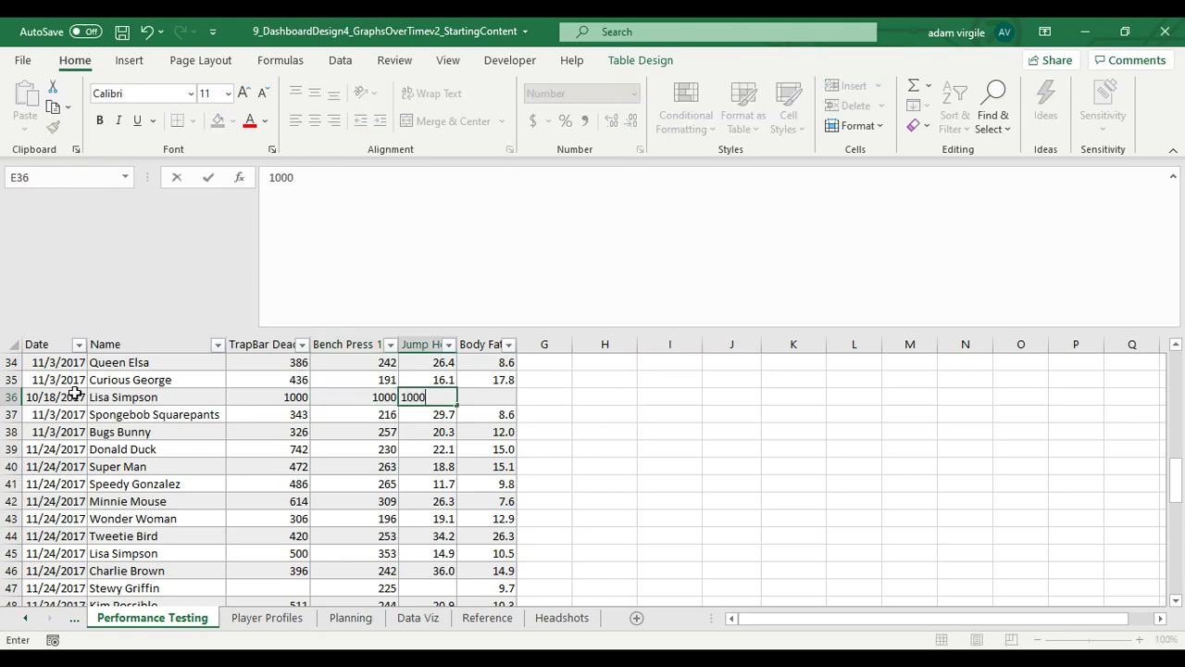
key("Tab")
type("1000")
key("Return")
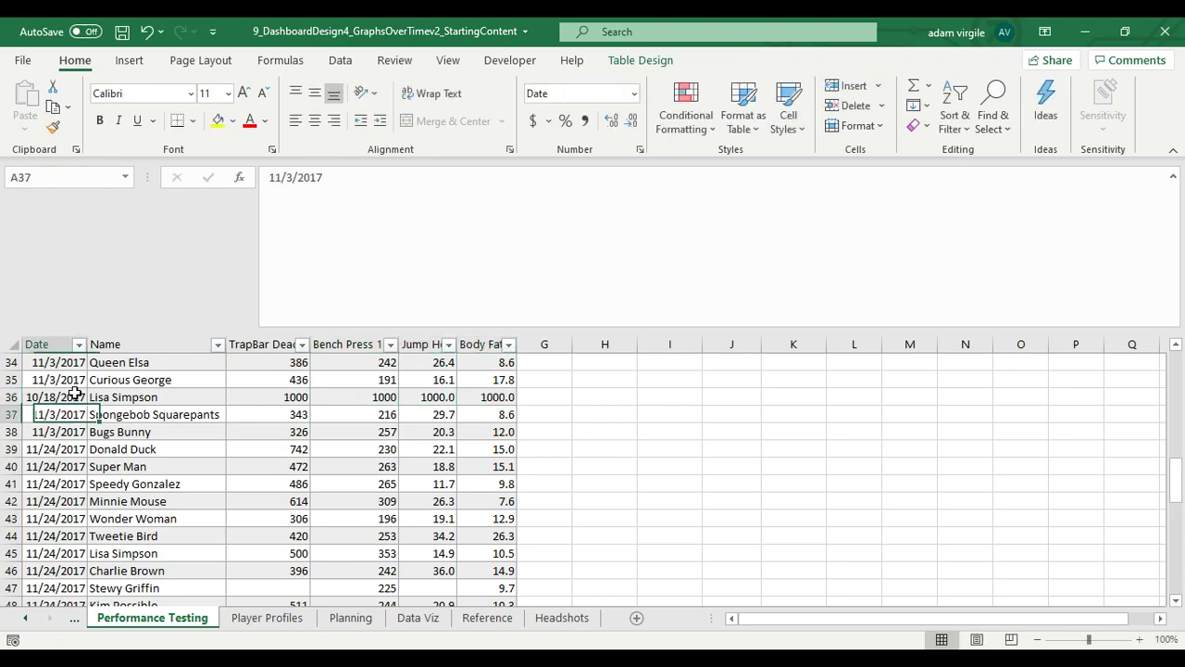
Step: Examine the Reference sheet chart's all-time best line and day score columns against rows 7 to 9 for the effect of the added record
left_click(558, 623)
left_click(429, 620)
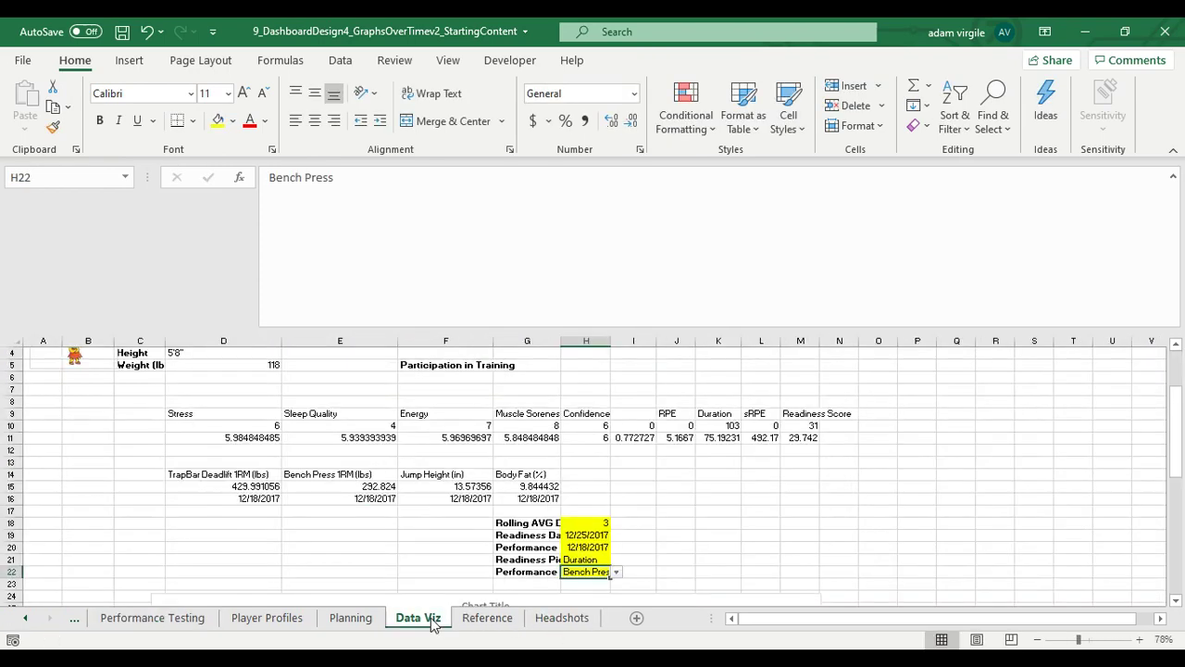
left_click(487, 617)
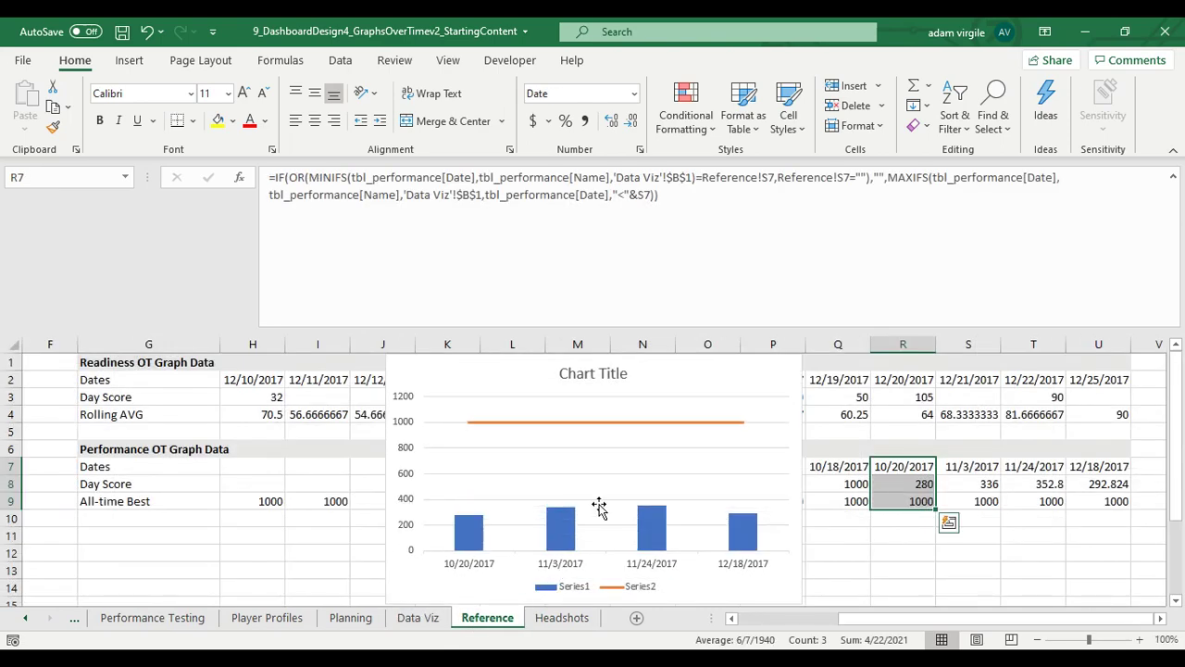
left_click(598, 434)
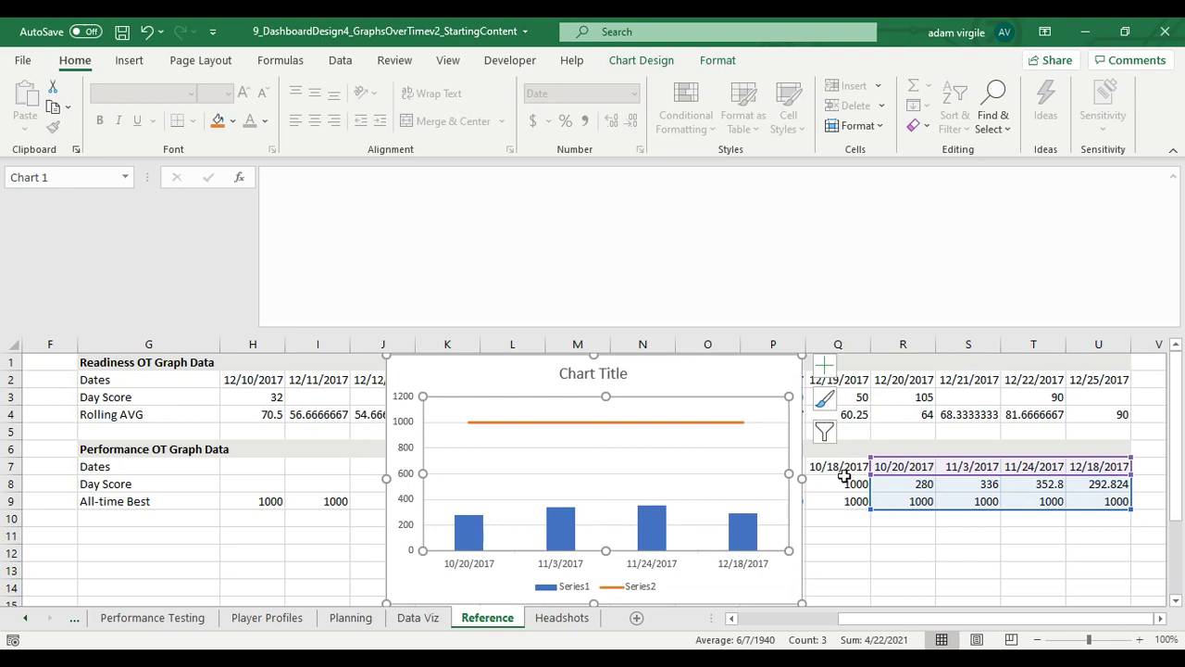
left_click(568, 424)
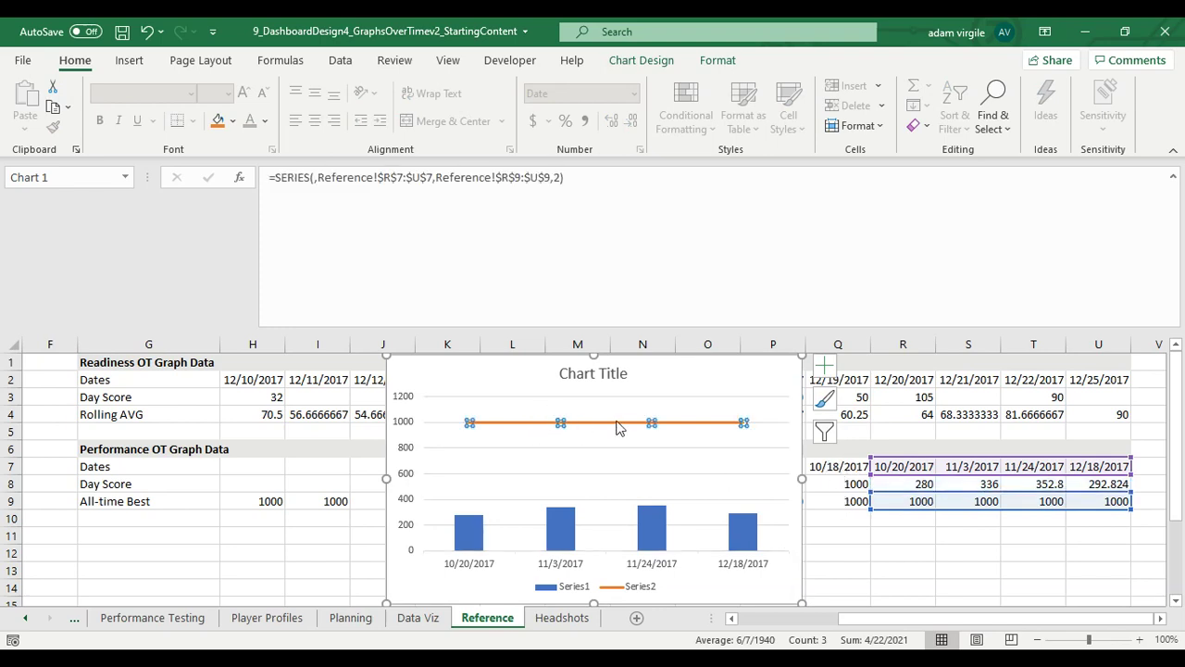
left_click(650, 530)
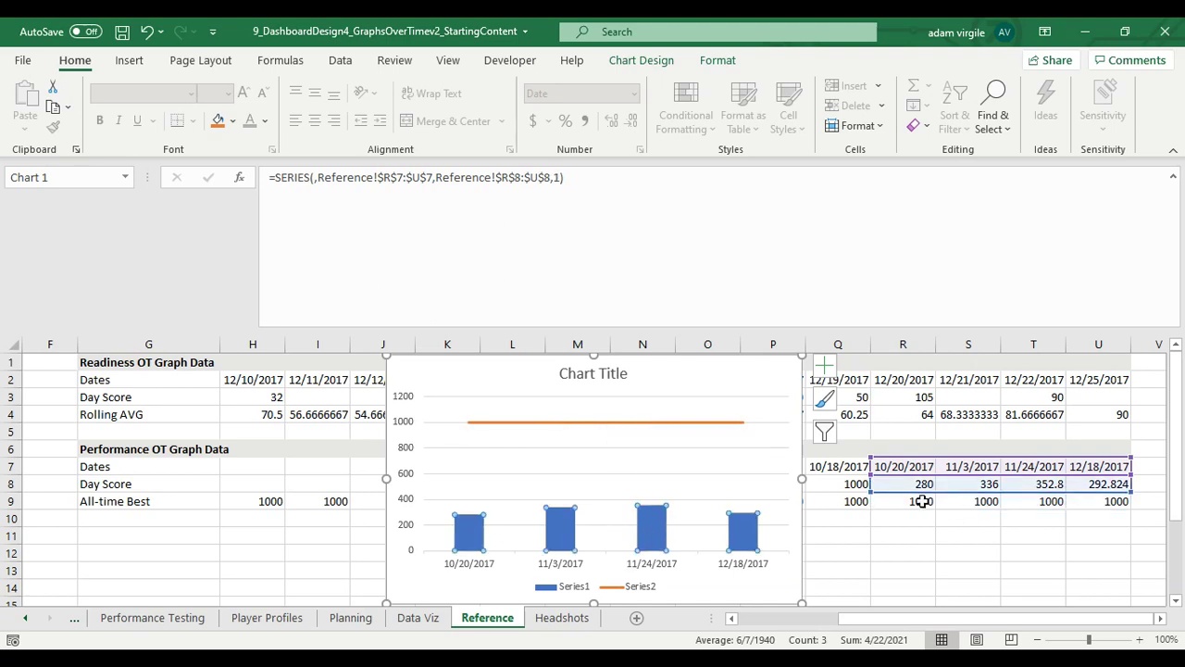
mouse_move(626, 426)
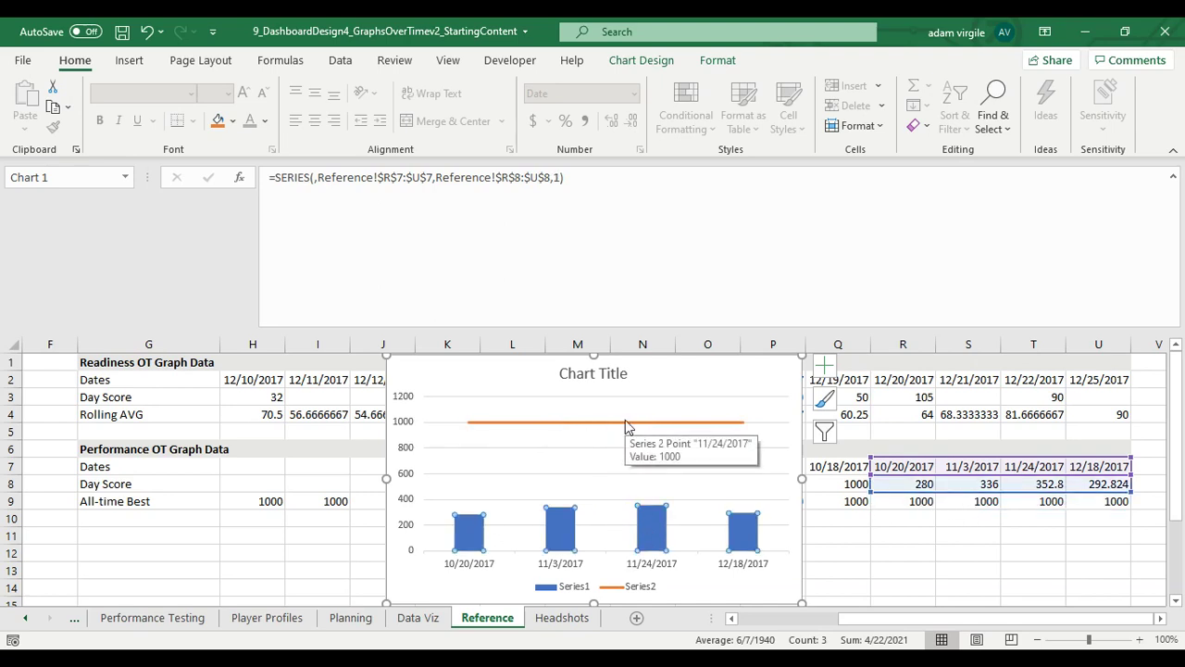
left_click(568, 422)
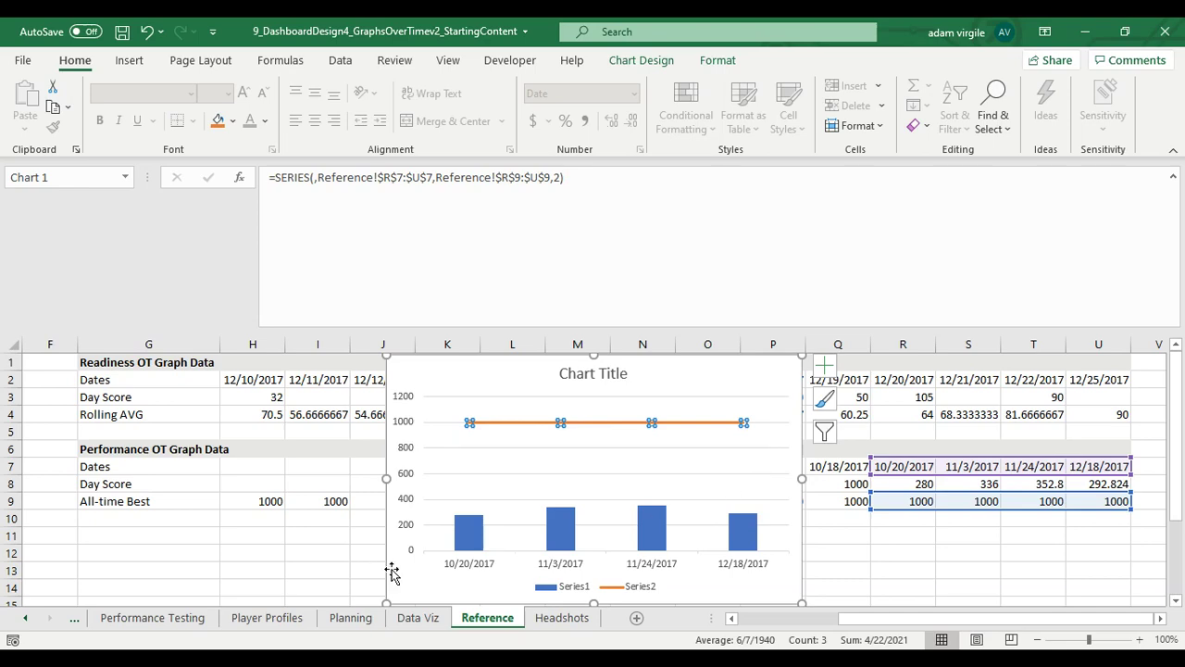
Step: Delete the 10/18/2017 test record in row 36 of the Performance Testing sheet
left_click(153, 618)
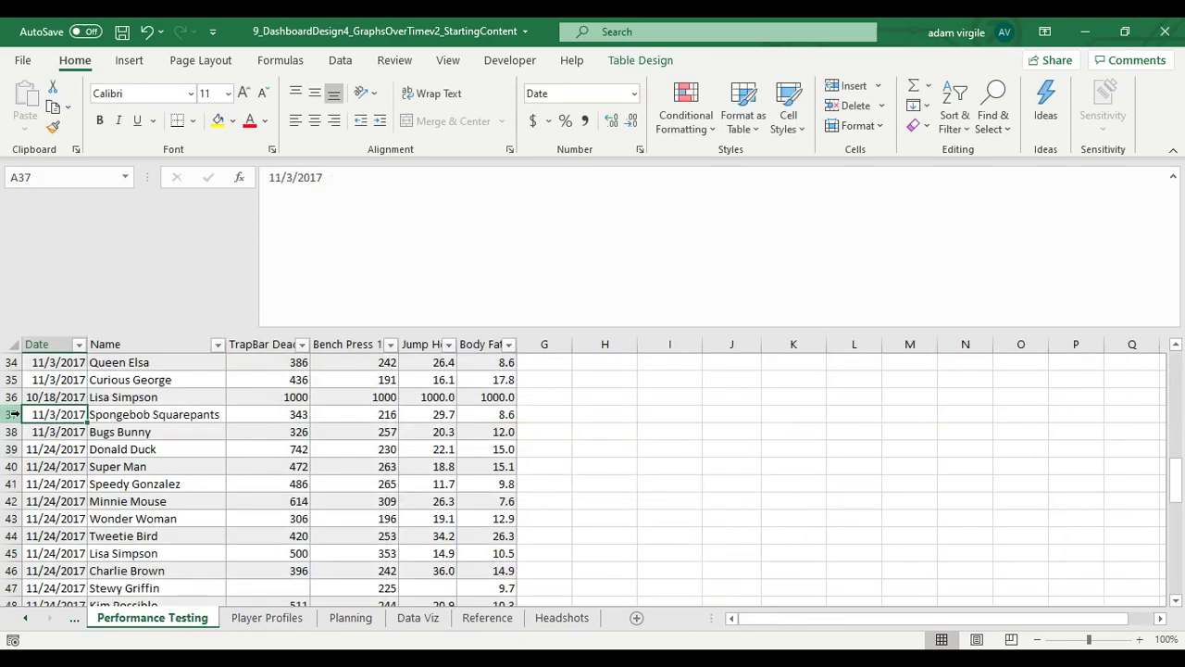
right_click(14, 414)
left_click(11, 420)
left_click(7, 396)
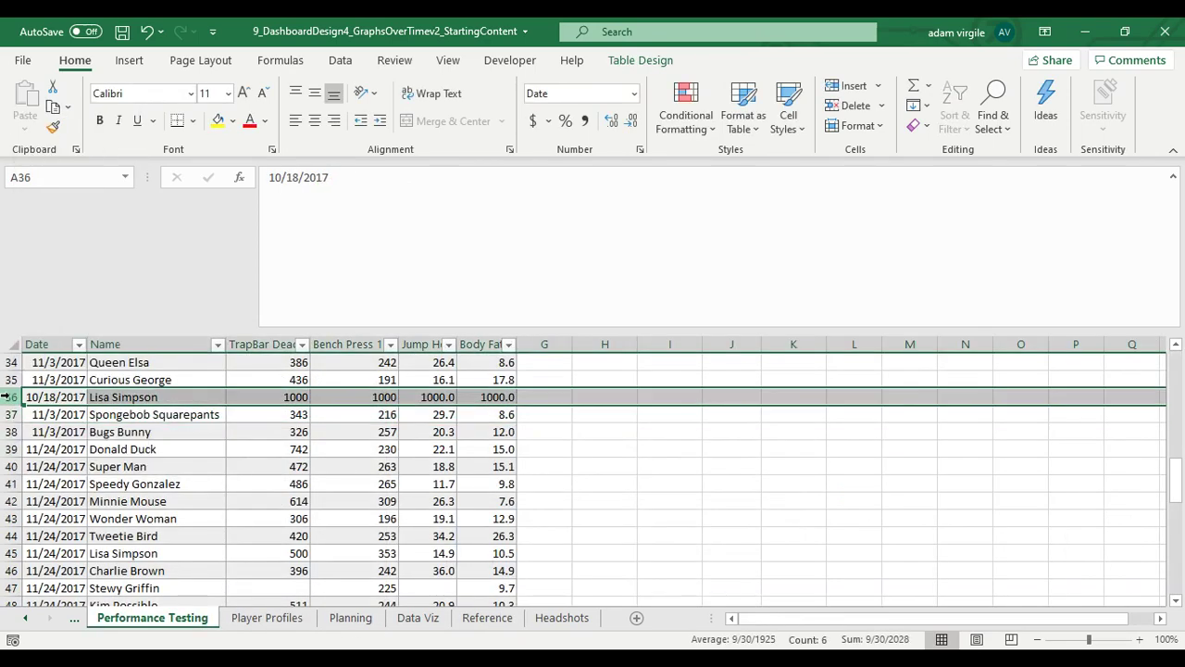
right_click(7, 397)
left_click(46, 254)
left_click(583, 436)
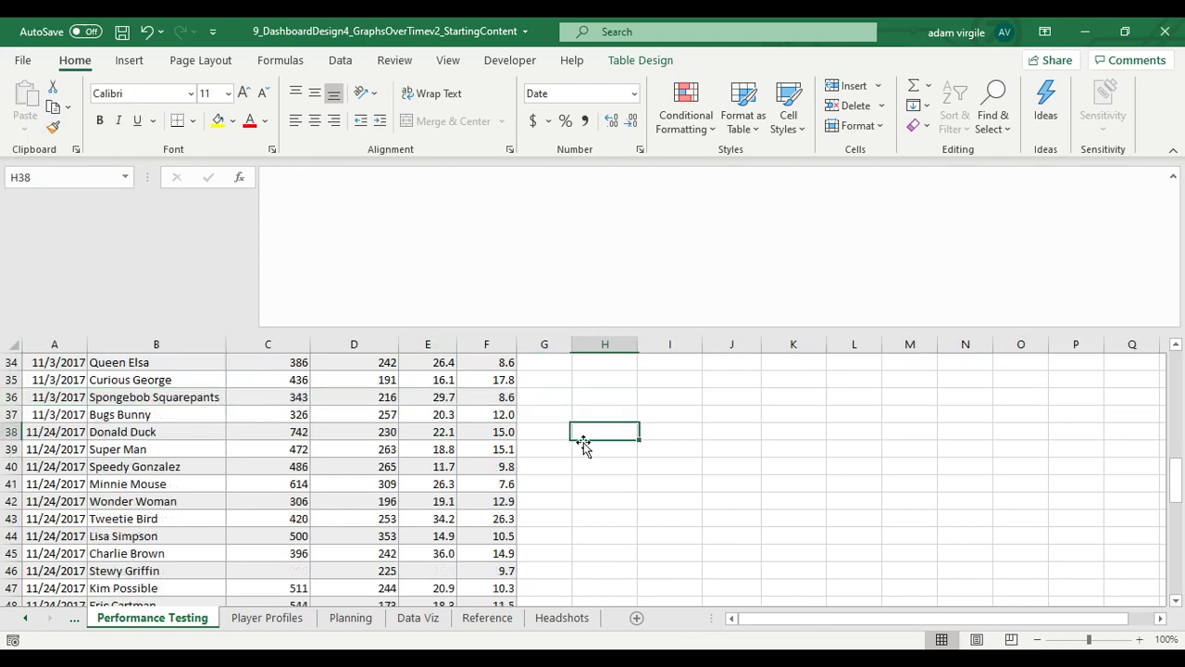
Step: Cut the performance combination chart from the Reference sheet and paste it below the readiness chart on the Data Viz sheet
left_click(488, 618)
left_click(861, 509)
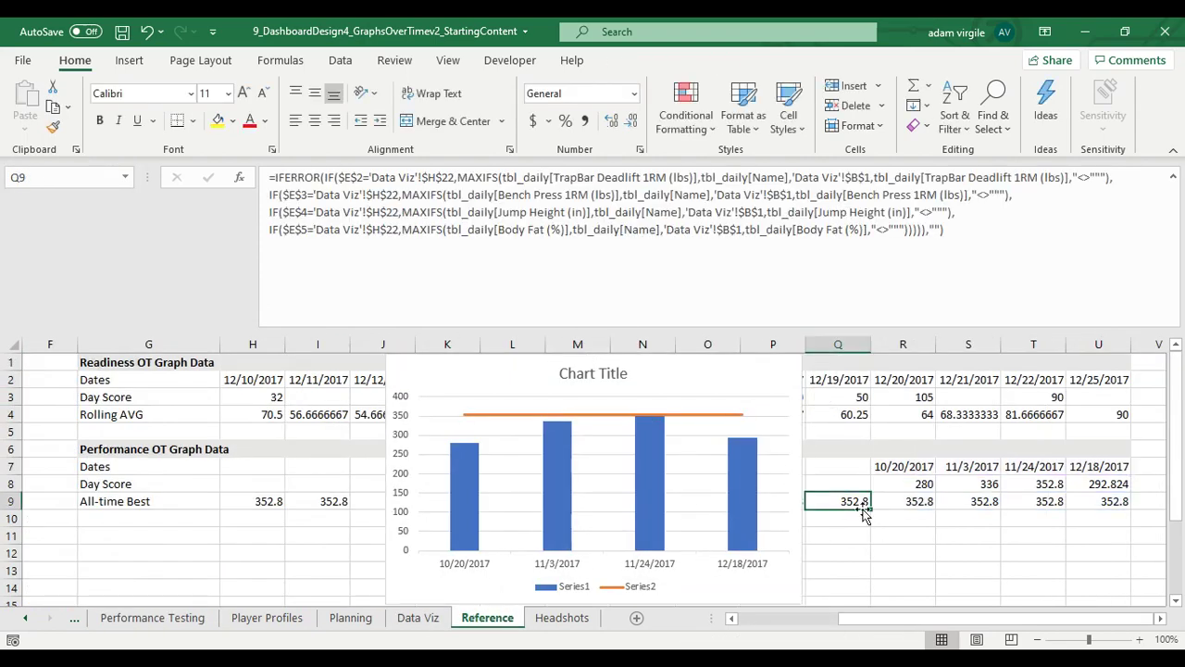
left_click(795, 421)
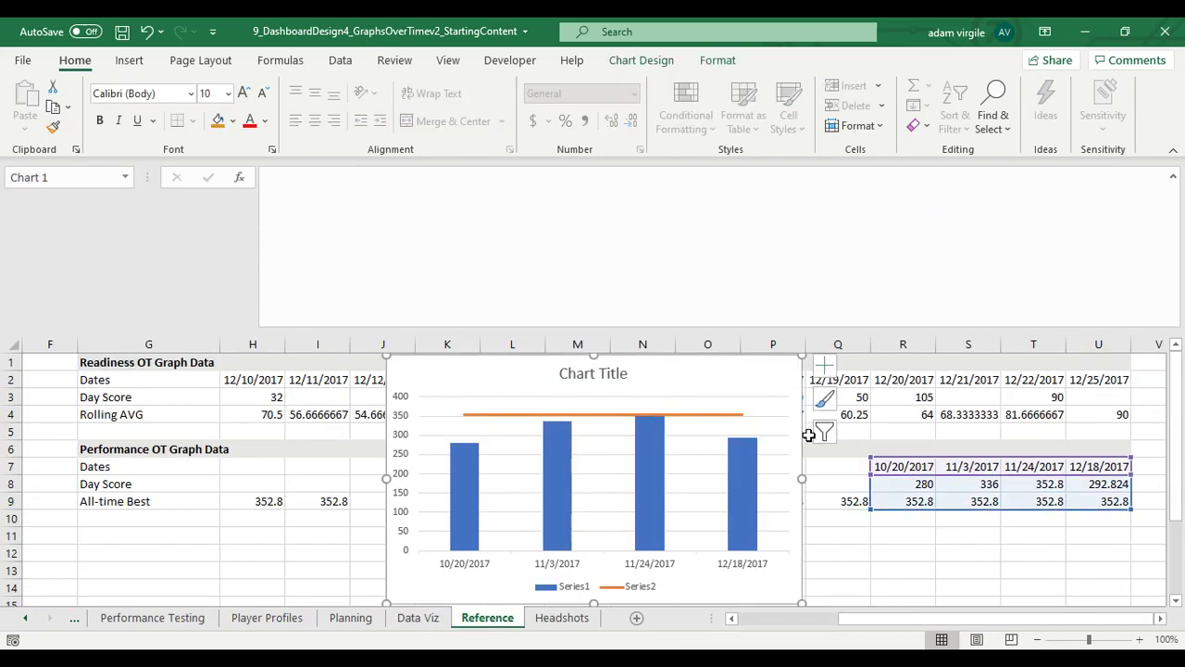
key("Delete")
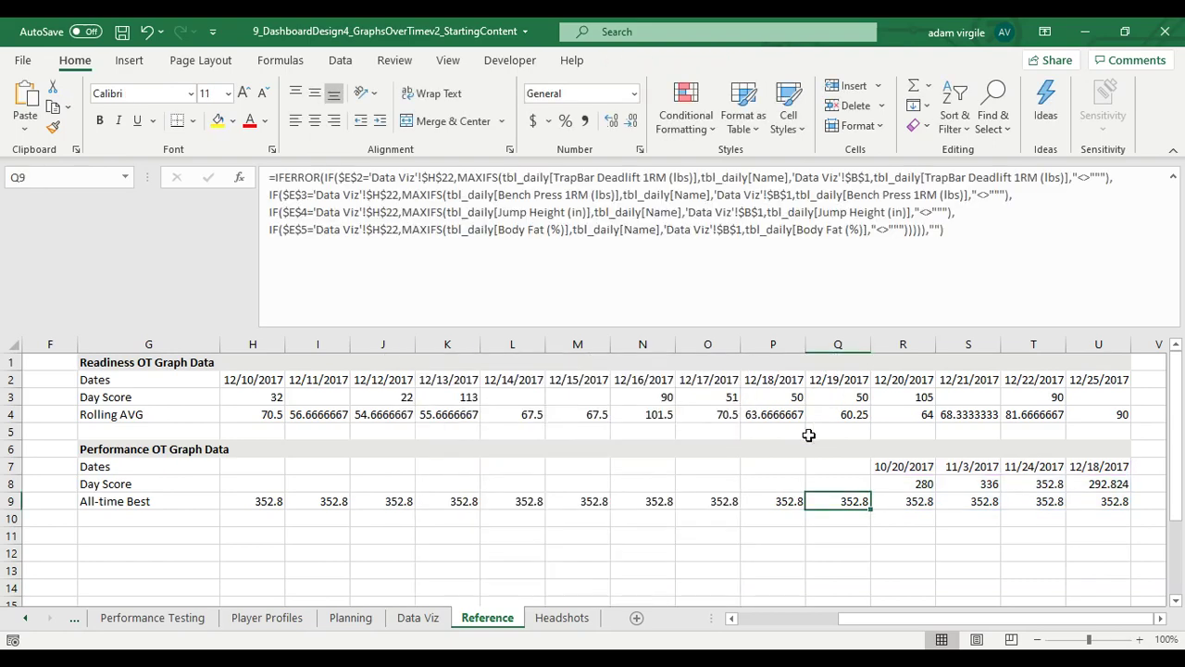
left_click(419, 617)
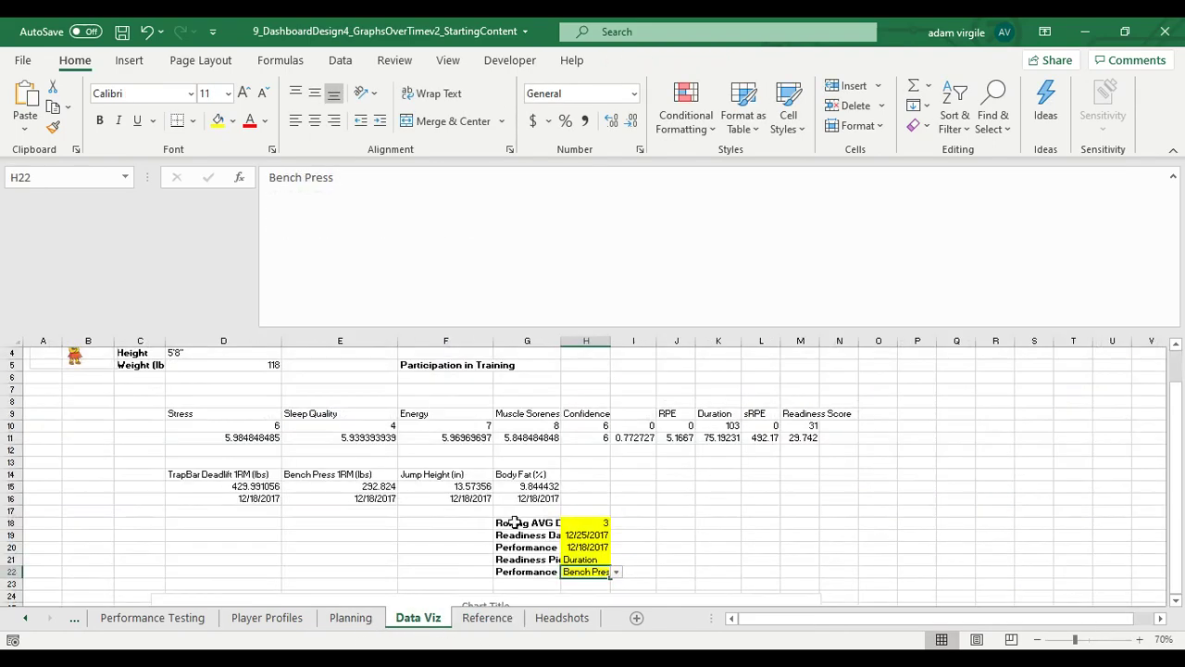
scroll(524, 497, "down", 9)
left_click(524, 497)
key("ctrl+v")
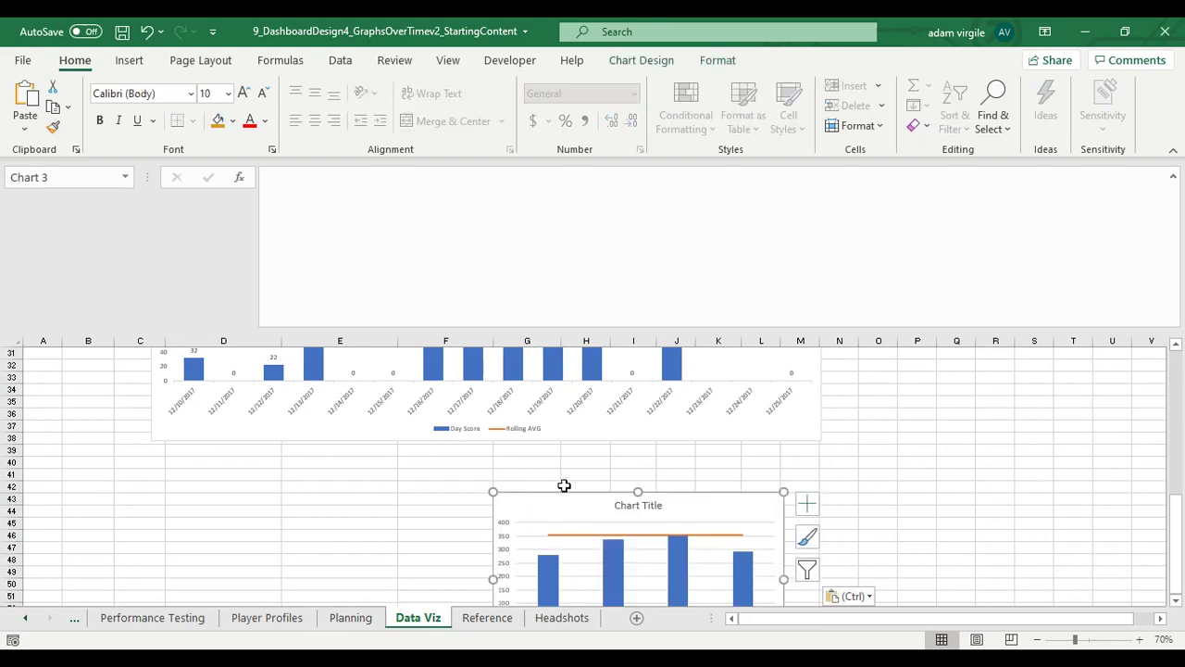
Step: Place the performance chart directly under the readiness chart and widen it to about the same width
left_click_drag(514, 482, 218, 443)
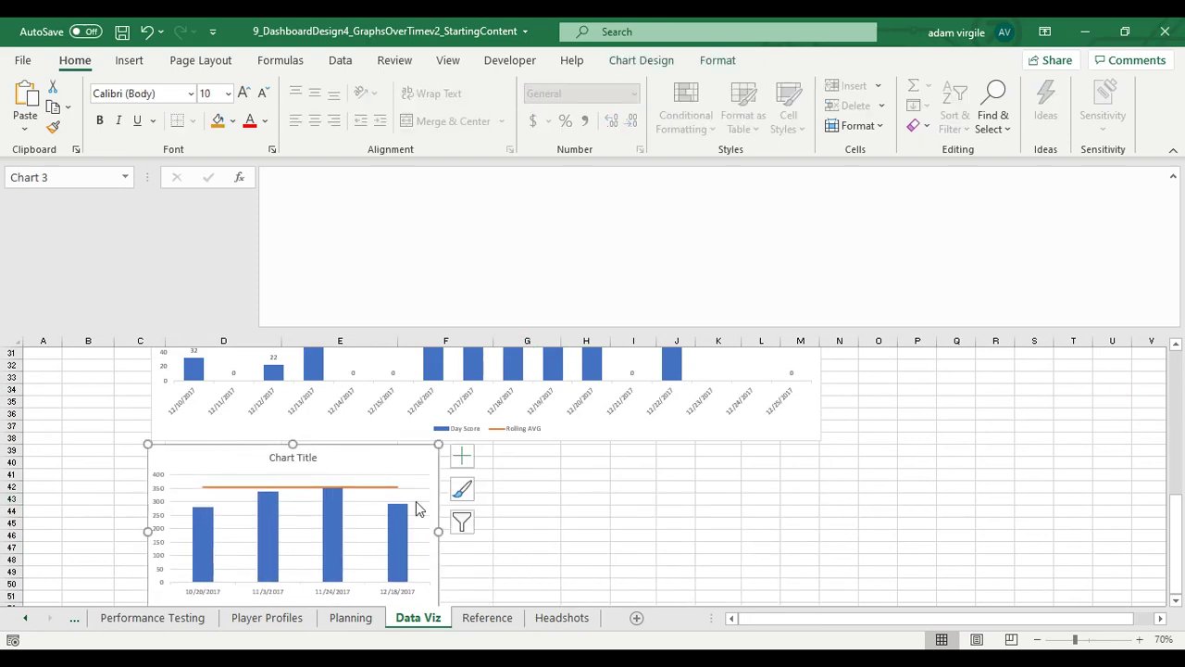
left_click_drag(443, 534, 813, 511)
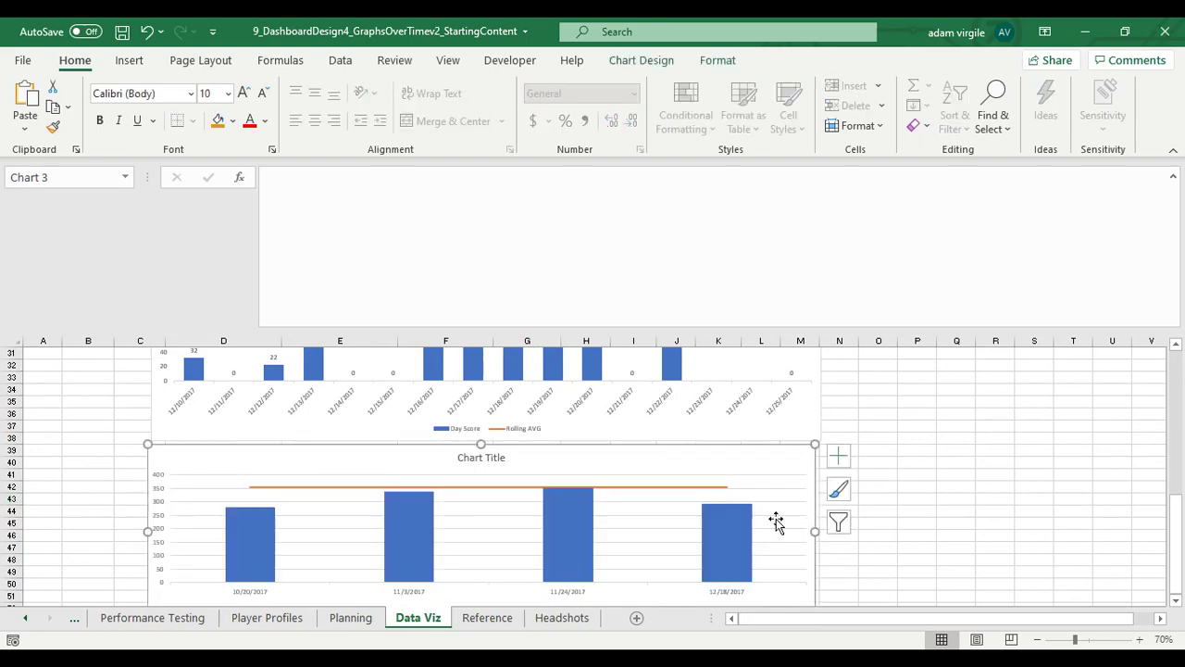
scroll(501, 480, "up", 2)
scroll(593, 484, "down", 1)
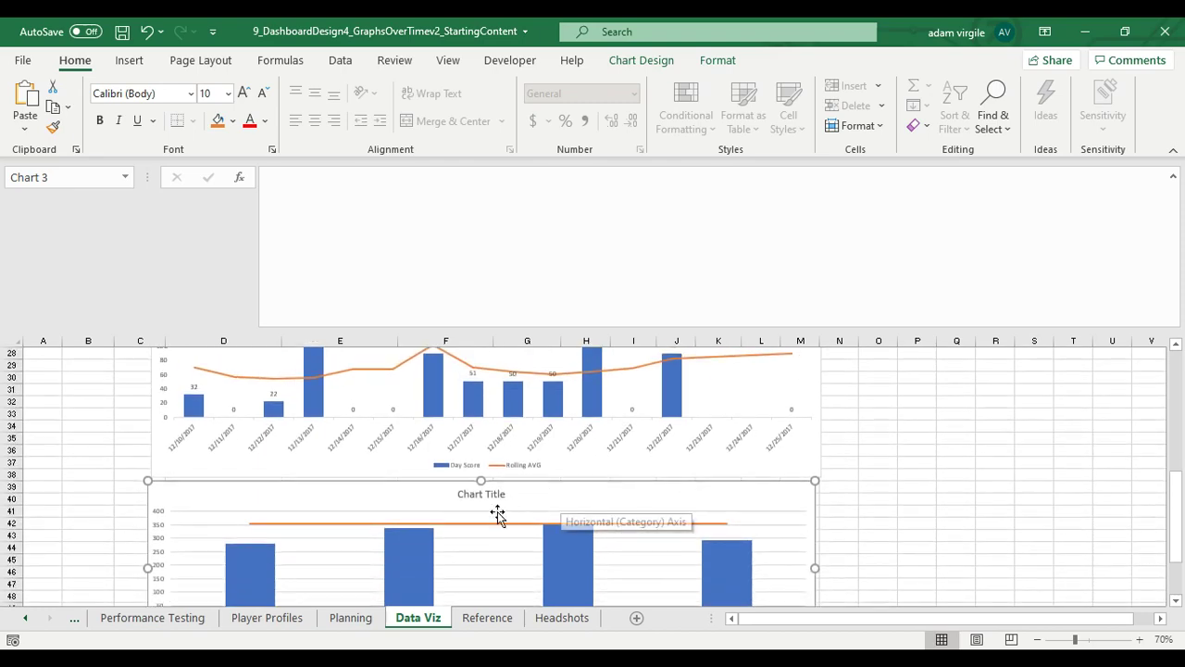
scroll(480, 523, "down", 1)
scroll(497, 484, "up", 6)
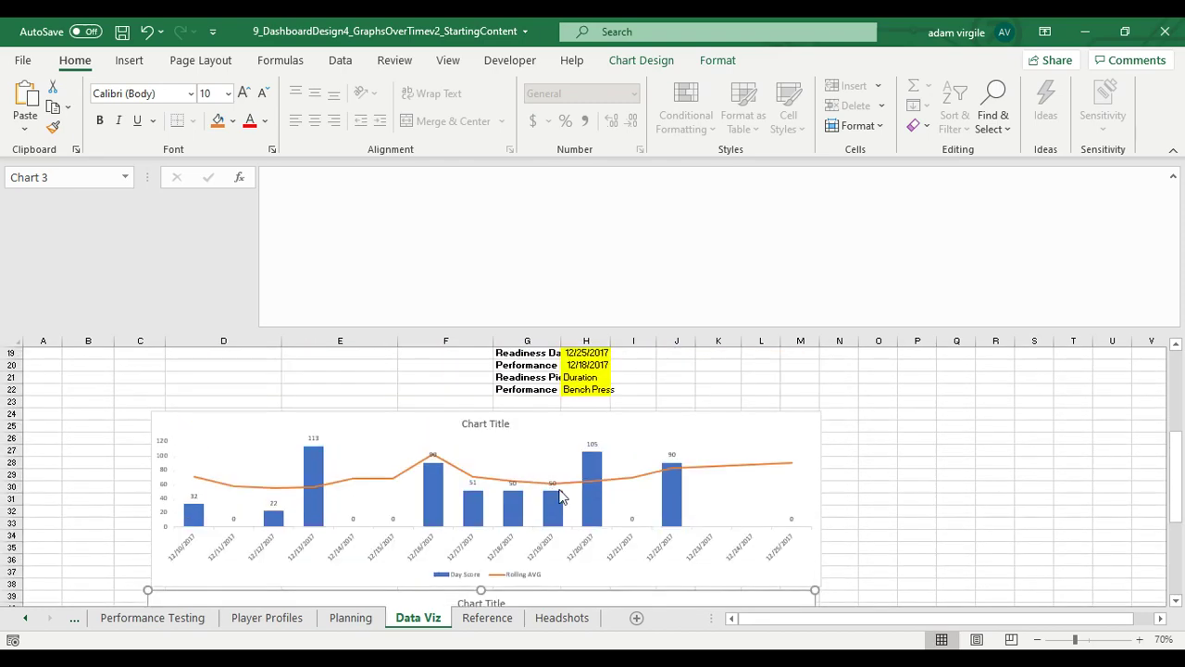
scroll(589, 500, "down", 7)
scroll(602, 537, "up", 6)
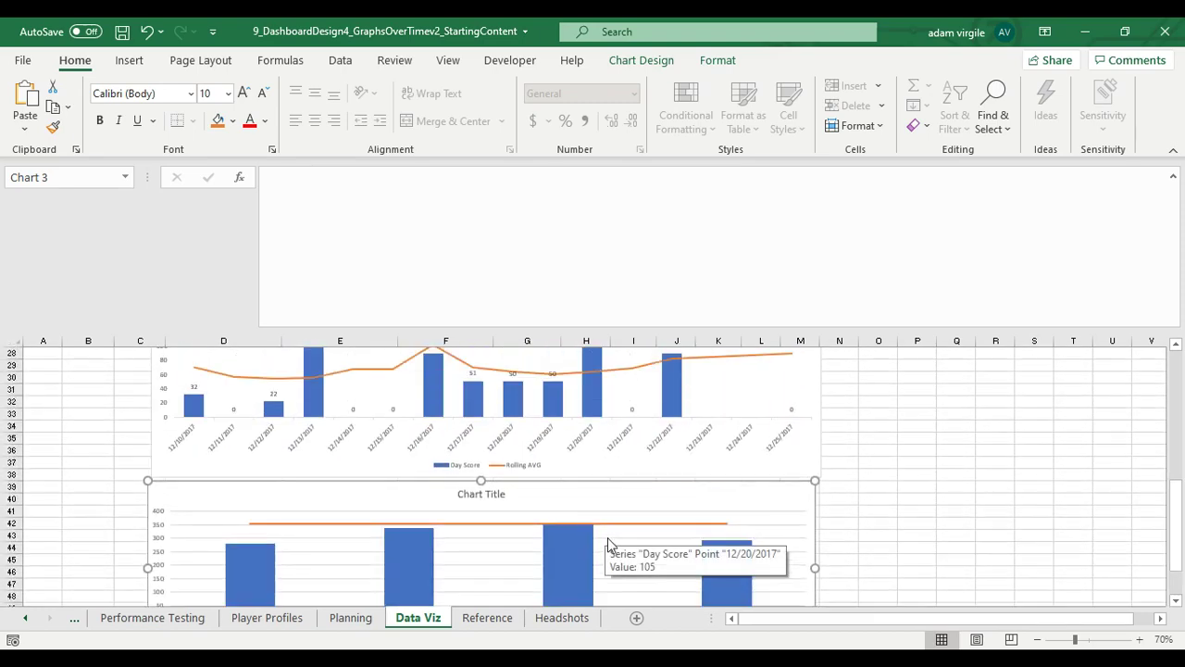
Step: Add data labels to the day score columns of the performance chart
scroll(609, 547, "up", 1)
left_click(593, 464)
scroll(604, 461, "down", 1)
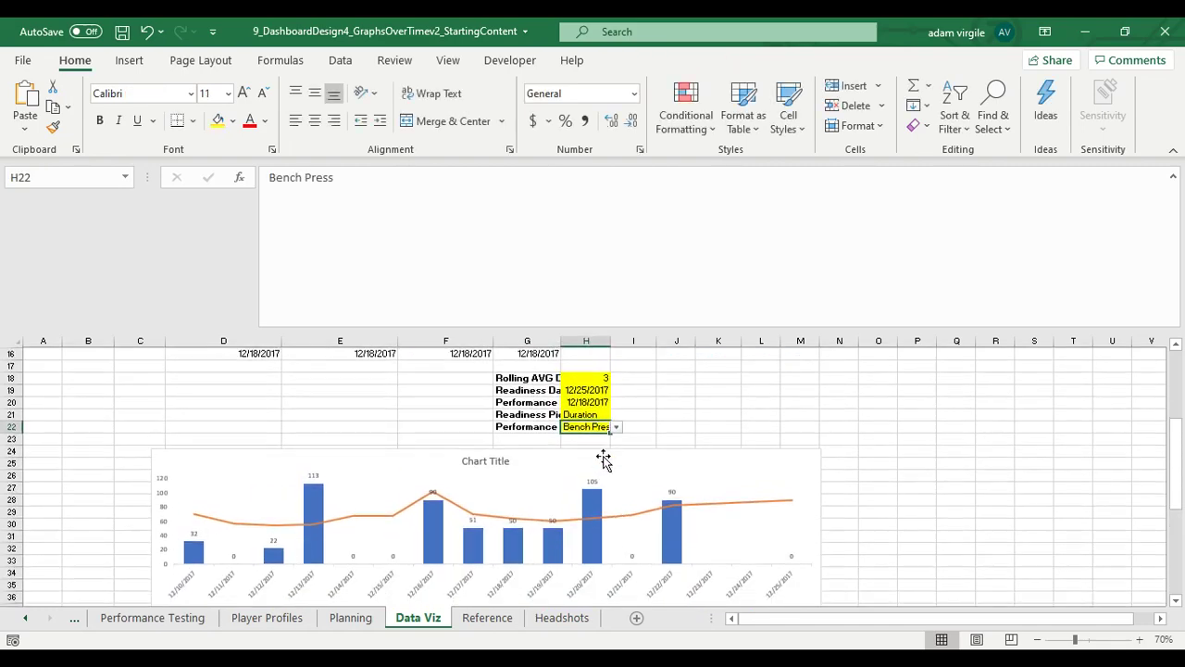
scroll(613, 434, "down", 4)
left_click(574, 555)
right_click(576, 558)
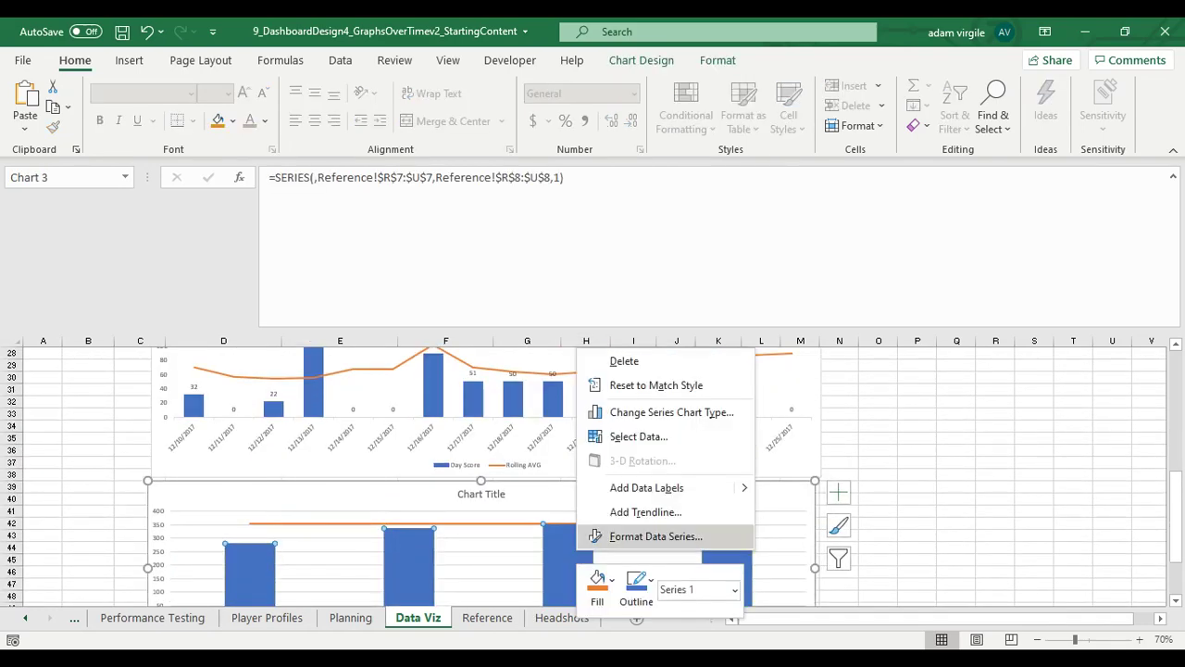
left_click(637, 488)
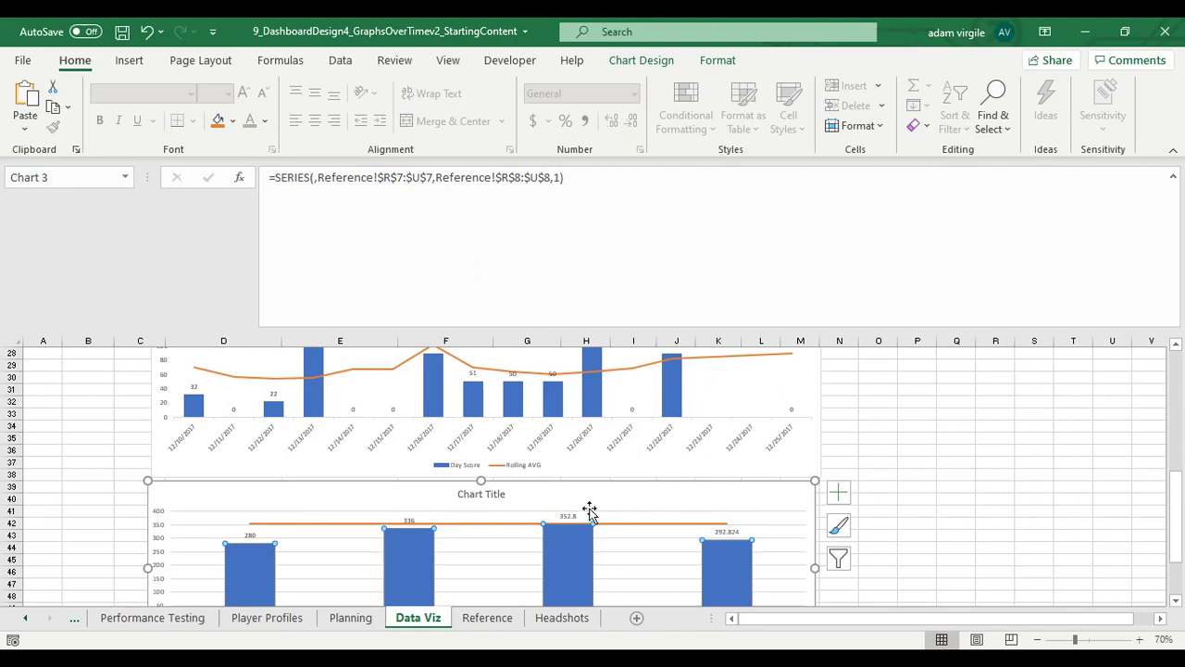
Step: Set the performance picker in H22 to Jump Height and check the performance chart's columns
scroll(574, 505, "up", 3)
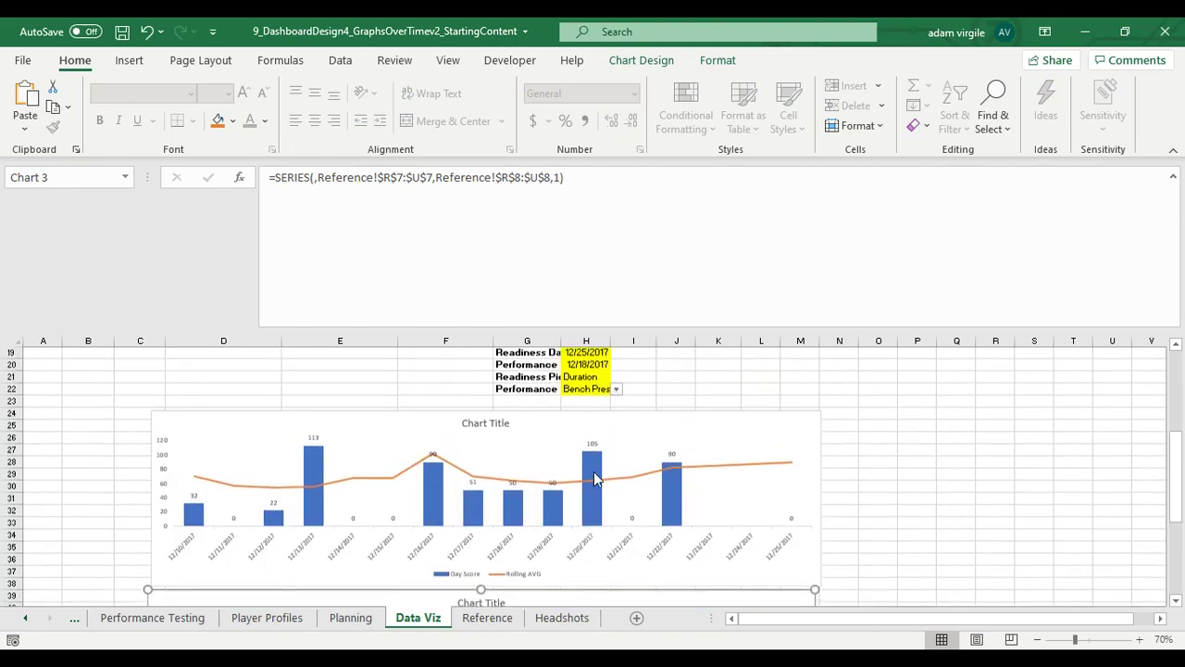
left_click(622, 389)
left_click(602, 389)
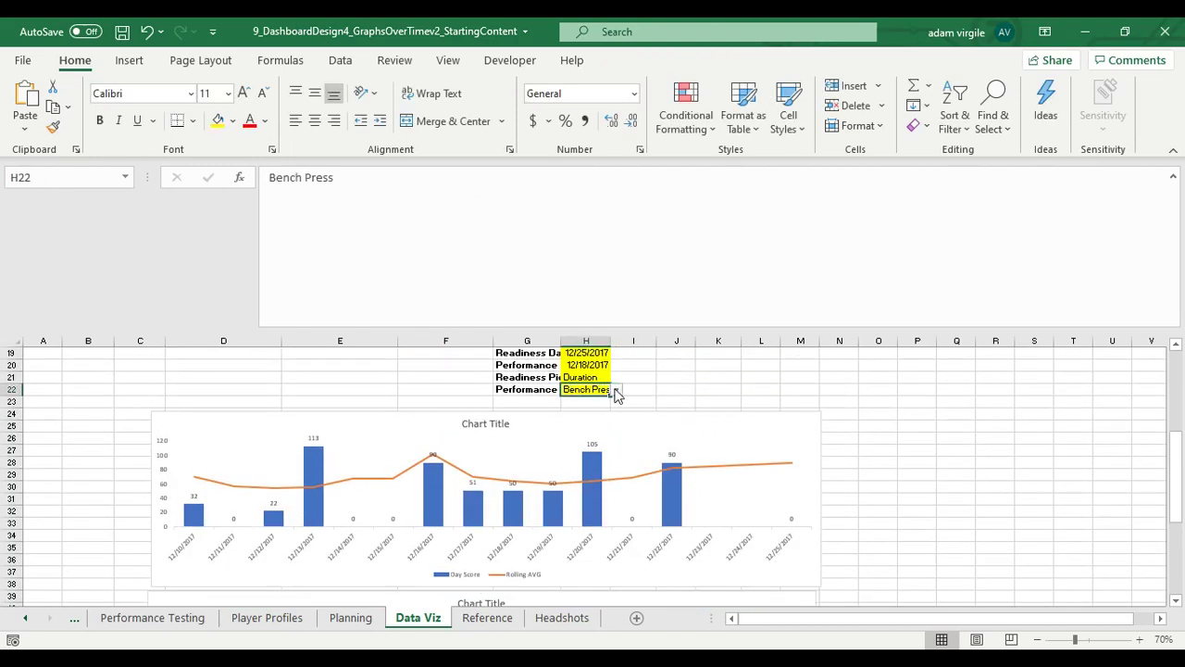
left_click(616, 390)
left_click(602, 423)
scroll(622, 474, "down", 4)
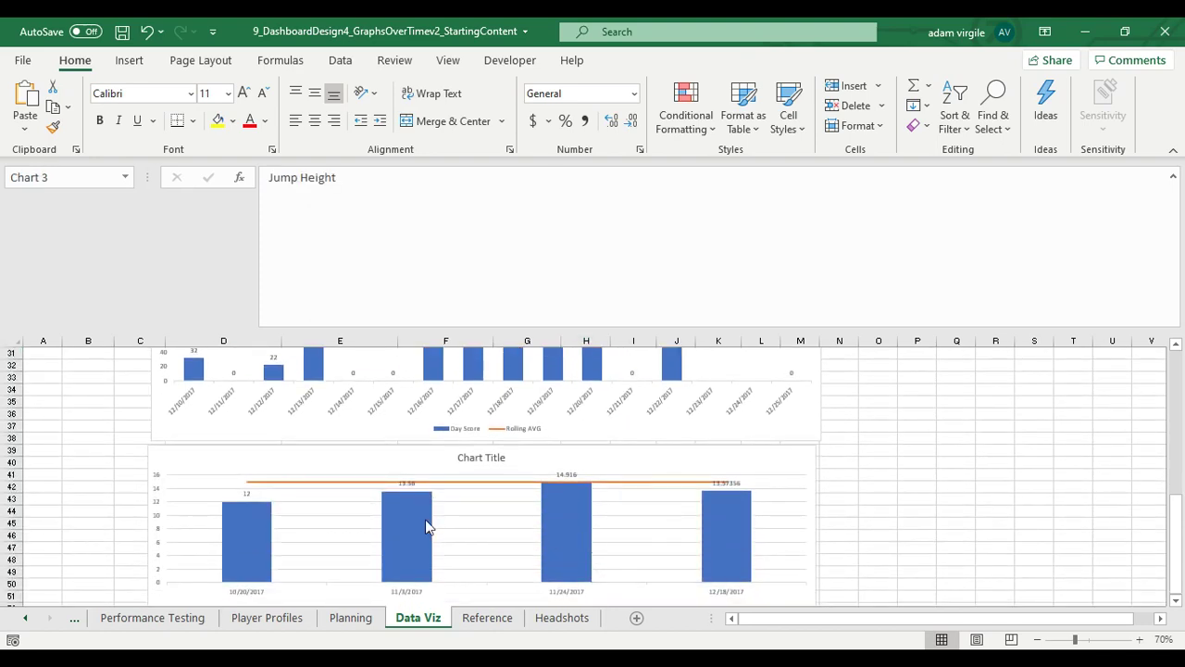
left_click(421, 519)
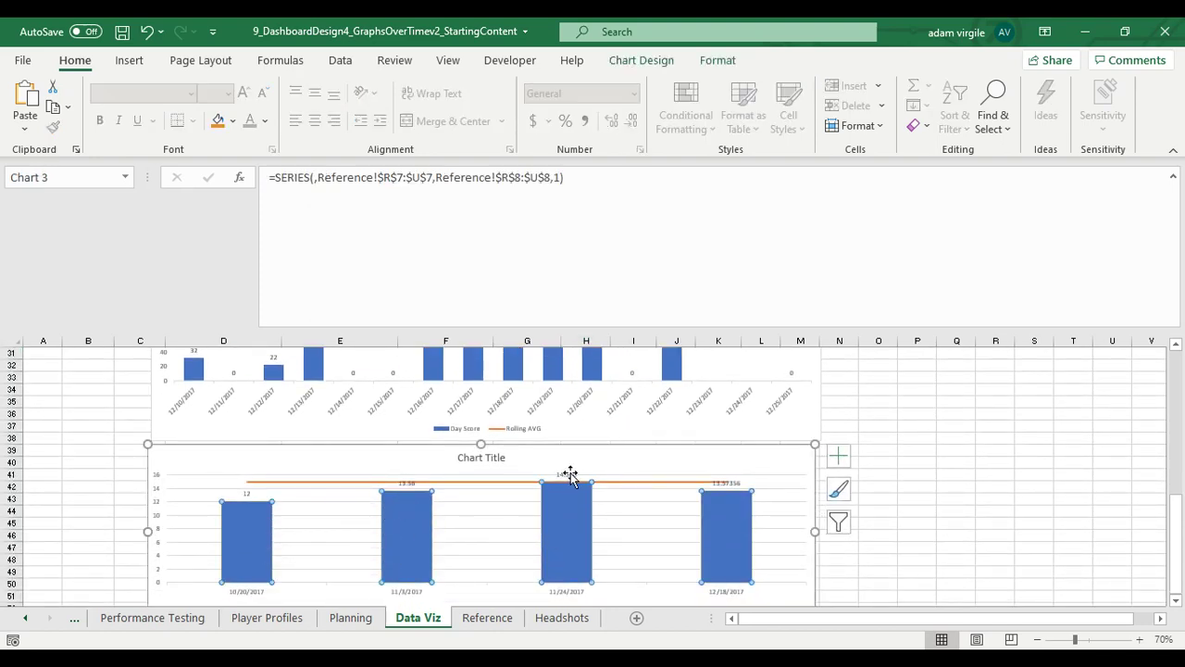
Step: Switch the performance picker in H22 to body fat and check the performance chart
scroll(574, 466, "up", 4)
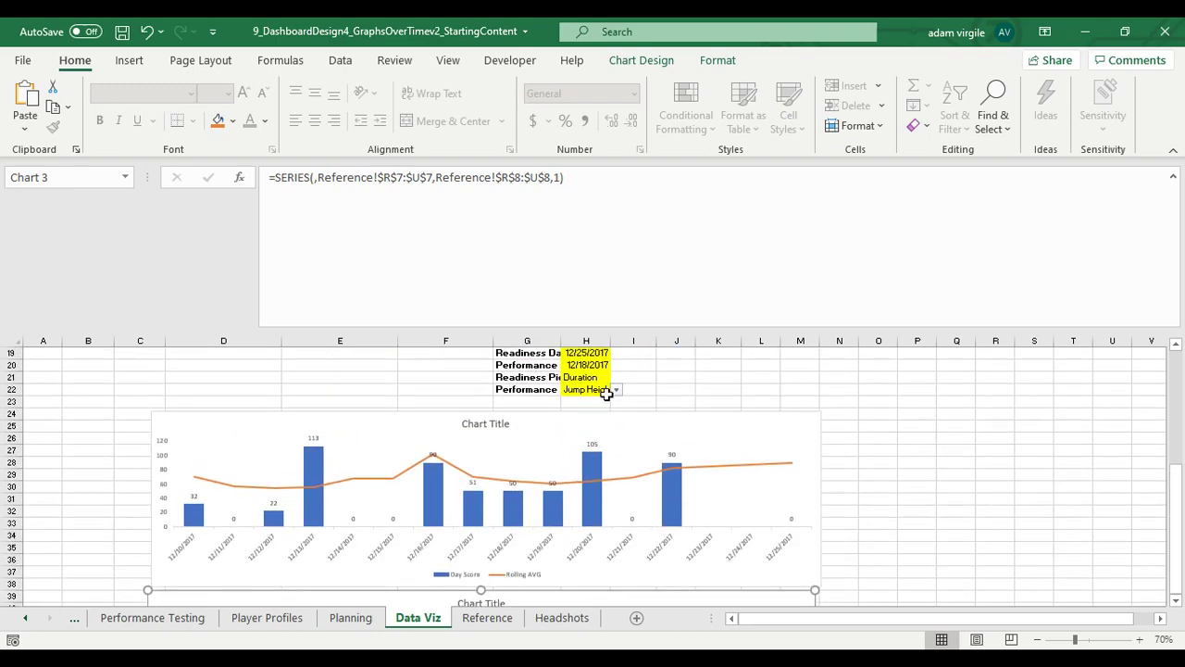
left_click(615, 389)
left_click(579, 415)
scroll(814, 541, "down", 4)
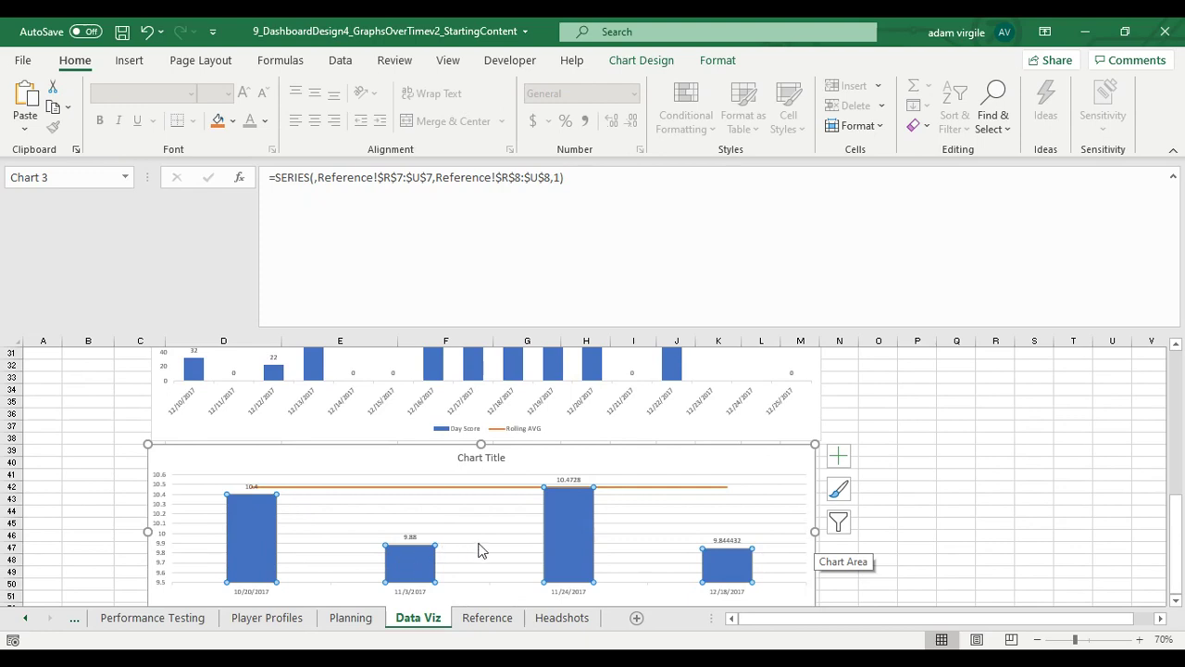
scroll(514, 481, "up", 3)
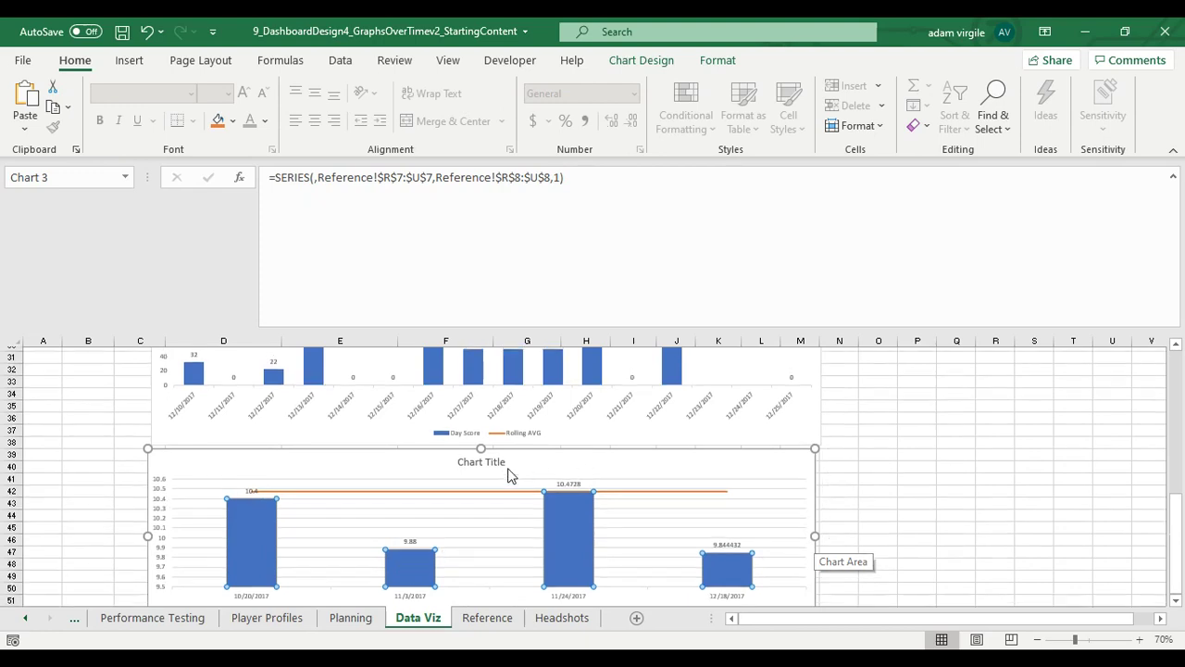
Step: Review the performance chart and the metric options offered by the readiness picker in H21
scroll(524, 495, "down", 3)
left_click(483, 556)
left_click(487, 553)
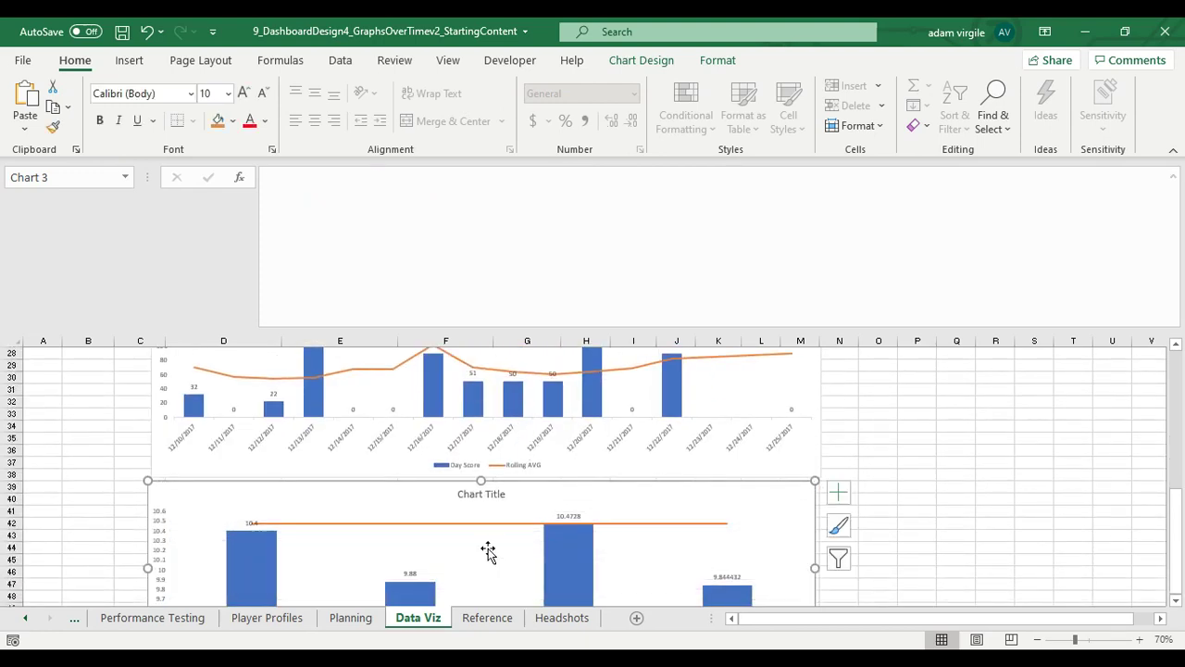
scroll(560, 523, "up", 3)
scroll(542, 574, "down", 3)
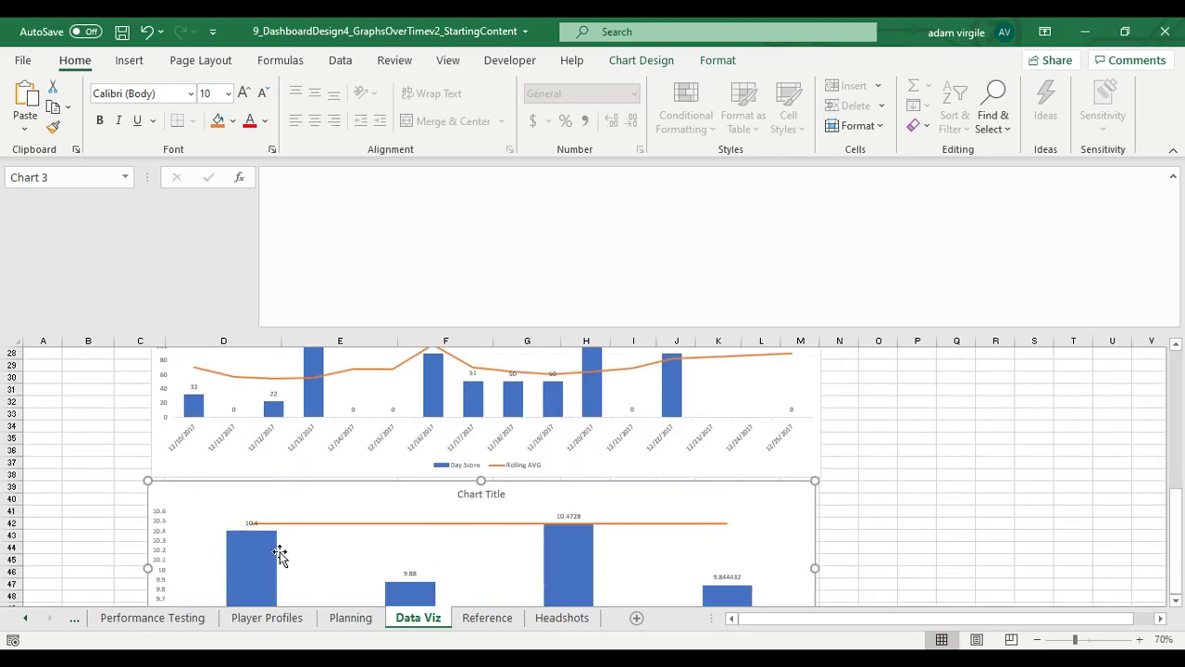
scroll(555, 491, "up", 5)
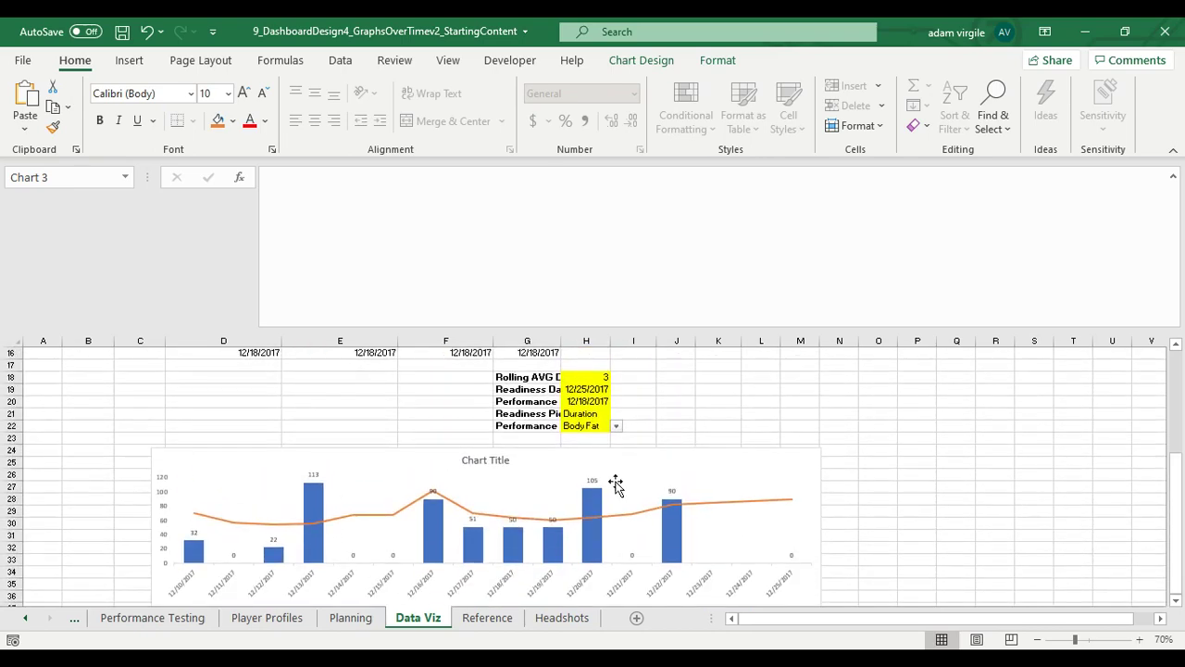
left_click(599, 452)
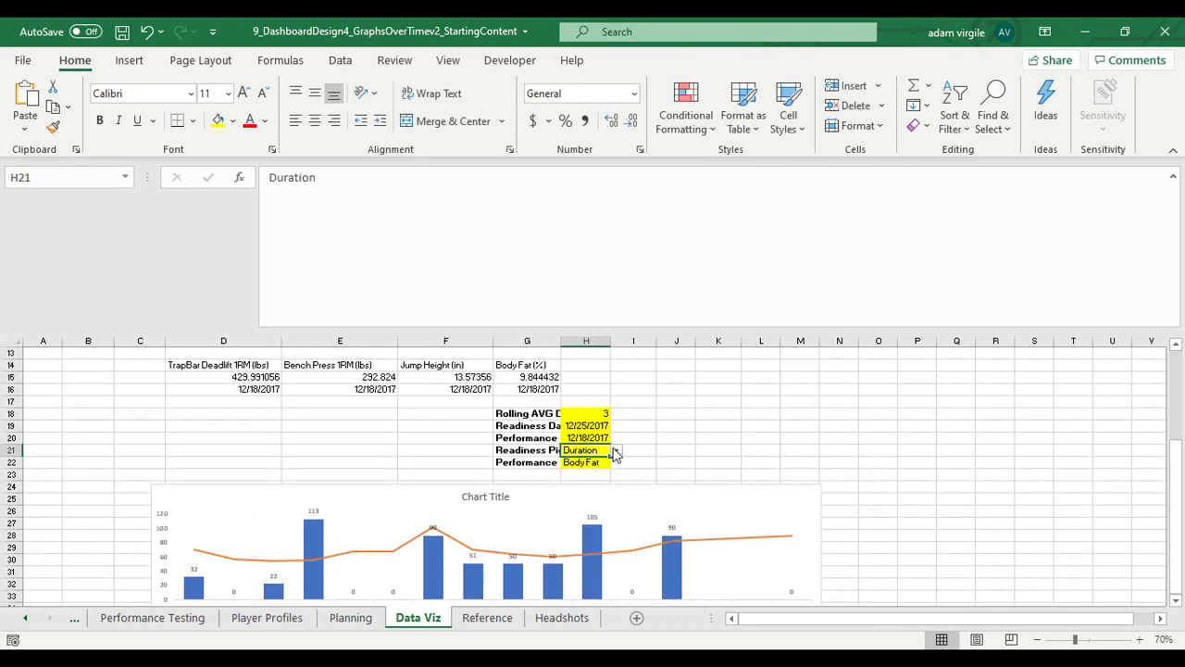
left_click(615, 451)
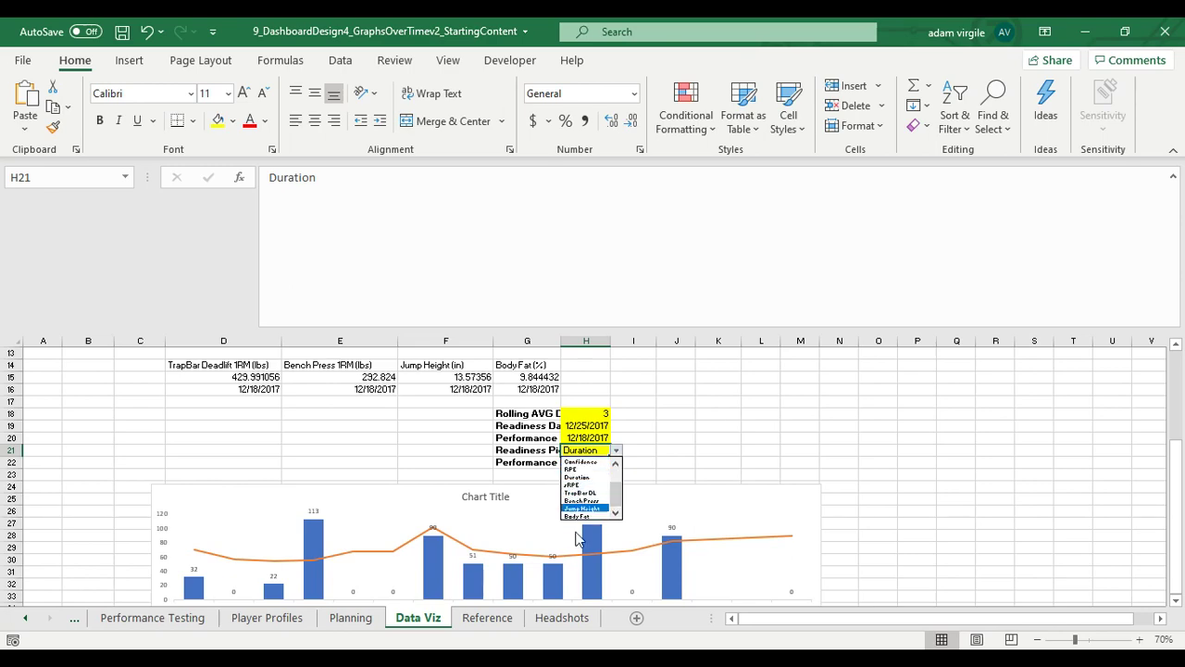
Step: Clear TrapBar DL, Bench Press, Jump Height and Body Fat in C10:C13 from the Readiness OT Graph list on the Reference sheet
left_click(510, 621)
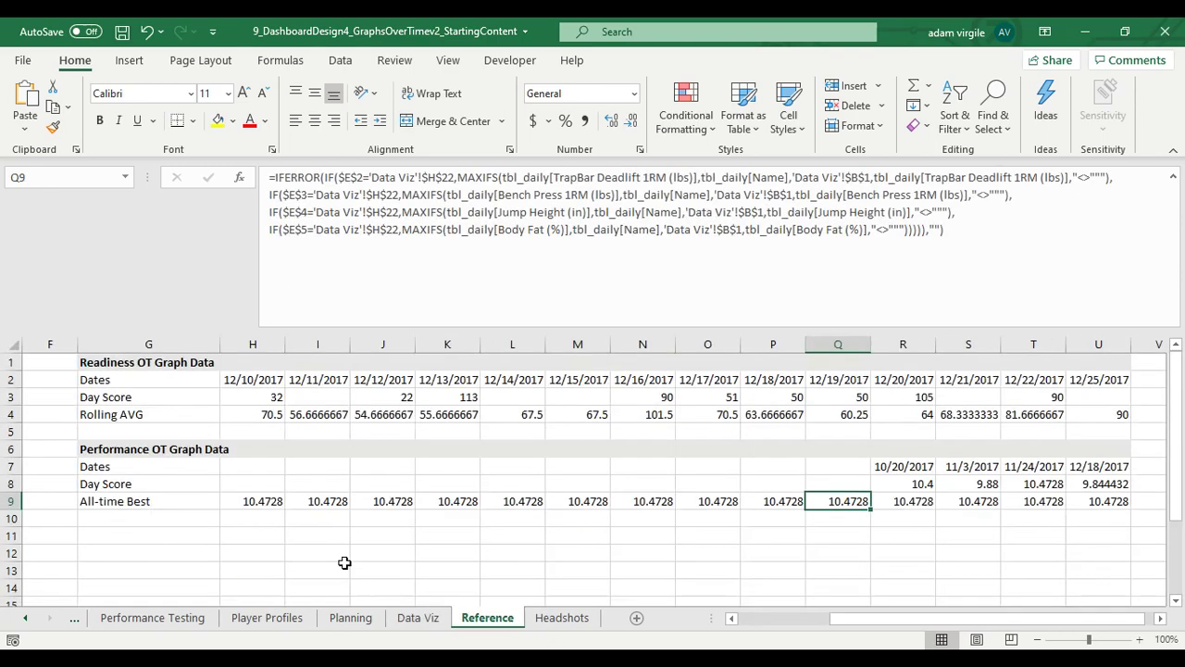
left_click(510, 621)
left_click_drag(852, 620, 746, 621)
left_click_drag(213, 575, 219, 518)
right_click(221, 519)
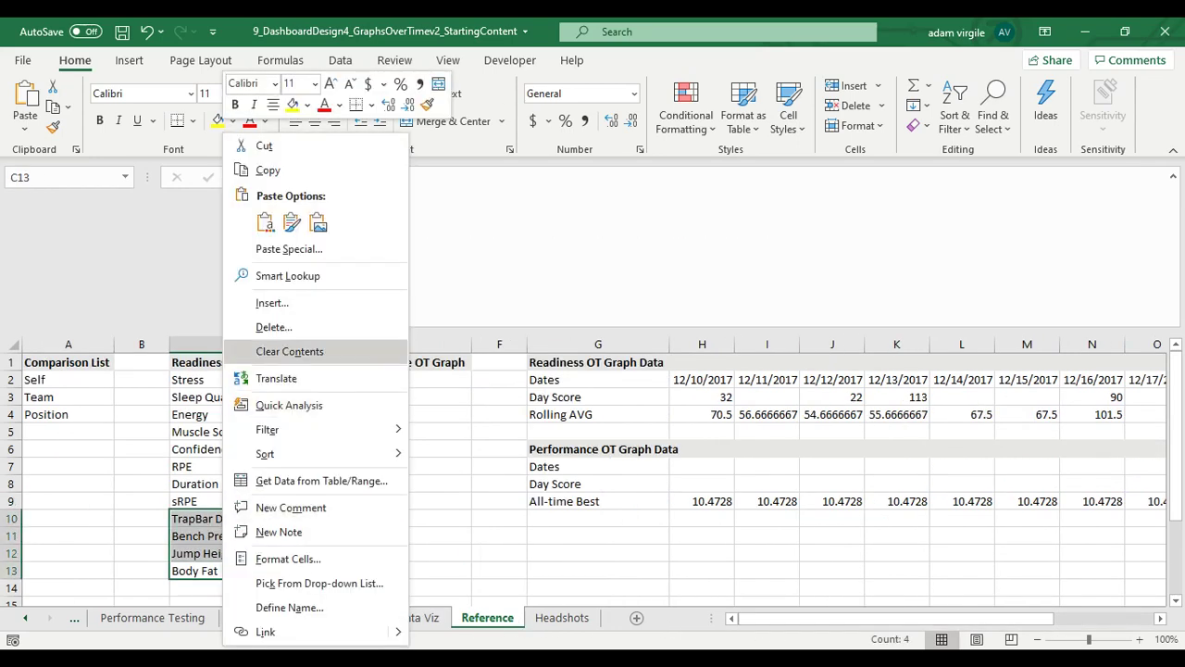
left_click(289, 351)
left_click(393, 517)
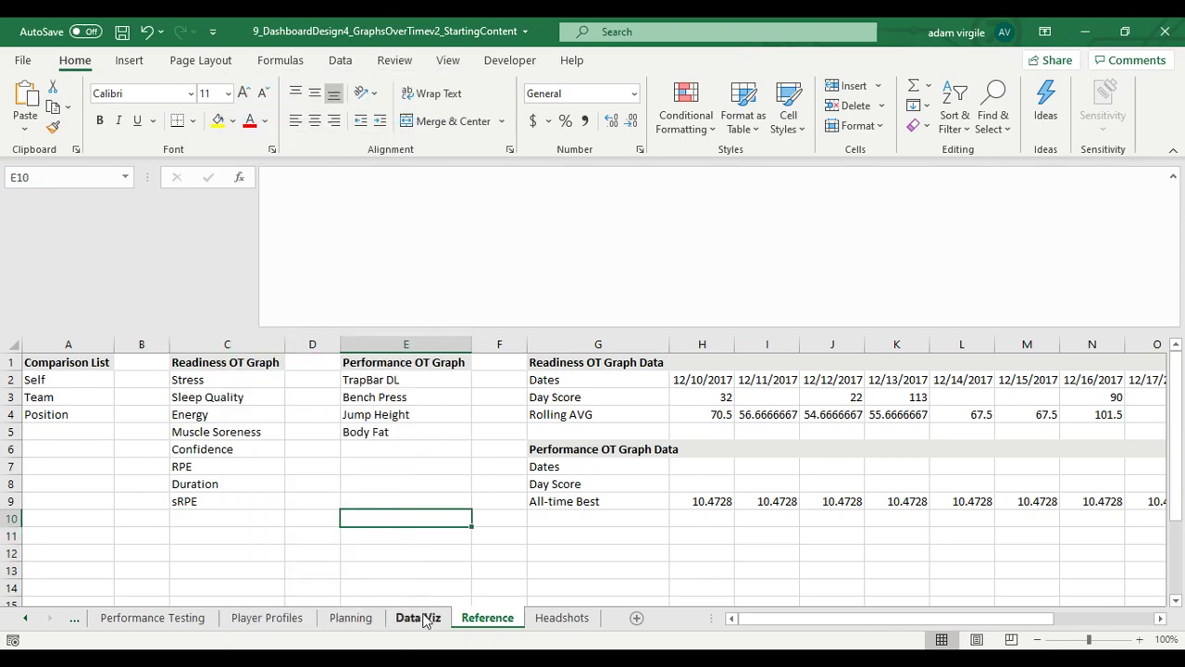
Step: Check which options the readiness picker in H21 on the Data Viz sheet offers
left_click(419, 618)
left_click(626, 437)
left_click(595, 449)
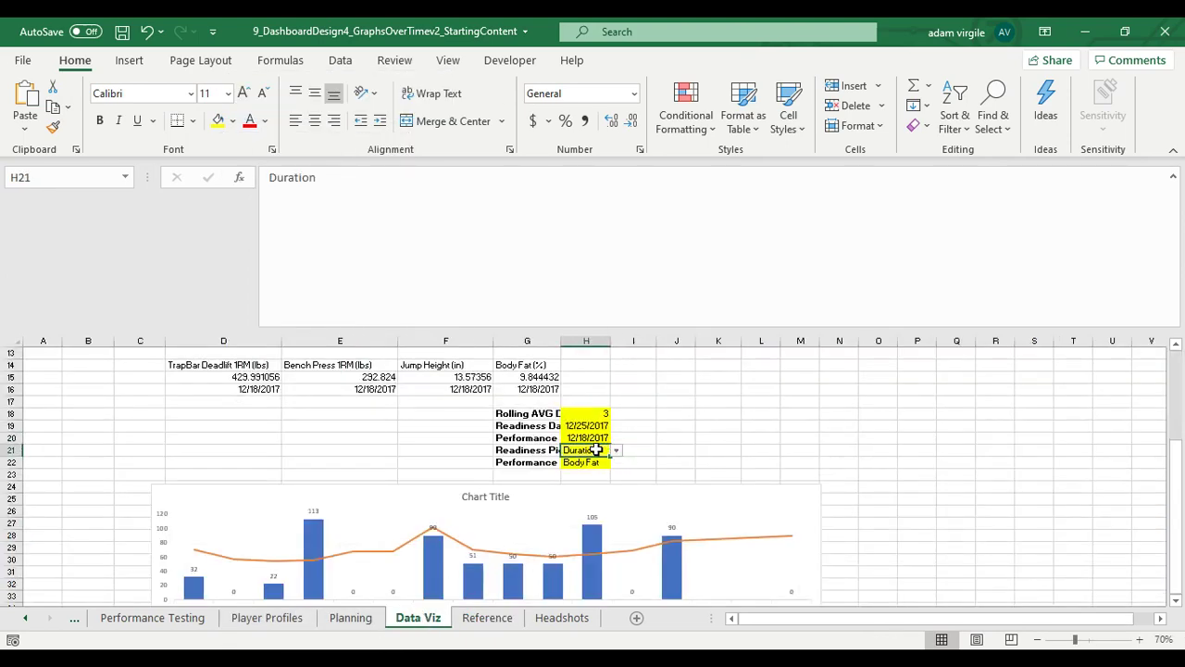
left_click(616, 451)
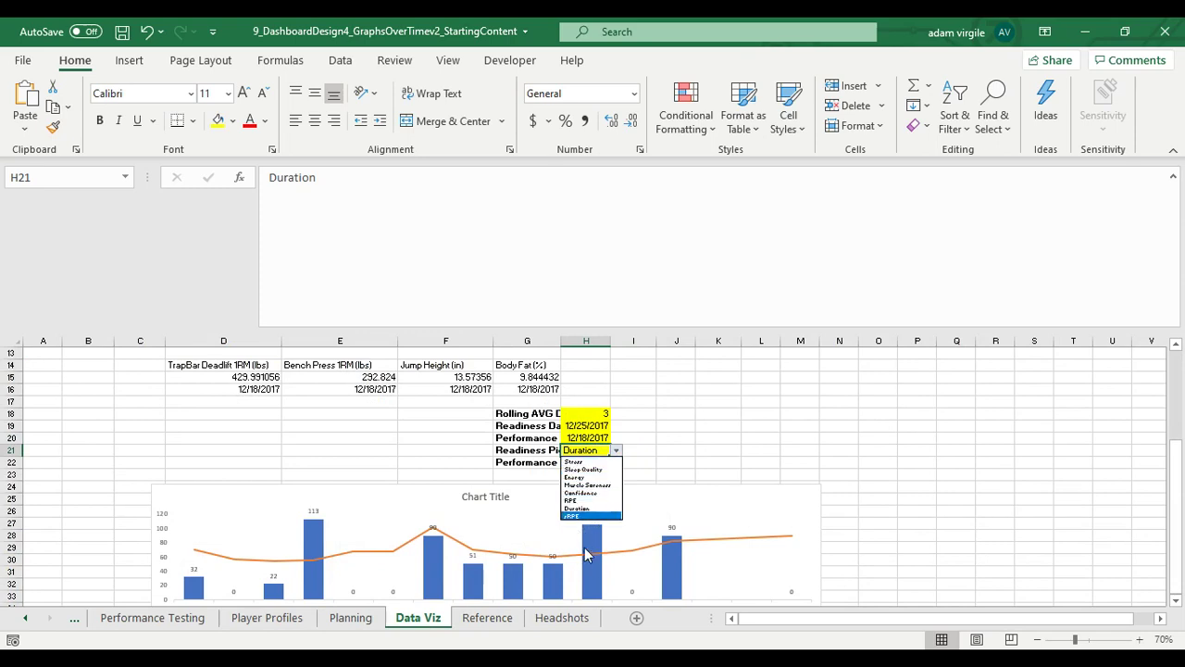
left_click(685, 533)
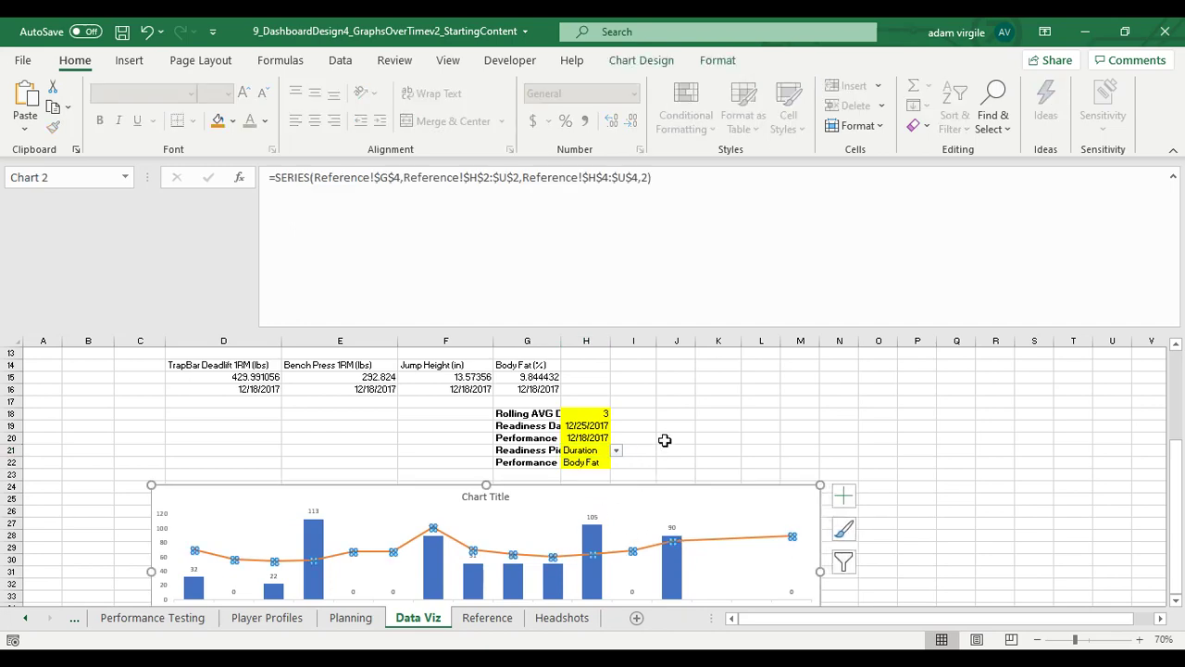
Step: Shrink the formula bar to a single line to make more room for the two charts on the Data Viz sheet
scroll(674, 451, "down", 3)
scroll(653, 521, "down", 1)
scroll(648, 526, "up", 4)
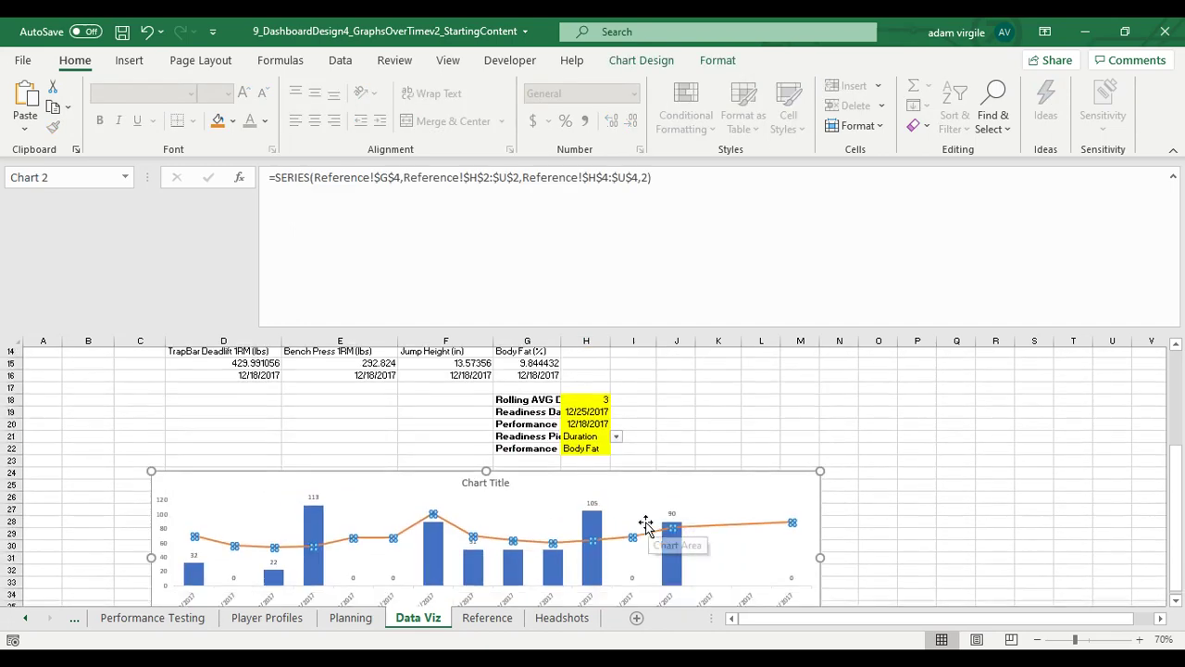
scroll(561, 543, "down", 6)
scroll(559, 537, "up", 3)
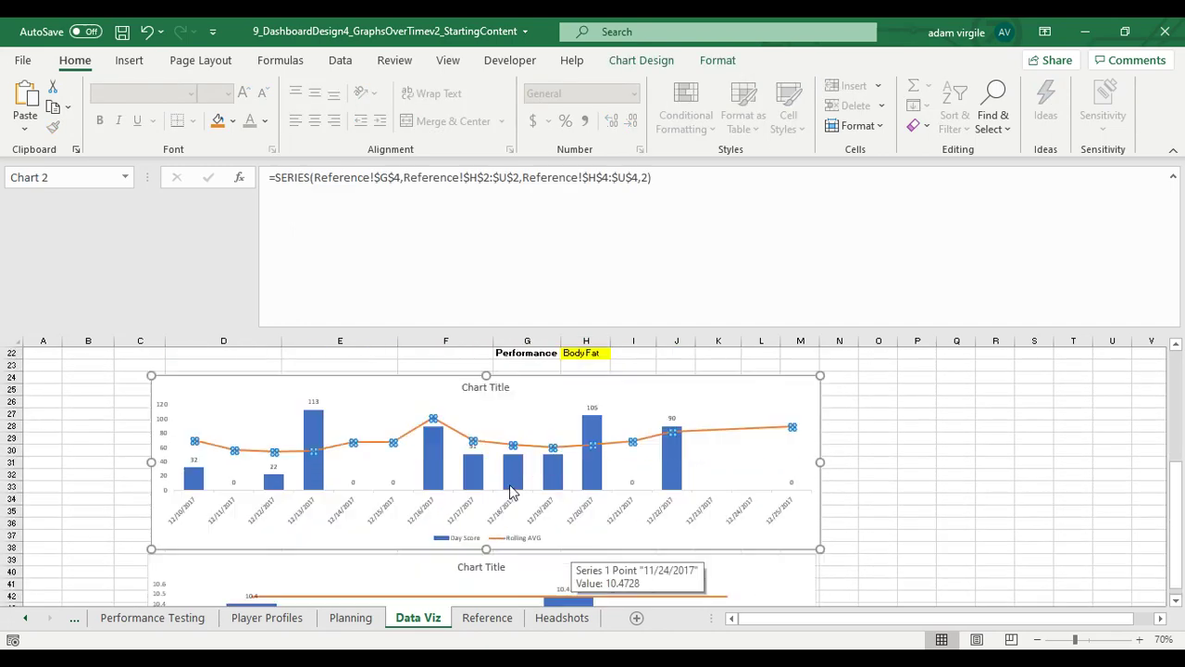
scroll(602, 535, "down", 1)
scroll(592, 480, "up", 2)
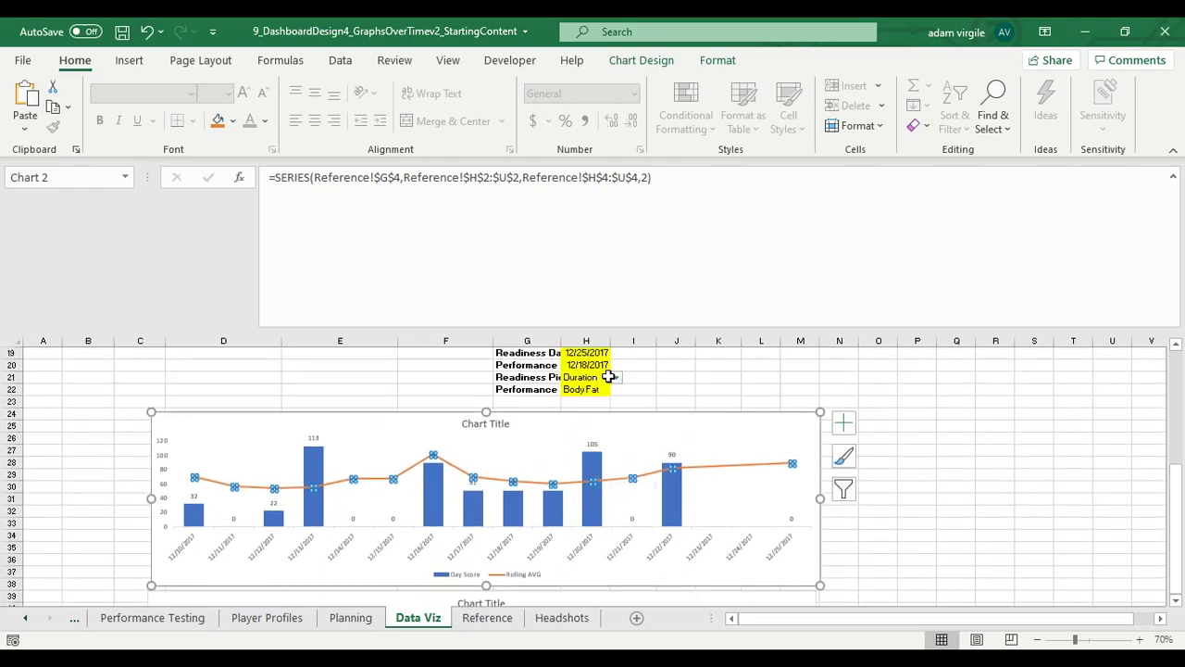
scroll(597, 402, "up", 1)
left_click_drag(615, 326, 605, 190)
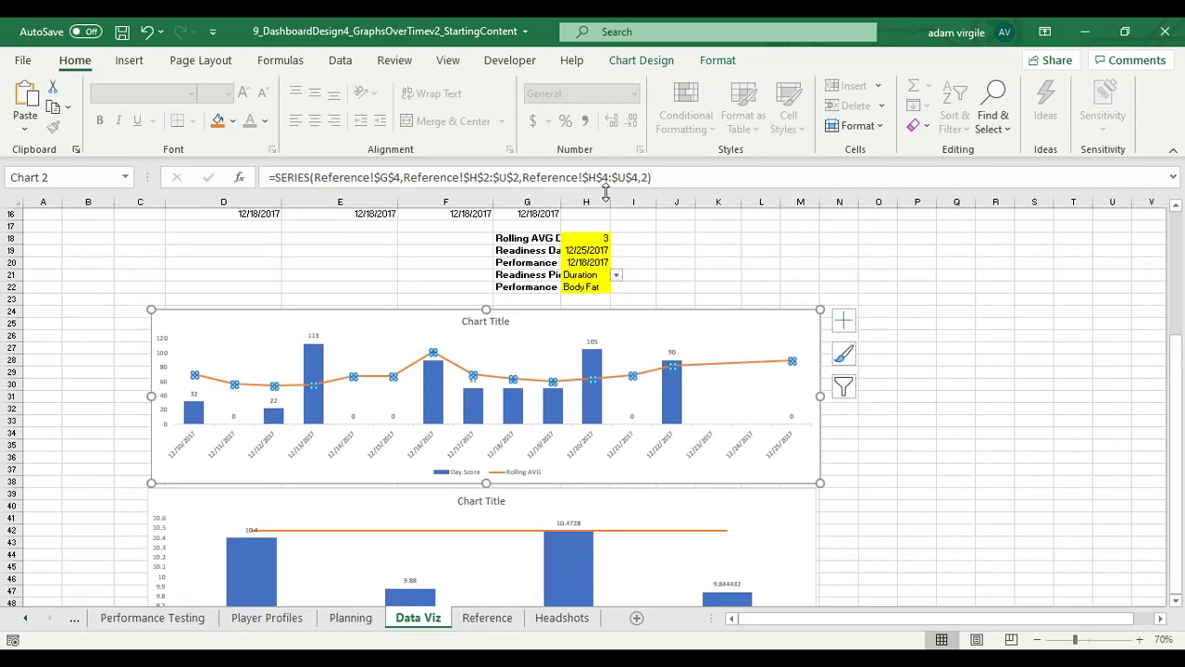
Step: Move the Date, Comparison and Past X Days cells to A15:B17 and the rolling average, readiness and performance settings to A20:B24
scroll(590, 274, "up", 5)
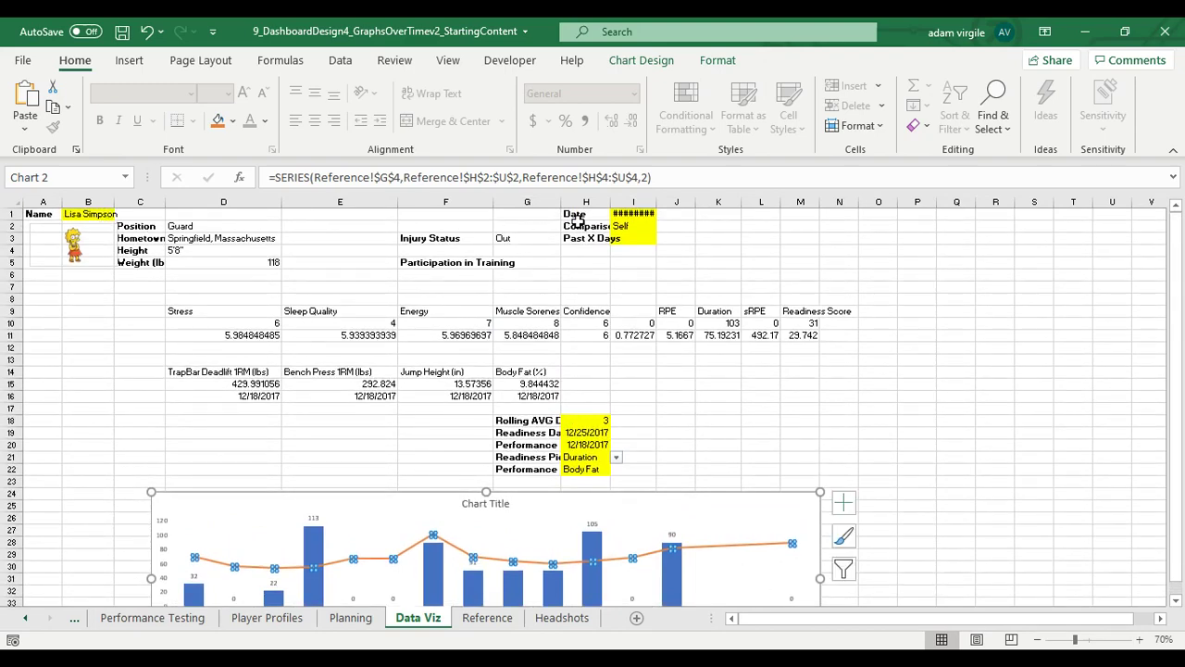
left_click_drag(574, 215, 44, 341)
left_click_drag(519, 424, 97, 396)
left_click_drag(37, 311, 102, 502)
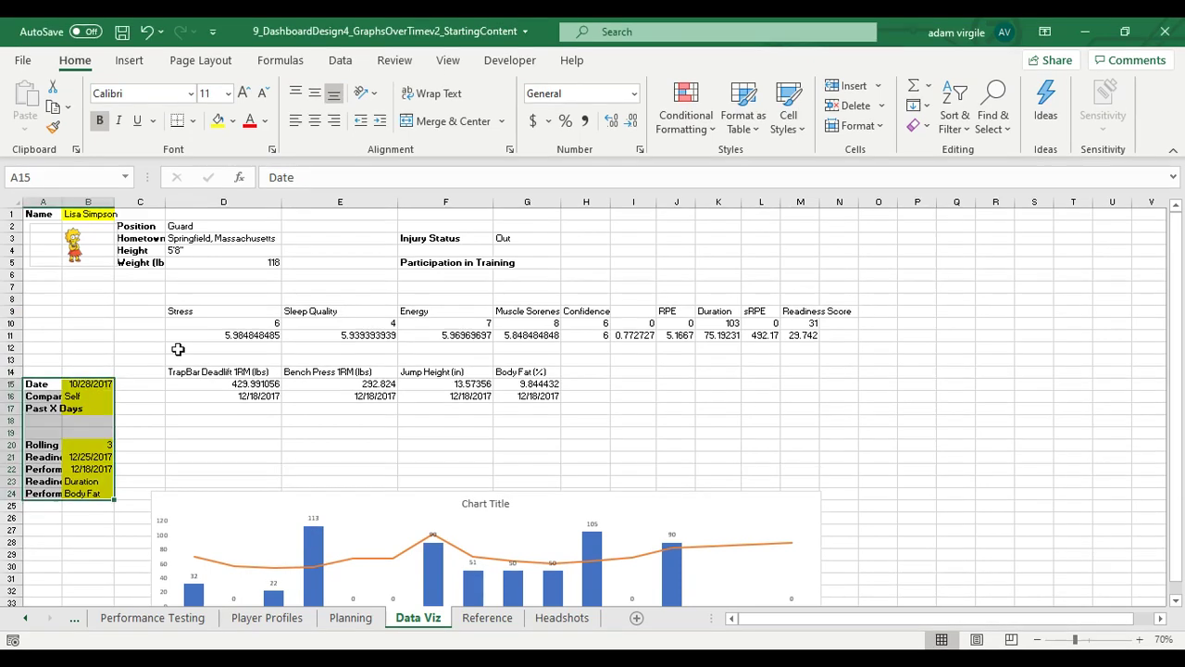
Step: Set the height of rows 2 to 32 to 20
left_click_drag(4, 227, 10, 522)
right_click(9, 521)
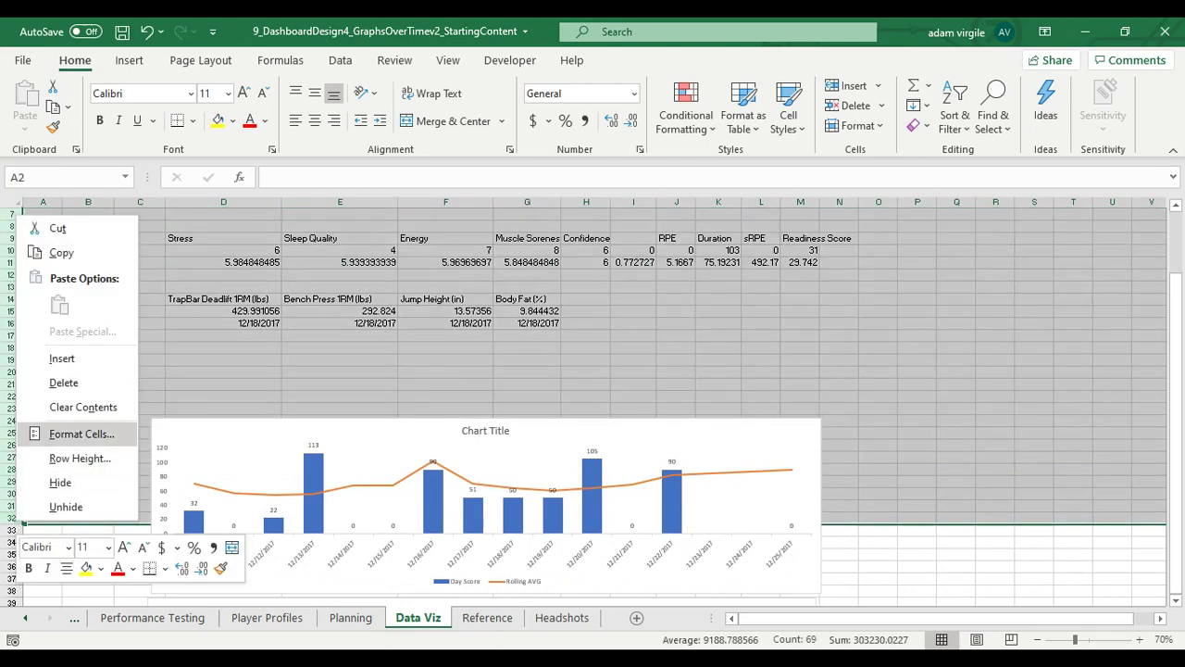
left_click(74, 455)
type("20")
key("Return")
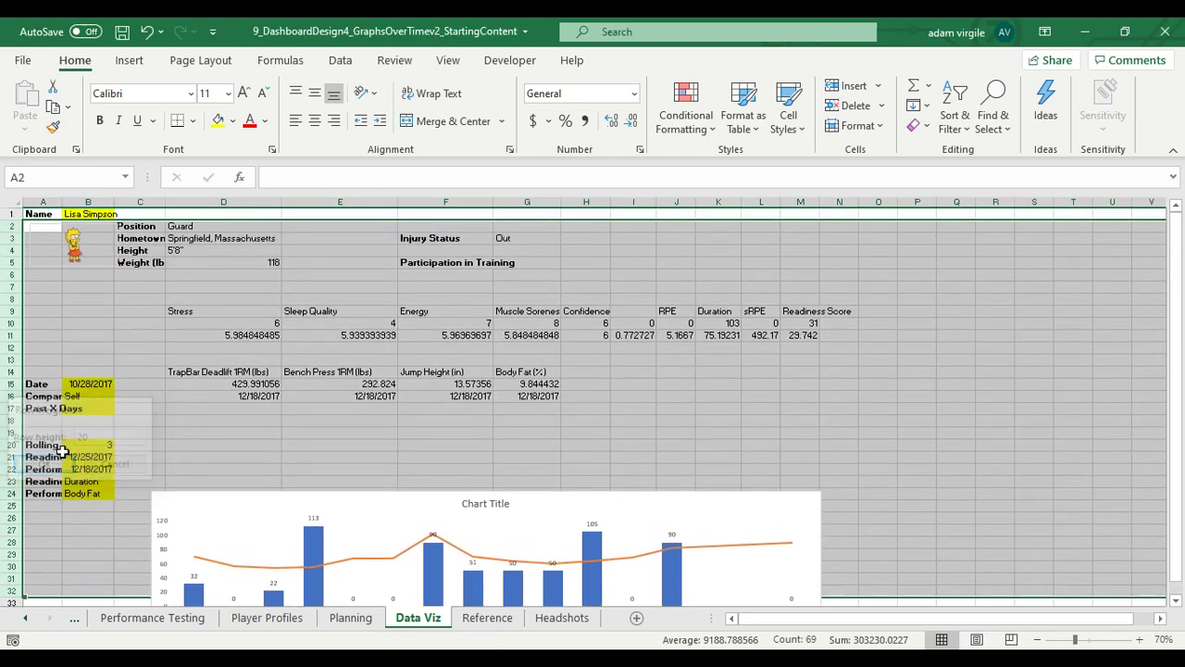
Step: Set the readiness chart's placement property to Don't move or size with cells and move the chart up slightly
scroll(568, 392, "down", 4)
scroll(630, 389, "down", 3)
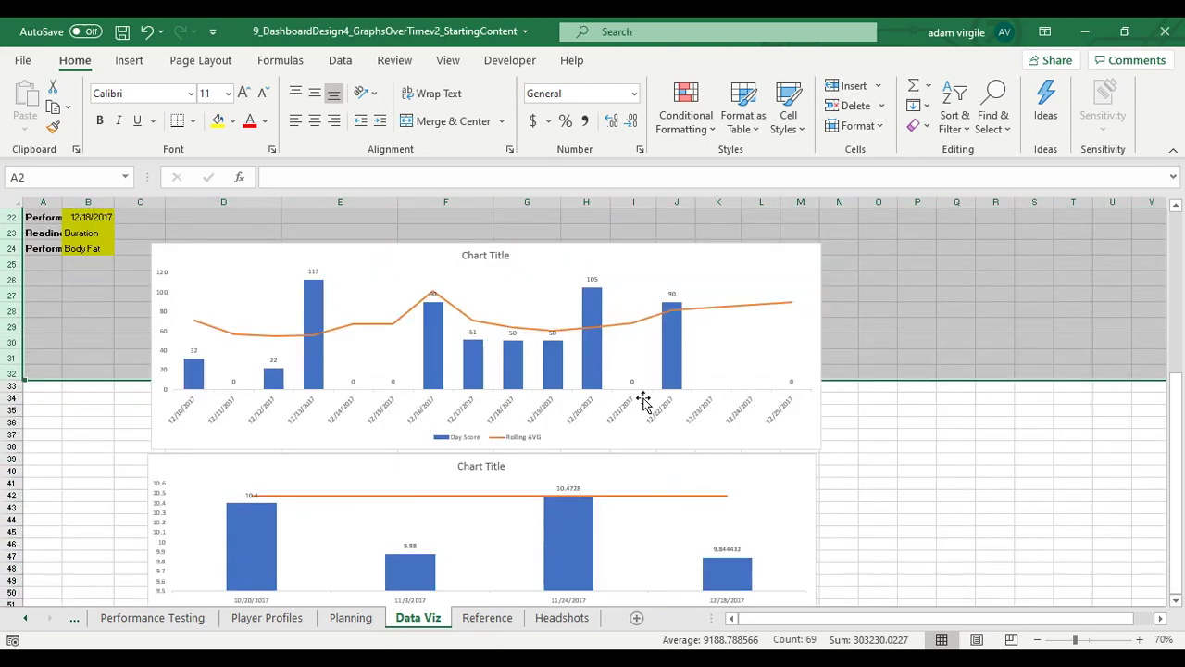
scroll(640, 393, "up", 2)
left_click(663, 345)
right_click(663, 340)
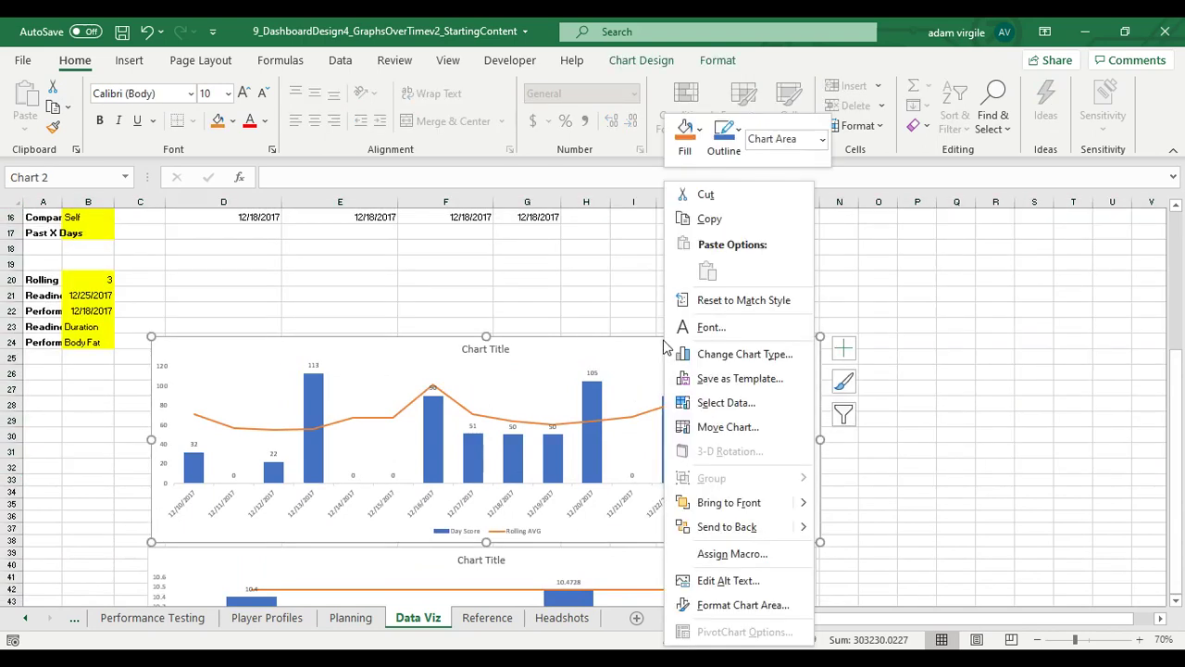
left_click(639, 345)
right_click(629, 340)
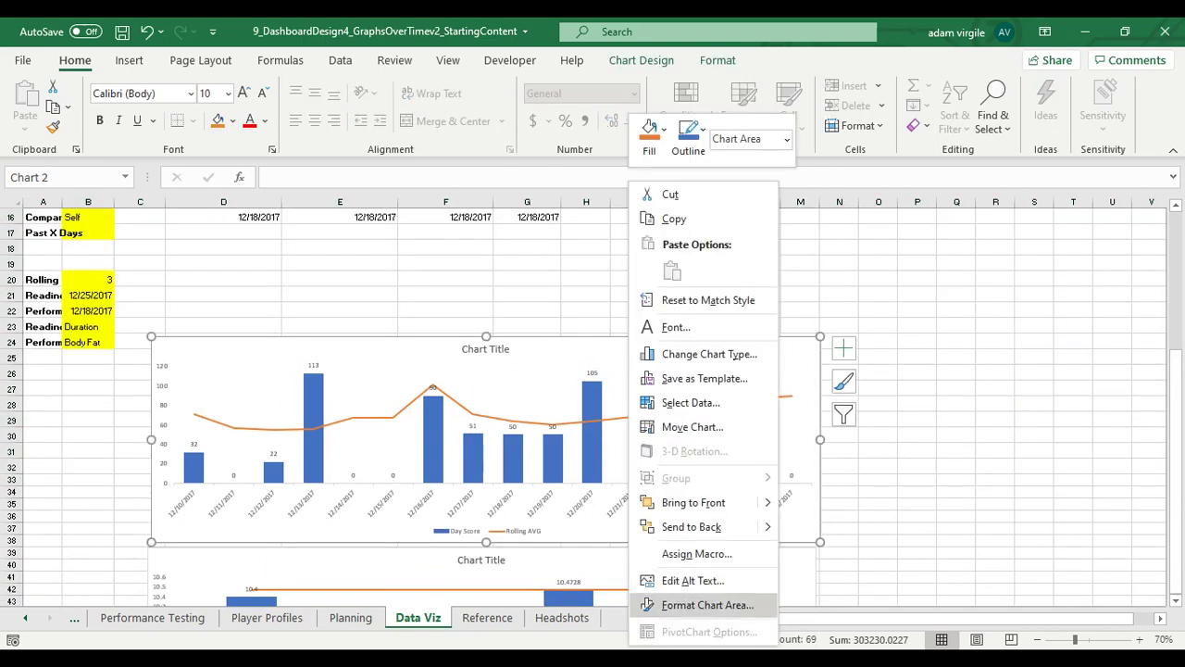
left_click(708, 604)
left_click(1035, 280)
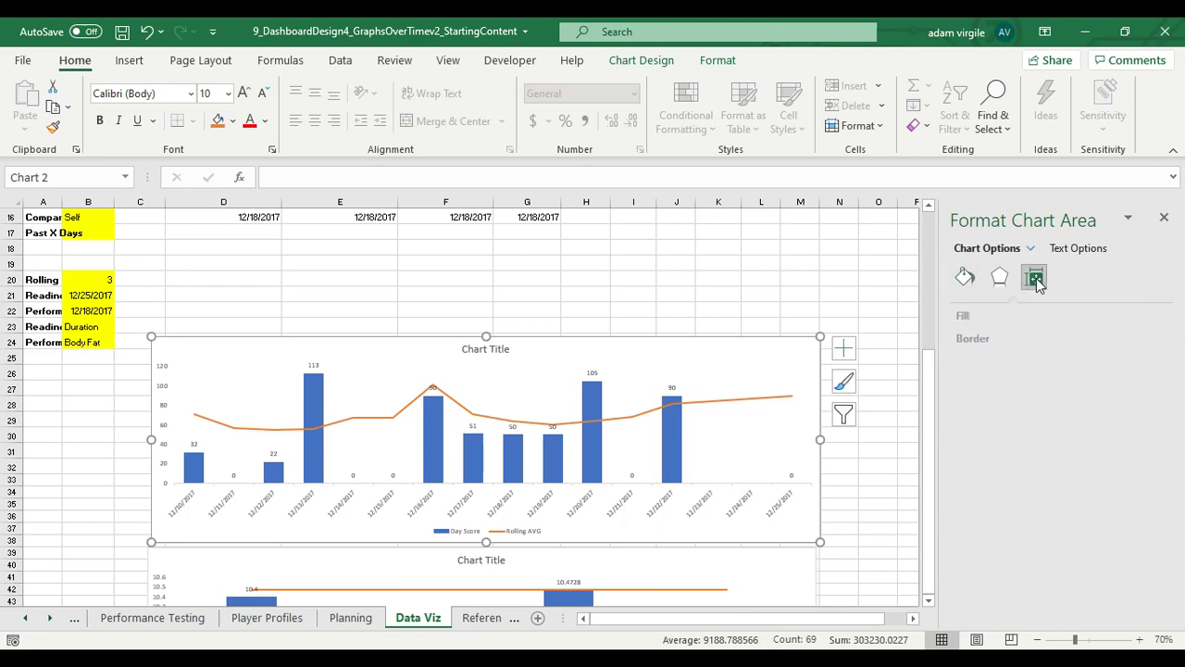
left_click(979, 316)
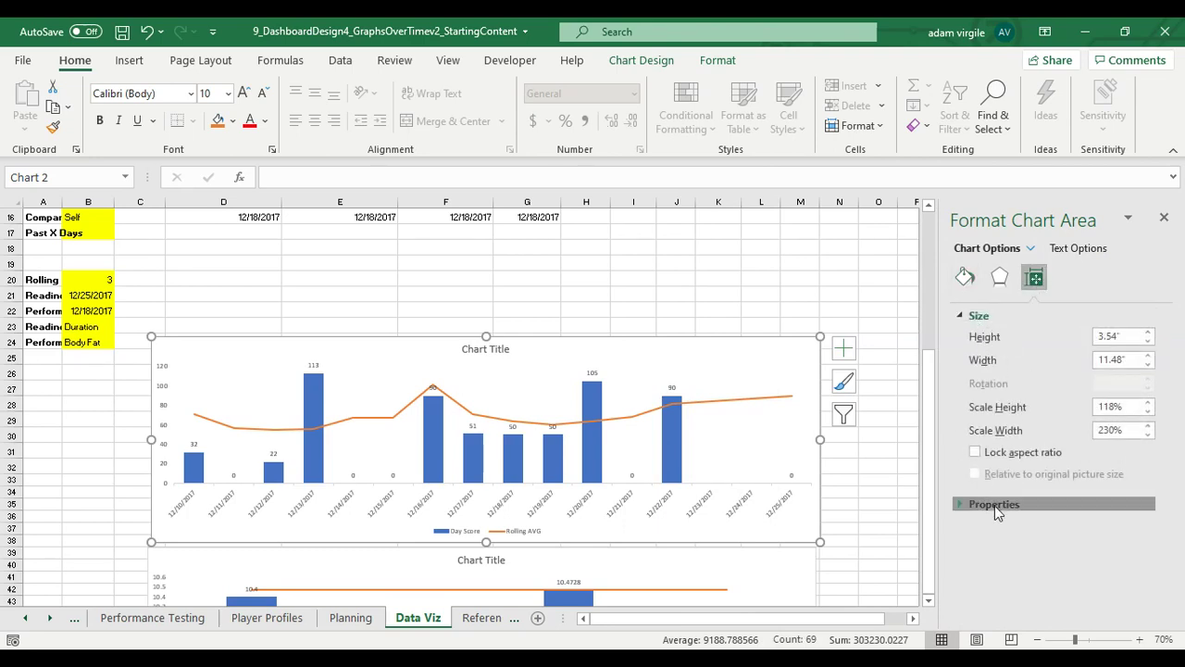
left_click(994, 505)
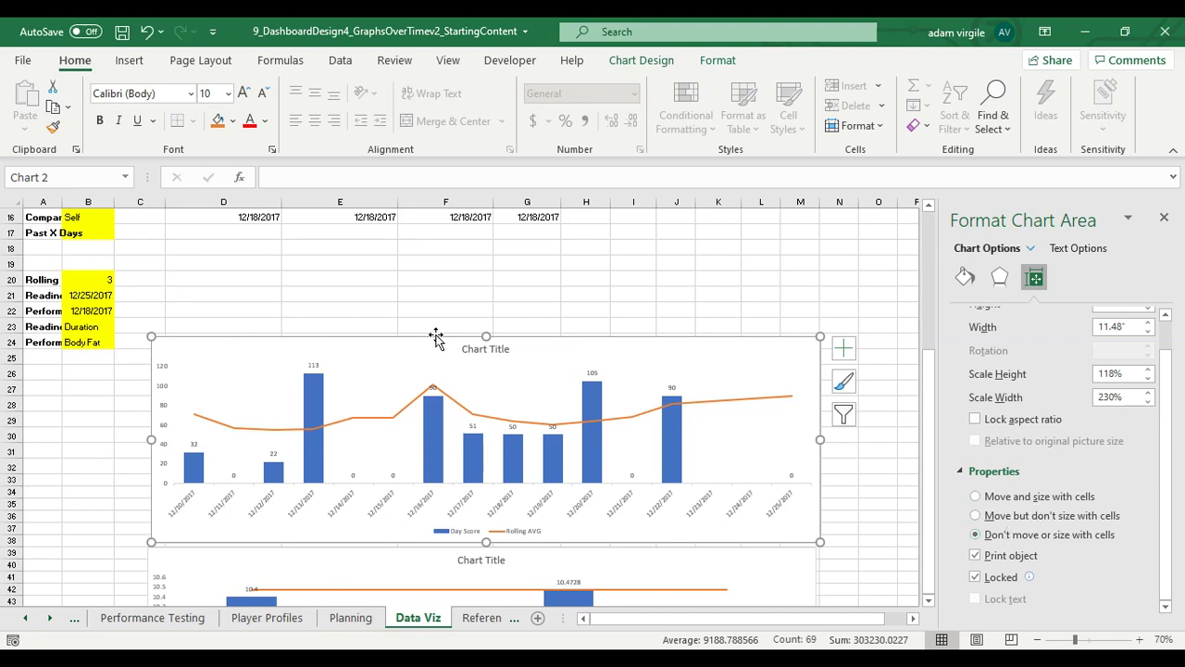
left_click_drag(436, 337, 436, 324)
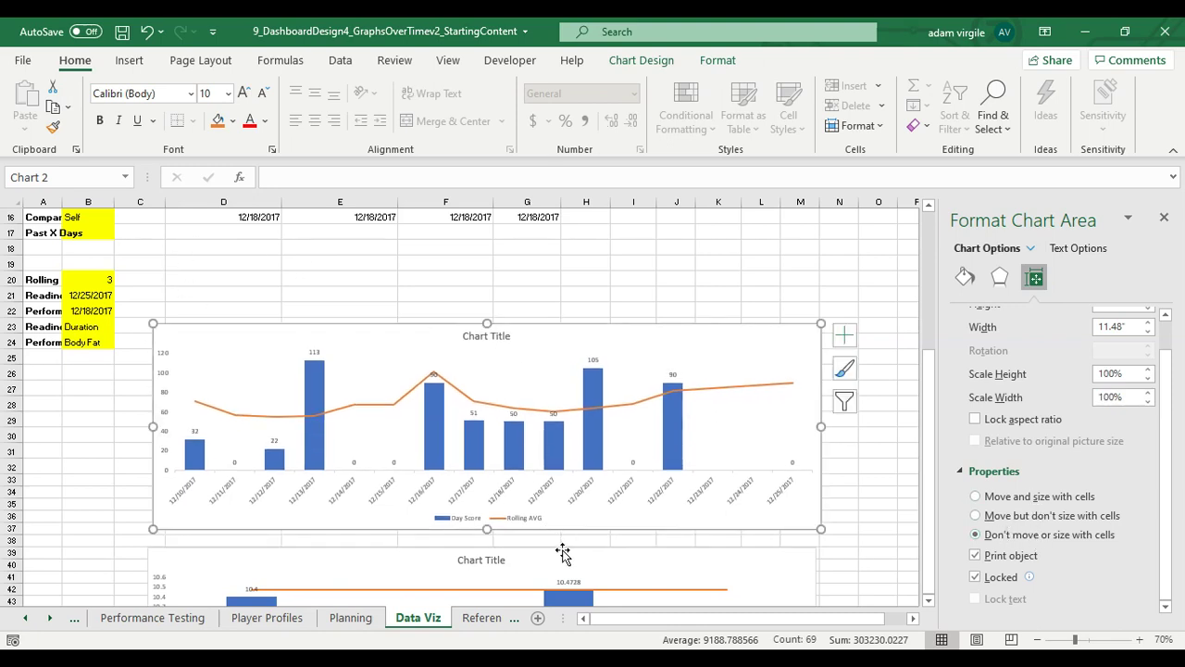
Step: Review the size and placement properties of the readiness and performance charts and close the formatting pane
left_click(562, 553)
scroll(684, 539, "down", 2)
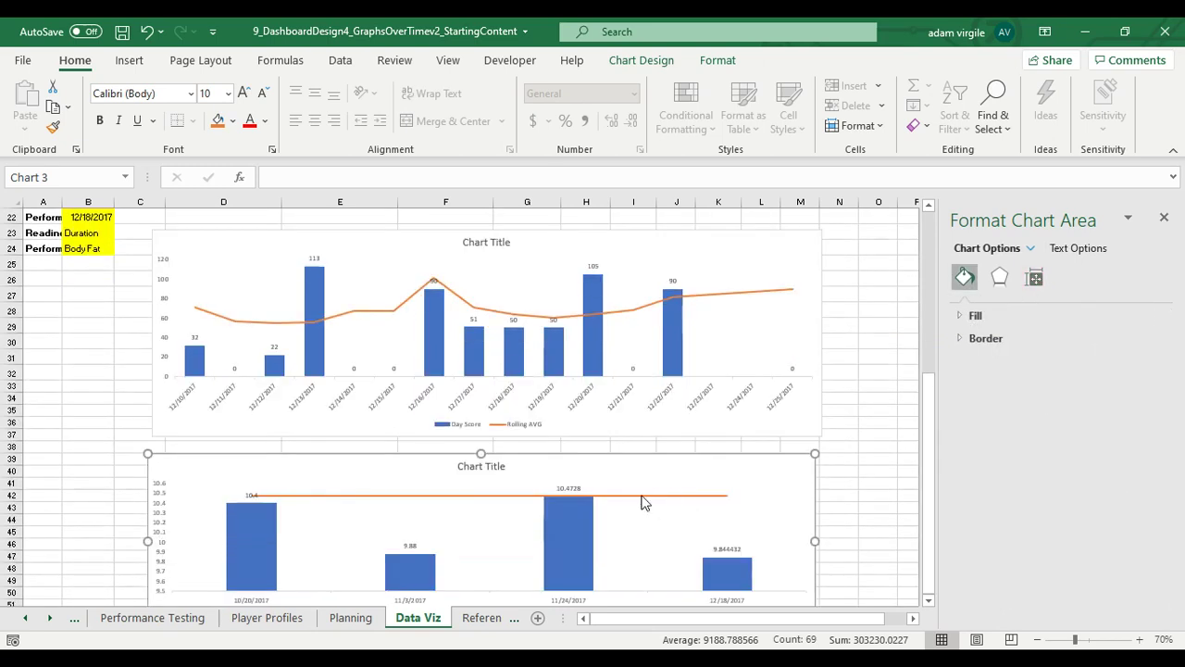
left_click(605, 232)
left_click(1034, 279)
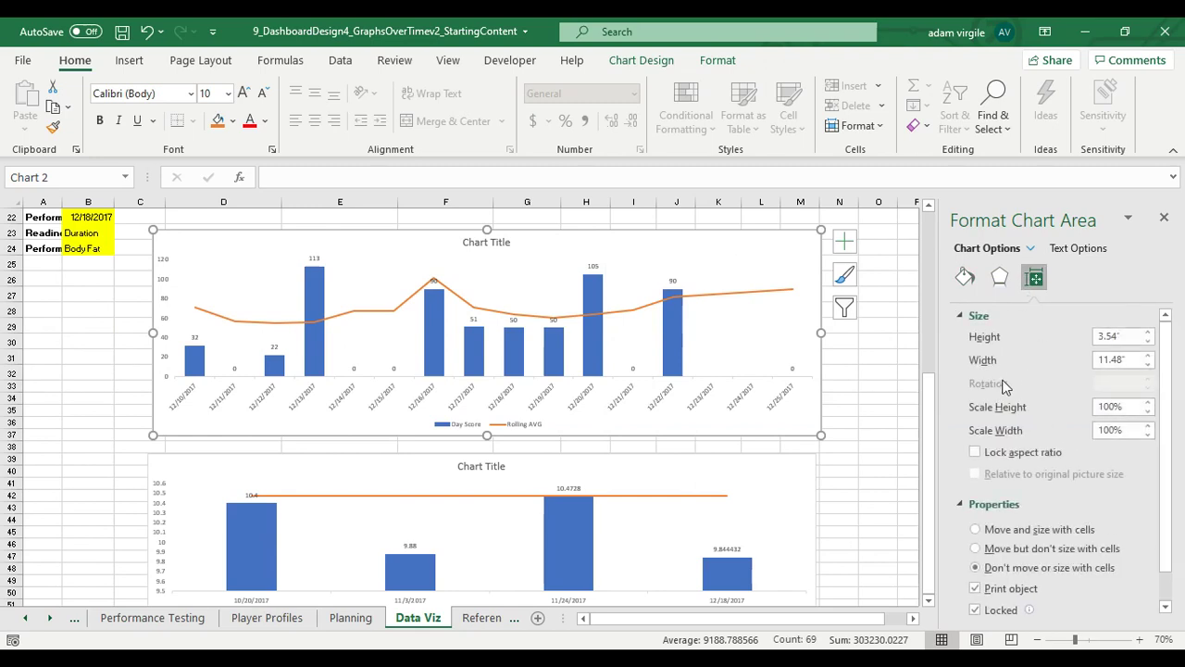
left_click(785, 459)
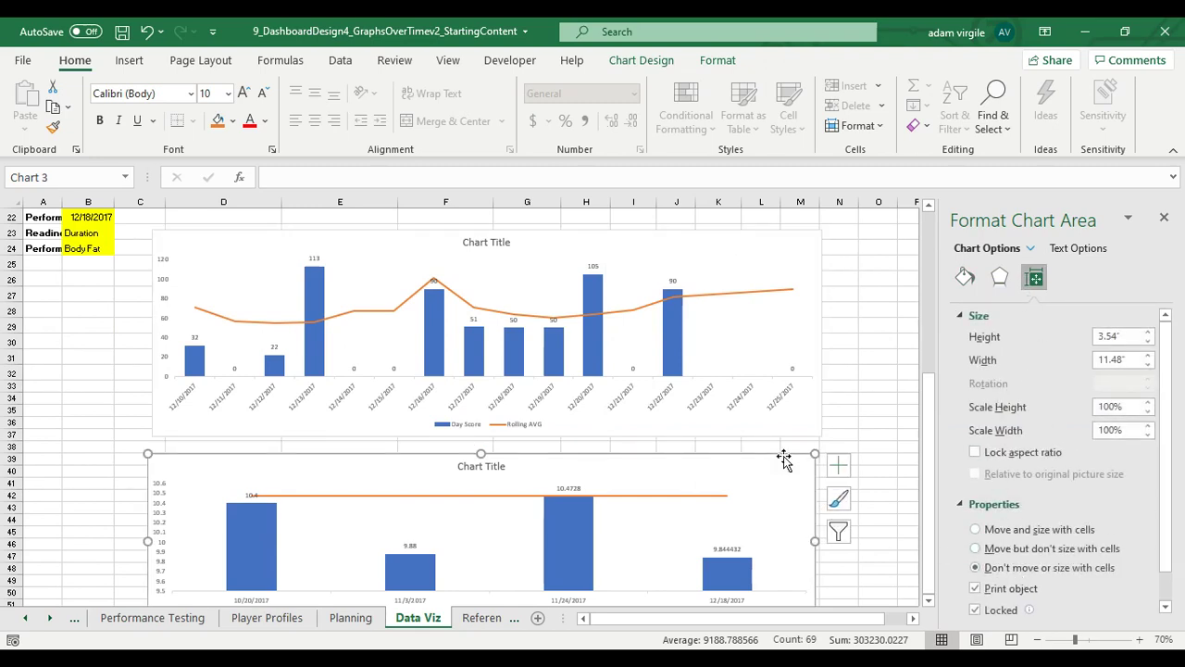
left_click(1037, 281)
left_click(1166, 221)
Step: Move the headshot picture out of columns A and B onto columns C and D, around rows 3 to 5
scroll(607, 398, "up", 6)
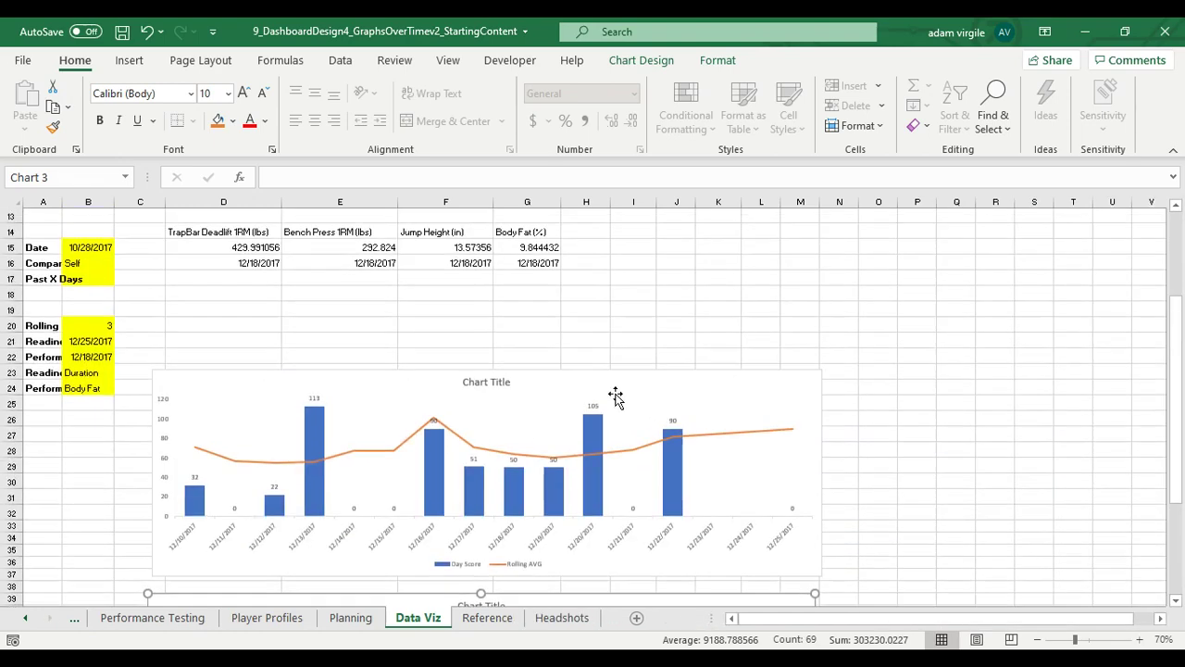
scroll(230, 479, "up", 1)
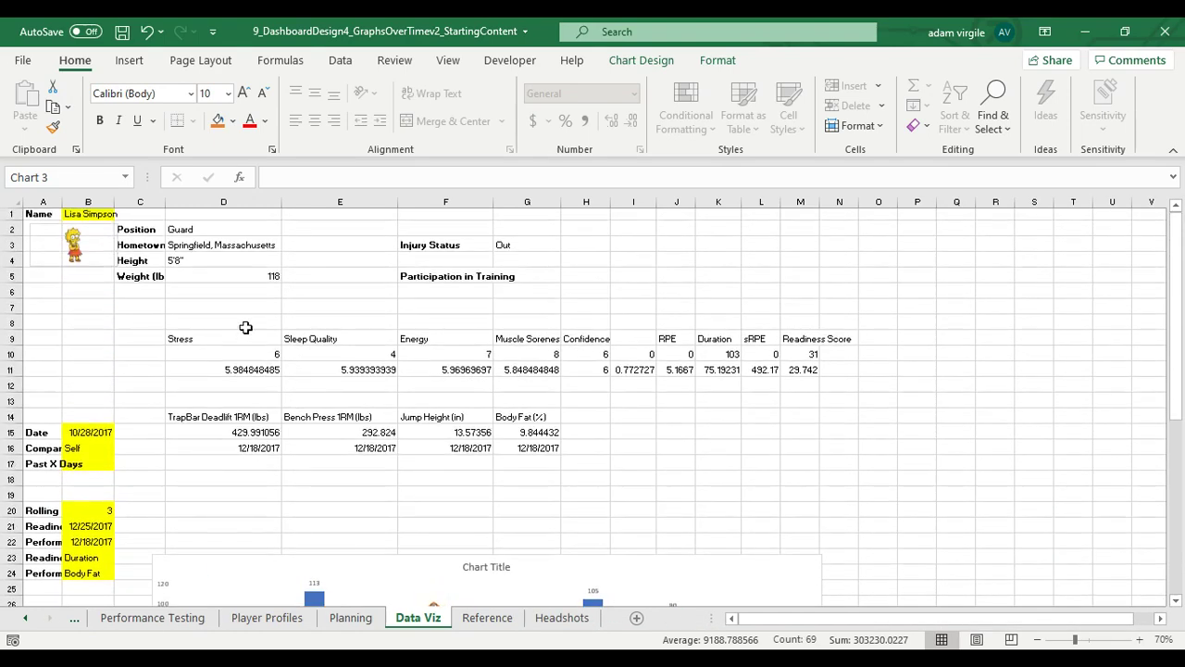
left_click(41, 212)
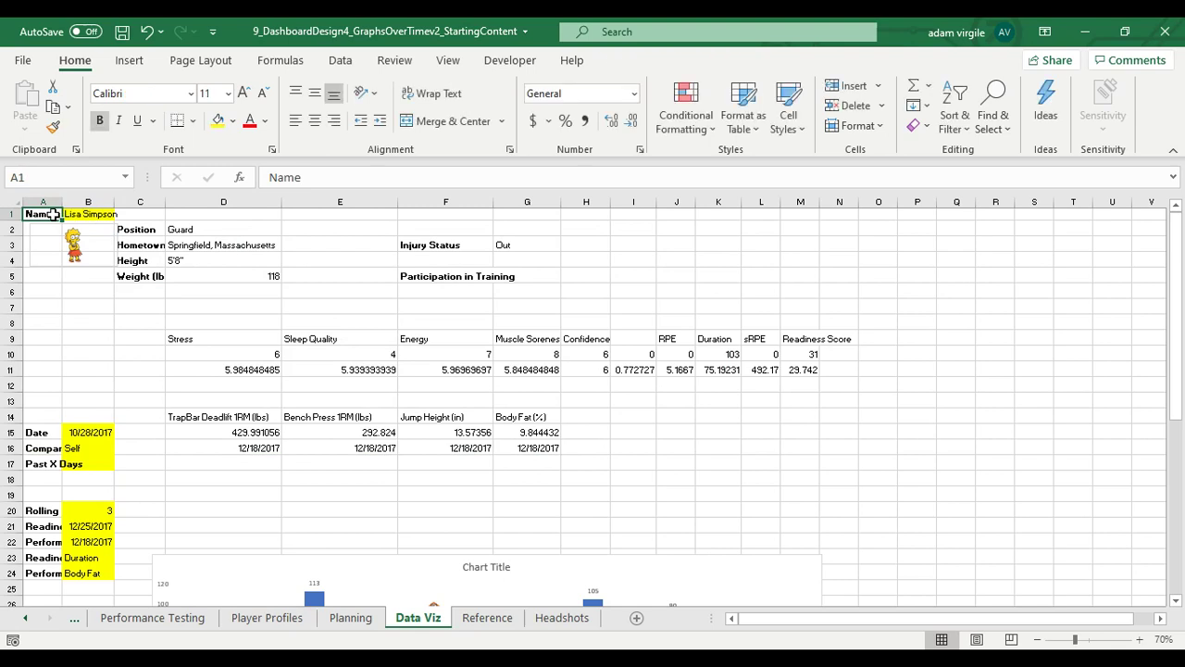
left_click(73, 243)
left_click_drag(73, 244, 200, 262)
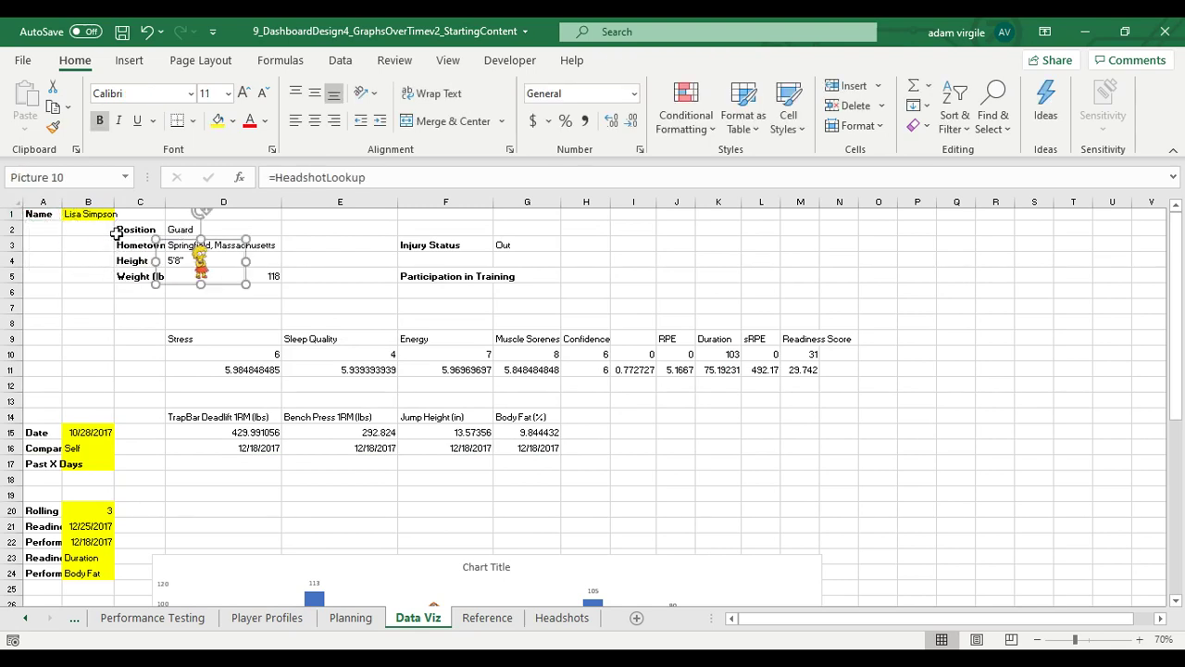
Step: Move the Name label to A3 and the player name selector cell to A4
left_click(46, 216)
left_click_drag(46, 222, 41, 264)
left_click(88, 214)
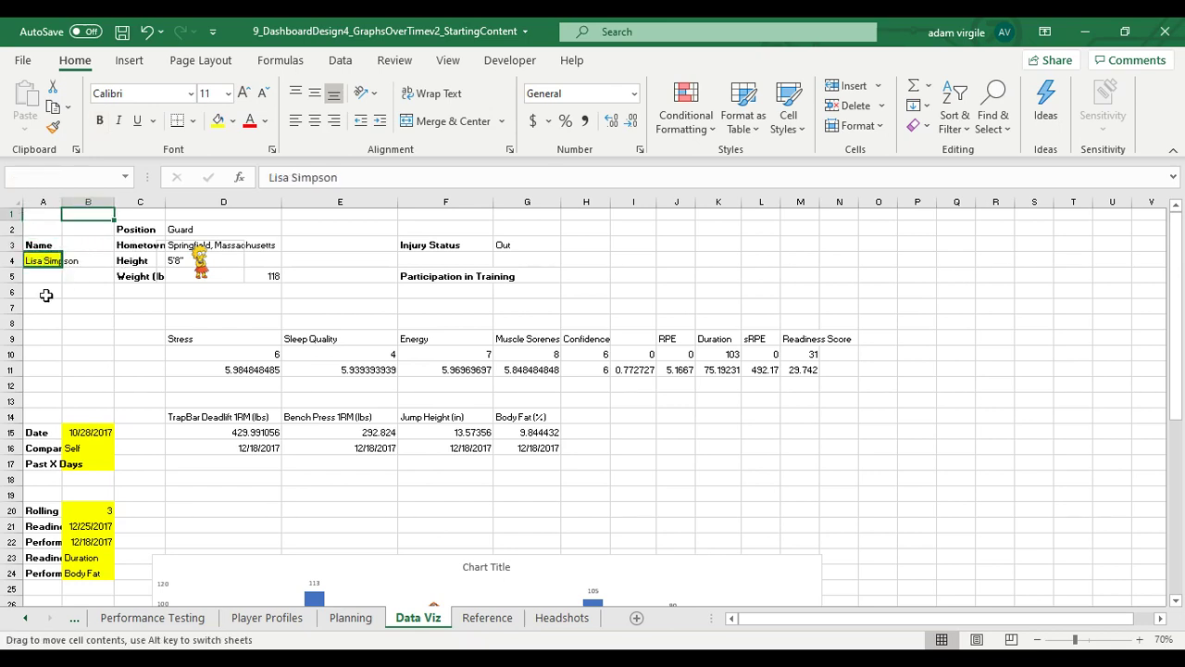
Step: Move the Date label to A5 and its date value to A6, and auto-fit the width of column A
left_click(43, 432)
left_click_drag(44, 426, 46, 280)
left_click(88, 428)
left_click_drag(88, 421, 44, 285)
double_click(63, 201)
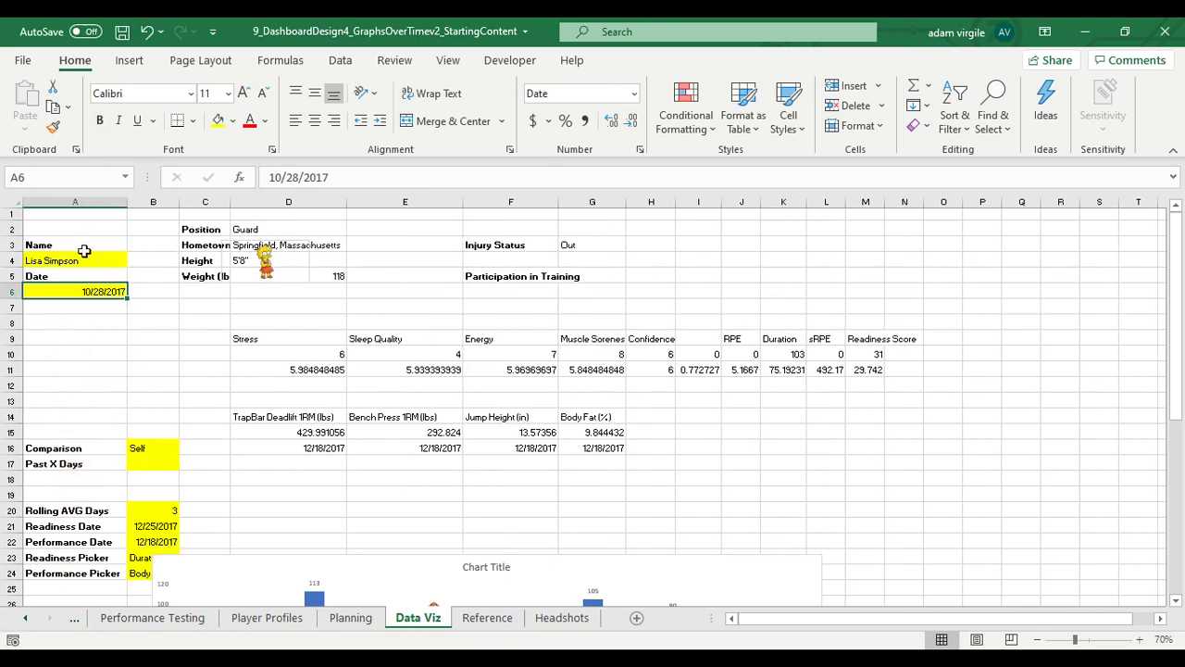
Step: Move the Comparison label to A9 and its selector cell to A10
left_click(78, 445)
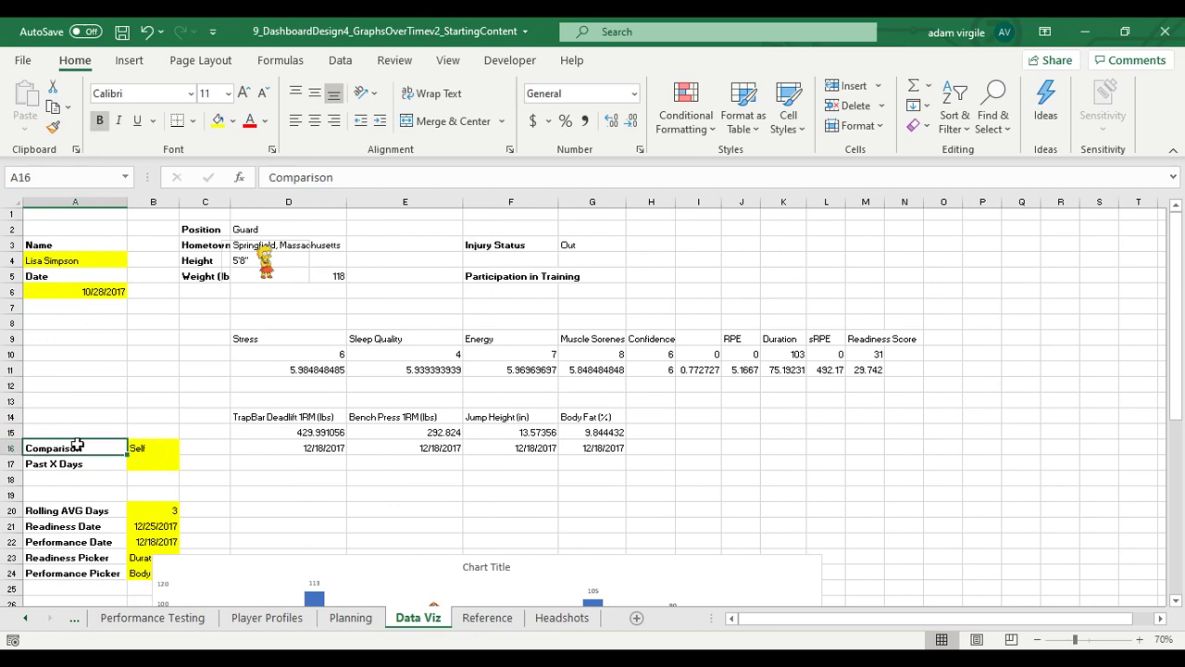
left_click_drag(78, 442, 77, 333)
left_click(140, 449)
left_click_drag(140, 453, 70, 361)
Step: Move the Past X Days label to A7 and its input cell to A8, and enter 7 there
left_click(87, 460)
left_click_drag(87, 467, 80, 316)
left_click(159, 462)
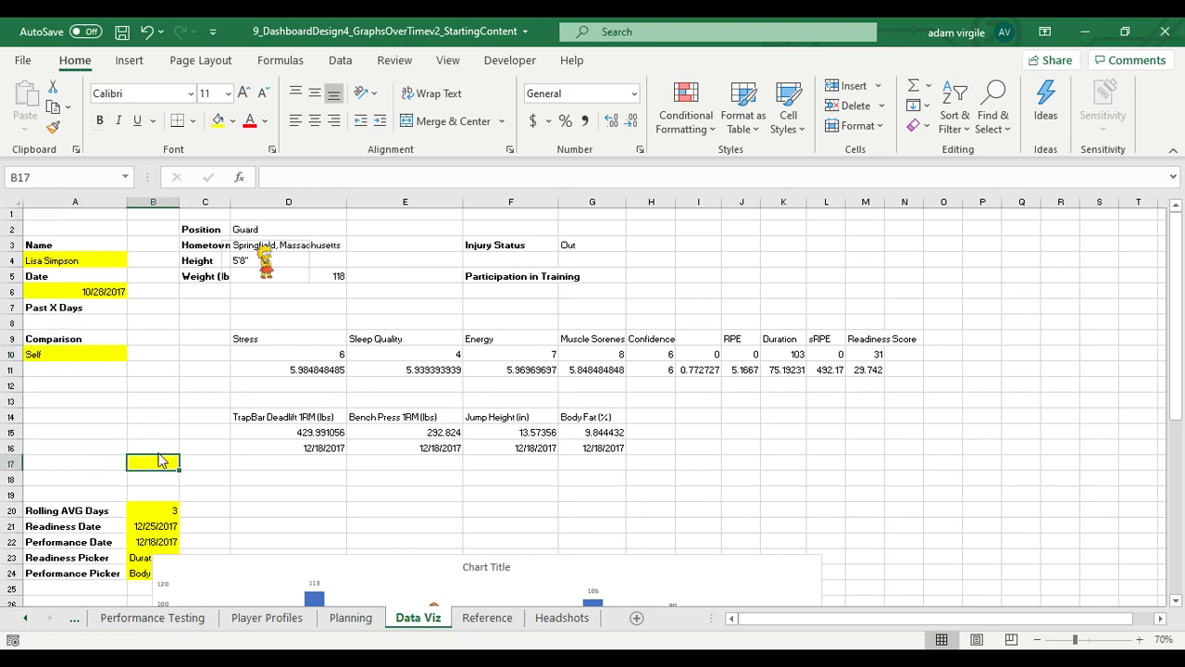
left_click_drag(158, 469, 70, 329)
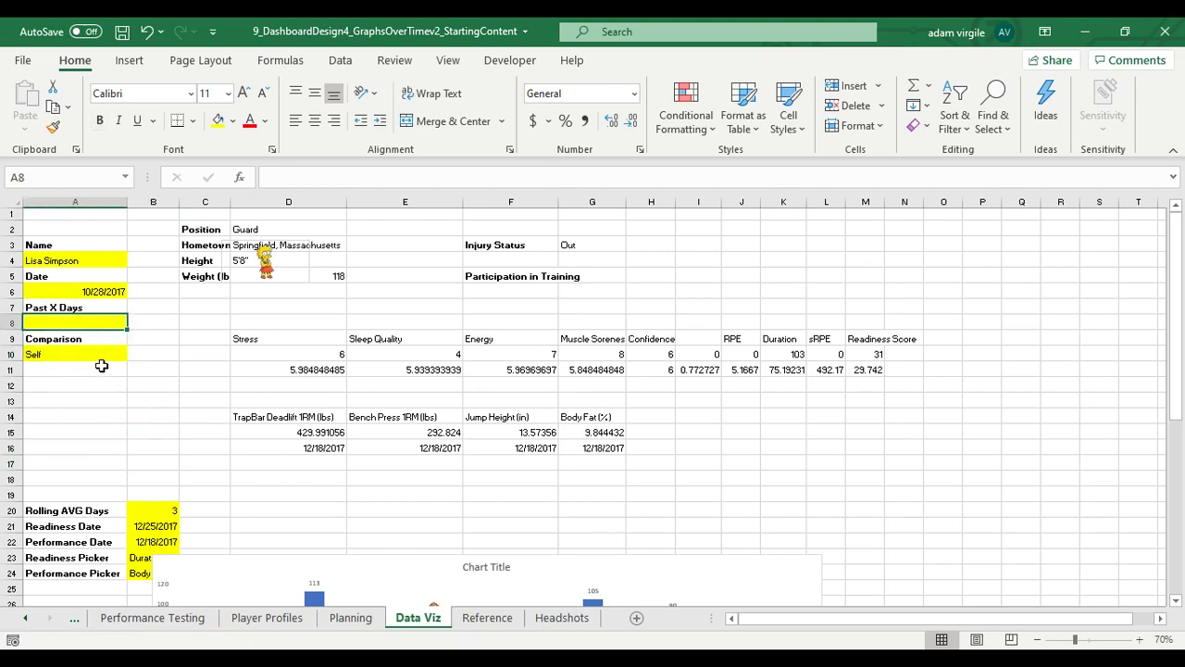
type("7")
key("Return")
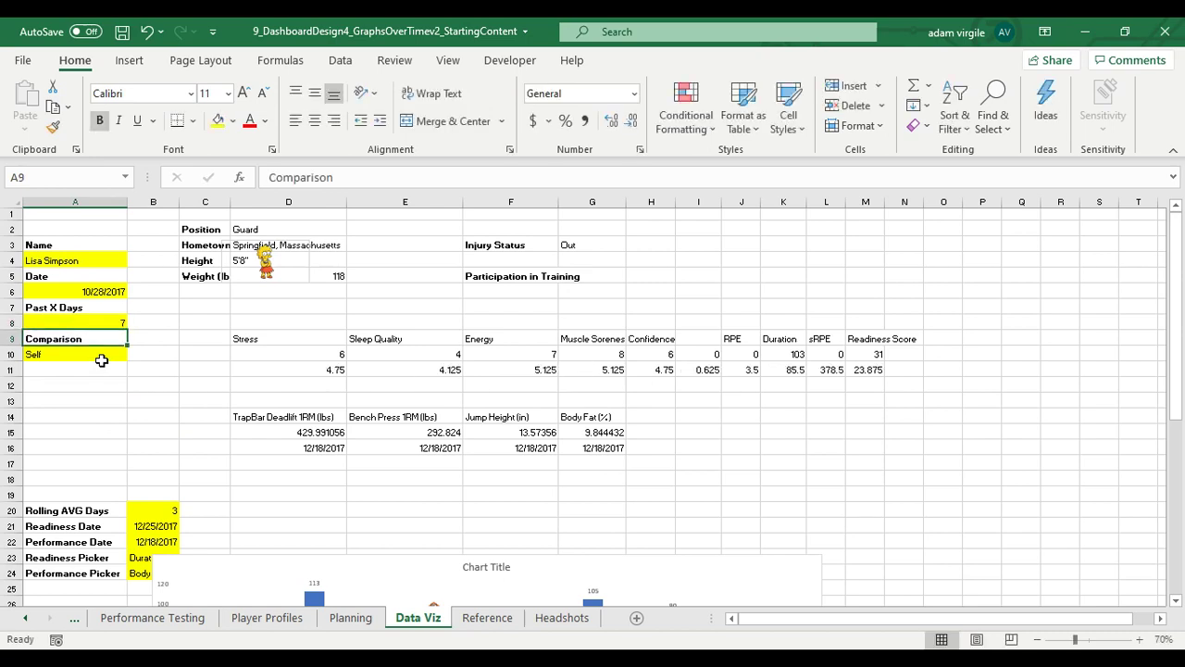
left_click(99, 321)
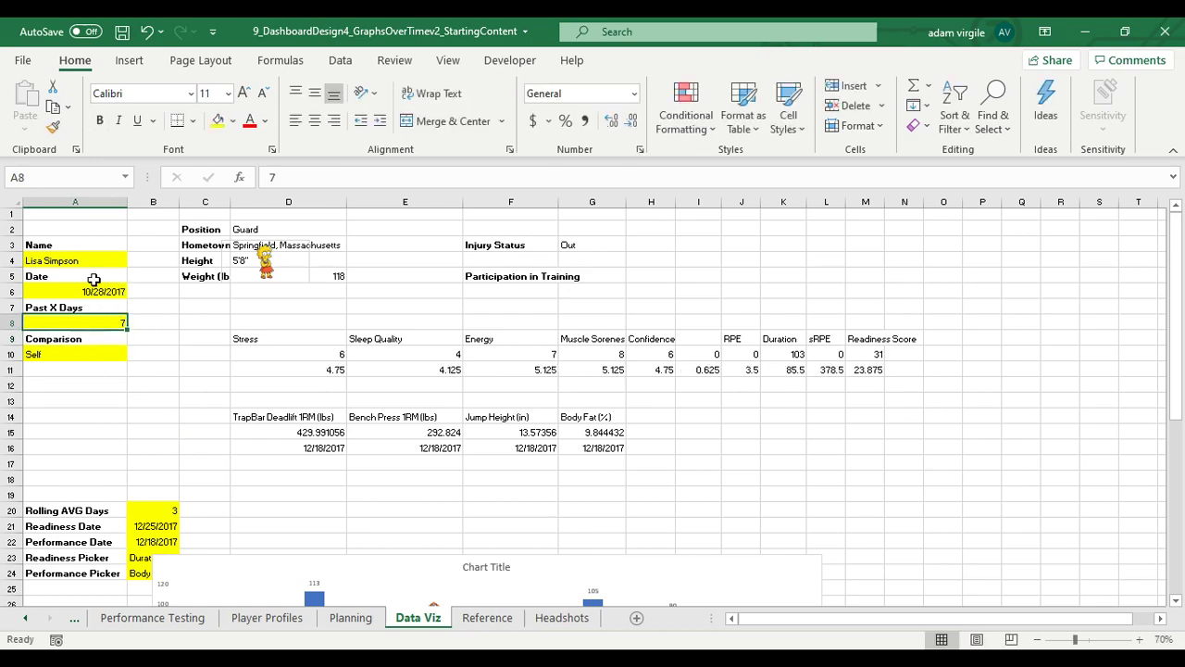
Step: Move the Rolling AVG Days label and value to A18 and A19, and the Readiness Date label and value to A16 and A17
left_click(85, 506)
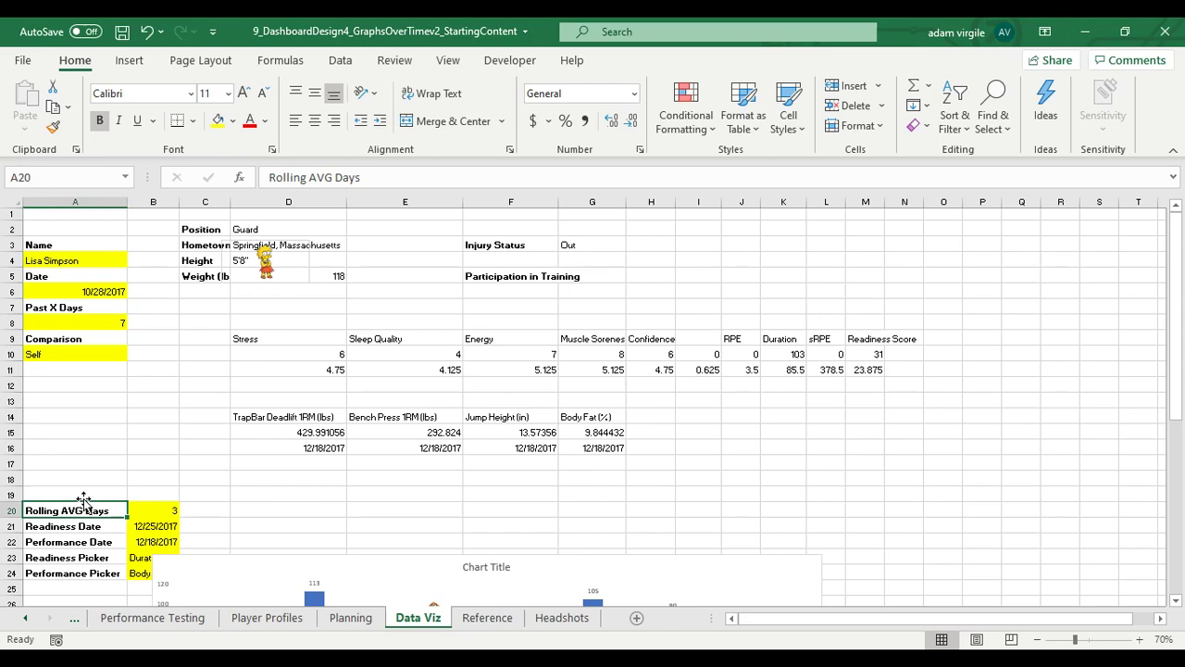
left_click_drag(83, 501, 85, 470)
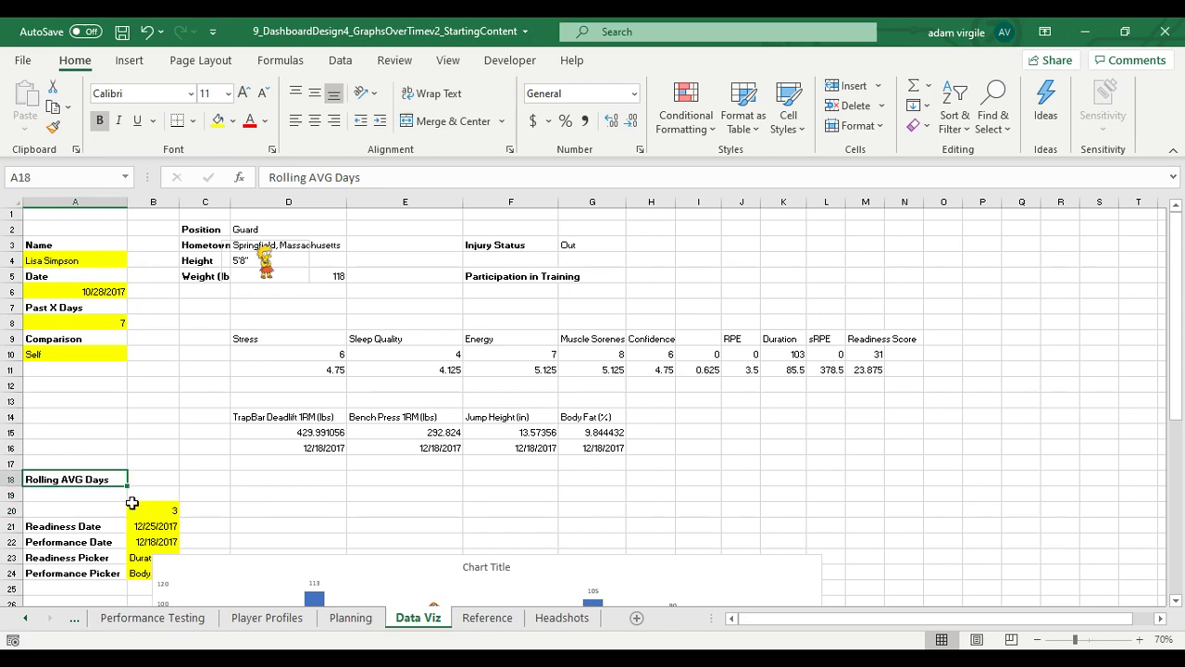
left_click(145, 507)
left_click_drag(148, 501, 82, 444)
left_click(82, 522)
left_click(154, 519)
left_click_drag(155, 520, 85, 459)
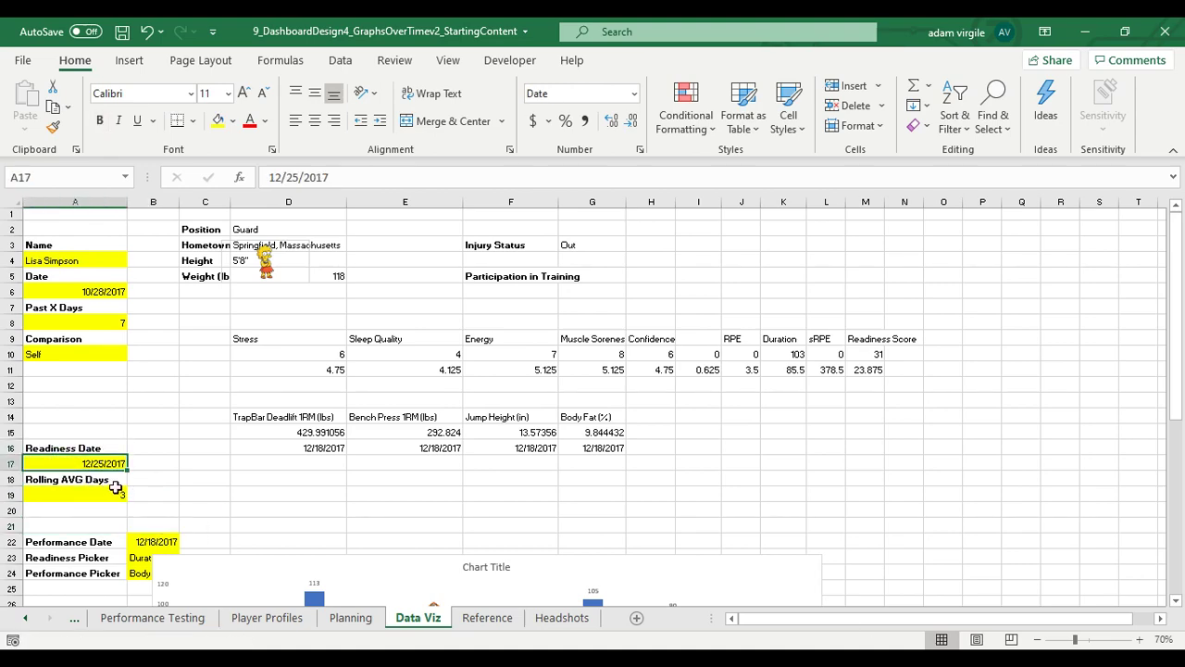
Step: Move the Readiness Picker label to A14 and its selector cell to A15
scroll(85, 453, "down", 1)
left_click(85, 437)
left_click(85, 498)
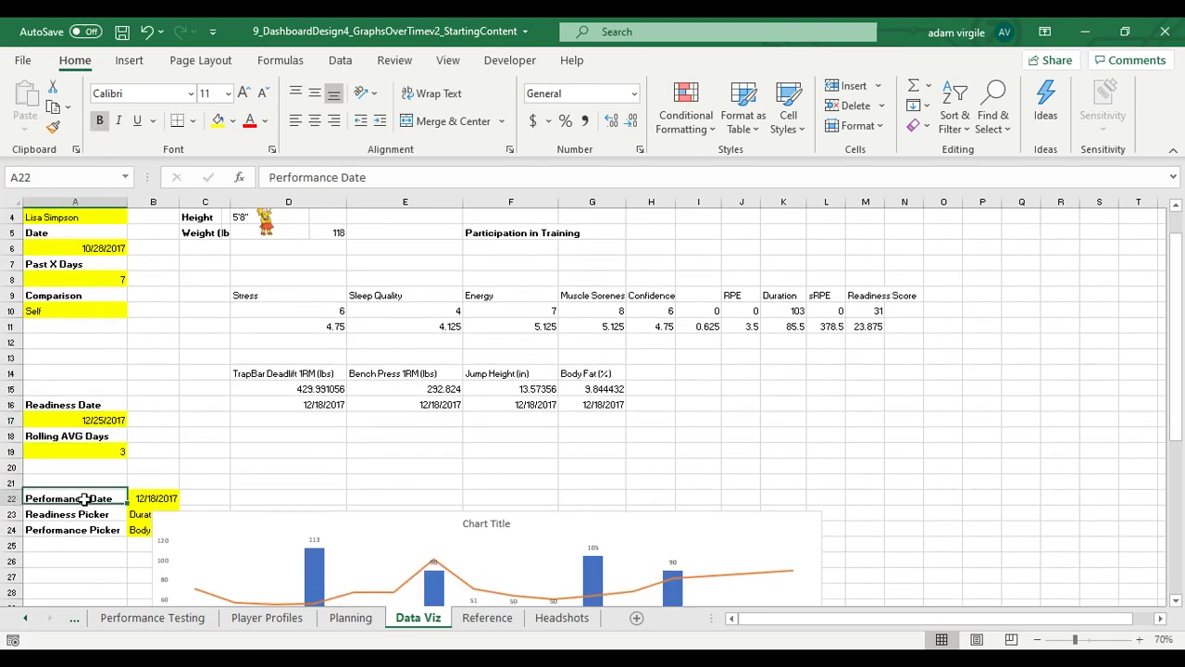
left_click(139, 497)
left_click(97, 513)
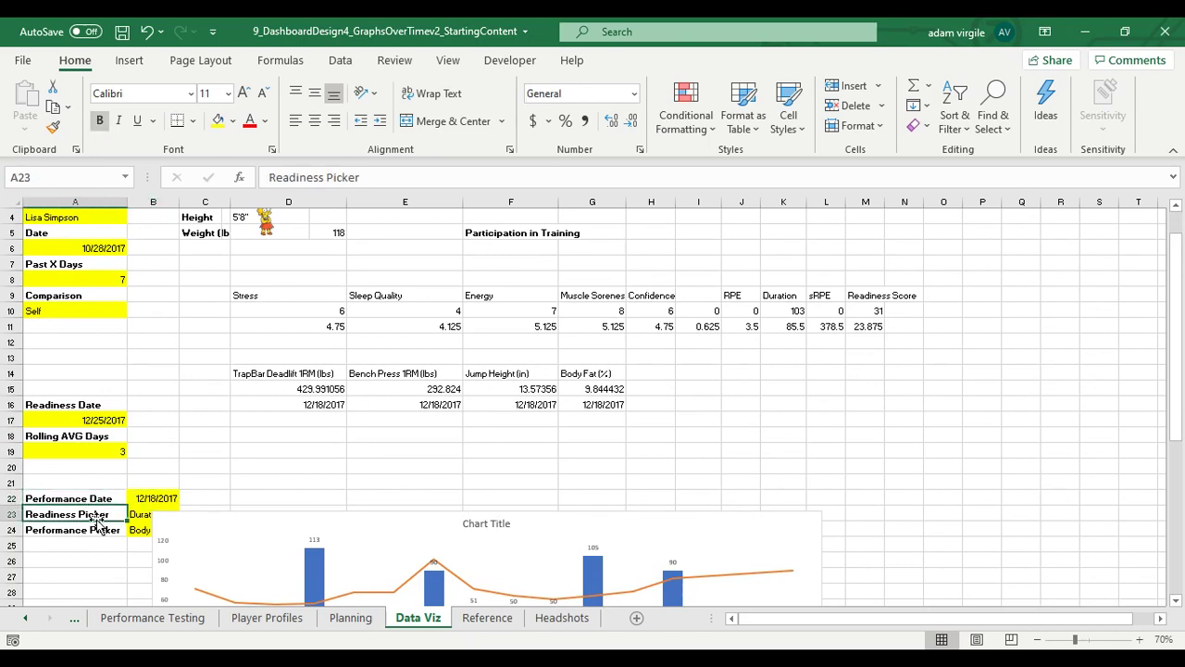
left_click_drag(97, 514, 92, 382)
left_click(169, 514)
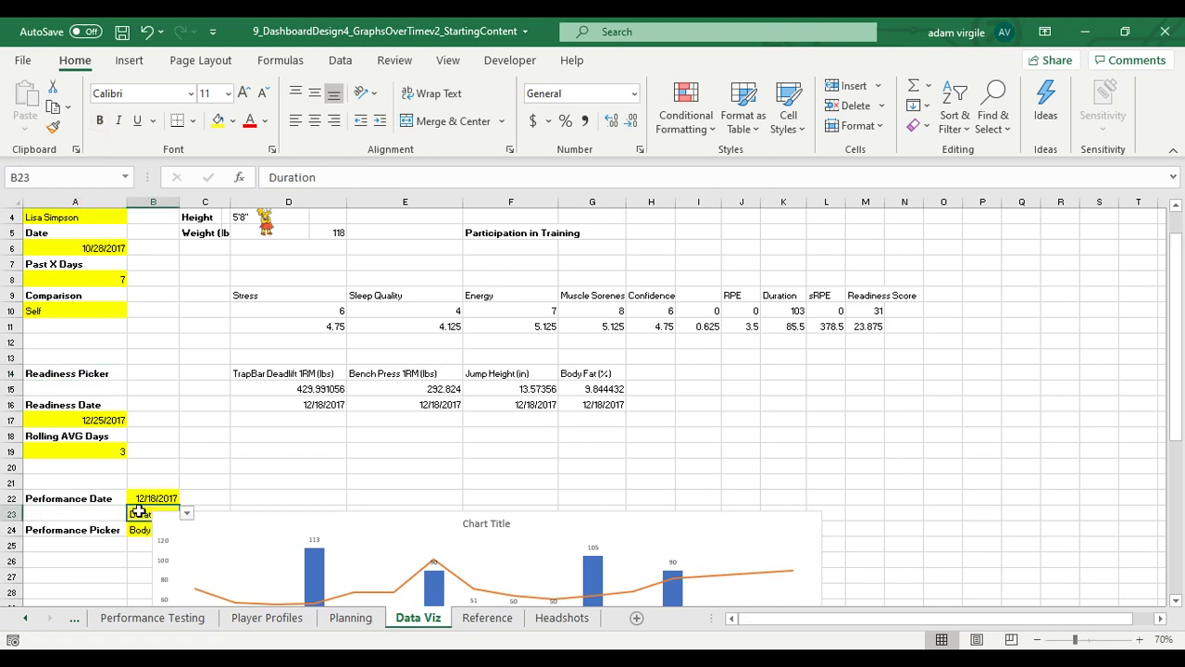
left_click_drag(176, 515, 65, 396)
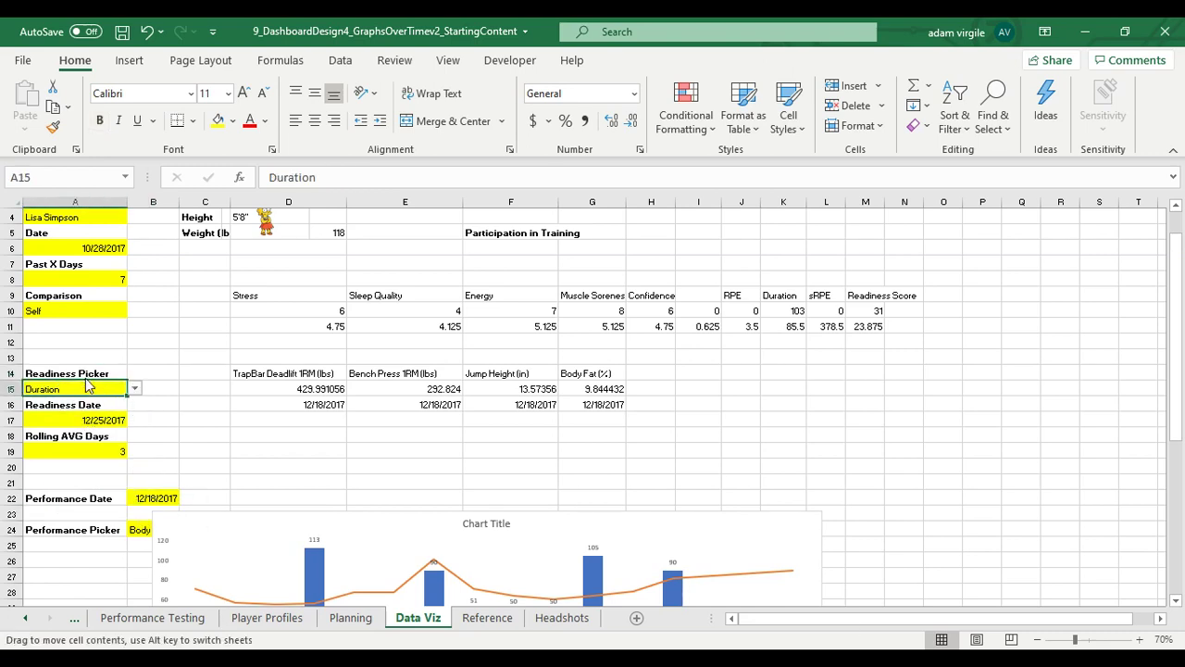
Step: Place the Performance Date value in A23 and the Performance Picker selector in A25, each directly under its label
left_click(88, 405)
left_click(85, 436)
left_click(87, 495)
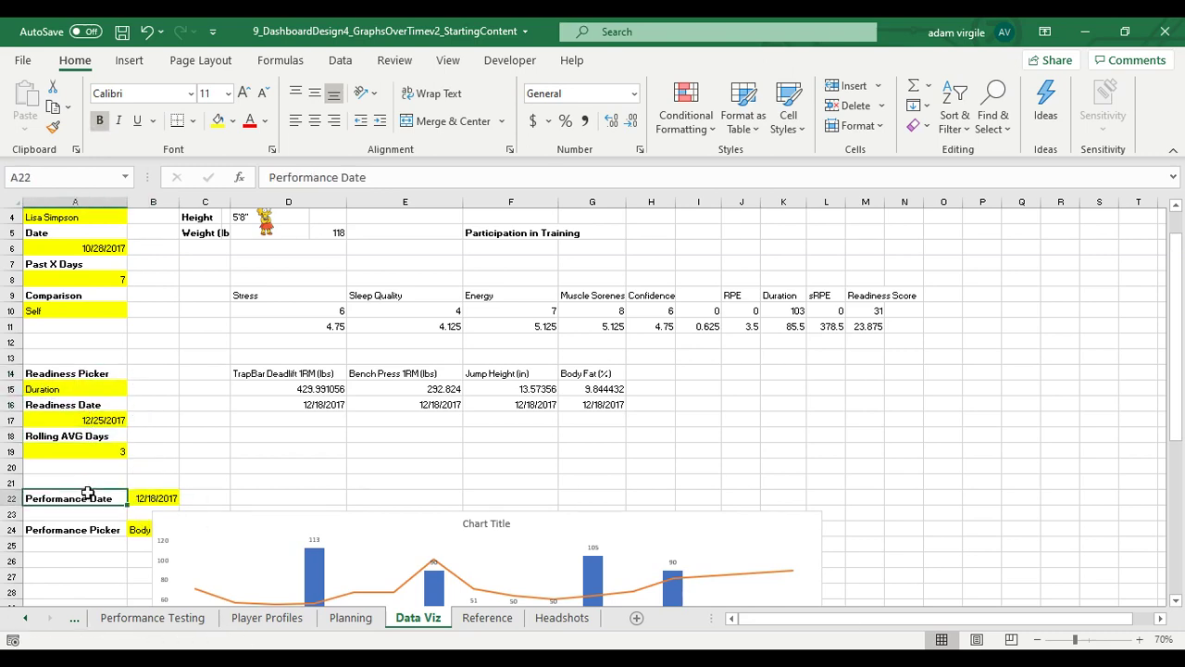
left_click(139, 494)
left_click_drag(143, 491, 55, 509)
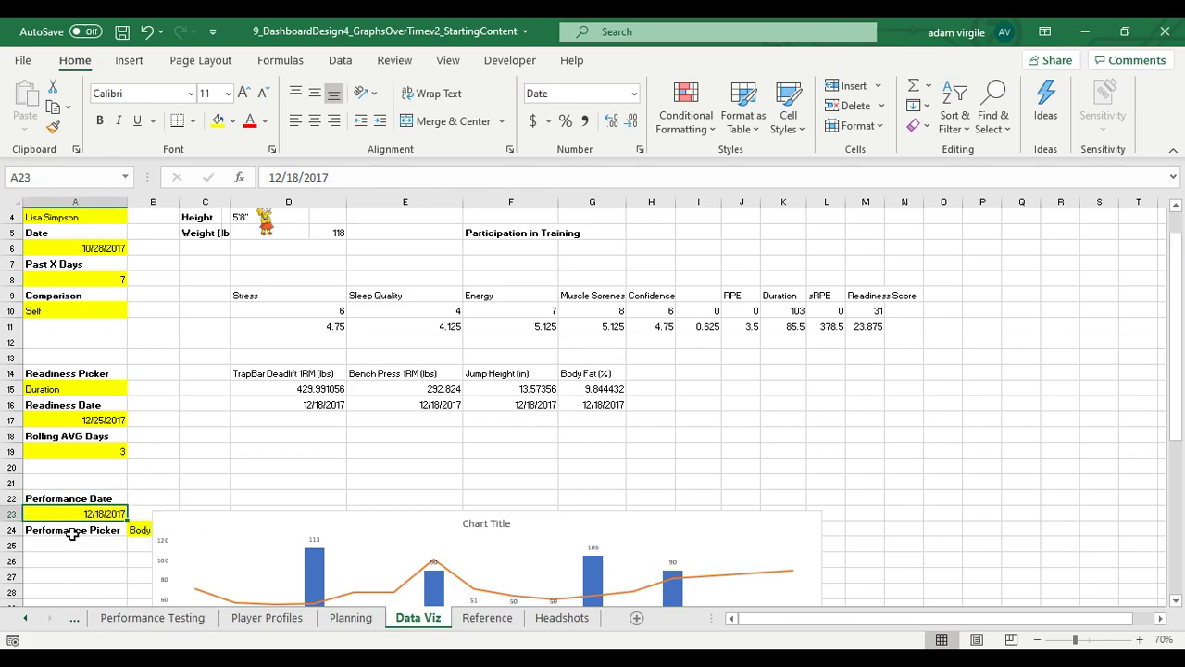
left_click(136, 528)
left_click_drag(137, 526, 55, 546)
left_click(93, 498)
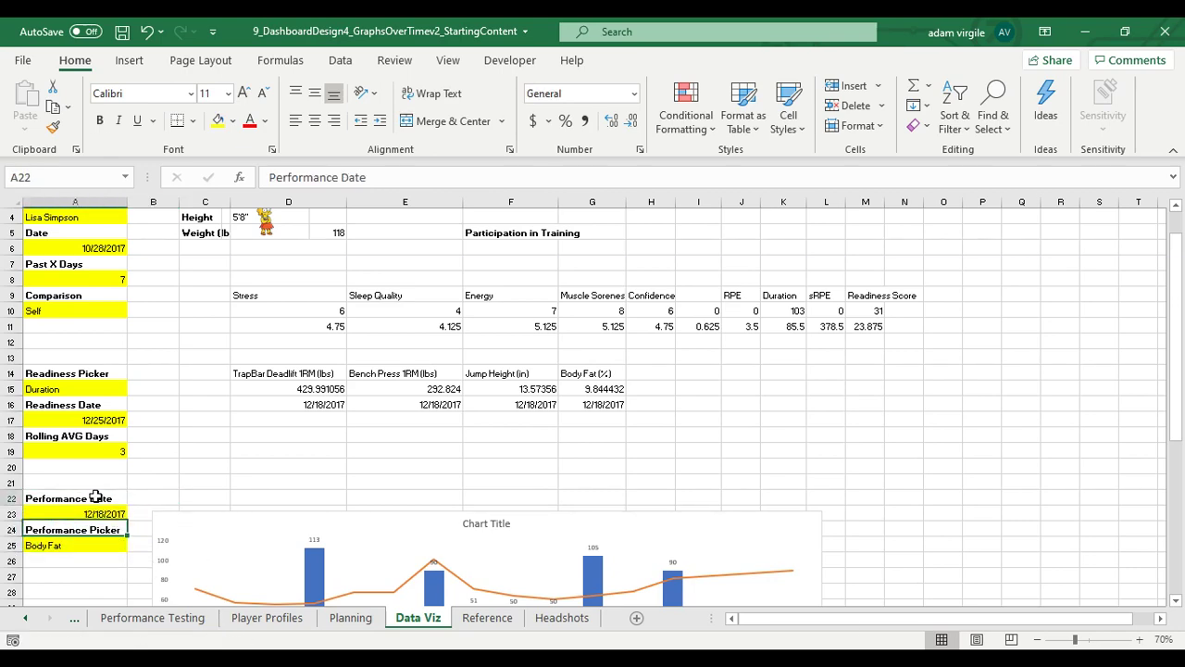
Step: Enter the heading "Filters" in cell A1
scroll(115, 444, "up", 1)
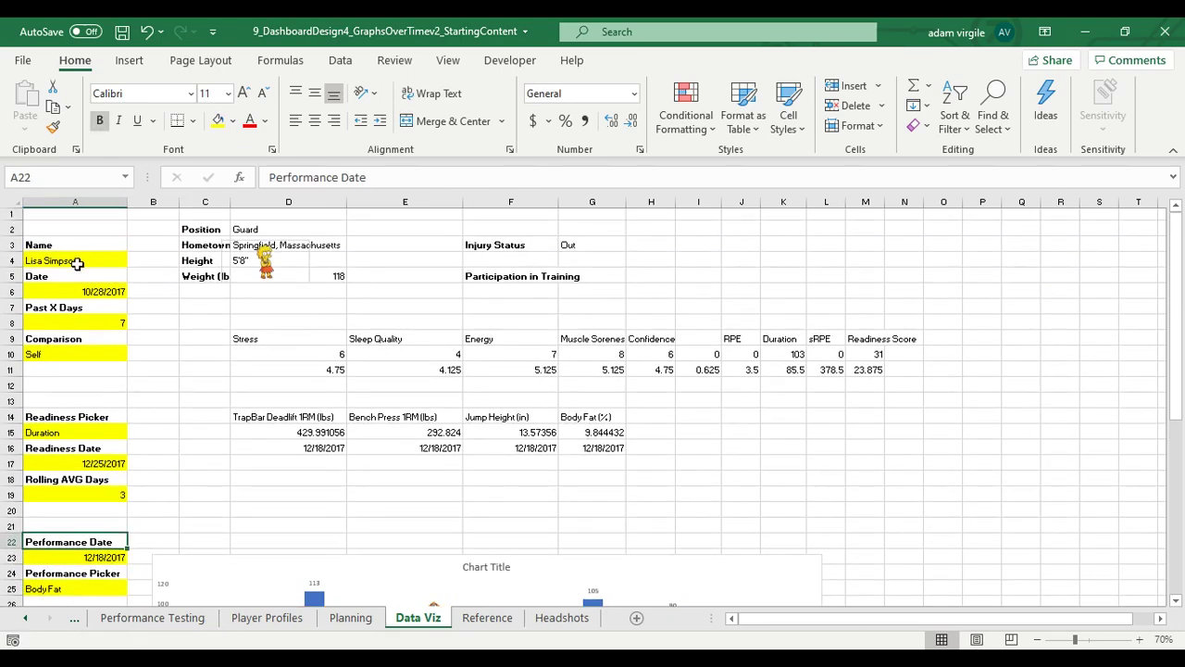
left_click(70, 228)
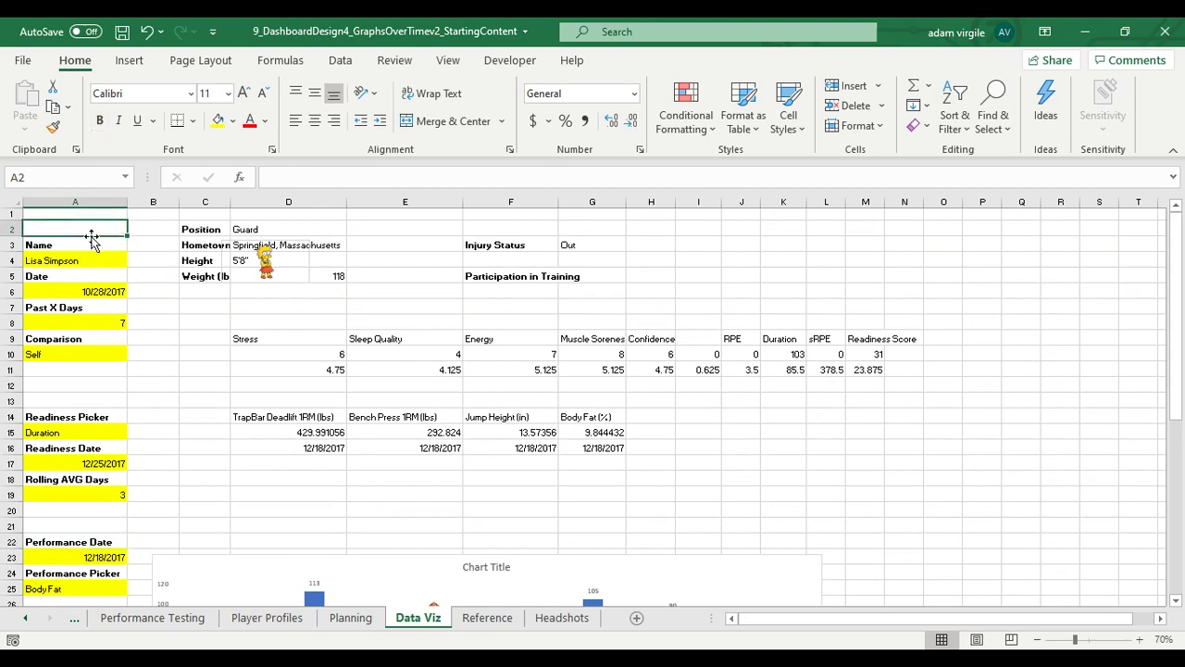
key("Up")
type("Filte")
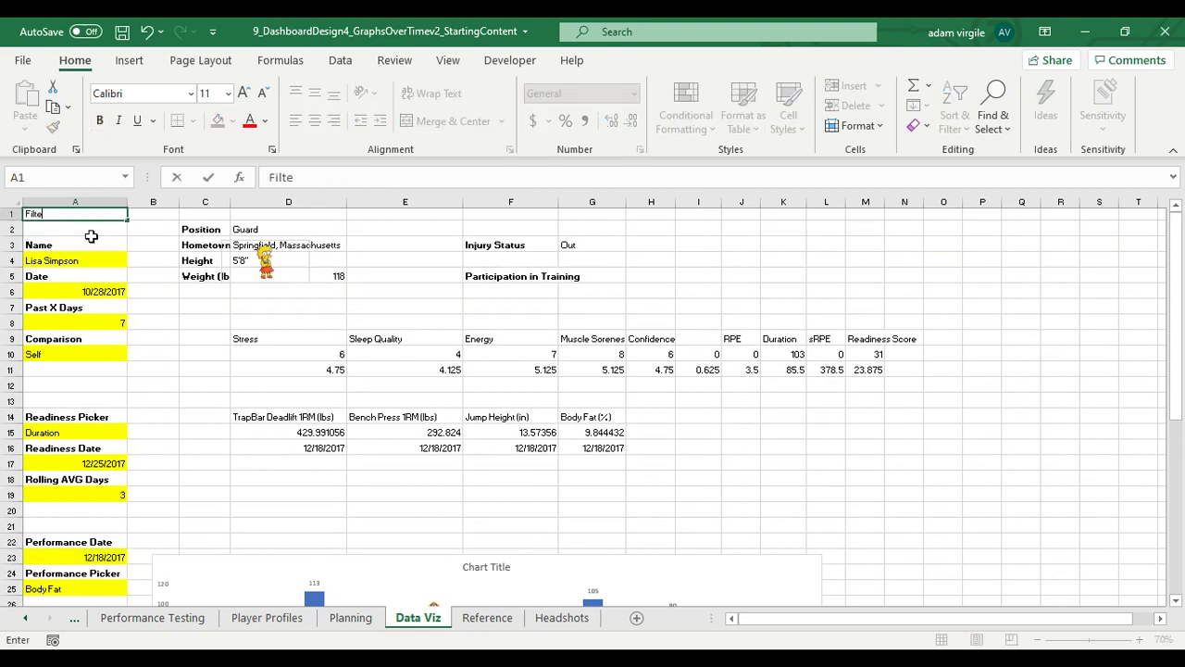
type("rs")
key("Return")
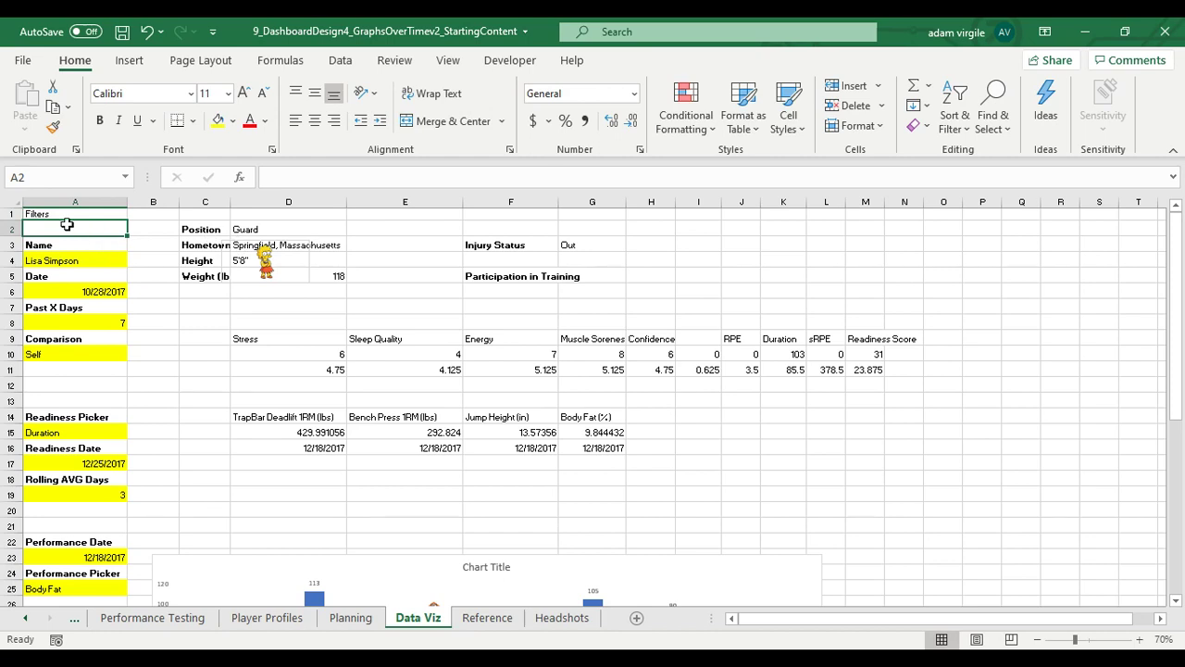
Step: Make the Filters heading bold and set its font size to 24
key("Up")
key("ctrl+b")
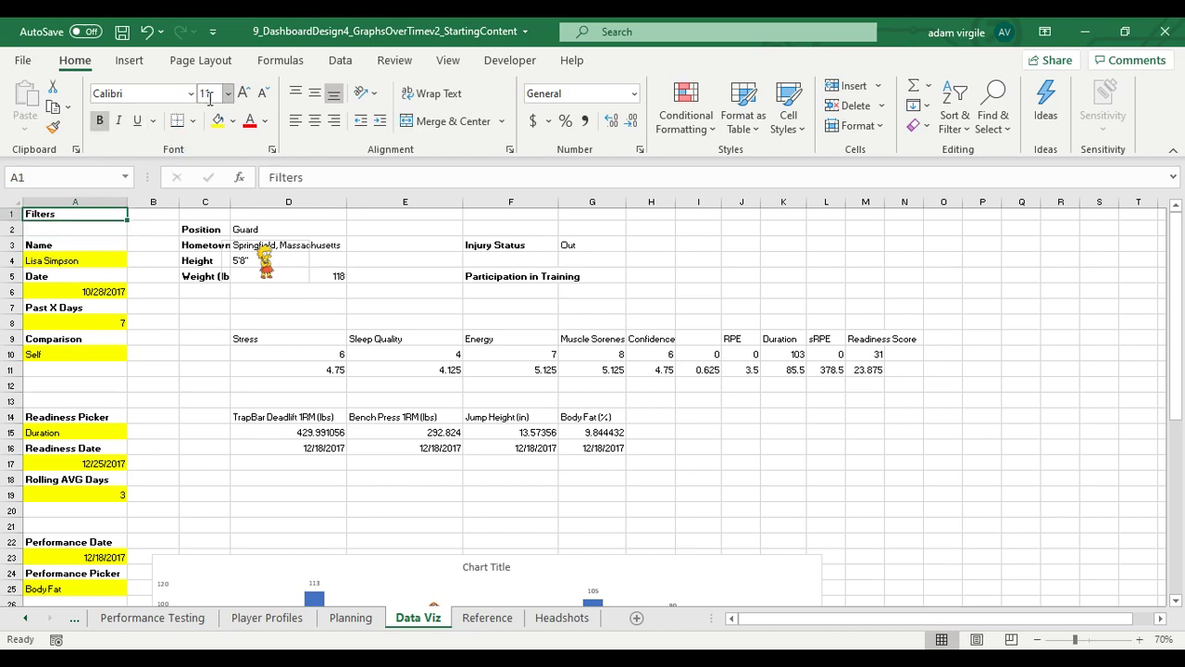
left_click(210, 97)
type("24")
key("Return")
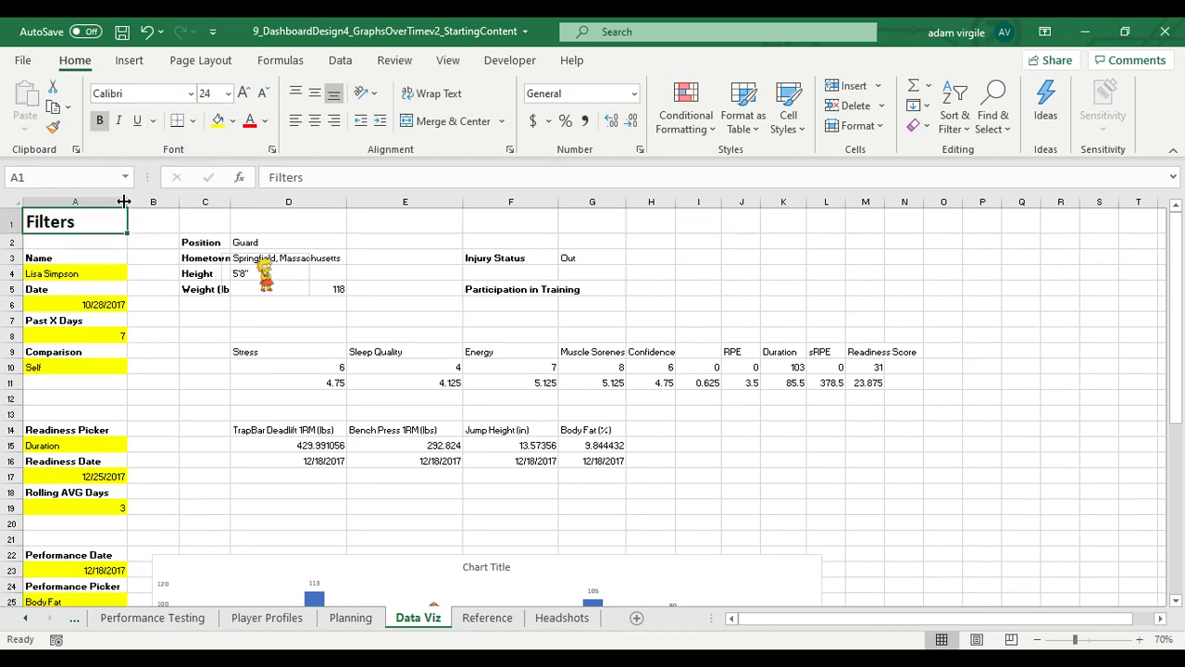
Step: Fill the Filters heading cell with grey and the control column below it, A2:A29, with a lighter grey
left_click(232, 120)
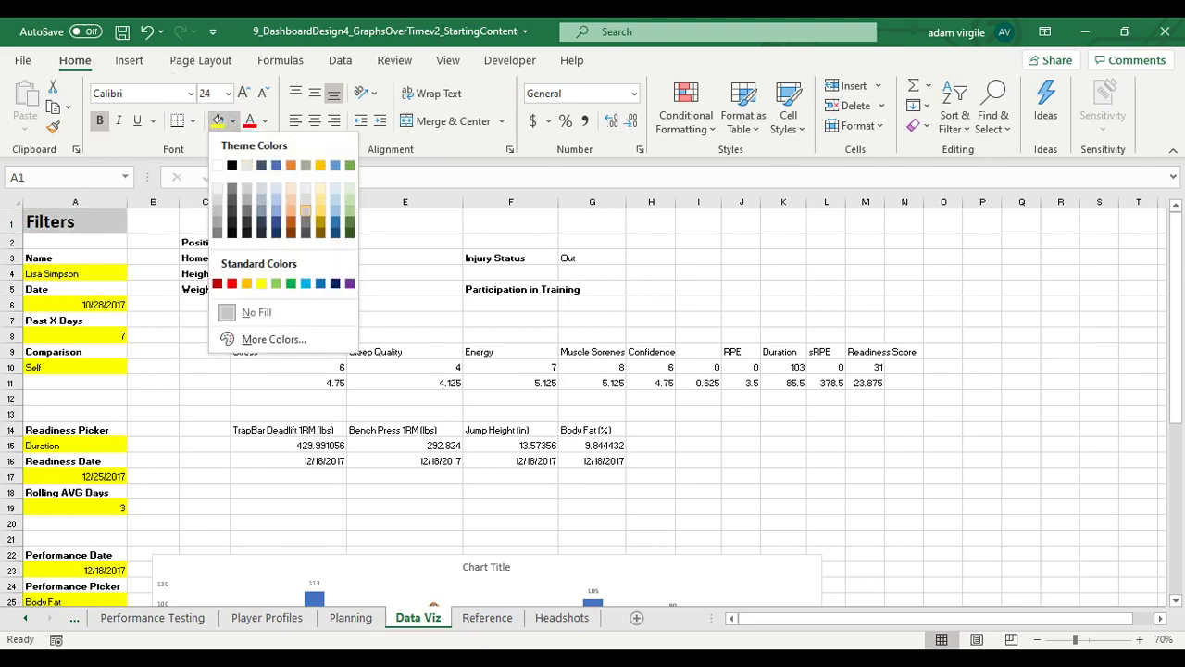
left_click(306, 188)
left_click_drag(86, 240, 61, 529)
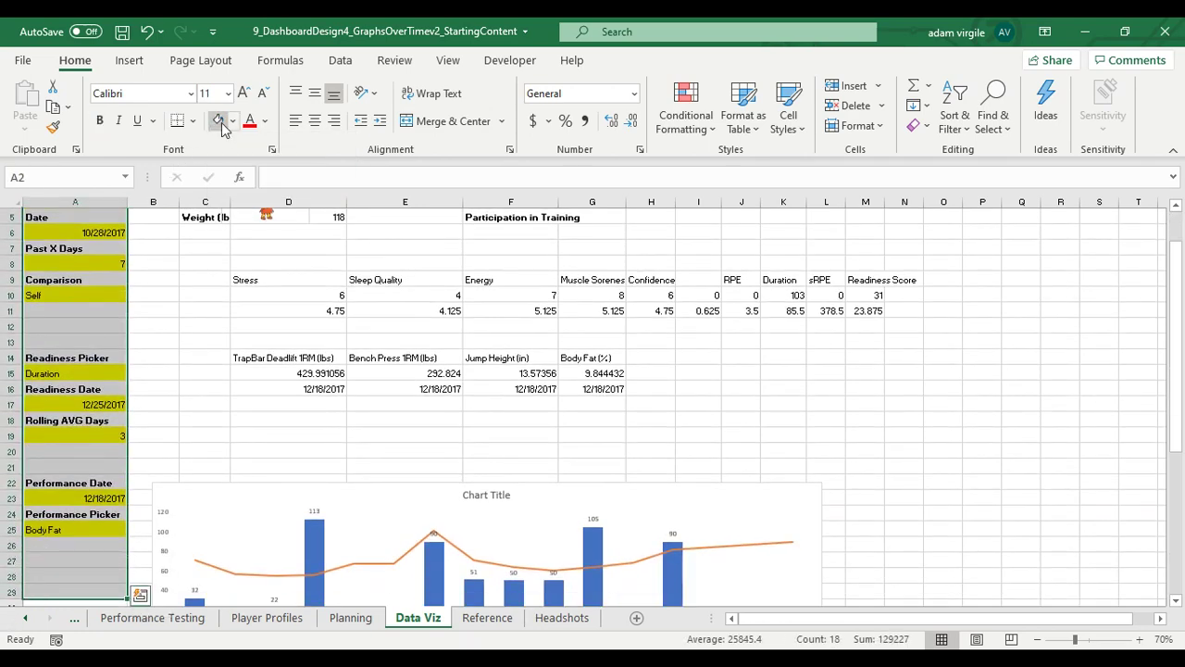
left_click(232, 120)
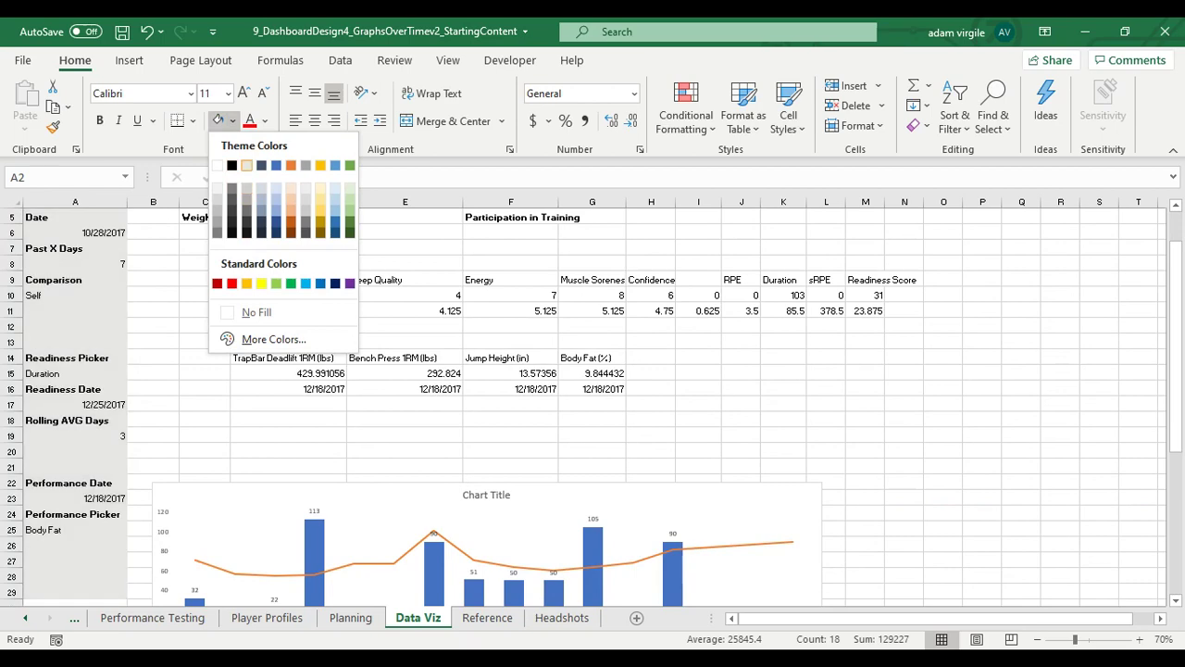
left_click(247, 165)
Step: Remove bold from all labels and values in A3:A25 and left-align them
scroll(99, 320, "up", 2)
mouse_move(74, 257)
left_mouse_down()
mouse_move(87, 558)
mouse_move(56, 269)
mouse_move(87, 272)
left_mouse_up()
left_click(140, 563)
left_click(61, 288)
key("ctrl+b")
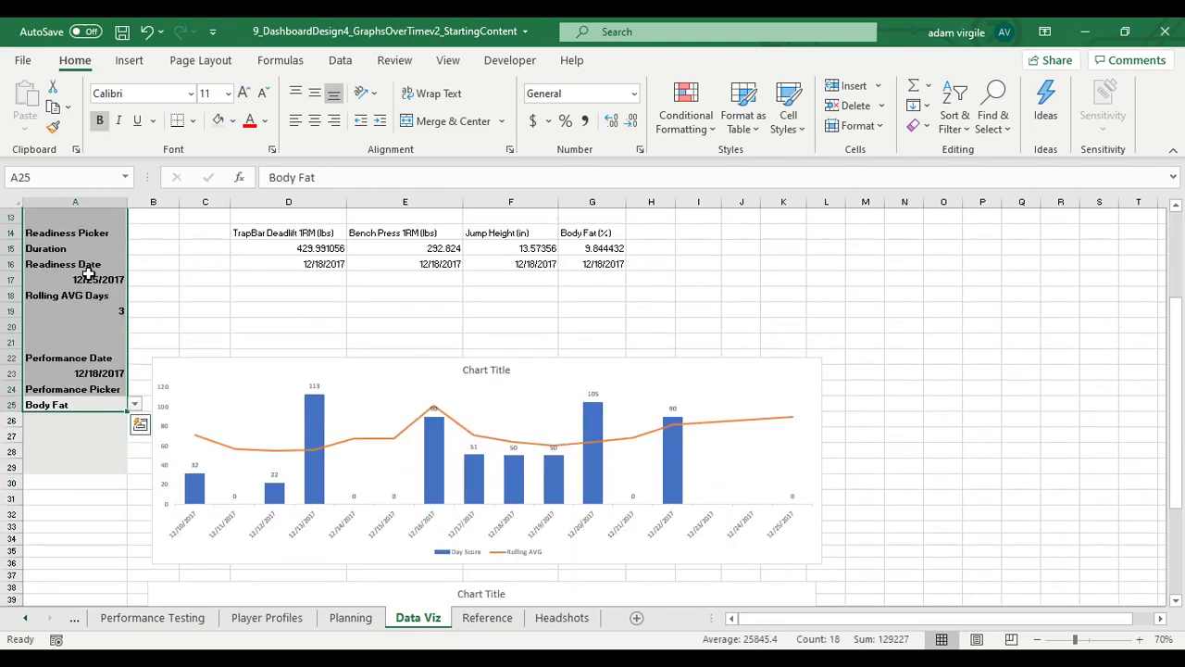
key("ctrl+z")
scroll(85, 297, "up", 4)
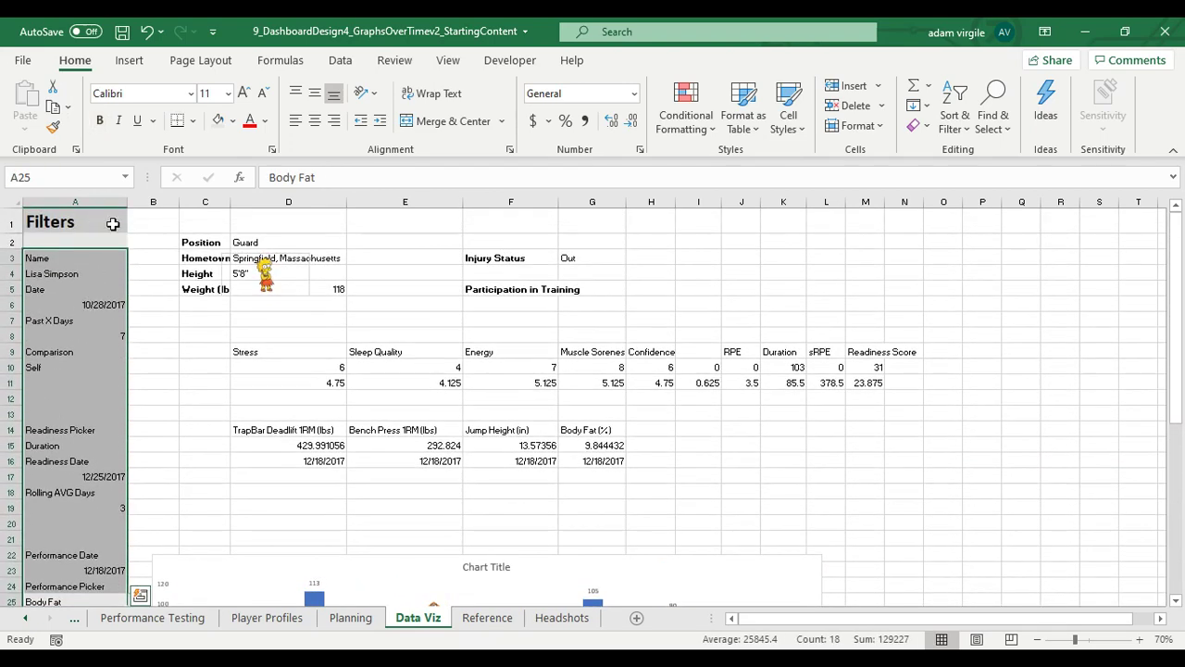
left_click(296, 122)
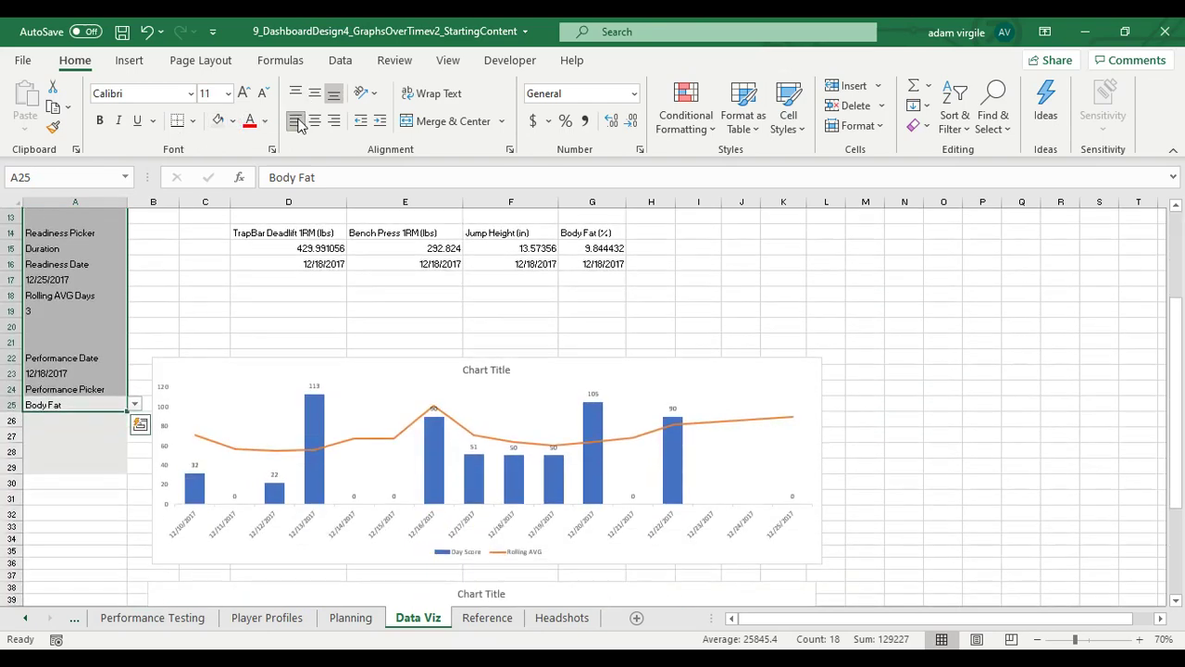
scroll(103, 340, "up", 4)
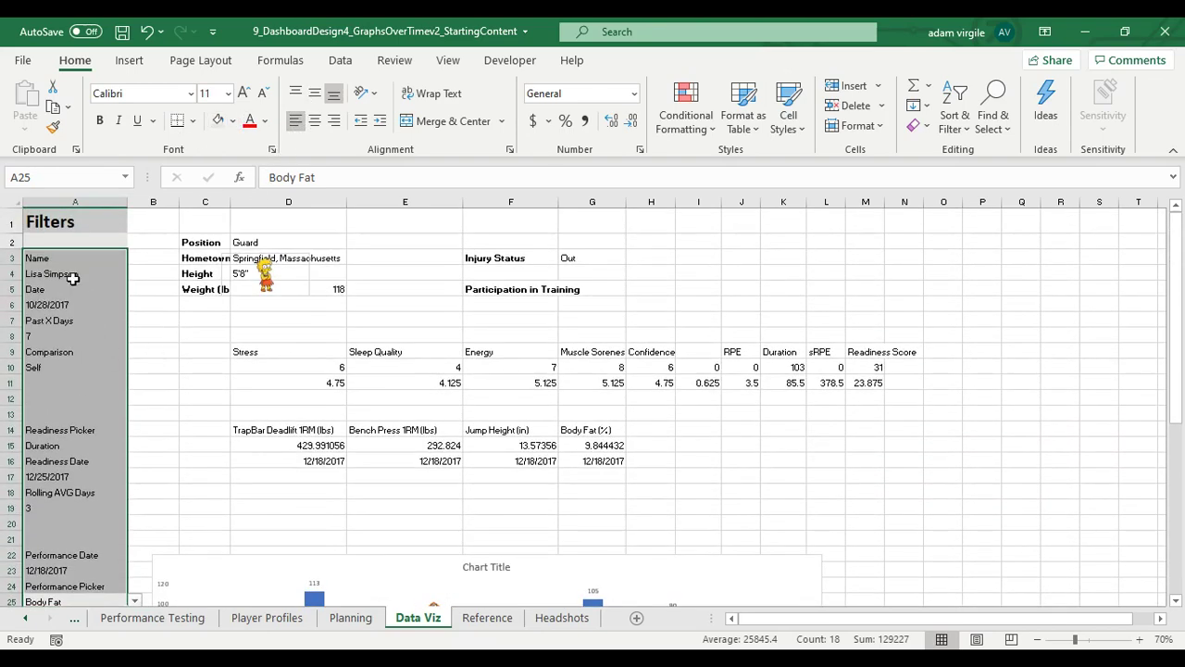
left_click(72, 277)
left_click(67, 321, "ctrl")
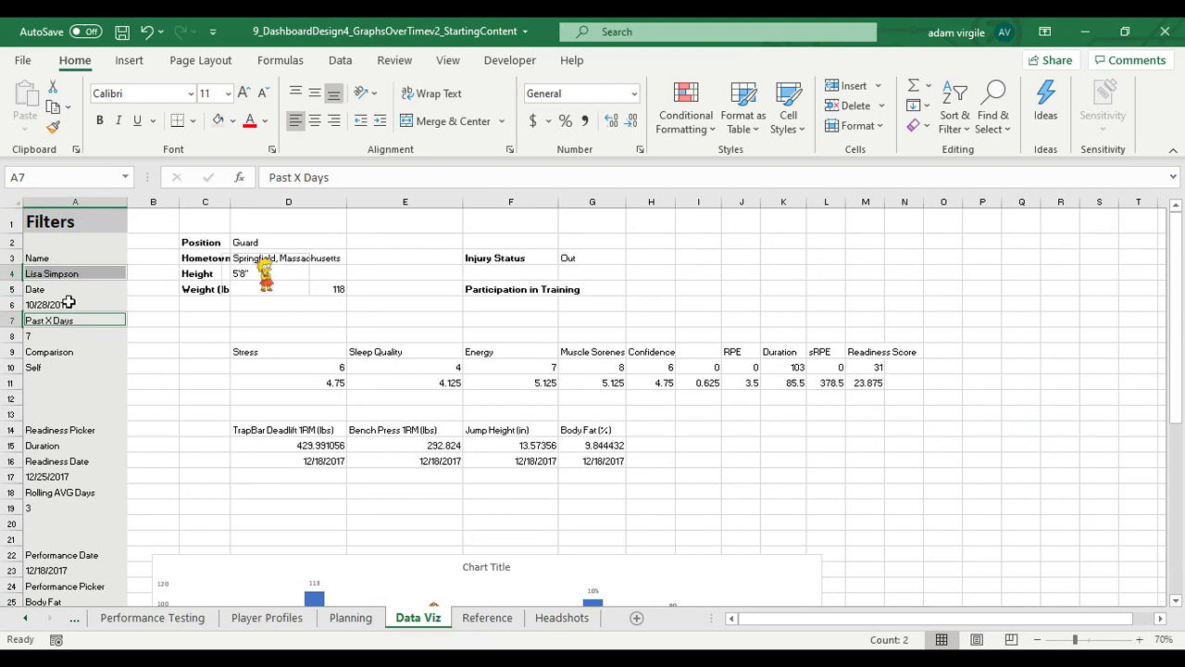
left_click(68, 304)
left_click(71, 275, "ctrl")
Step: Bold only the filter value cells A4, A6, A8, A10, A15, A17, A19, A23 and A25
left_click(76, 274)
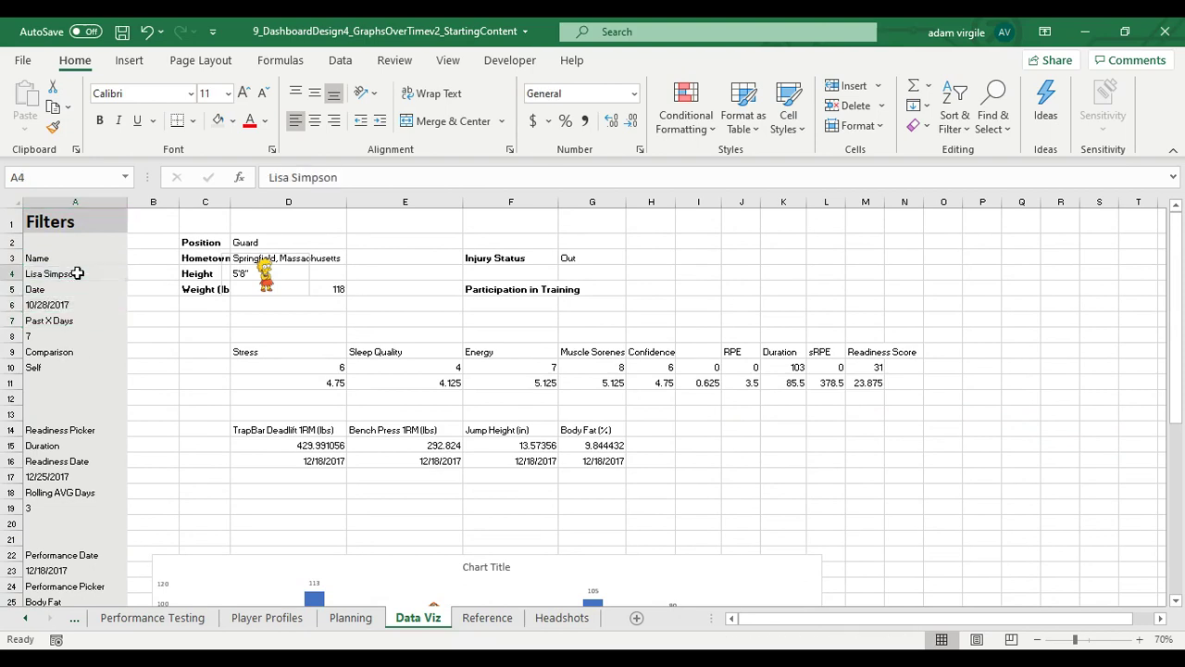
left_click(79, 306, "ctrl")
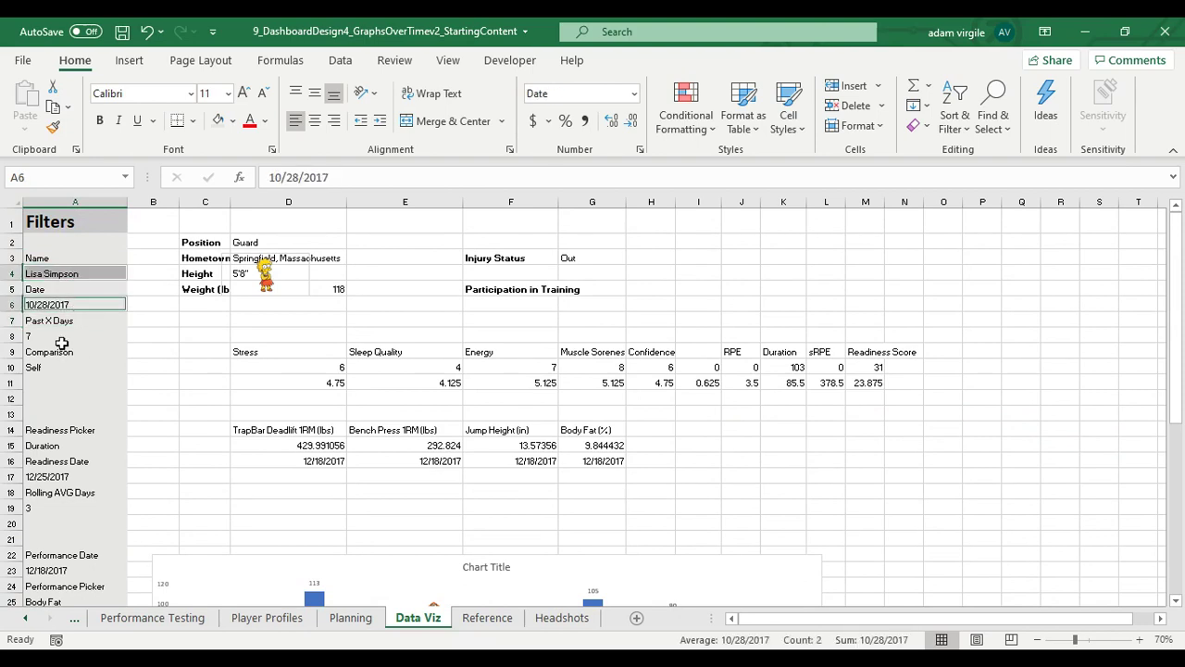
left_click(57, 339, "ctrl")
left_click(52, 368, "ctrl")
left_click(60, 445, "ctrl")
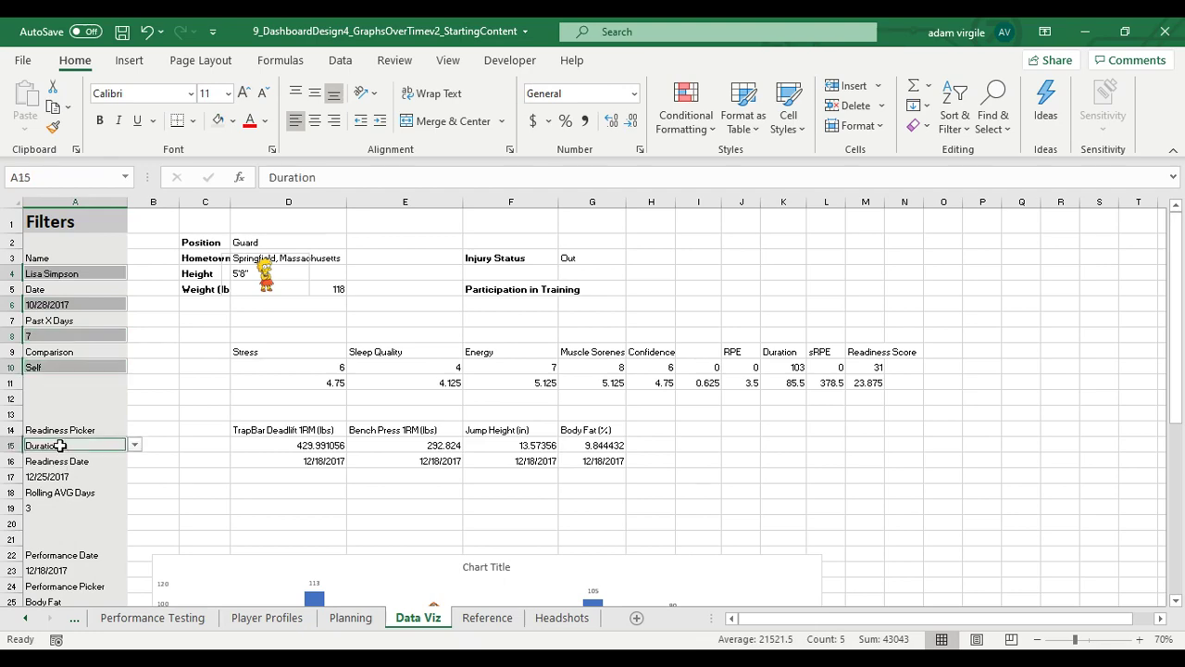
left_click(62, 477, "ctrl")
left_click(64, 508, "ctrl")
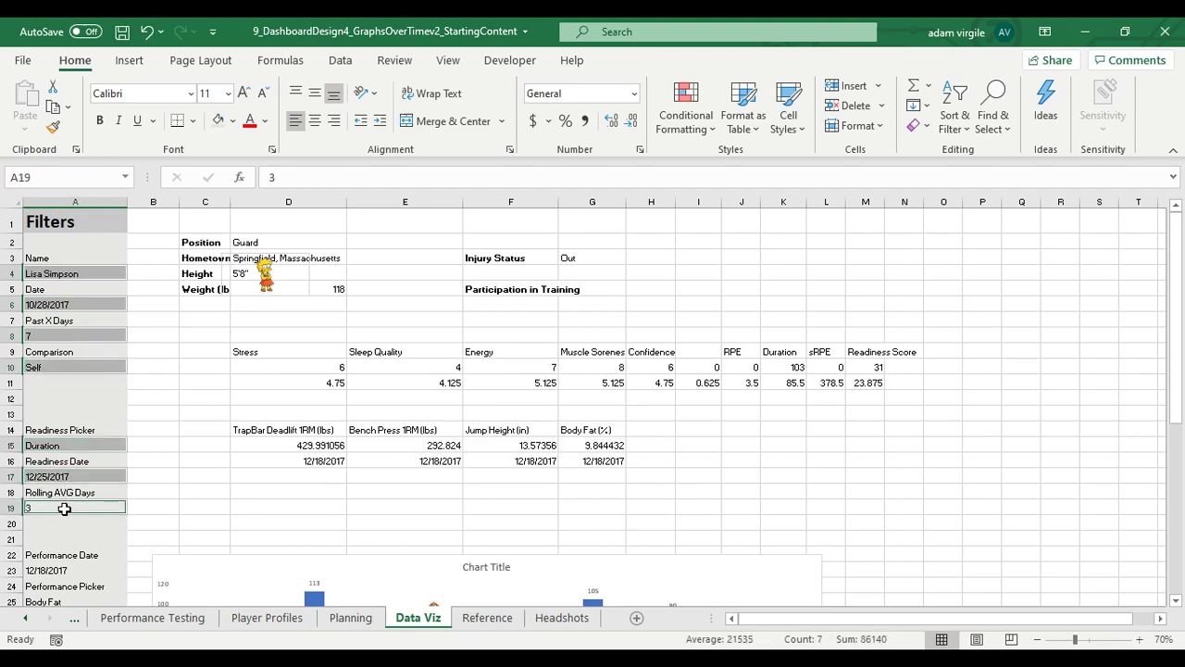
scroll(65, 509, "down", 3)
left_click(63, 421, "ctrl")
left_click(62, 452, "ctrl")
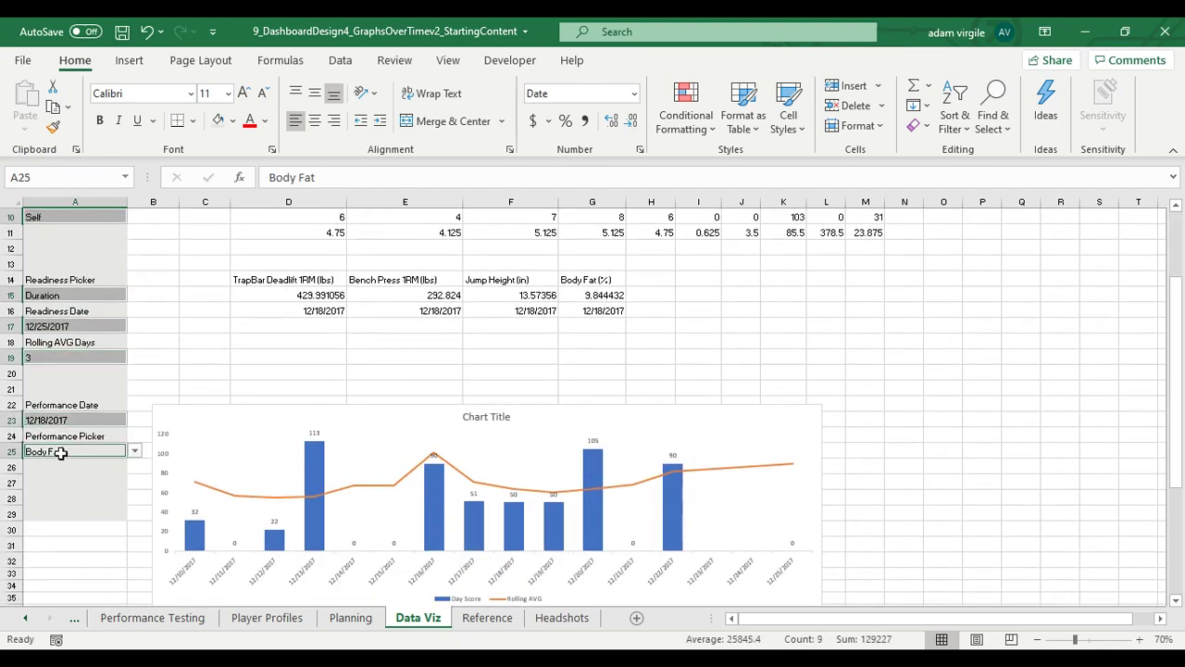
key("ctrl+b")
scroll(114, 410, "up", 3)
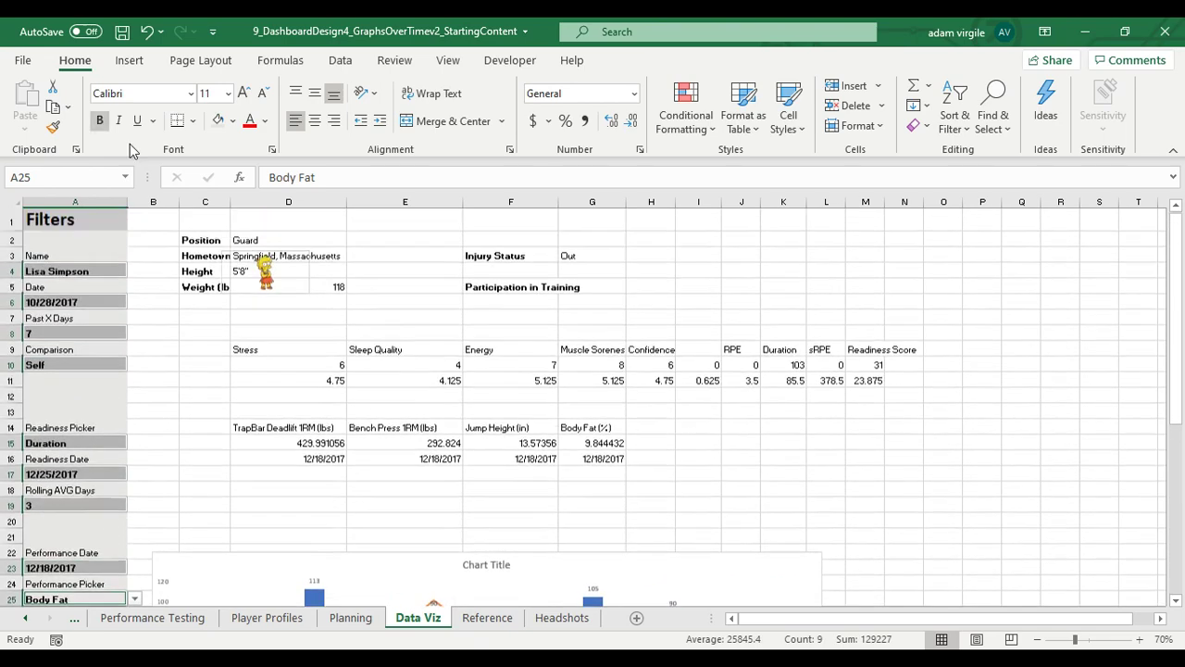
Step: Set the font size of all filter labels and values in A3:A25 to 16
left_click(206, 95)
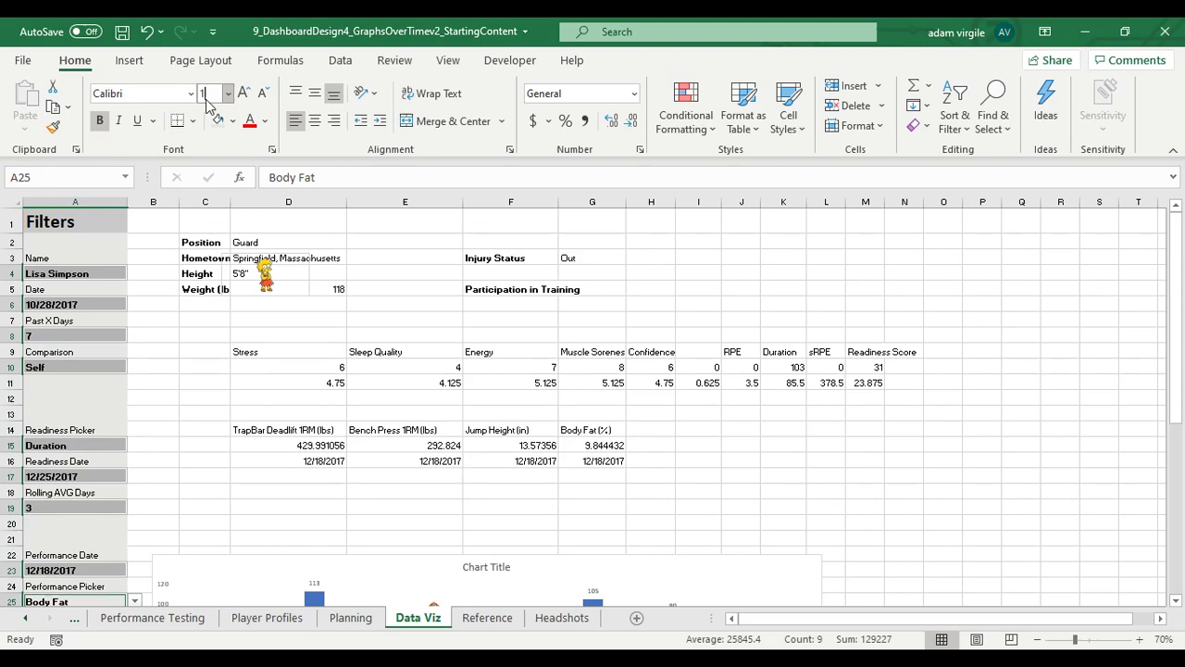
type("16")
key("Return")
scroll(92, 475, "down", 4)
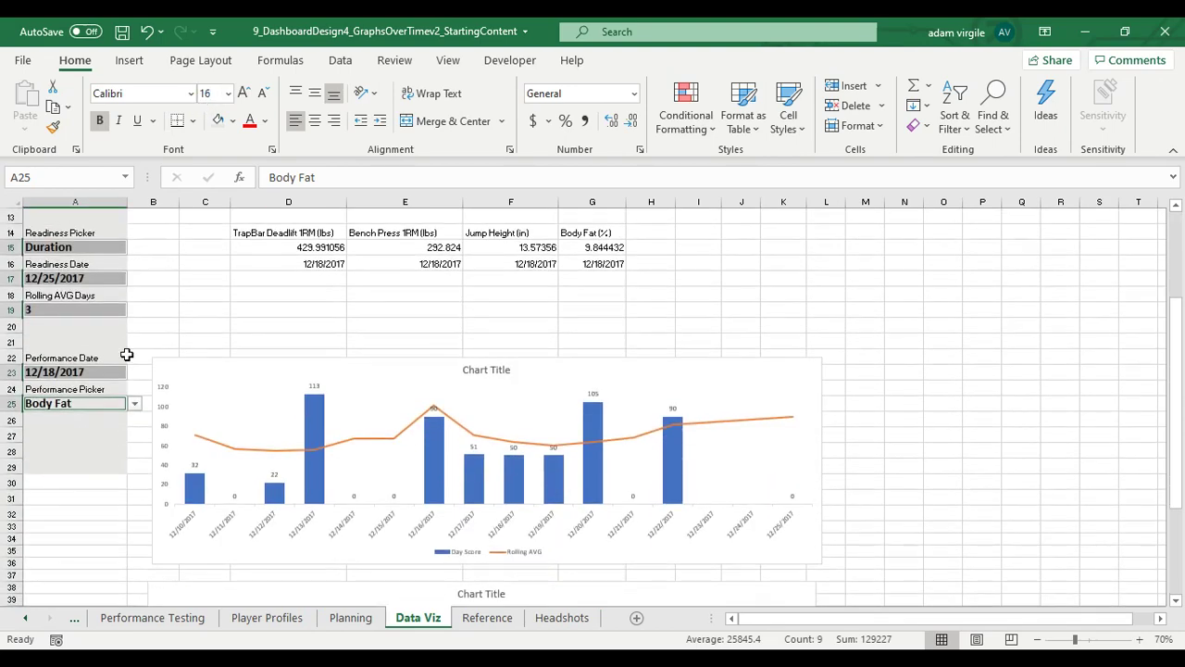
scroll(92, 475, "up", 2)
left_click_drag(83, 491, 74, 250)
left_click(215, 94)
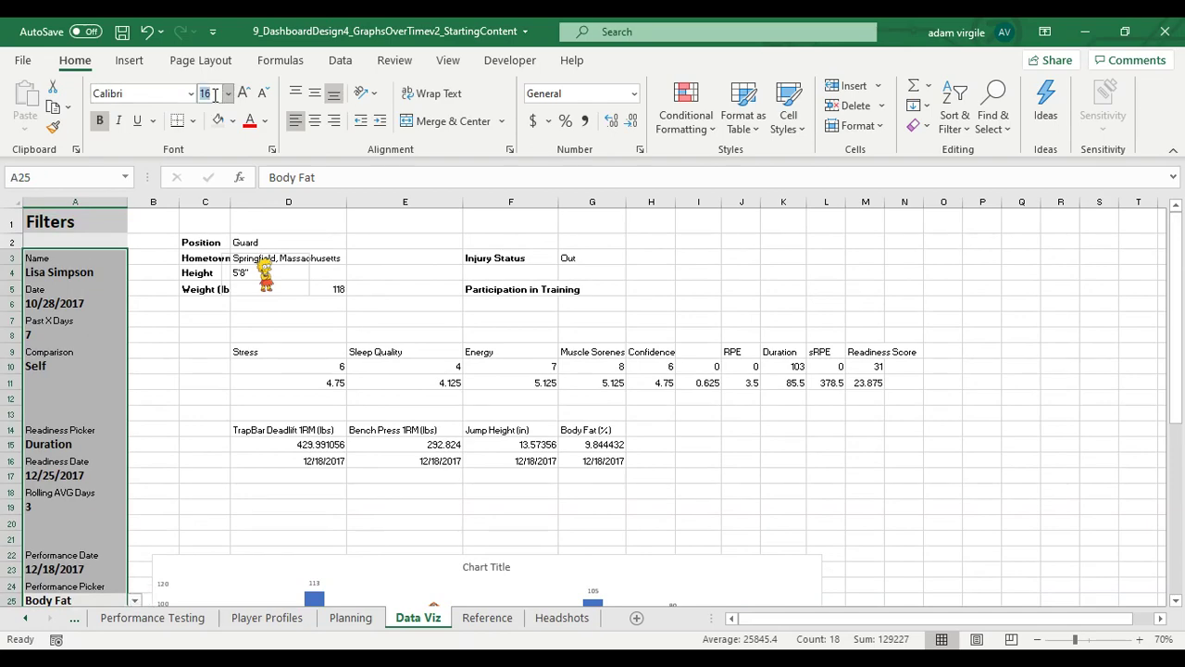
key("Return")
scroll(93, 370, "up", 4)
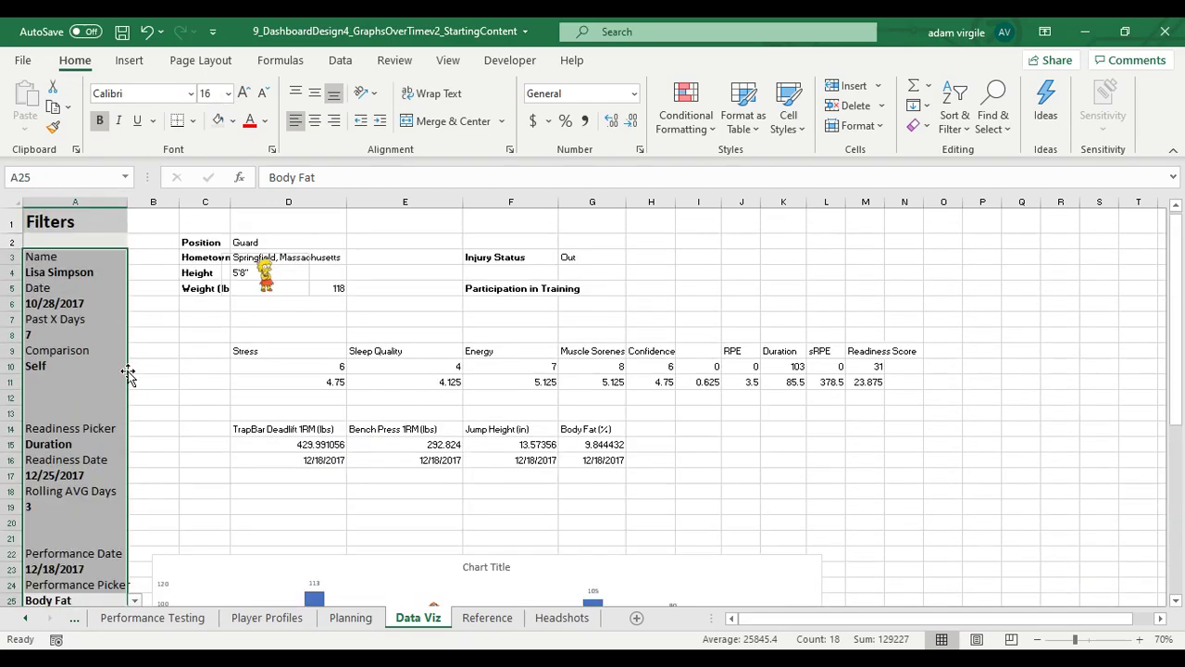
Step: Fill the filter value cells A4, A6, A8, A10, A15, A17, A19, A23 and A25 with light blue
left_click(93, 305)
left_click(74, 269)
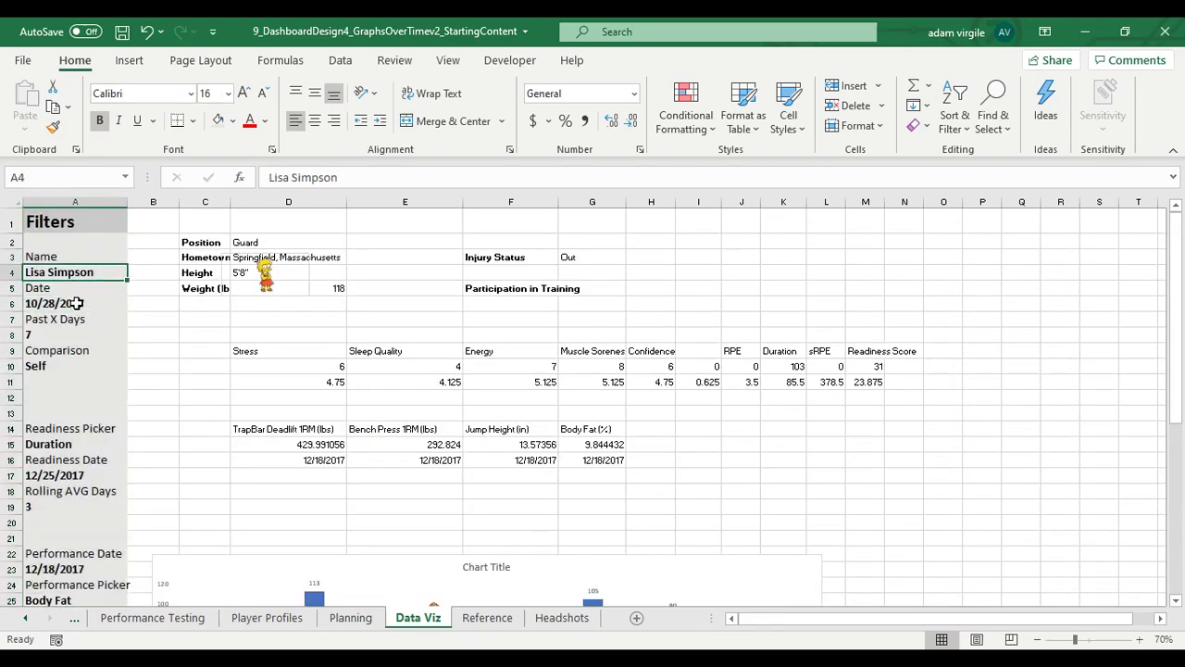
left_click(77, 303, "ctrl")
left_click(63, 334, "ctrl")
left_click(61, 365, "ctrl")
left_click(65, 446, "ctrl")
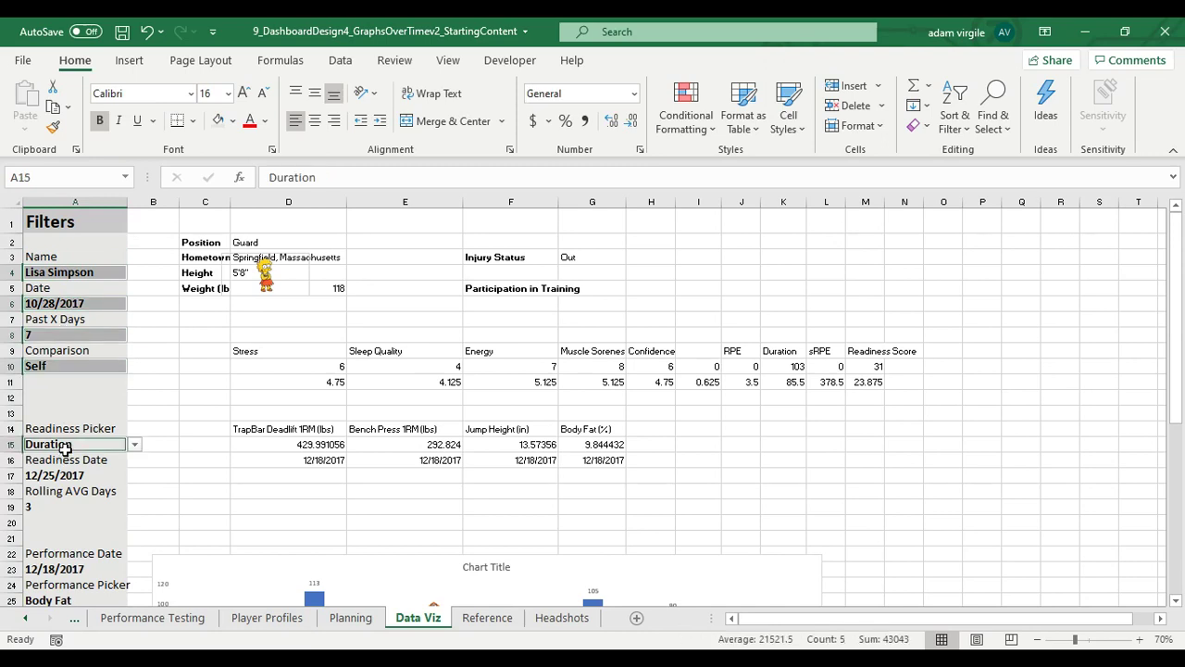
left_click(65, 474, "ctrl")
left_click(61, 505, "ctrl")
scroll(78, 505, "down", 2)
left_click(81, 466, "ctrl")
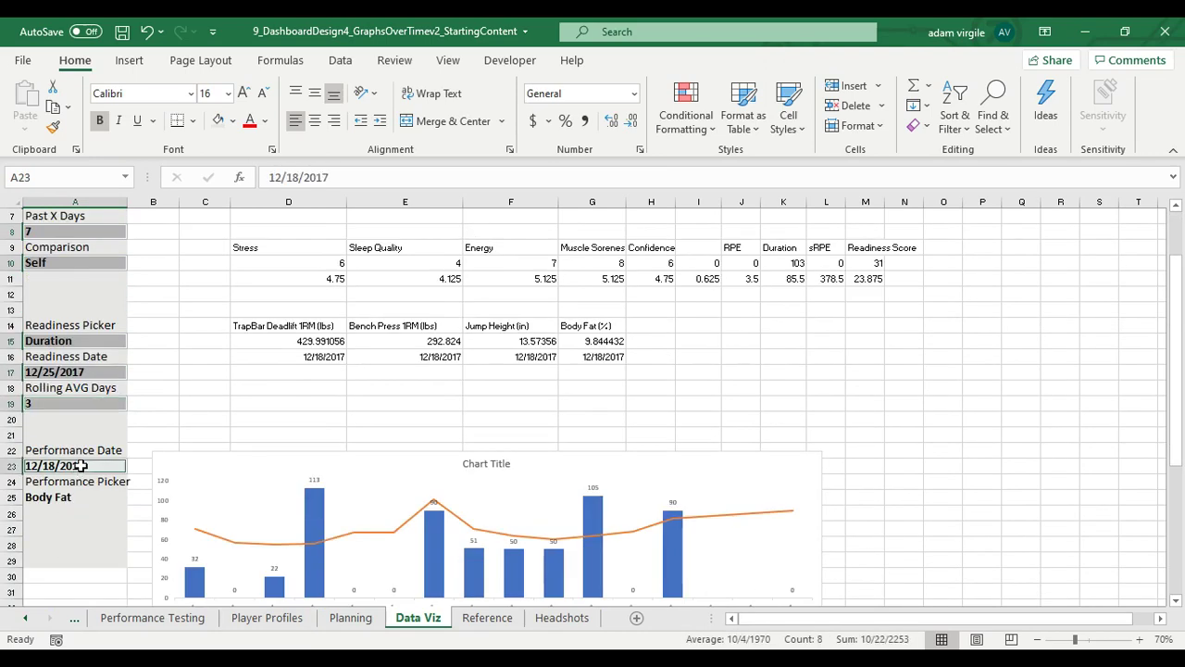
left_click(74, 496, "ctrl")
left_click(233, 121)
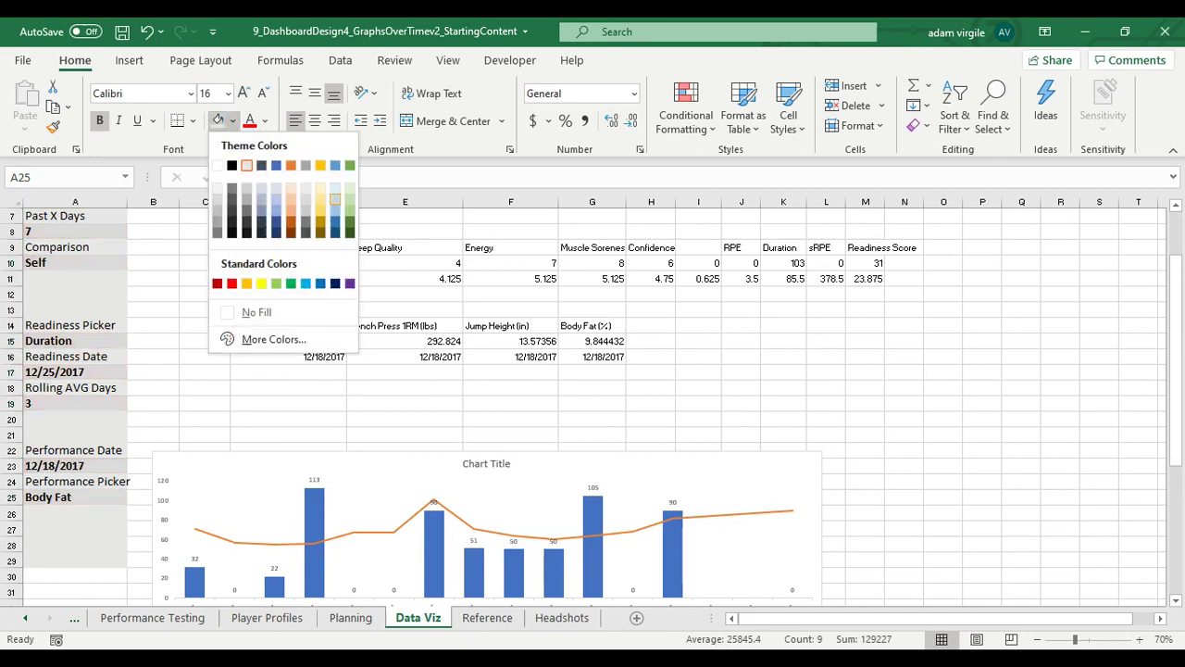
left_click(335, 199)
left_click(141, 292)
scroll(167, 299, "up", 2)
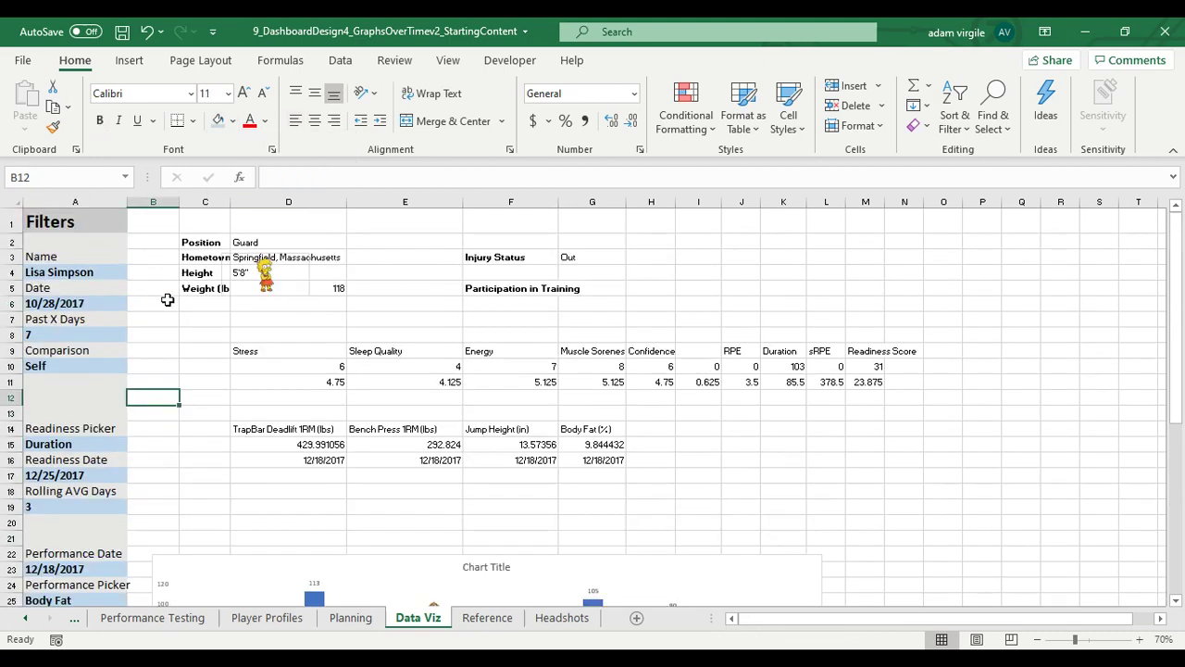
left_click_drag(148, 227, 887, 216)
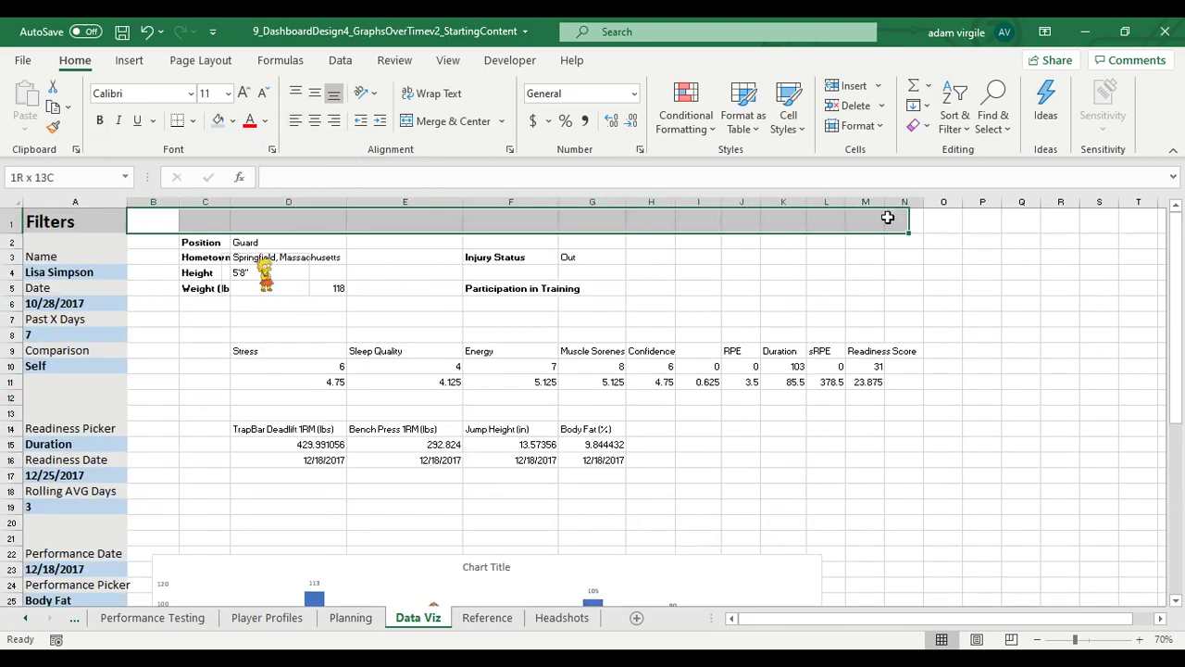
left_click(443, 121)
type("P")
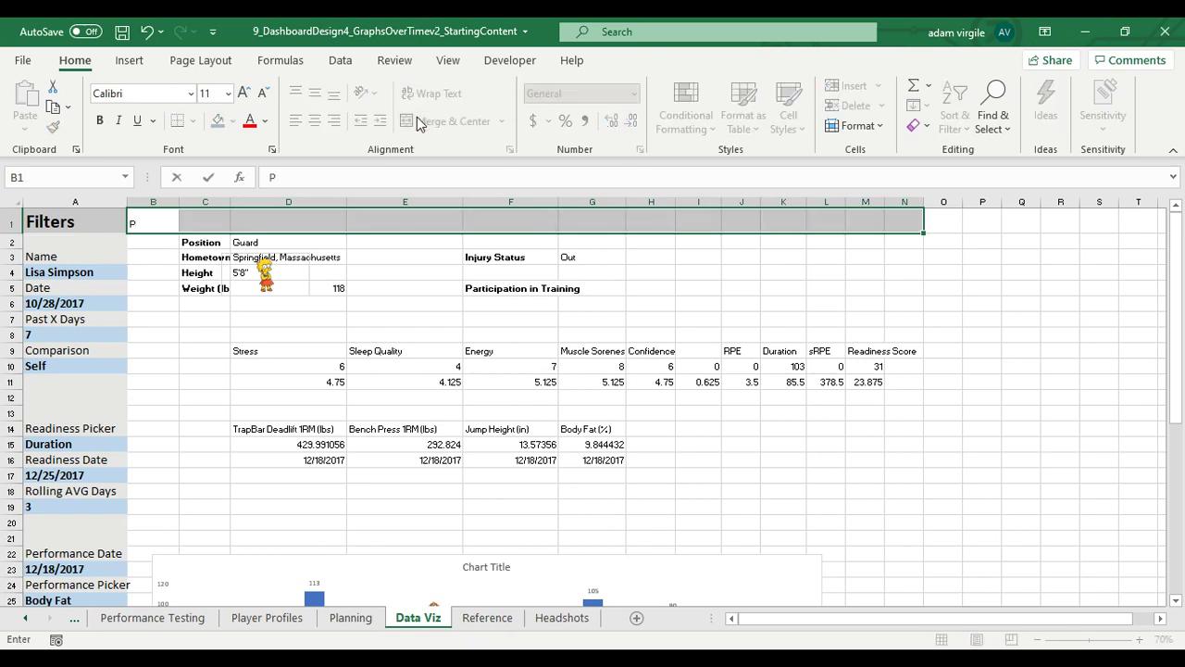
key("Escape")
left_click(389, 259)
Step: Merge and center B1:N1 and enter the title PERFORMANCE PROFILE
left_click_drag(156, 222, 933, 208)
left_click(435, 123)
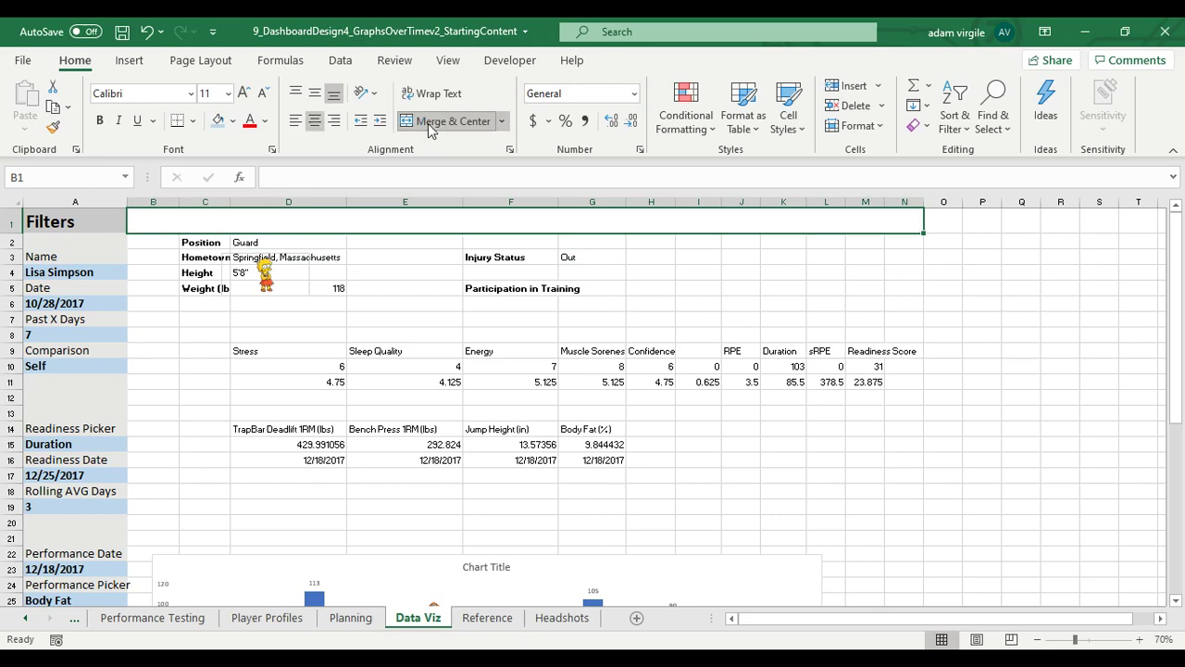
type("PERFORMANCE PROFILE")
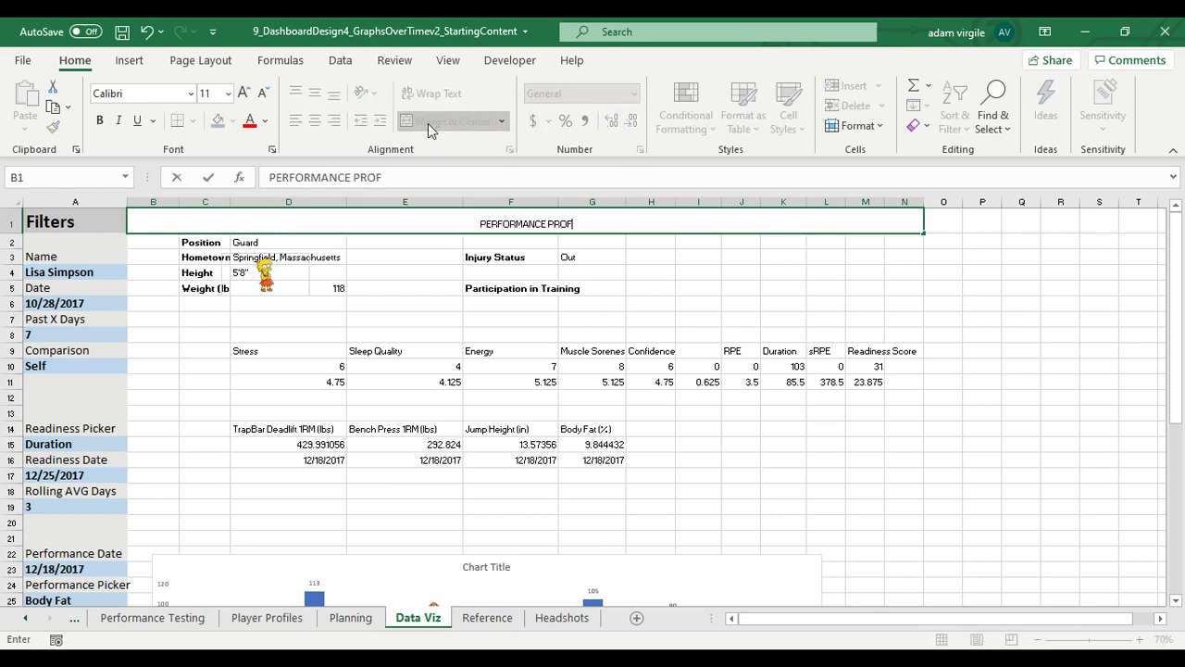
key("Return")
Step: Make the PERFORMANCE PROFILE title bold at font size 24 and fill its cell with Gold, Accent 4
left_click(526, 220)
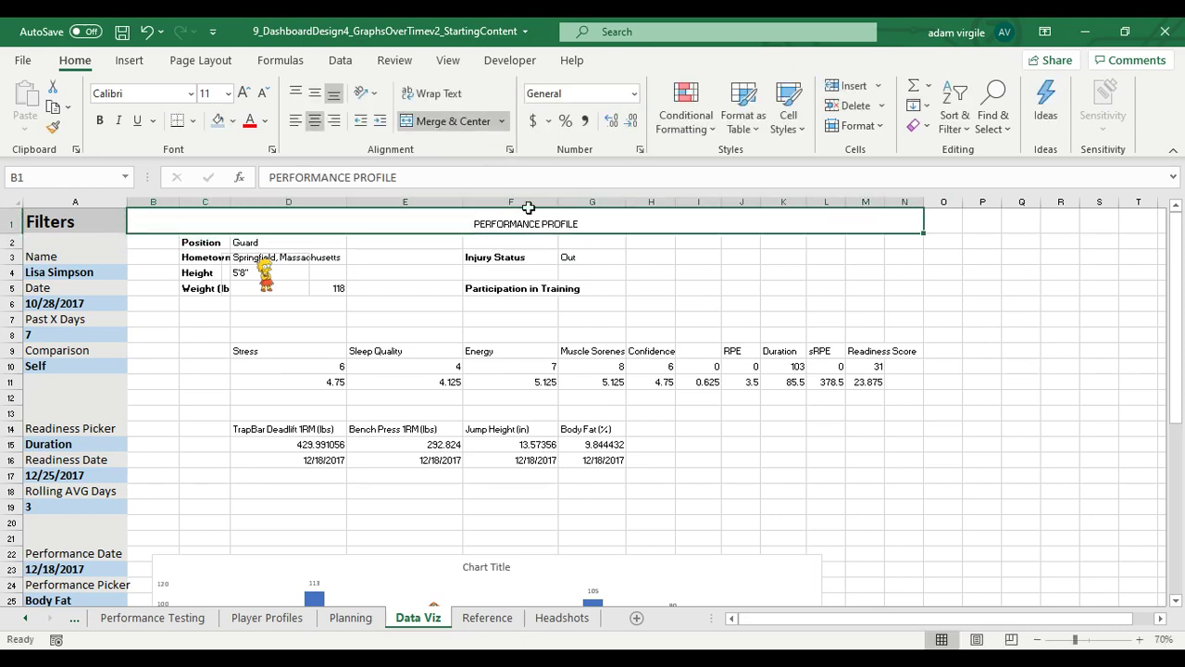
key("ctrl+b")
left_click(210, 91)
type("2")
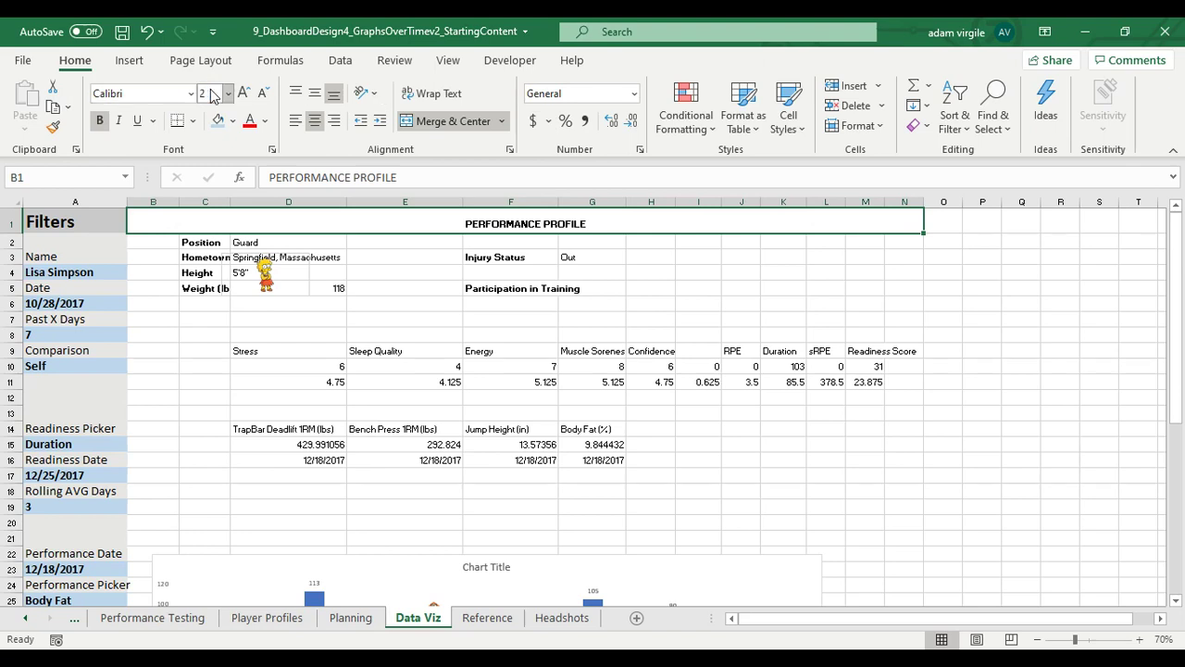
type("4")
key("Return")
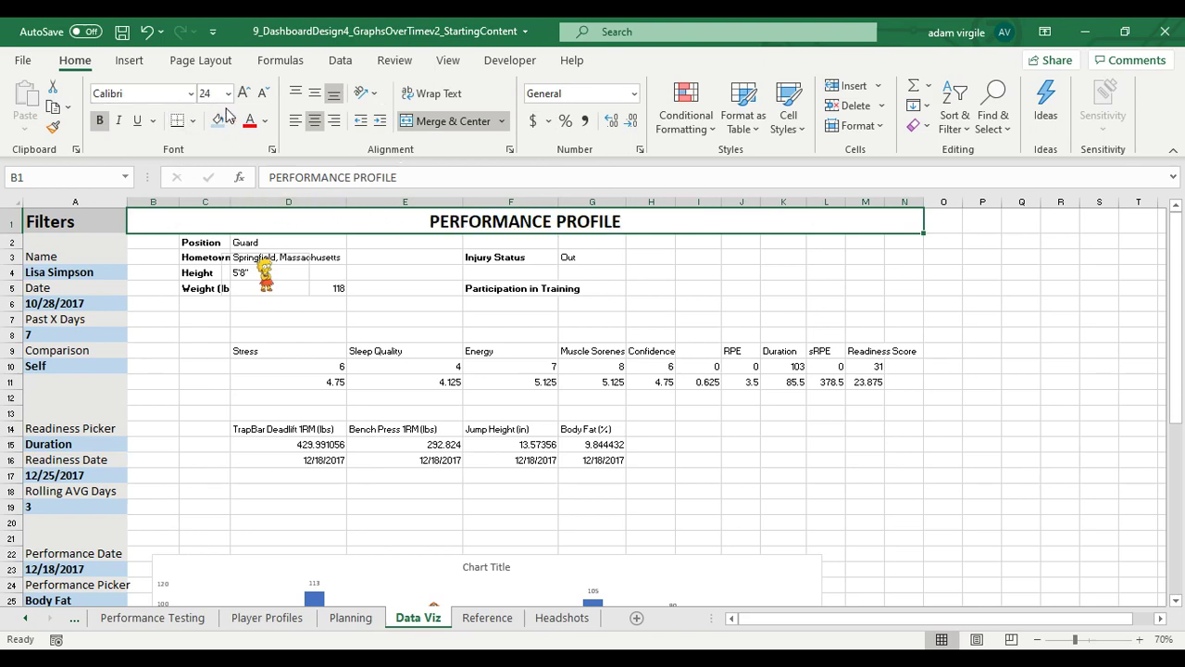
left_click(233, 120)
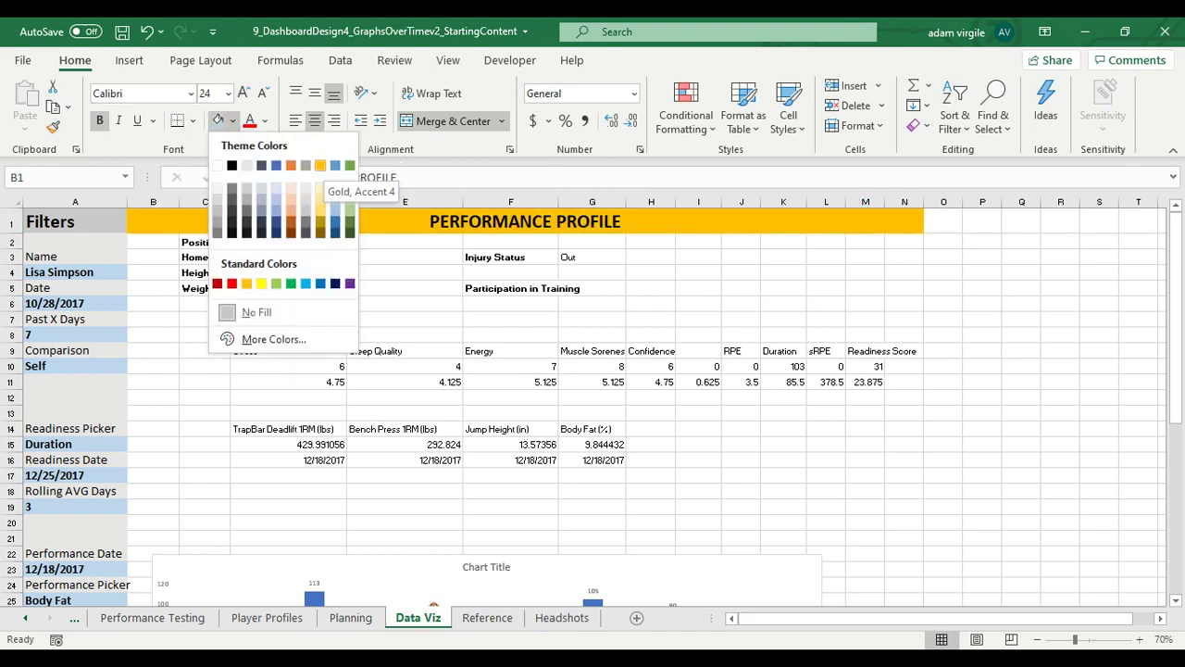
left_click(320, 165)
Step: Shift the position, hometown, height and weight block to D2:E5 and move the headshot beside it over columns B and C
left_click(305, 273)
left_click(236, 257)
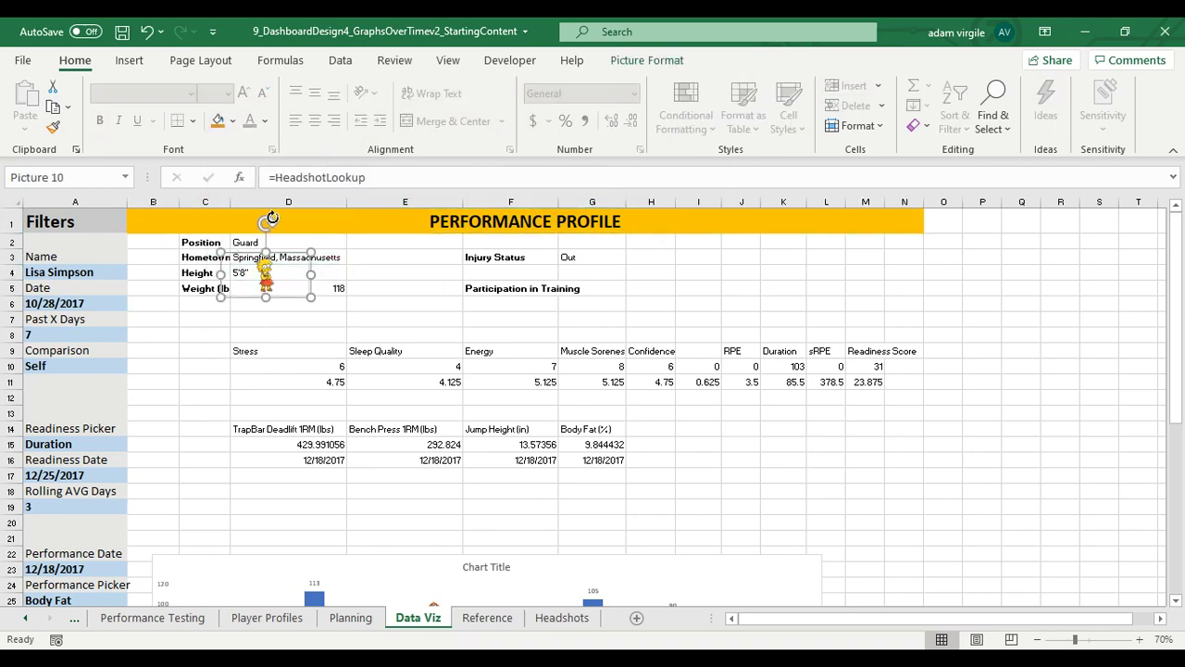
left_click_drag(220, 241, 389, 300)
left_click(294, 272)
left_click_drag(293, 272, 146, 250)
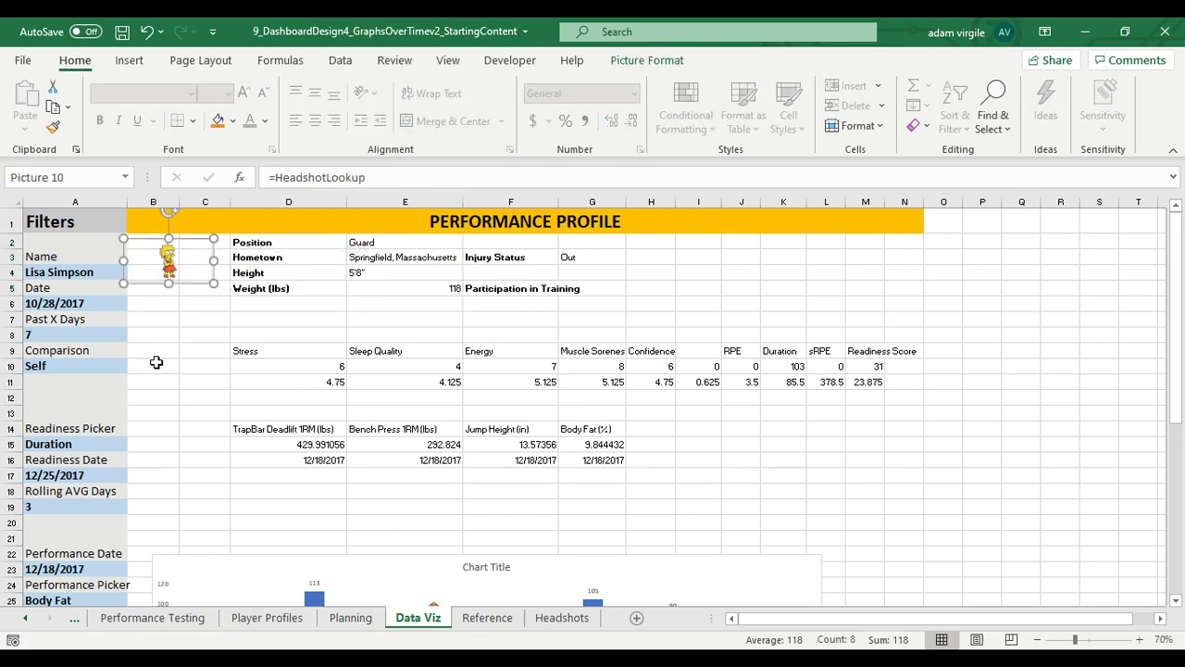
Step: Fill the cells behind the headshot, B2:C6, with white and center the picture across columns B and C
left_click_drag(140, 303, 216, 238)
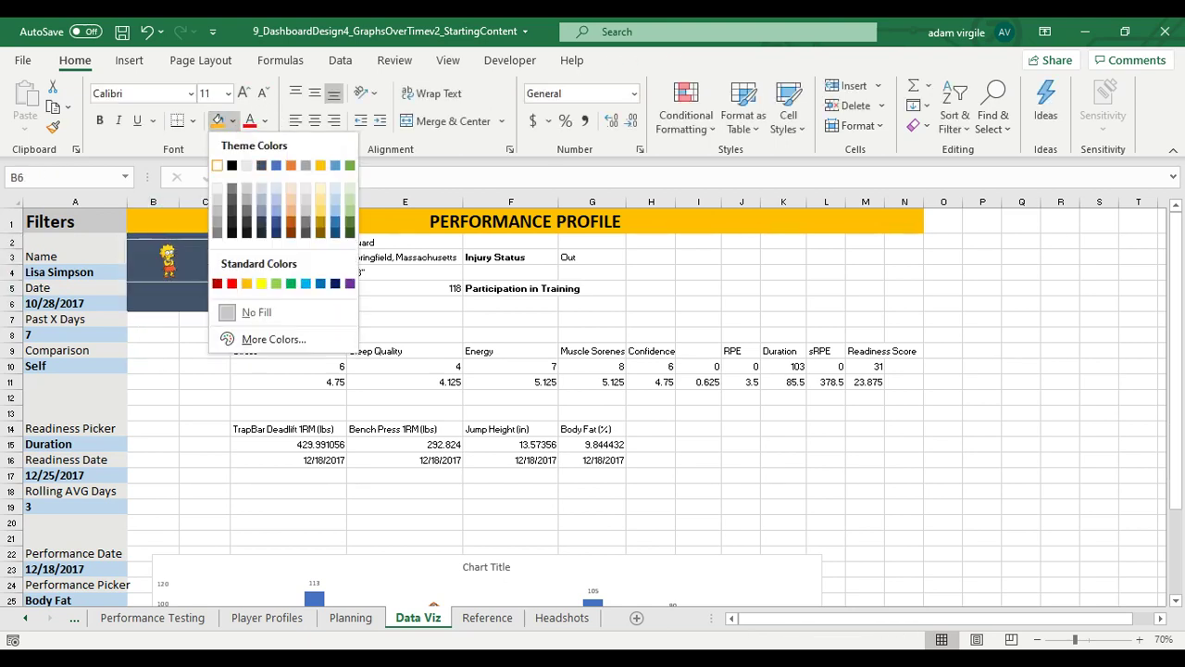
left_click(217, 165)
left_click(196, 267)
Step: Move the Injury Status label to G2, the Participation in Training label to I2 and the participation value to I3
left_click(248, 241)
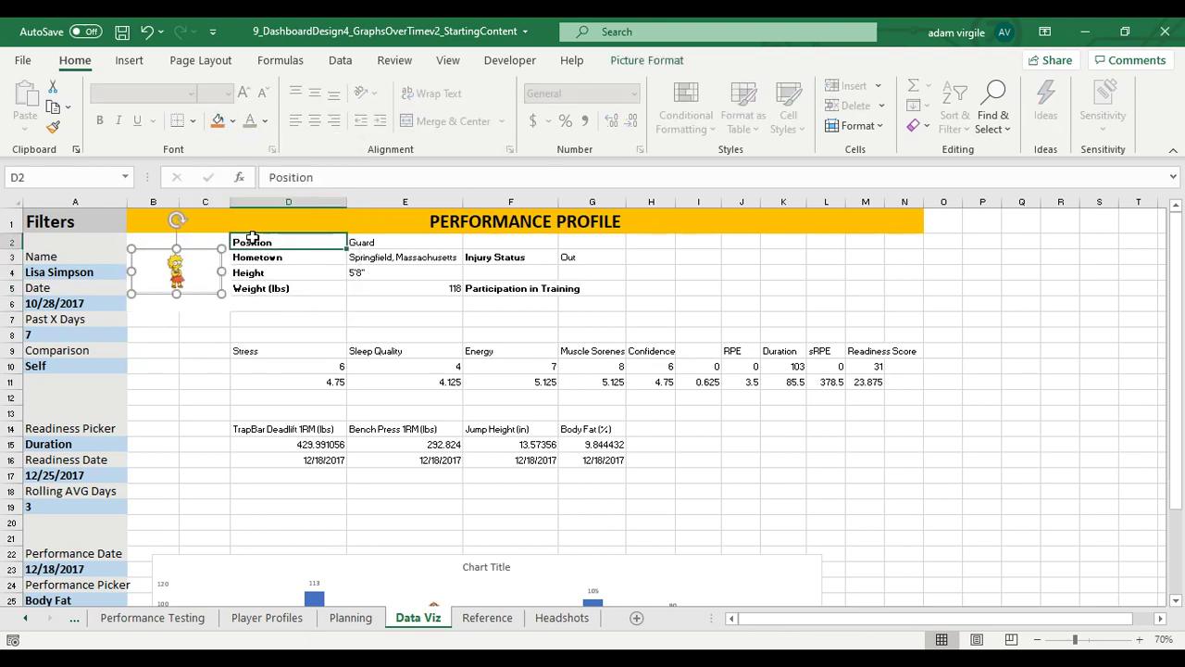
left_click_drag(256, 237, 597, 251)
left_click(524, 288)
left_click_drag(535, 282, 704, 254)
left_click(693, 365)
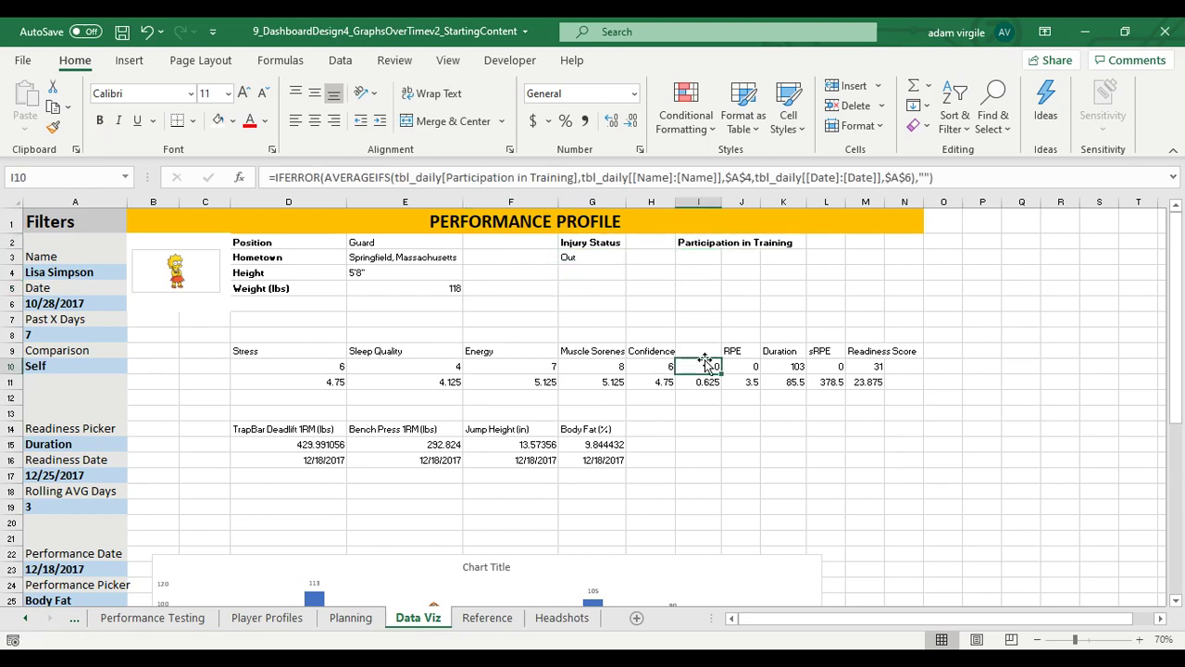
left_click_drag(706, 362, 705, 258)
Step: Move the Injury Status label to D6 and shift the readiness and performance tables down three rows to start in row 12
left_click(608, 243)
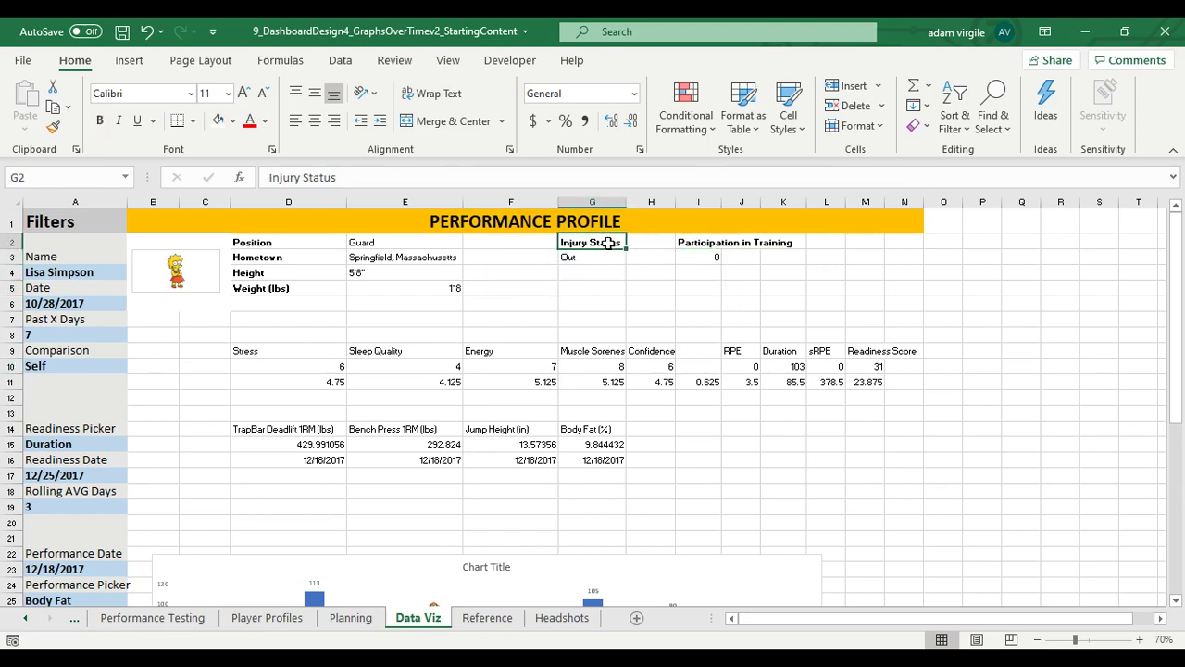
left_click_drag(608, 243, 294, 310)
left_click_drag(244, 349, 889, 459)
left_click_drag(841, 345, 838, 391)
left_click(318, 298)
Step: Move the injury status value to E6 and the Participation in Training label and value to D7 and E7
left_click(576, 256)
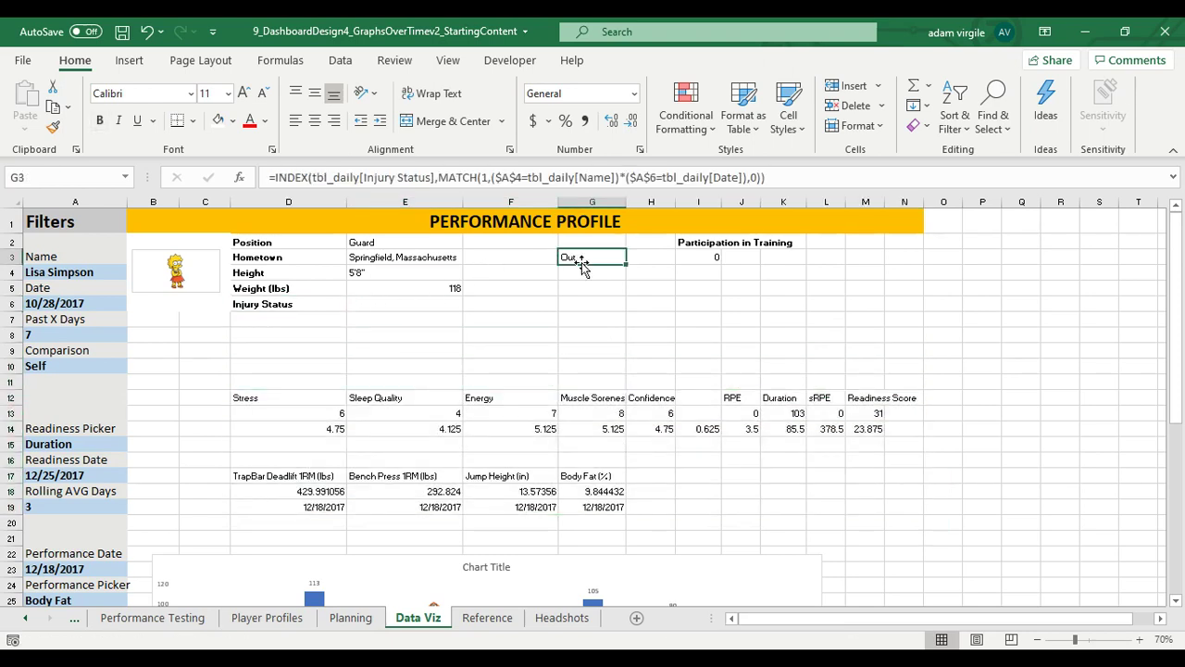
left_click_drag(583, 264, 437, 297)
left_click(715, 246)
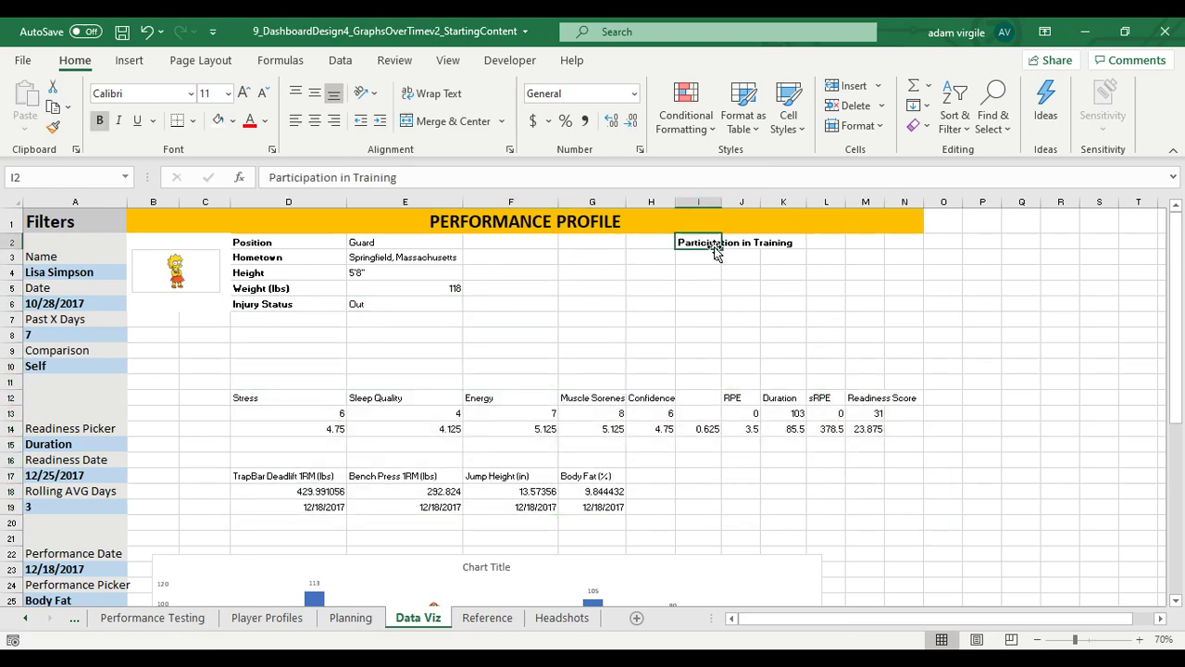
left_click_drag(720, 246, 273, 322)
left_click(697, 257)
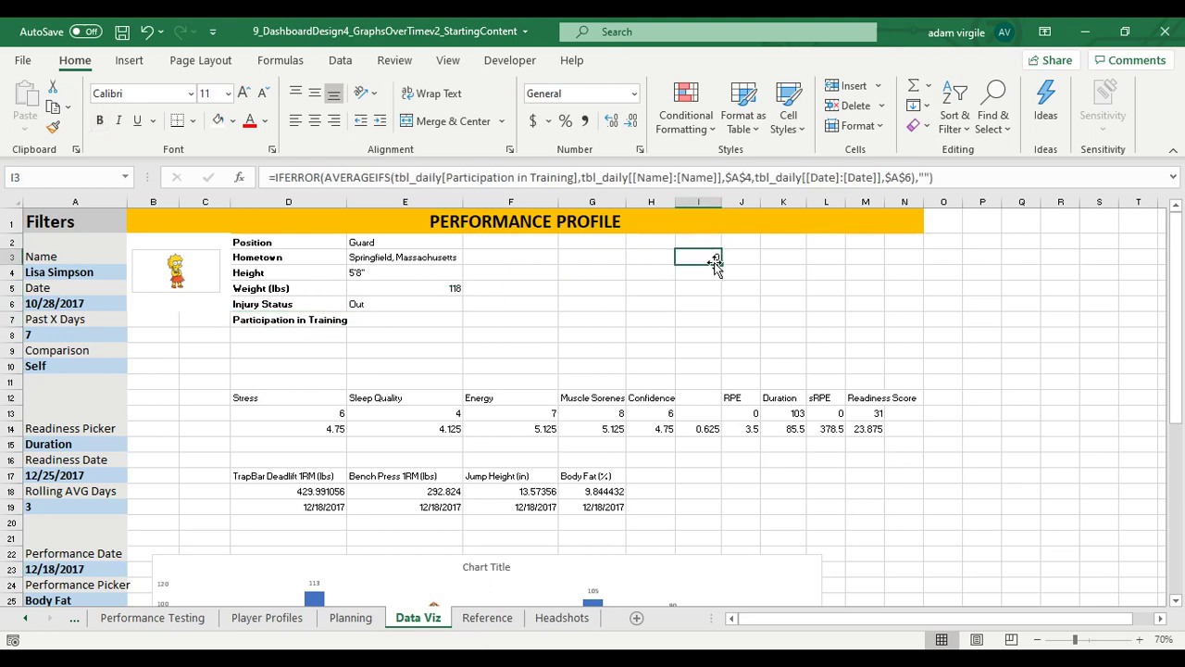
left_click_drag(720, 259, 437, 326)
left_click(399, 243)
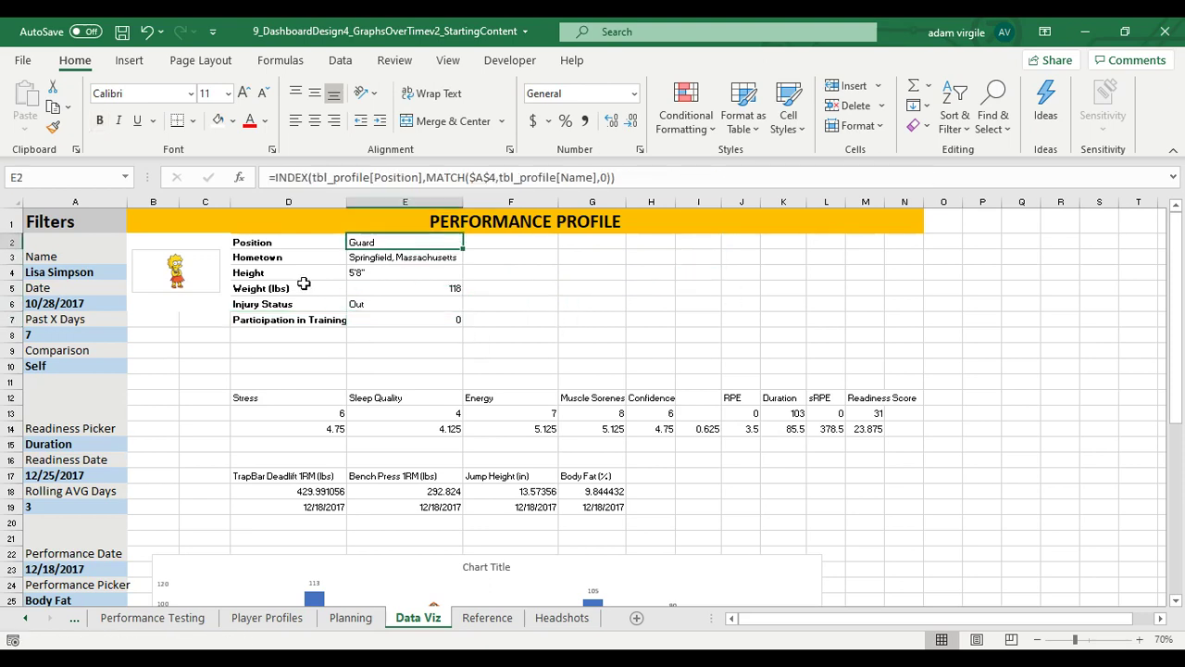
Step: Move the Readiness Score block to G3:G5 and the sRPE block to I3:I5
left_click_drag(590, 242, 677, 349)
scroll(704, 366, "down", 1)
left_click_drag(871, 342, 595, 252)
scroll(873, 361, "up", 1)
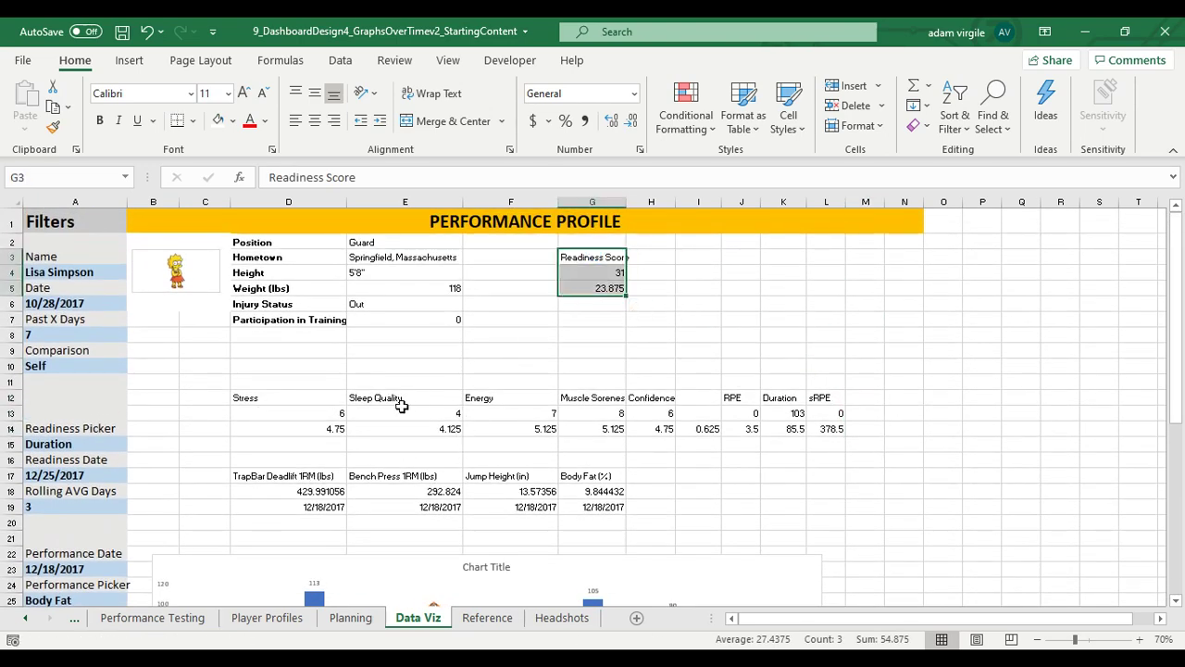
left_click_drag(806, 397, 696, 266)
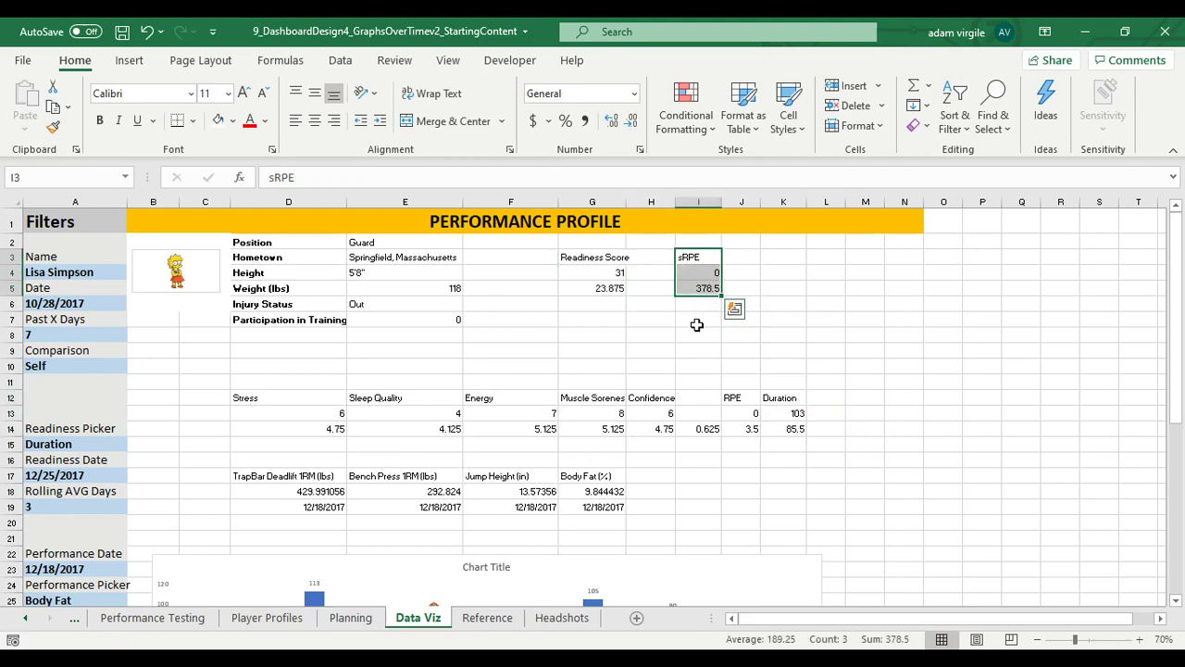
left_click(689, 315)
left_click_drag(822, 257, 910, 320)
left_click(801, 273)
left_click(910, 320)
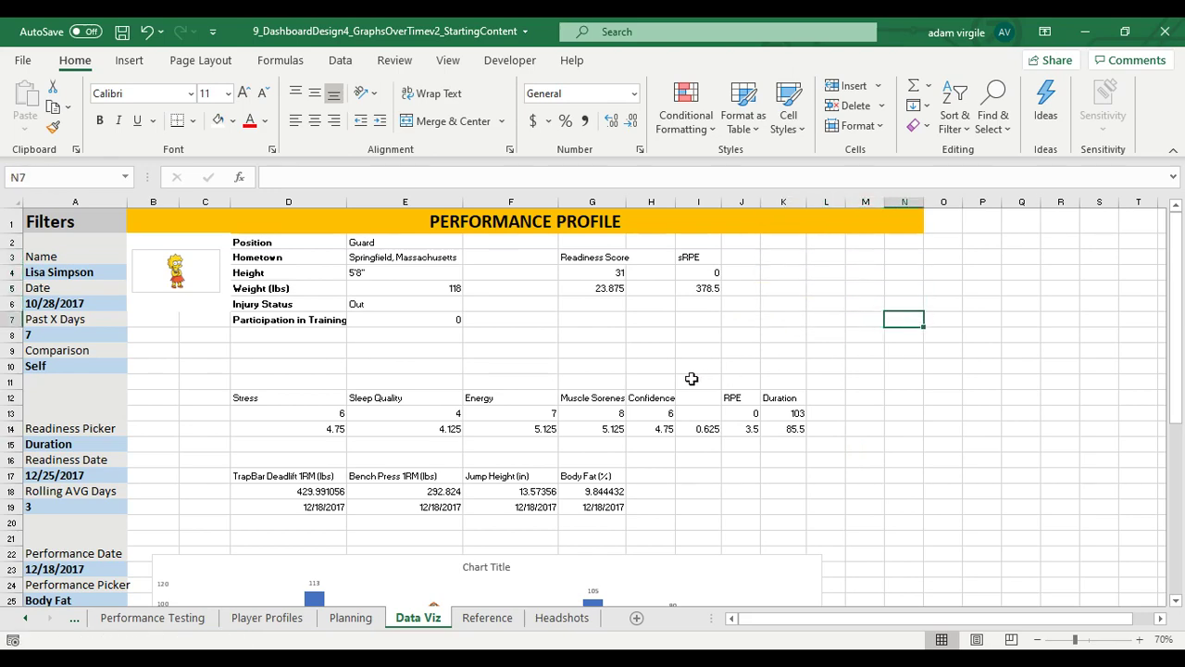
Step: Move the TrapBar Deadlift 1RM block to M12:M14 and the Bench Press 1RM block to M16:M18
scroll(389, 362, "down", 1)
left_click(306, 341)
left_click_drag(305, 341, 788, 372)
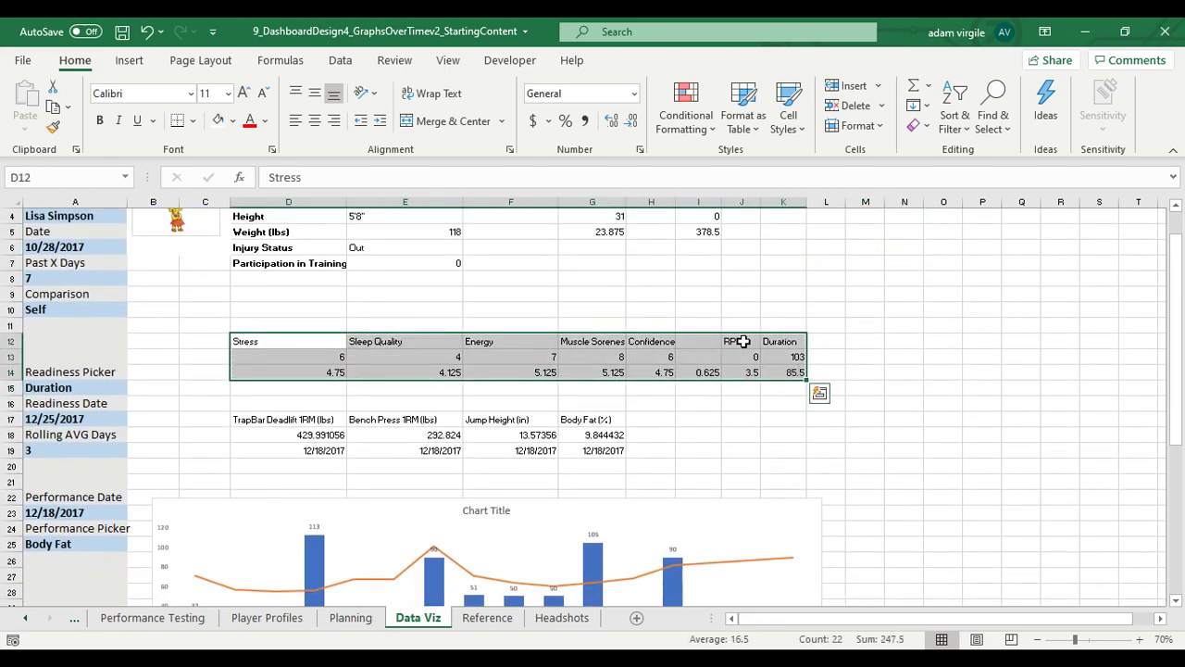
left_click_drag(738, 333, 738, 335)
left_click_drag(288, 421, 857, 337)
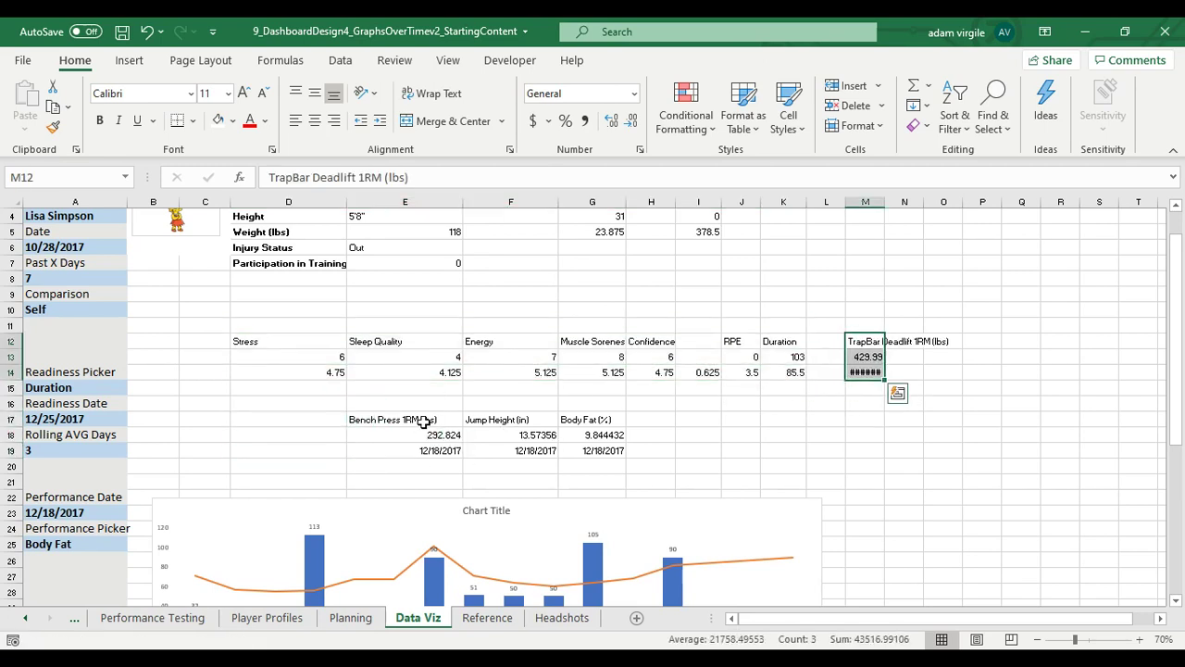
left_click_drag(419, 419, 866, 404)
Step: Move the Jump Height block to O12:O14 and the Body Fat block to O16:O18
mouse_move(519, 419)
left_mouse_down()
mouse_move(524, 450)
mouse_move(555, 418)
mouse_move(512, 422)
left_mouse_up()
scroll(860, 291, "up", 1)
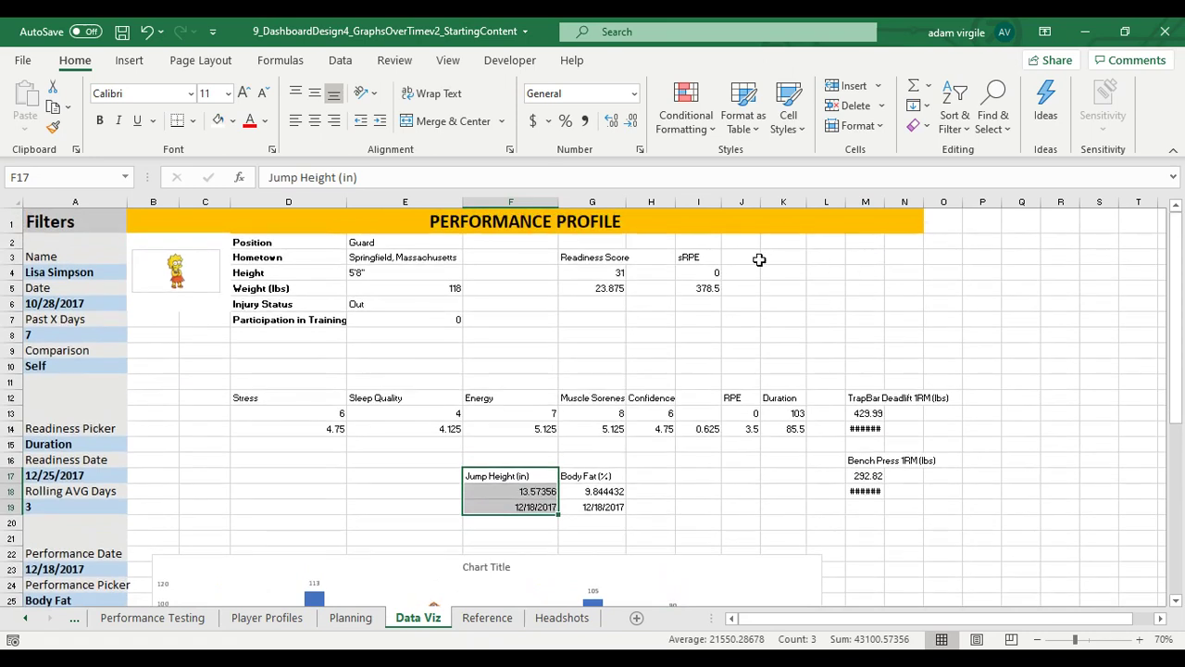
left_click(503, 474)
left_click(541, 461, "shift")
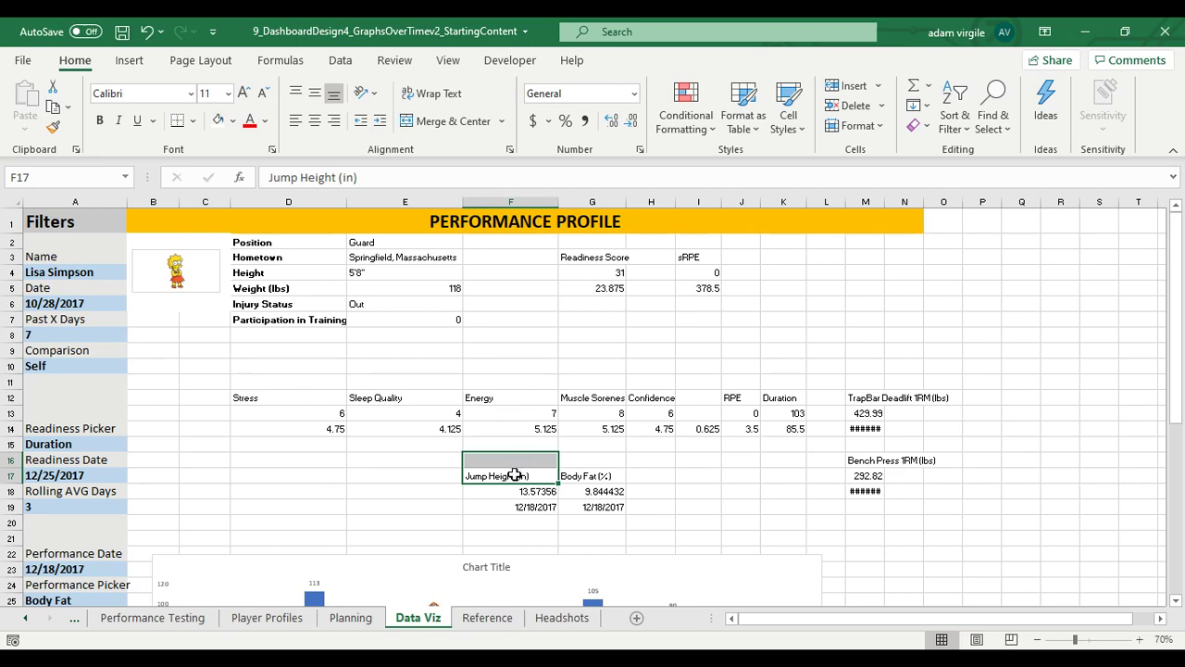
left_click_drag(515, 474, 965, 409)
left_click_drag(604, 475, 945, 467)
left_click_drag(804, 272, 834, 272)
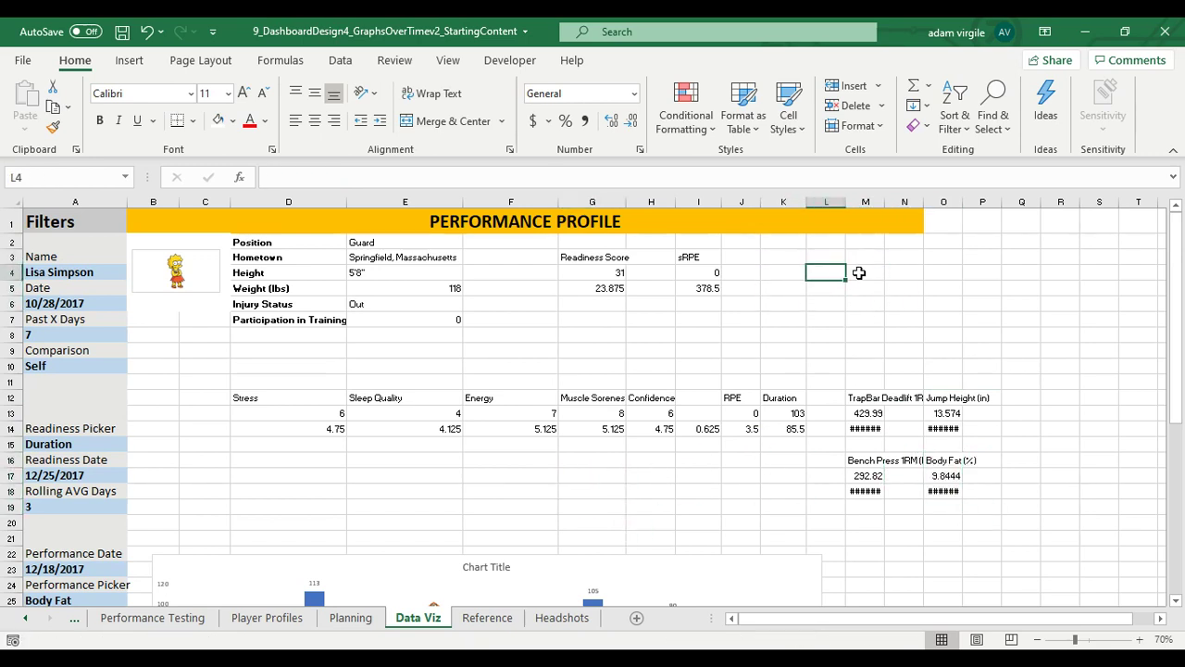
left_click(276, 398)
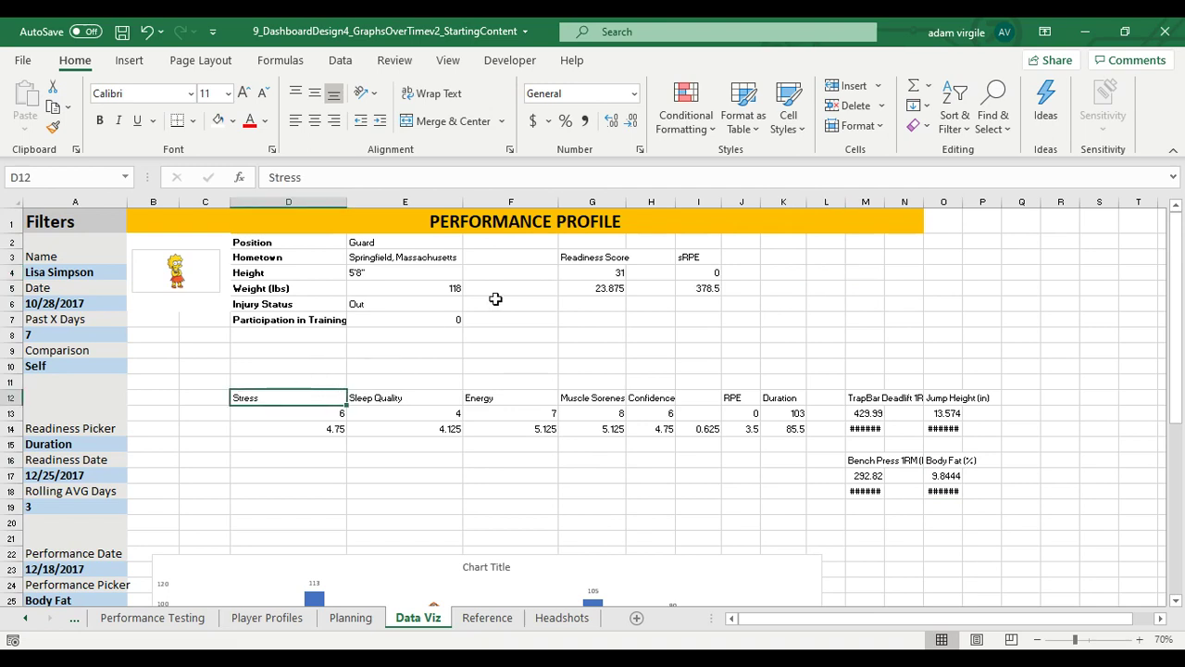
left_click_drag(585, 261, 587, 287)
left_click_drag(673, 261, 690, 295)
left_click_drag(596, 261, 588, 289)
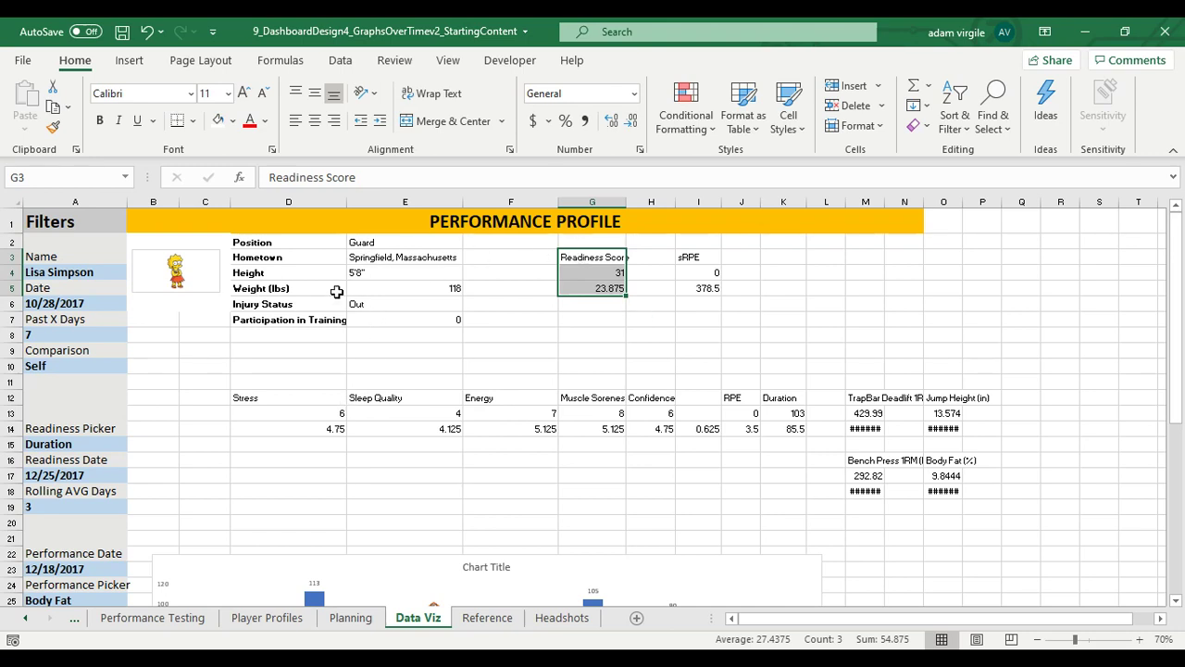
left_click_drag(300, 396, 299, 416)
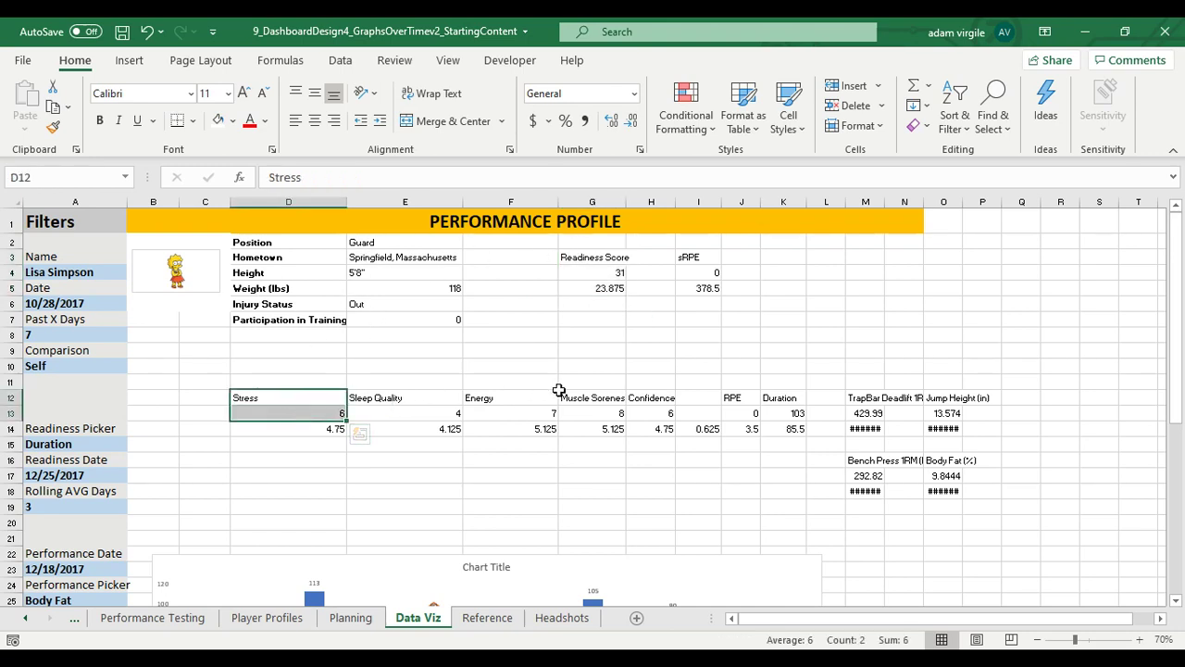
left_click_drag(607, 397, 608, 413)
Step: Move the Participation in Training average from I14 to F7 and delete its formula there
left_click(709, 428)
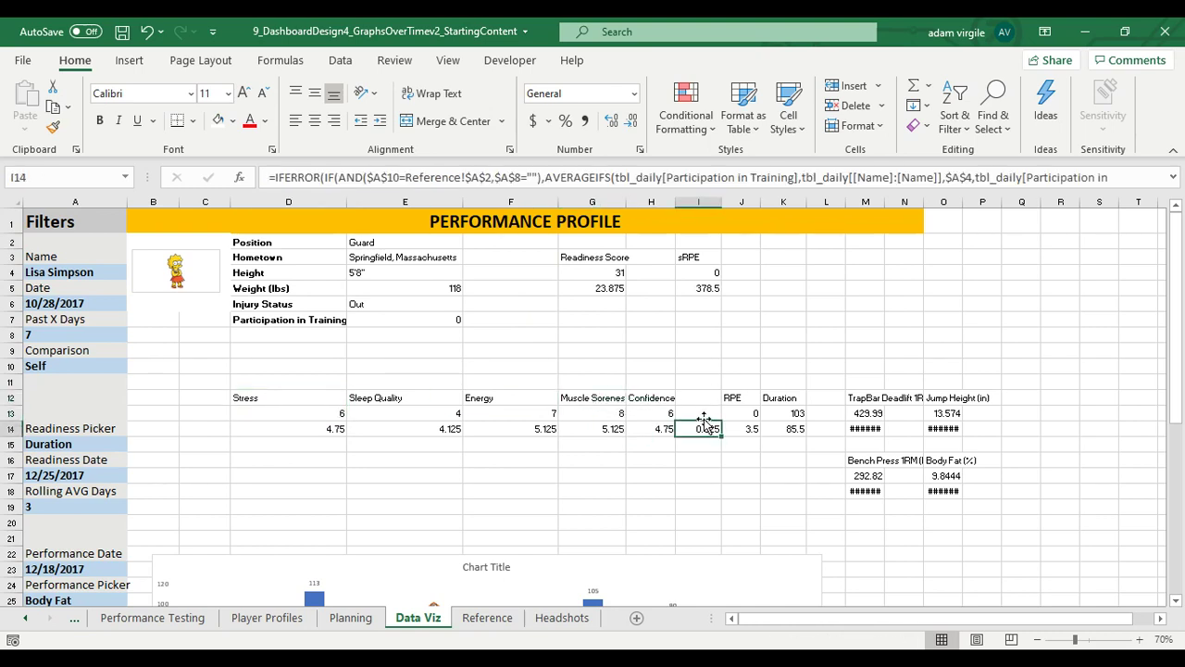
left_click_drag(704, 423, 505, 322)
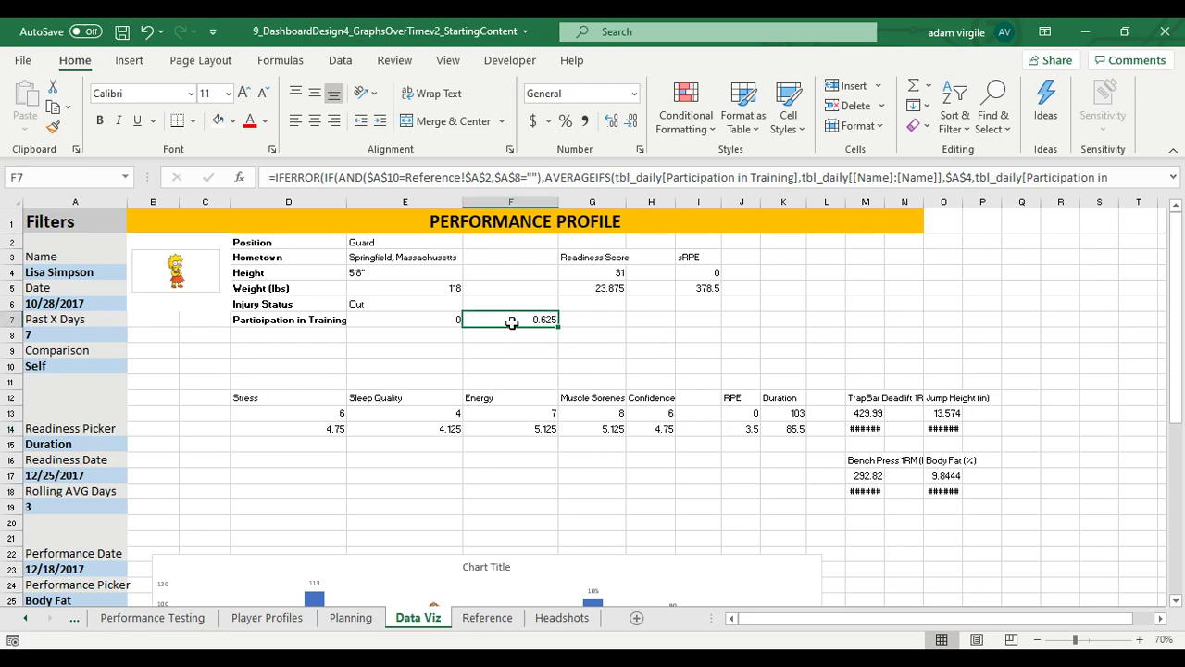
double_click(514, 324)
key("ctrl+shift+Home")
key("BackSpace")
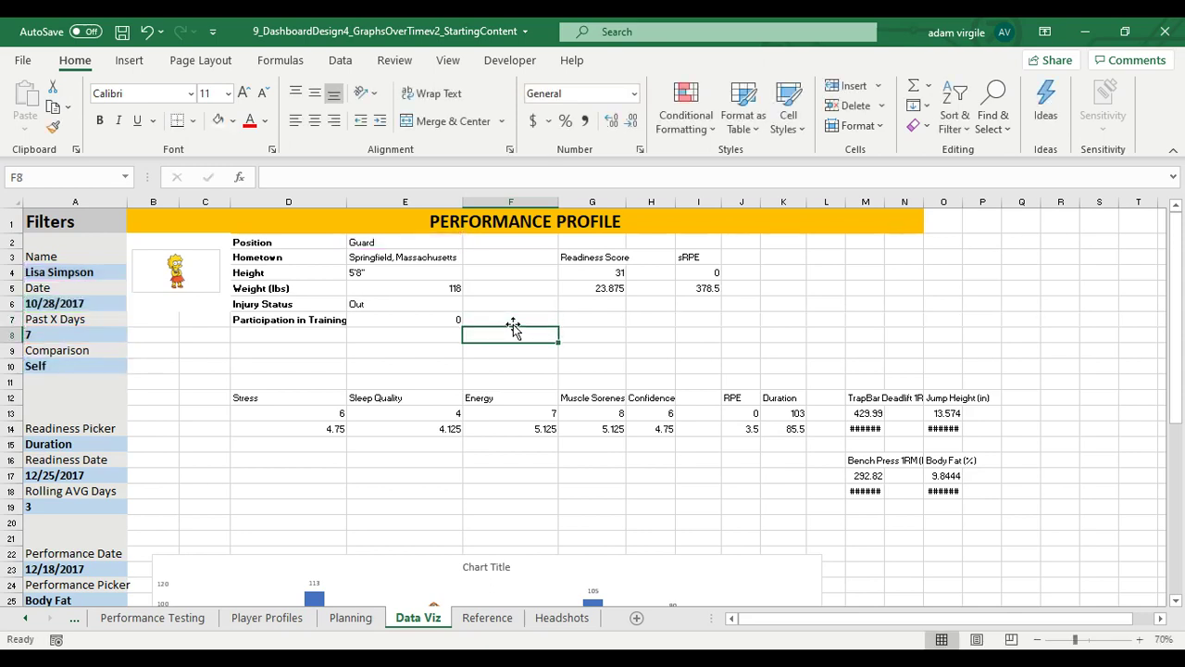
Step: Move the RPE and Duration blocks to I9:J11 and the Muscle Soreness and Confidence blocks to F9:G11
left_click_drag(738, 400, 740, 444)
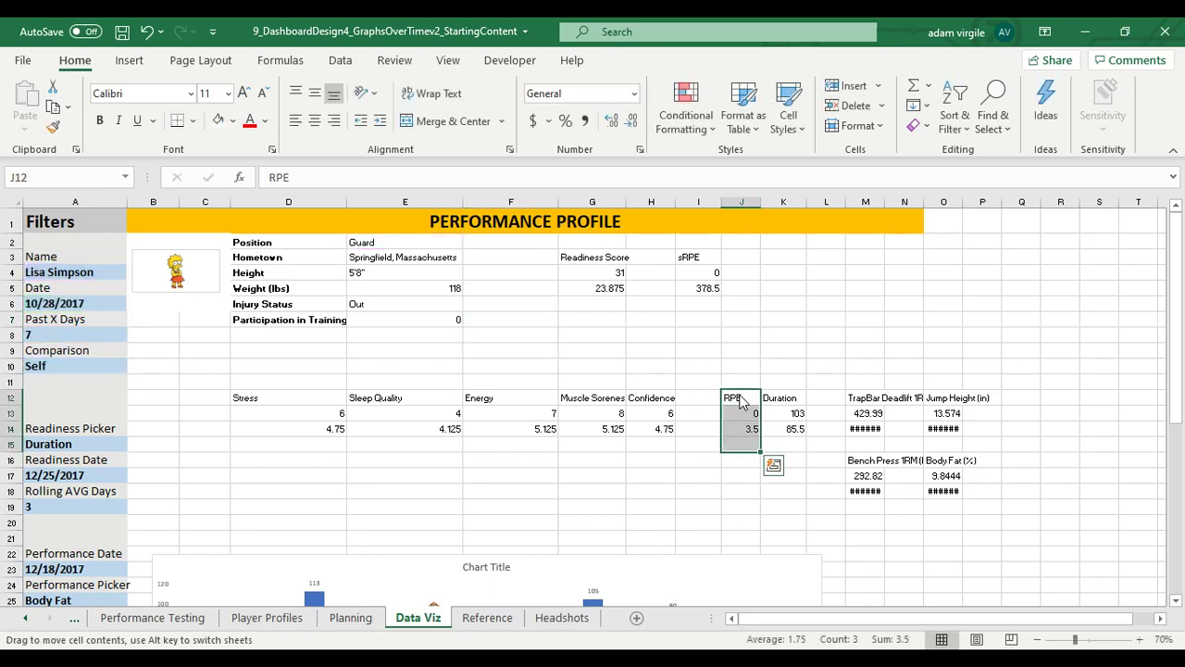
left_click_drag(741, 400, 710, 349)
left_click_drag(780, 396, 740, 346)
left_click_drag(652, 398, 500, 344)
Step: Move the Sleep Quality block to G12:G14 and the Stress block to F15:F17
left_click_drag(415, 402, 423, 431)
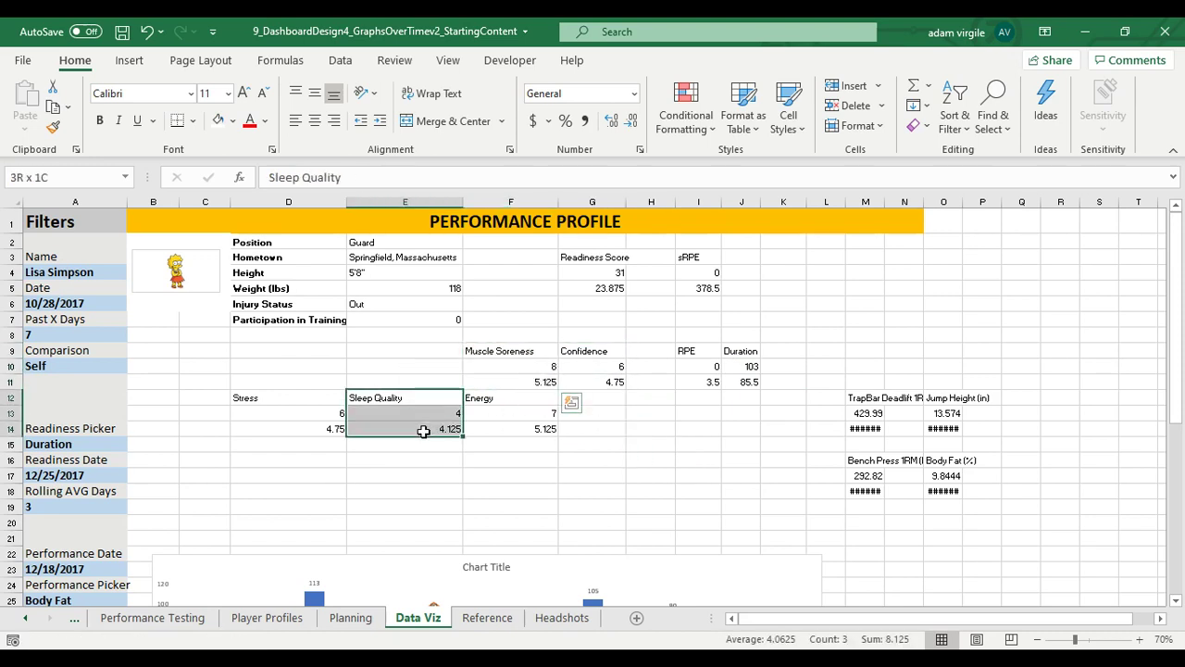
left_click(424, 398)
key("shift+Down")
key("shift+Down")
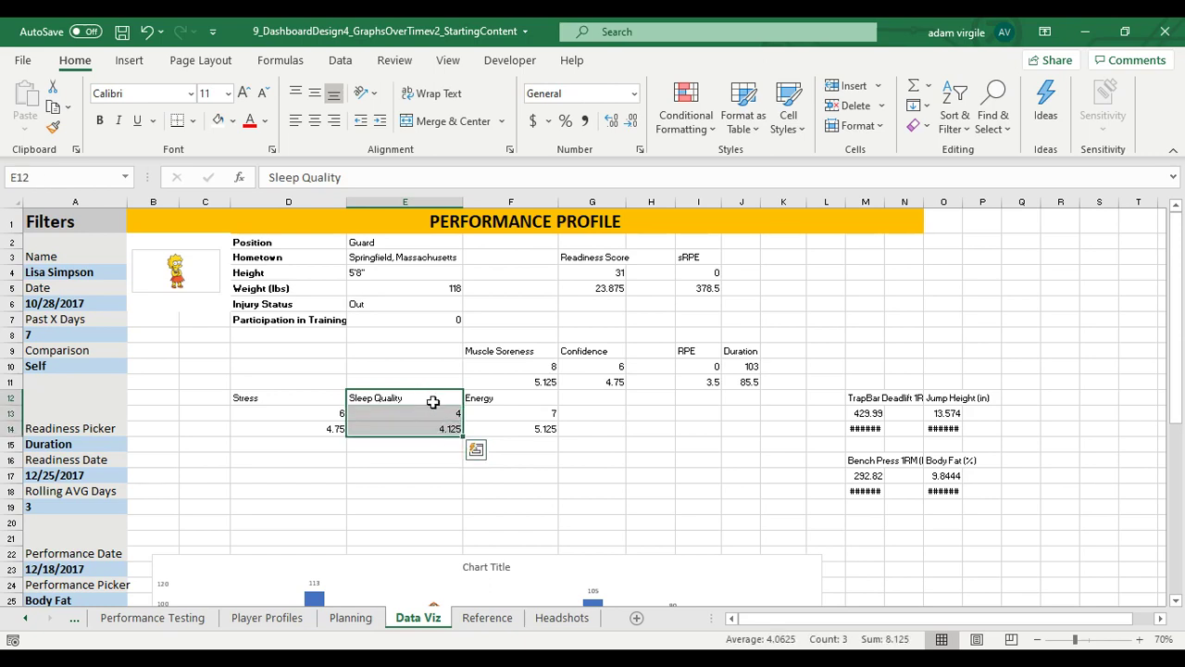
left_click_drag(435, 398, 645, 397)
left_click(310, 398)
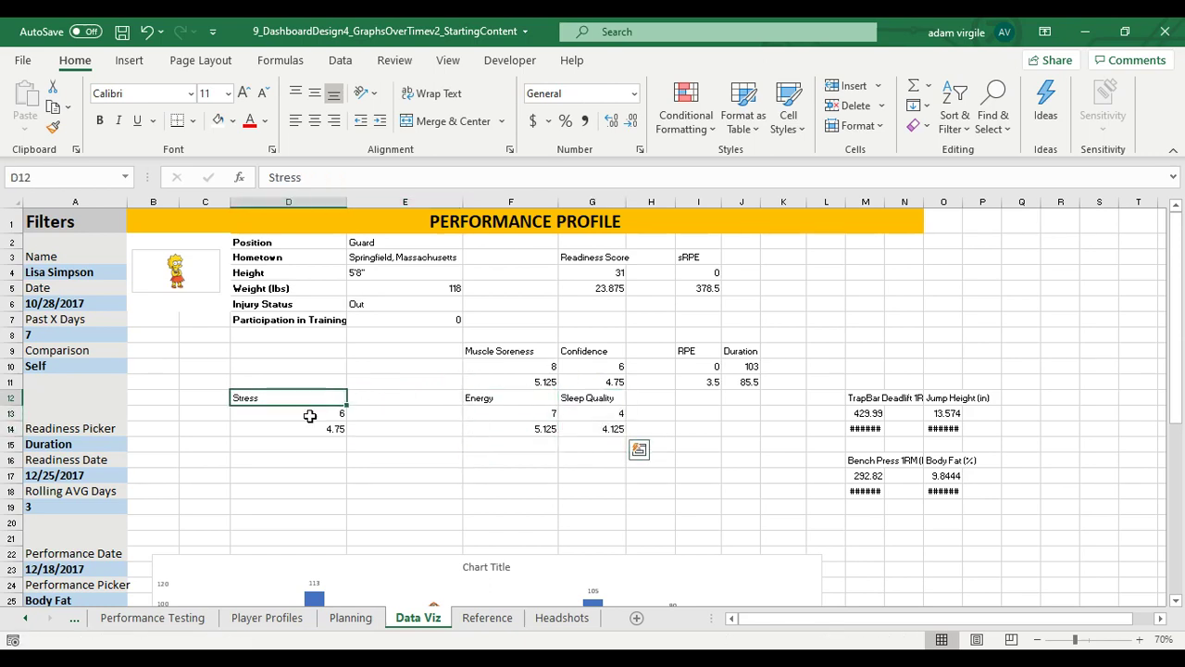
key("shift+Down")
key("shift+Down")
left_click_drag(310, 398, 550, 440)
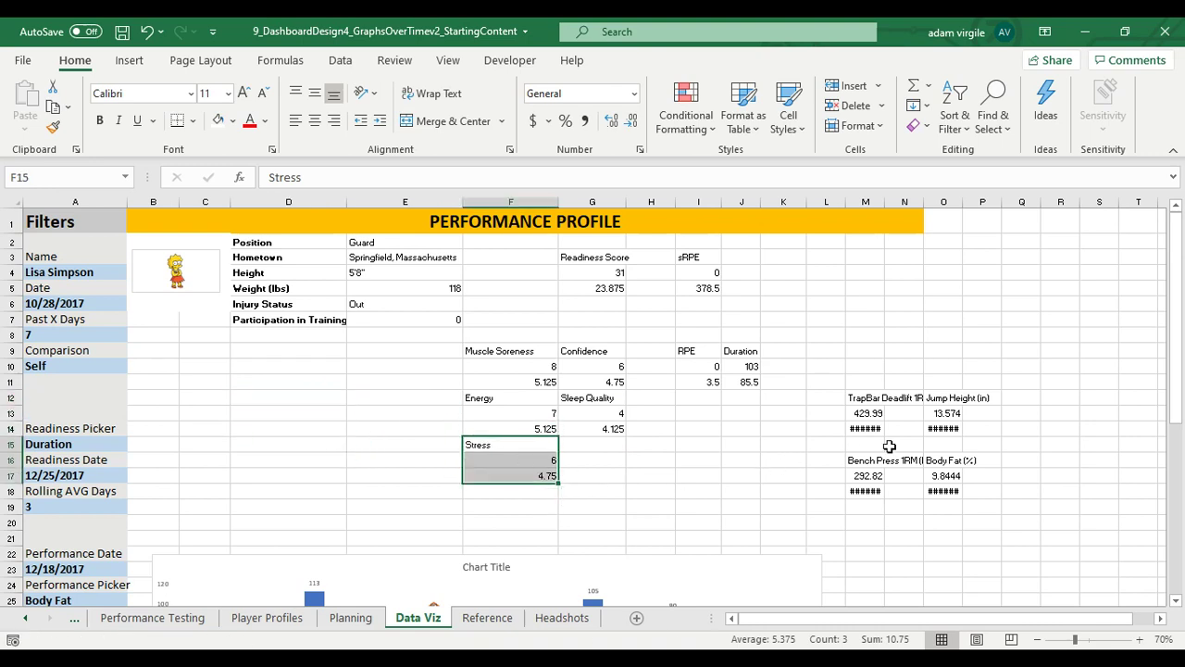
Step: Extend the merged and centered PERFORMANCE PROFILE title banner in row 1 through column Q
left_click_drag(887, 222, 1019, 220)
left_click(454, 121)
left_click(453, 121)
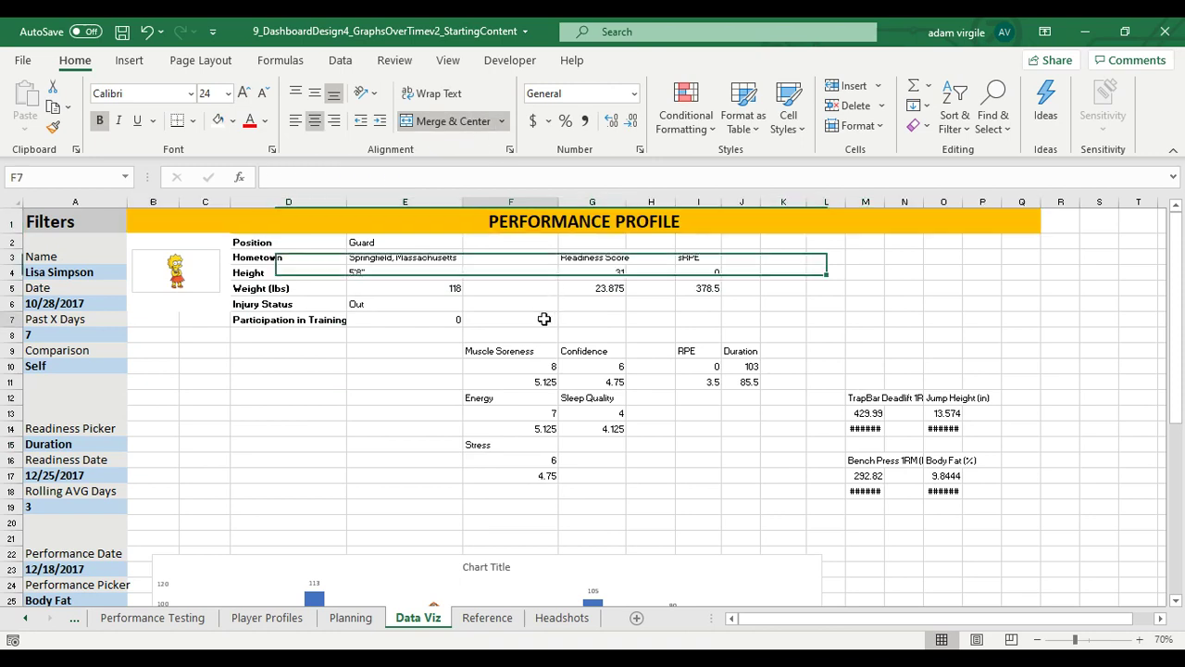
left_click(510, 320)
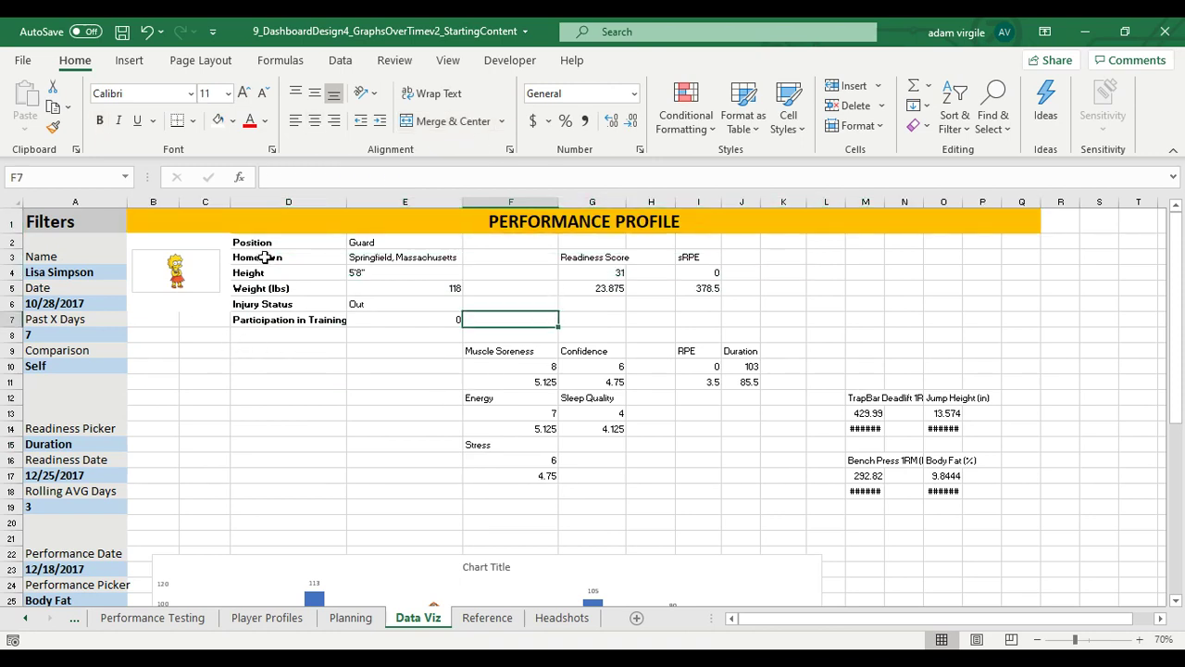
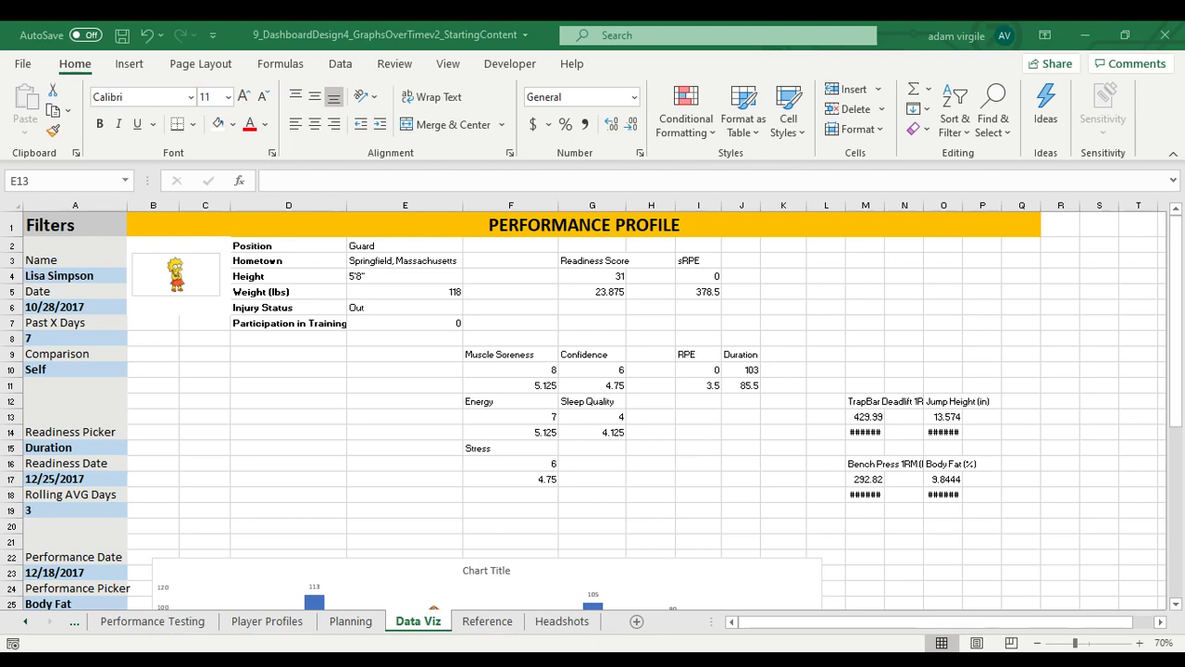
Step: Right-align the injury status and Participation in Training values in E6:E7
left_click(408, 309)
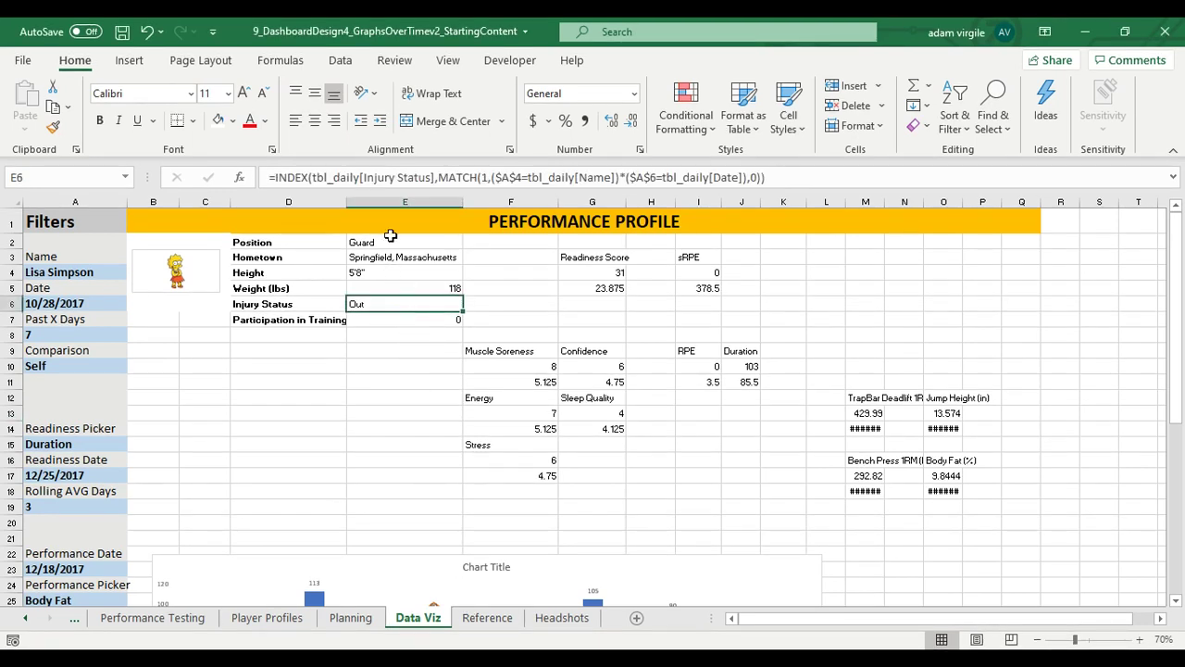
left_click_drag(415, 304, 419, 318)
Step: Start a new conditional formatting rule for the injury status value in E6
left_click(421, 304)
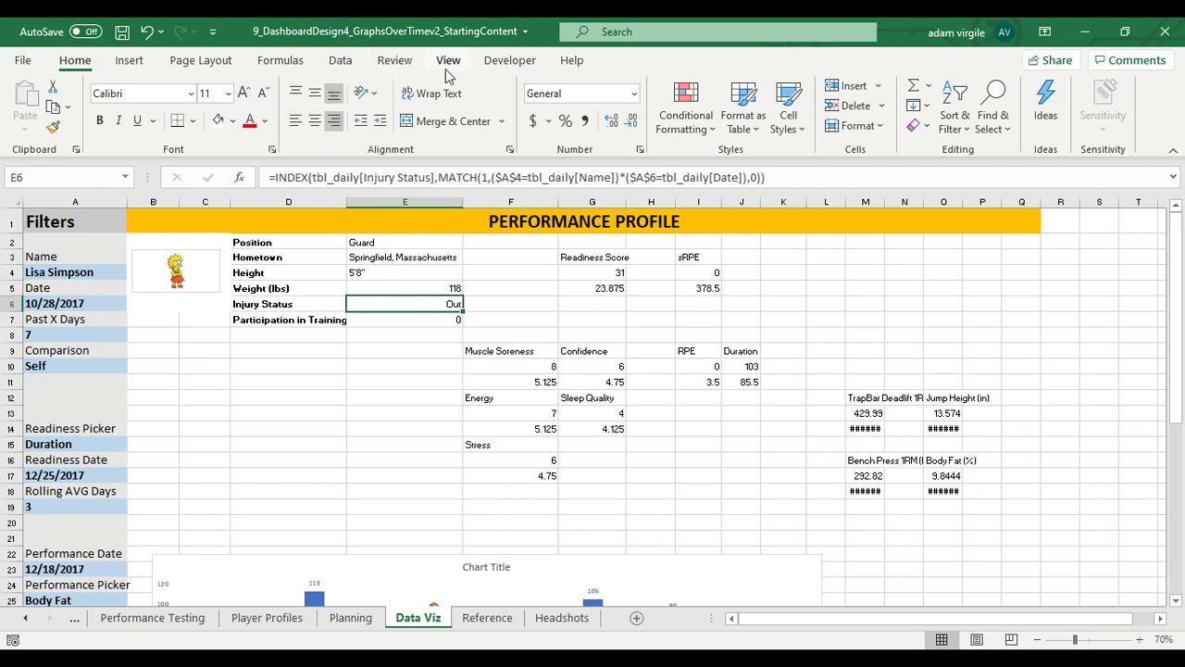
left_click(693, 129)
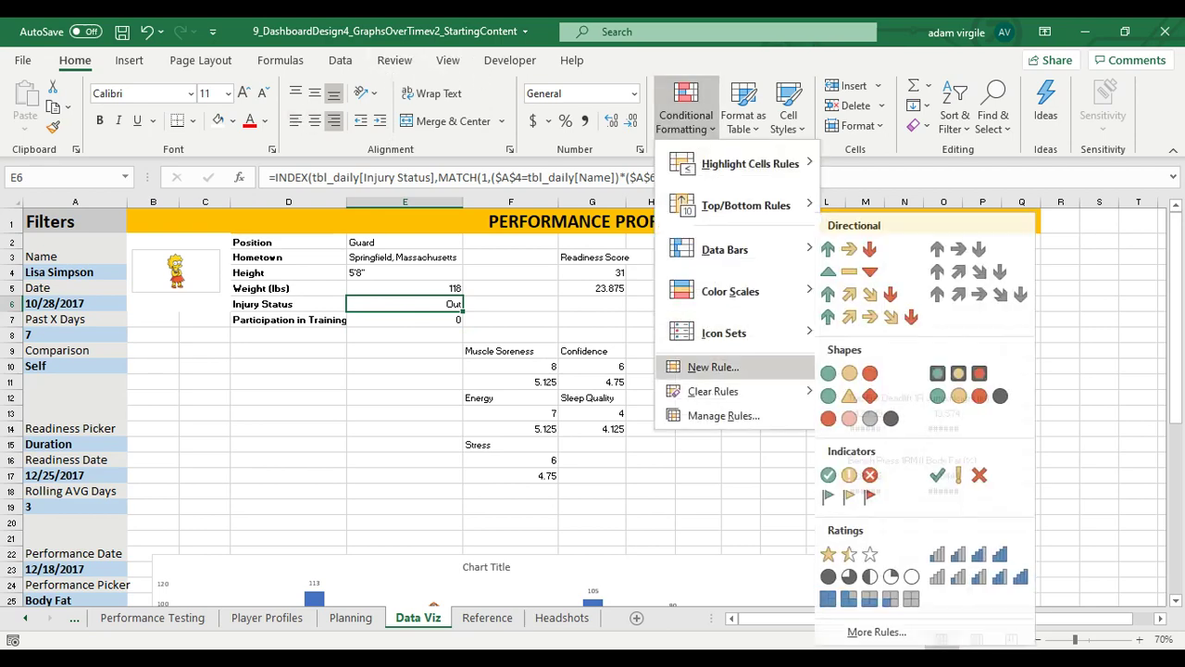
left_click(711, 367)
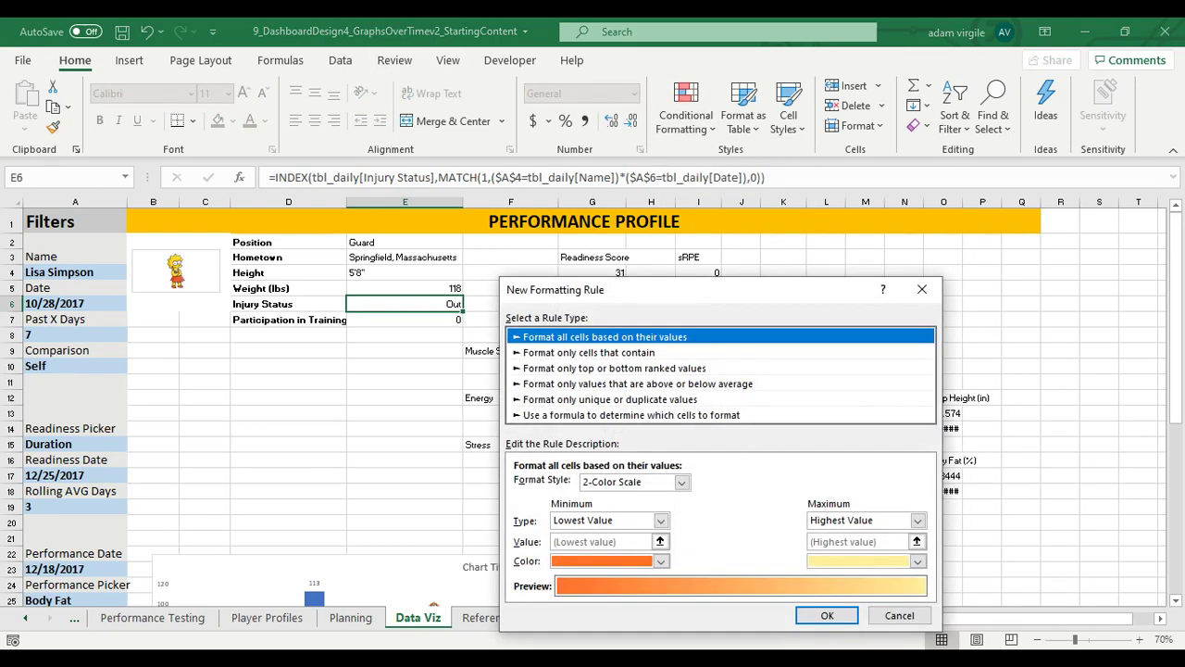
Step: Try a rule that formats only cells with specific text containing Out, and look through its cell format options
left_click(588, 351)
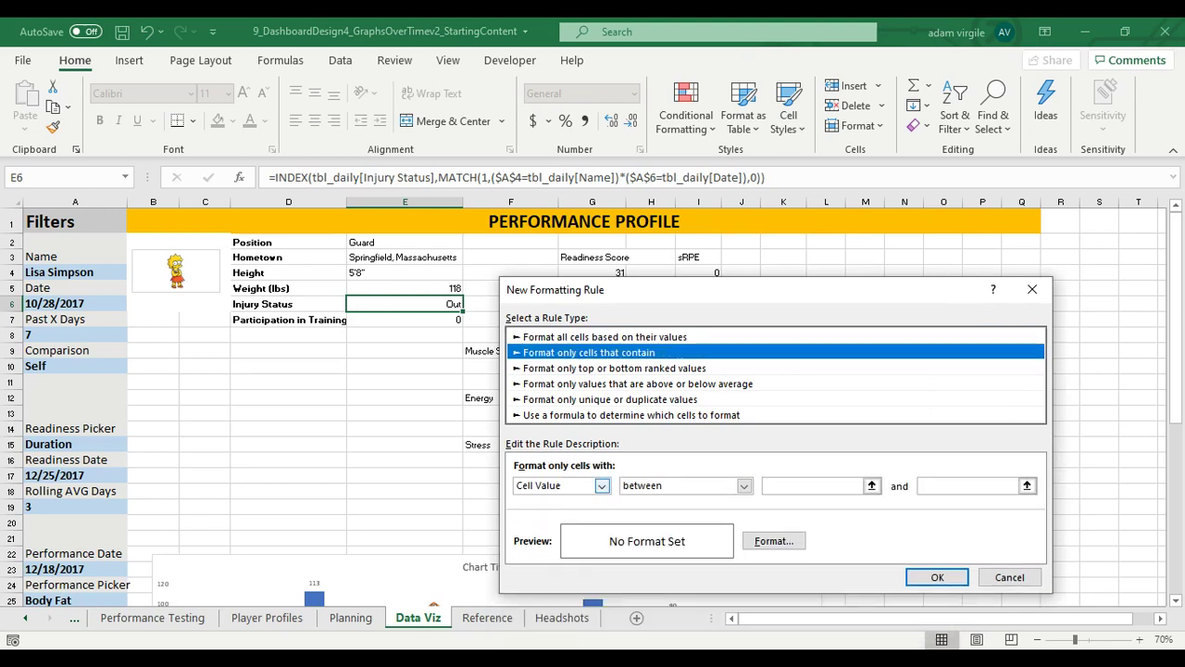
left_click(602, 485)
left_click(545, 514)
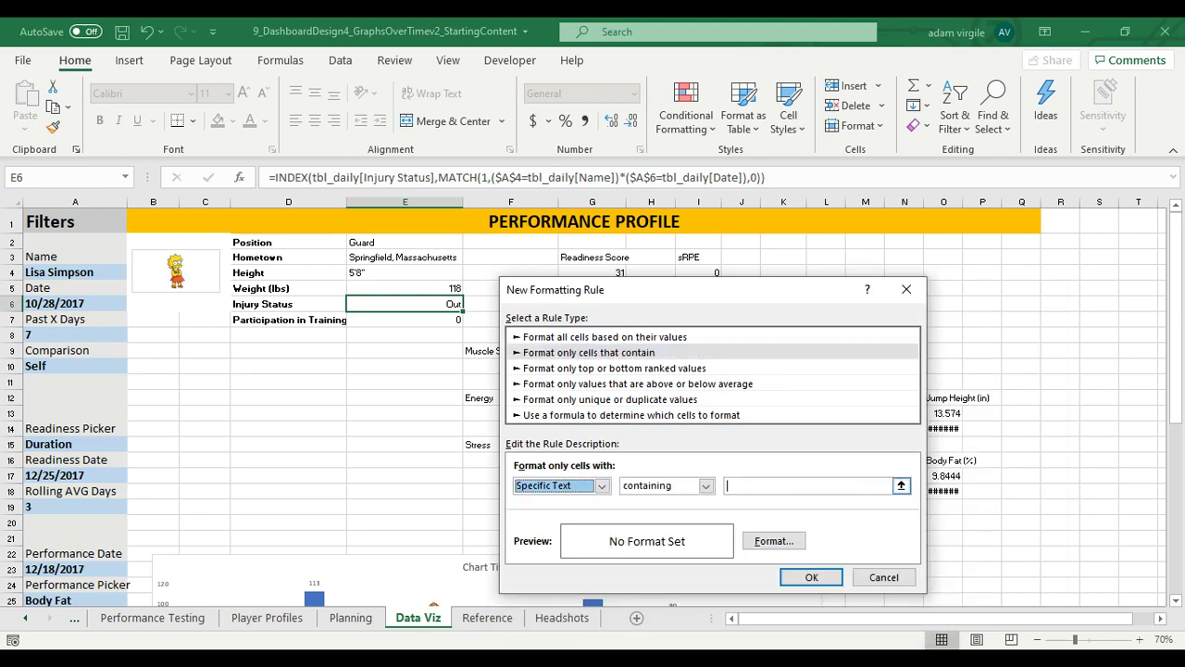
left_click(805, 485)
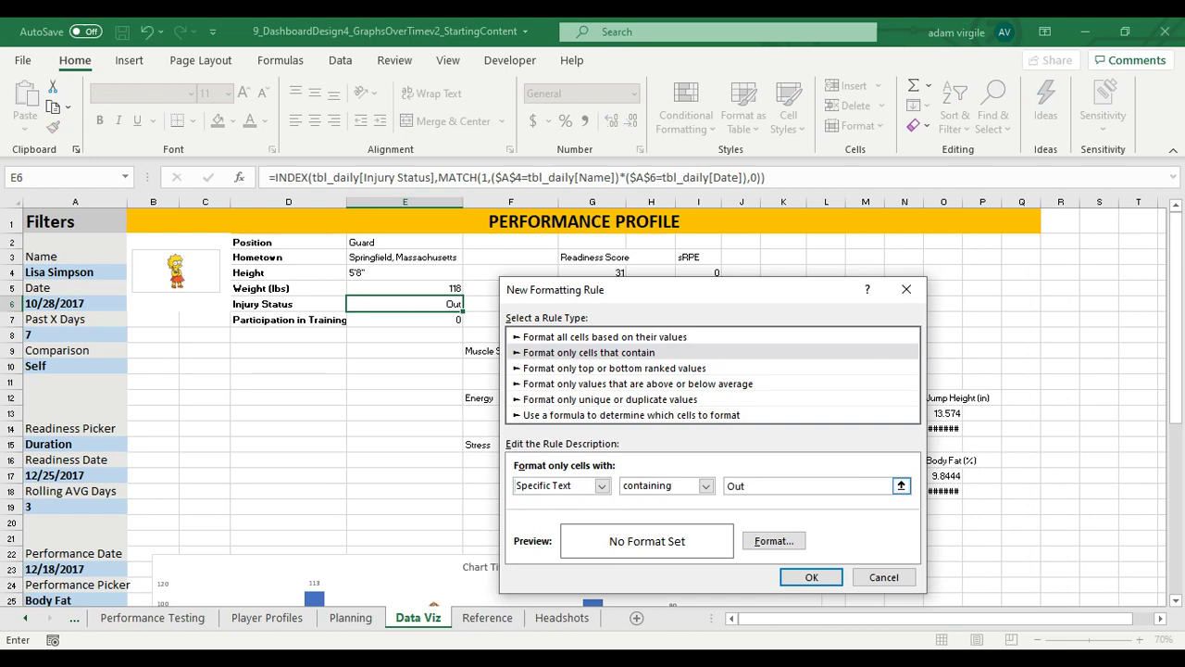
left_click(774, 541)
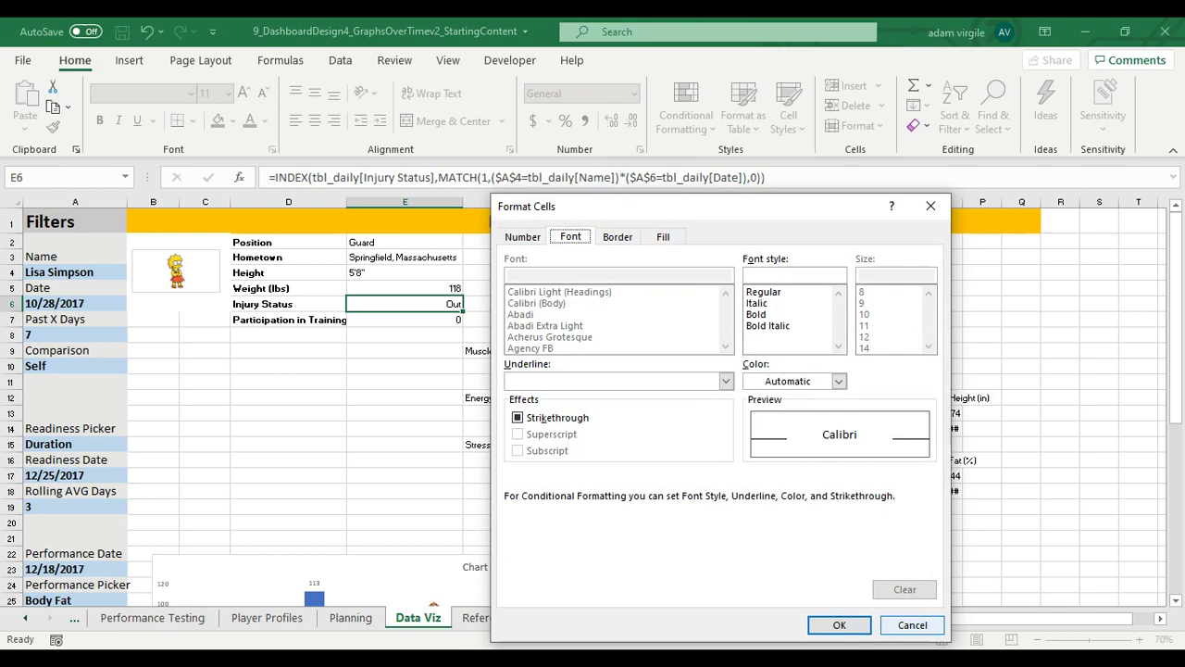
left_click(648, 237)
key("Left")
key("Left")
key("Left")
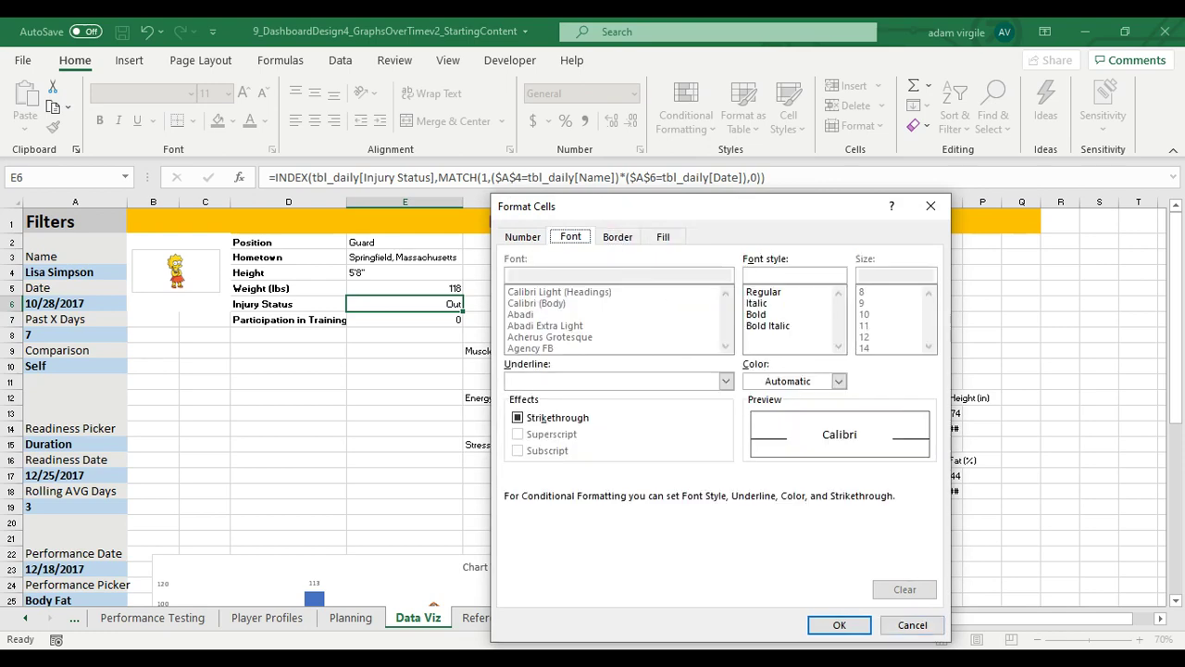
left_click(912, 624)
Step: Set the rule to format all cells based on their values with the Icon Sets format style
left_click(636, 384)
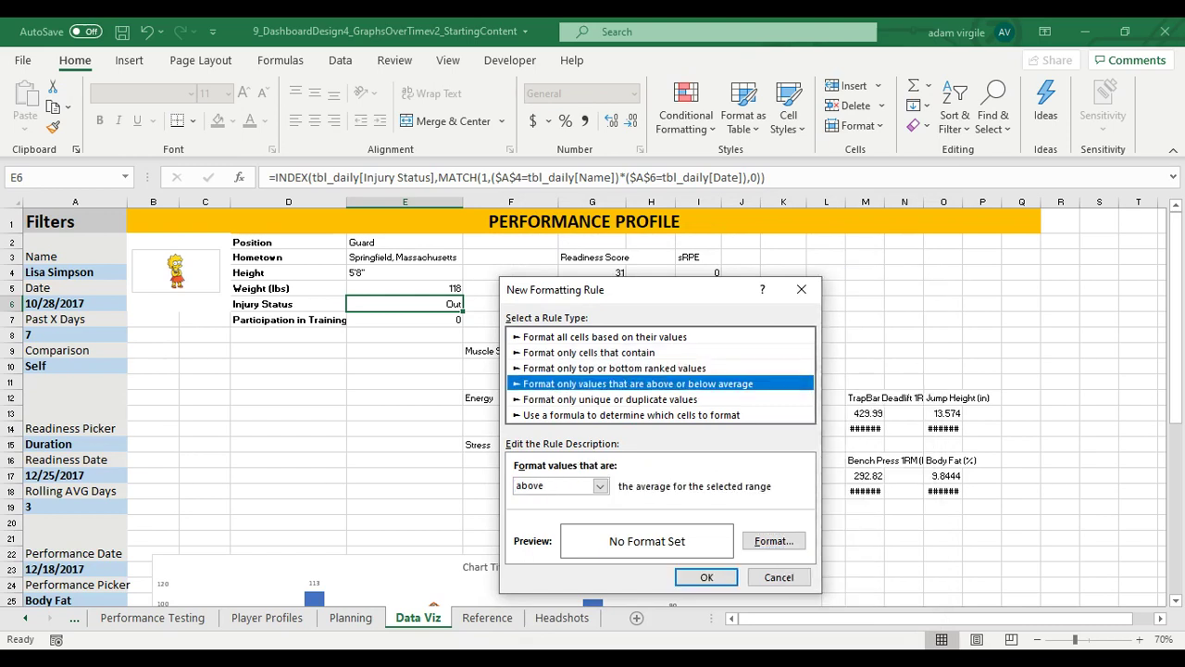
left_click(603, 399)
left_click(632, 415)
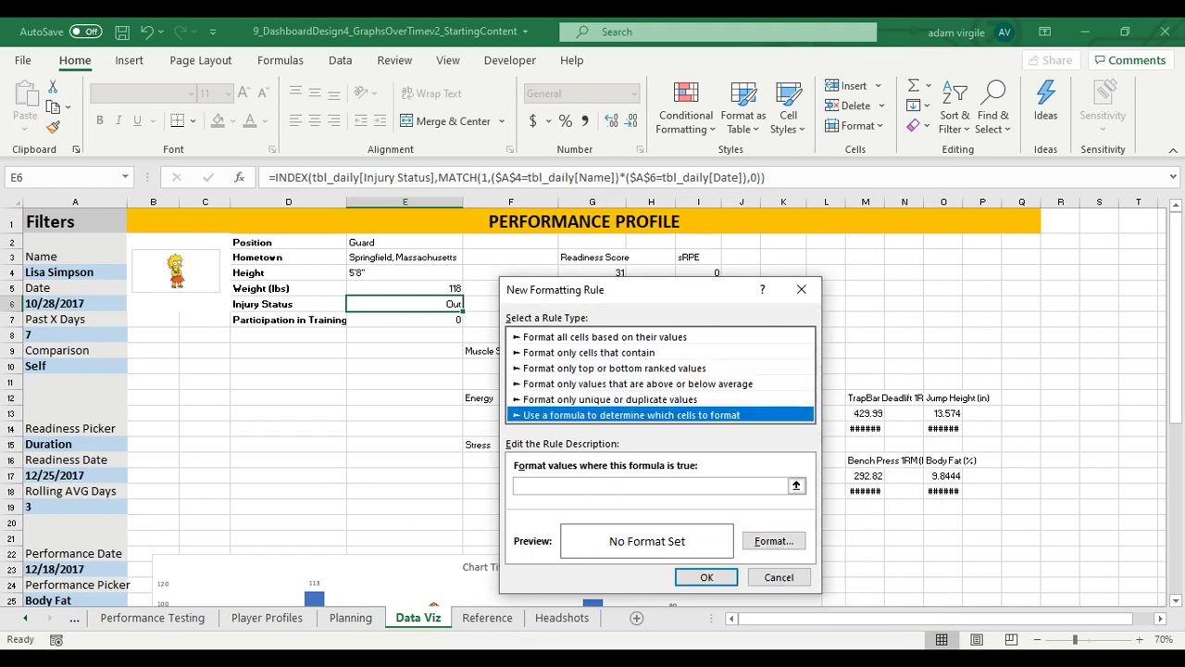
left_click(605, 337)
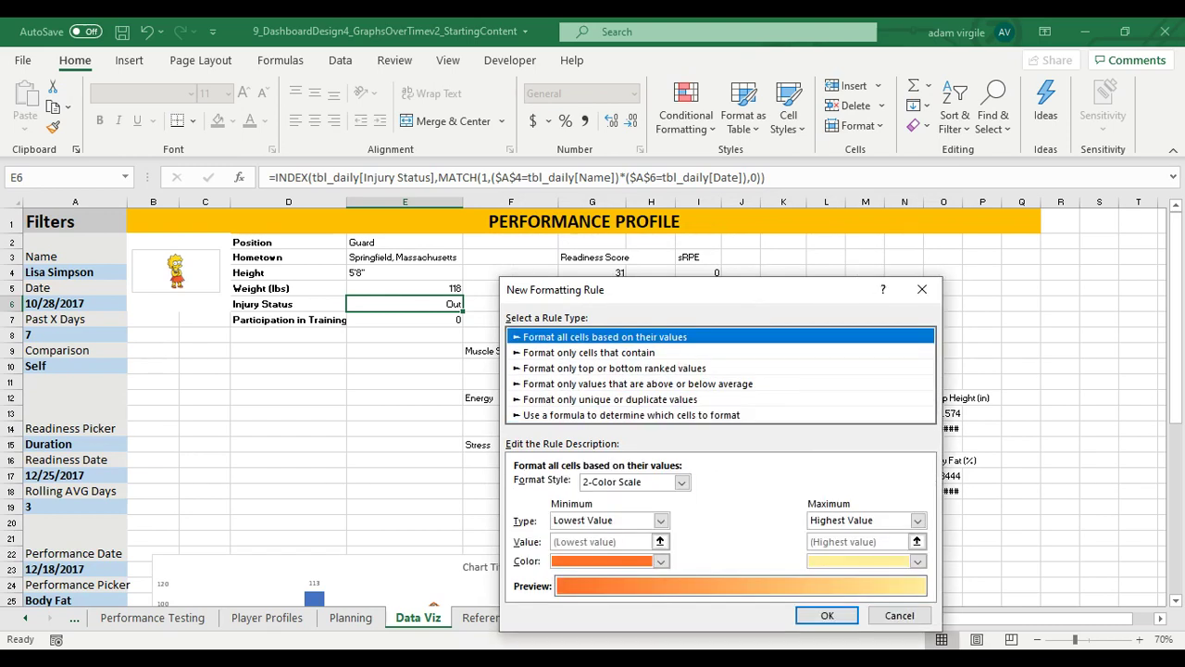
left_click(681, 481)
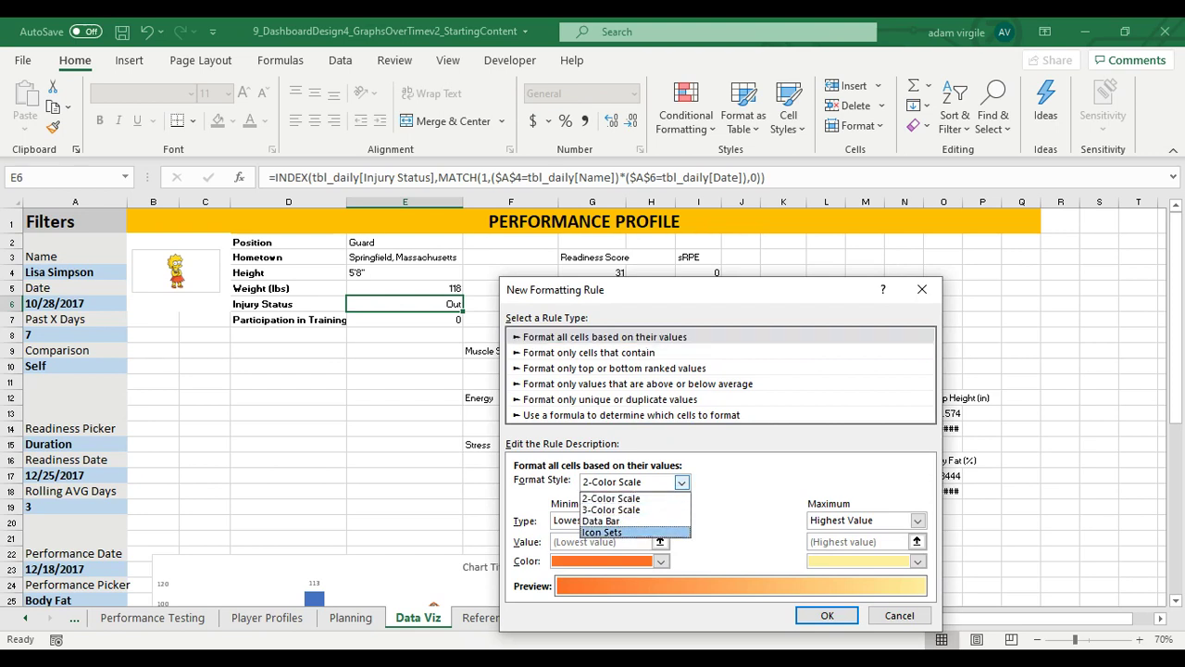
key("Return")
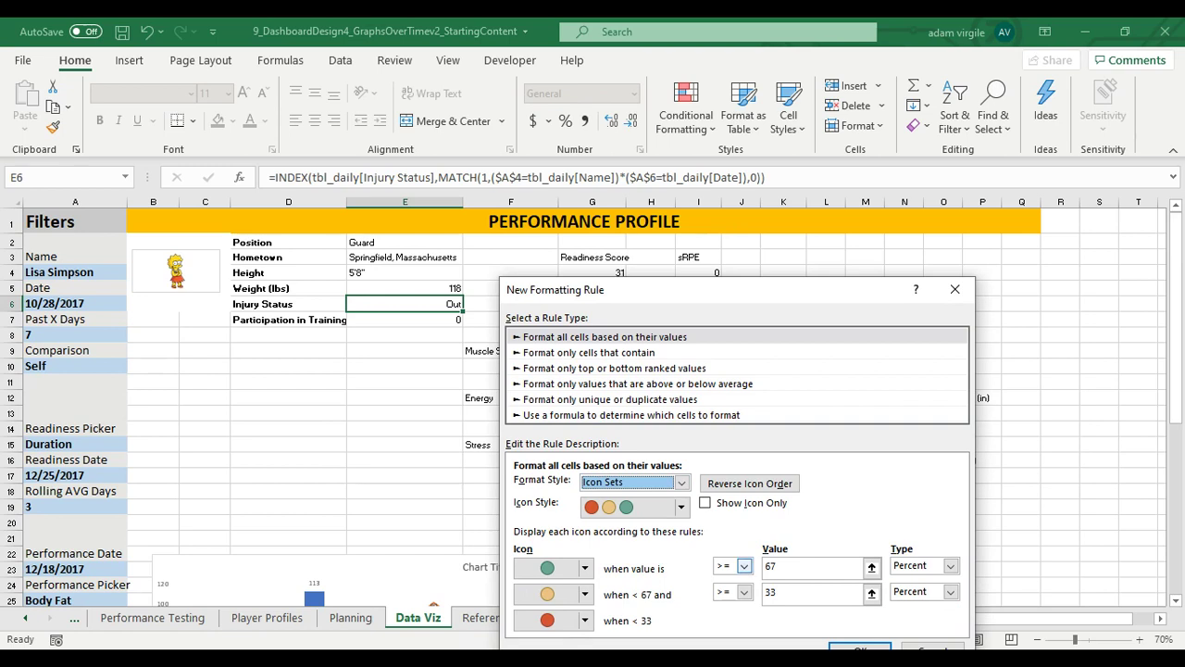
left_click(949, 565)
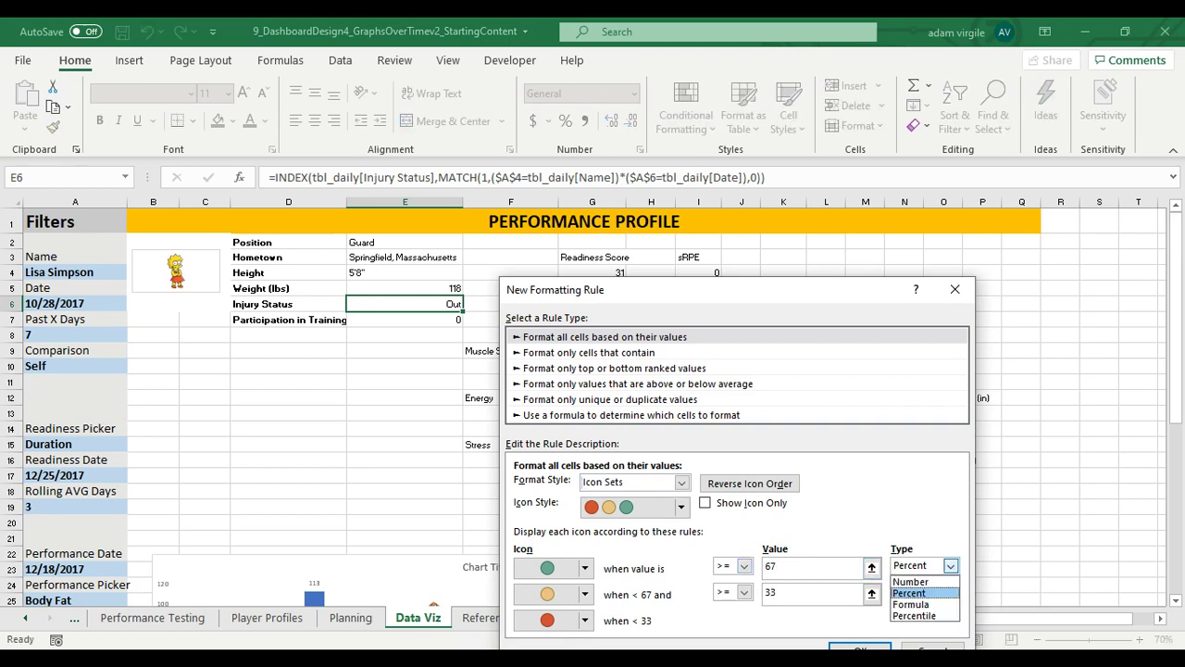
key("Down")
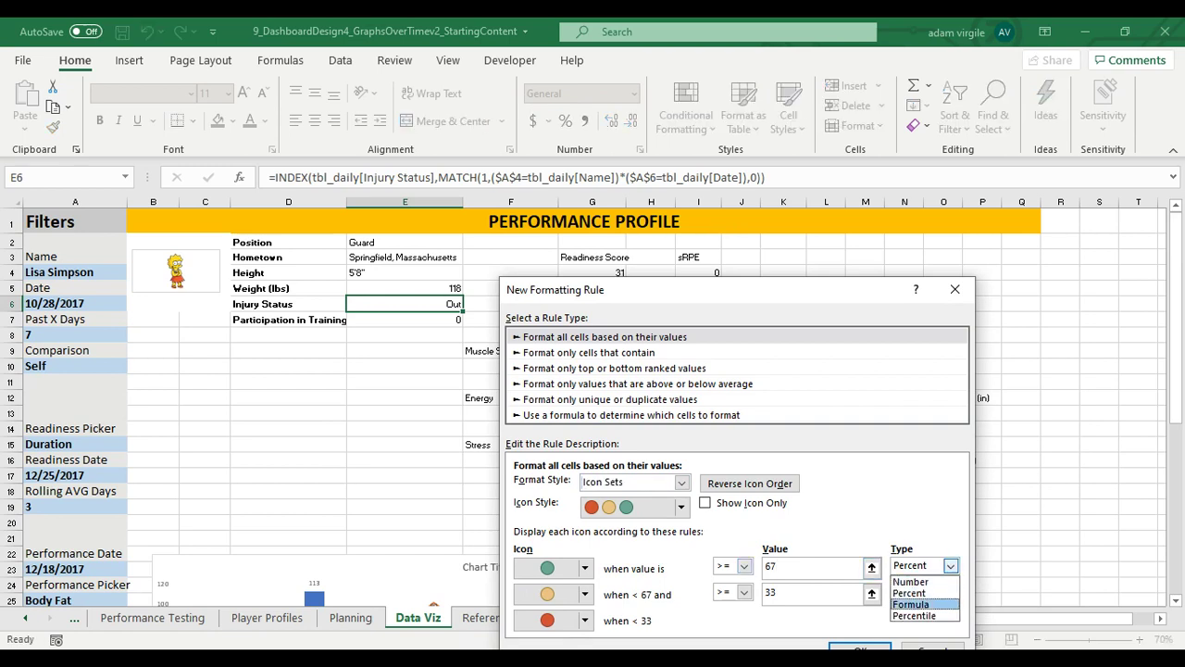
key("Escape")
key("alt+Down")
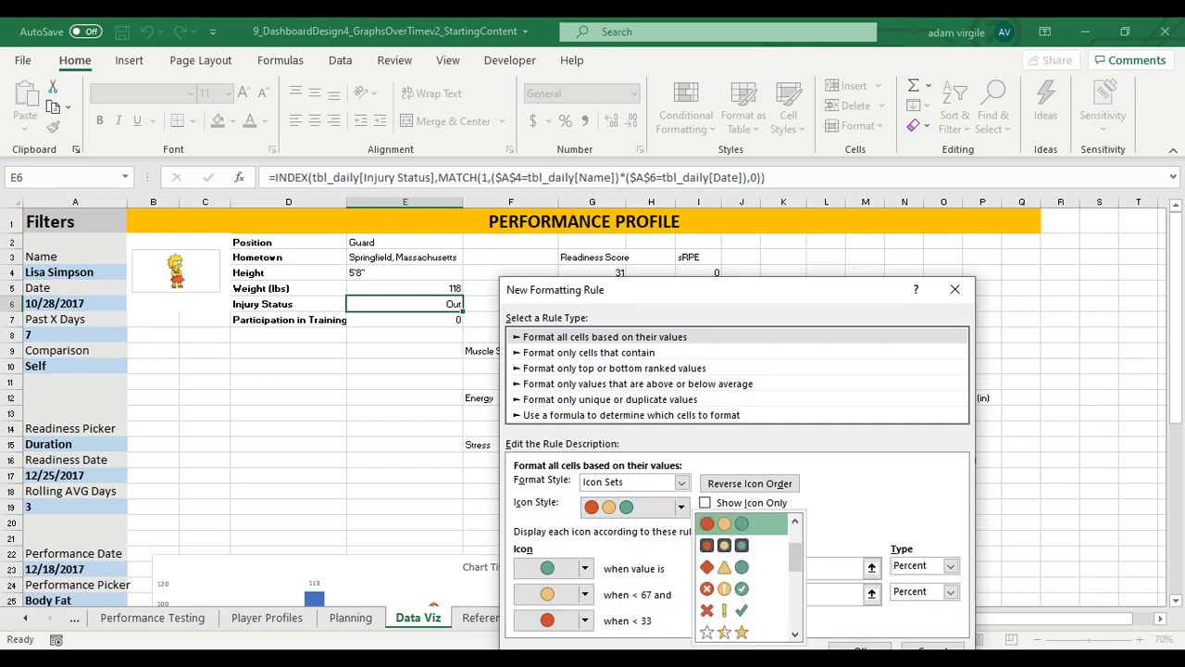
key("Escape")
key("shift+Tab")
key("shift+Tab")
key("alt+Down")
key("Up")
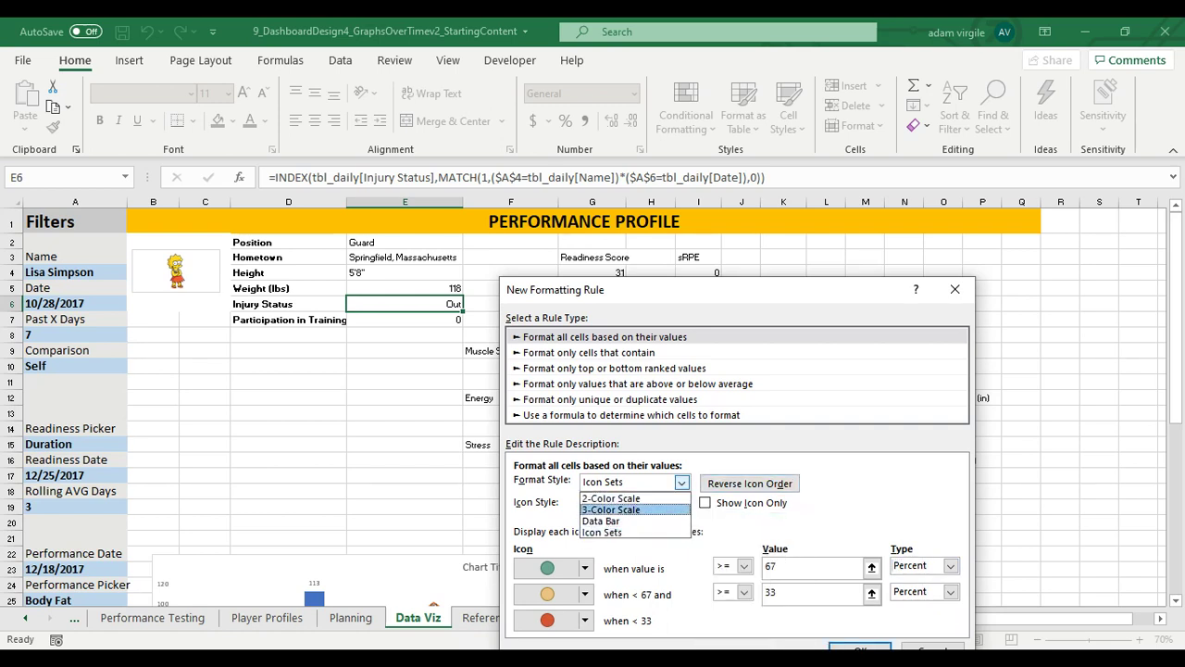
key("Down")
key("Return")
key("alt+Down")
key("Up")
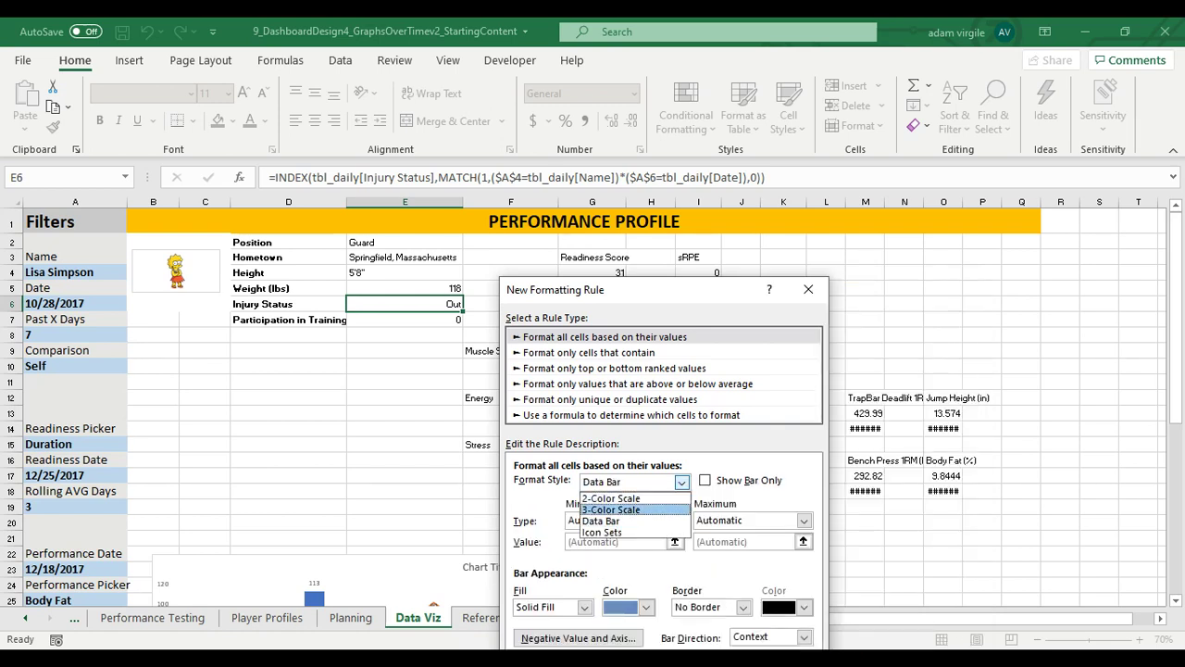
key("Down")
key("Return")
key("Tab")
key("Tab")
key("Tab")
key("Tab")
key("Tab")
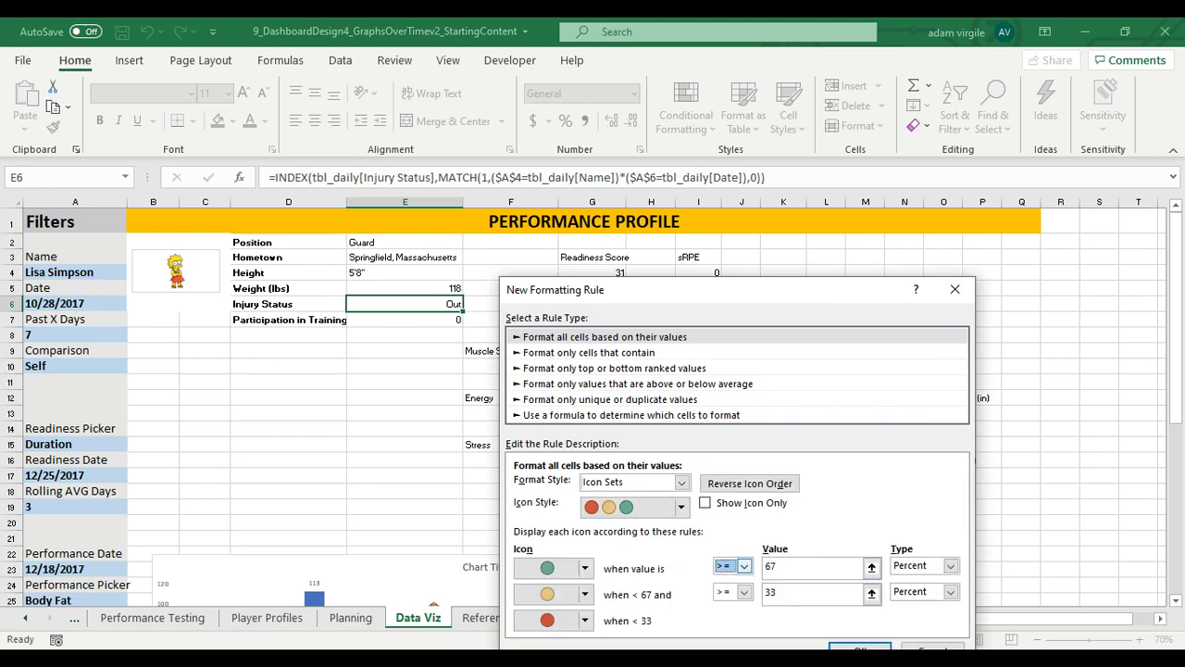
key("Tab")
key("Tab")
key("alt+Down")
key("Down")
key("Down")
key("Up")
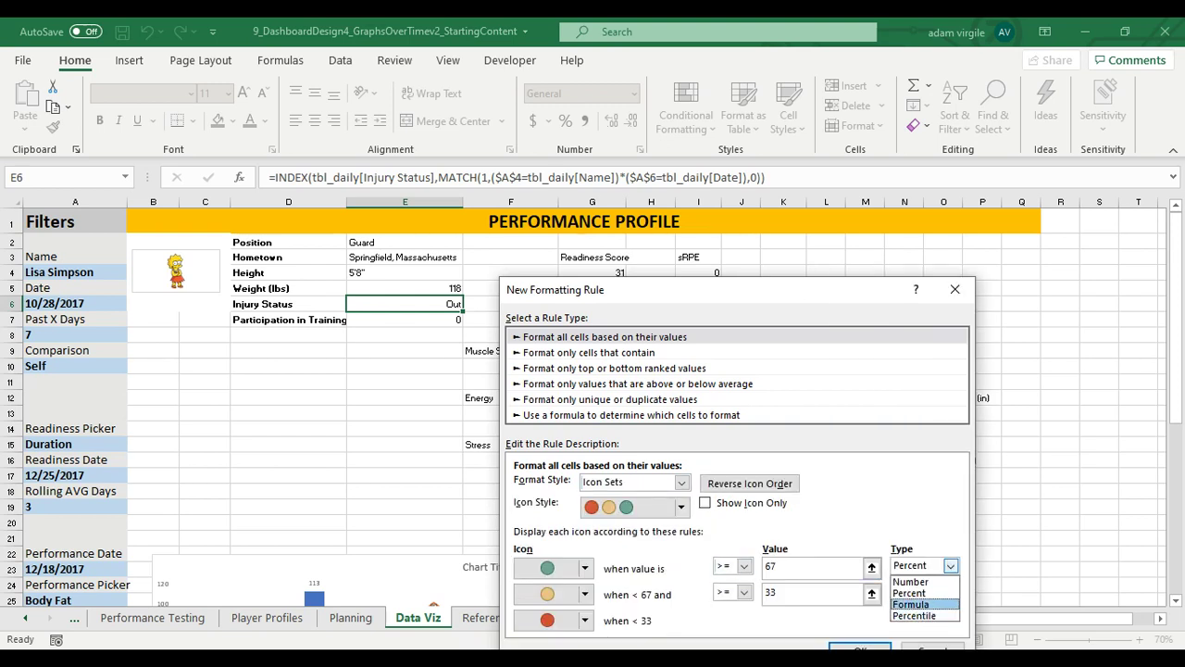
key("Return")
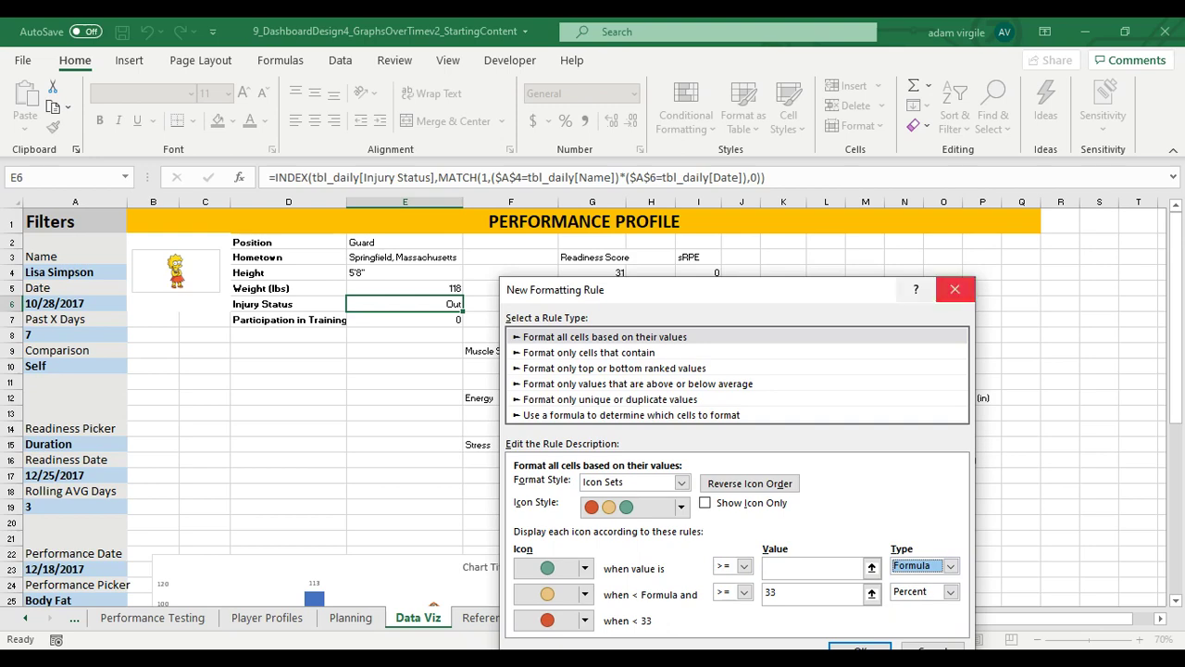
left_click(955, 289)
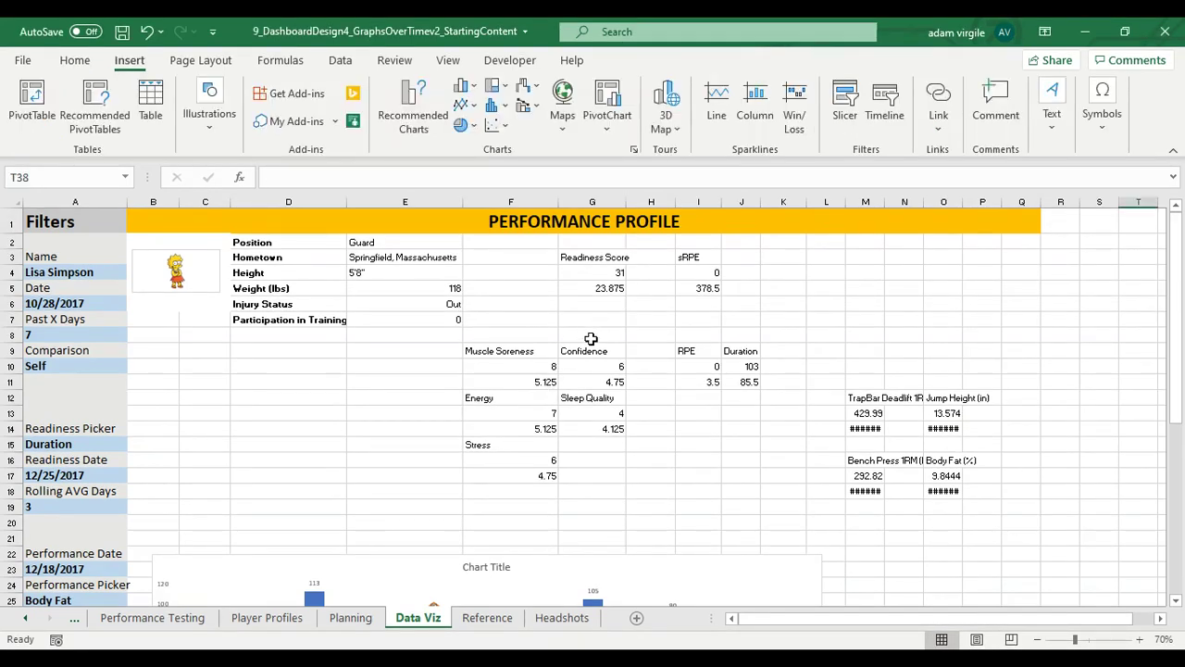
left_click(432, 305)
left_click(439, 319)
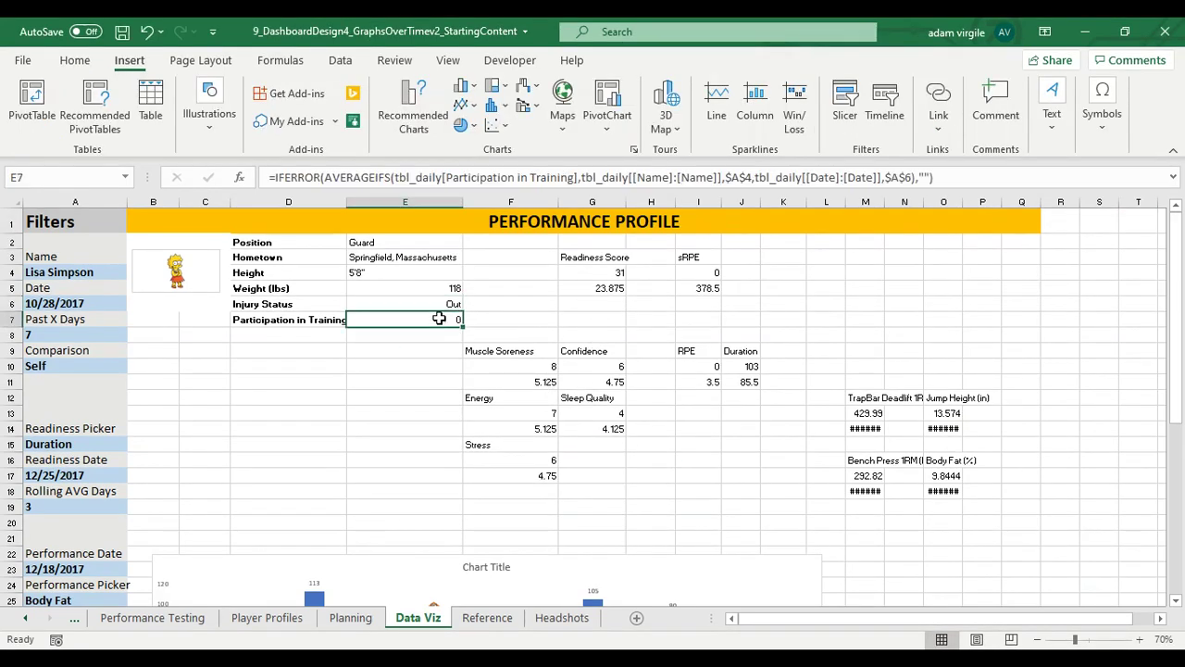
left_click(432, 304)
left_click(429, 318)
left_click(430, 305)
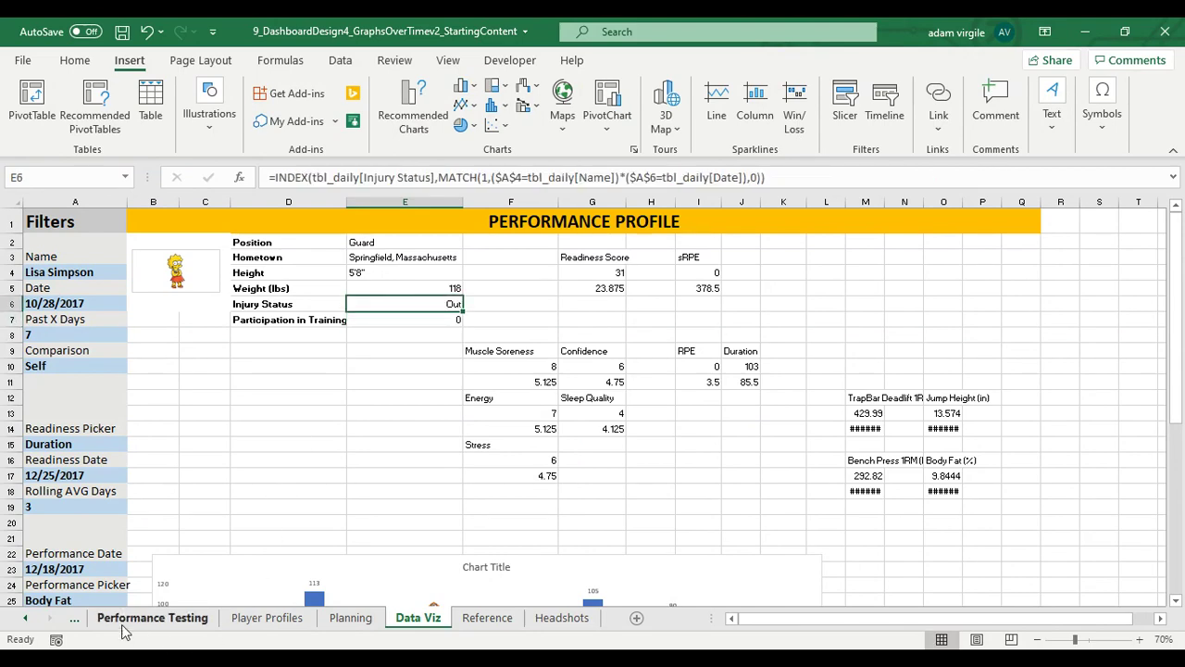
Step: Insert a blank table column on the Daily Monitoring sheet and place it directly after the Ones column
scroll(132, 618, "up", 1)
left_click(886, 363)
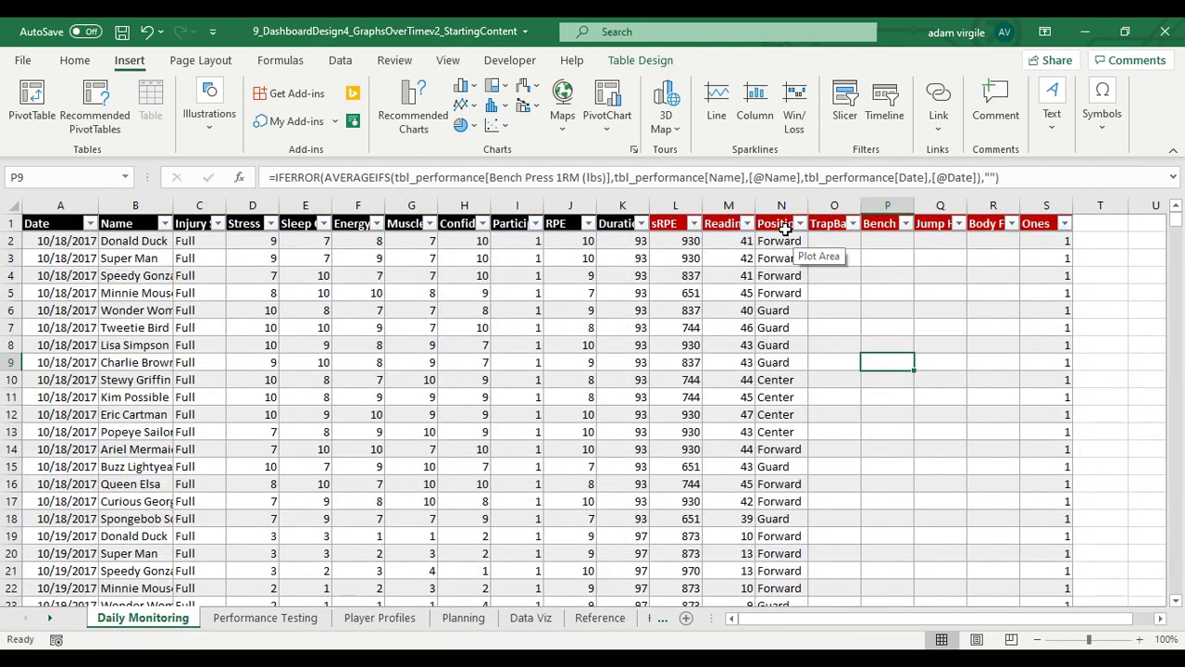
left_click(1046, 205)
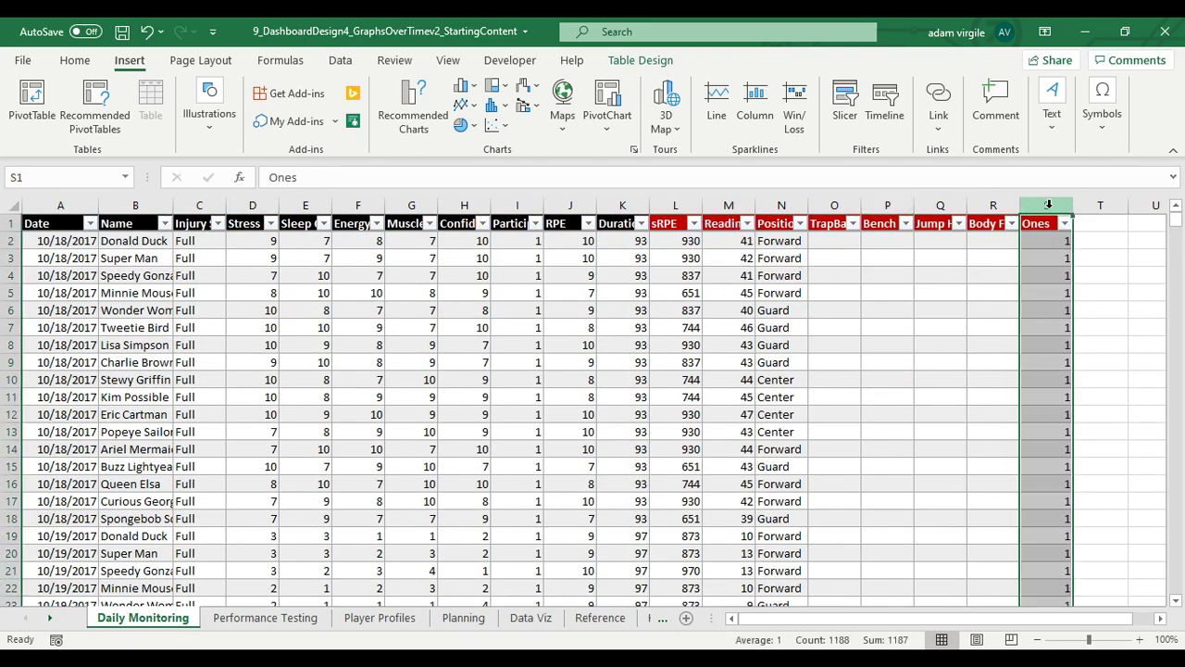
right_click(1052, 207)
left_click(1068, 283)
left_click(1098, 218)
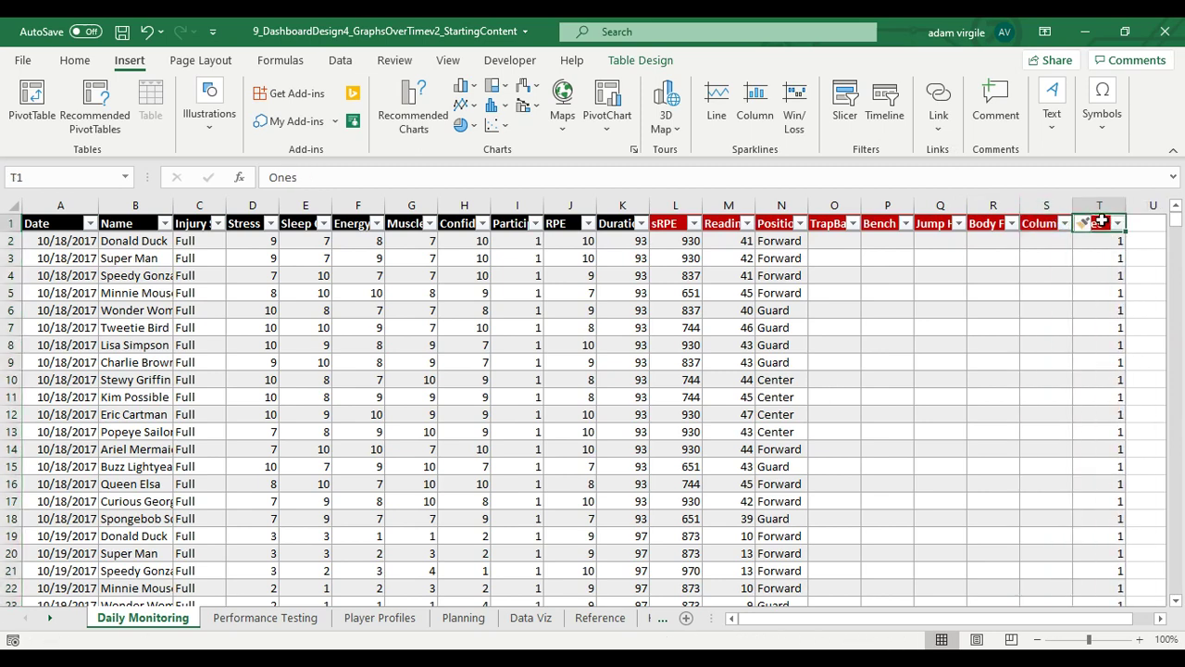
left_click_drag(1092, 222, 1038, 236)
Step: Name the new column after Ones "Injury Refined" in header cell T1
left_click(1102, 223)
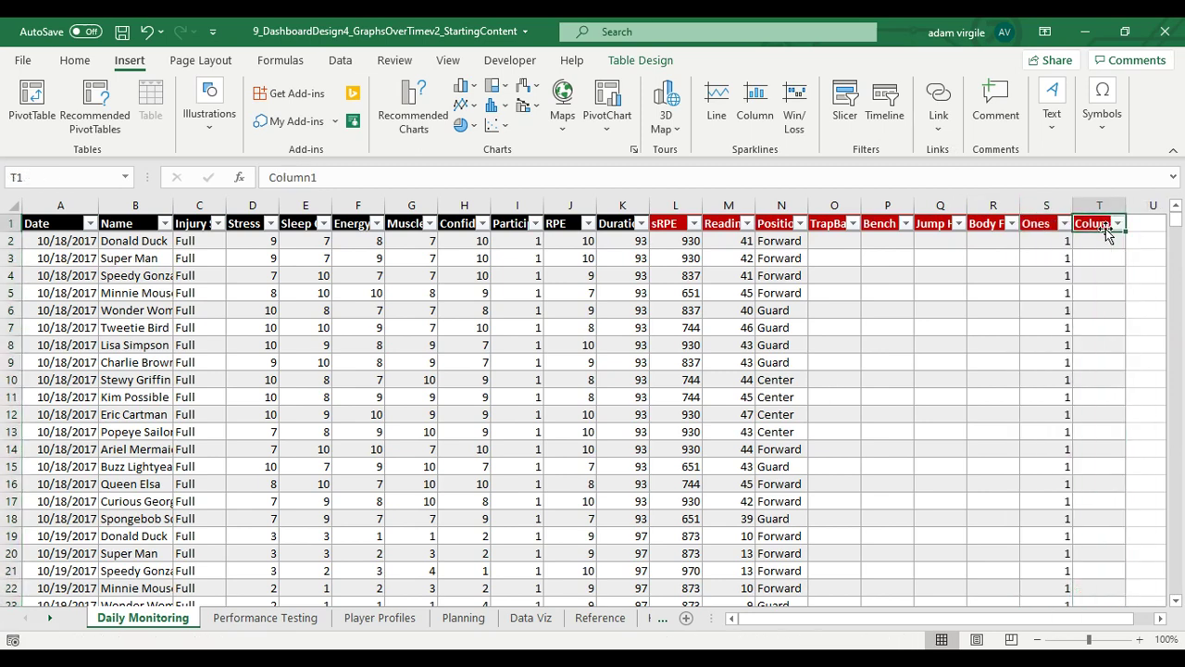
type("inj")
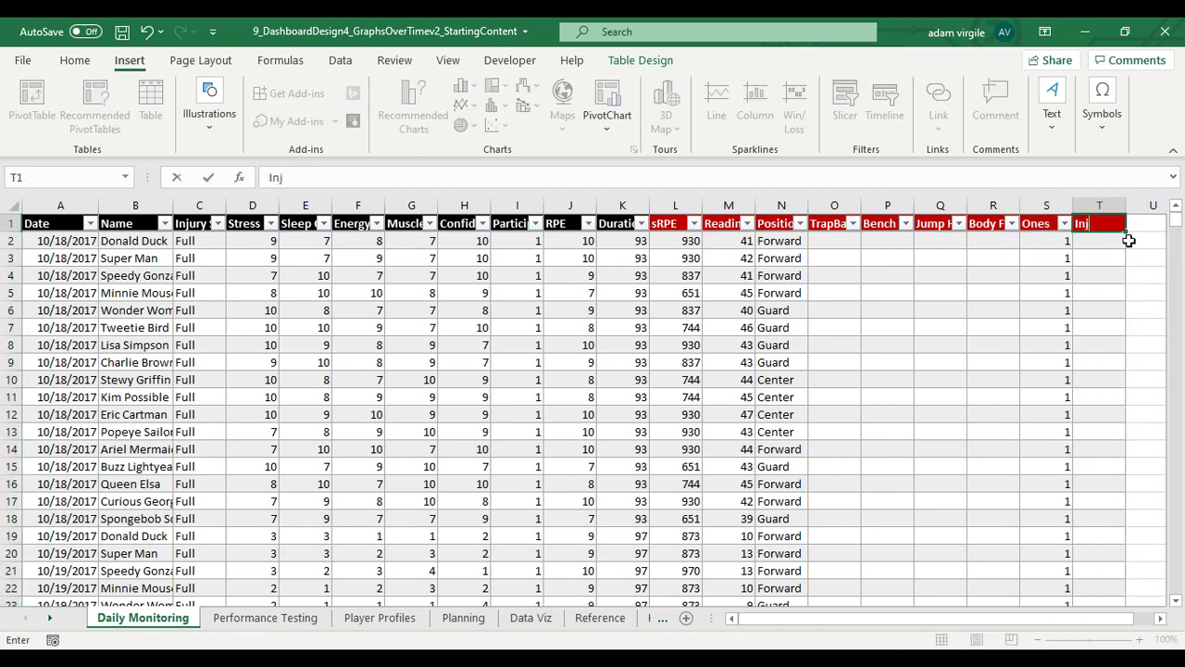
type("ure")
type(" Risk")
key("Return")
Step: Begin an IF formula in T2 that returns 1 when the row's Injury Status equals "Full"
type("=")
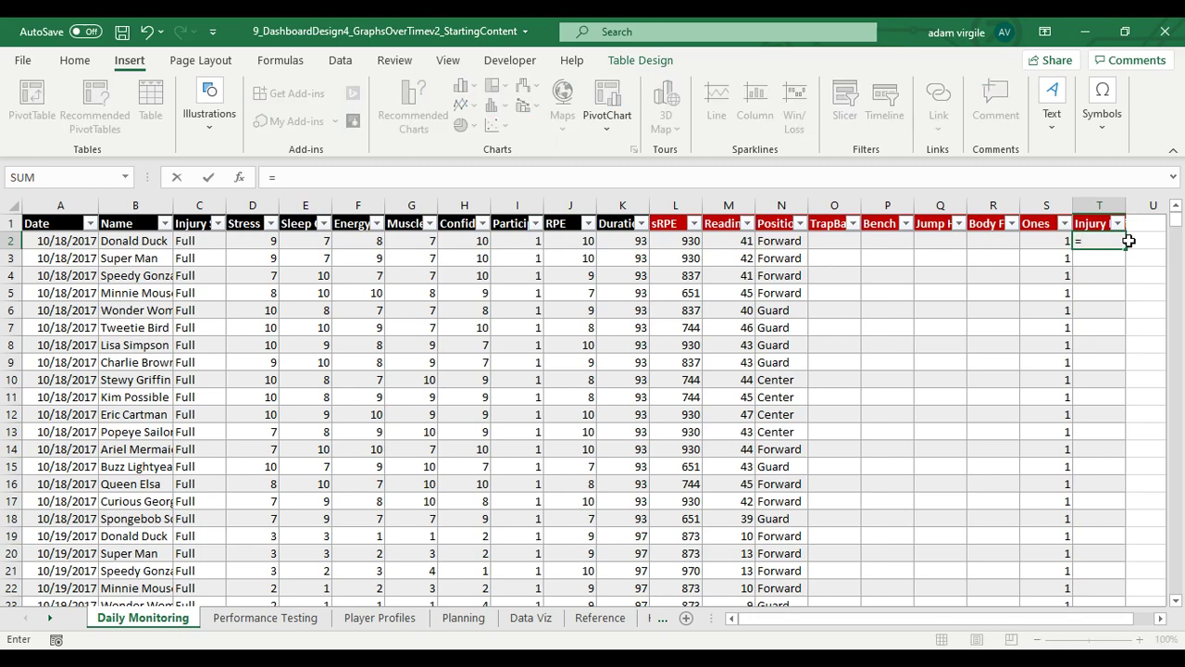
type("i")
key("Tab")
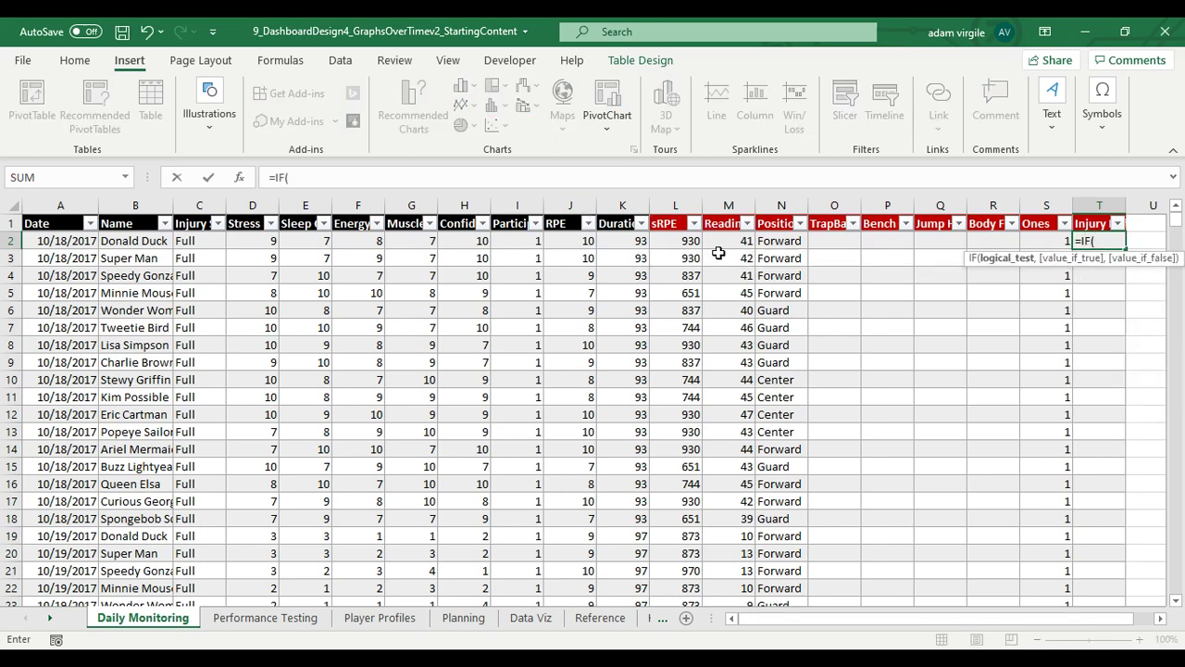
left_click(196, 241)
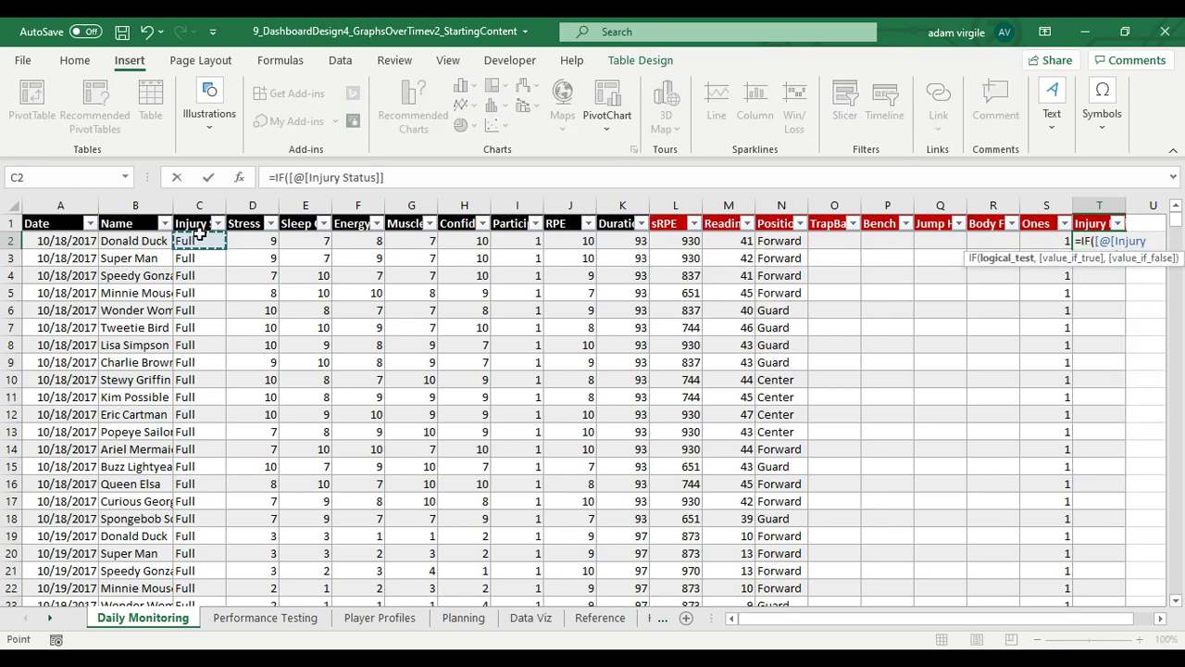
left_click(409, 176)
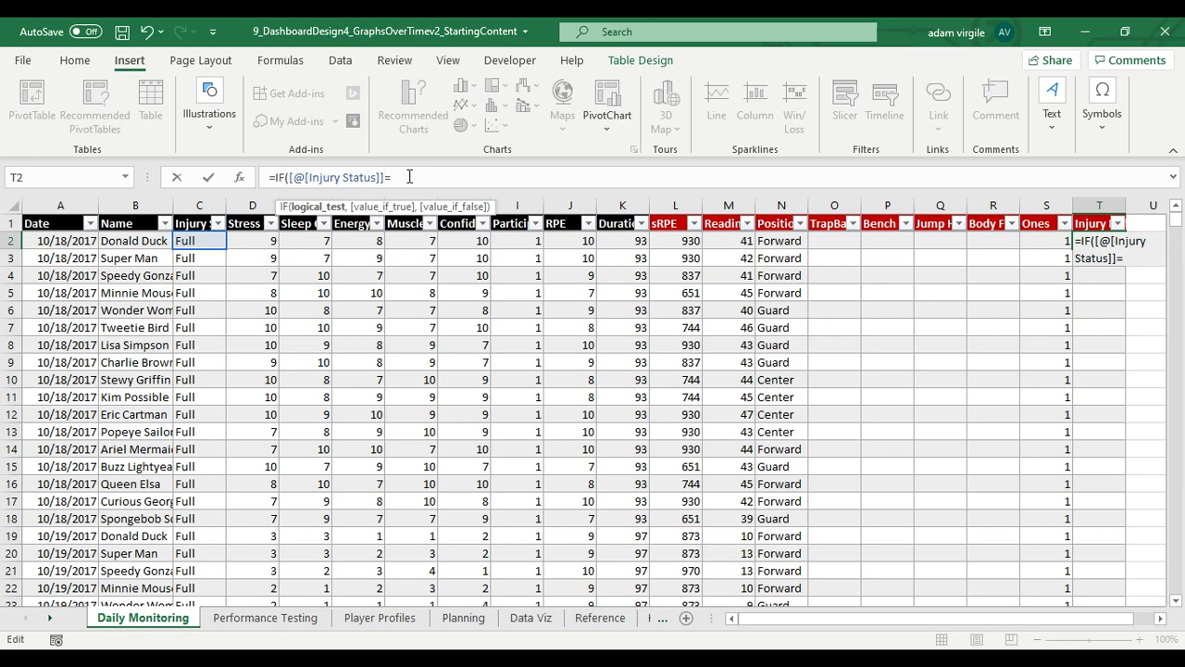
type("=\"Full\",")
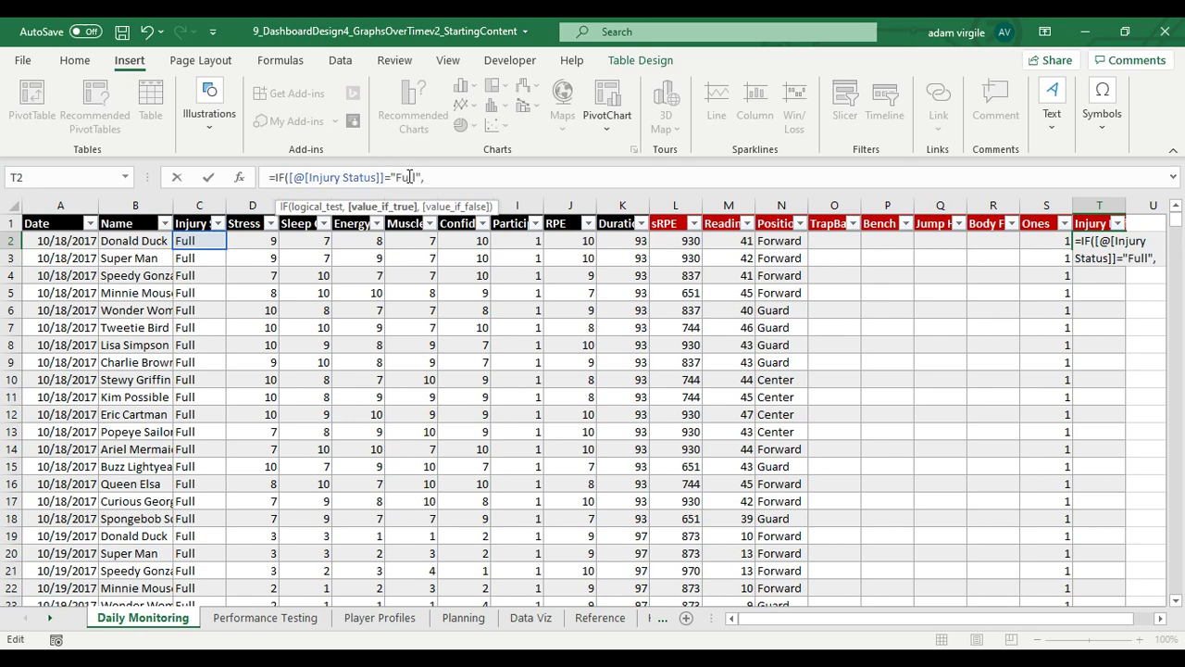
type("1,J")
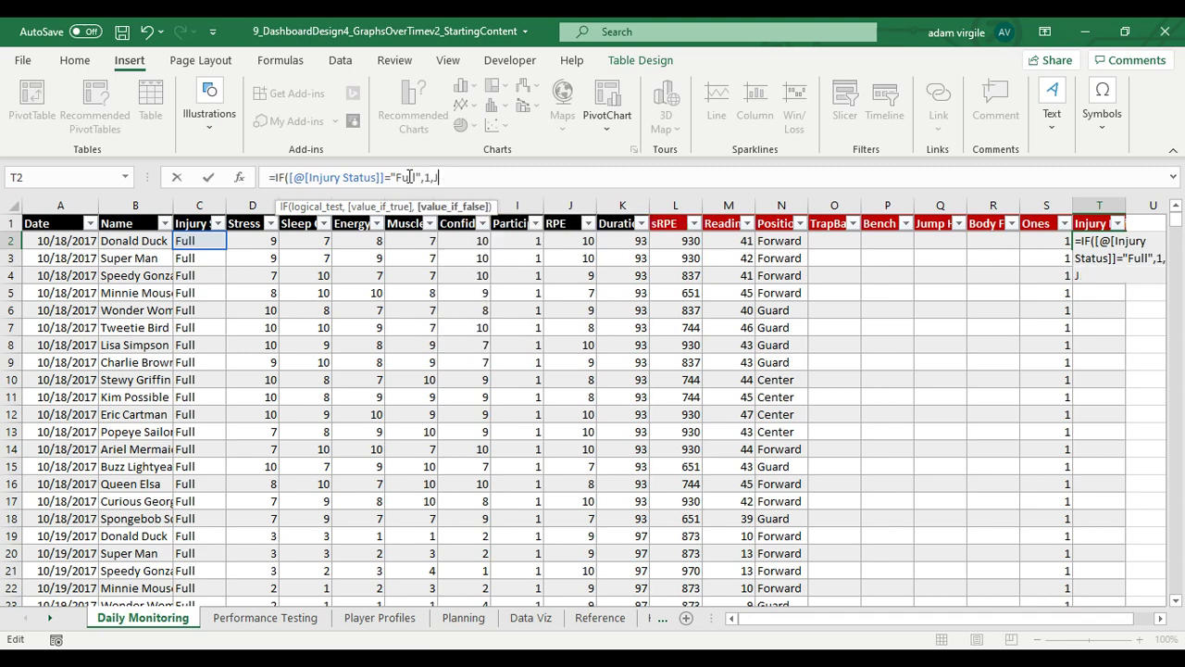
key("BackSpace")
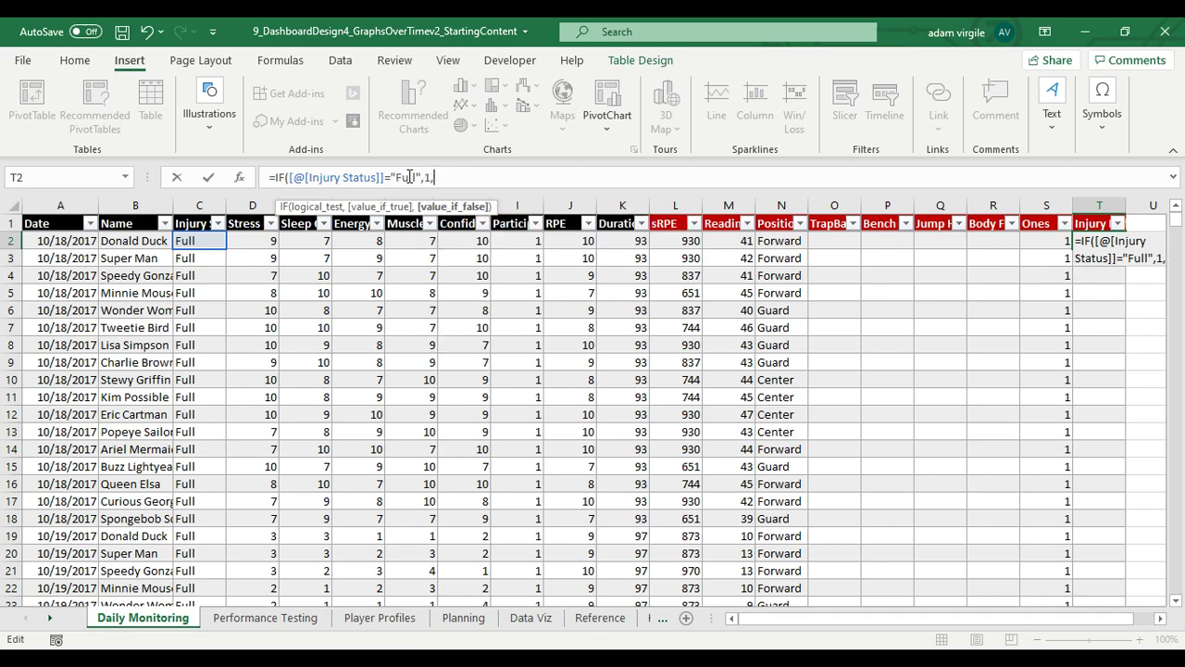
Step: Nest a second IF in the T2 formula that returns 2 when Injury Status equals "Limited"
type("IF(")
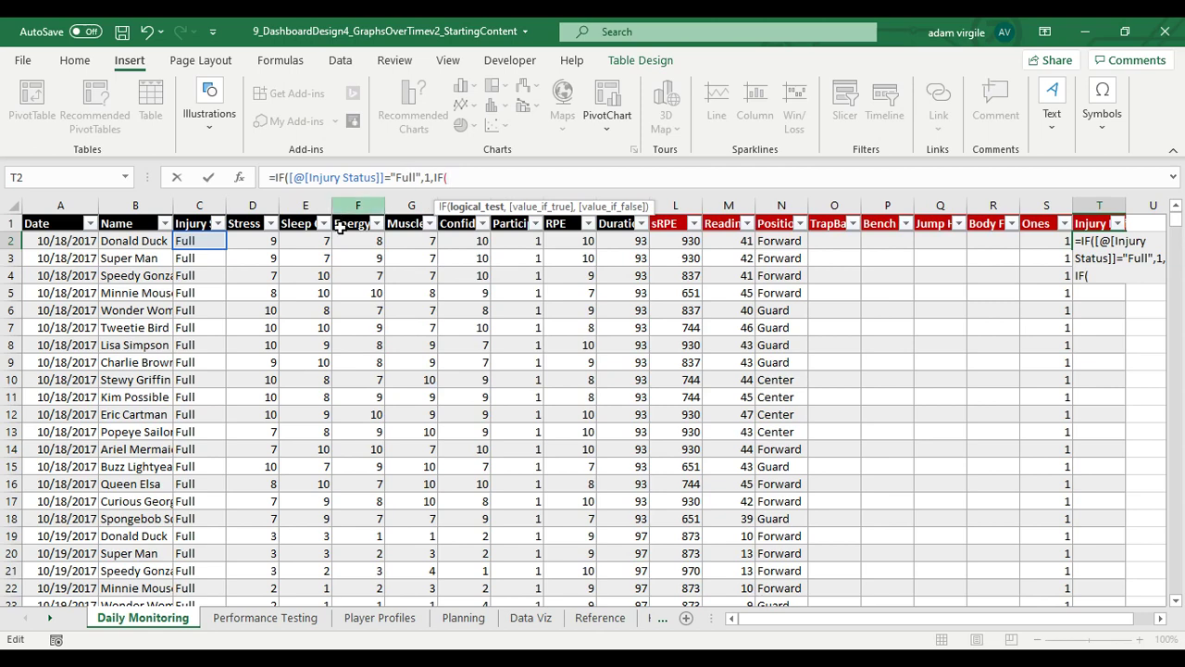
left_click(198, 241)
type("=")
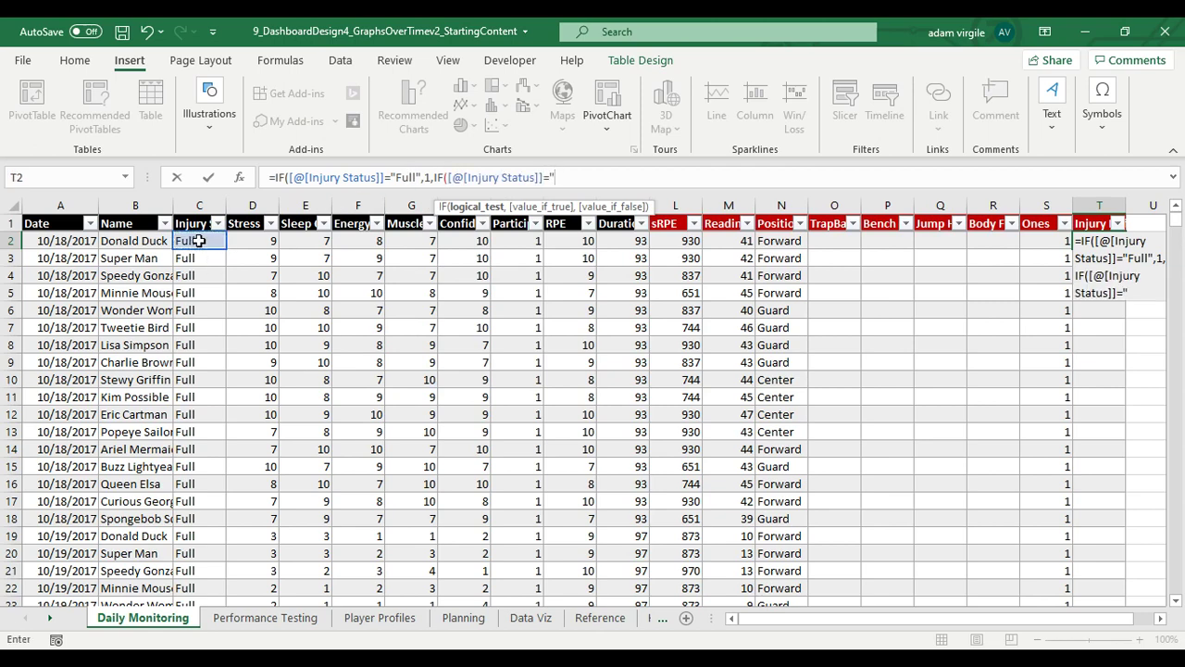
type("\"Limited\"")
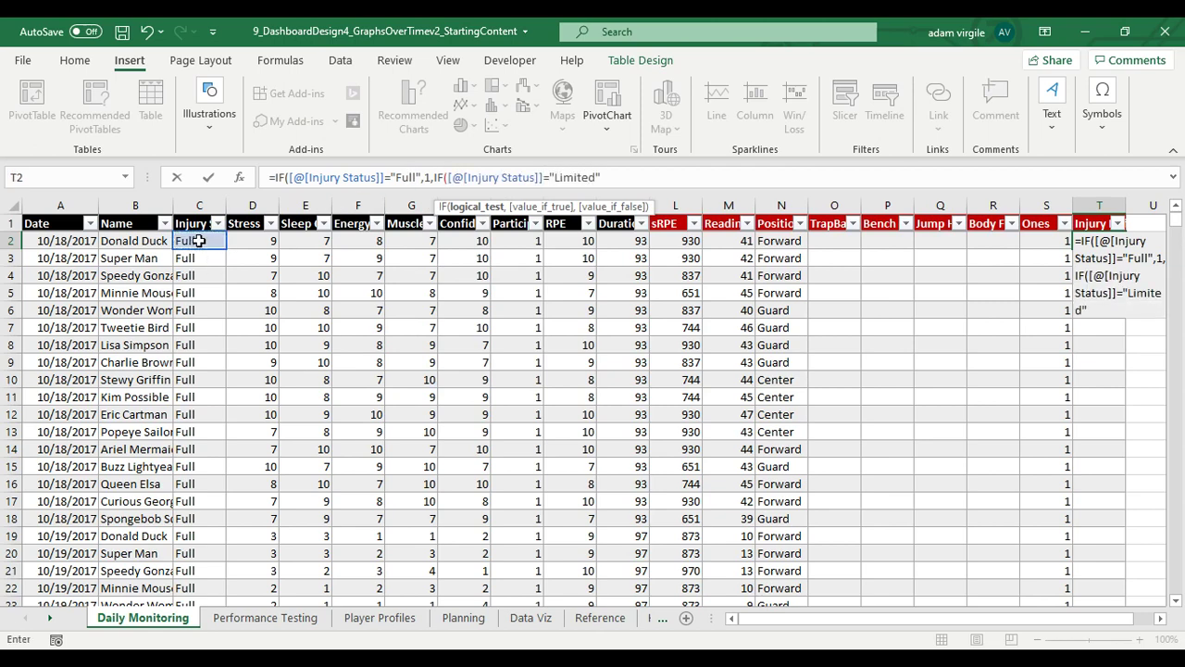
type(",2")
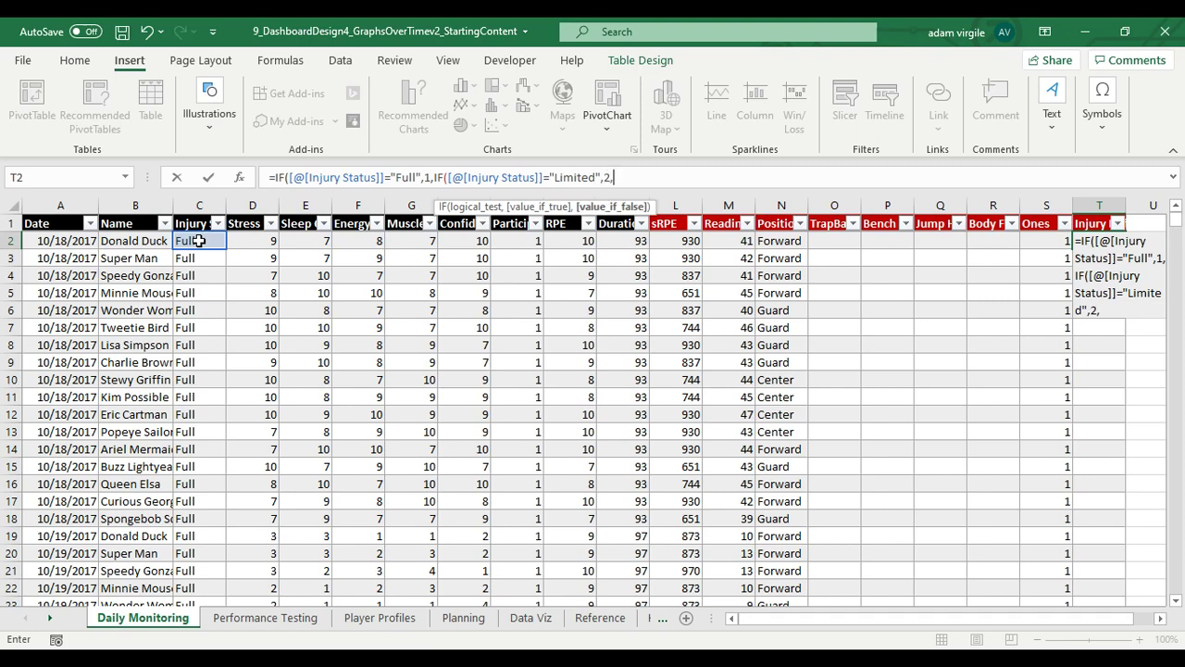
Step: Complete the T2 formula with a third nested IF returning 3 for "Out" and an empty string otherwise, and enter it
type(",IF(")
left_click(198, 240)
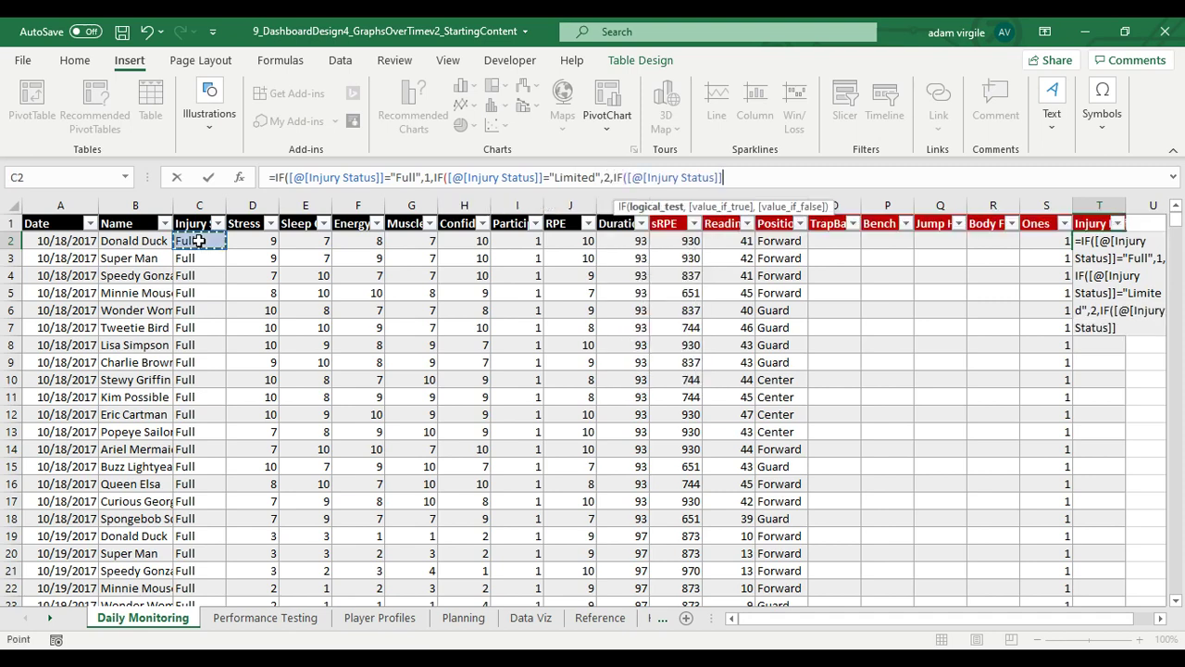
type("=\"Out\"")
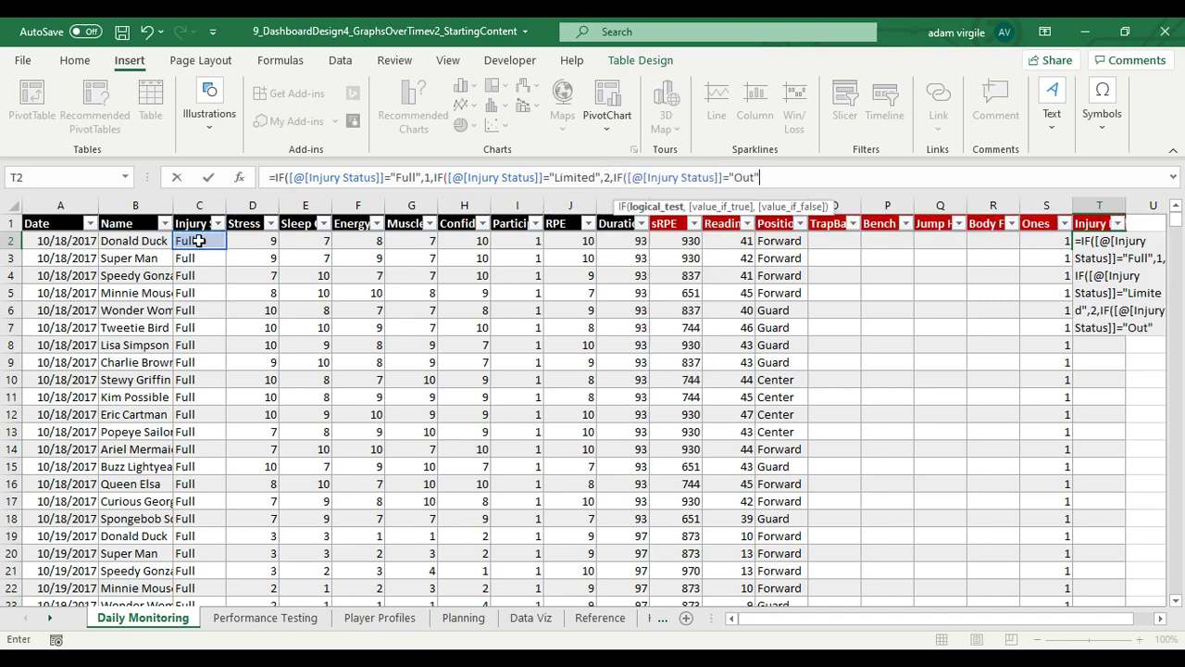
type(",")
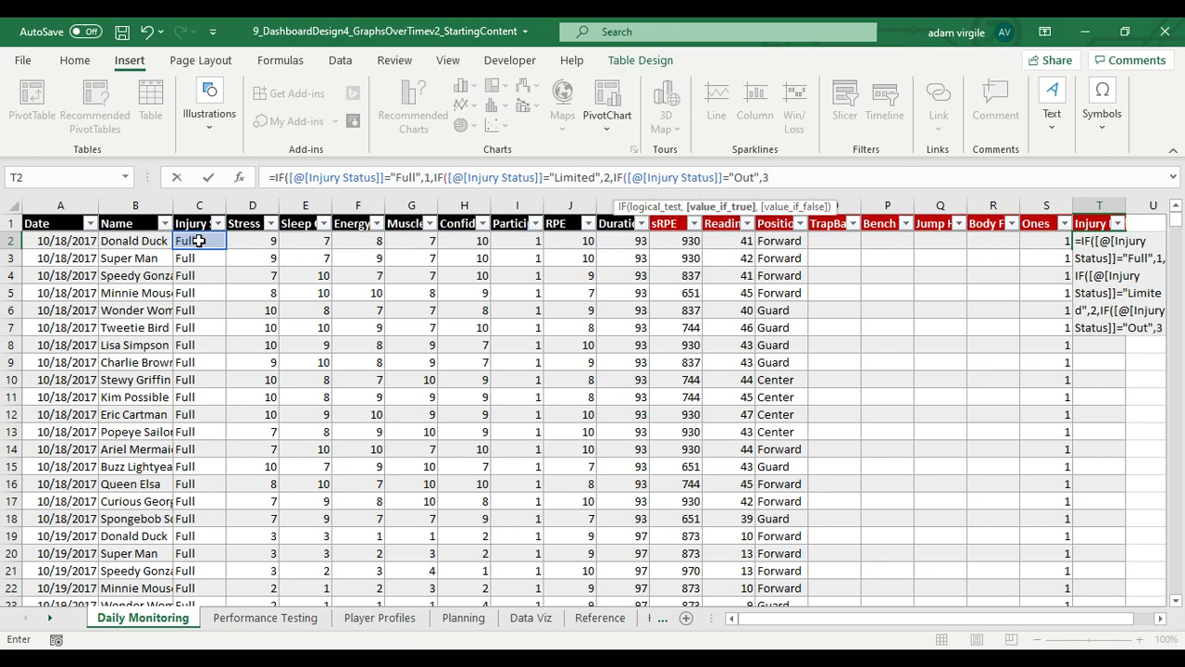
type("3,\"")
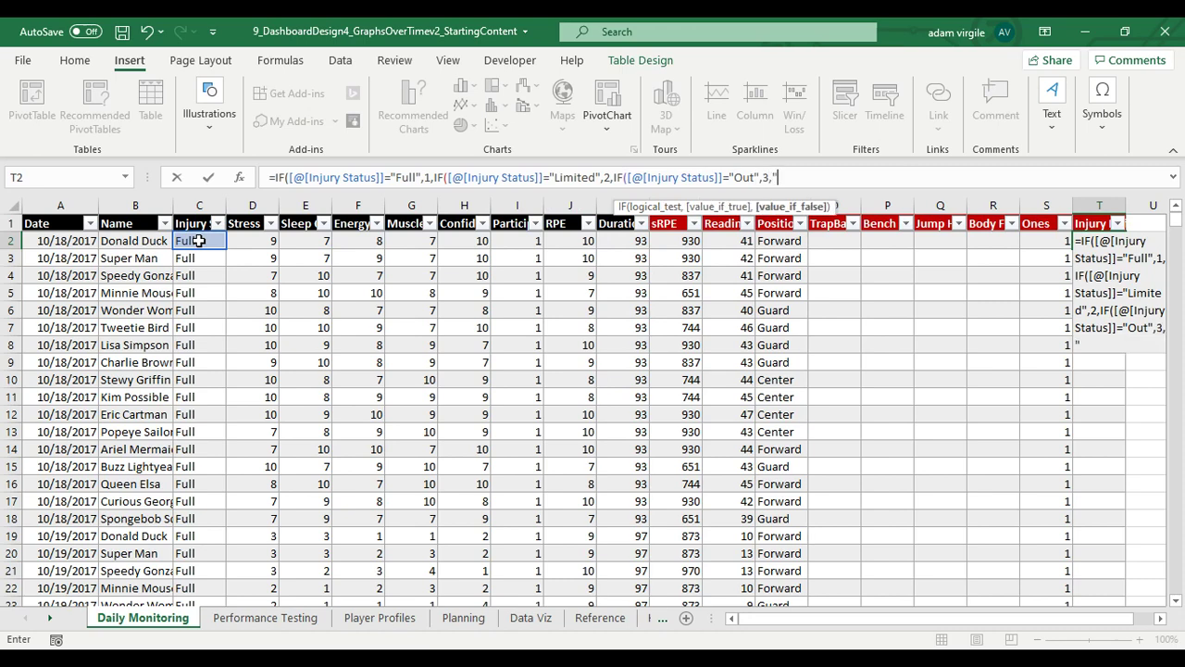
type("\")))")
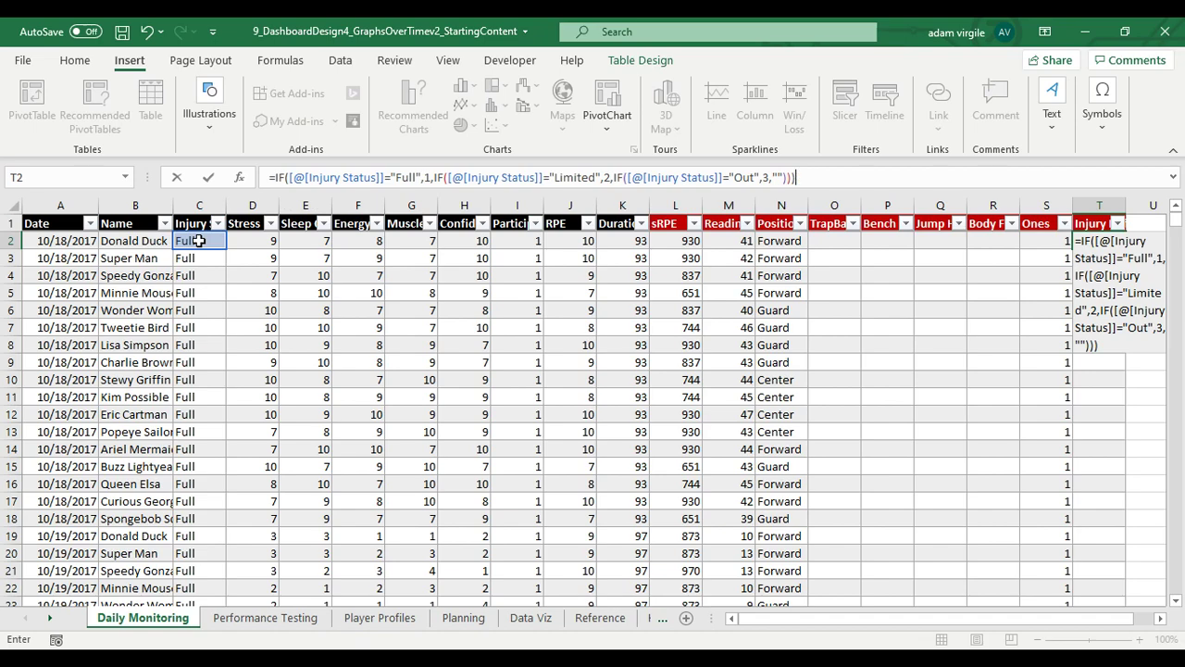
key("Return")
Step: Format the Injury Refined column as Number with no decimal places
scroll(1111, 393, "down", 7)
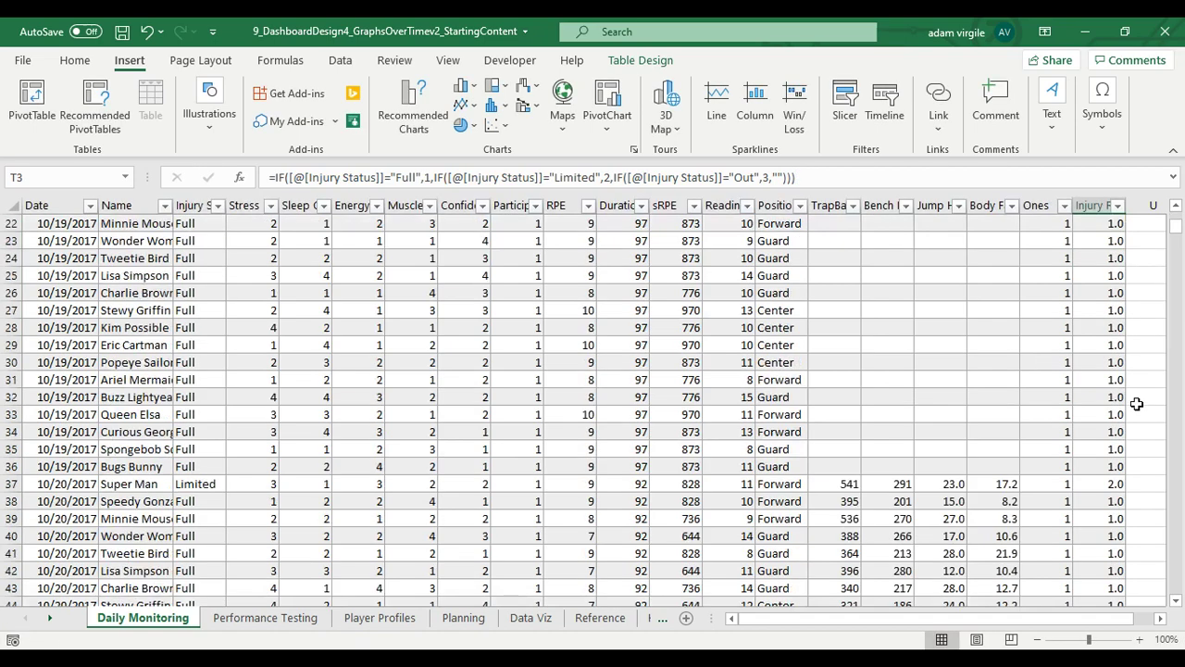
scroll(1136, 404, "down", 2)
scroll(1111, 296, "up", 9)
left_click(1099, 205)
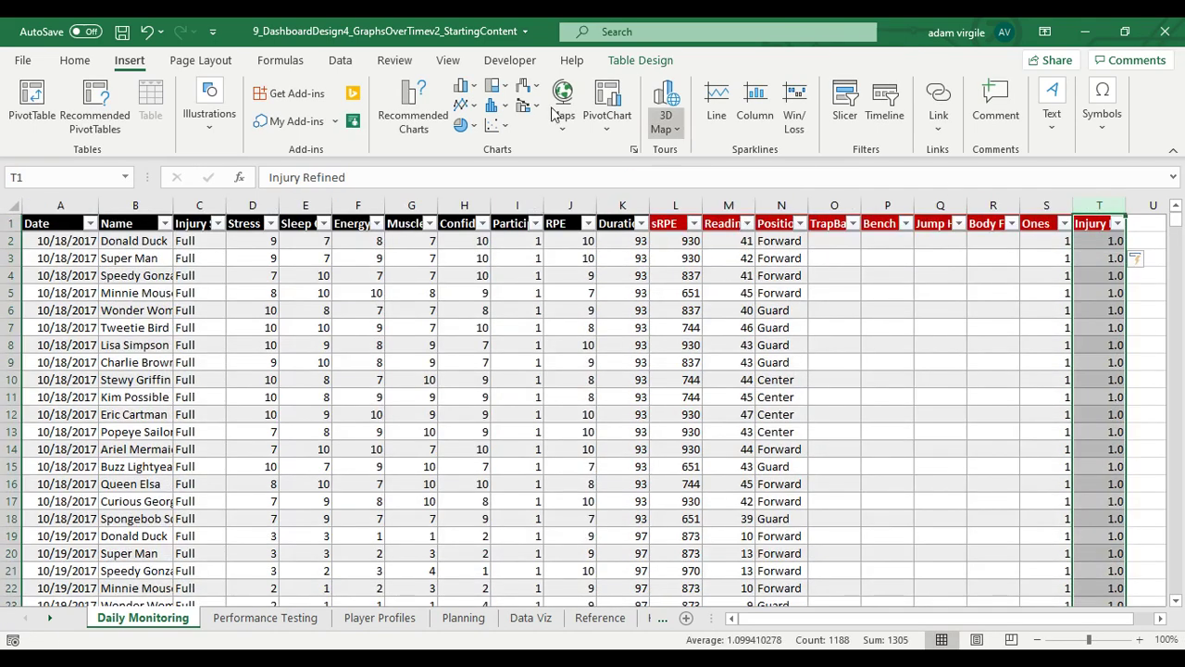
left_click(75, 60)
left_click(608, 93)
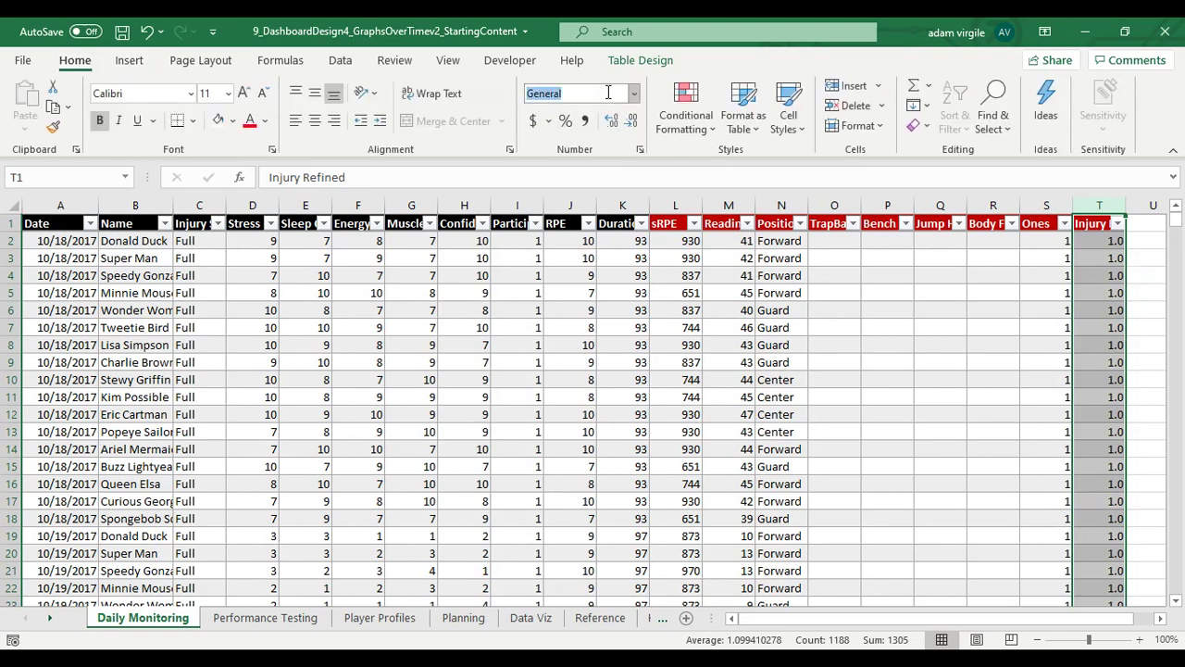
type("Number")
key("Return")
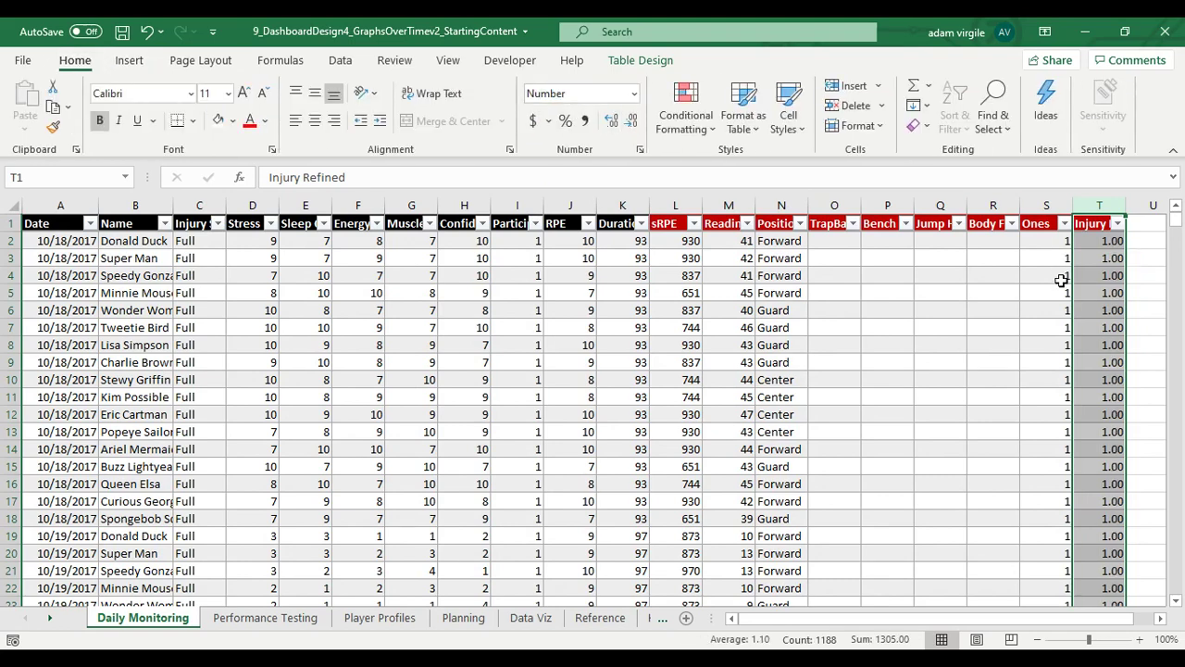
left_click(631, 121)
left_click(630, 121)
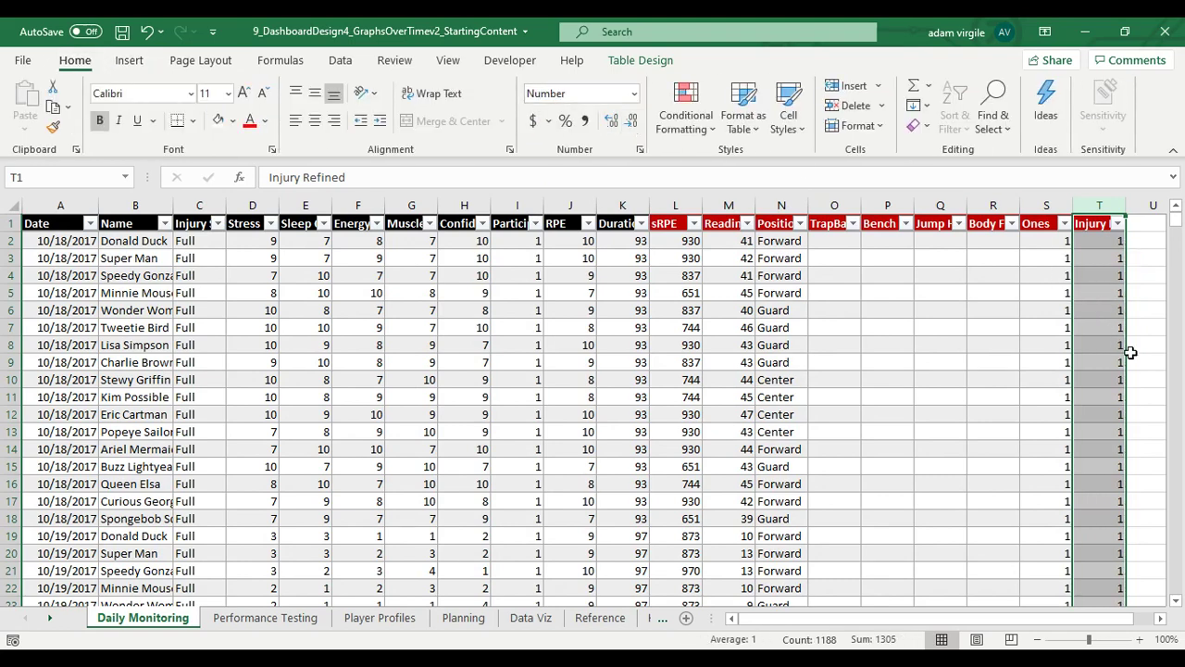
Step: Check the numeric codes down the Injury Refined column, and return to the Data Viz sheet
left_click(1125, 363)
scroll(1106, 462, "down", 12)
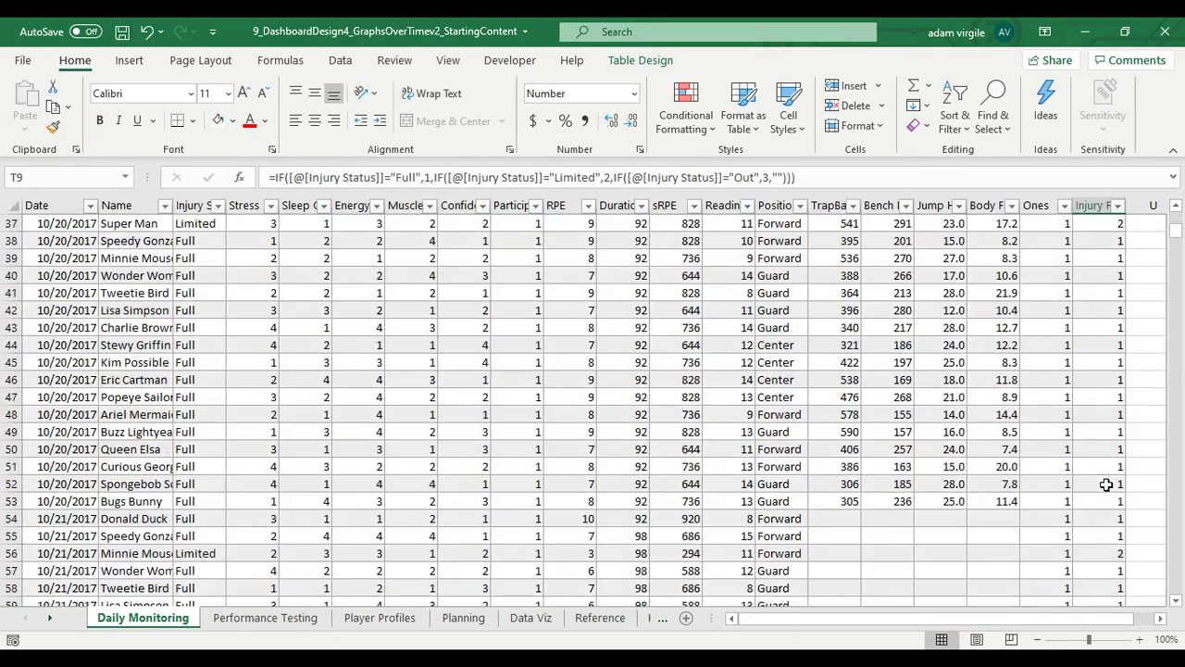
scroll(1106, 484, "up", 6)
left_click(400, 619)
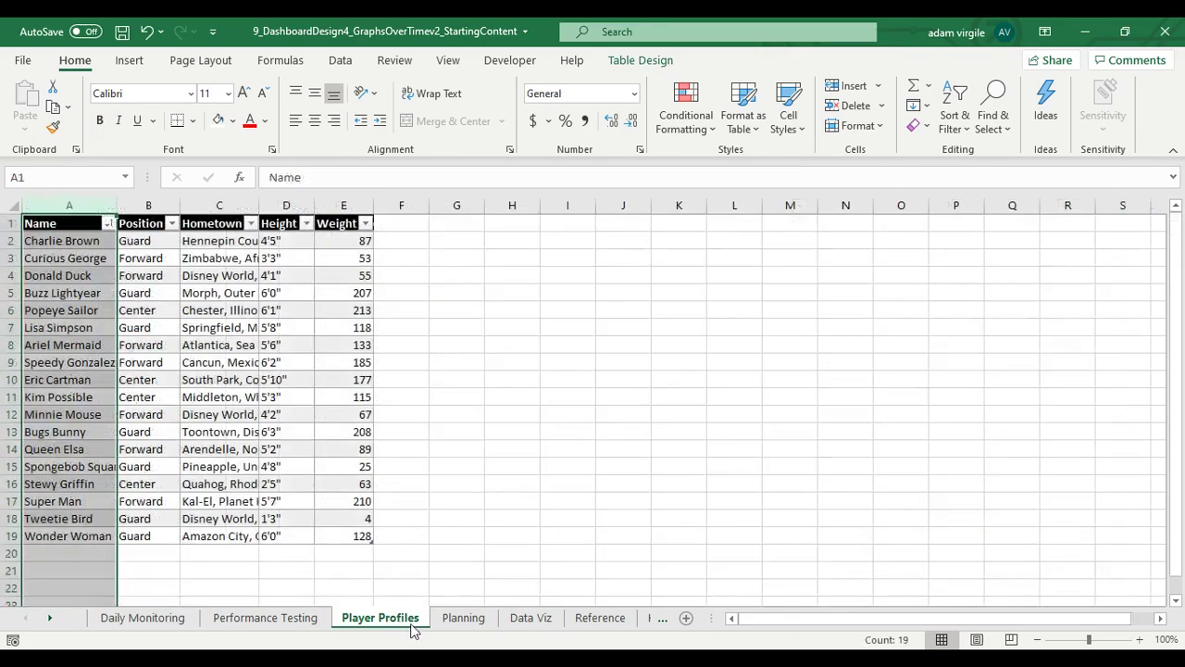
left_click(545, 626)
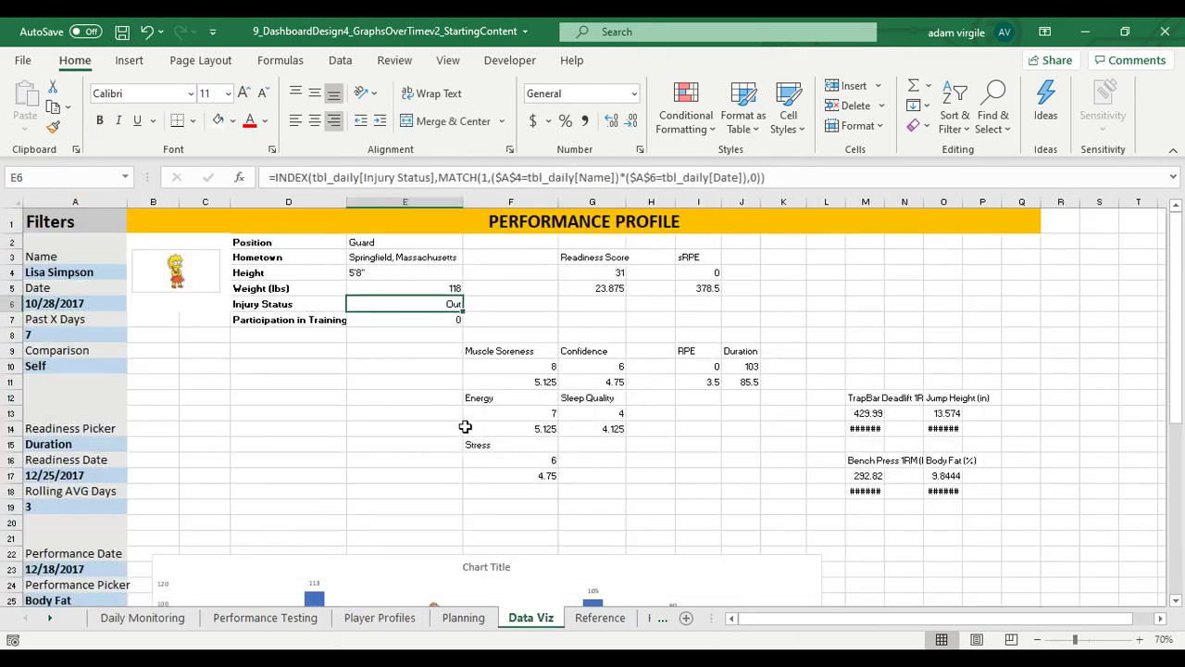
Step: Change the Injury Status formula in E6 so its INDEX looks up tbl_daily[Injury Refined] in place of tbl_daily[Injury Status]
left_click(406, 174)
left_click_drag(308, 176, 459, 174)
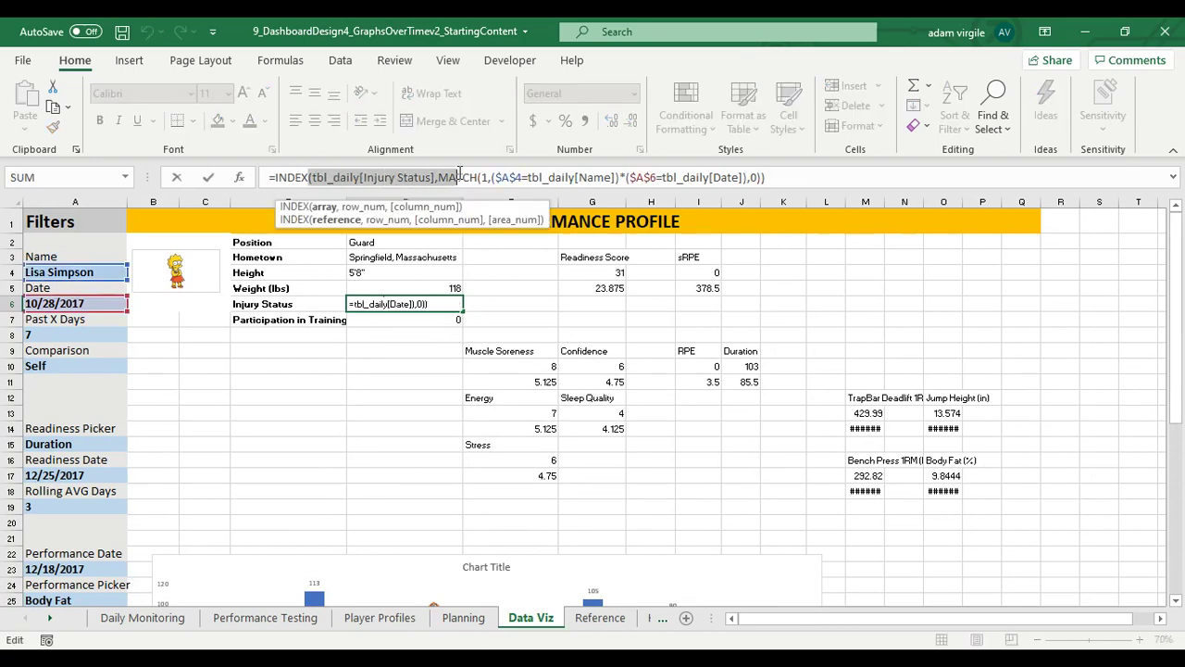
left_click(457, 176)
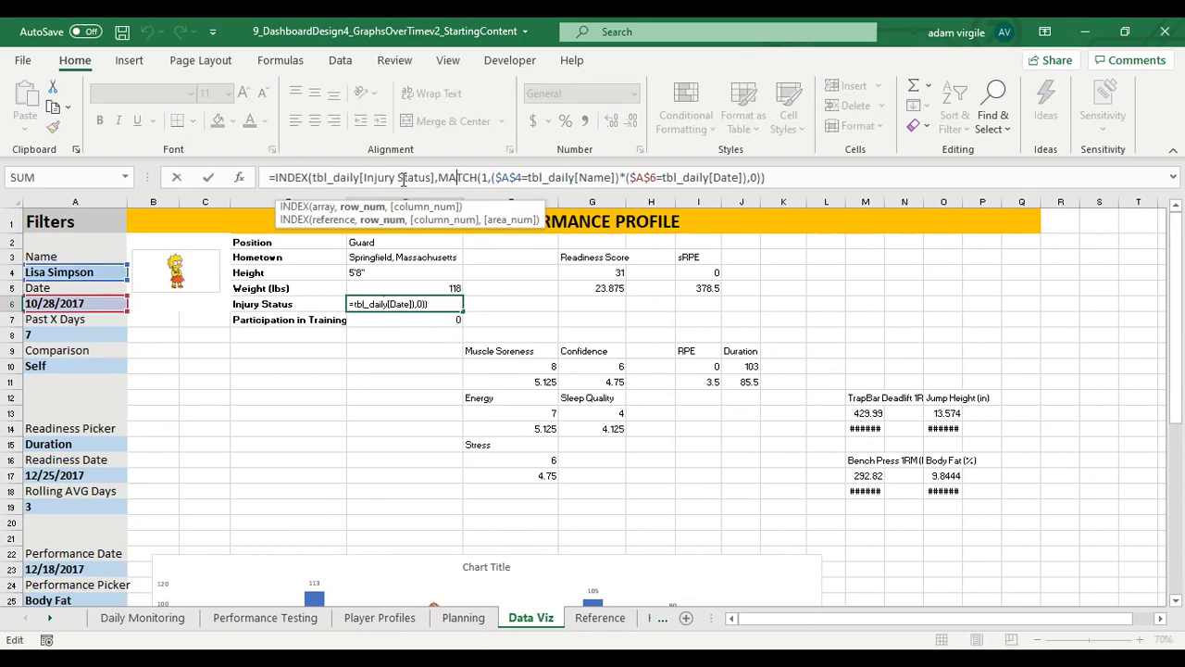
left_click_drag(405, 177, 428, 177)
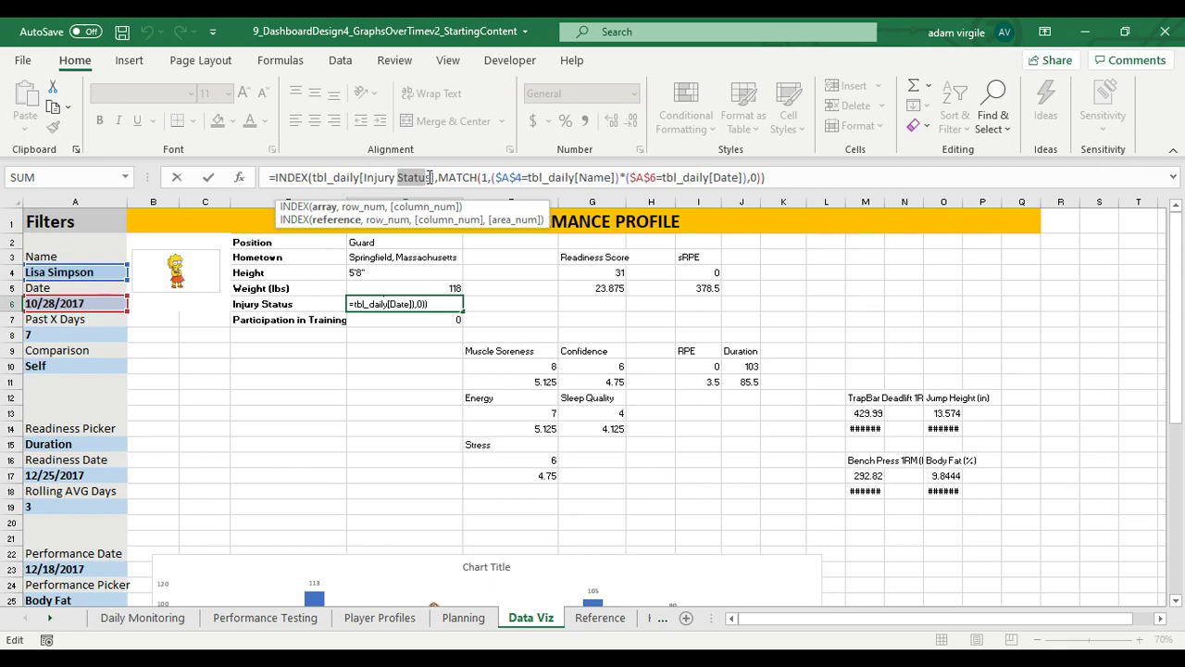
left_click(430, 177)
type("r")
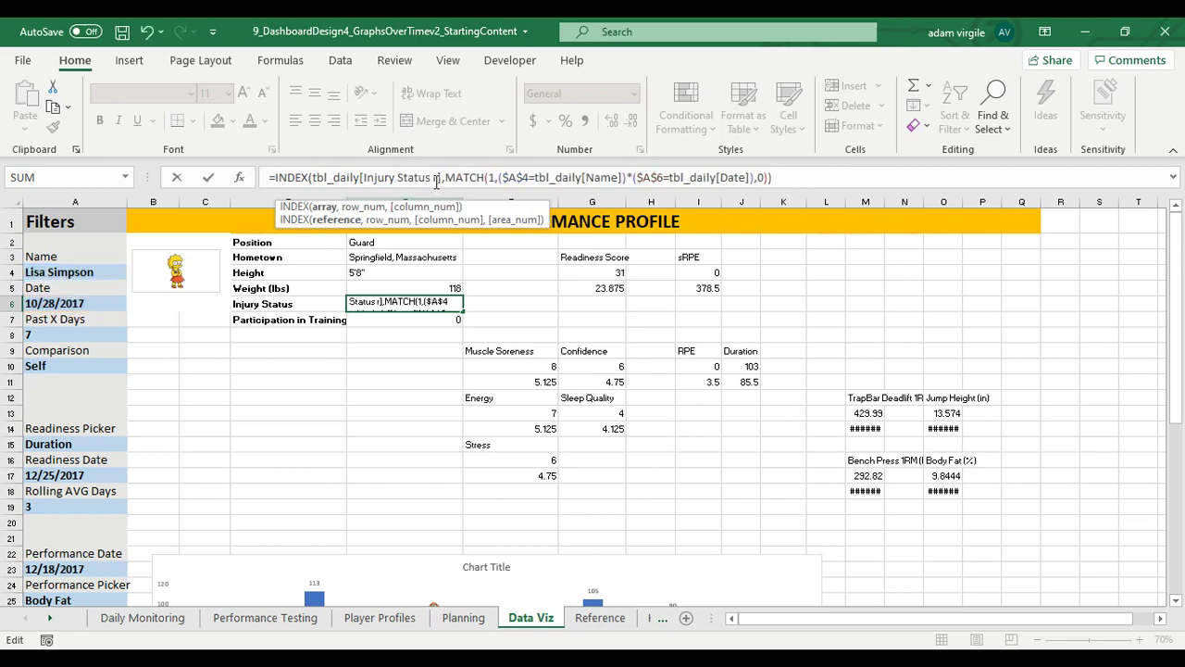
left_click_drag(436, 176, 374, 177)
key("BackSpace")
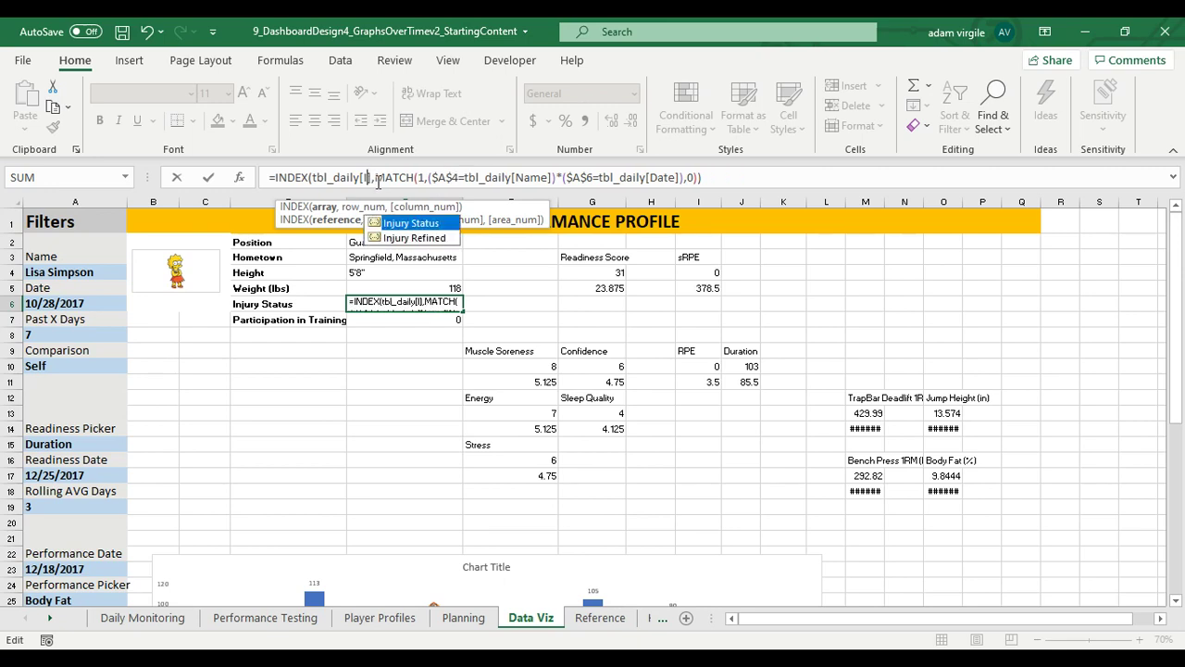
key("Down")
key("Tab")
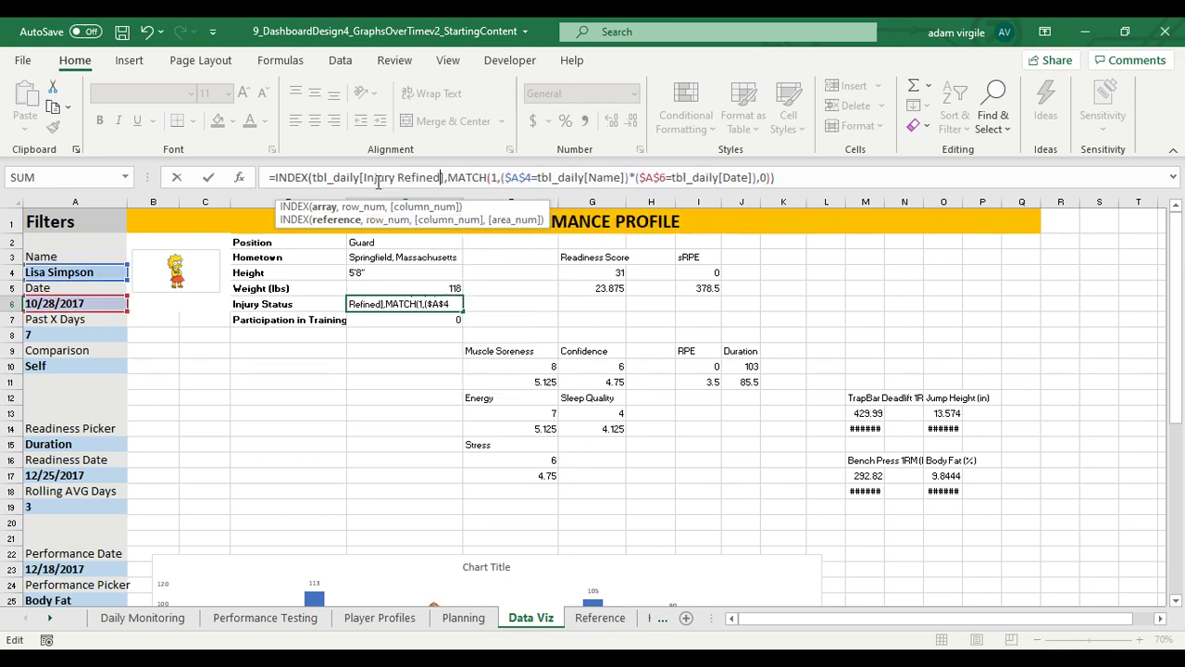
key("Return")
key("Up")
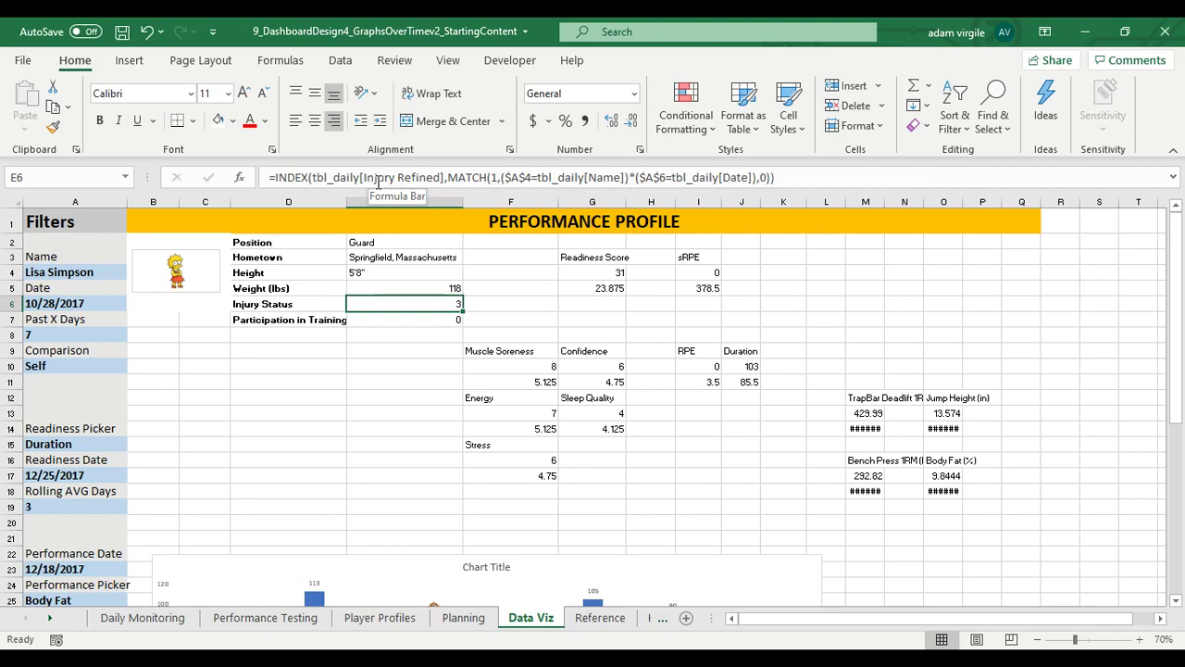
Step: Left-align the profile values in E2:E7
left_click(417, 316)
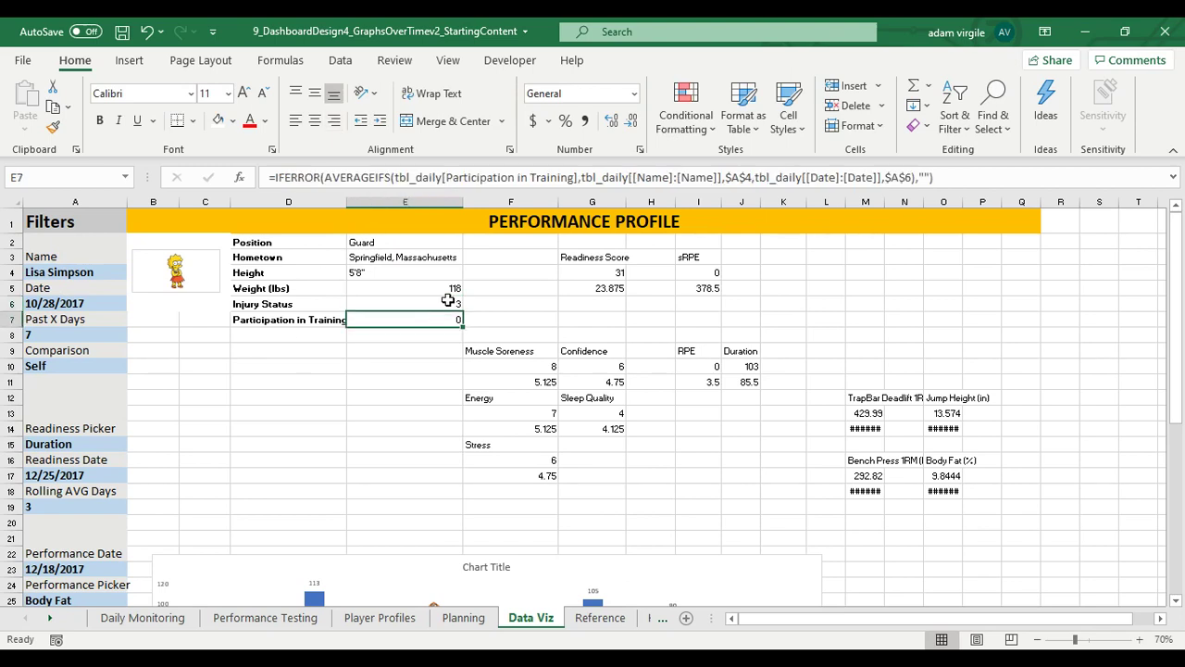
left_click(433, 298)
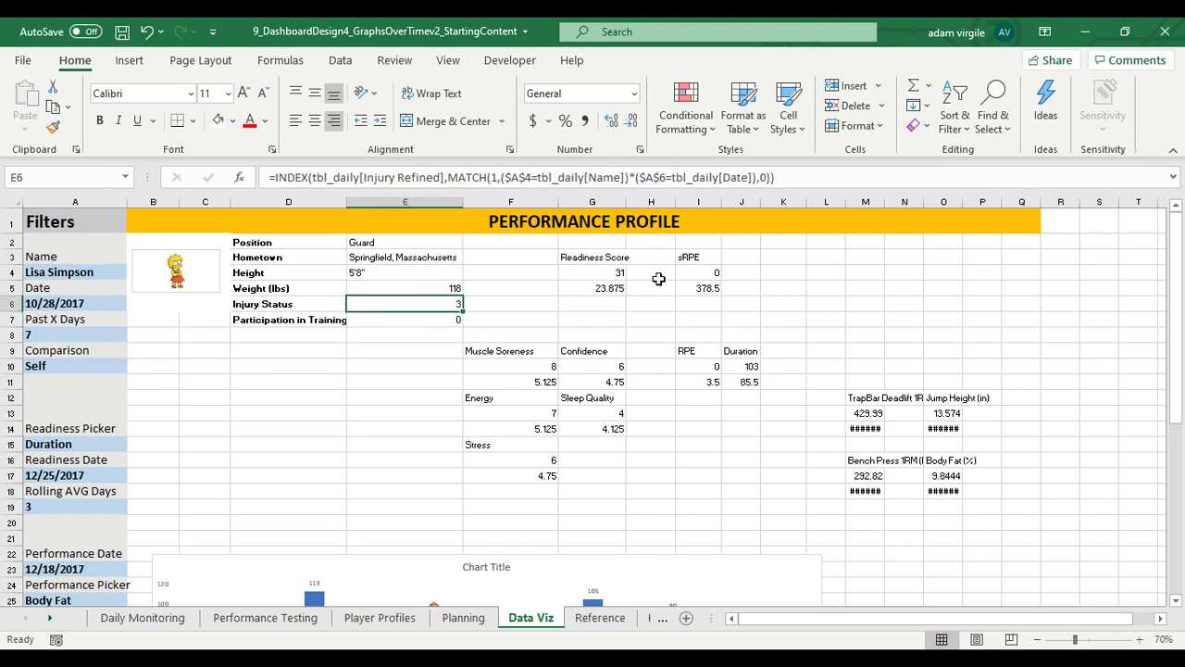
left_click(718, 272)
left_click(396, 320)
left_click(407, 303)
left_click_drag(404, 244, 411, 318)
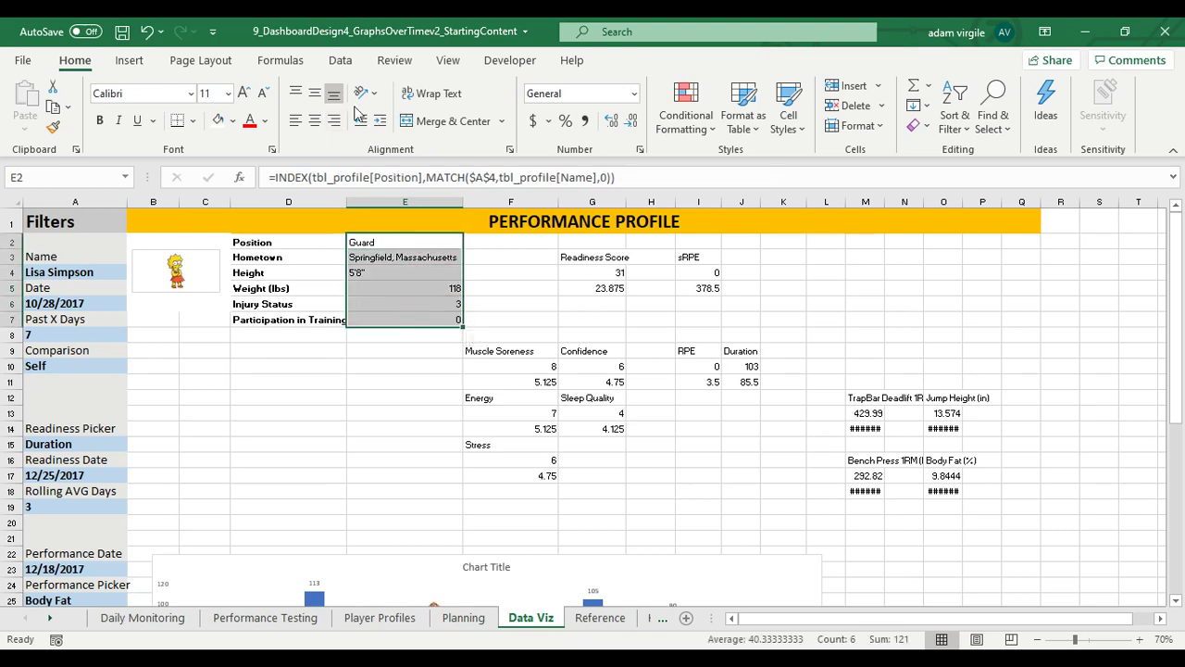
left_click(298, 130)
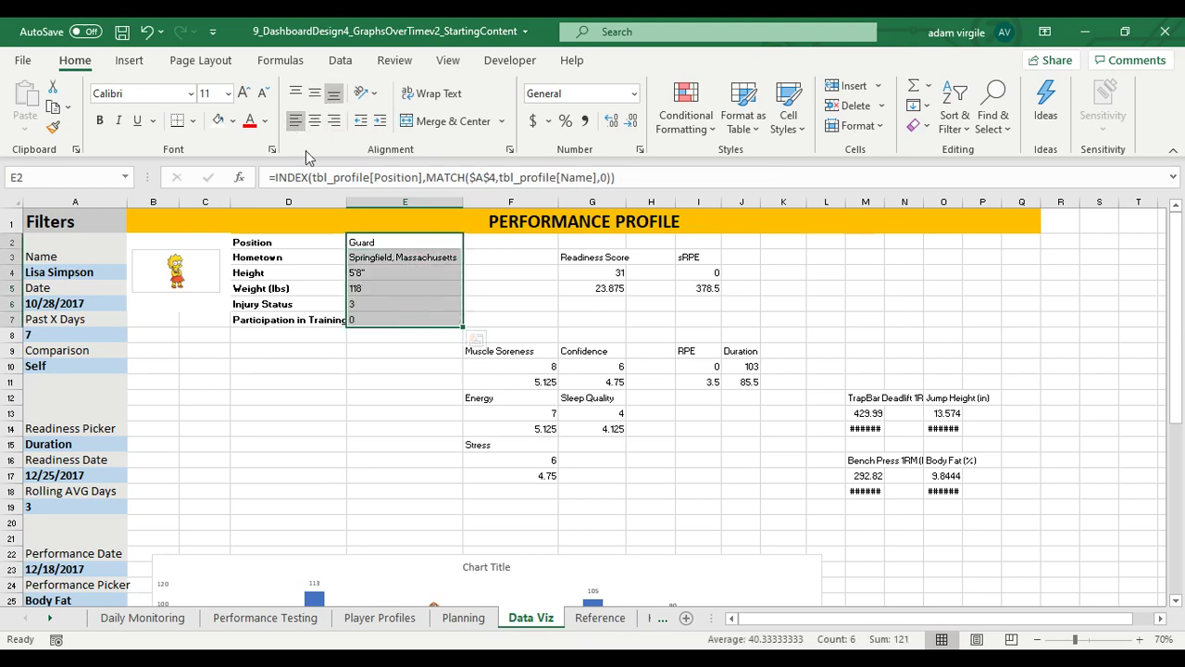
Step: Create a new conditional formatting rule for the Injury Status value in E6, using Icon Sets as the format style
left_click(387, 318)
left_click_drag(387, 318, 387, 305)
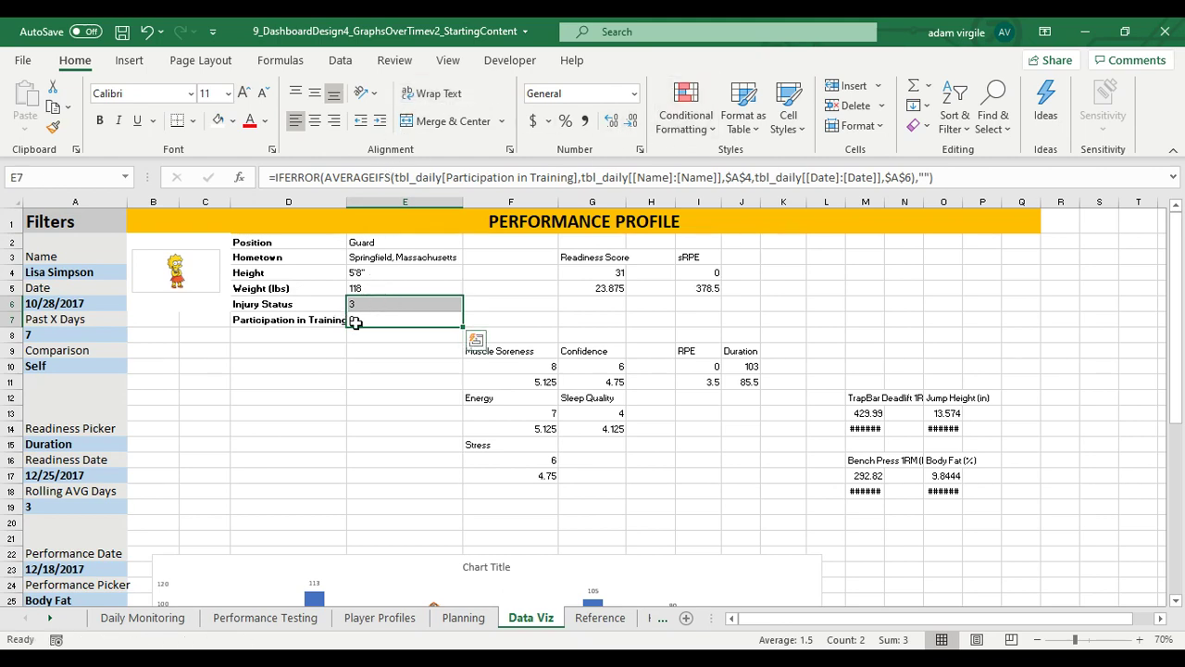
left_click(373, 318)
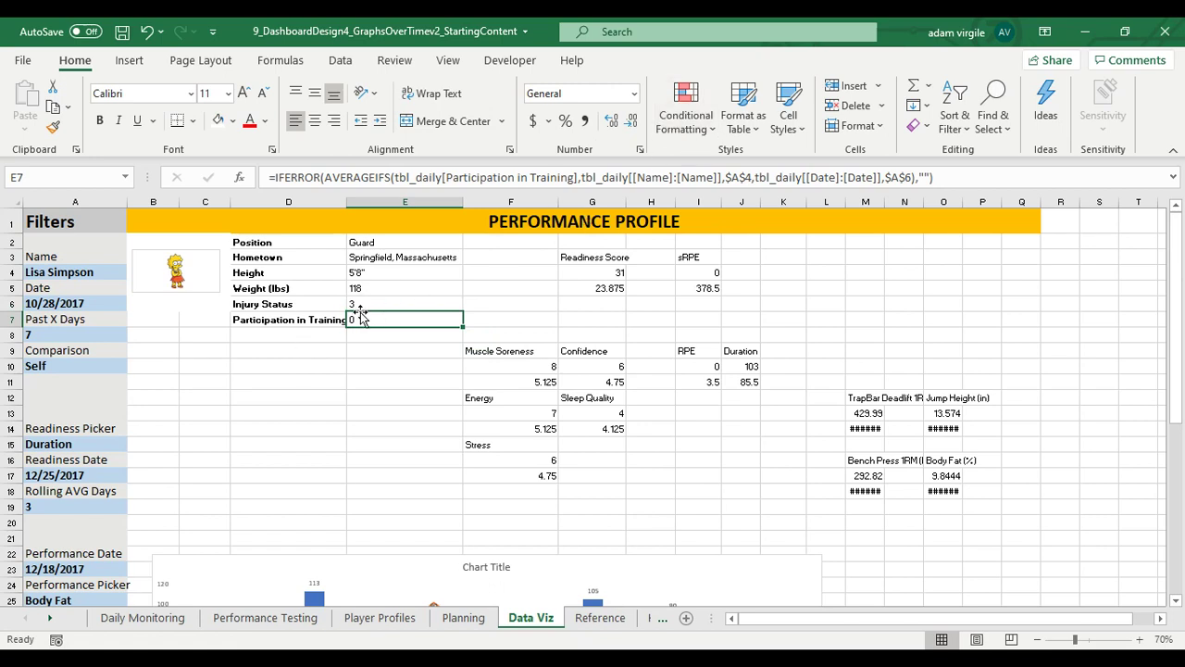
key("ctrl+Up")
left_click(366, 304)
left_click(686, 111)
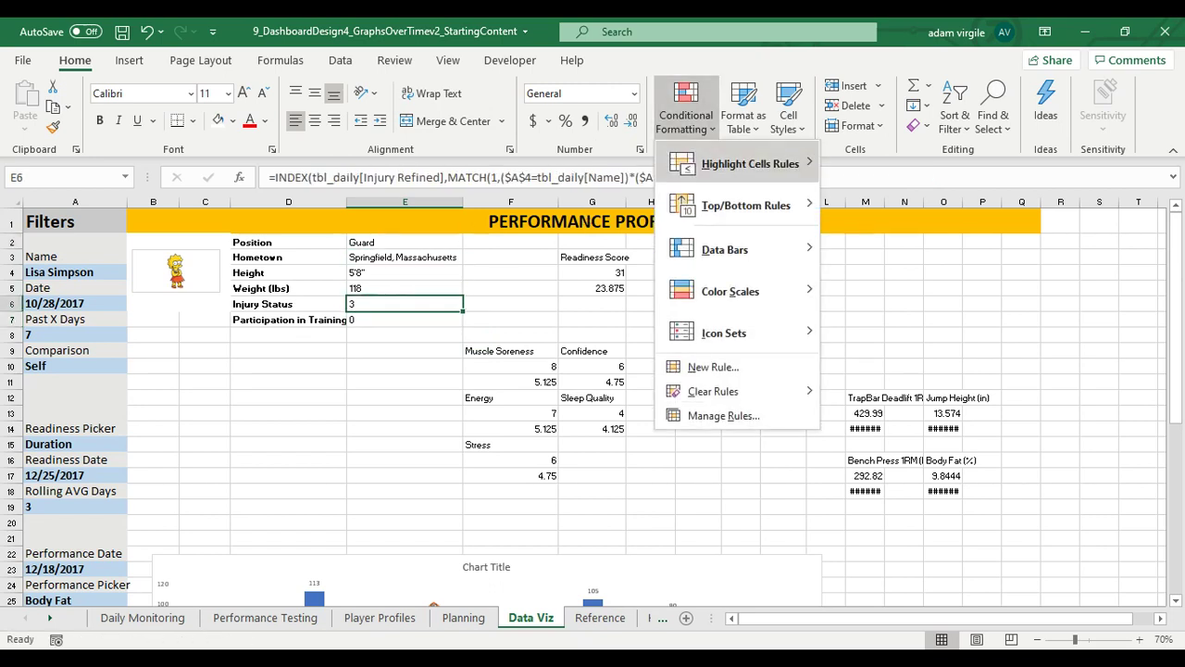
mouse_move(727, 332)
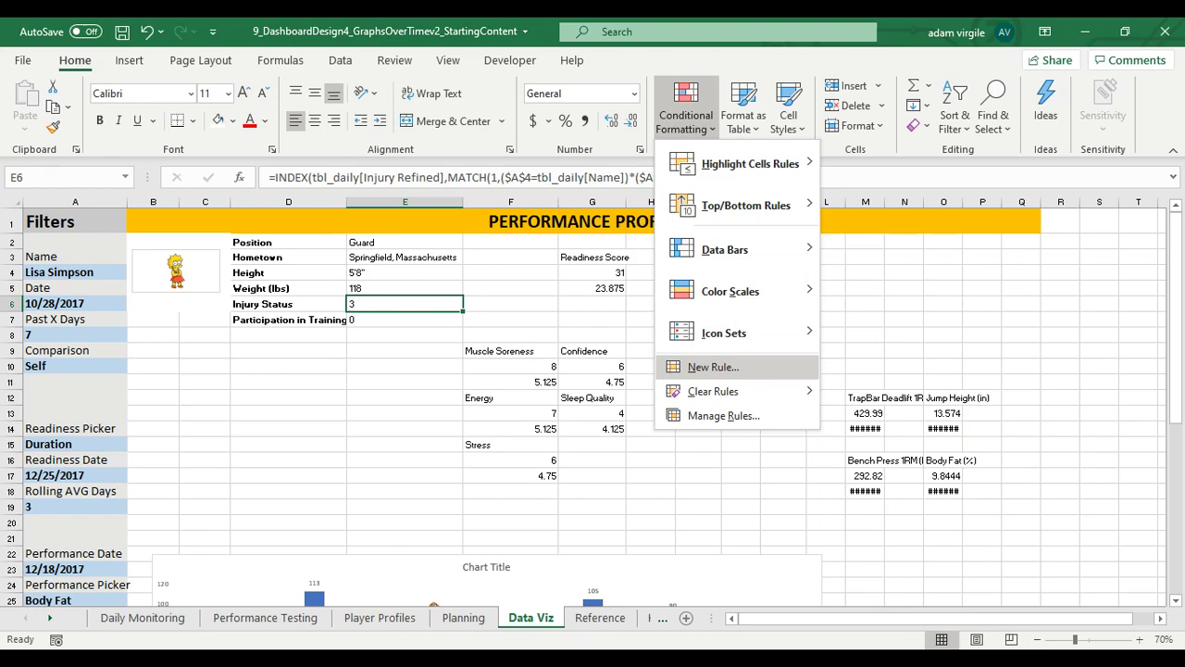
left_click(713, 366)
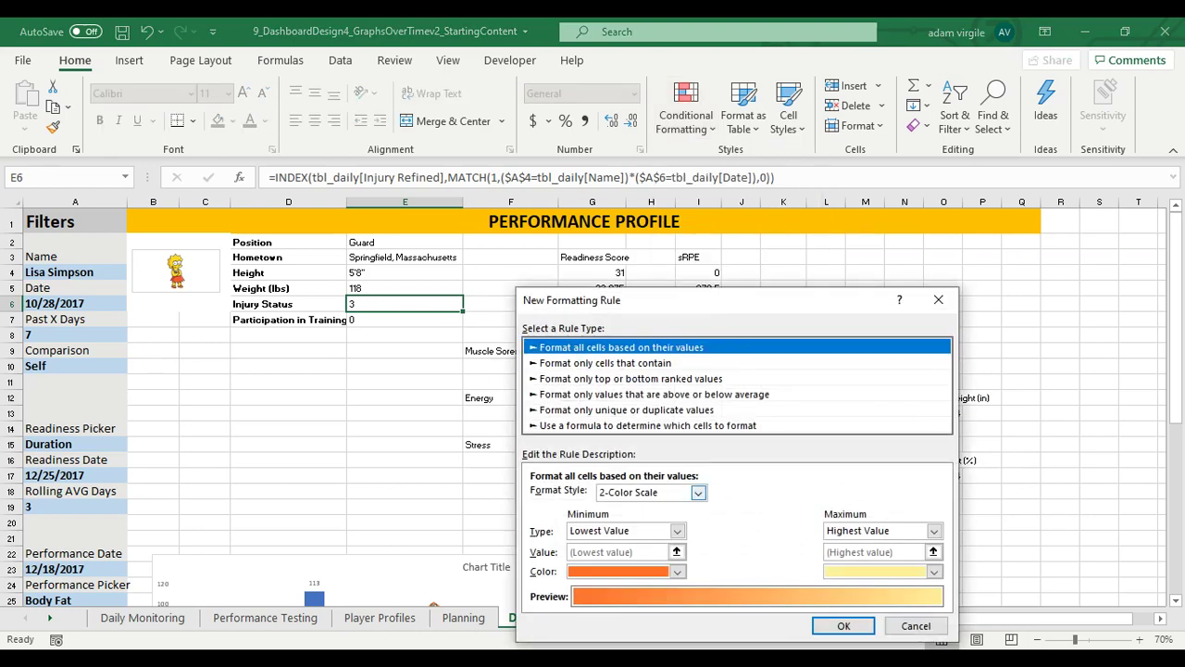
key("Tab")
key("alt+Down")
key("Down")
key("Down")
key("Down")
key("Return")
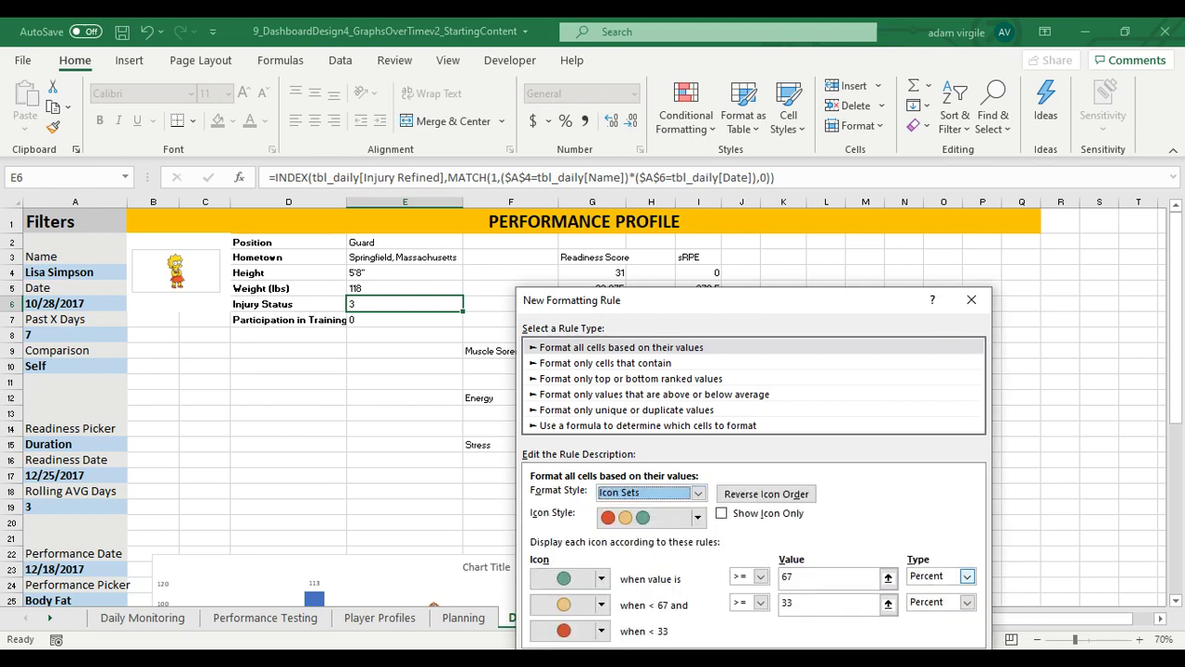
Step: Set the type of both icon thresholds to Number
left_click(966, 576)
left_click(926, 591)
left_click(965, 602)
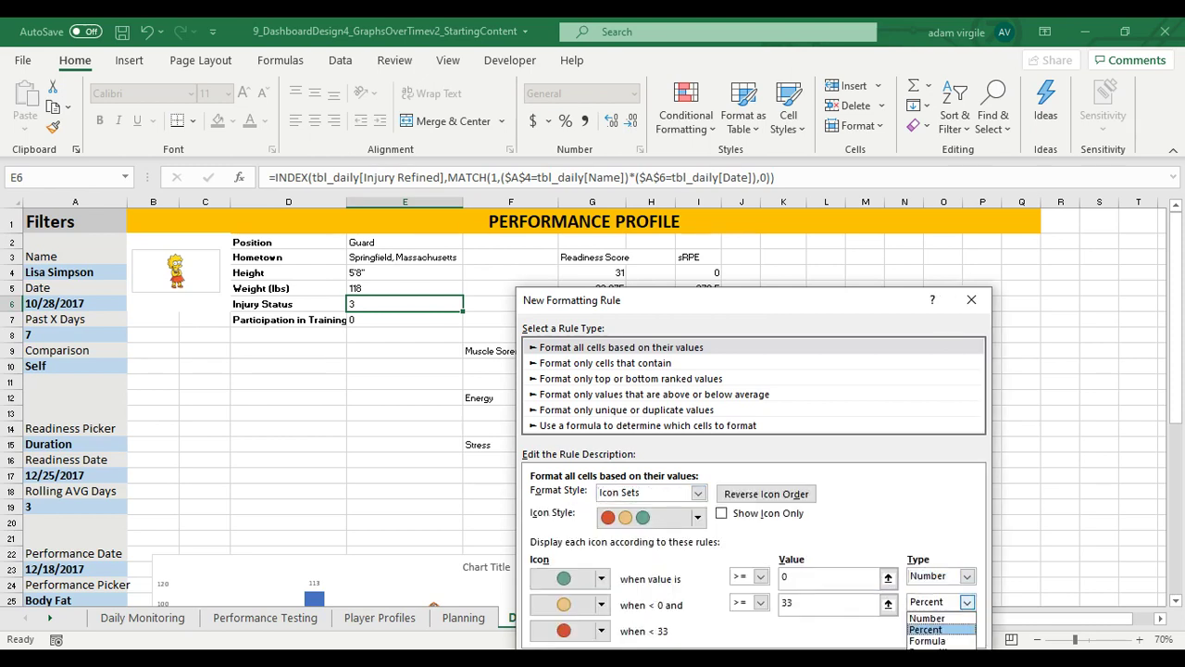
left_click(927, 617)
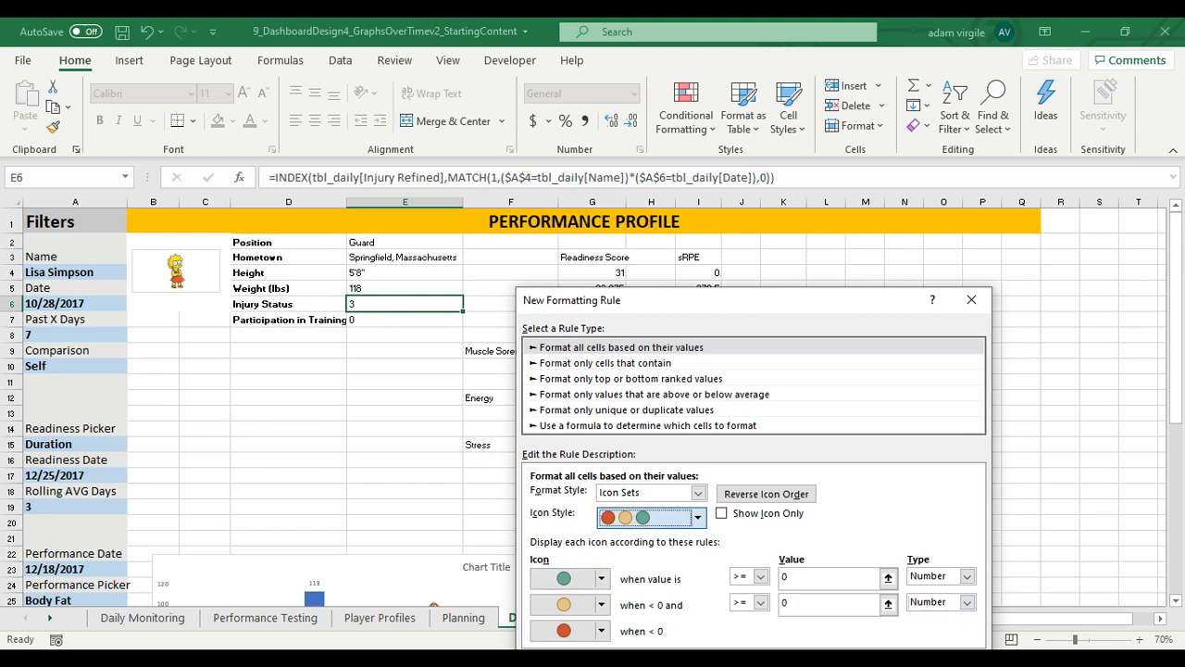
left_click(697, 517)
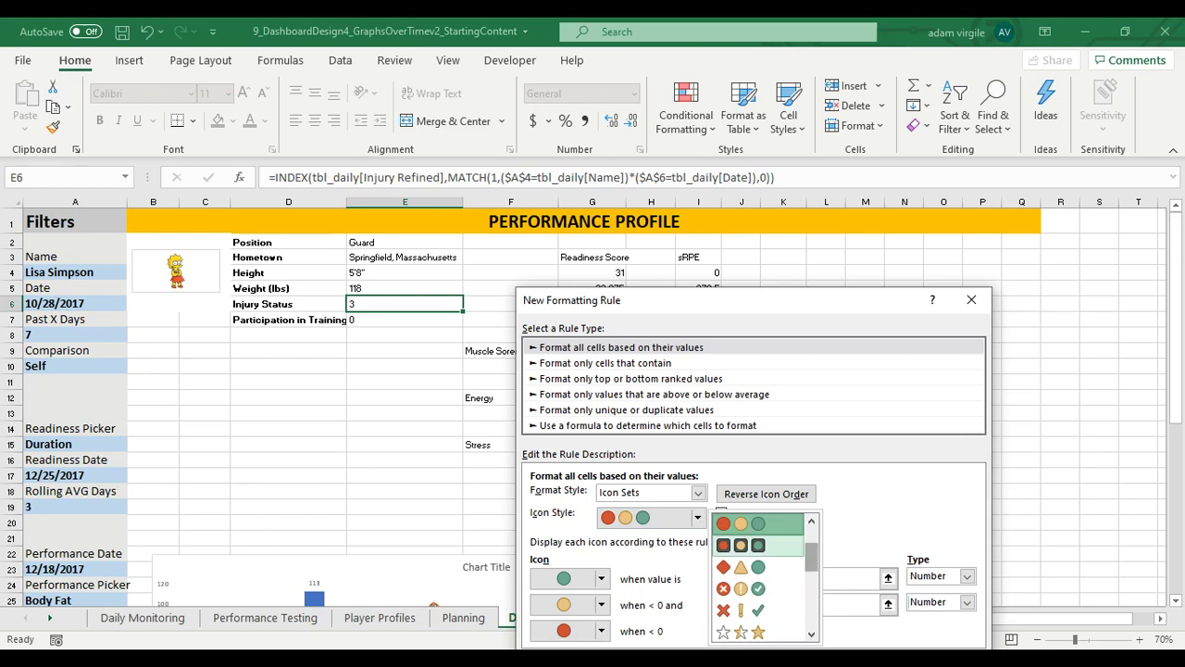
scroll(764, 574, "down", 5)
scroll(765, 574, "up", 4)
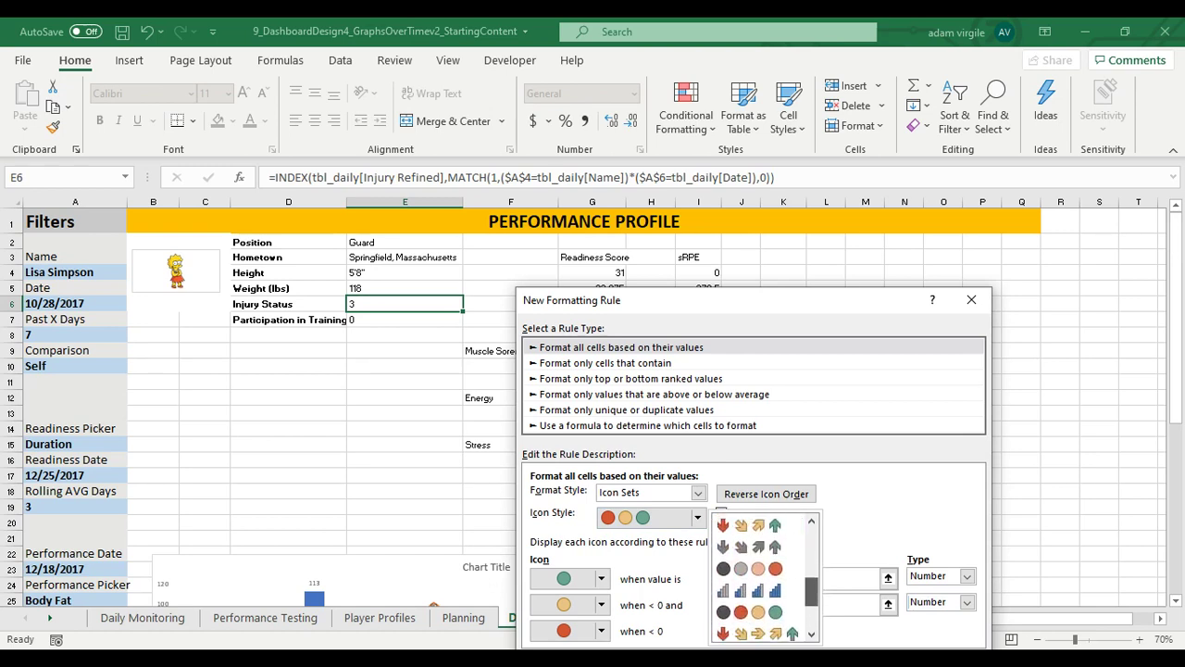
scroll(741, 592, "up", 1)
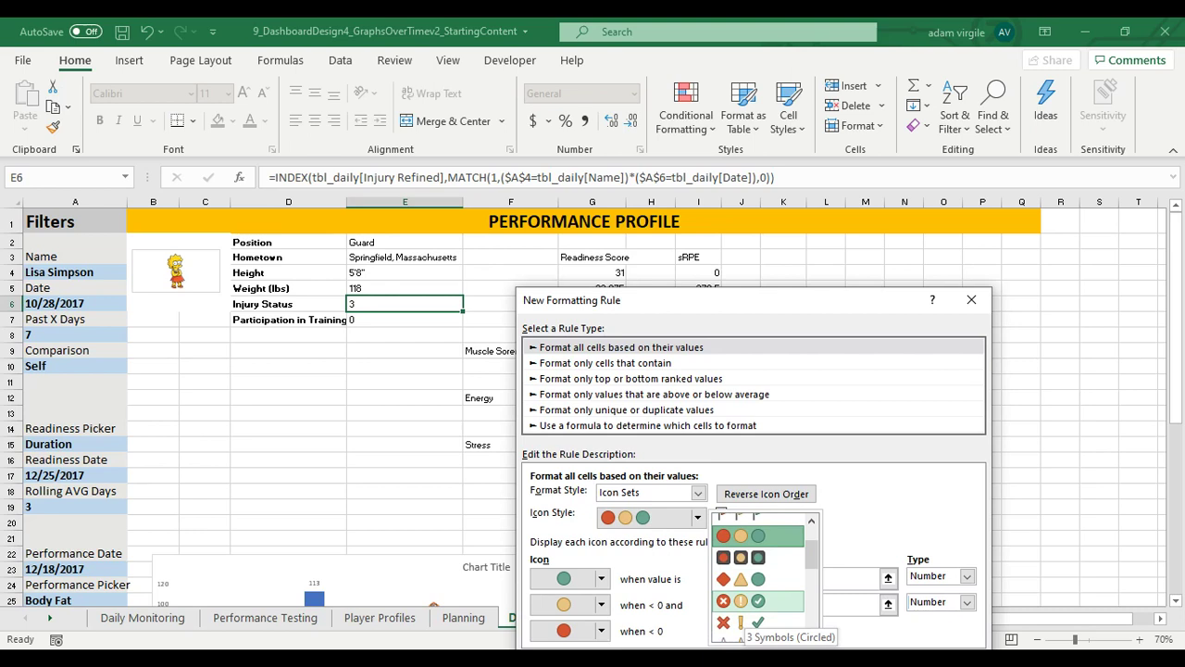
scroll(741, 597, "up", 2)
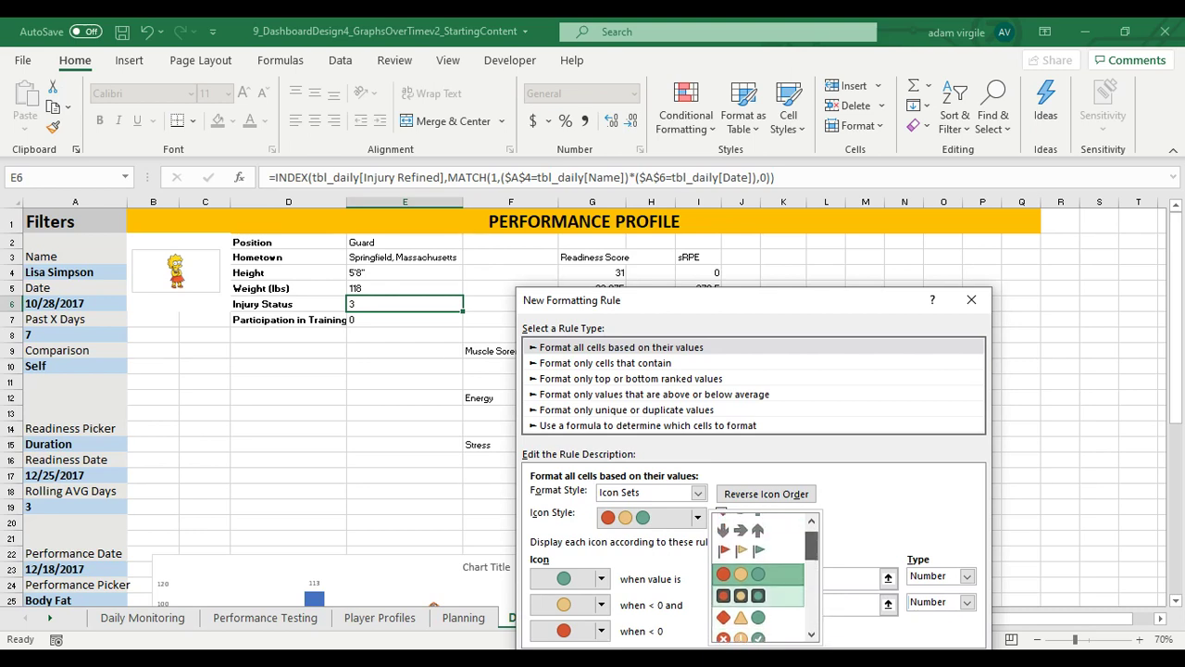
scroll(758, 583, "up", 1)
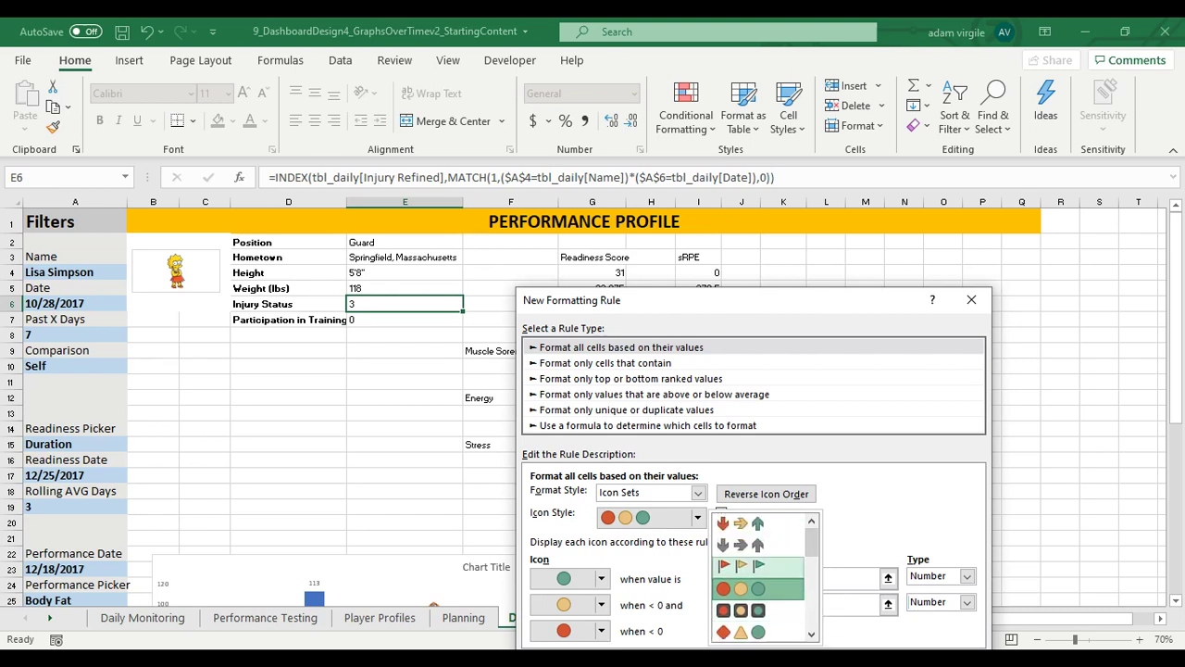
key("Escape")
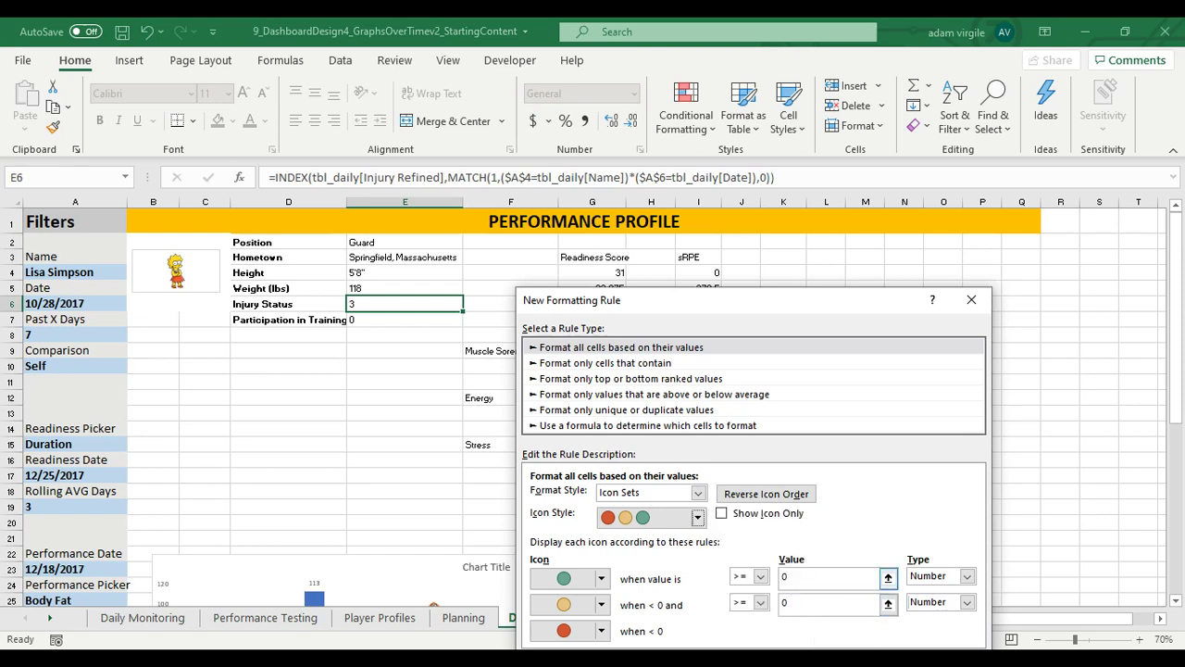
Step: Set the first icon threshold to 3 and assign a red circle to values at or above it
left_click(785, 577)
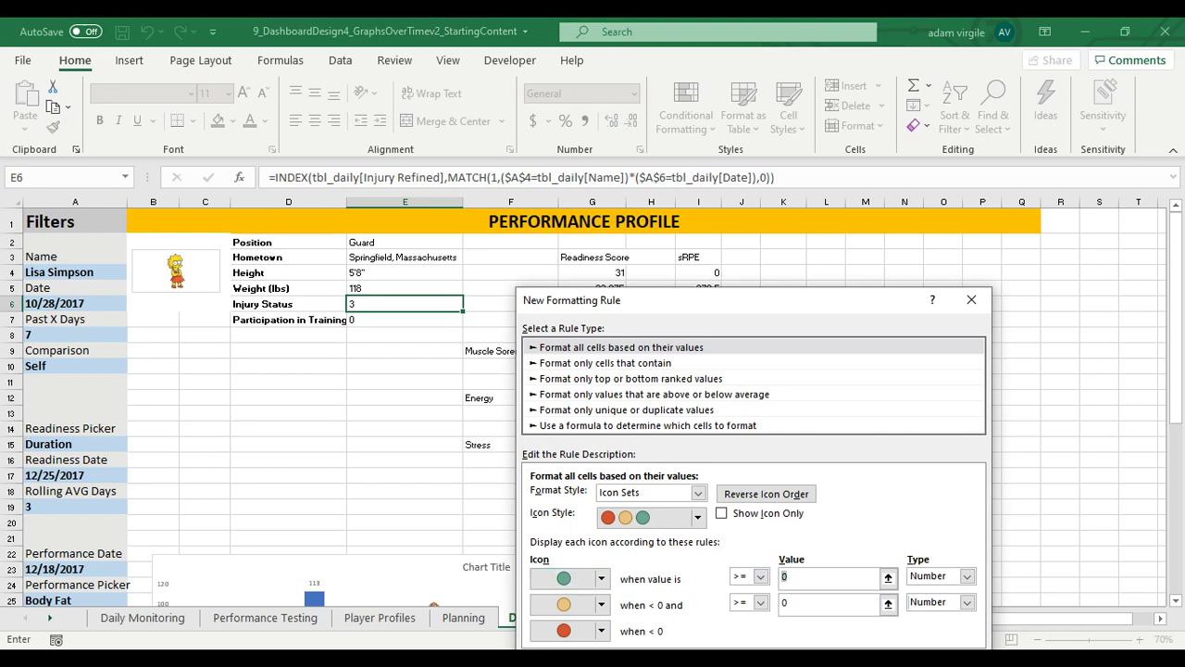
left_click(600, 577)
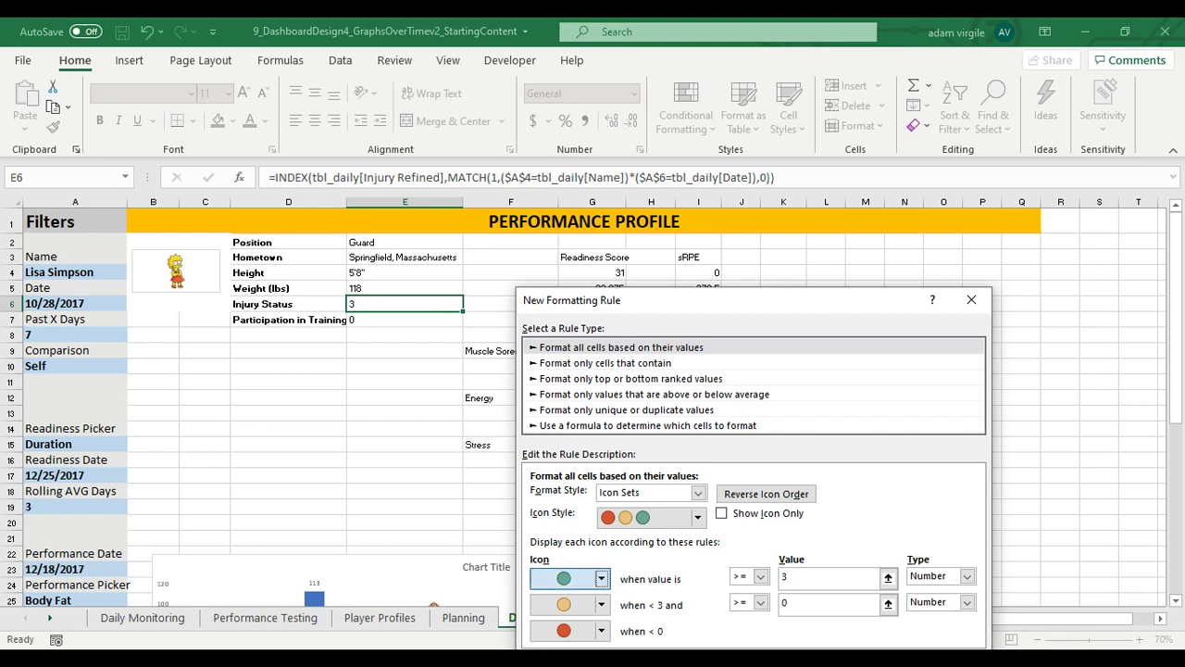
left_click(634, 497)
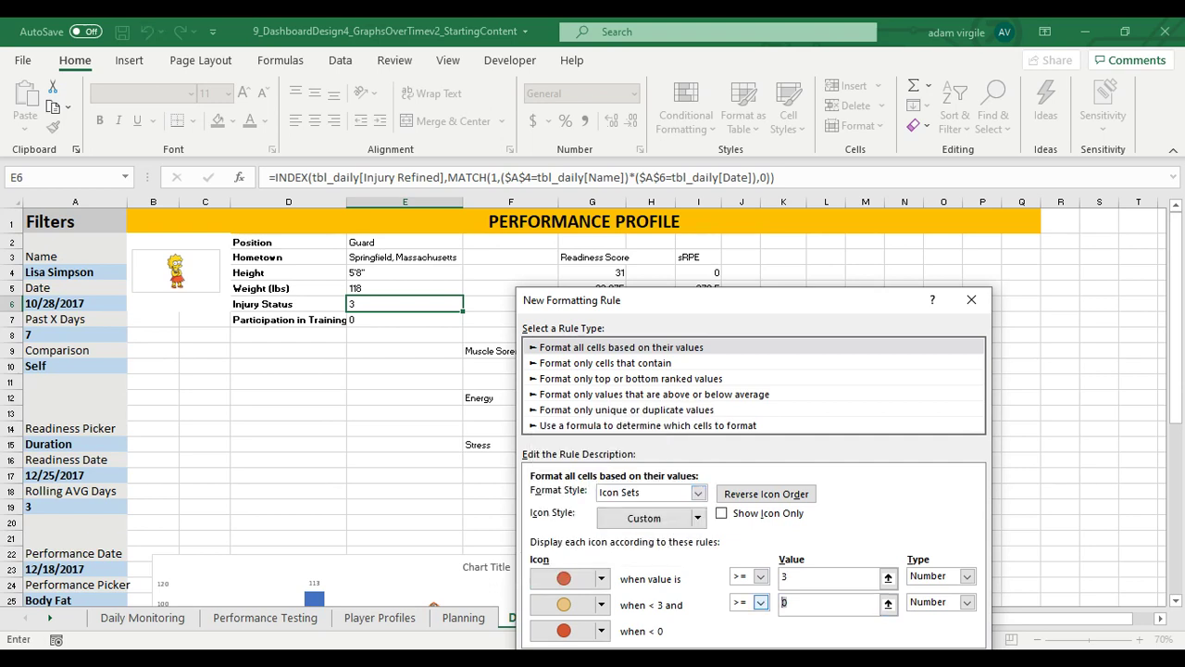
Step: Set the second icon threshold to 2, assign a green circle to values below it, and apply the rule
left_click(601, 630)
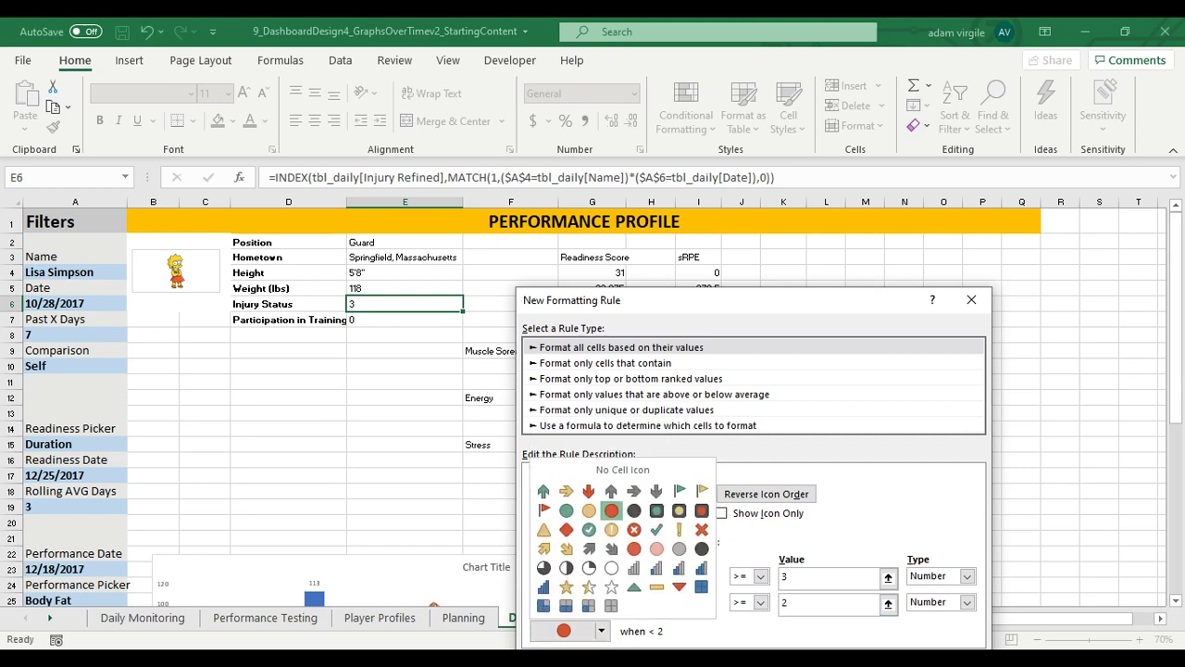
left_click(567, 510)
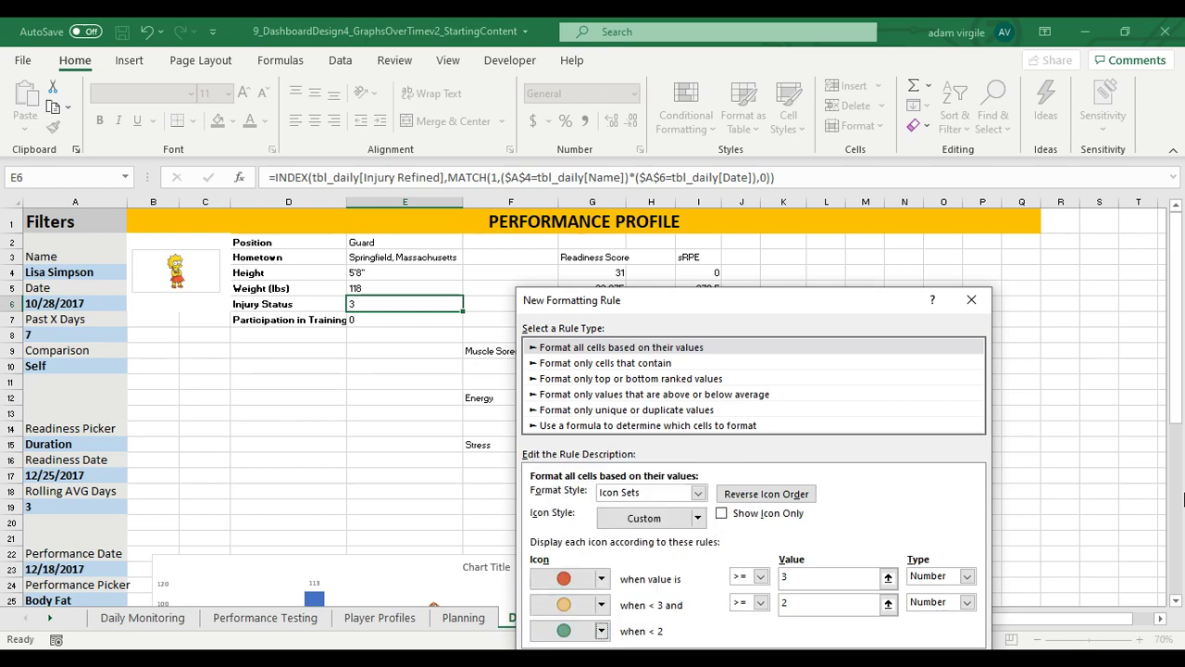
left_click_drag(703, 300, 604, 164)
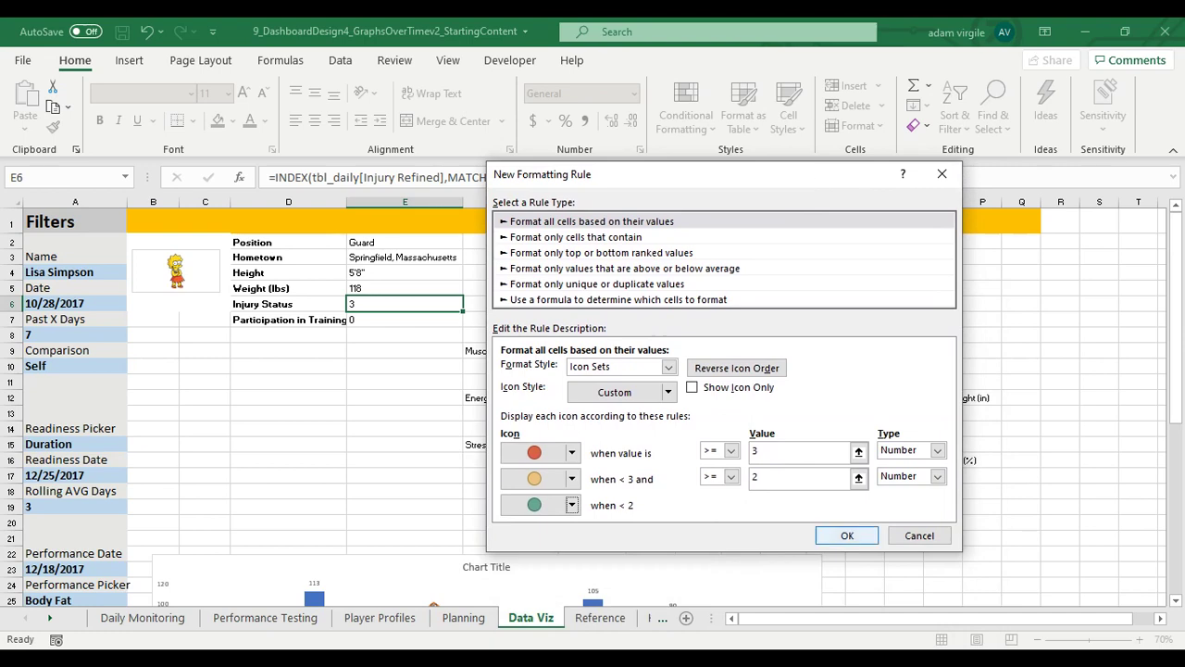
left_click(841, 534)
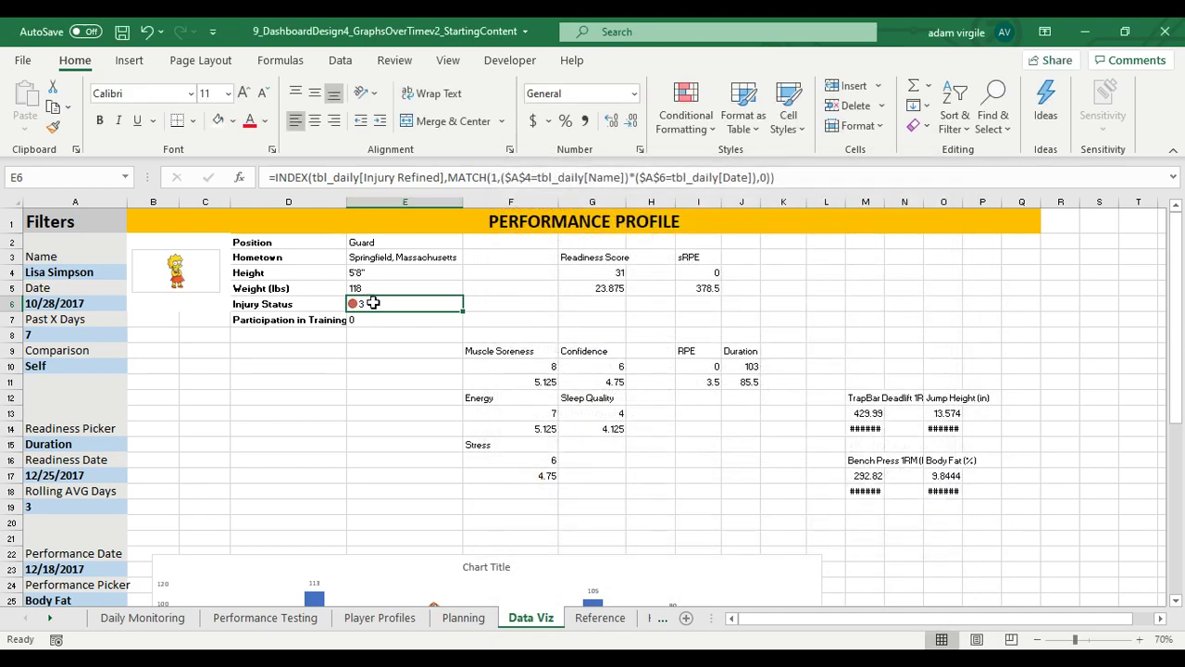
Step: Copy the Injury Status cell E6 and paste only its formatting onto the Participation in Training value in E7
key("ctrl+c")
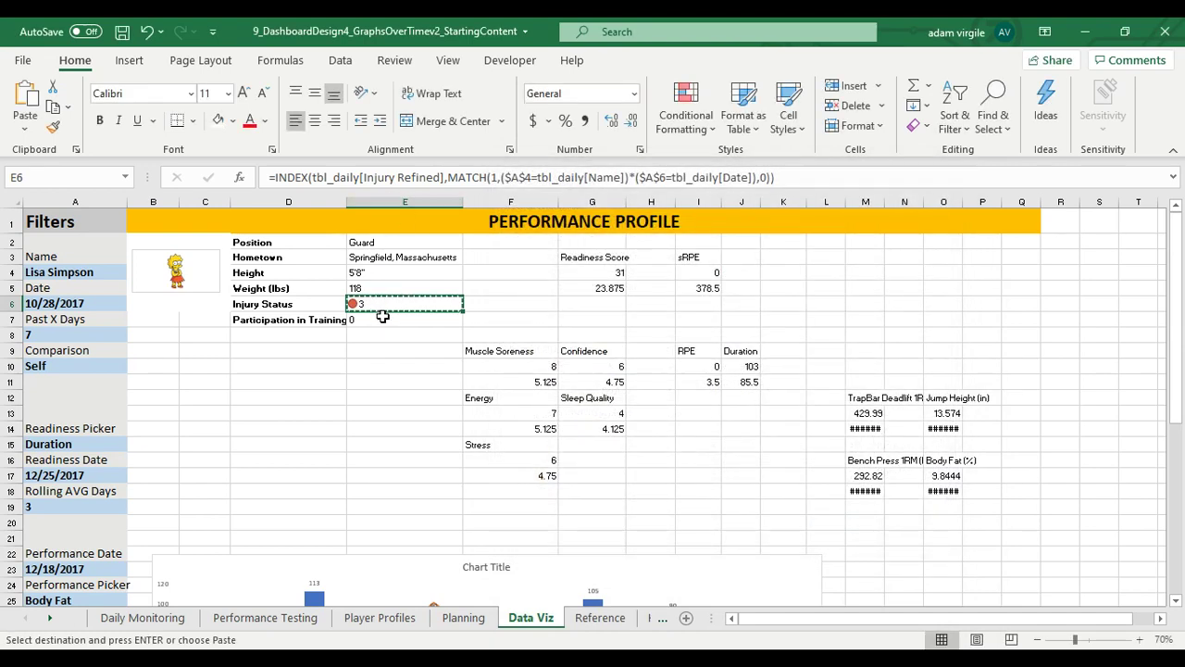
left_click(386, 321)
right_click(385, 324)
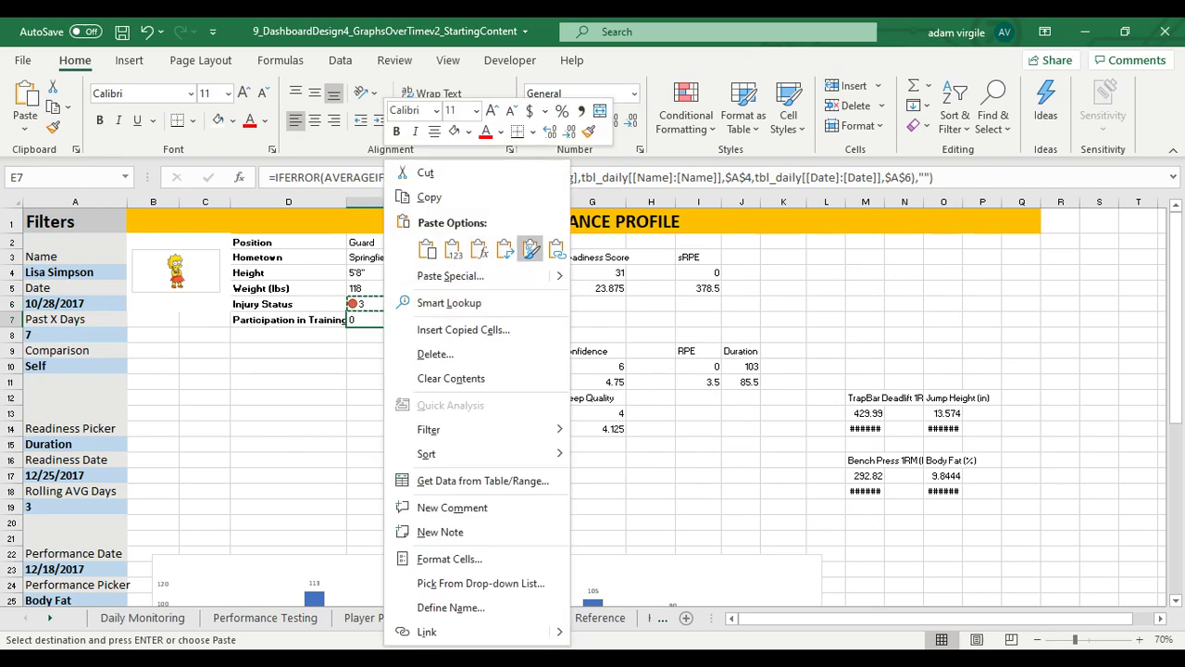
left_click(531, 248)
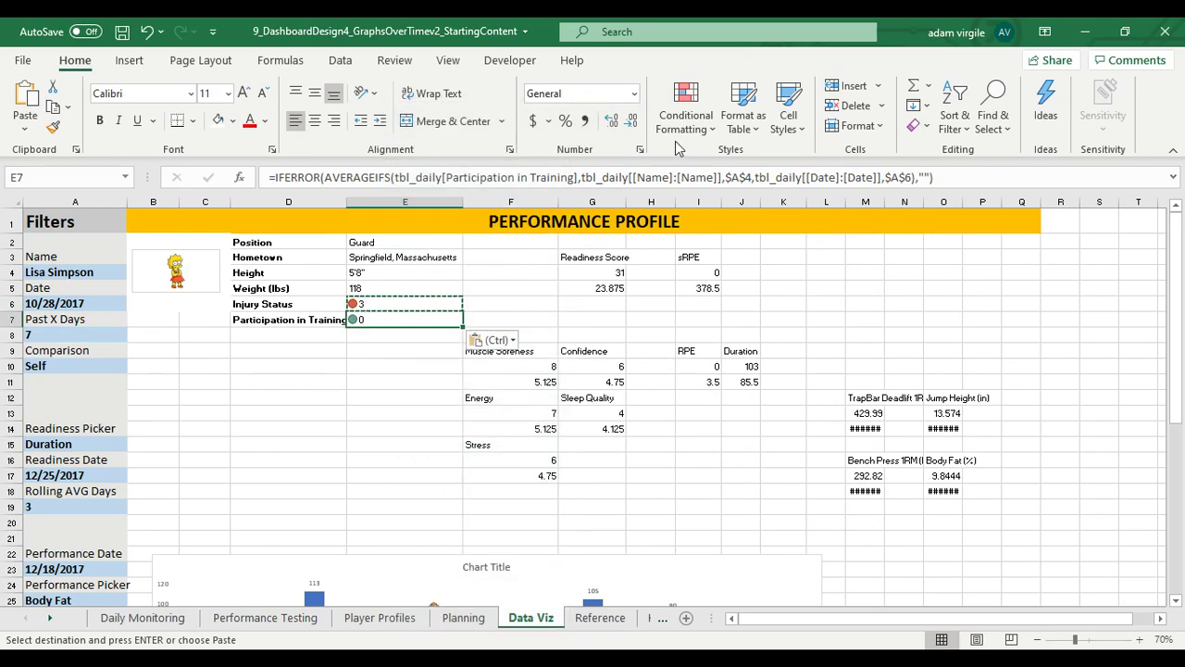
Step: Edit the icon rule on Participation in Training cell E7, setting the second threshold to 0 with a red circle
left_click(686, 110)
left_click(723, 416)
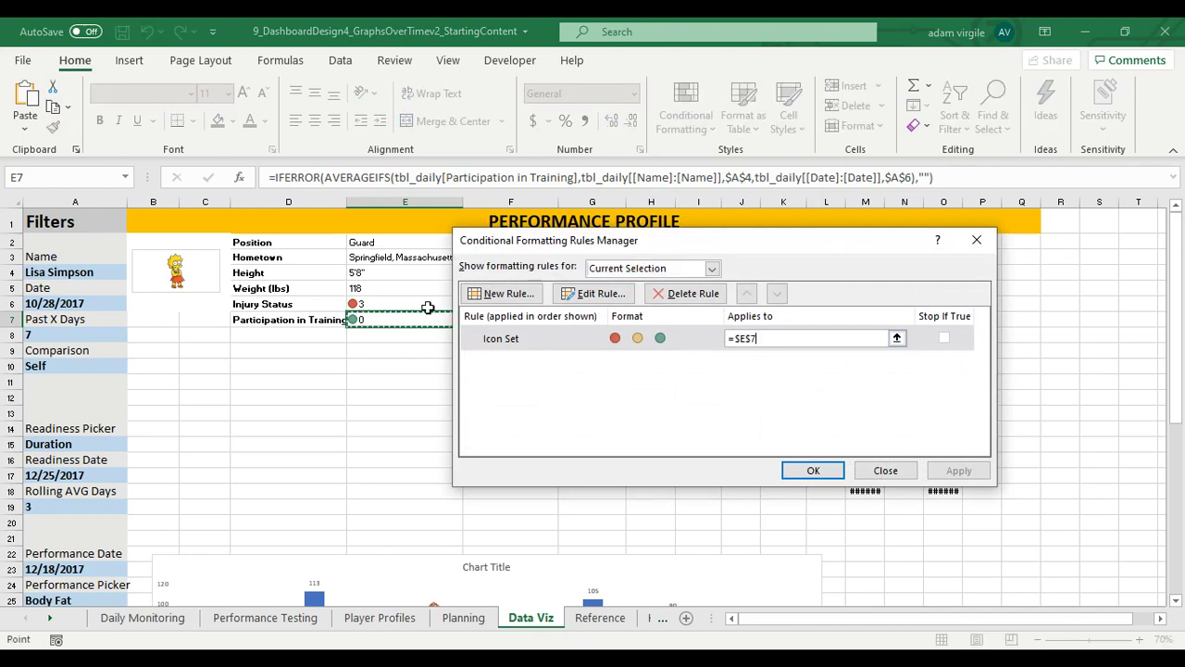
key("alt+e")
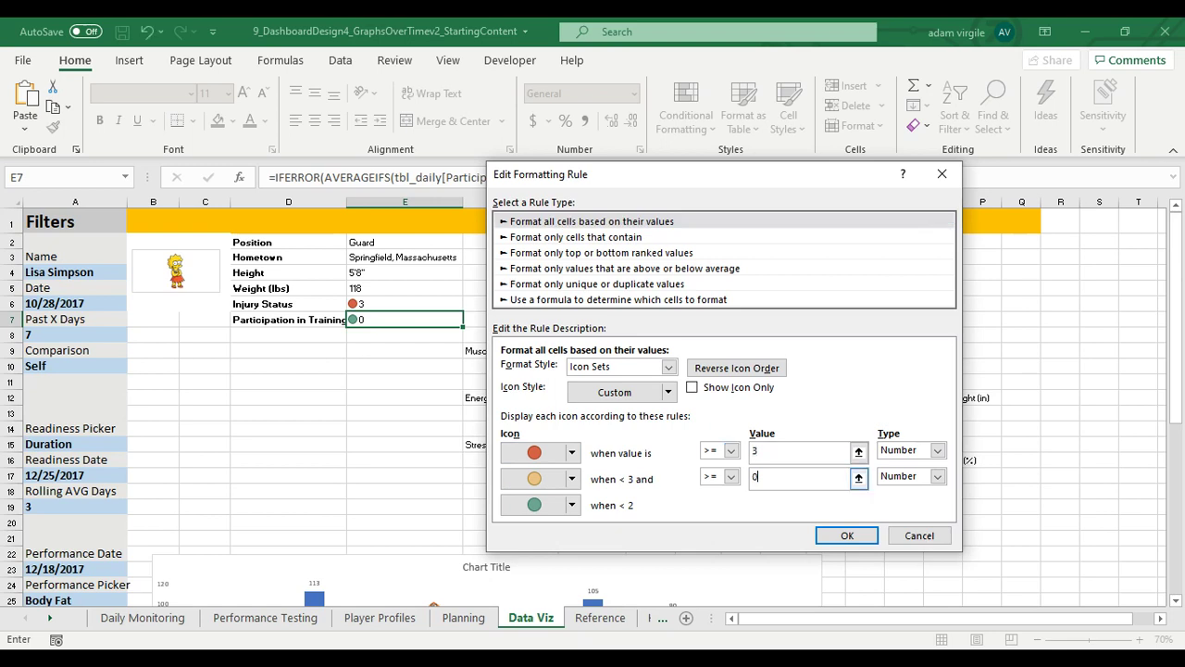
left_click(571, 478)
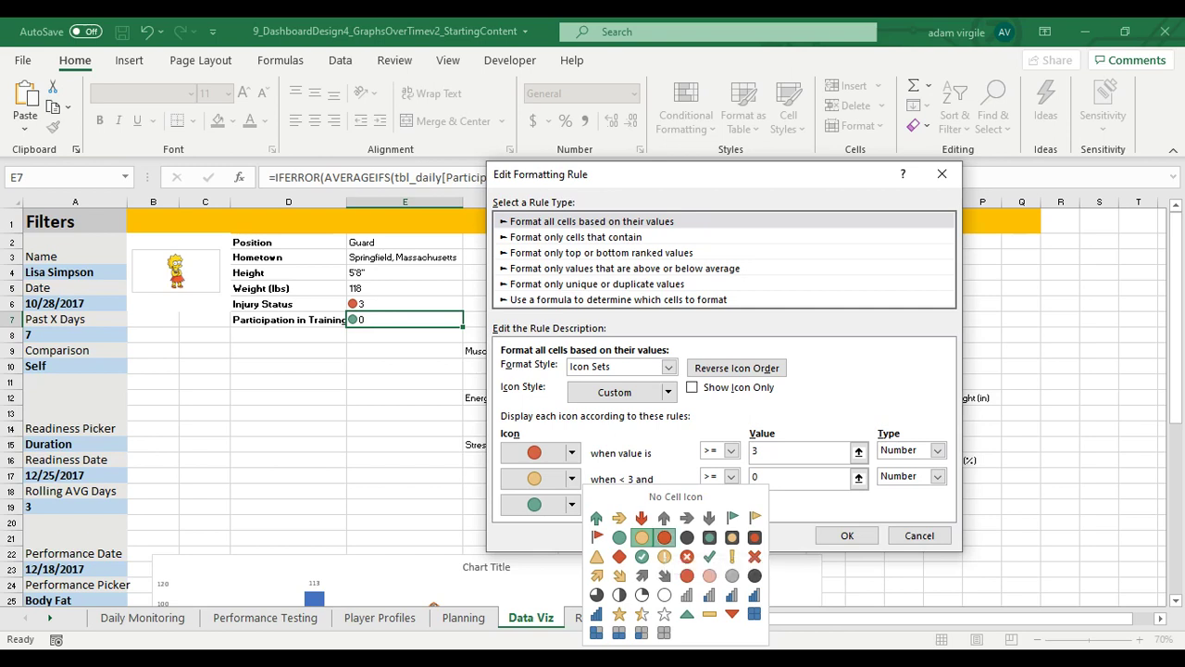
left_click(664, 537)
Step: Set the first threshold to 1 with a green circle, assign a black circle to values below 0, and accept the rule
double_click(754, 450)
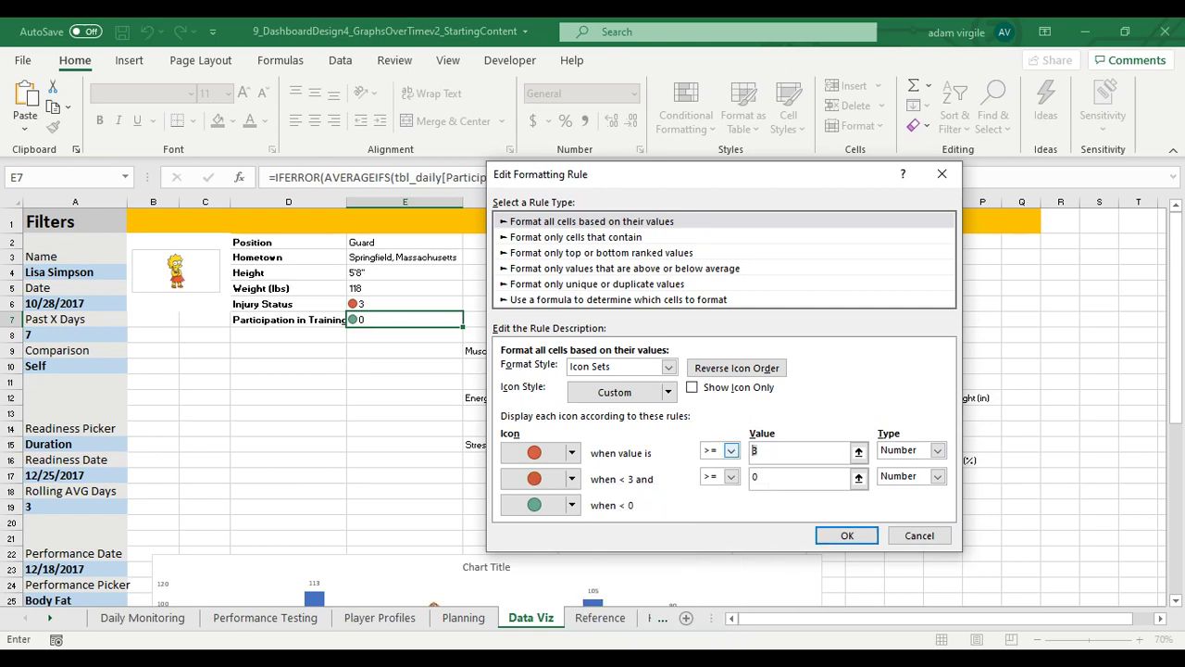
type("1")
left_click(572, 453)
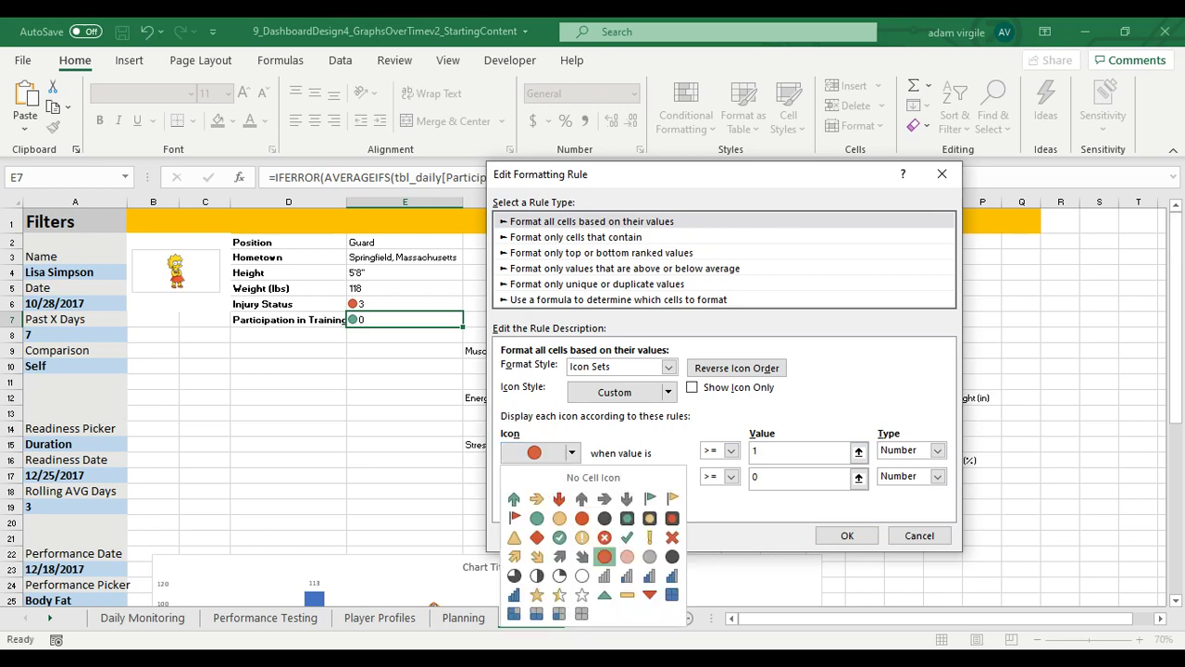
left_click(536, 518)
left_click(572, 503)
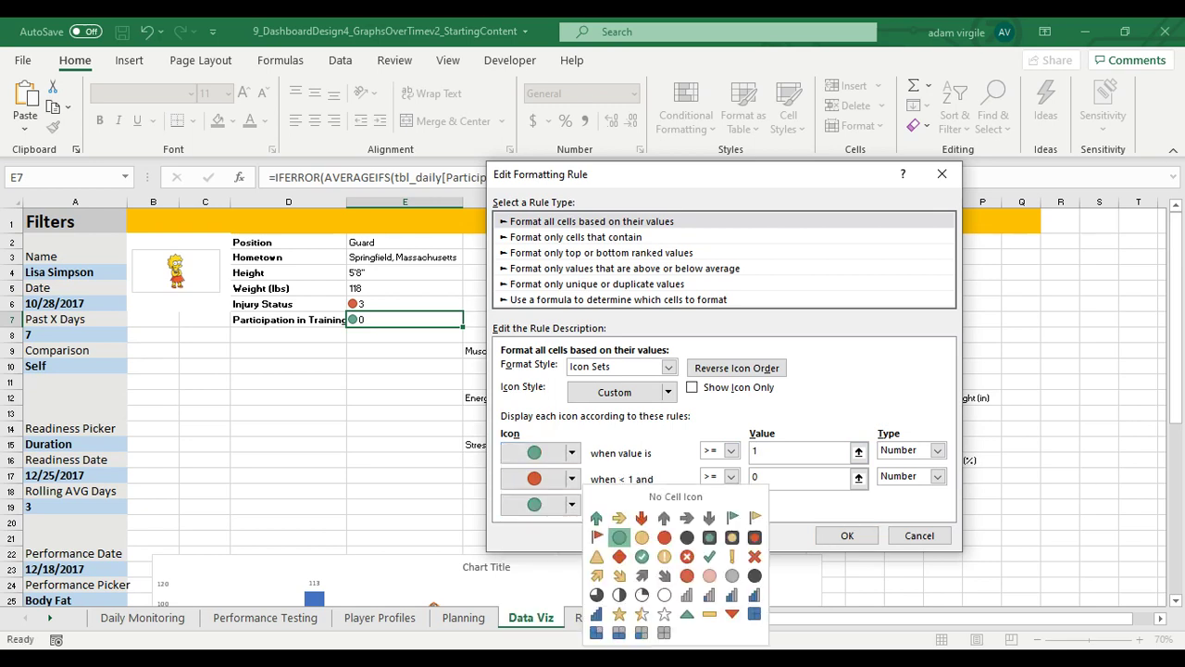
left_click(686, 537)
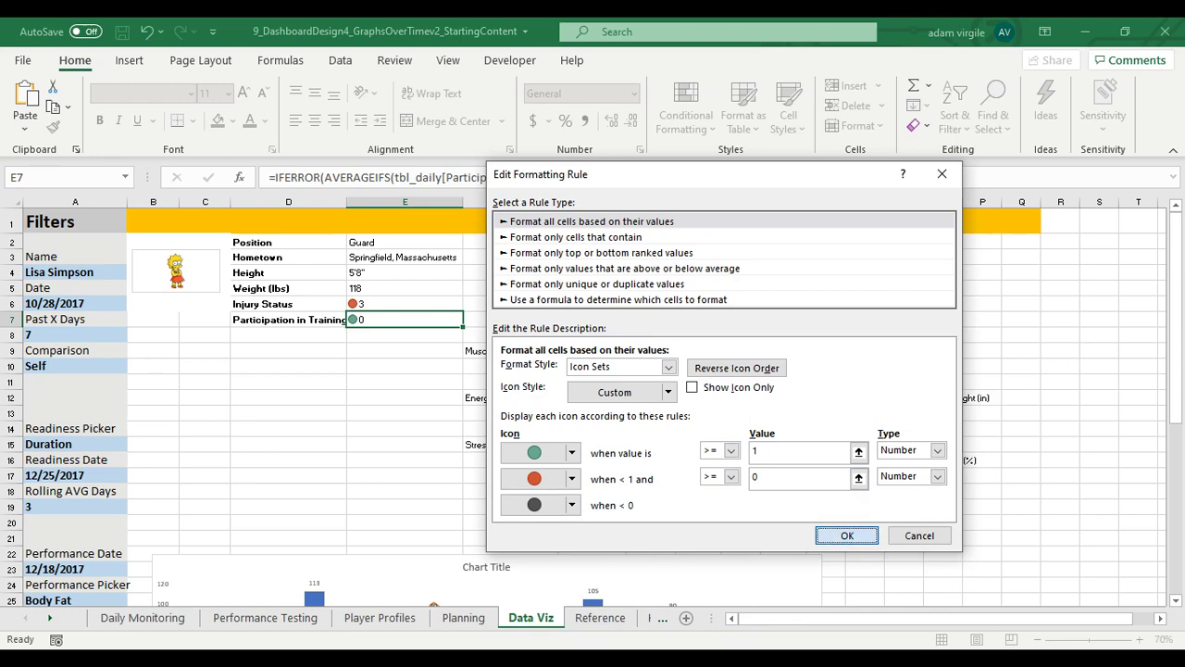
key("Return")
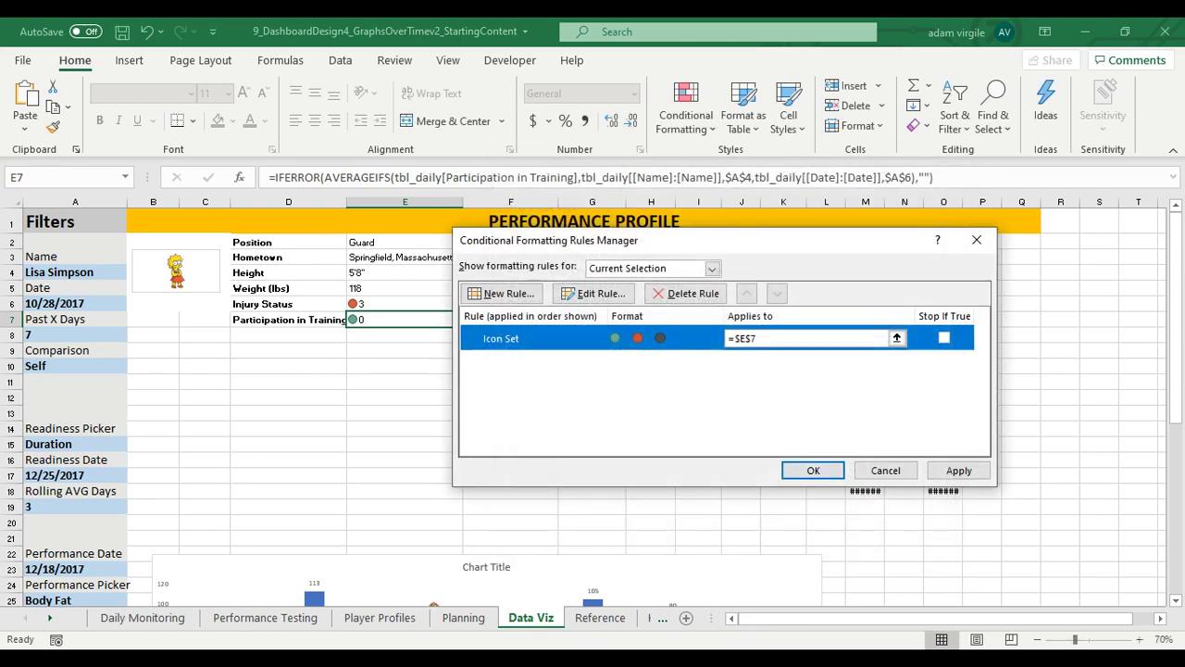
Step: Make the Participation in Training rule on E7 show only the icon and apply it
key("alt+e")
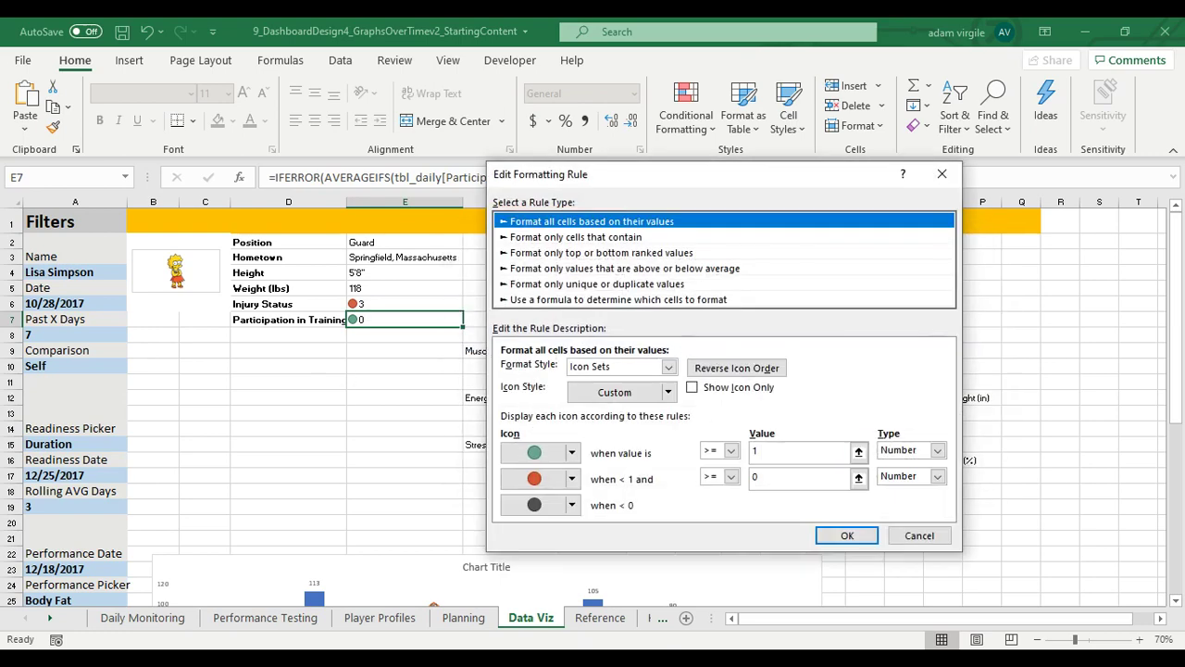
key("alt+i")
key("Return")
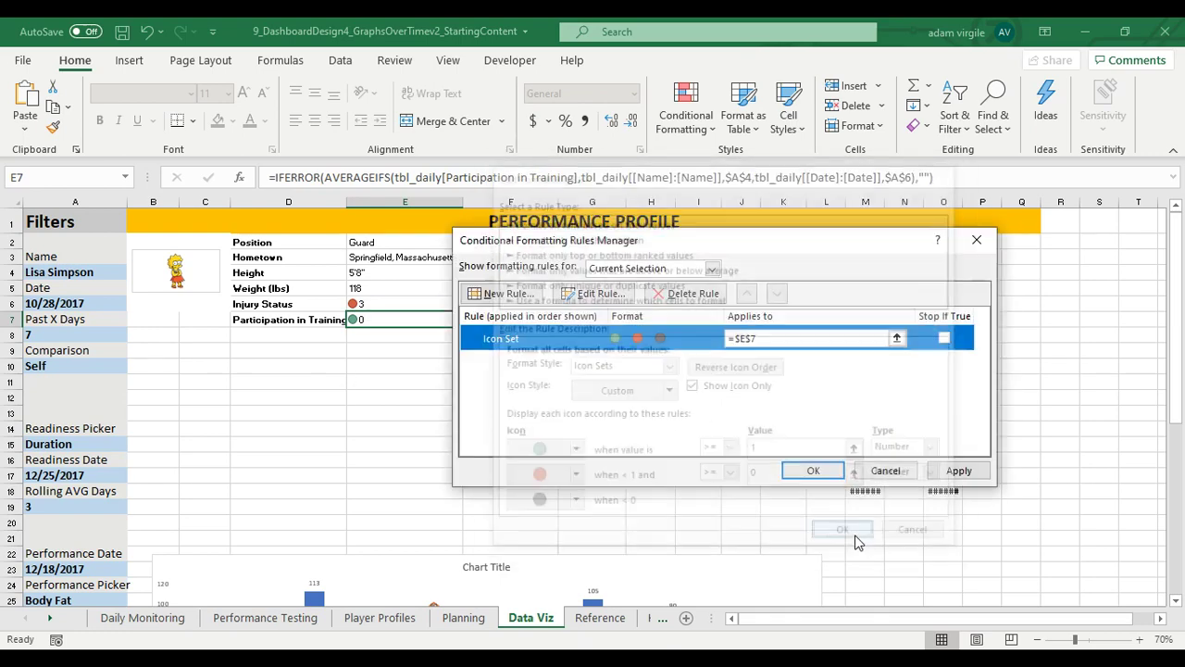
key("Tab")
key("Tab")
key("Return")
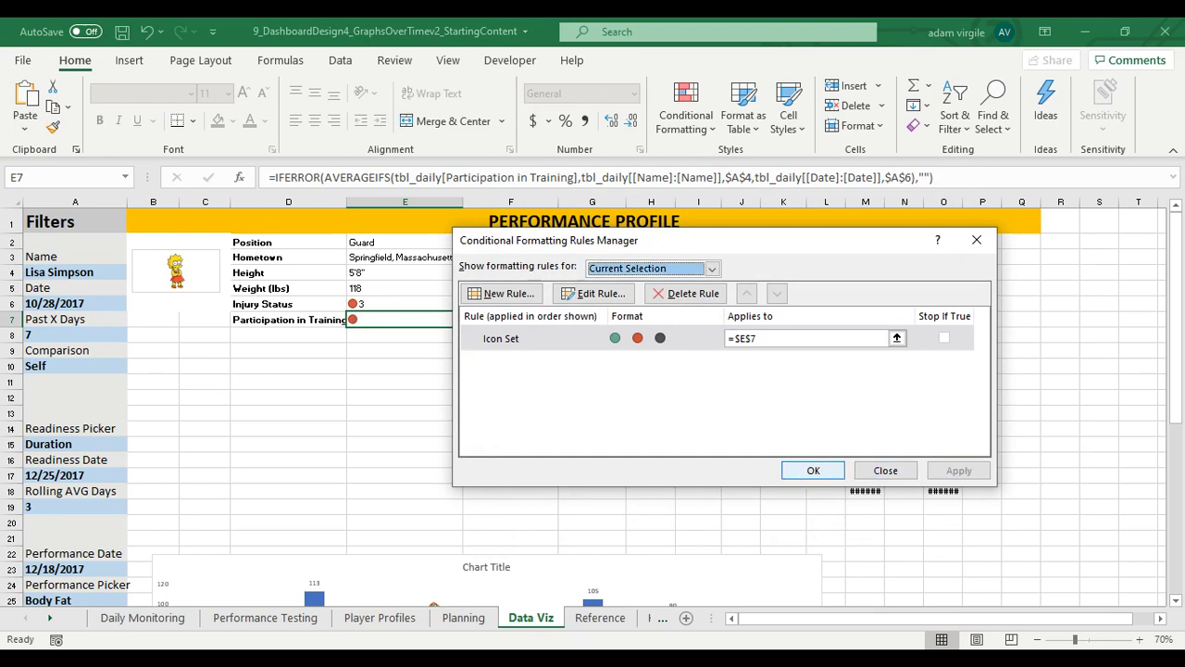
left_click(813, 471)
Step: Edit the icon rule on Injury Status cell E6 to show only the icon, and apply it
left_click(387, 305)
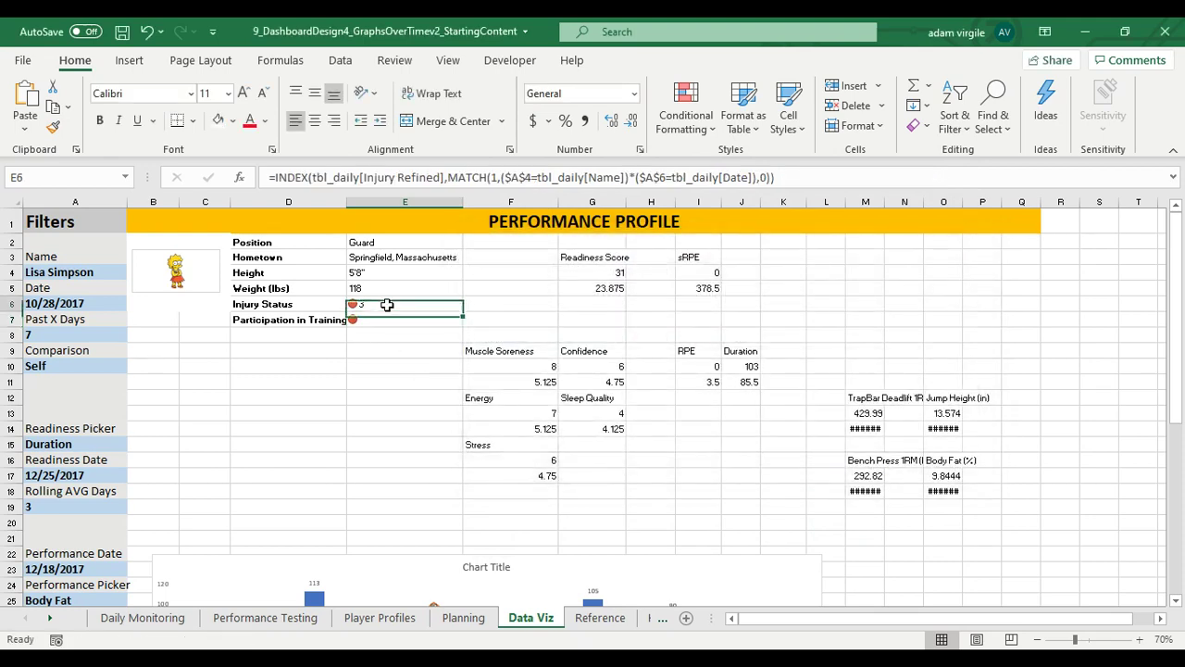
left_click(686, 115)
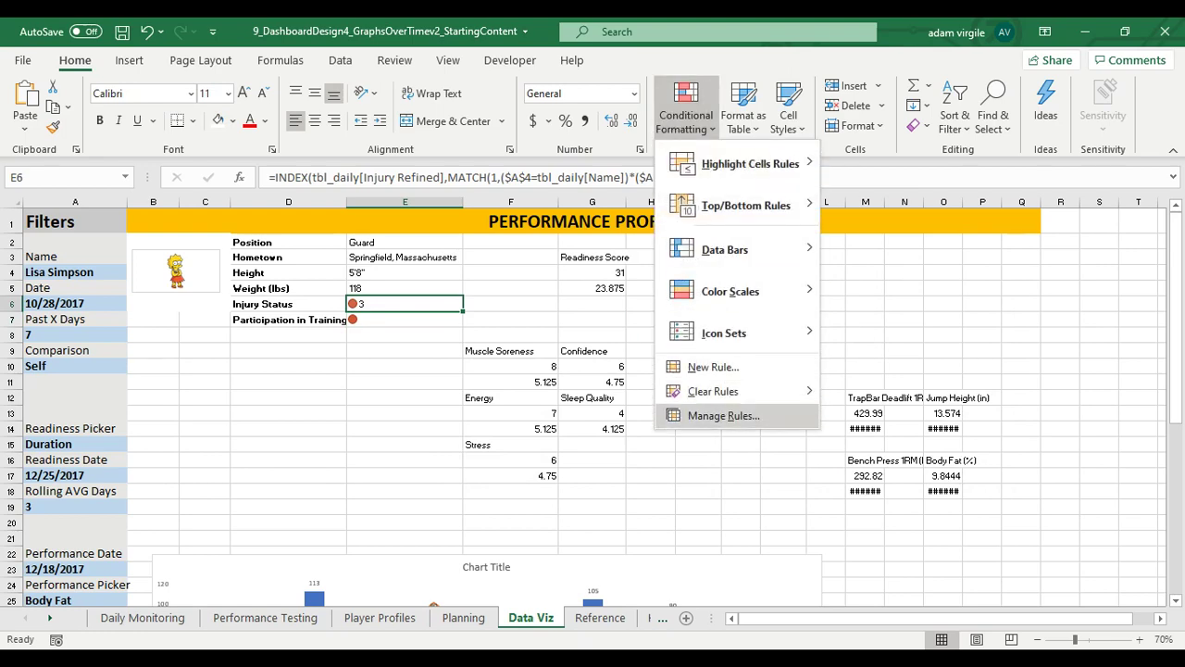
left_click(724, 416)
left_click(519, 338)
left_click(594, 293)
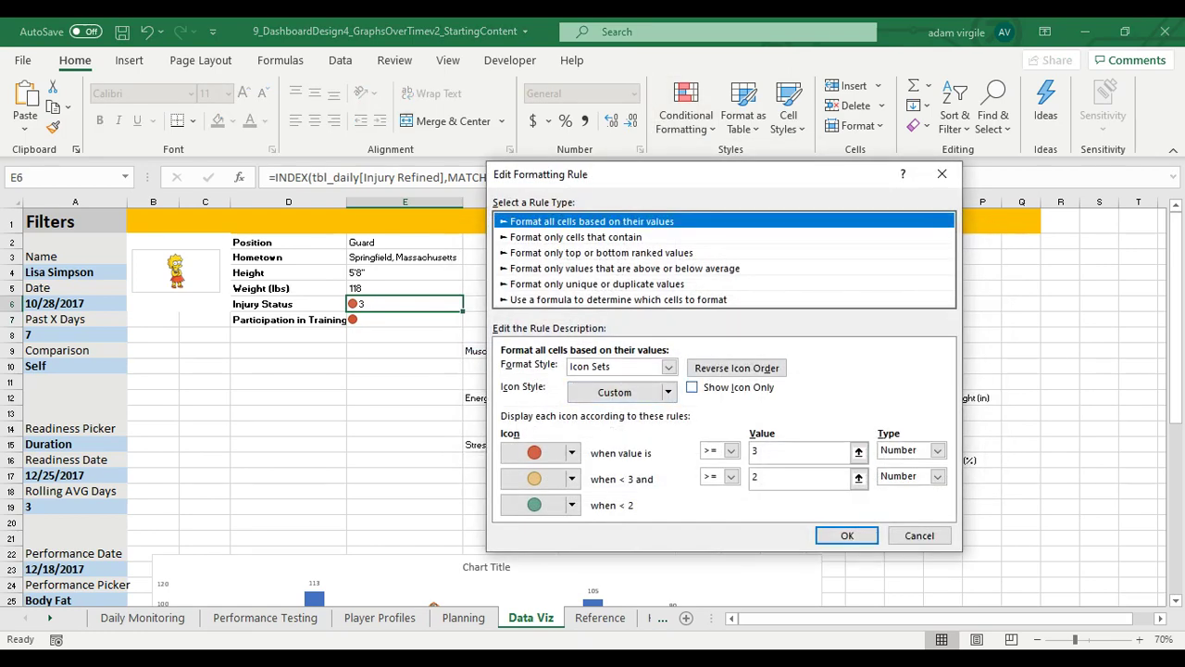
left_click(693, 387)
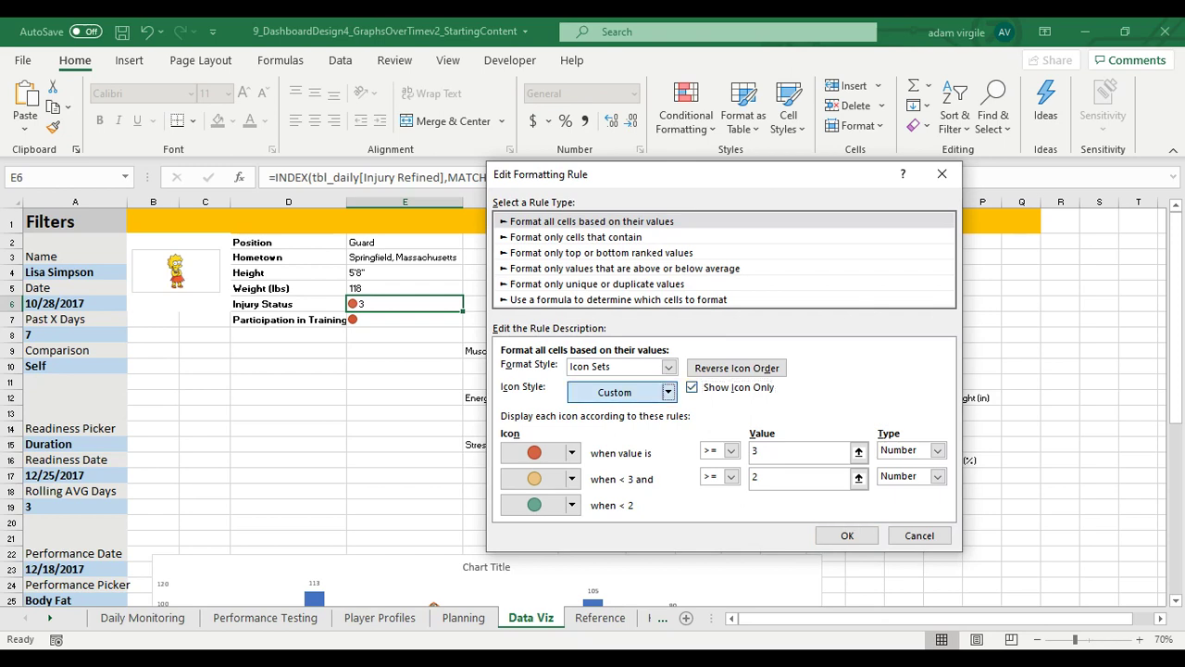
left_click(667, 392)
scroll(667, 392, "up", 3)
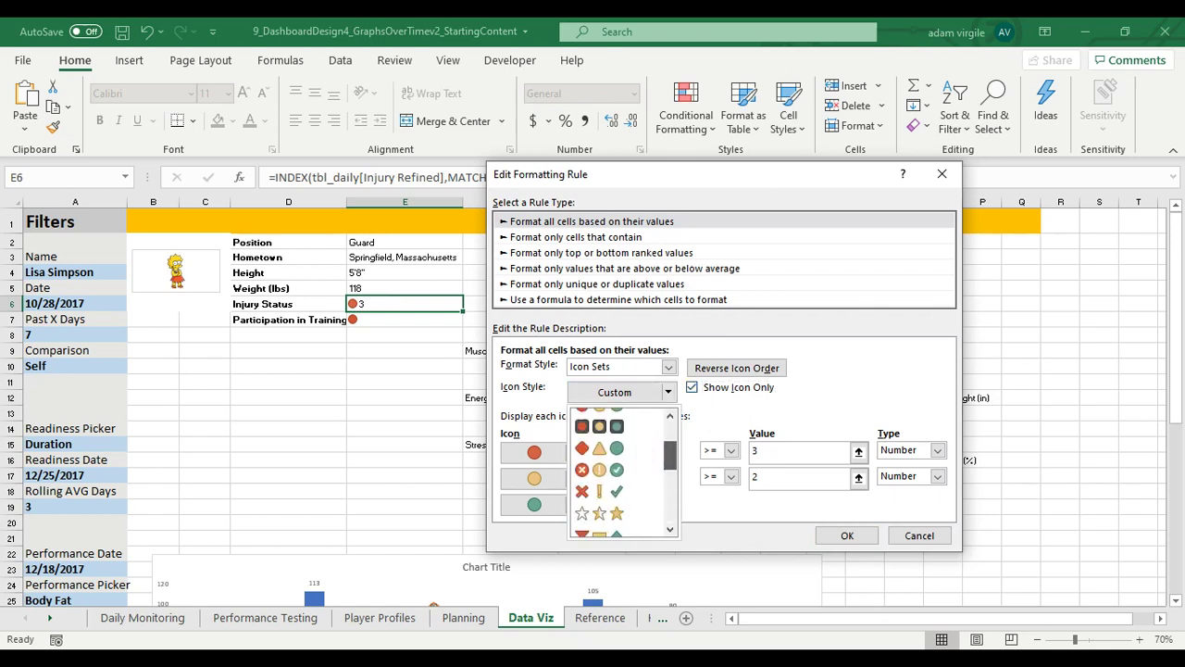
left_click(667, 392)
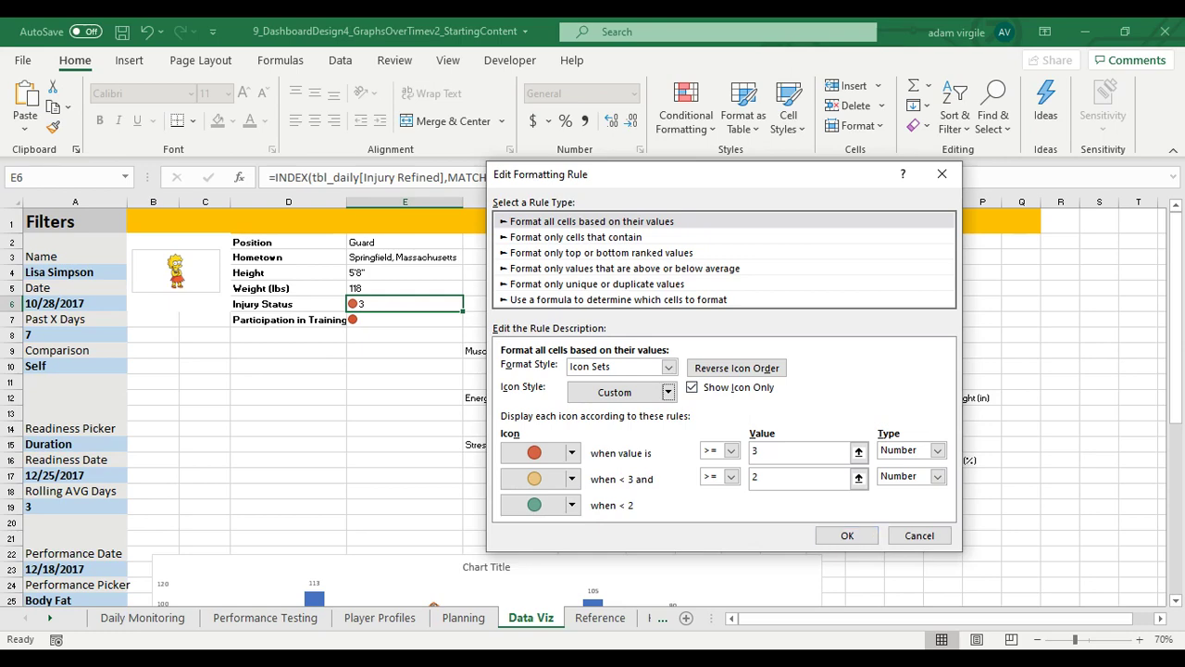
left_click(847, 535)
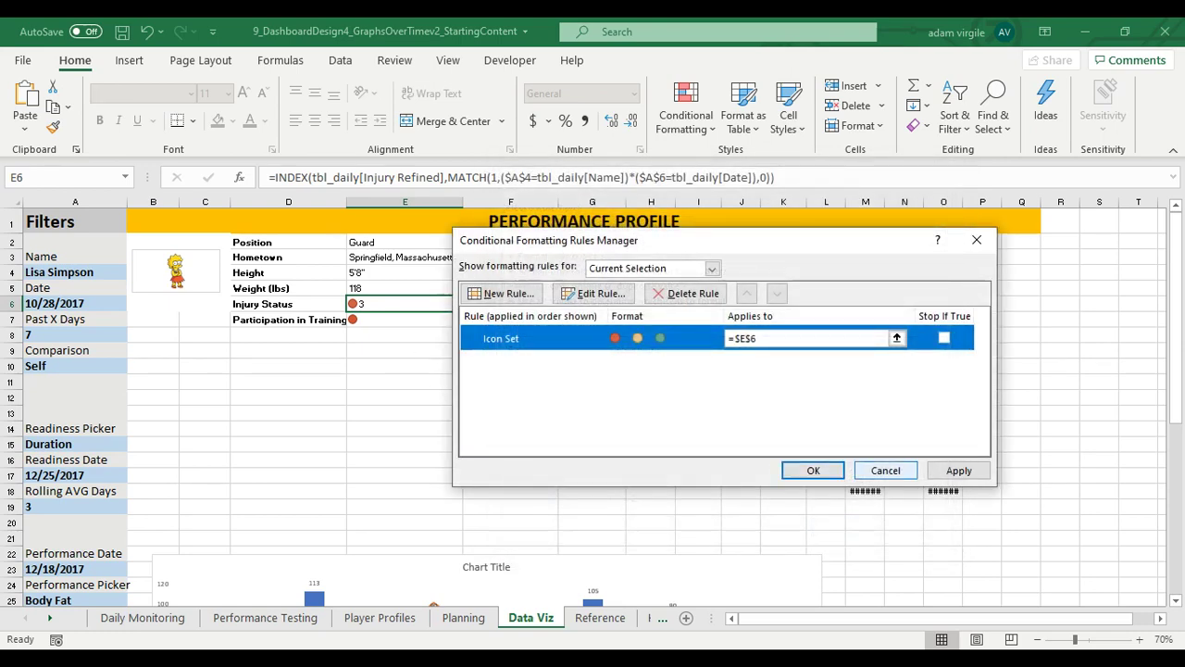
key("Return")
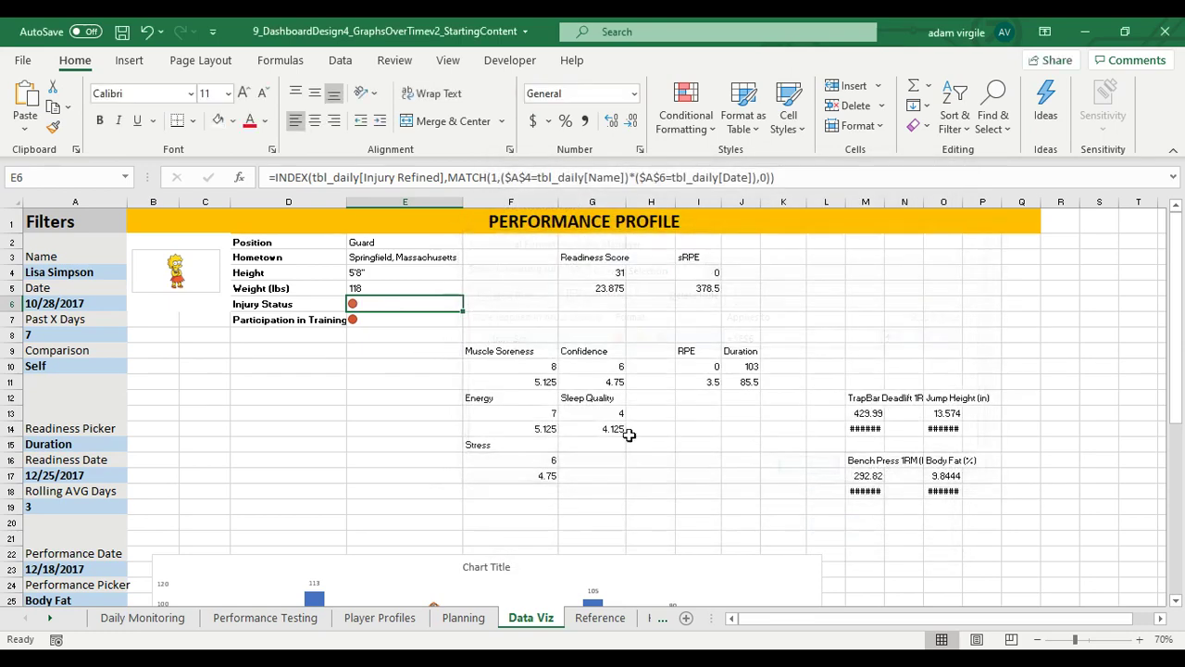
Step: Autofit column D to its labels and rename the Participation in Training label in D7 as Training Status
left_click(326, 319)
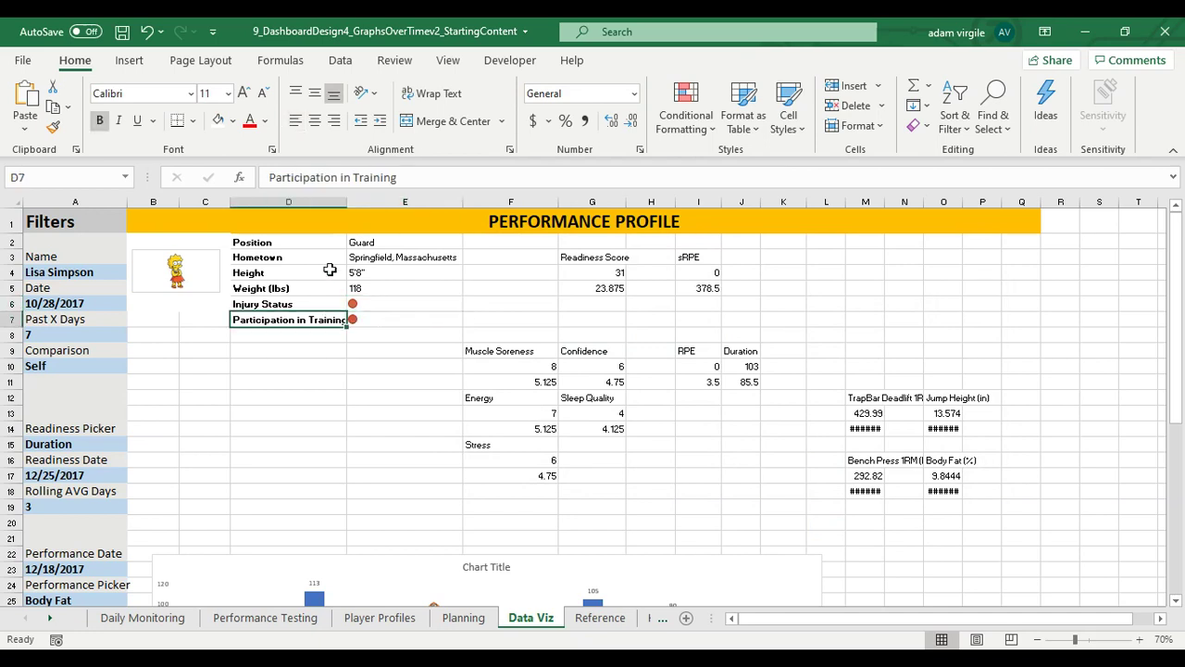
double_click(341, 198)
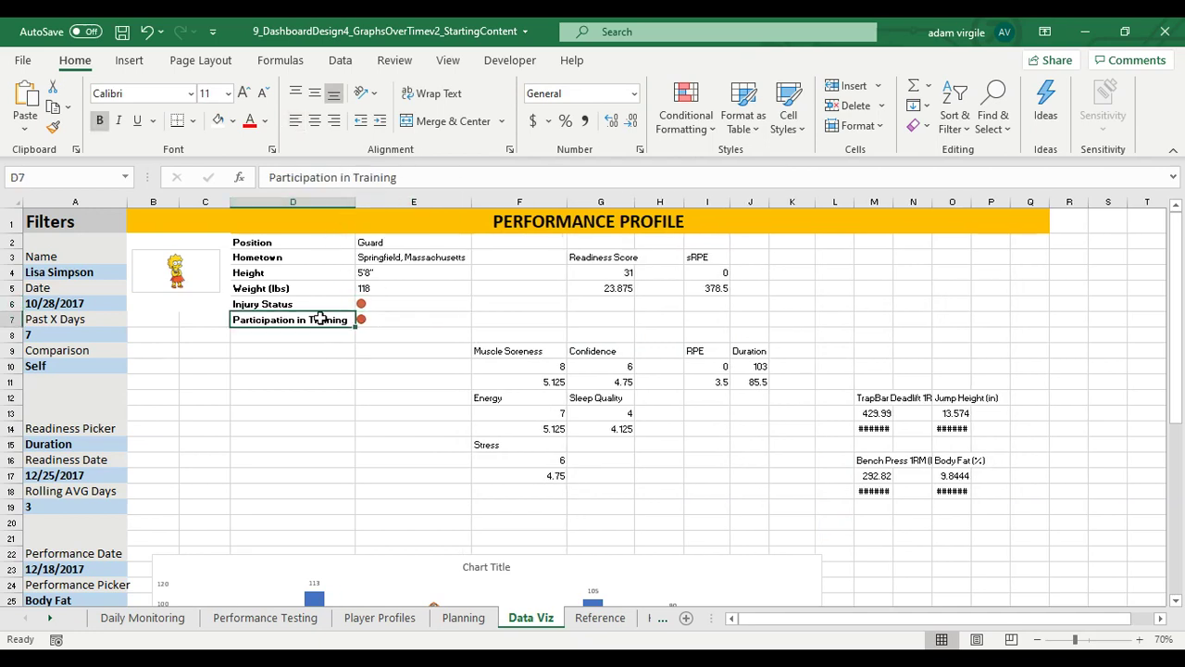
type("T")
type("Train")
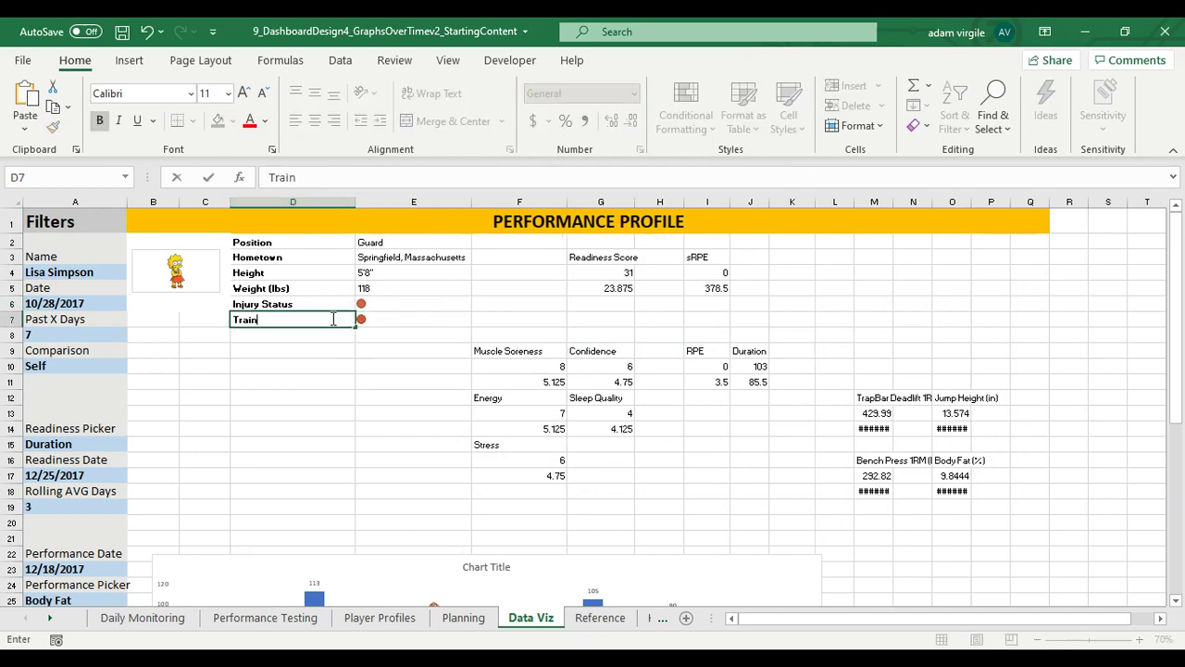
type("ing Status")
key("Return")
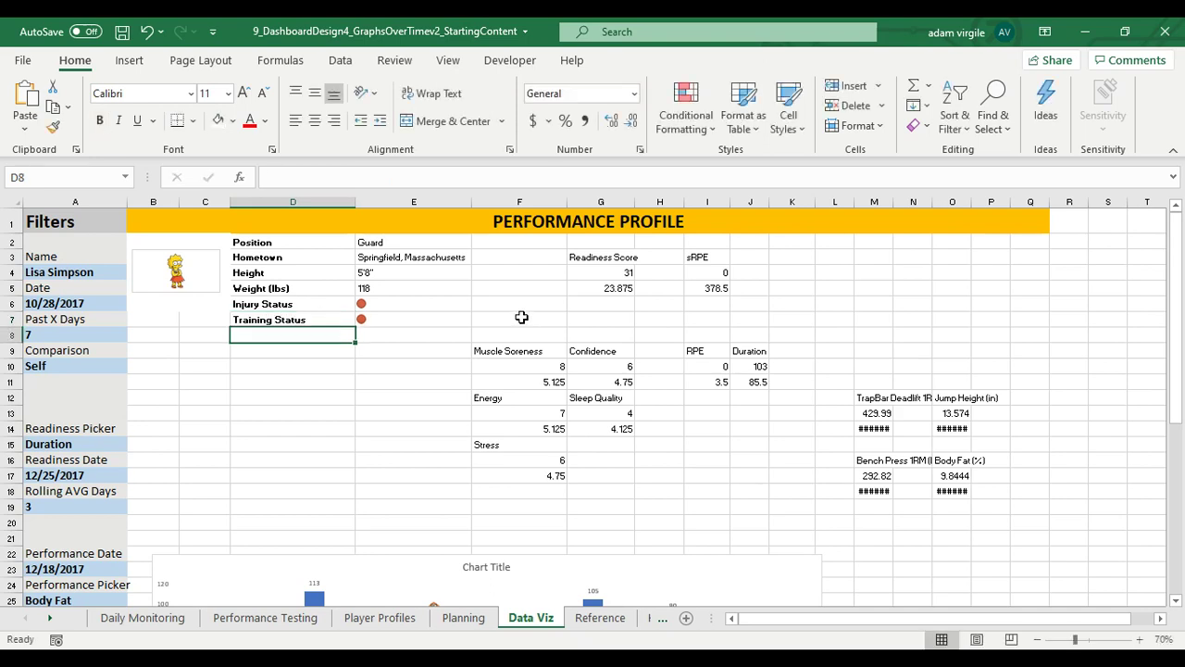
Step: Examine the dashboard's profile details, readiness score, wellness metrics and chart area, including the Confidence formula
left_click(400, 285)
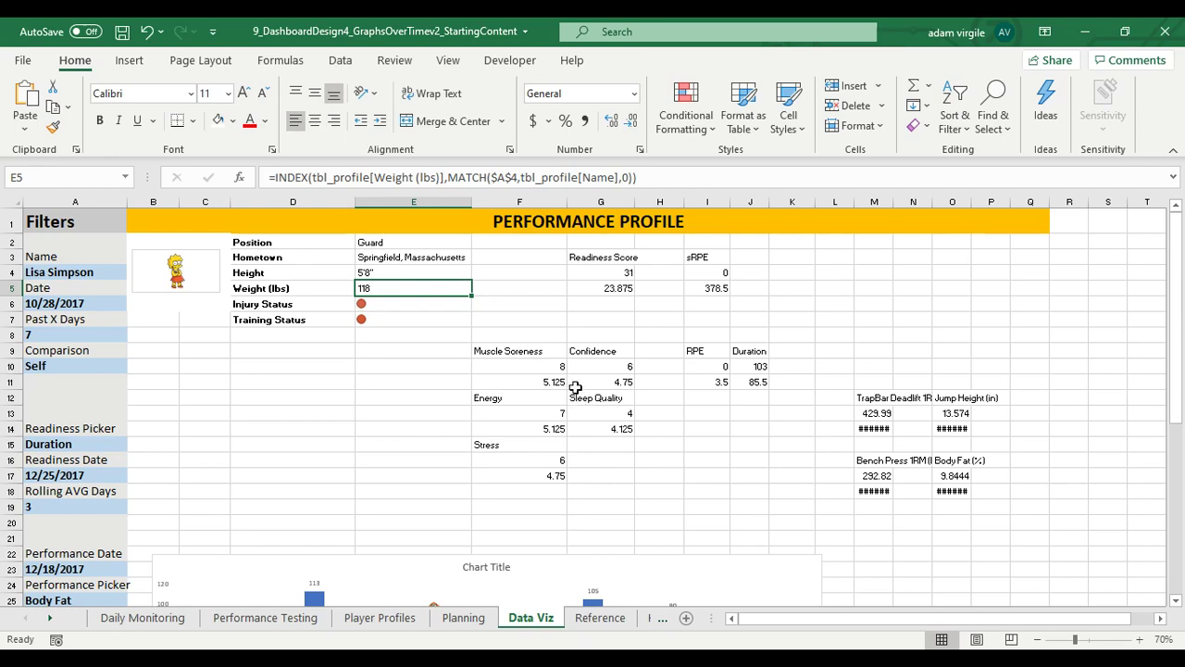
left_click(603, 257)
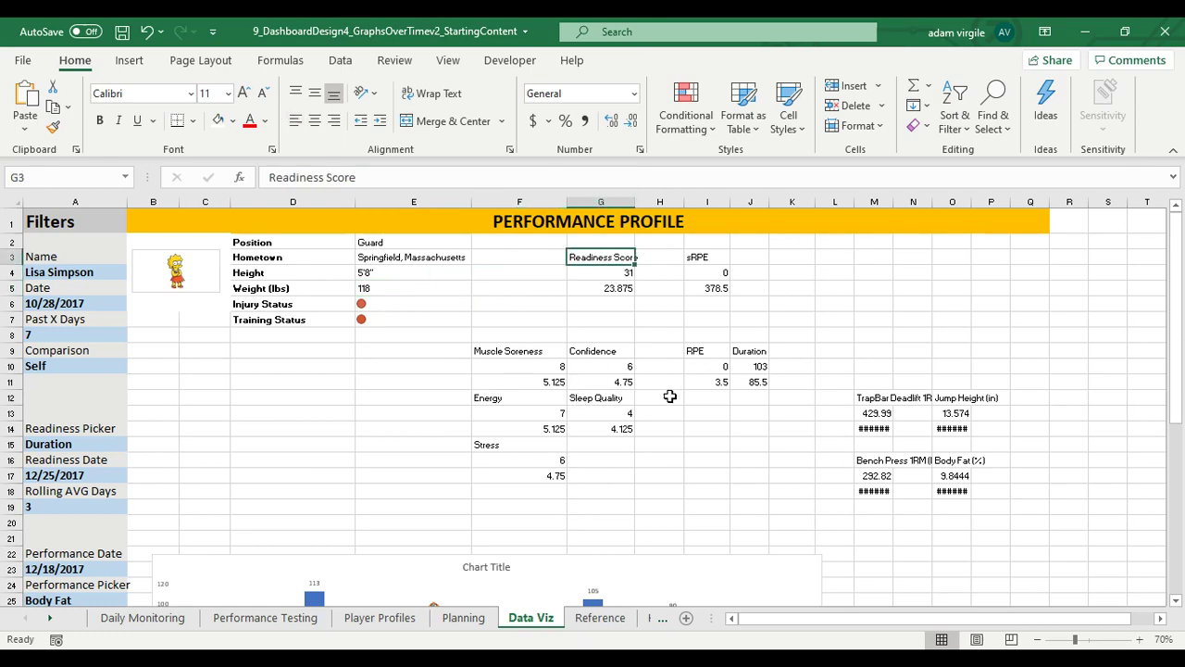
scroll(661, 405, "down", 1)
scroll(399, 392, "up", 1)
scroll(410, 399, "down", 2)
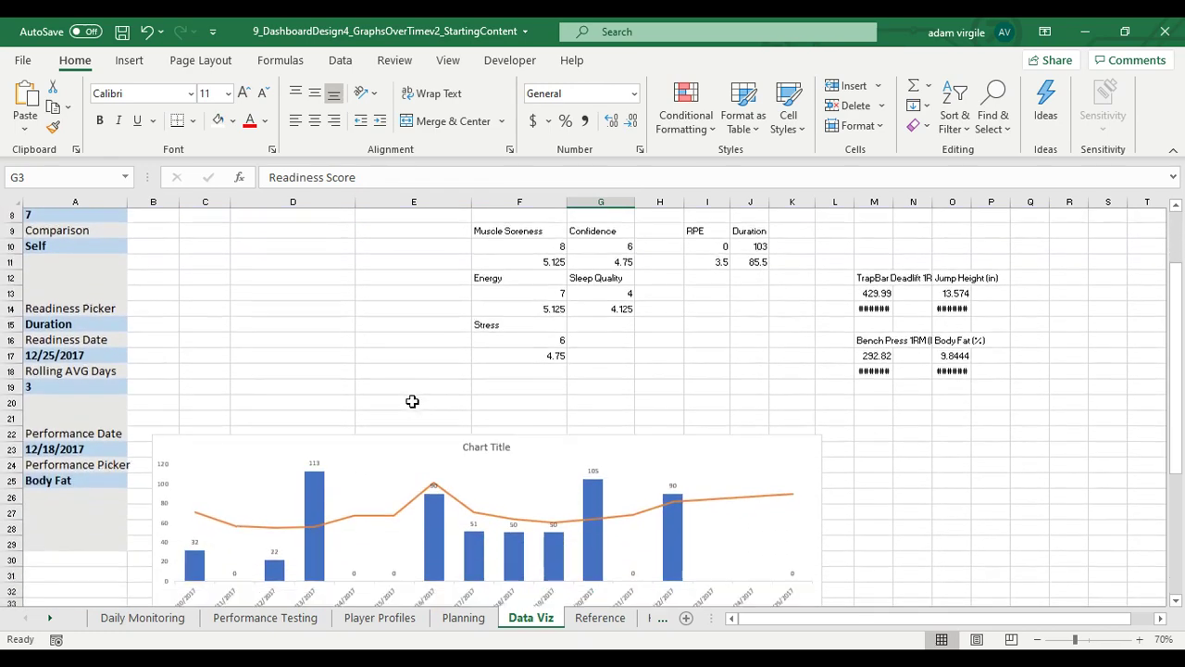
scroll(412, 401, "down", 2)
scroll(410, 402, "up", 4)
left_click_drag(491, 350, 617, 469)
left_click(616, 472)
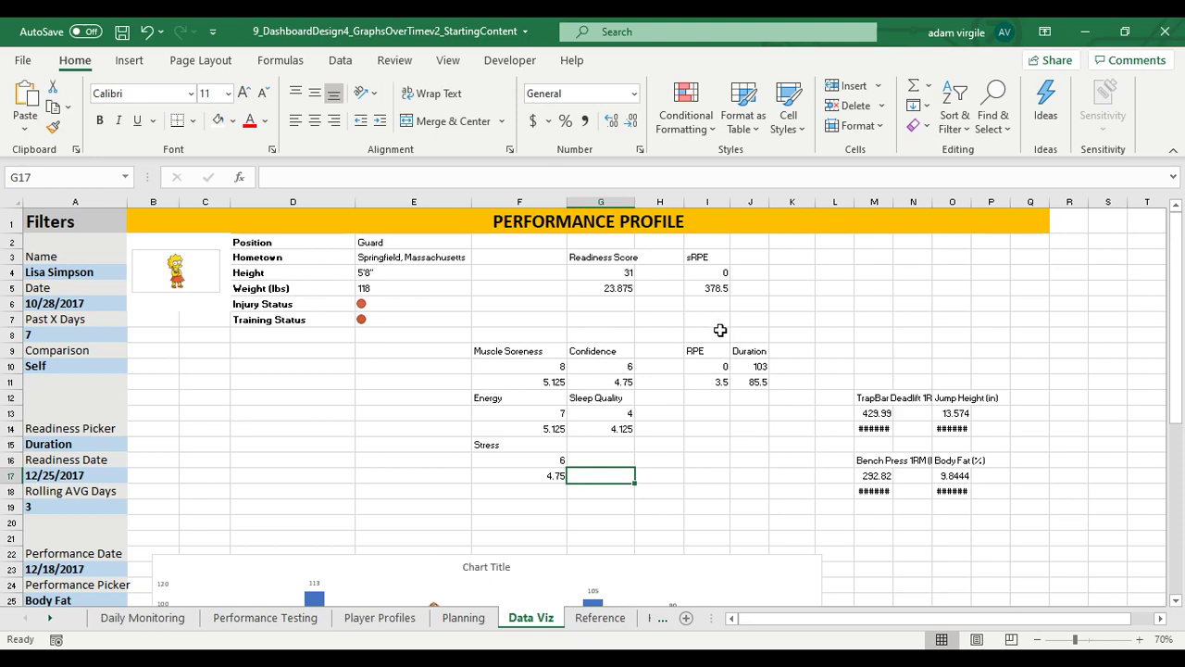
left_click(620, 369)
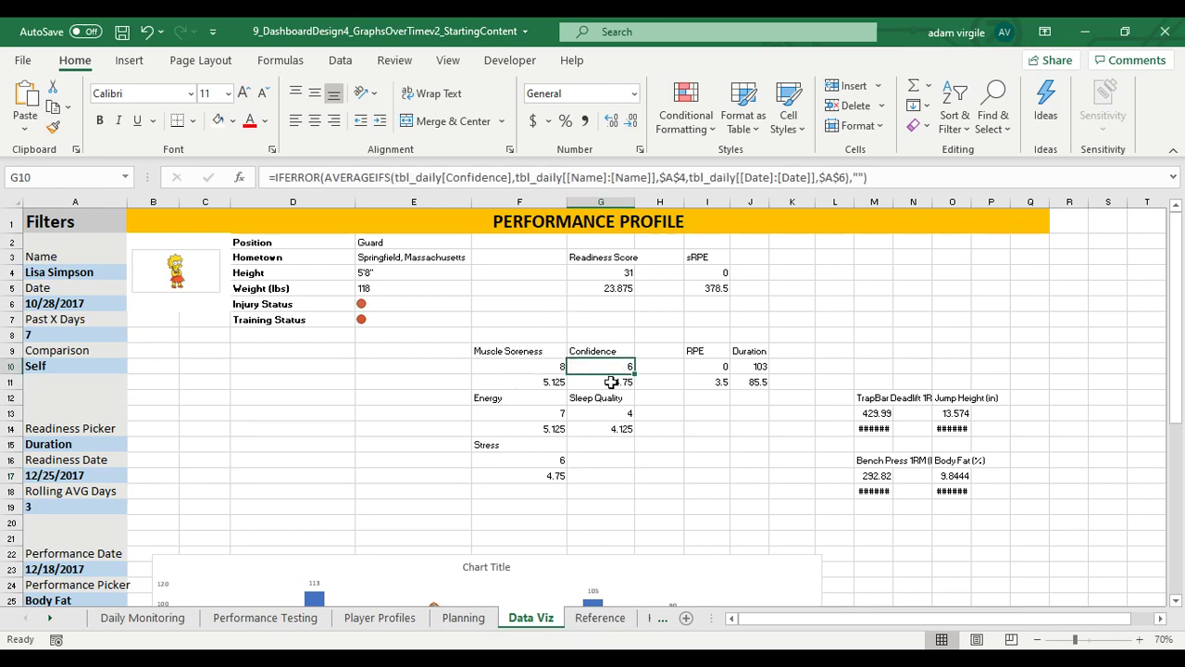
Step: Check the free space below the graph data on the Reference sheet, then return to the Data Viz dashboard
left_click(609, 617)
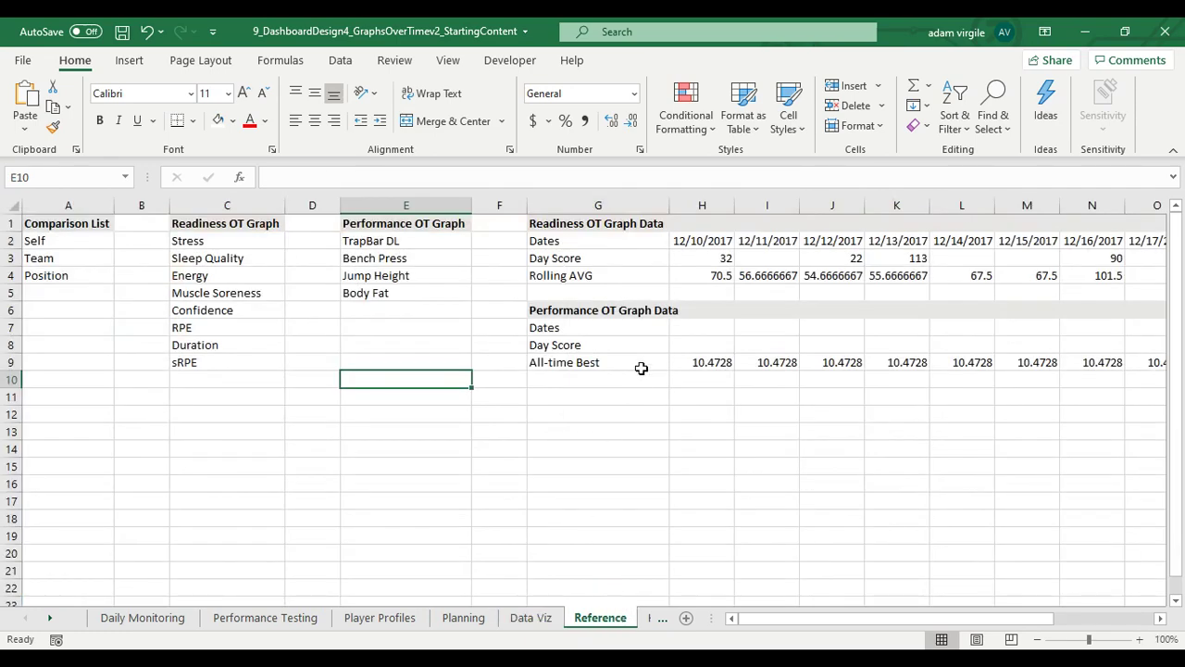
left_click_drag(621, 402, 657, 486)
left_click(546, 624)
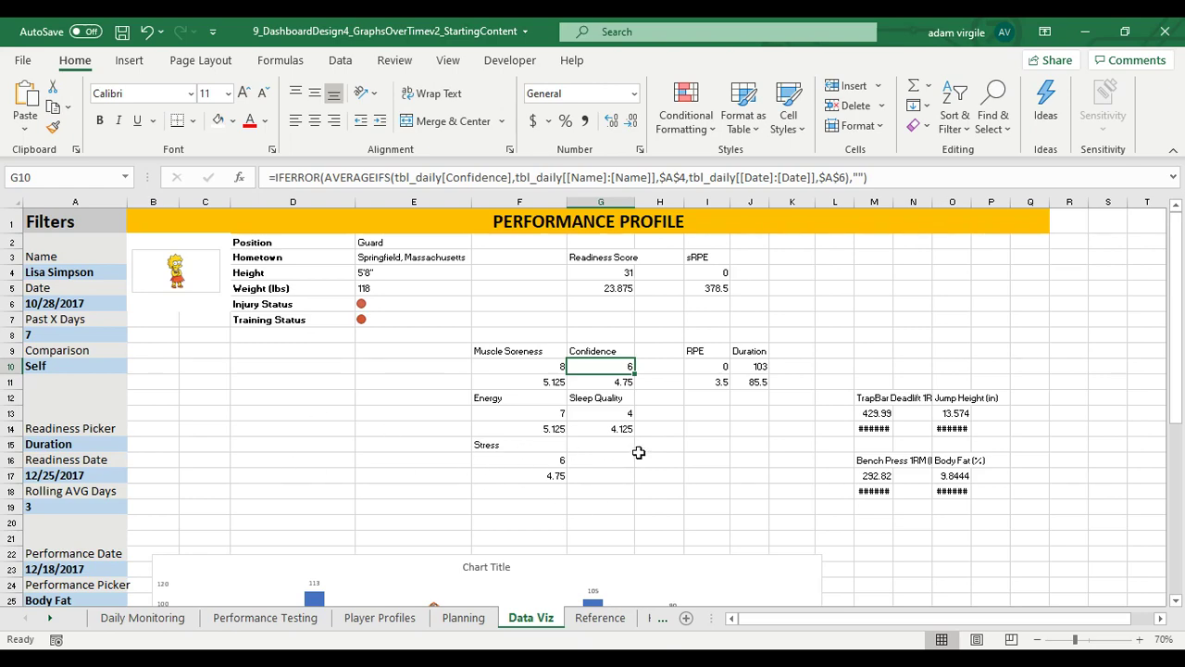
scroll(642, 459, "down", 2)
scroll(641, 460, "up", 2)
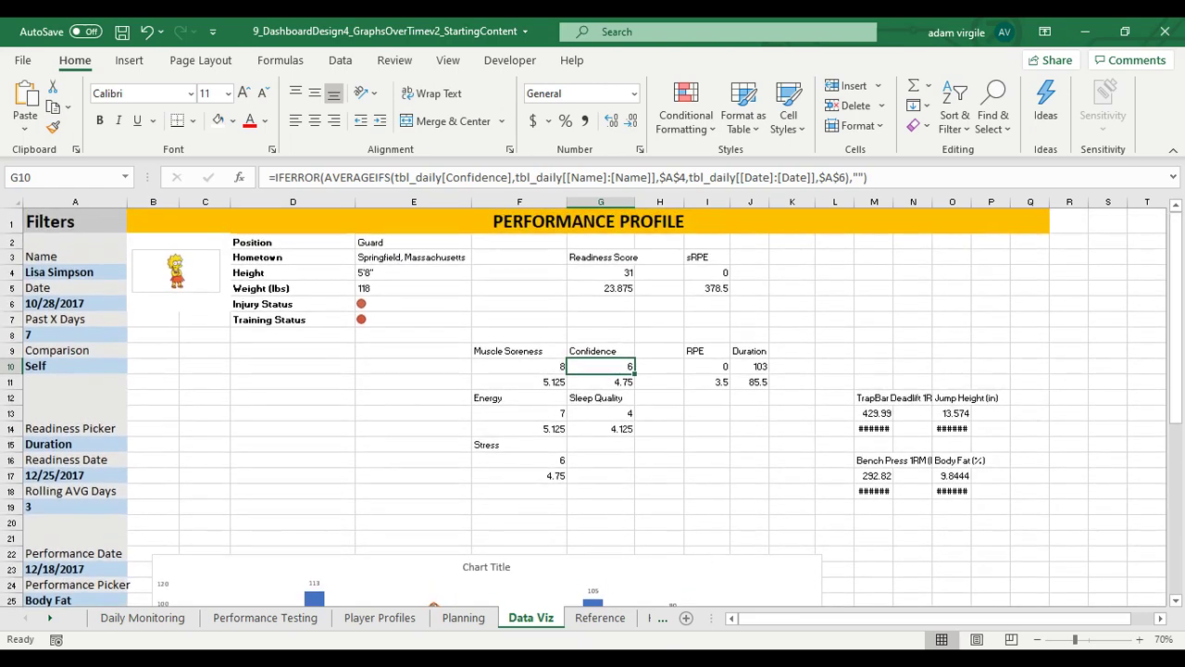